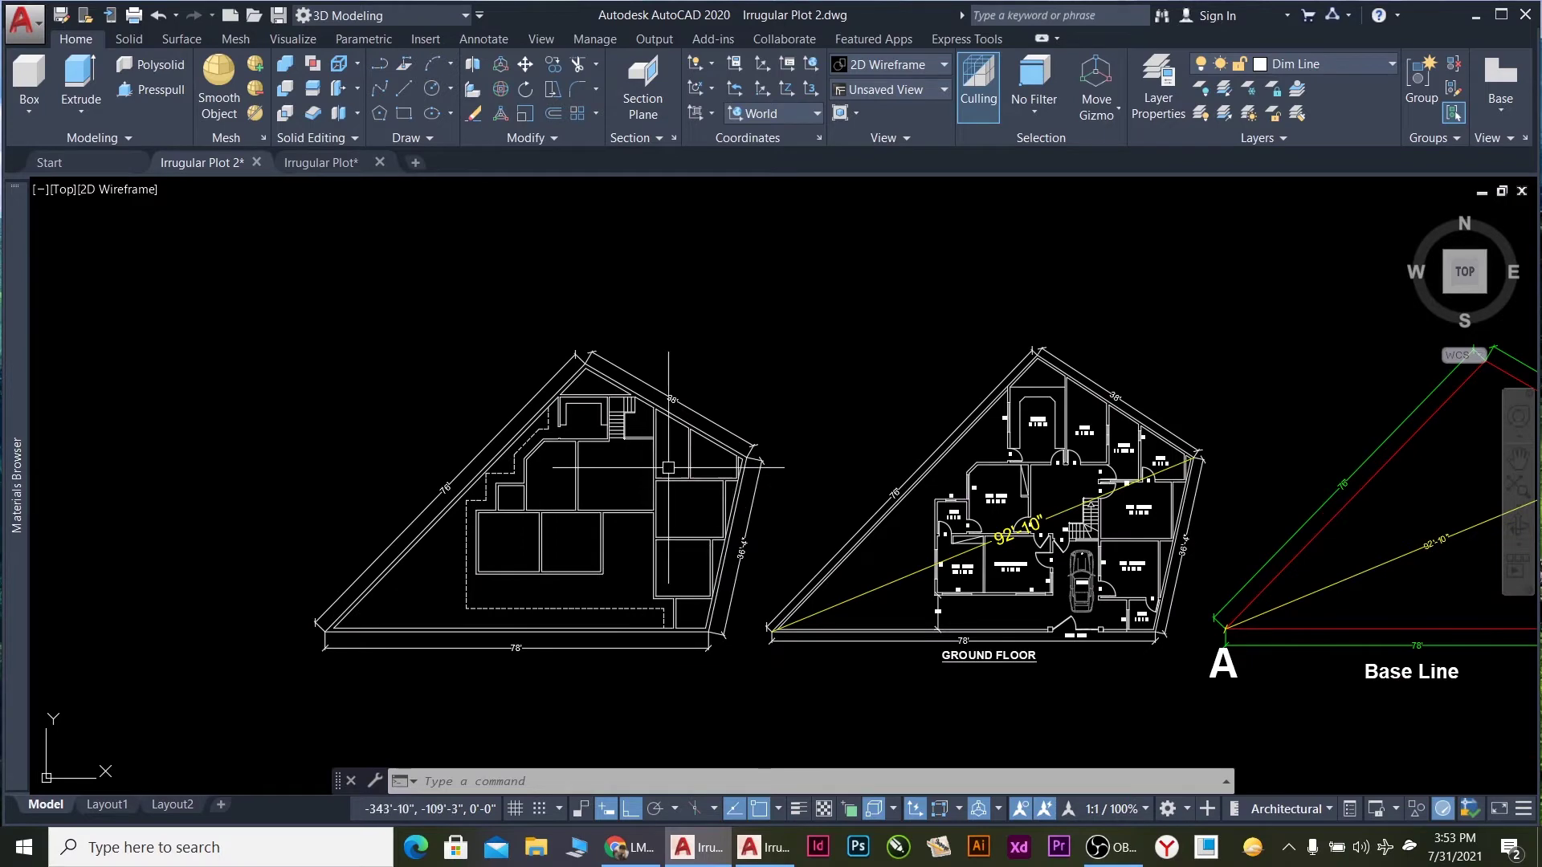
# Examine the three triangular plot plans and the Irregular Plot Drawing sheet beside them
pyautogui.scroll(2, 632, 514)
pyautogui.scroll(-4, 632, 526)
pyautogui.scroll(3, 633, 540)
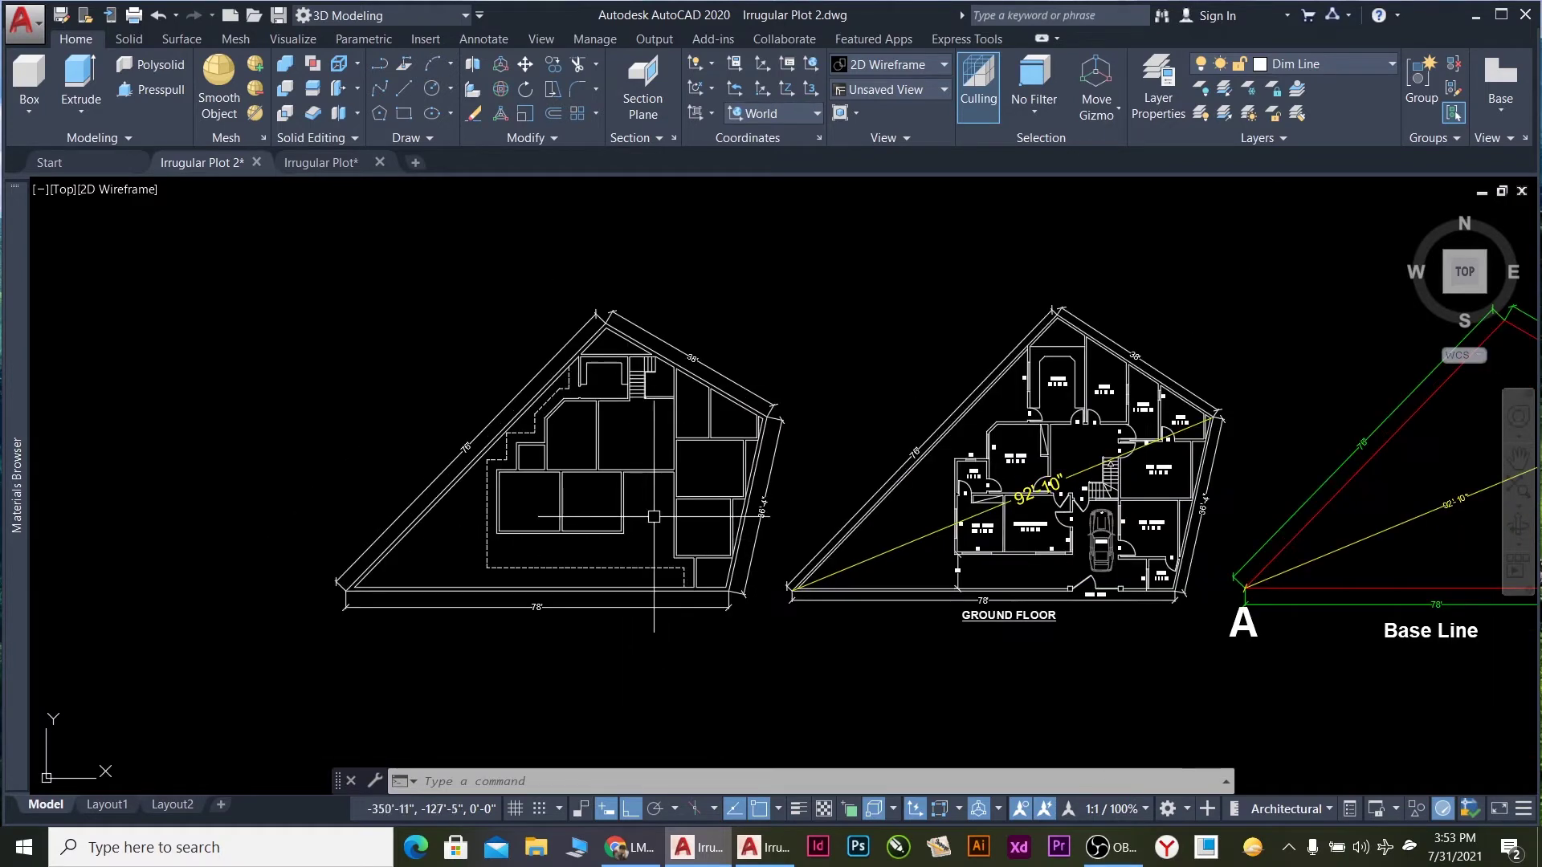
pyautogui.scroll(-2, 667, 505)
pyautogui.scroll(-2, 702, 462)
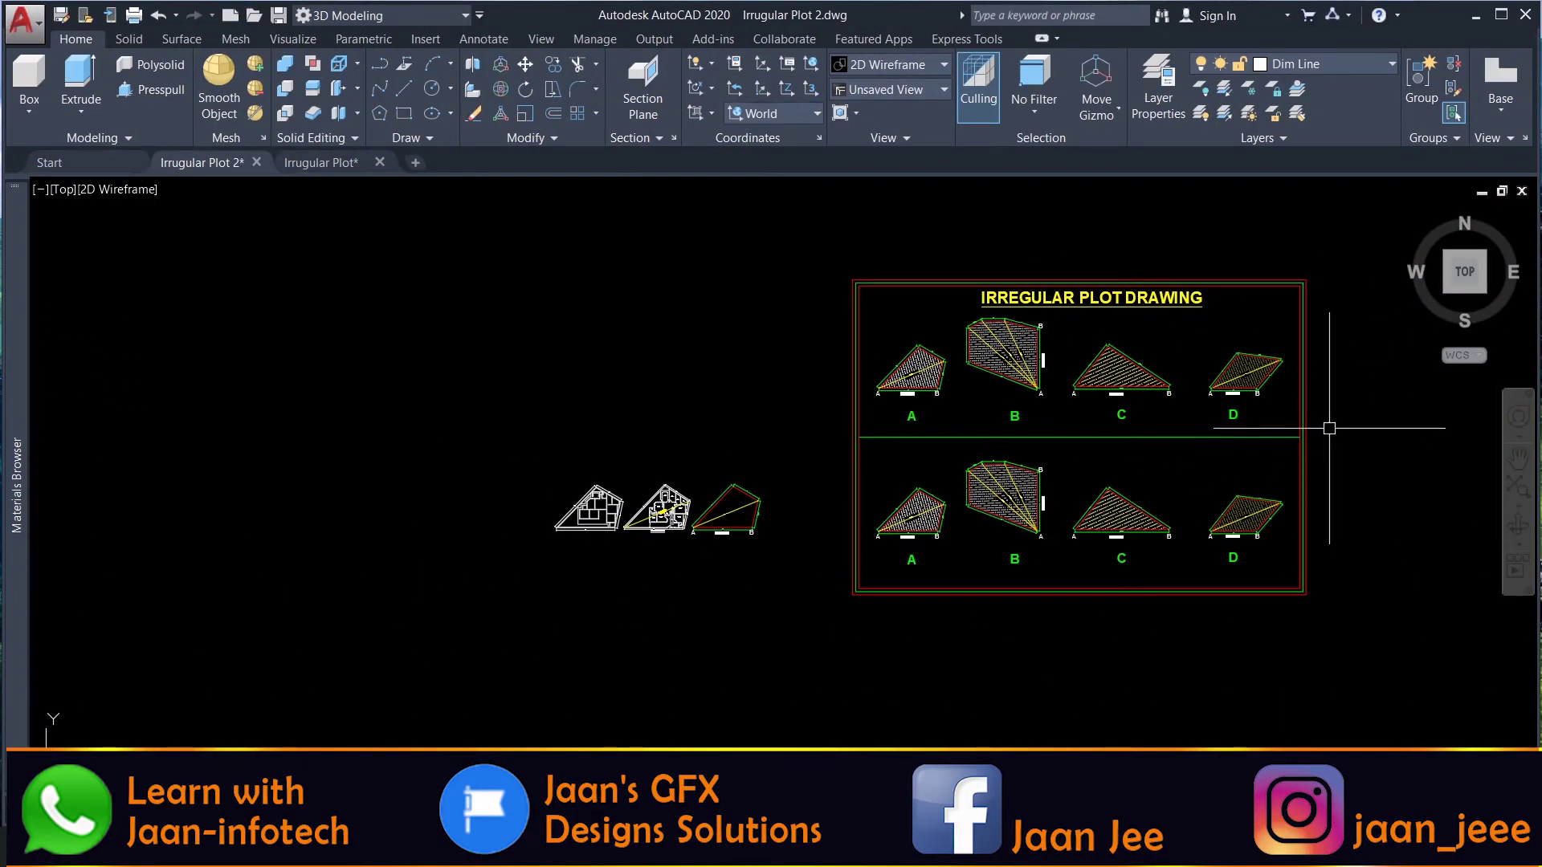
pyautogui.scroll(2, 1328, 428)
pyautogui.scroll(-2, 1329, 428)
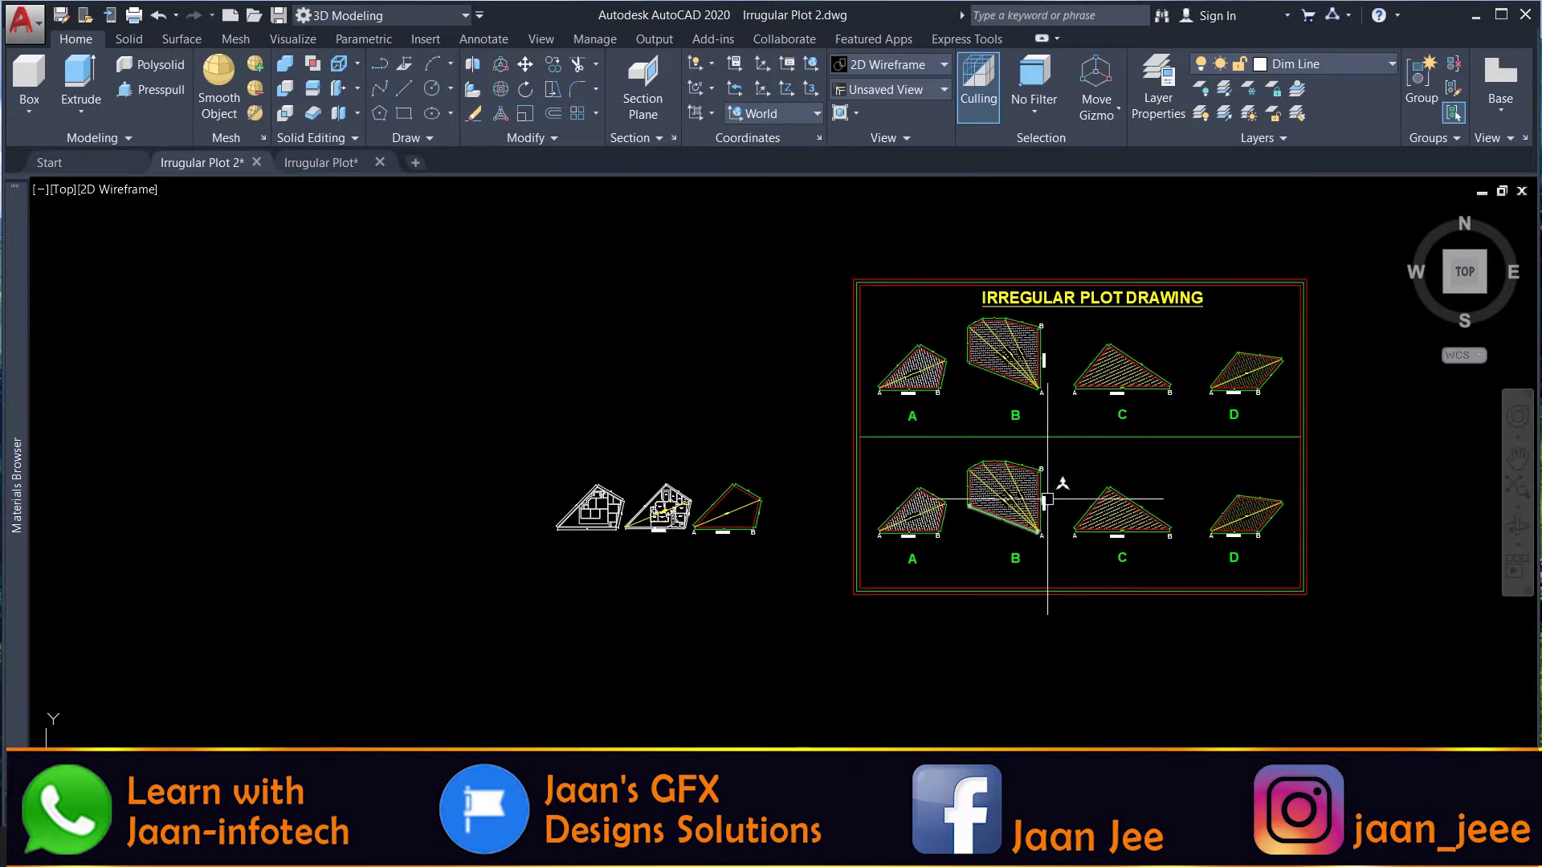
# Examine the wall layout, staircase and dashed outline of the unlabelled plan beside the ground floor plan
pyautogui.scroll(2, 1050, 492)
pyautogui.scroll(3, 265, 554)
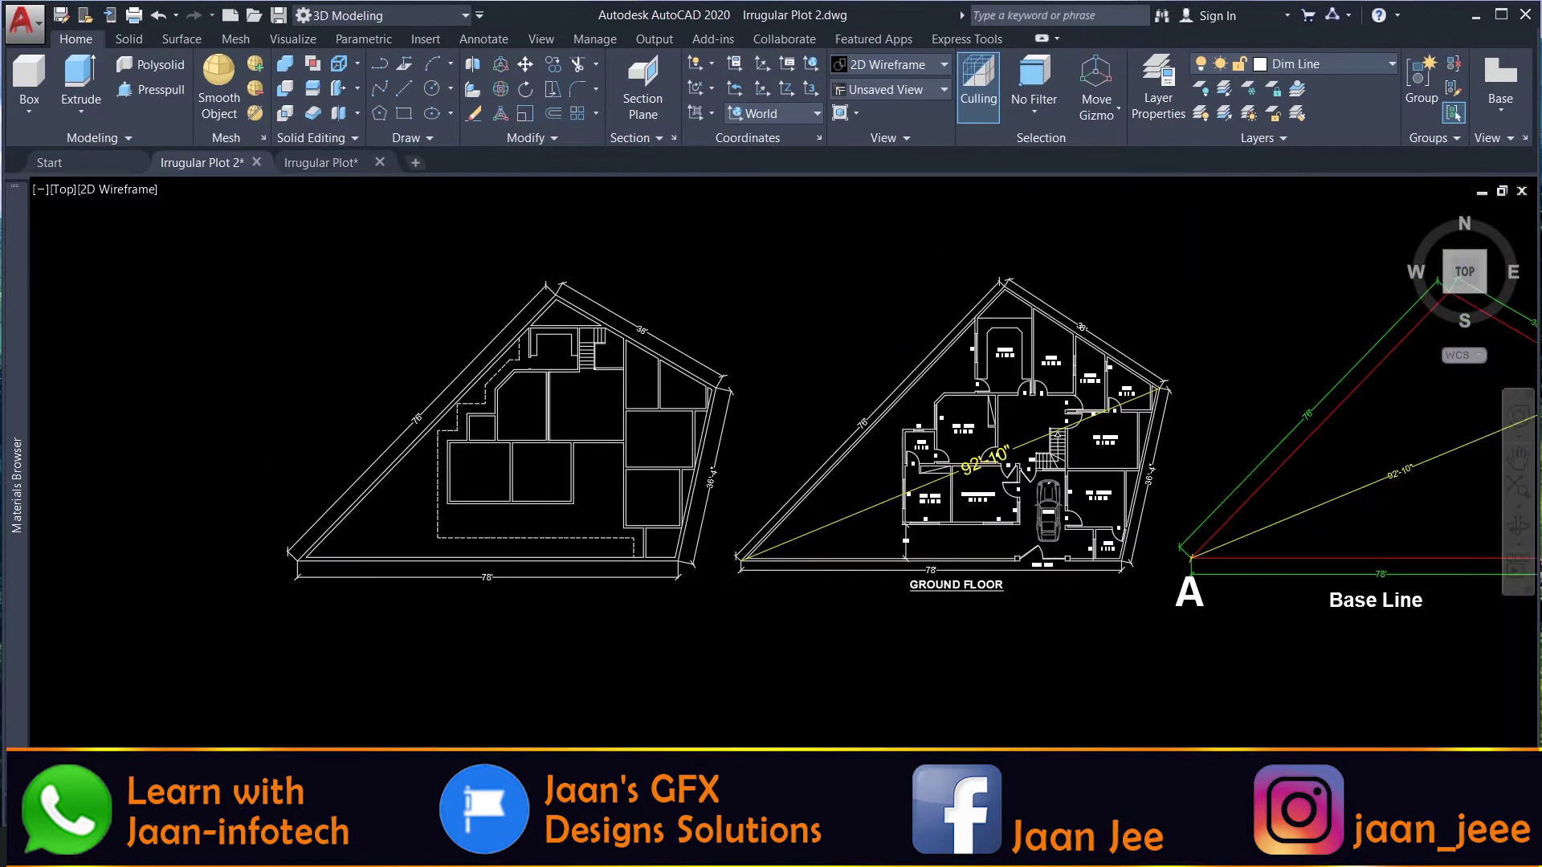
pyautogui.scroll(2, 554, 427)
pyautogui.scroll(-2, 554, 427)
pyautogui.scroll(4, 372, 440)
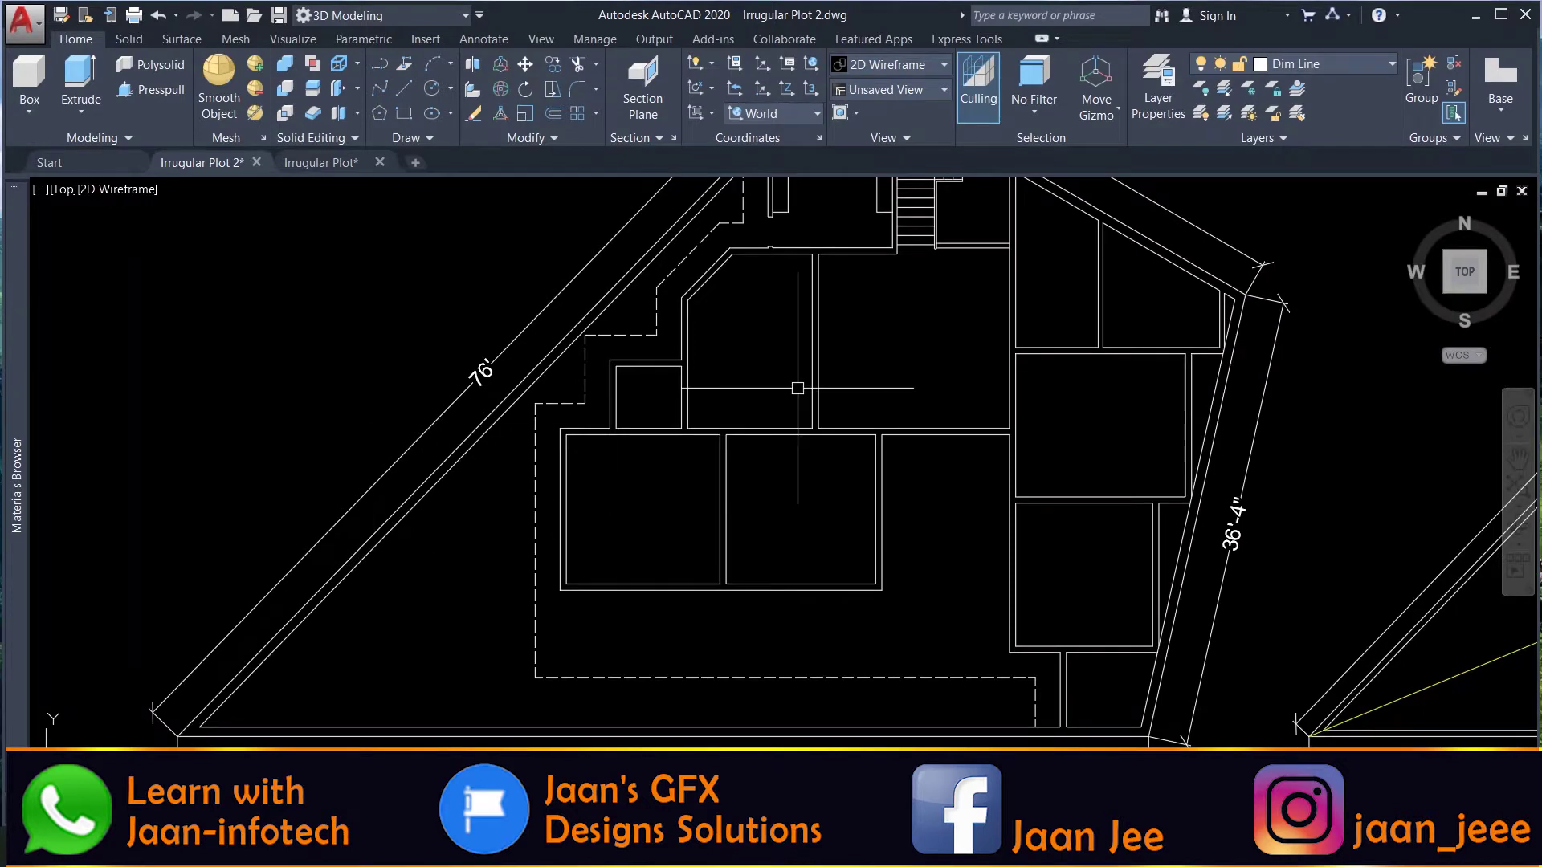
pyautogui.scroll(-2, 798, 389)
pyautogui.scroll(-3, 995, 273)
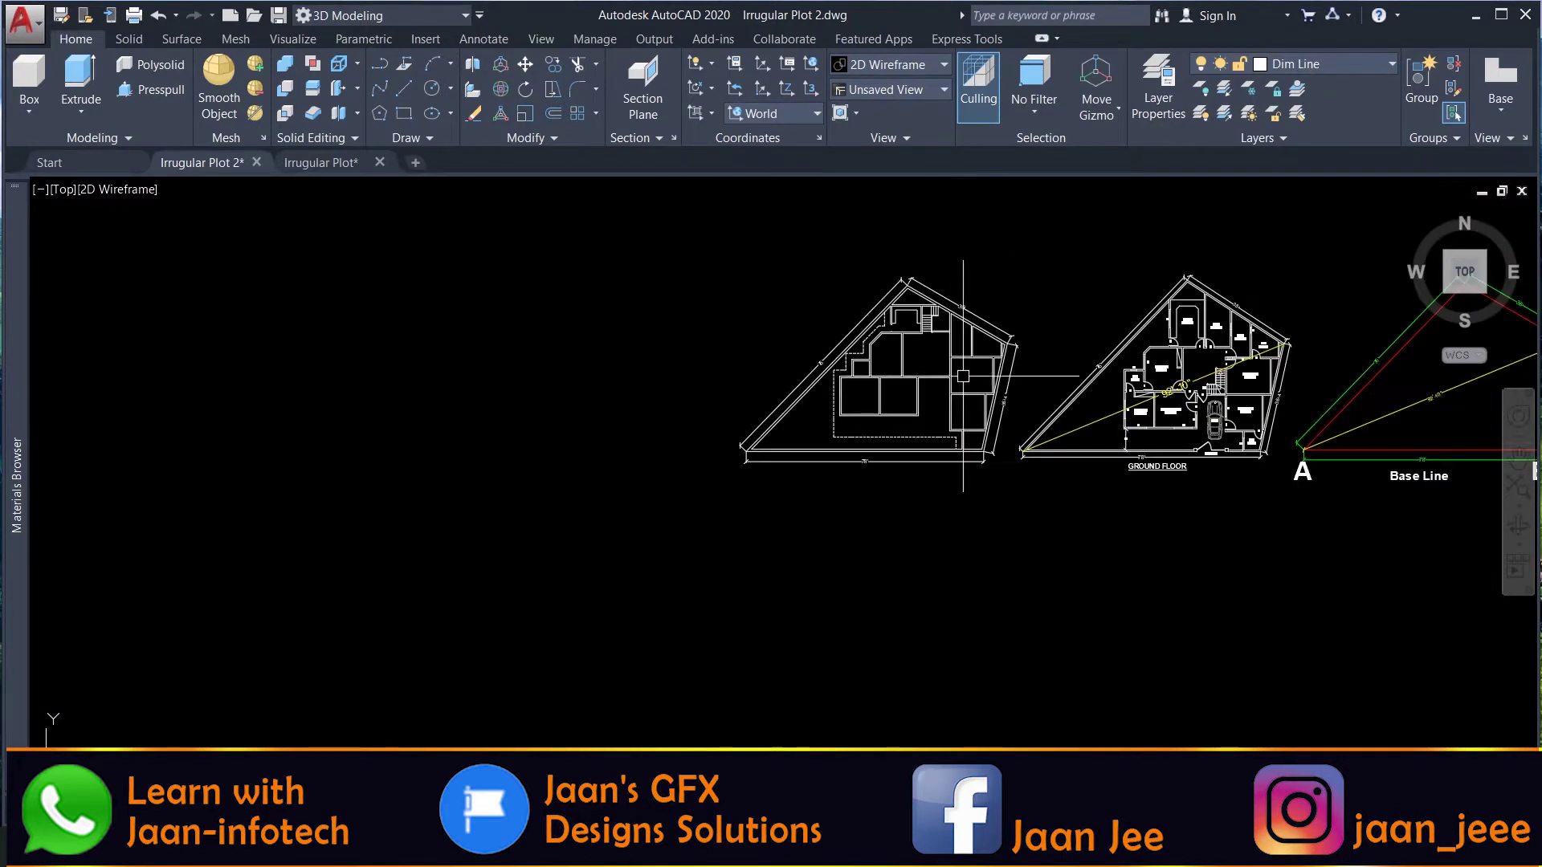
pyautogui.scroll(2, 1001, 291)
pyautogui.scroll(4, 1001, 291)
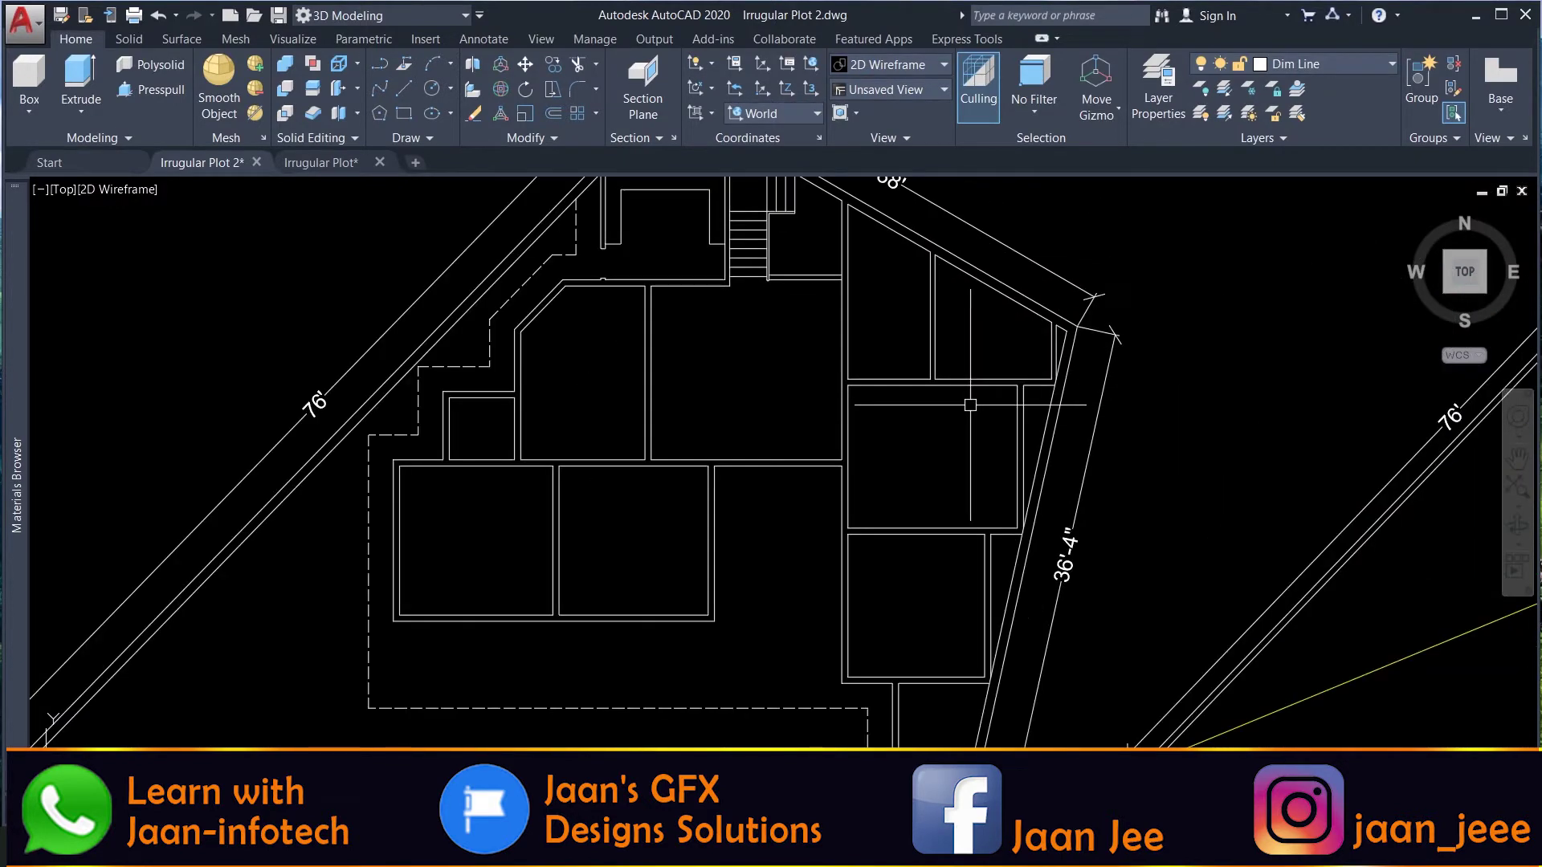
pyautogui.scroll(-1, 977, 367)
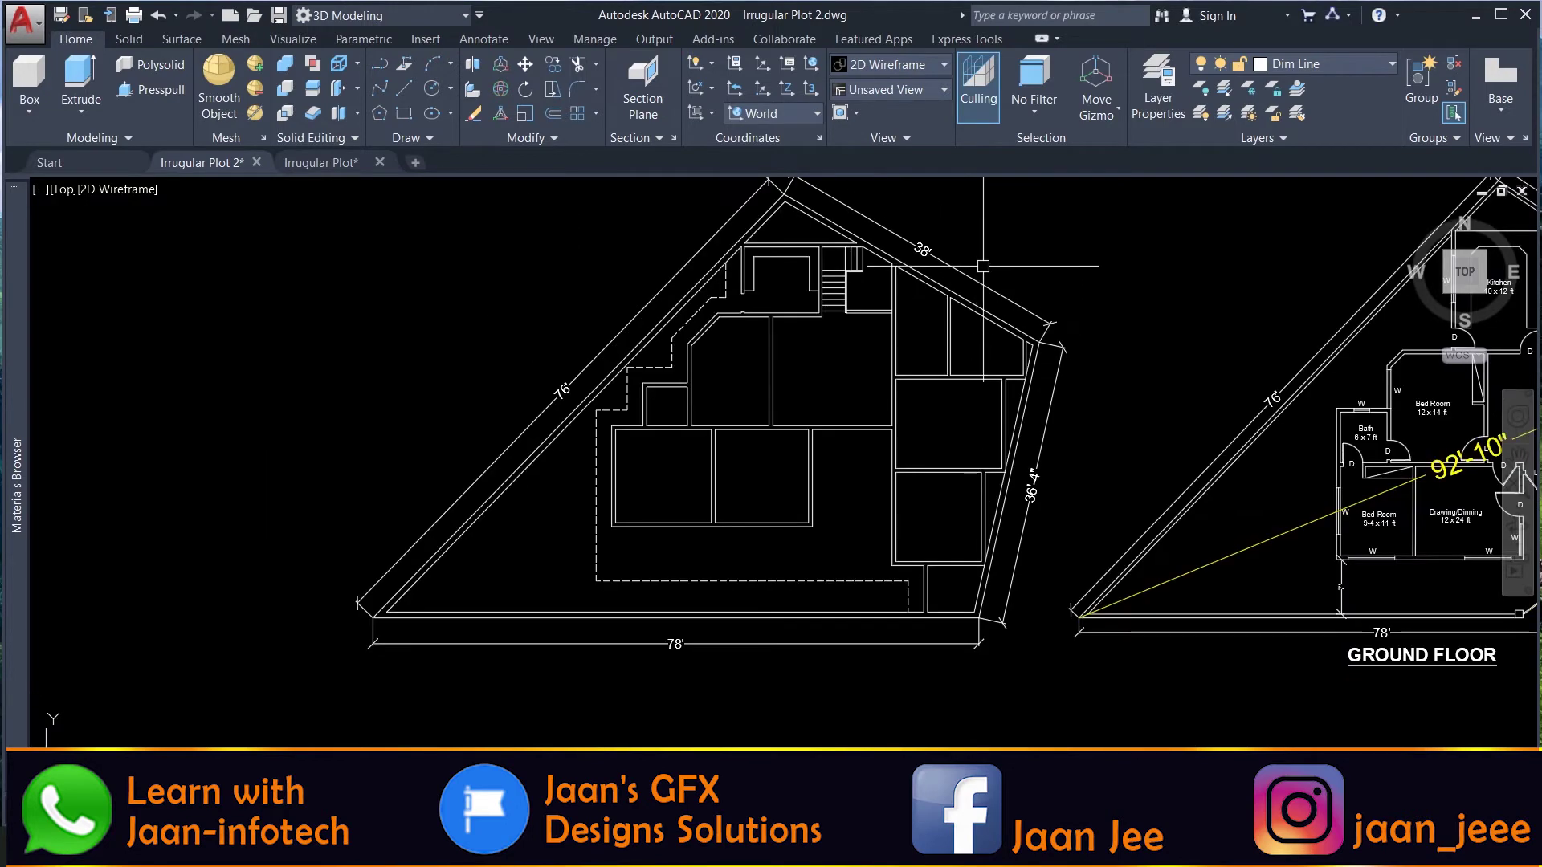
pyautogui.scroll(-4, 971, 306)
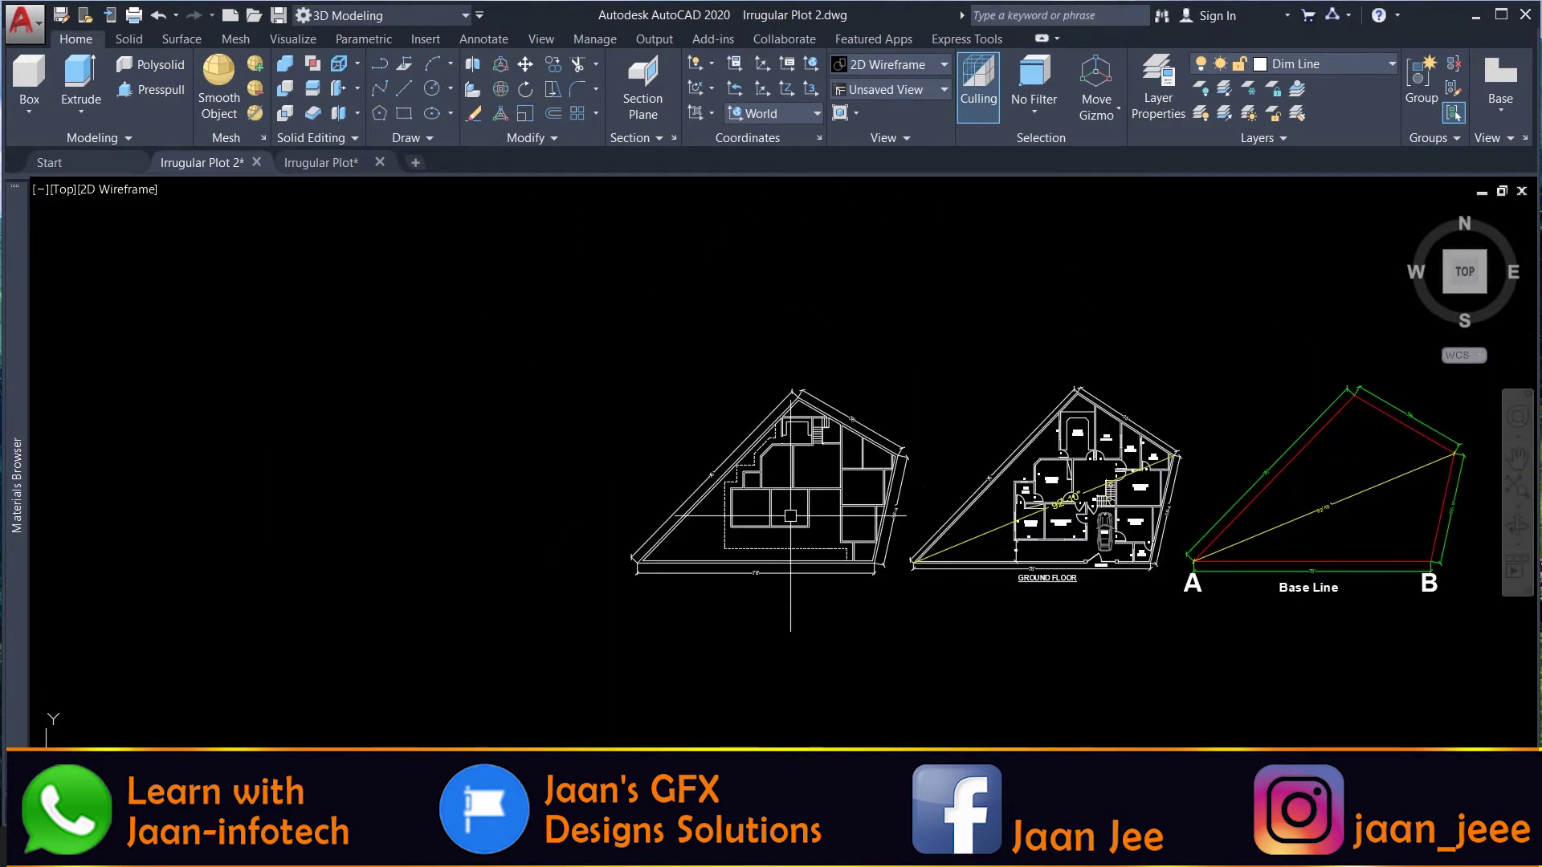
pyautogui.scroll(2, 1088, 506)
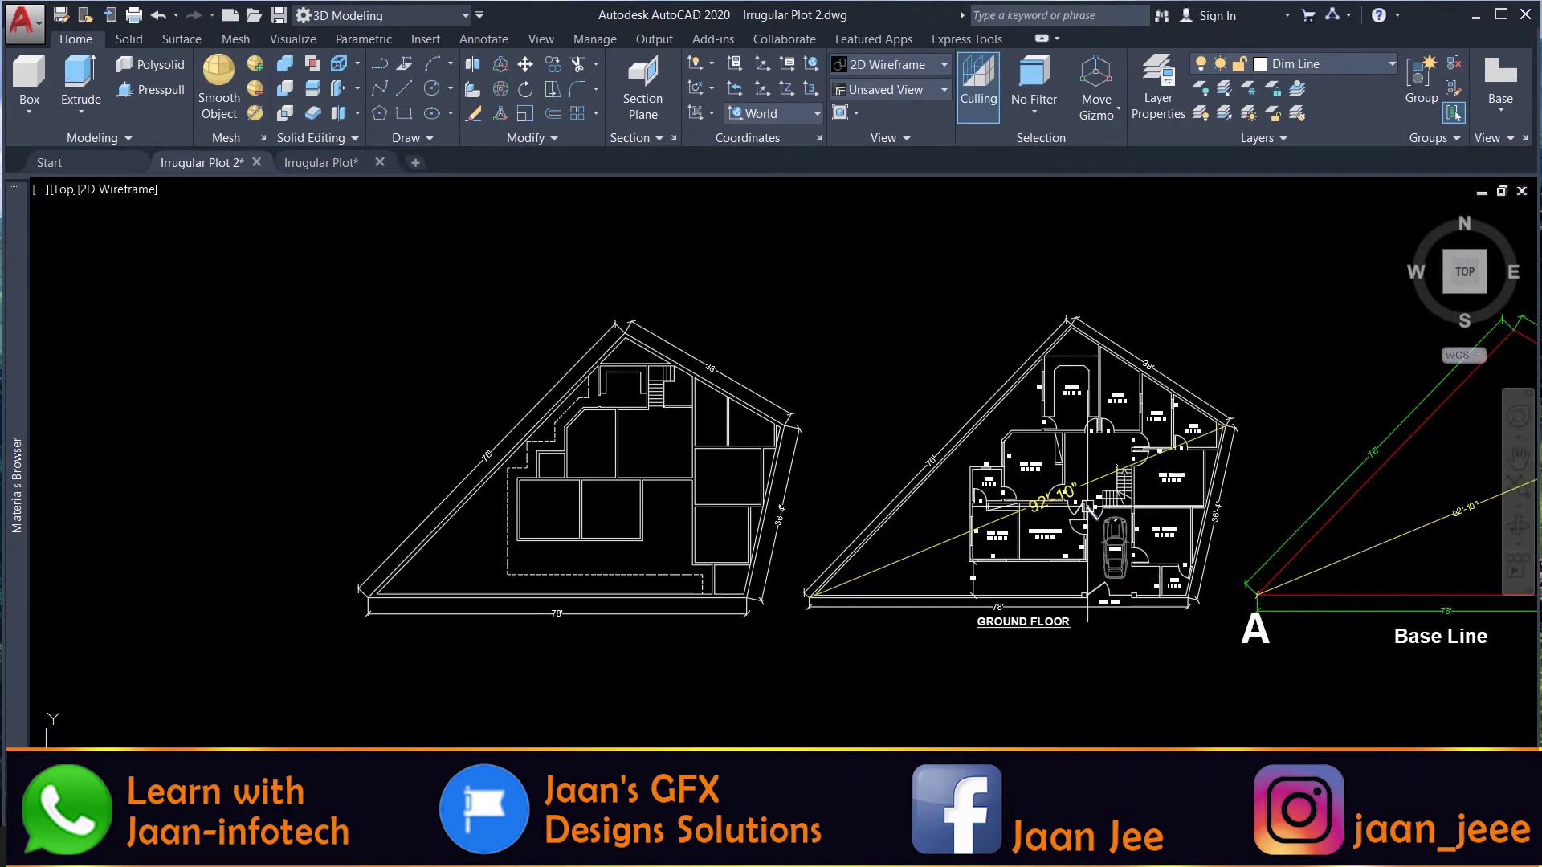
# Switch to the Irrugular Plot drawing and examine its unlabelled plan's walls and staircase against the ground floor plan
pyautogui.click(325, 163)
pyautogui.scroll(4, 701, 488)
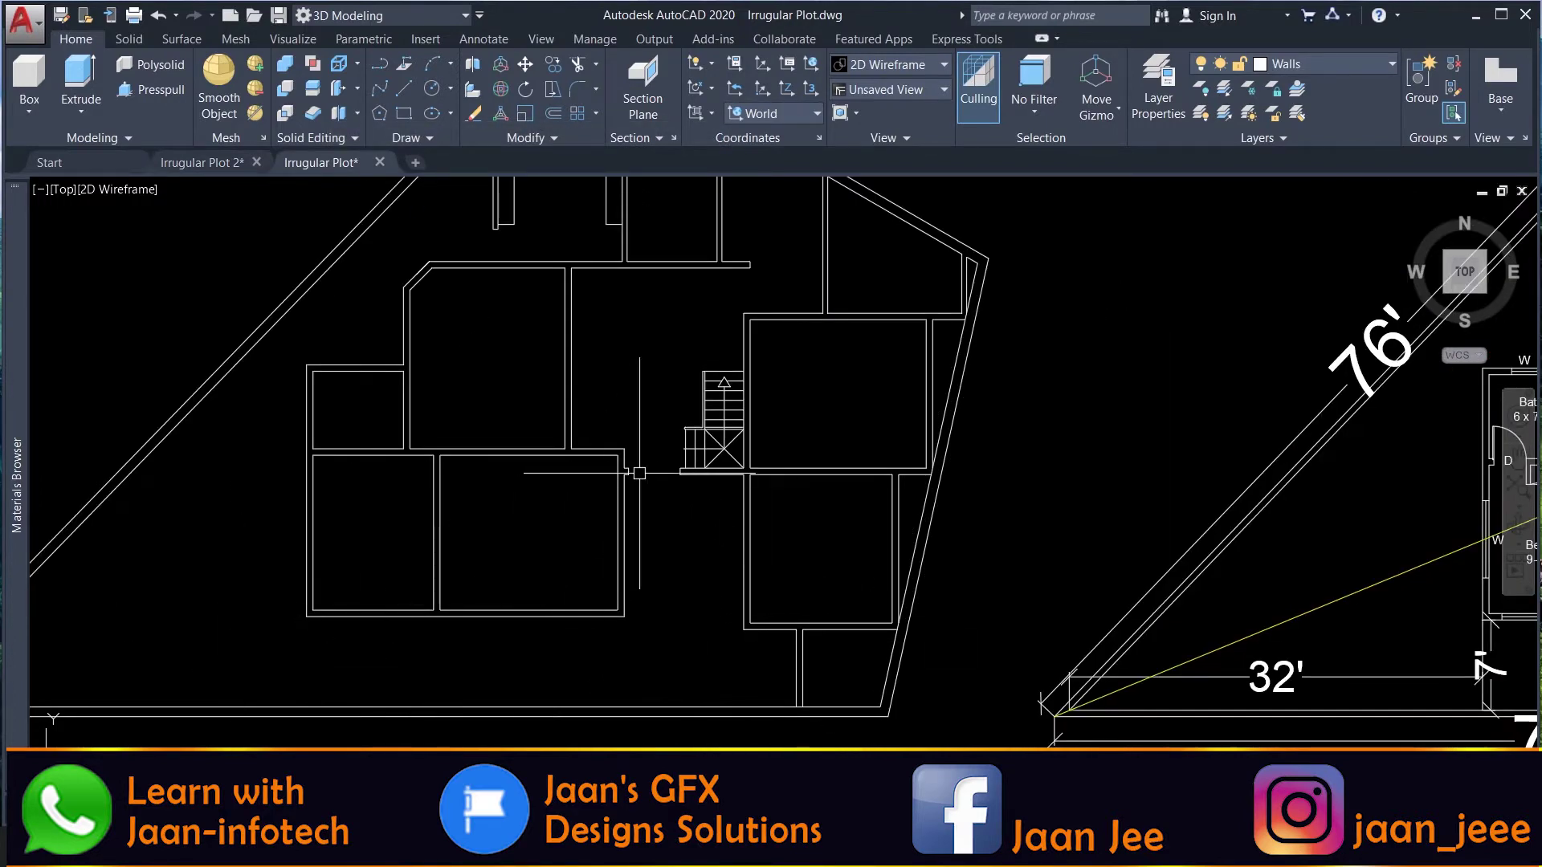
pyautogui.scroll(-4, 642, 473)
pyautogui.scroll(2, 598, 423)
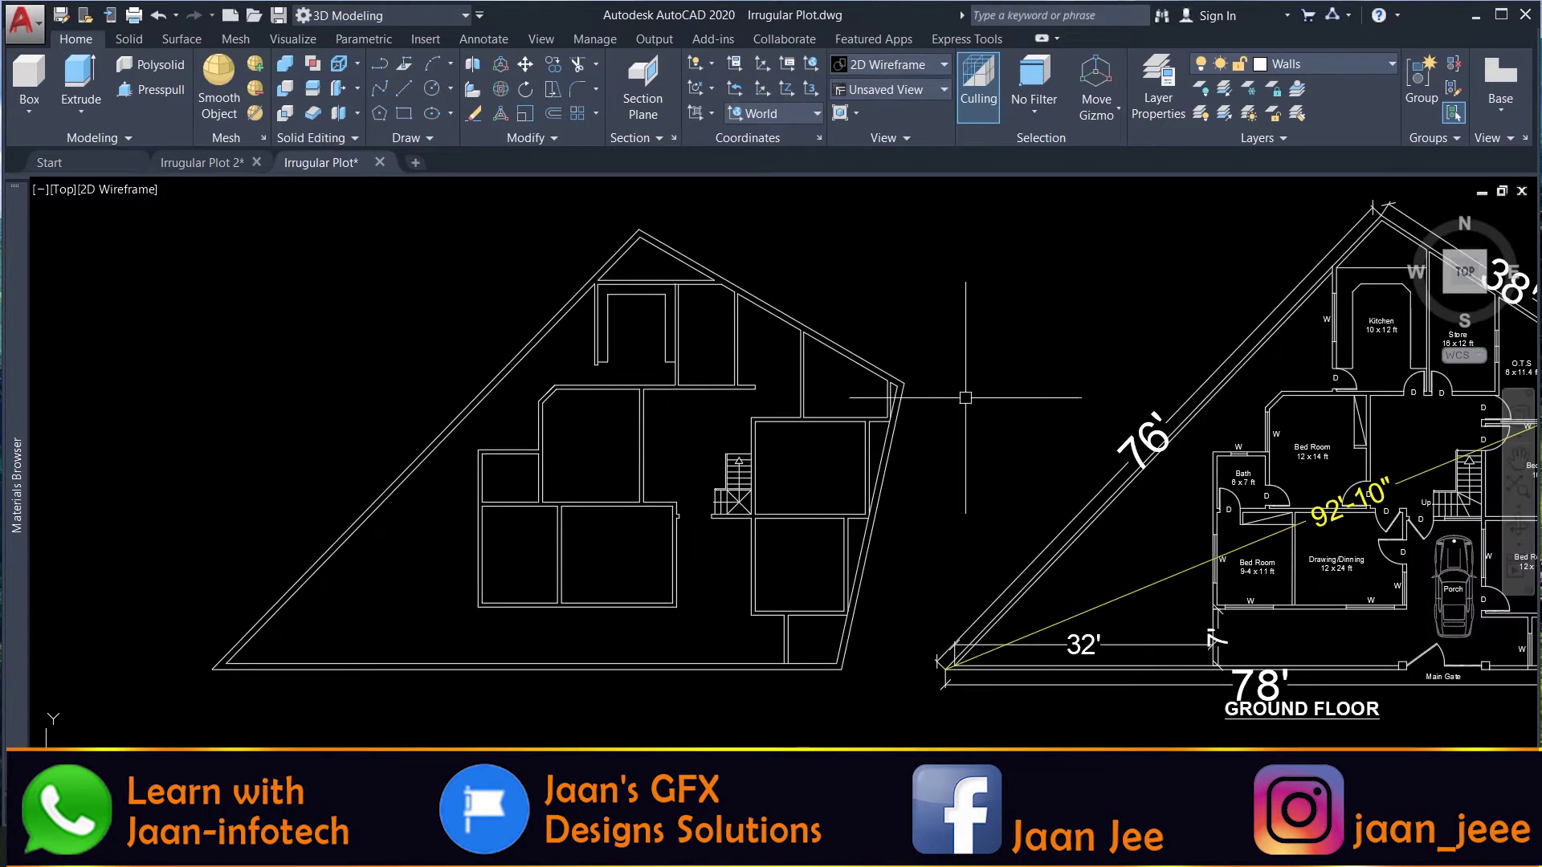
pyautogui.scroll(3, 933, 374)
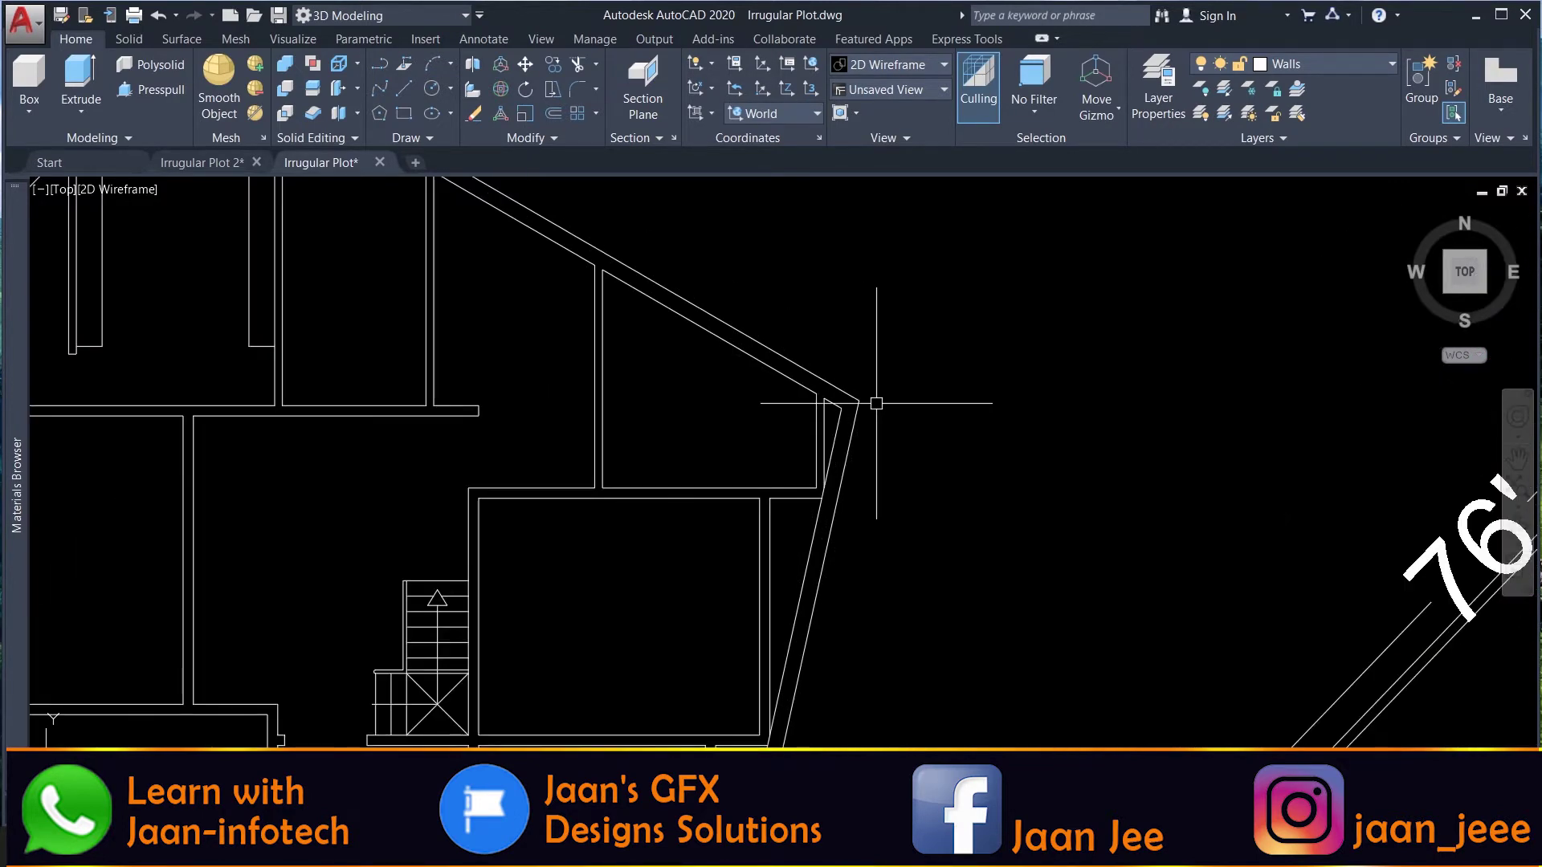
pyautogui.scroll(-5, 876, 403)
pyautogui.scroll(1, 781, 469)
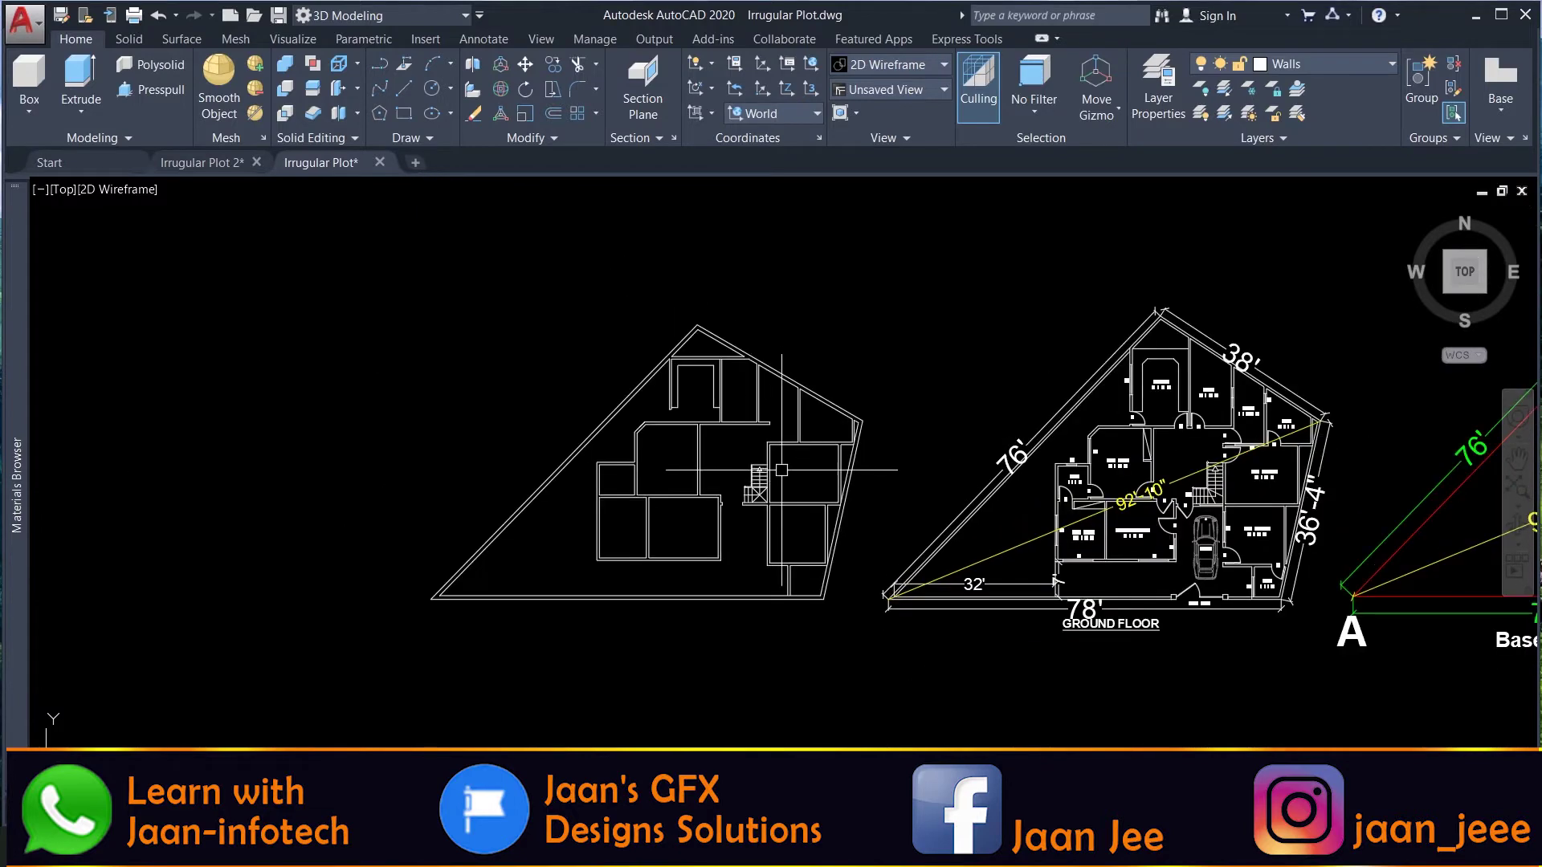
pyautogui.scroll(4, 779, 468)
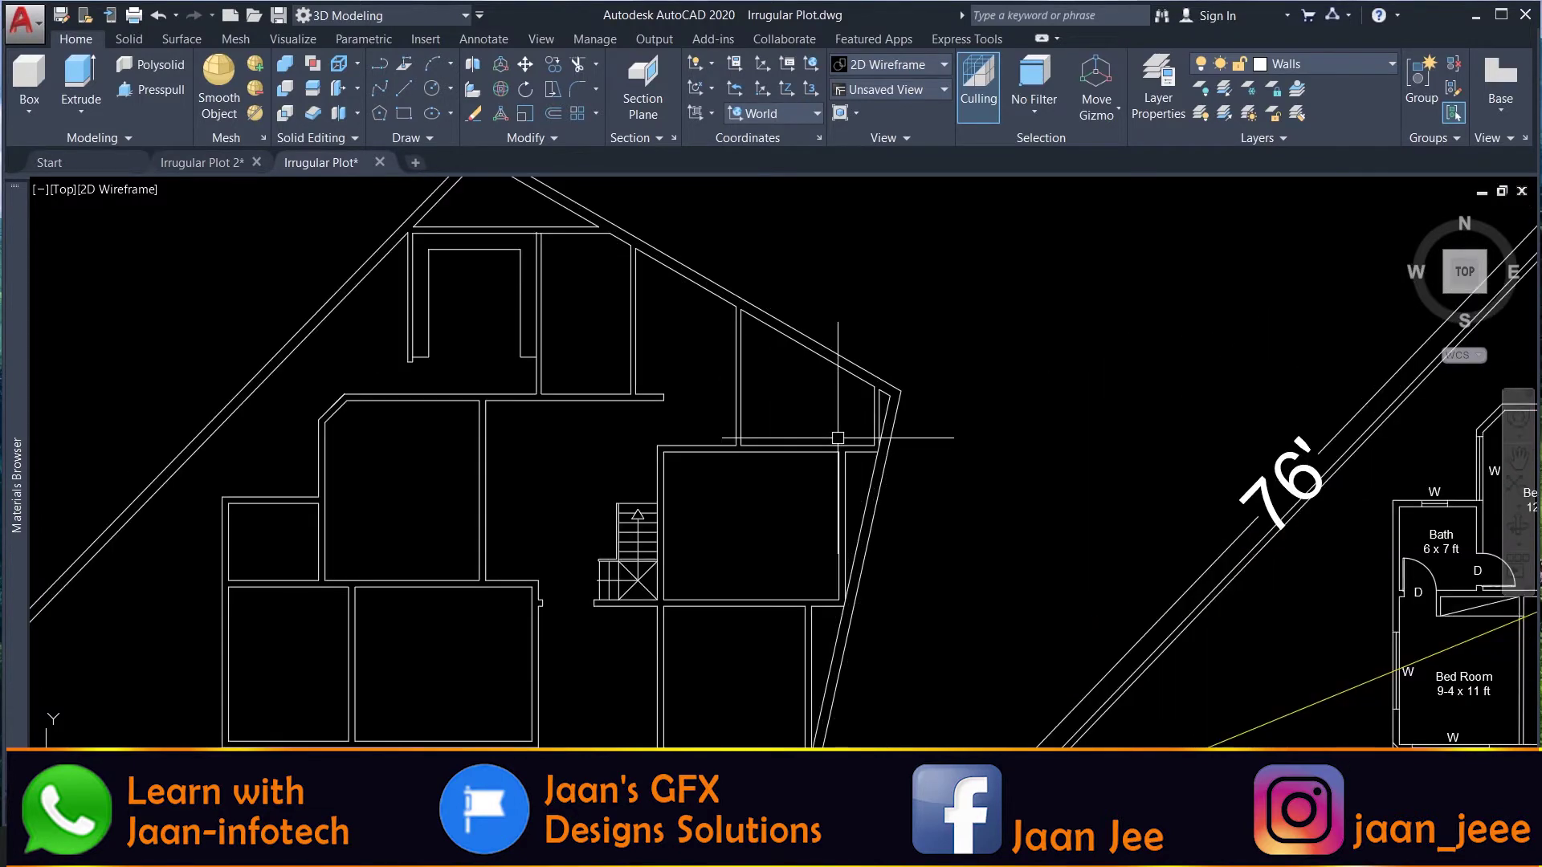
pyautogui.scroll(-2, 741, 417)
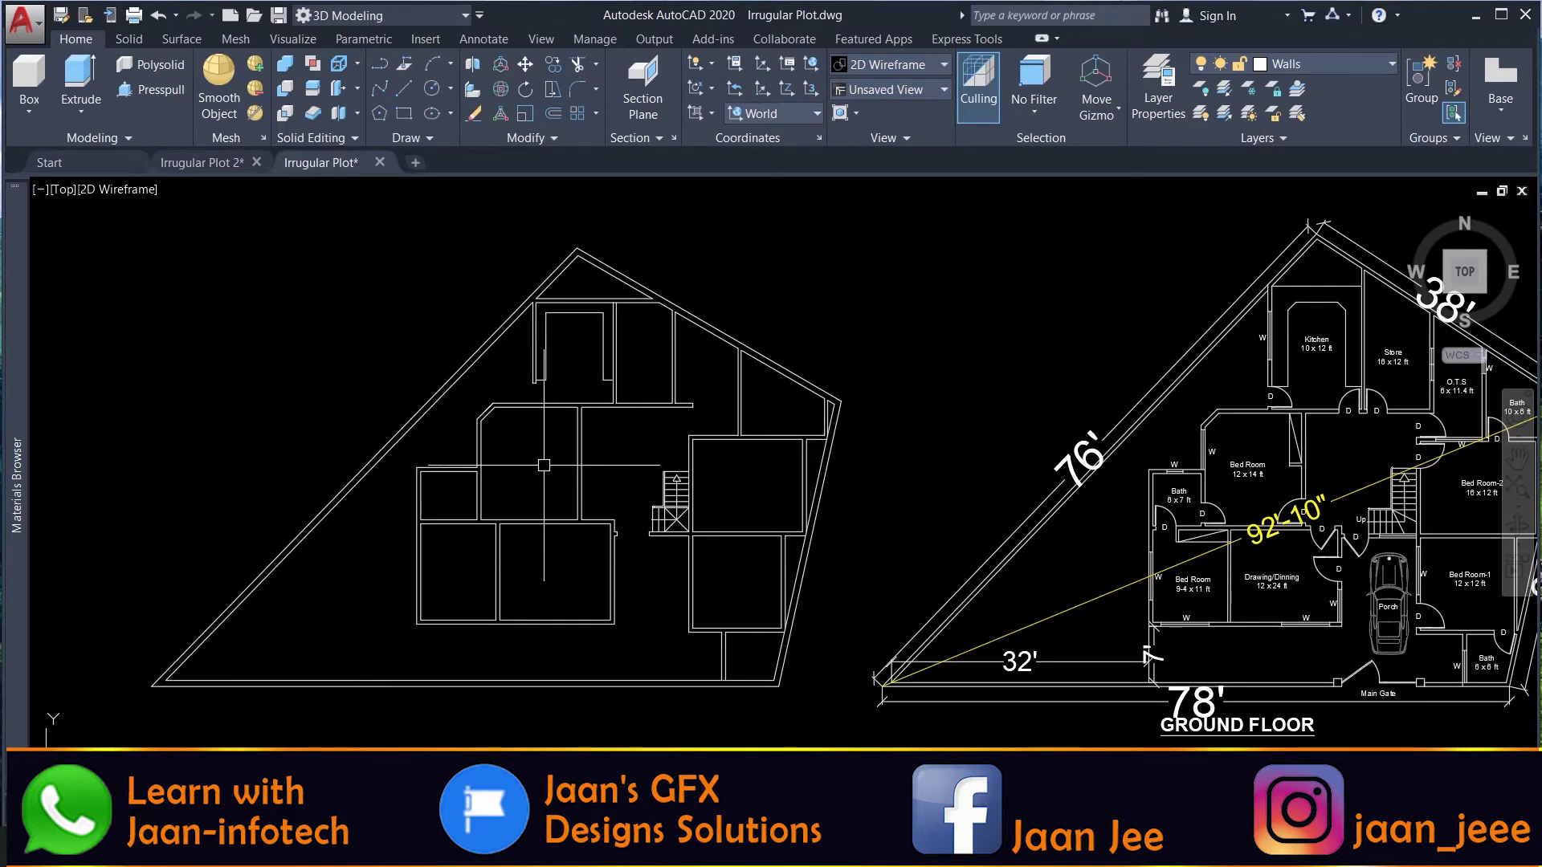
pyautogui.scroll(-3, 544, 465)
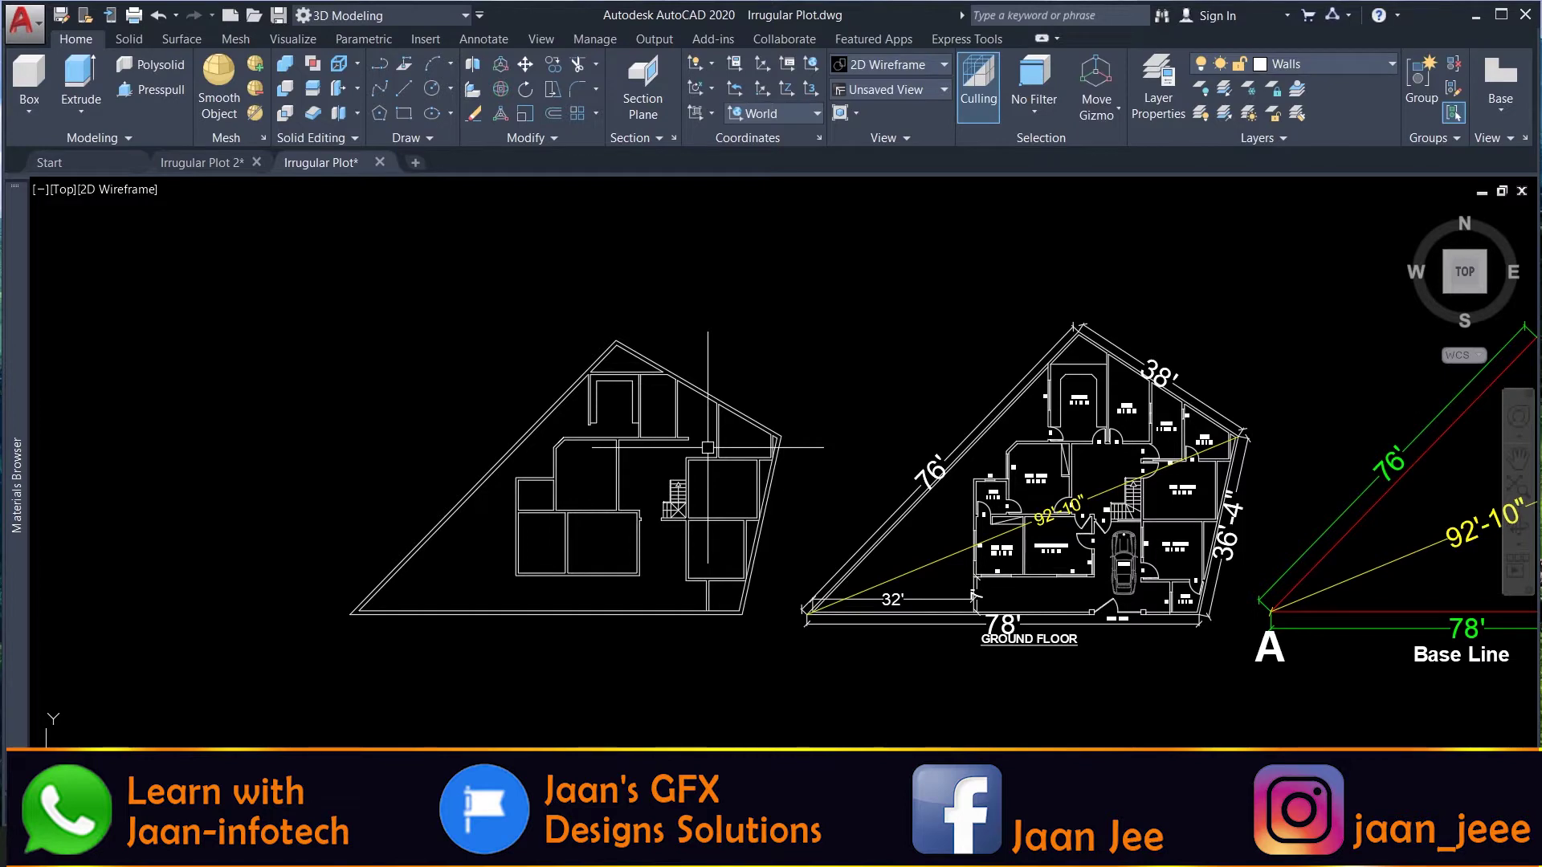
# Return to the Irrugular Plot 2 drawing and examine the front of the unlabelled plan between the rooms and the 78' boundary
pyautogui.click(215, 164)
pyautogui.scroll(7, 671, 578)
pyautogui.scroll(-4, 671, 578)
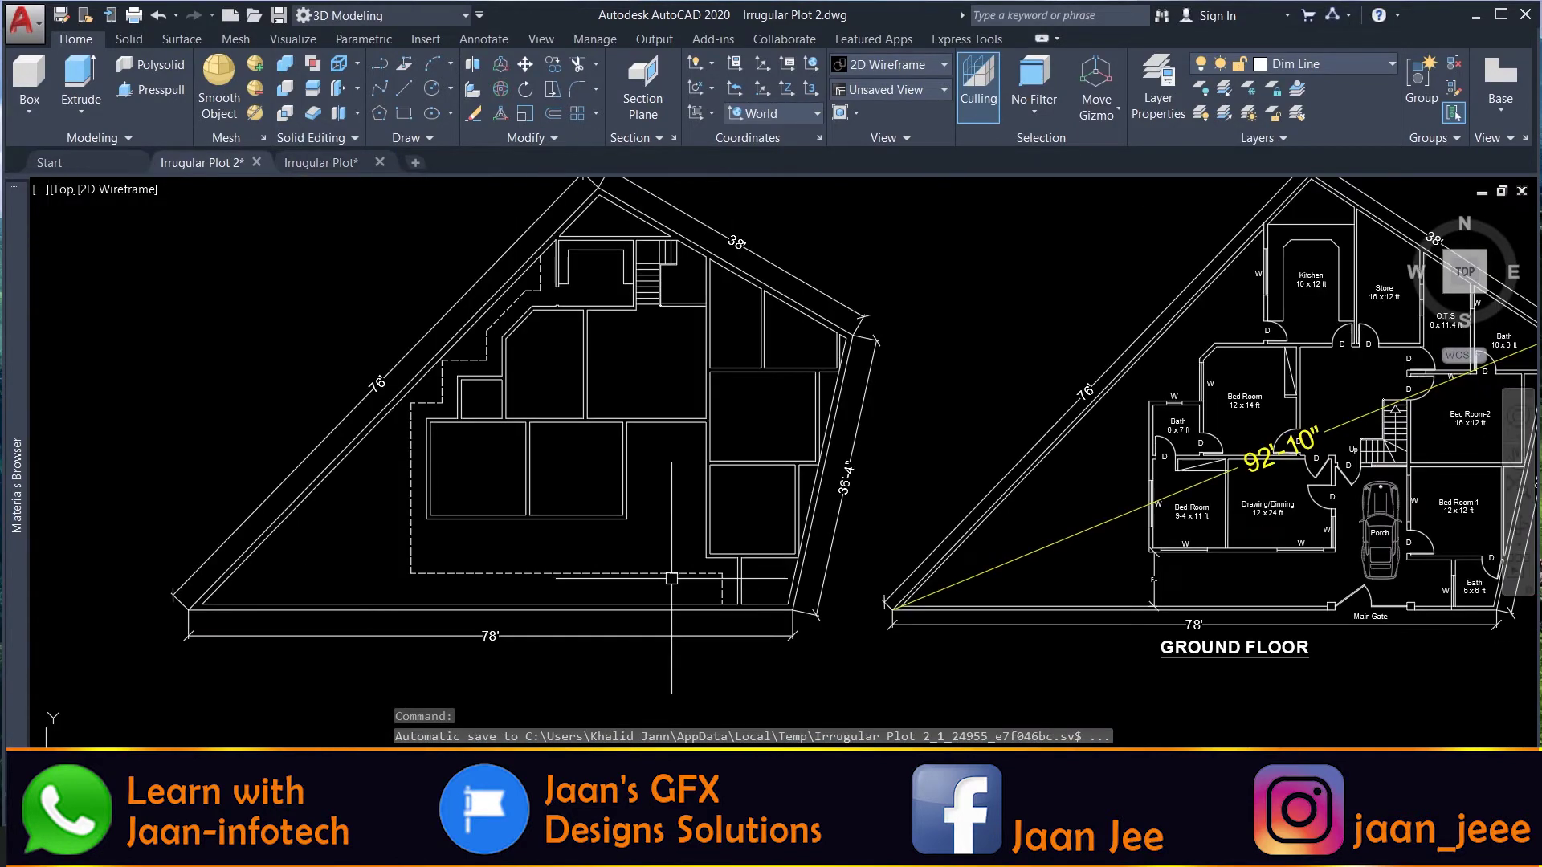
pyautogui.scroll(-2, 671, 578)
pyautogui.scroll(2, 667, 561)
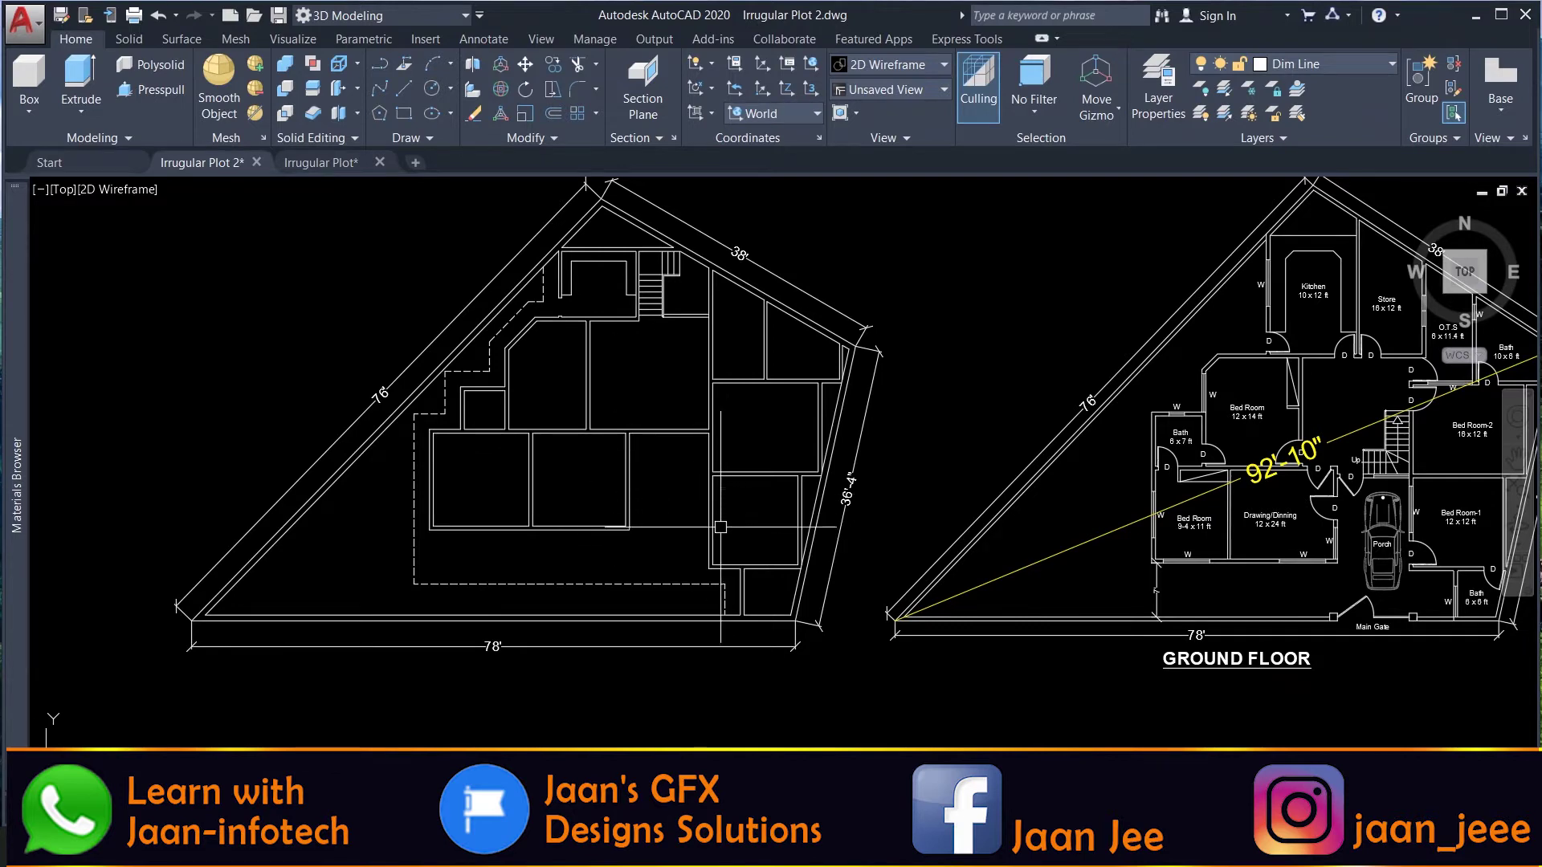
pyautogui.scroll(2, 714, 632)
pyautogui.scroll(-2, 714, 632)
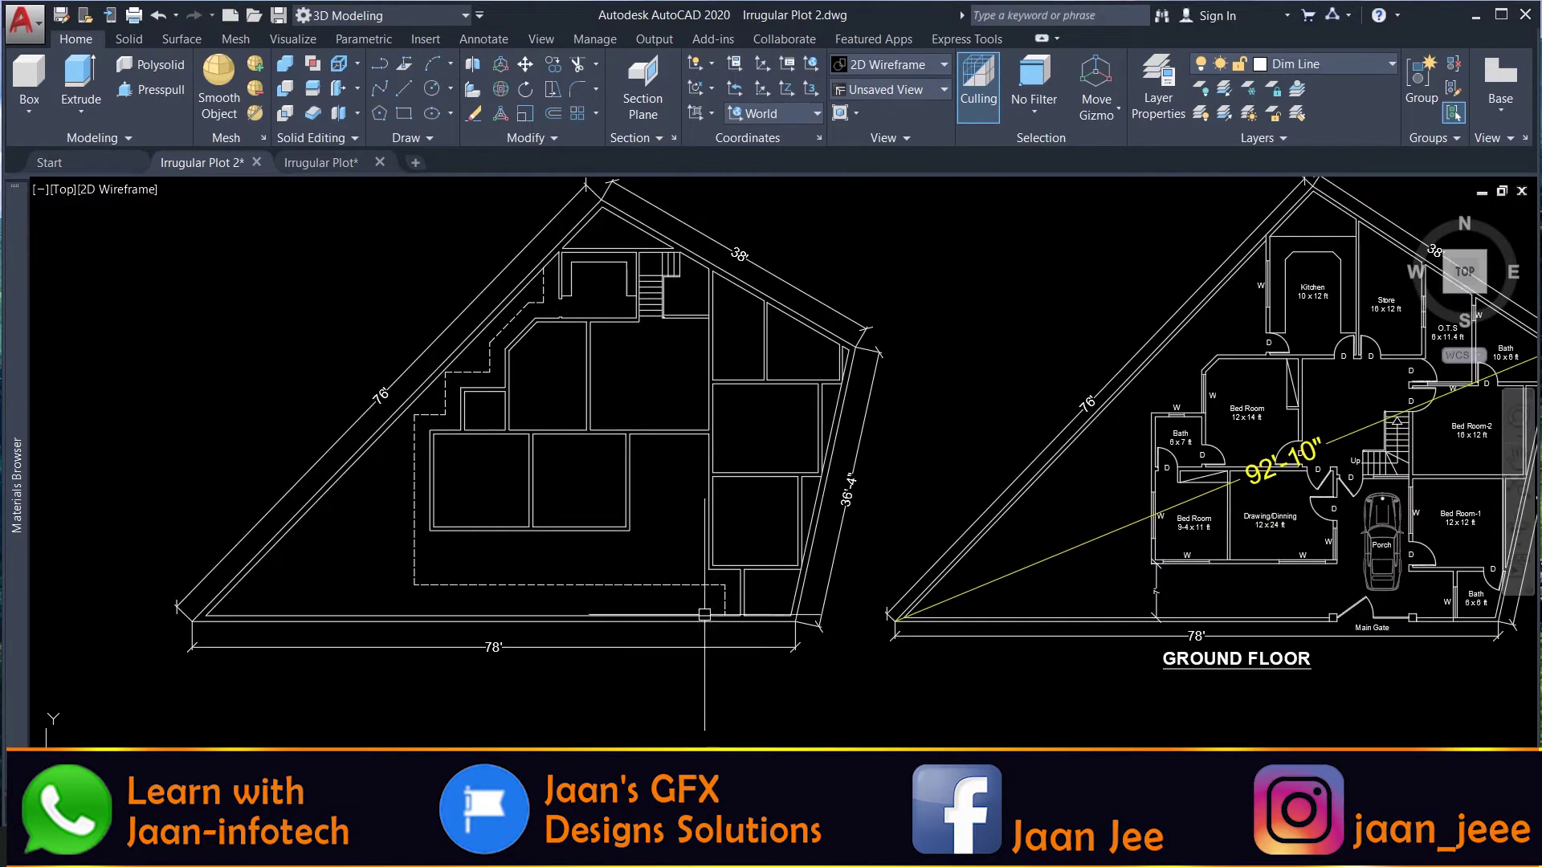
pyautogui.scroll(2, 619, 628)
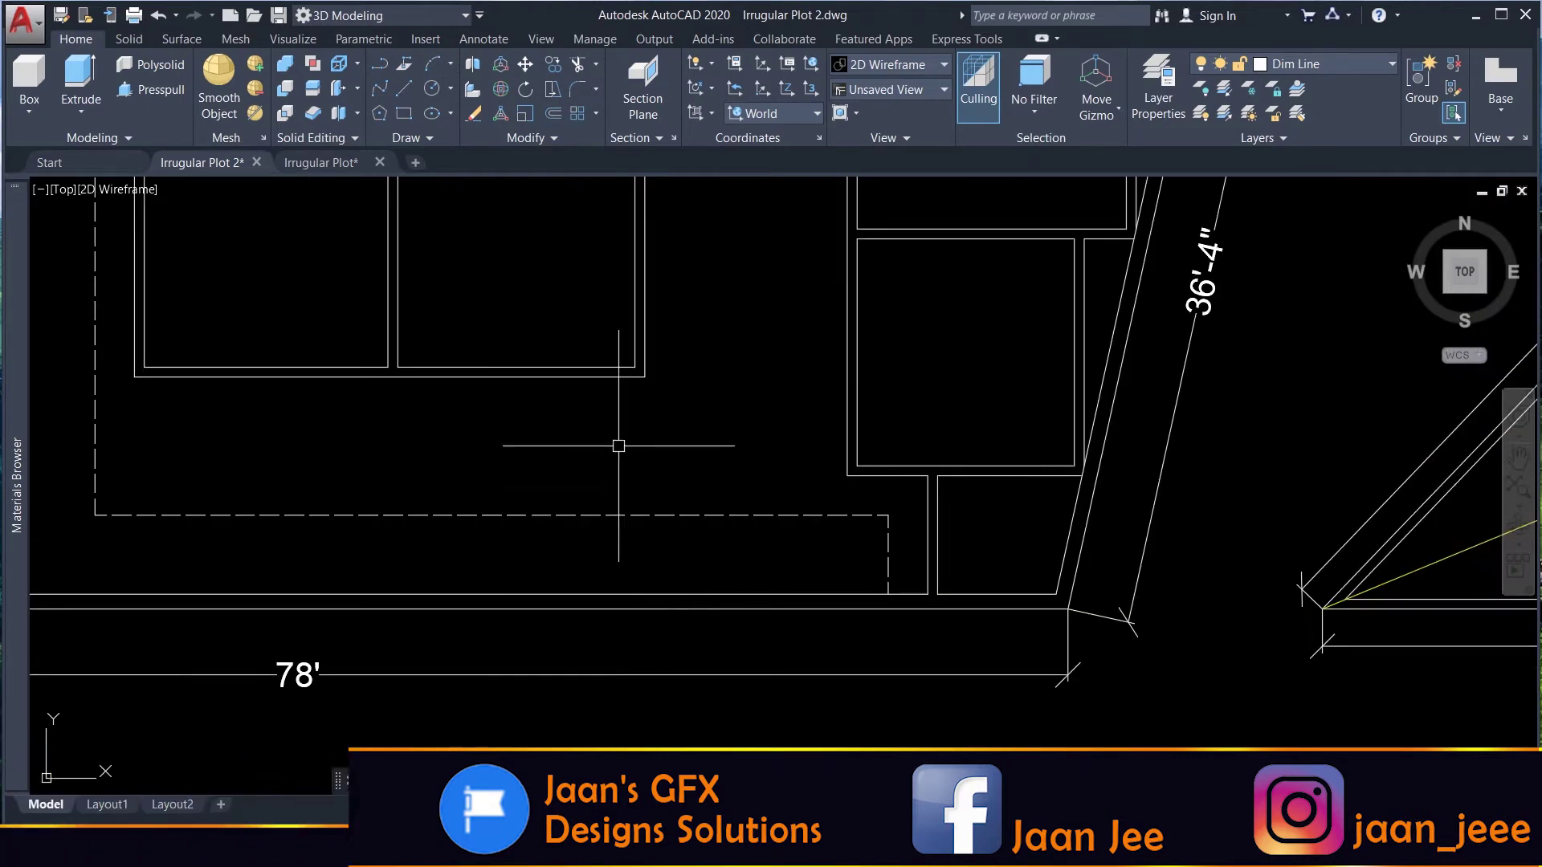
pyautogui.scroll(-2, 618, 446)
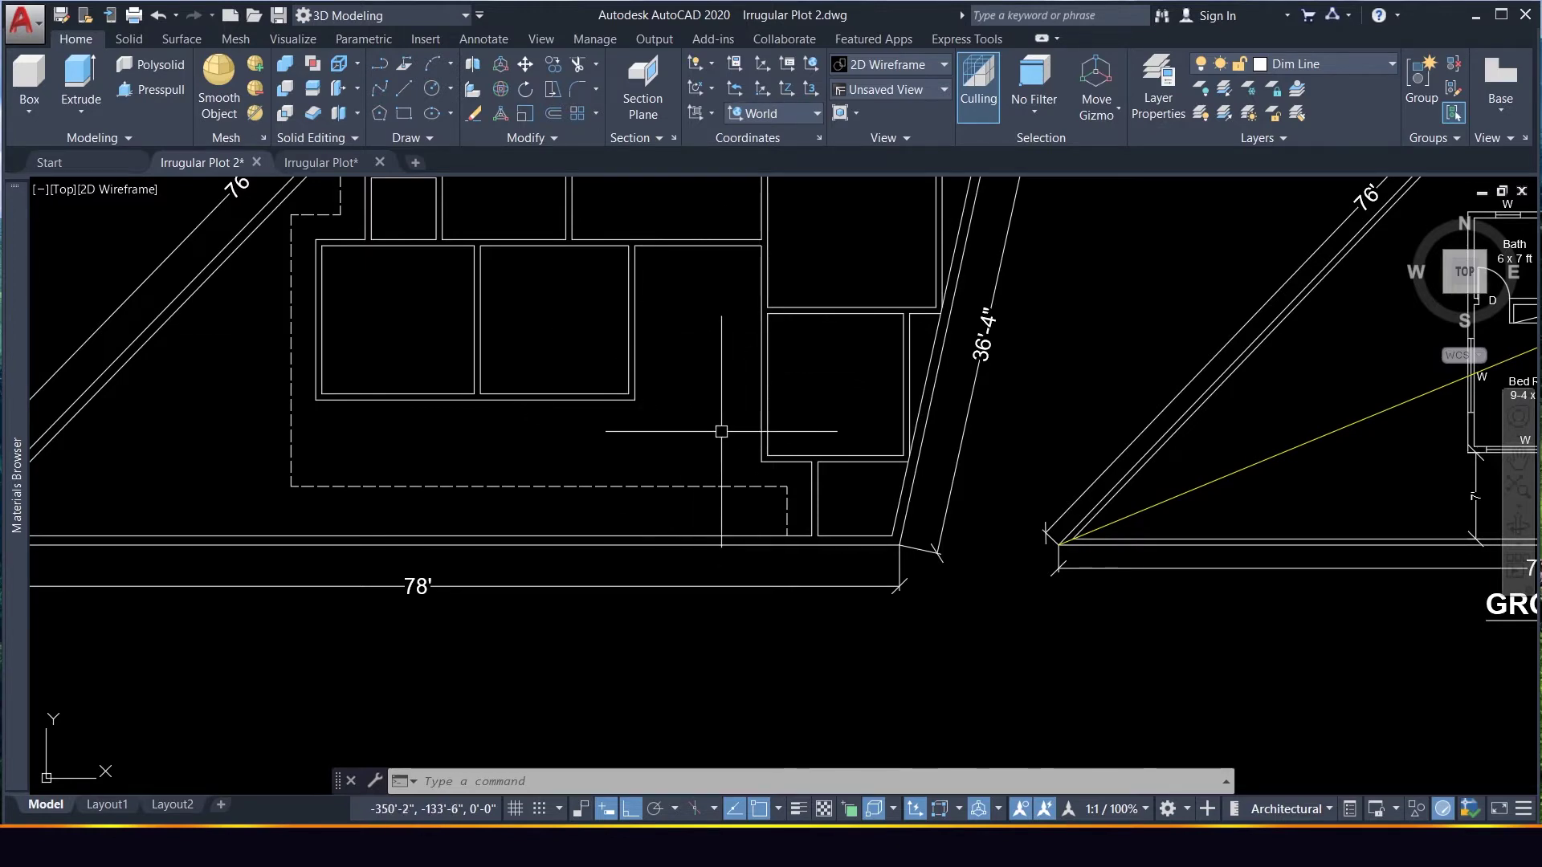
pyautogui.scroll(-5, 688, 243)
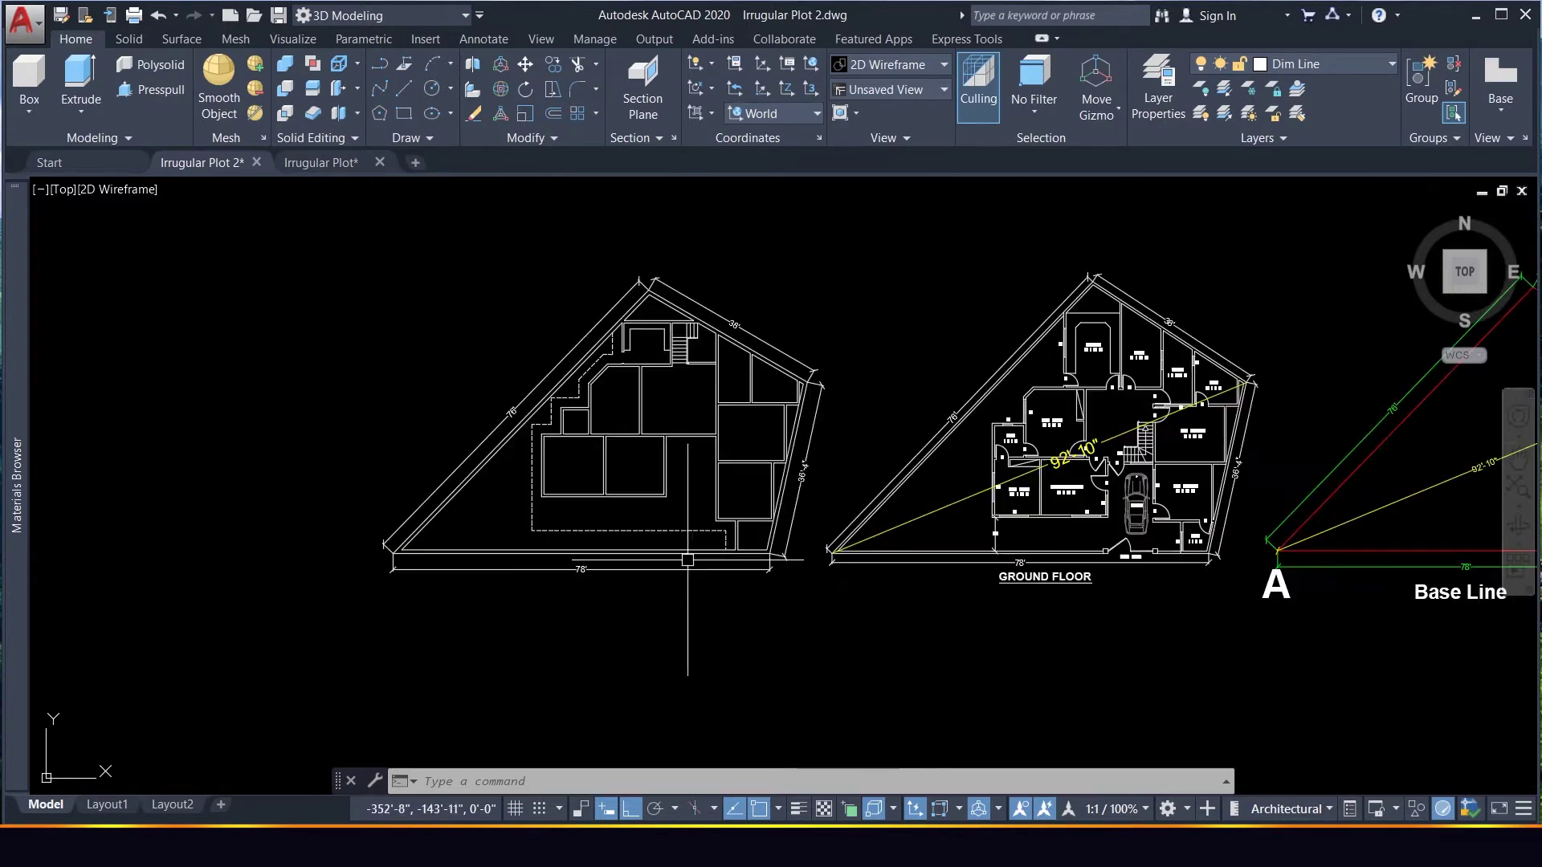
# Examine the dashed outline of the unlabelled plan, from the small front corner room around the rooms to the rear
pyautogui.scroll(5, 681, 475)
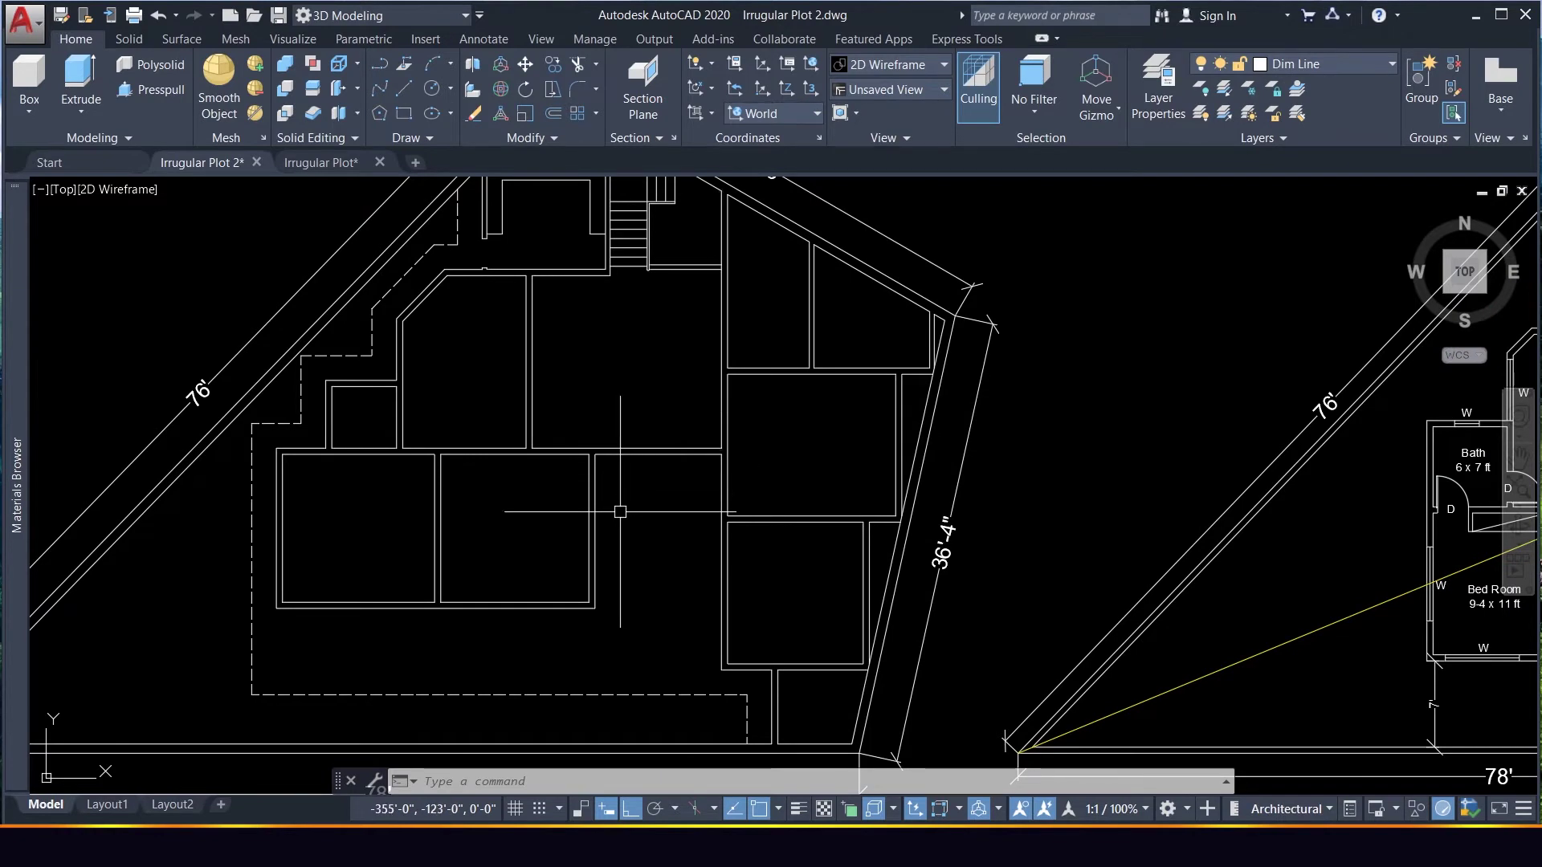
pyautogui.scroll(-5, 657, 660)
pyautogui.scroll(6, 706, 637)
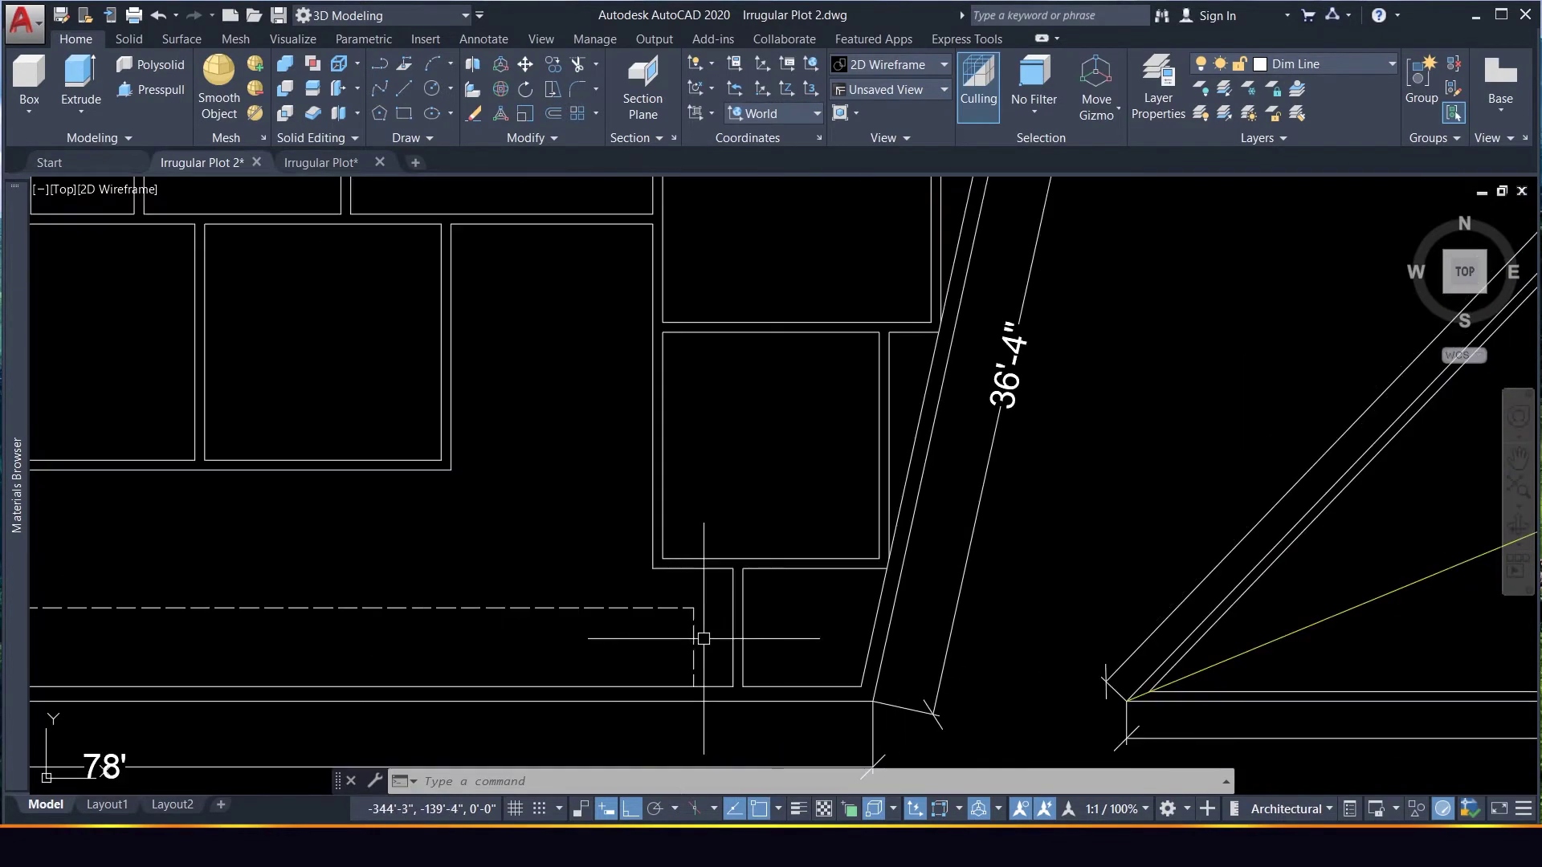
pyautogui.scroll(-1, 654, 642)
pyautogui.scroll(-5, 674, 614)
pyautogui.scroll(7, 679, 606)
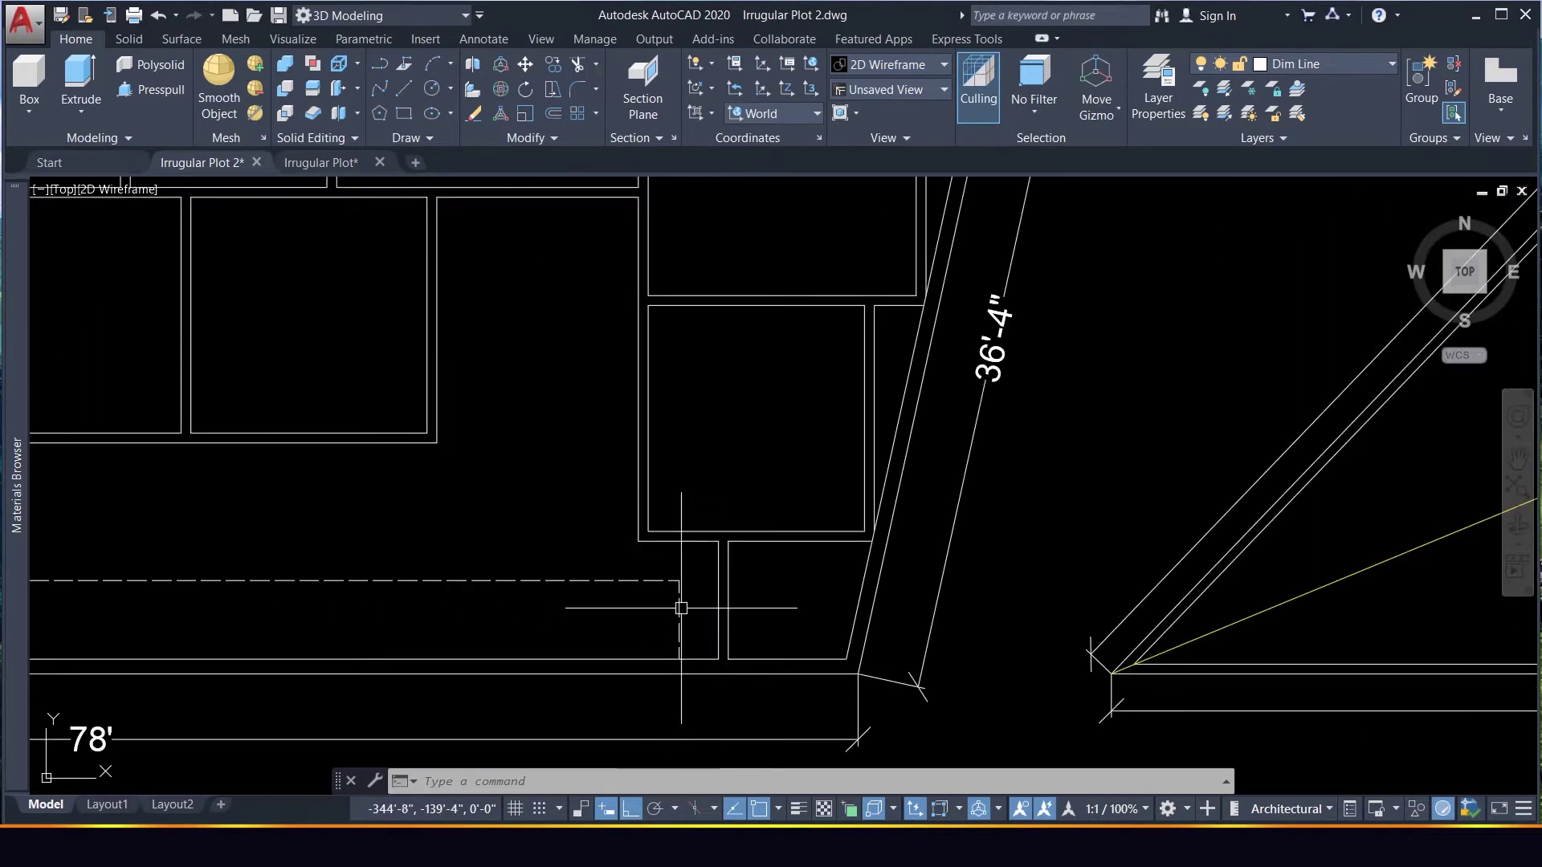
pyautogui.scroll(-5, 686, 573)
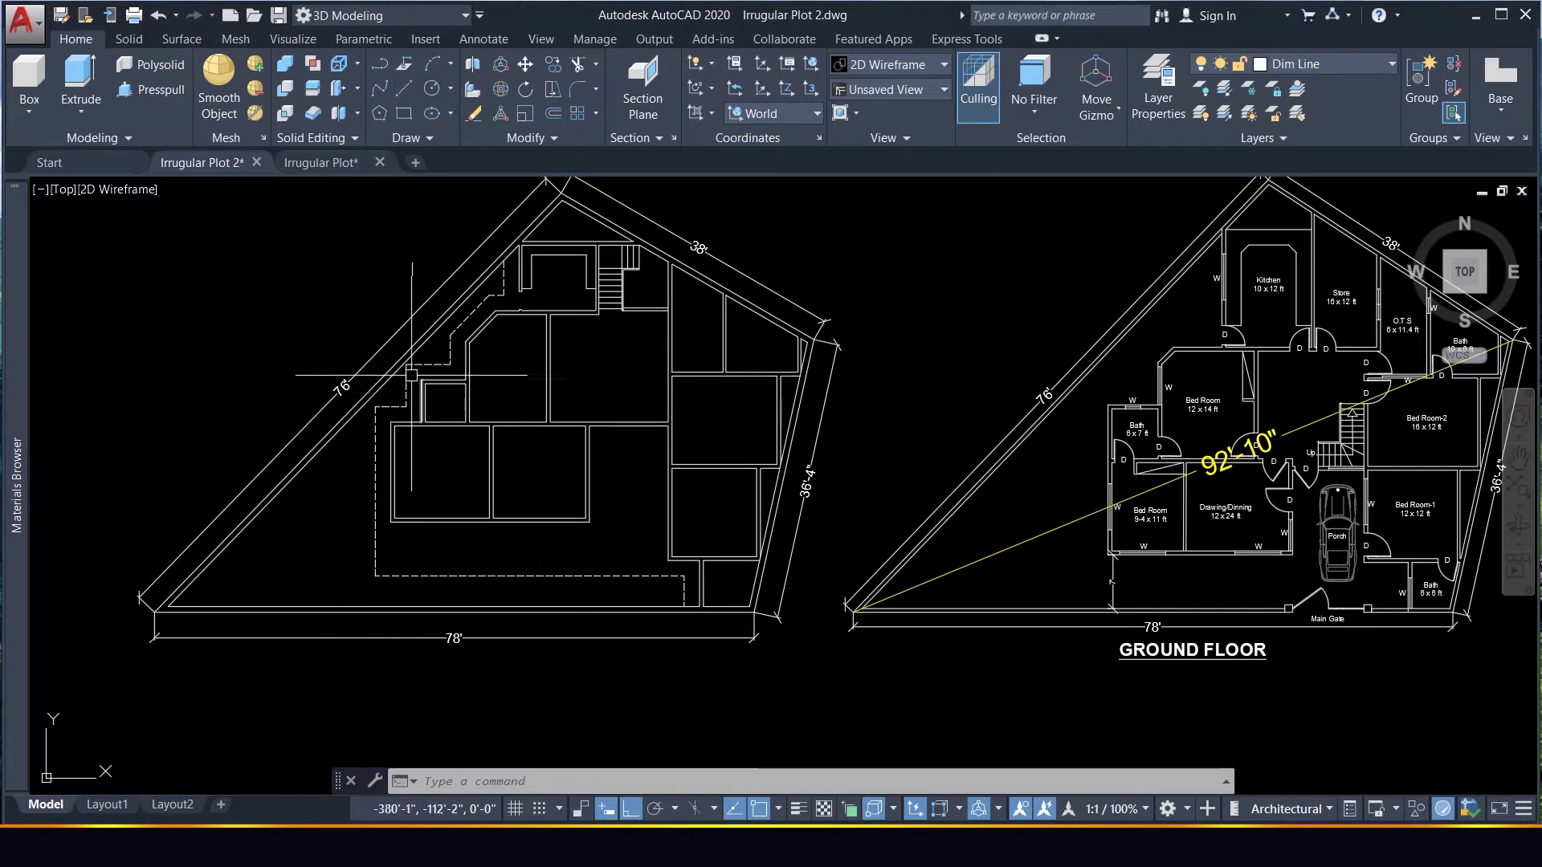
pyautogui.scroll(-7, 499, 310)
pyautogui.scroll(9, 510, 354)
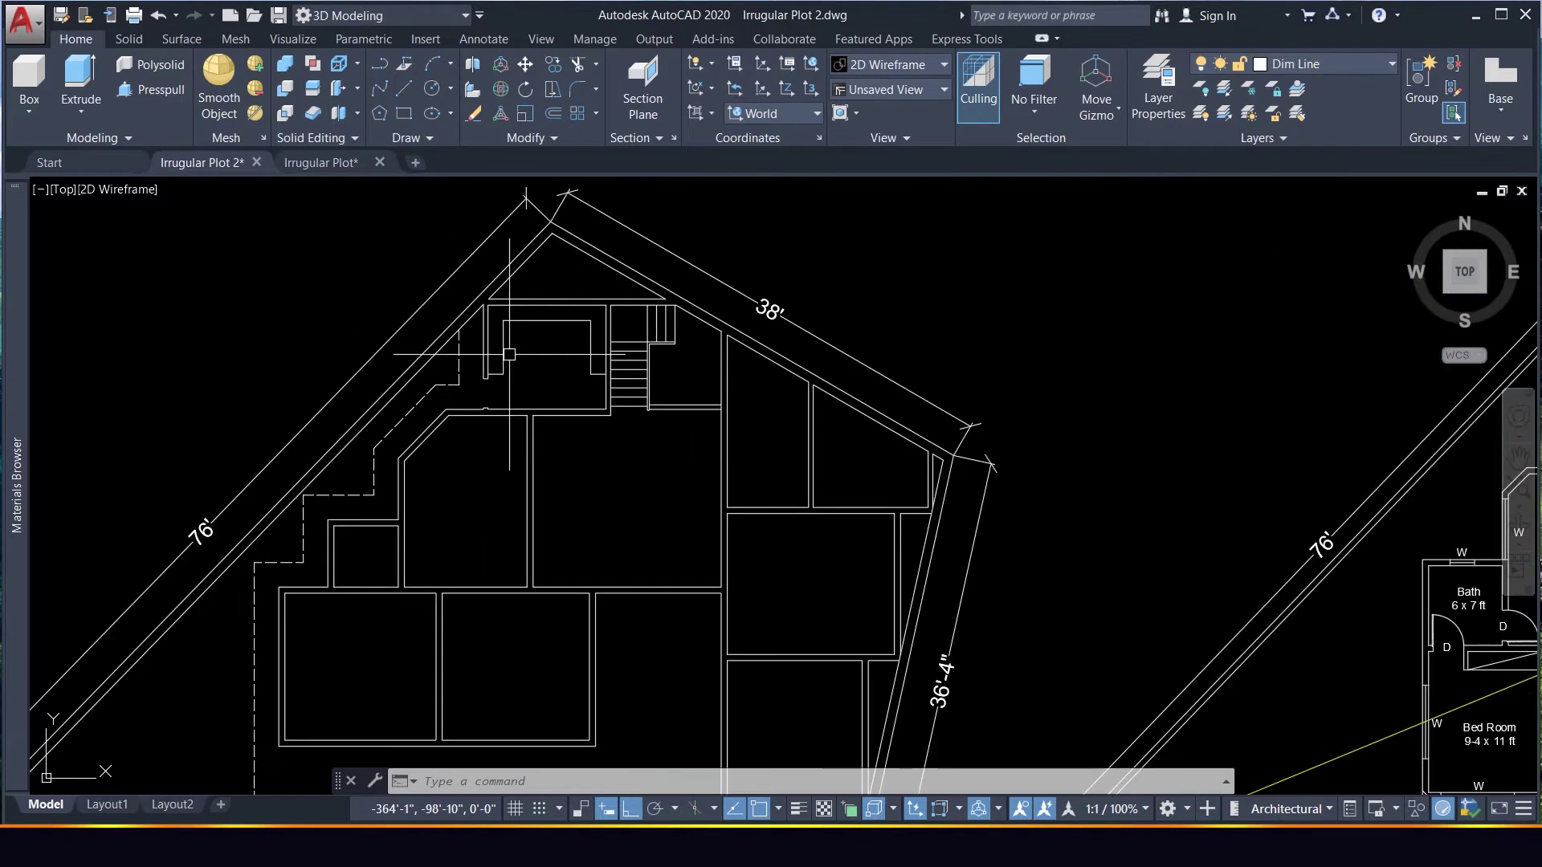
pyautogui.scroll(-3, 509, 354)
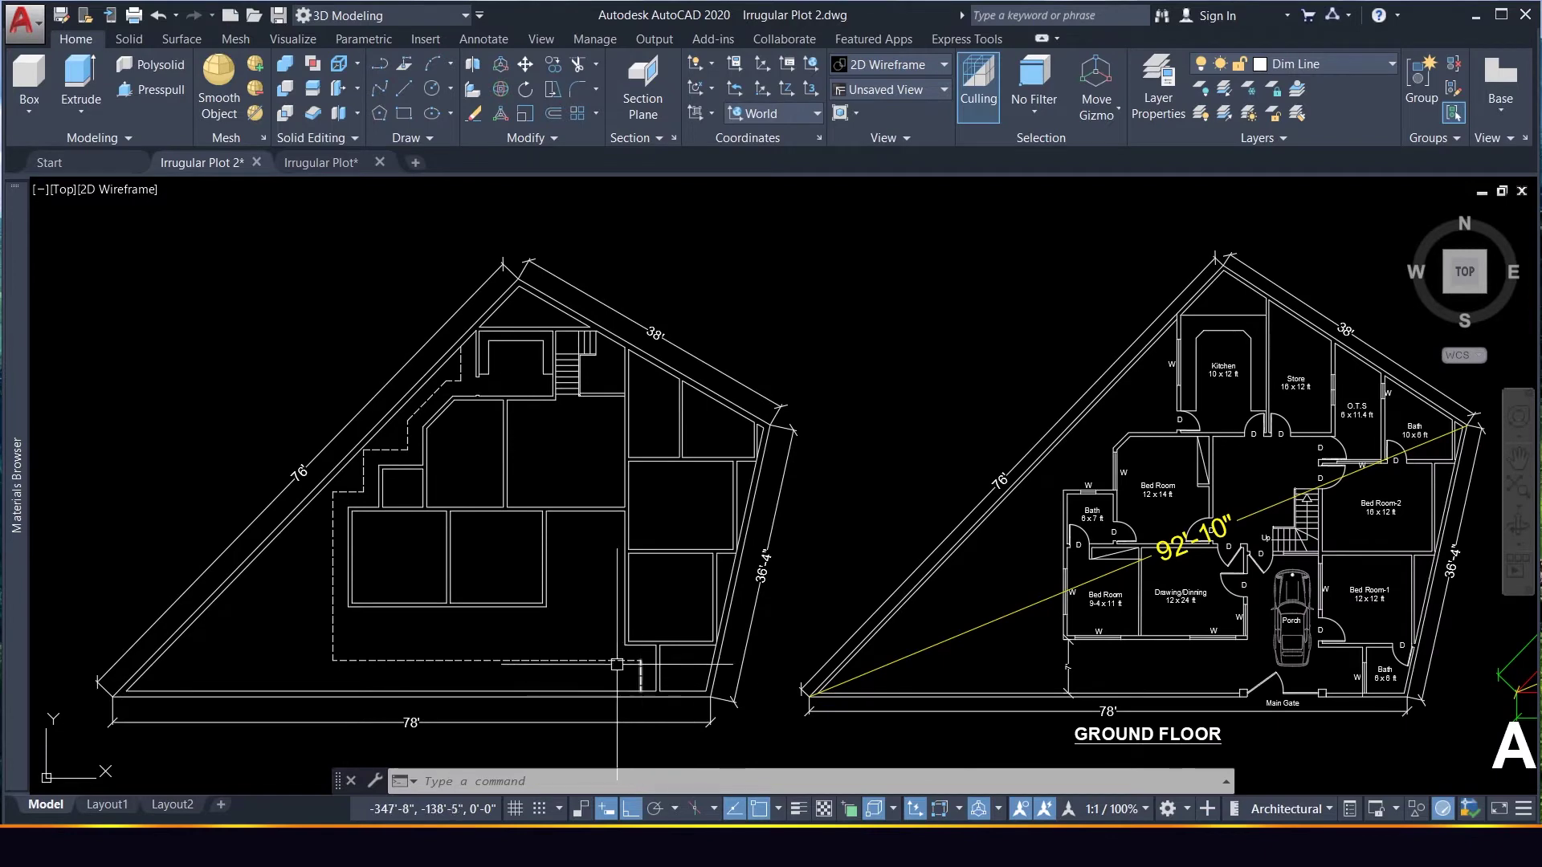
pyautogui.scroll(4, 655, 670)
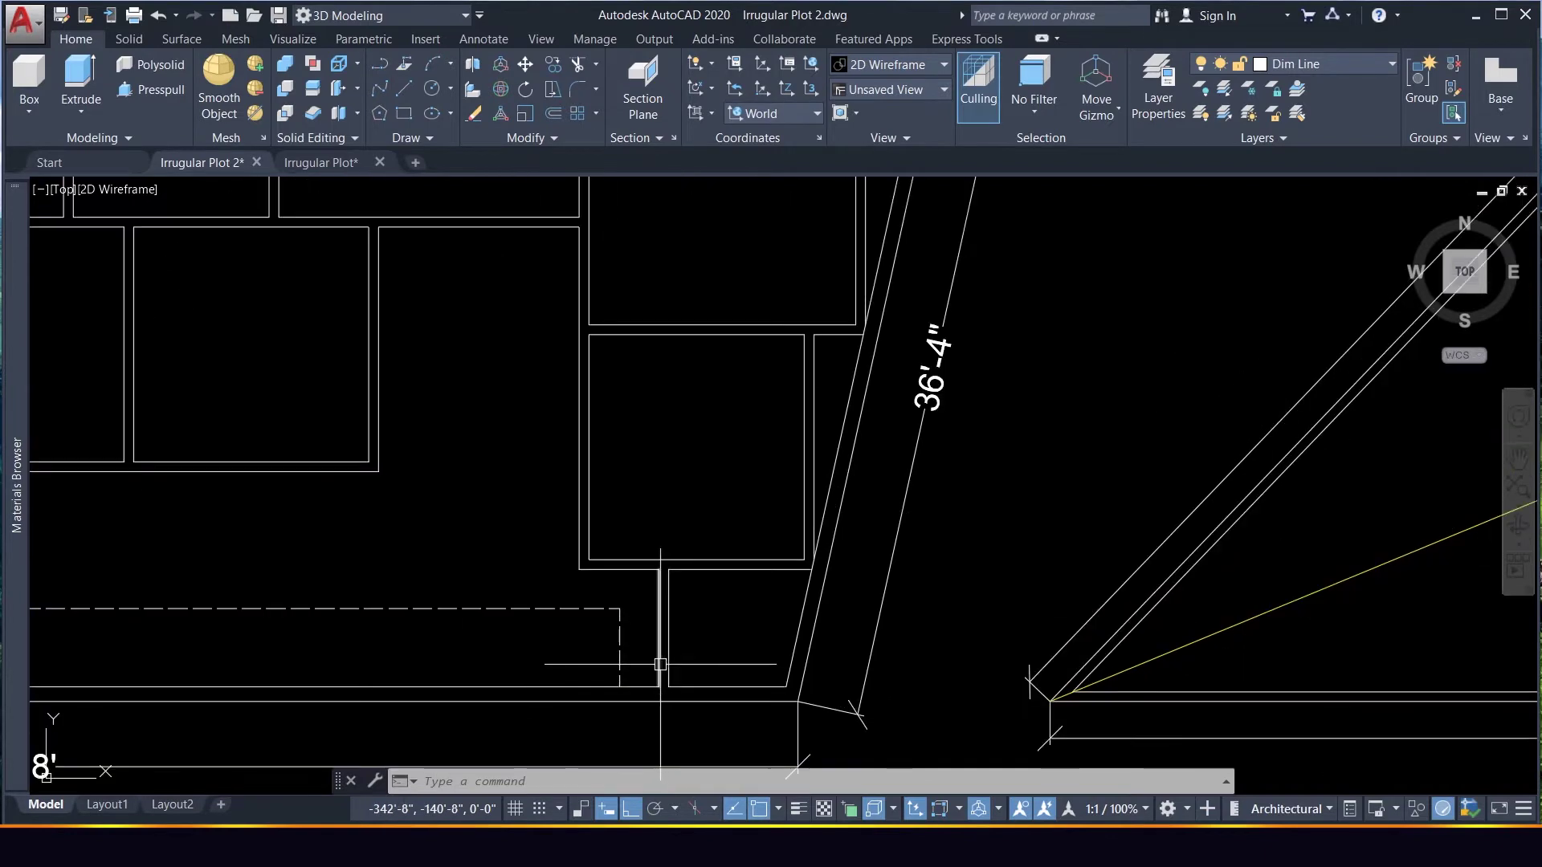
pyautogui.scroll(-4, 519, 633)
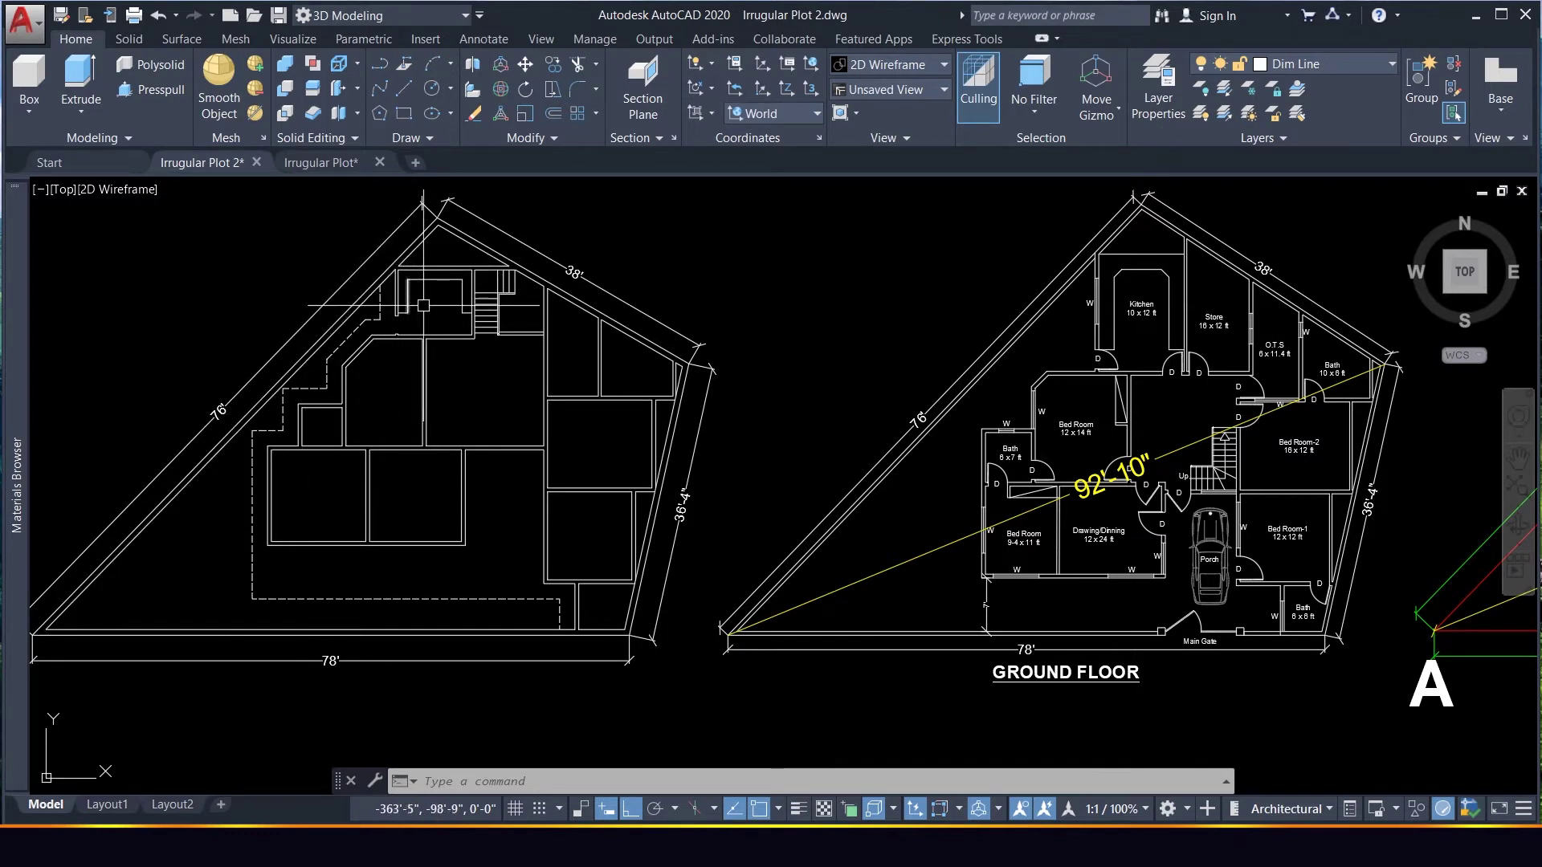
pyautogui.scroll(4, 415, 675)
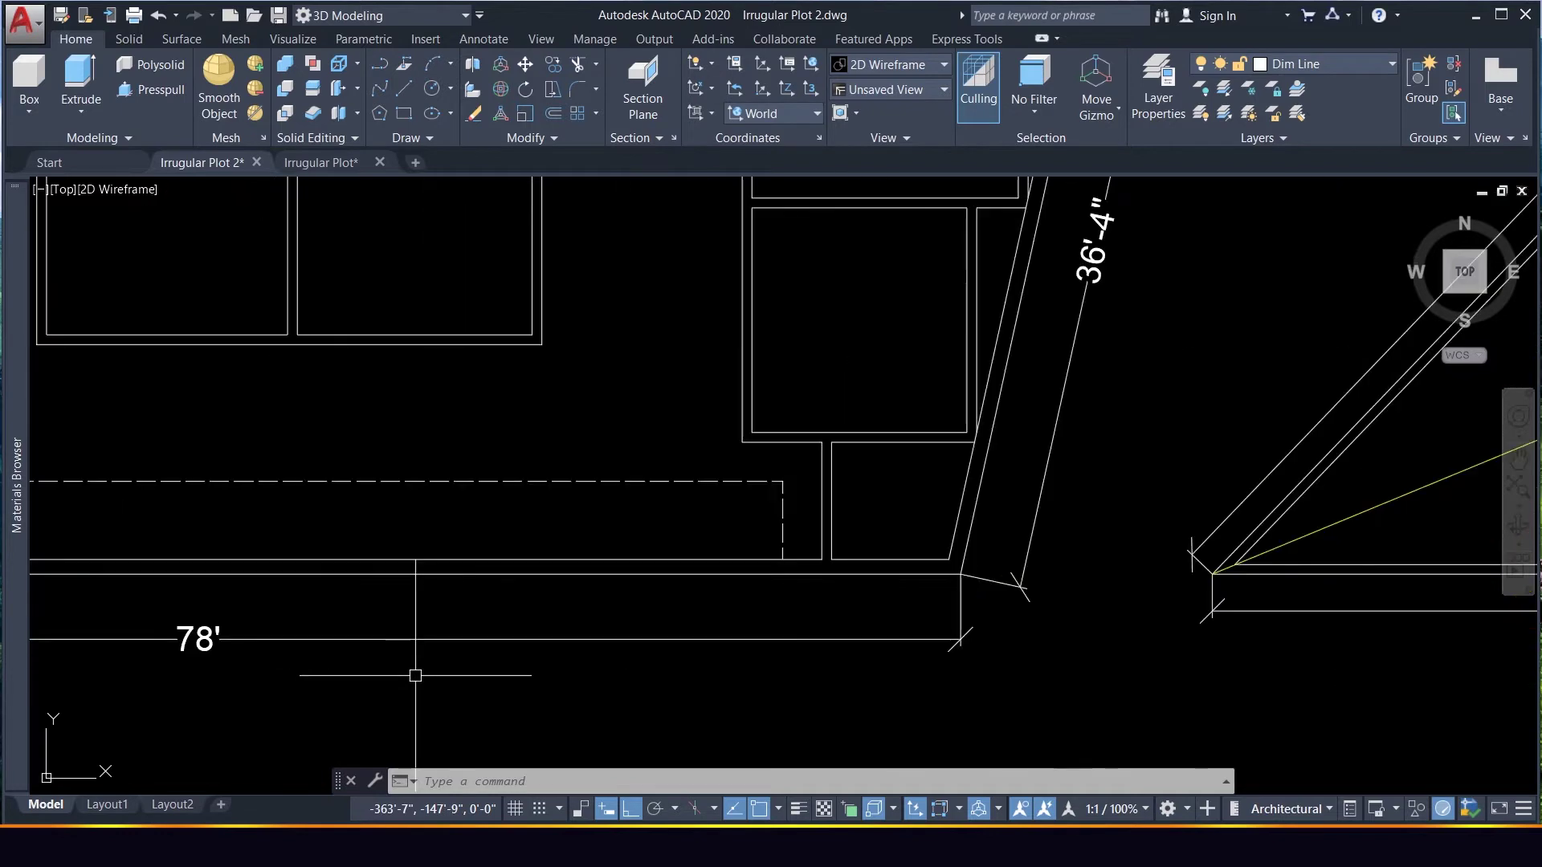
pyautogui.scroll(-3, 415, 675)
pyautogui.scroll(-3, 540, 530)
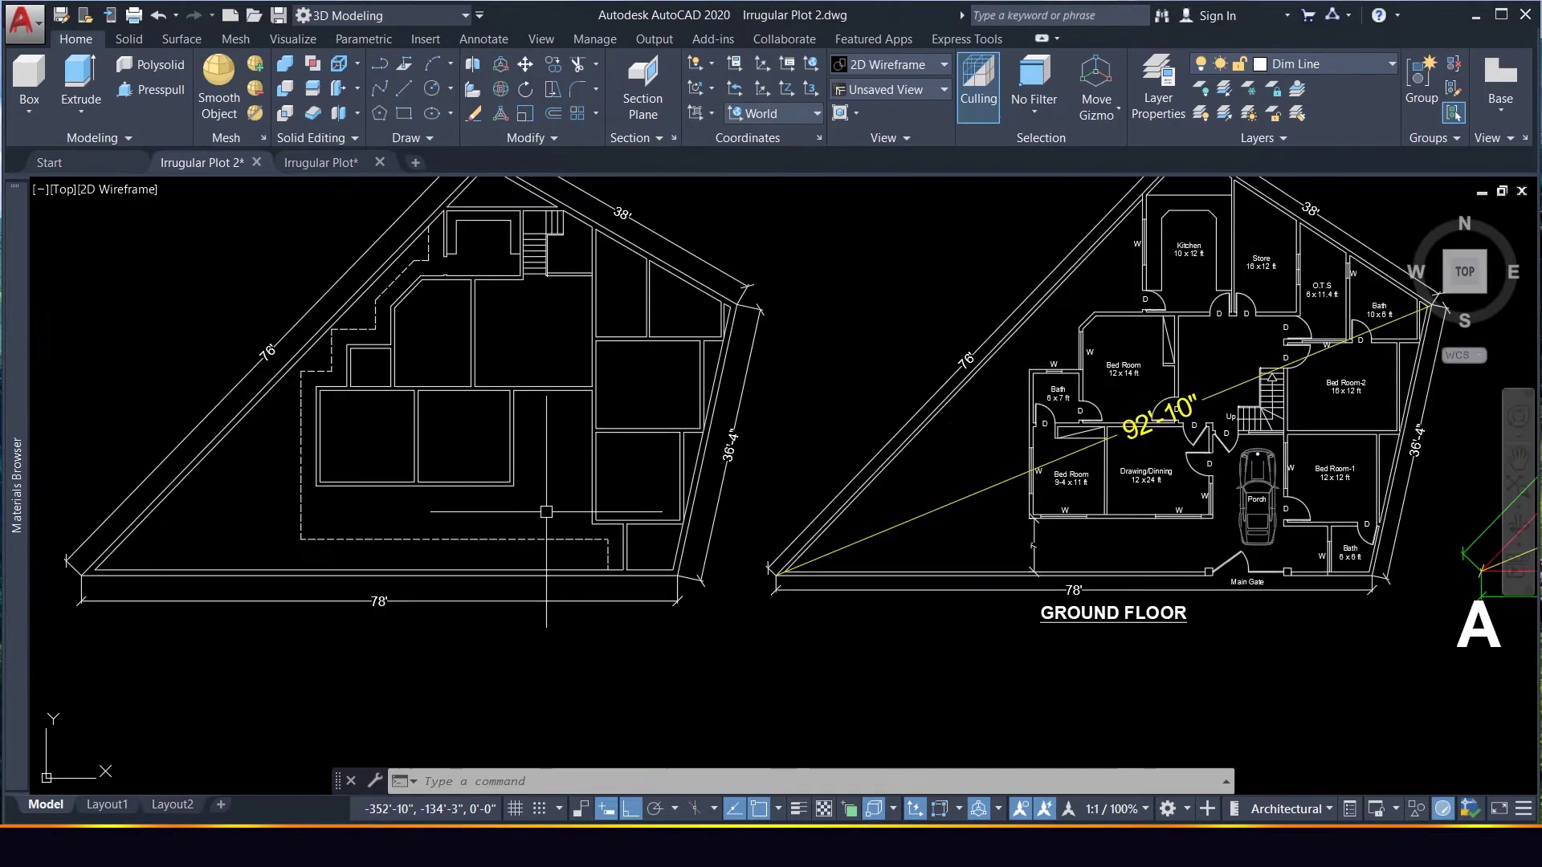
# Extend the right outer wall line of the unlabelled plan's front rooms down to the outer line of the 78' front boundary
pyautogui.scroll(2, 526, 583)
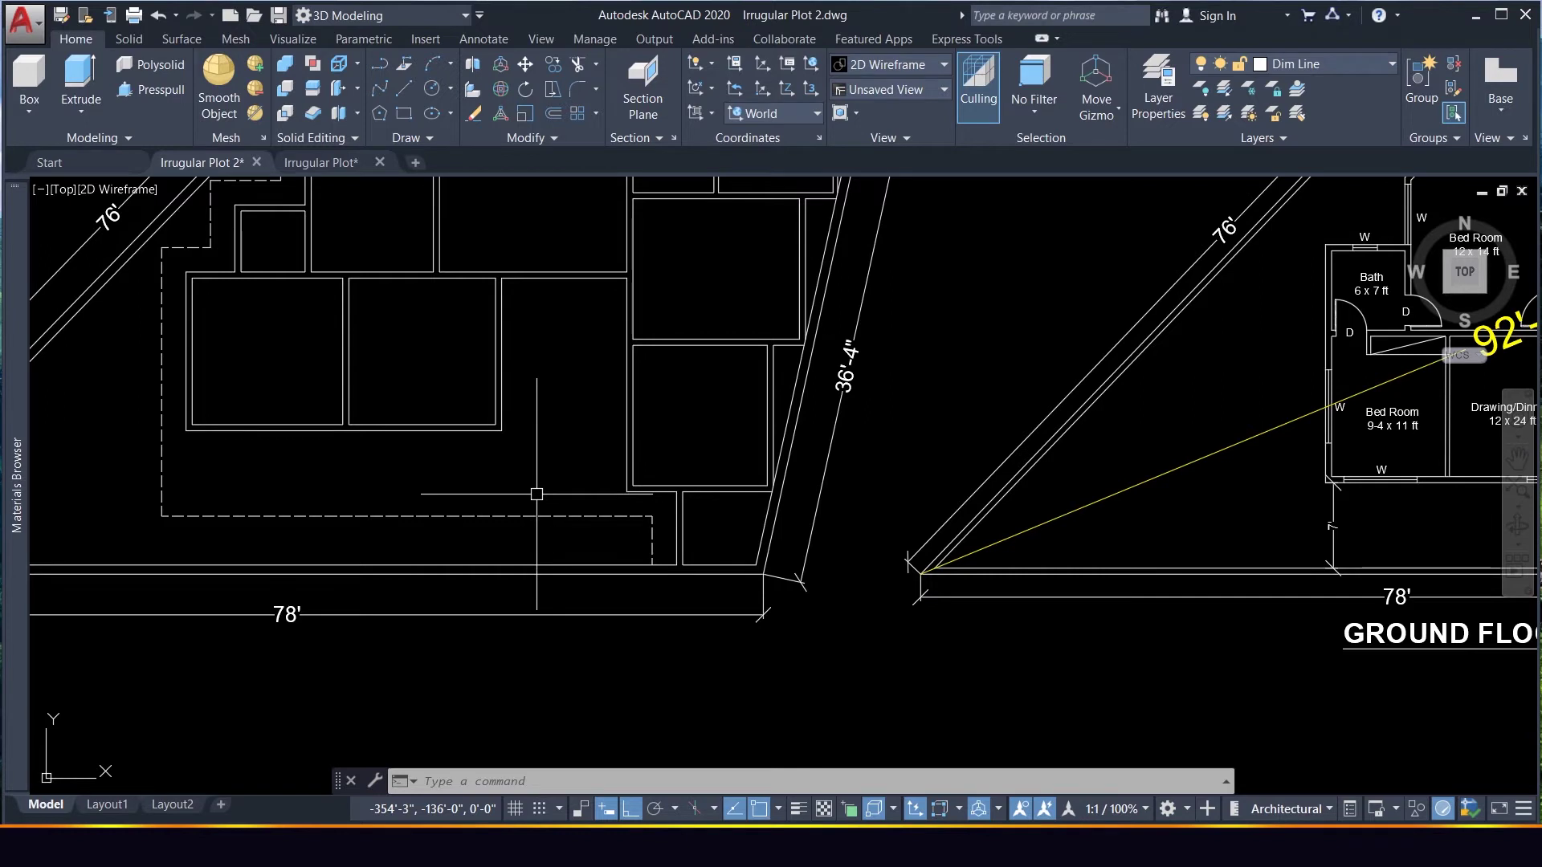
pyautogui.write('x')
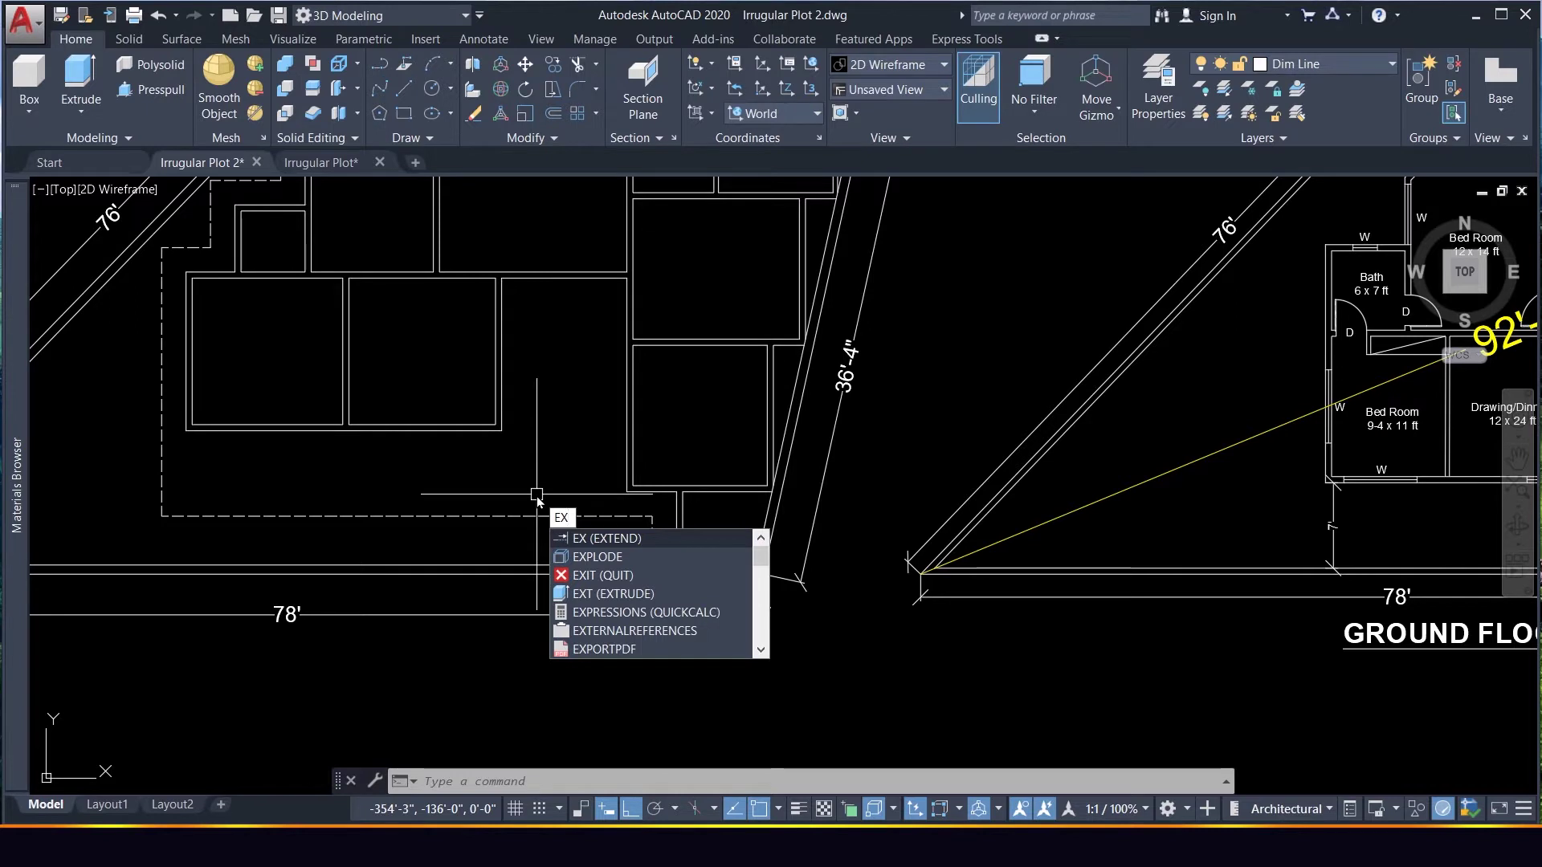
pyautogui.press('Return')
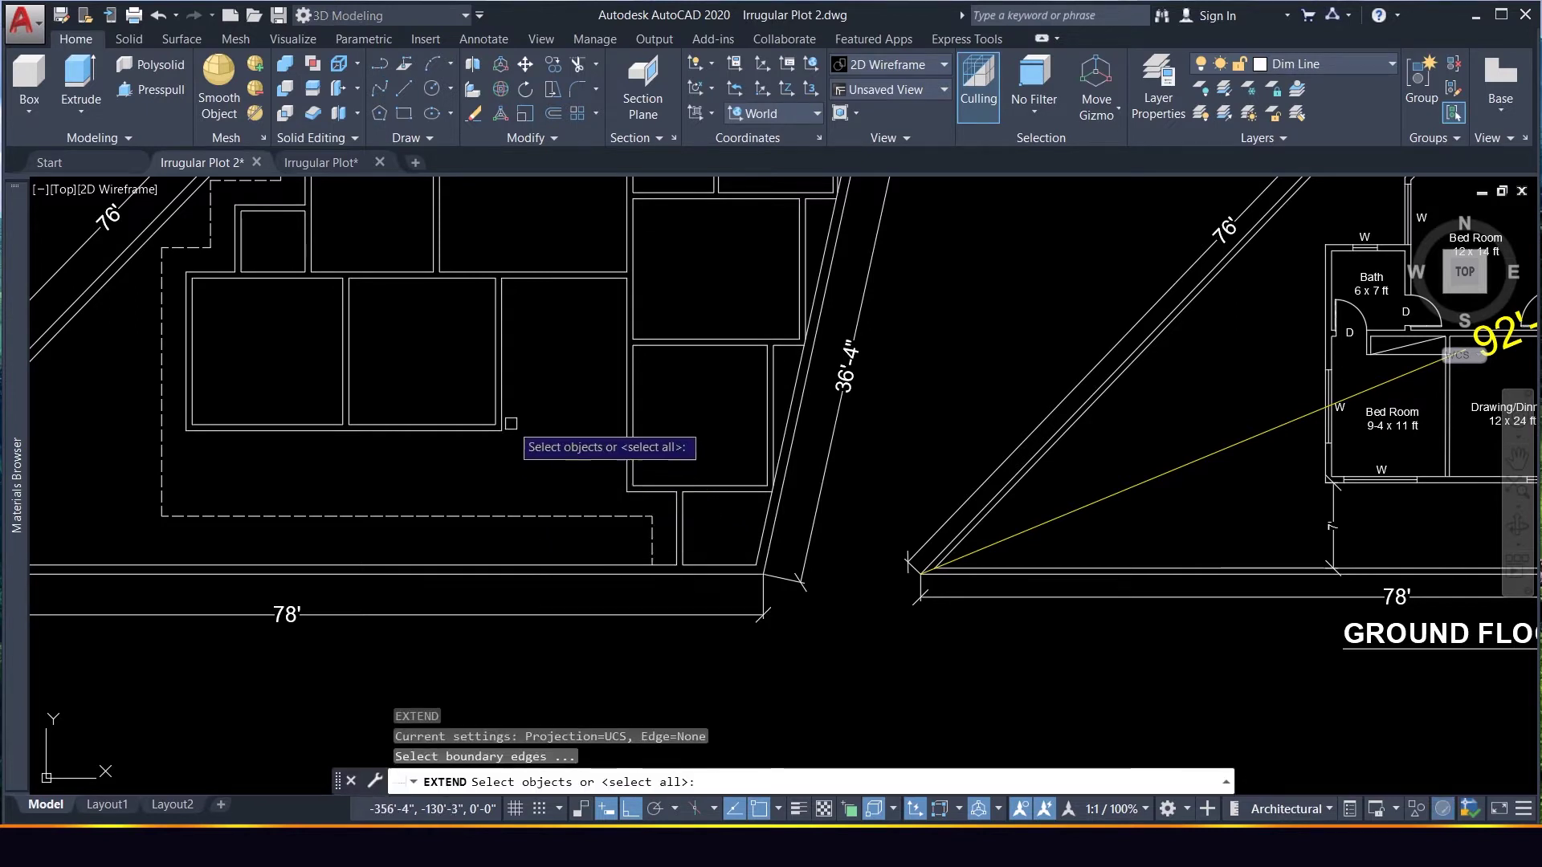
pyautogui.press('Return')
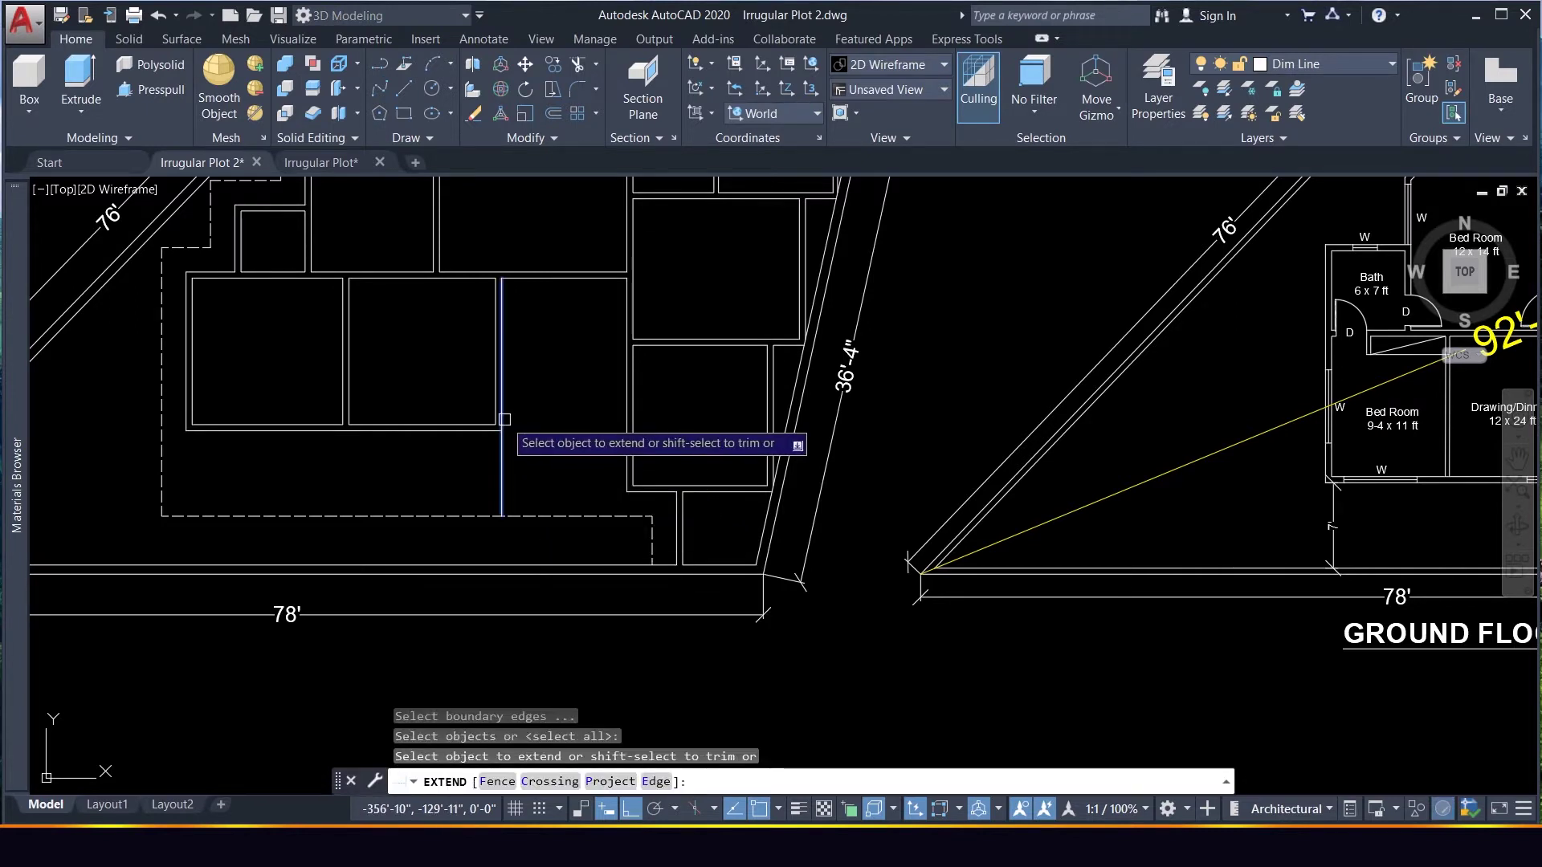
pyautogui.click(504, 419)
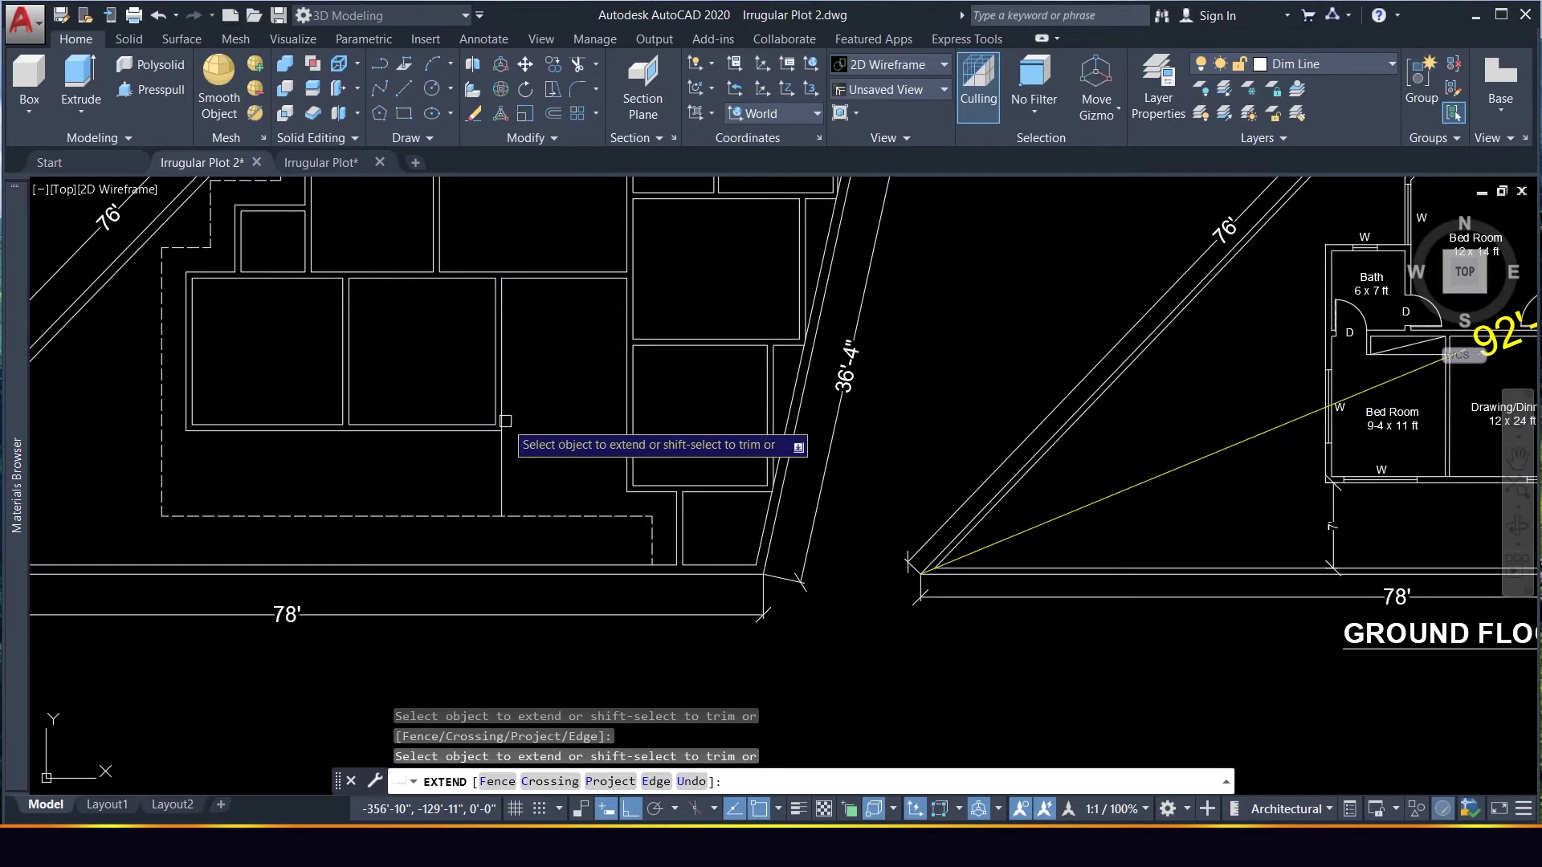
pyautogui.click(500, 473)
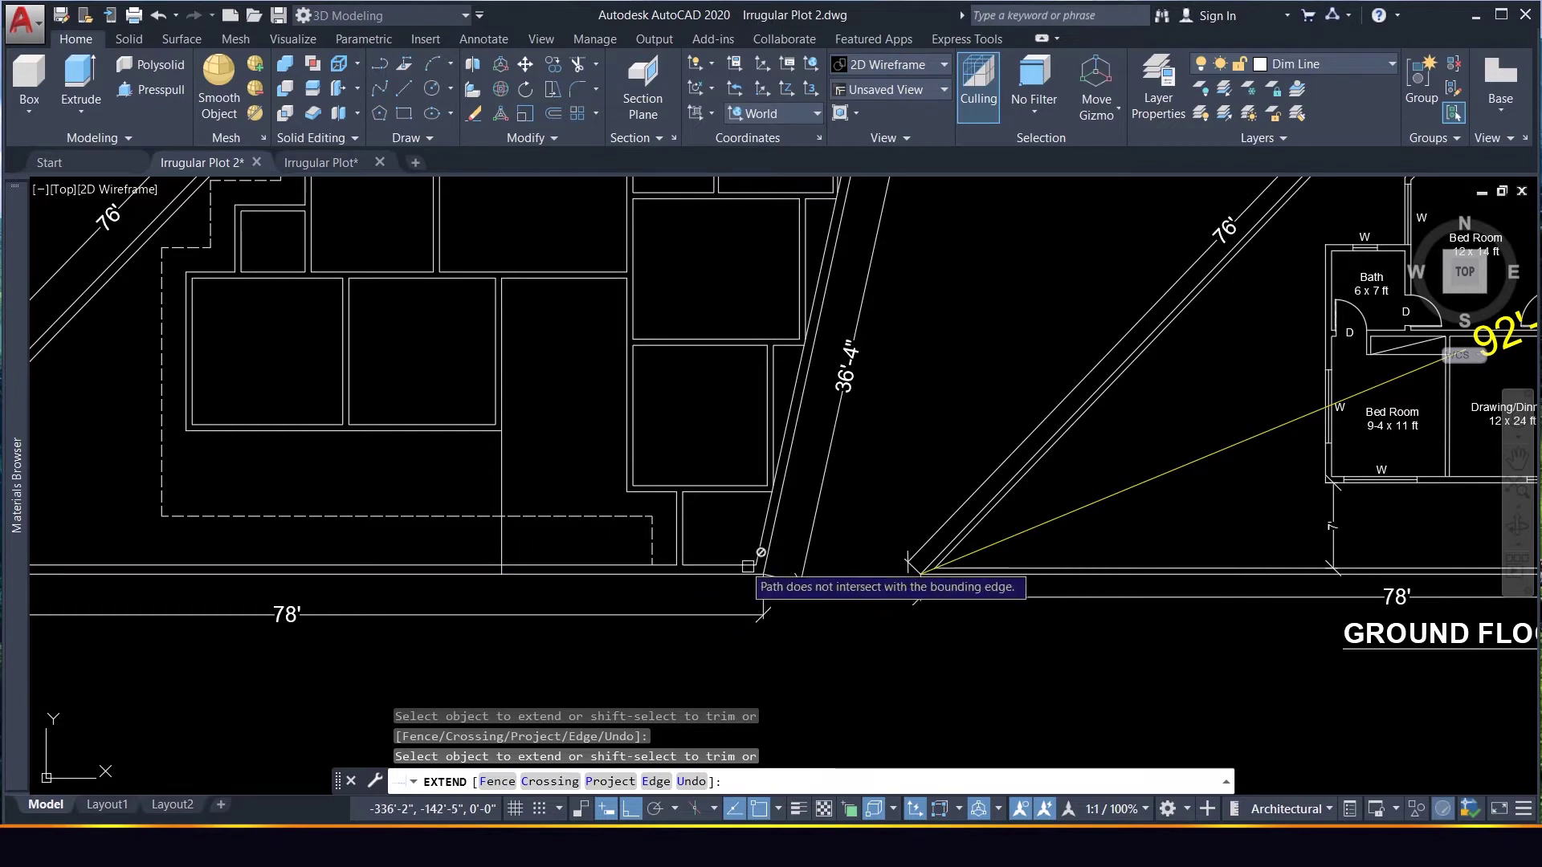
# Extend the left wall line of the rooms along the 36'-4" side down to the outer front boundary line
pyautogui.scroll(2, 697, 518)
pyautogui.scroll(2, 696, 518)
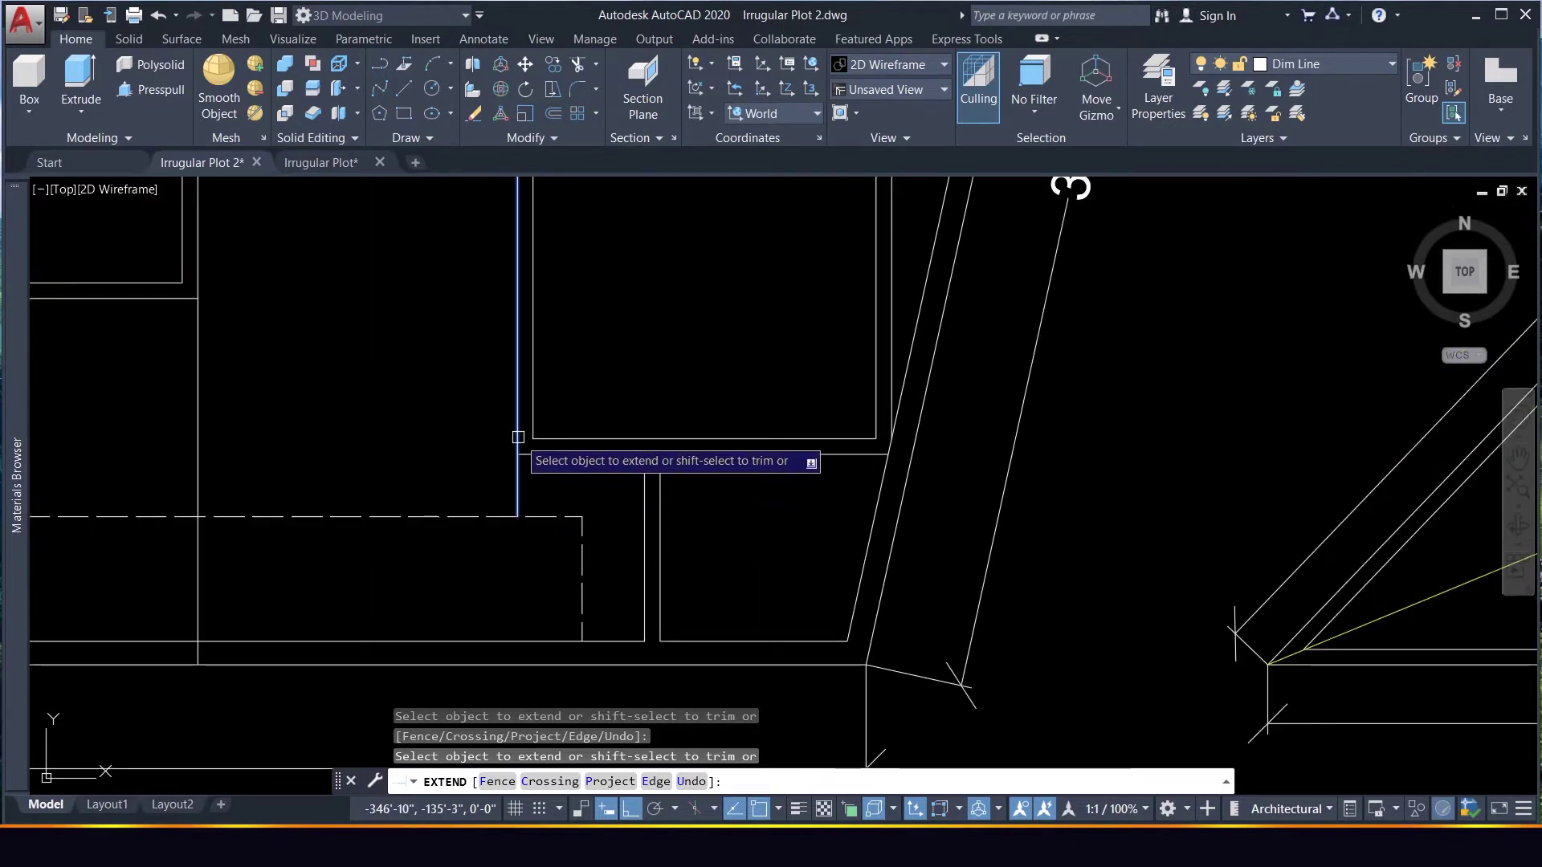
pyautogui.click(517, 486)
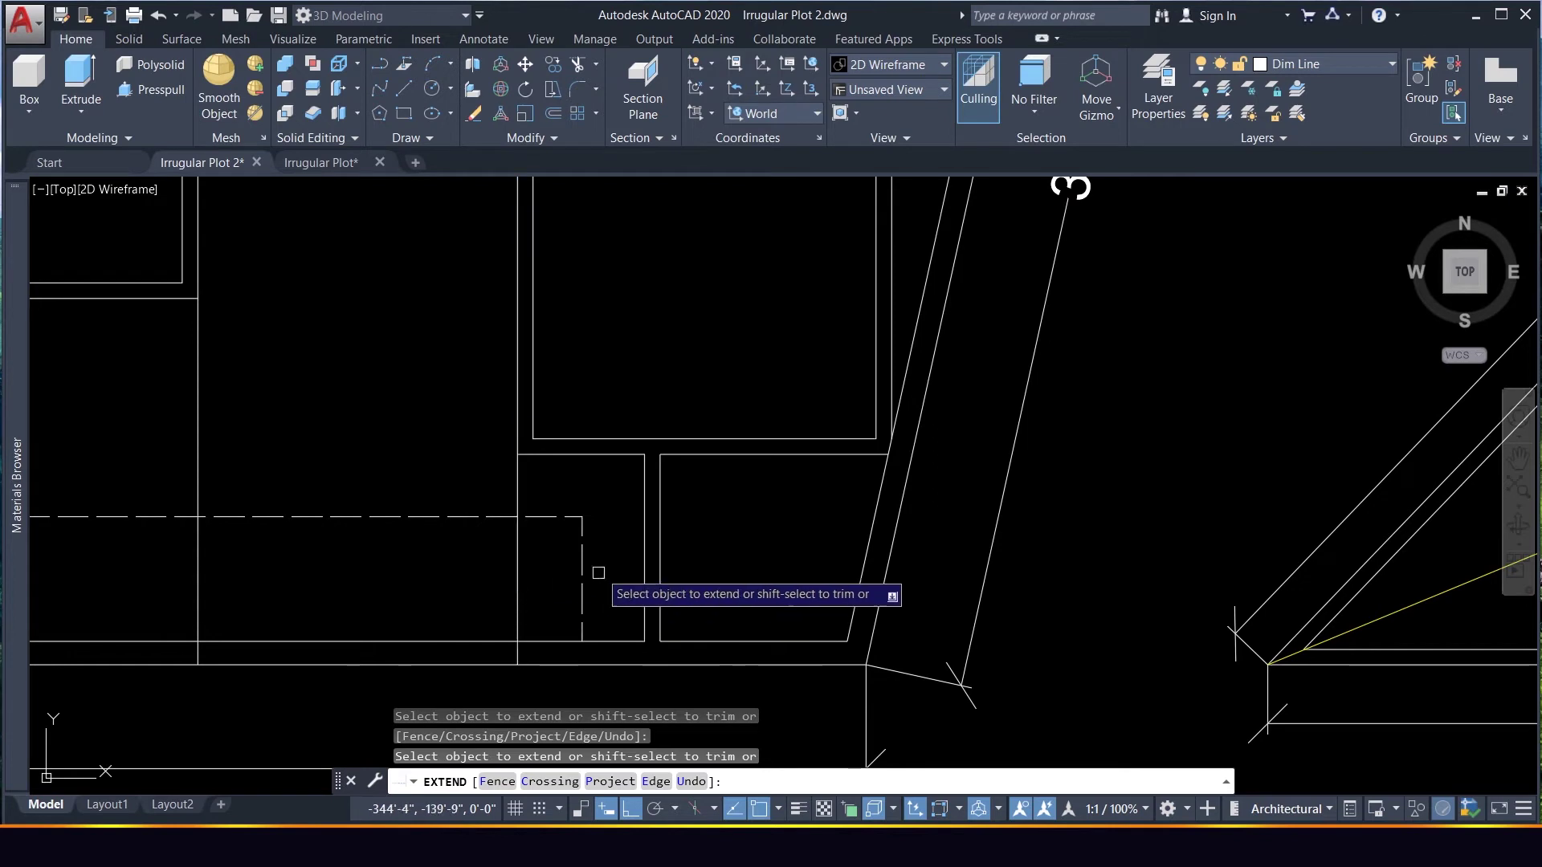
pyautogui.scroll(-4, 649, 480)
pyautogui.click(649, 479)
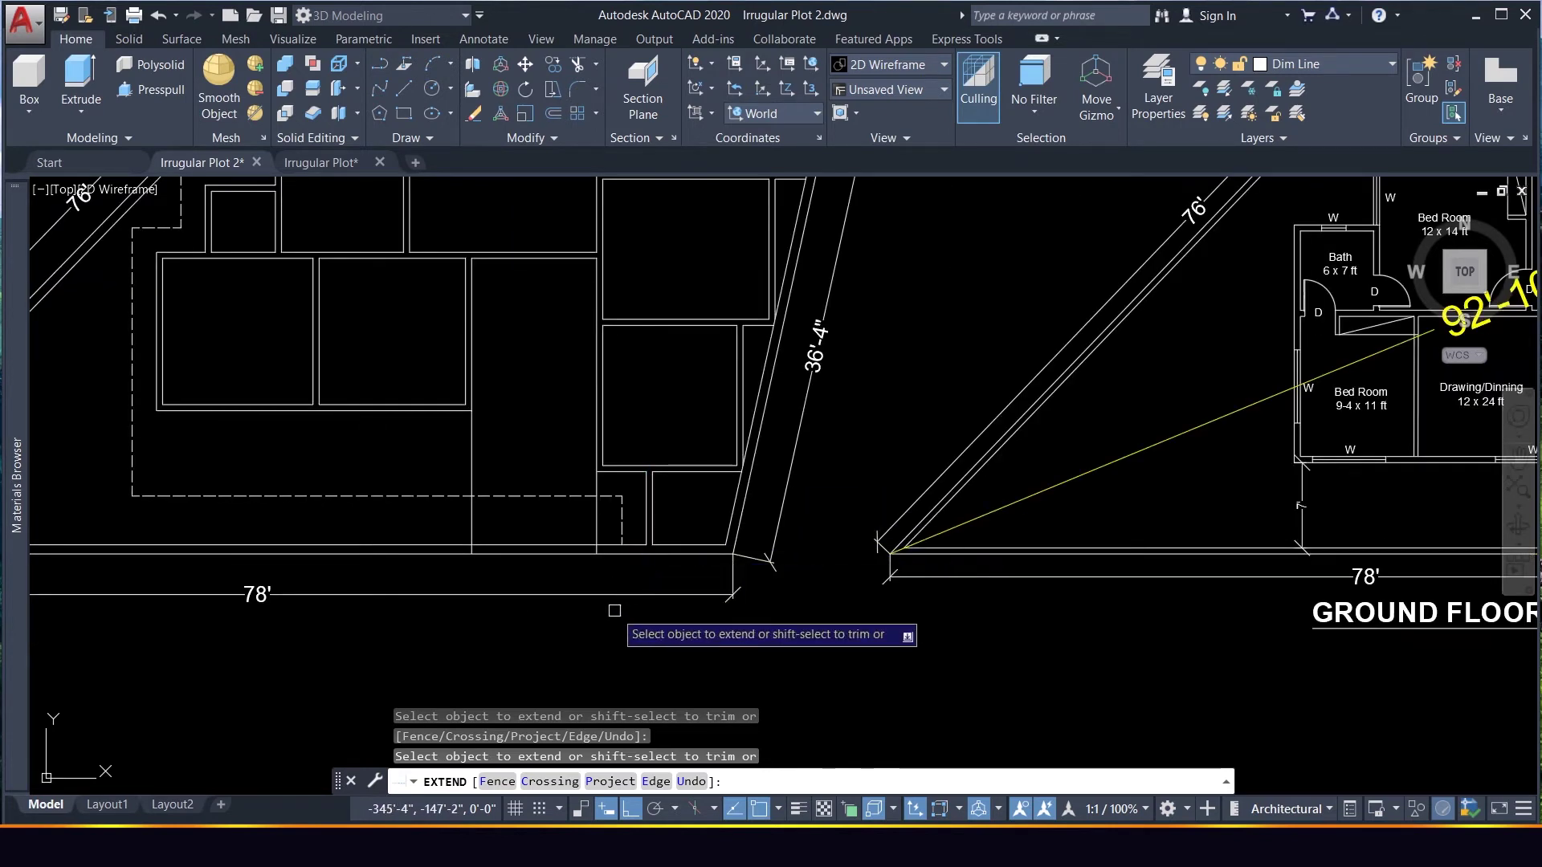
pyautogui.press('Escape')
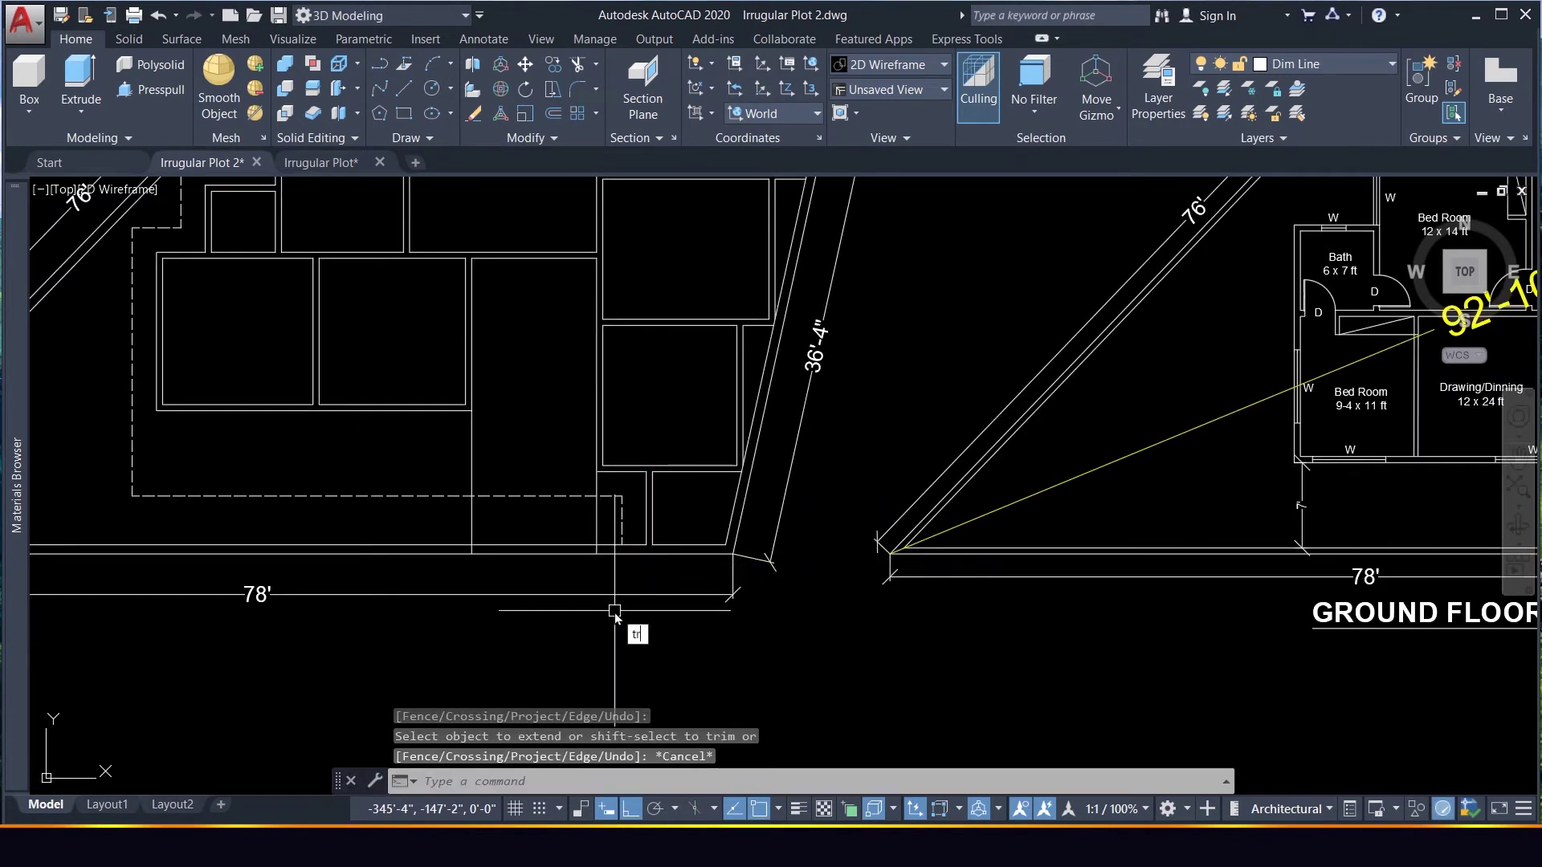
# Trim both front boundary wall lines between the two extended lines to open the main gate gap
pyautogui.write('tr')
pyautogui.press('Return')
pyautogui.click(569, 533)
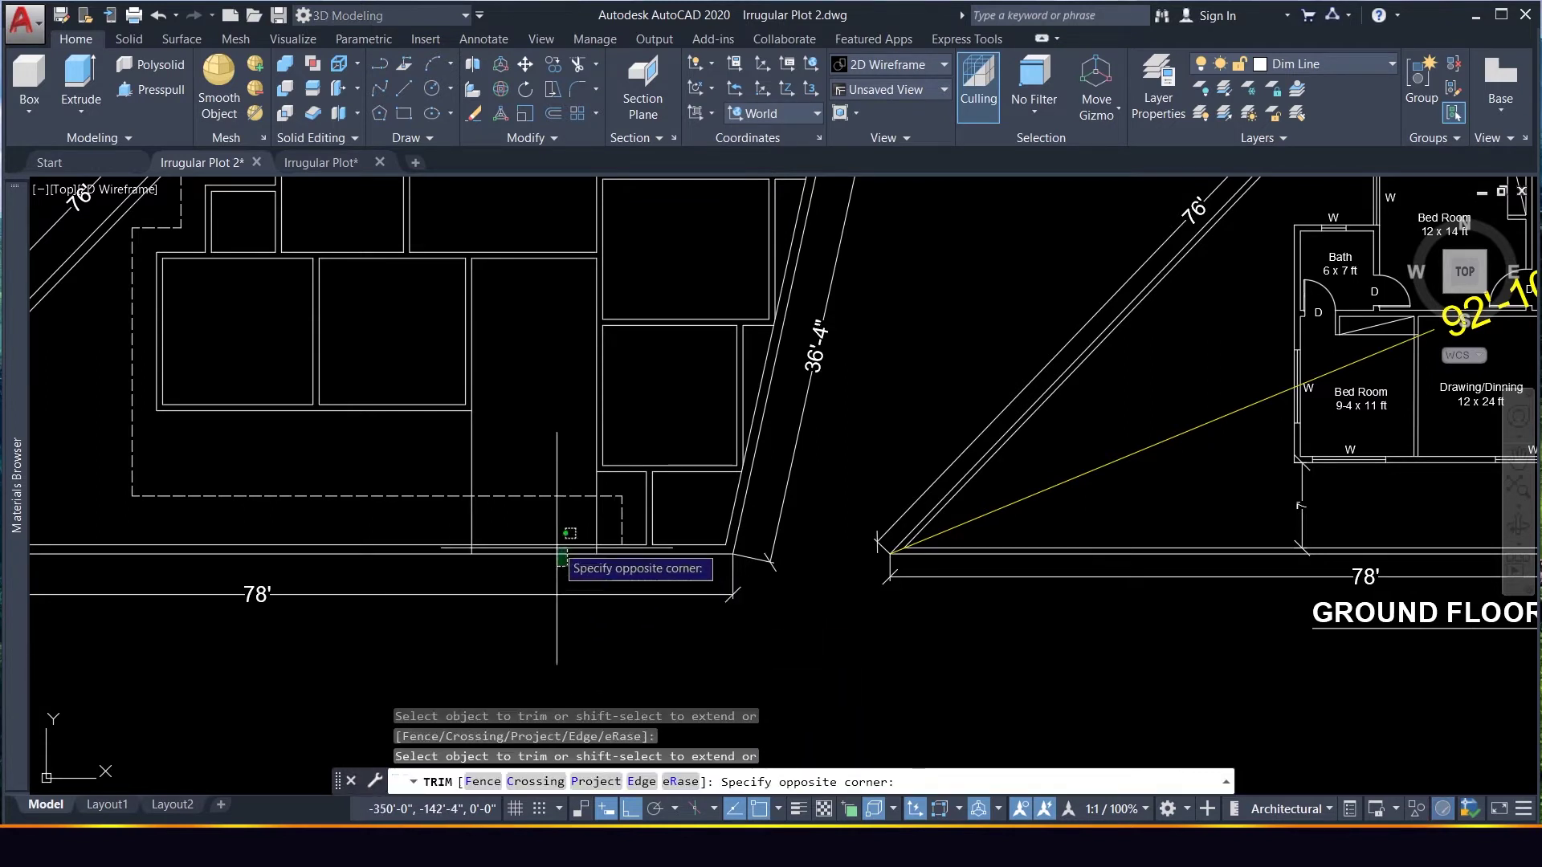
pyautogui.click(542, 539)
pyautogui.scroll(2, 571, 584)
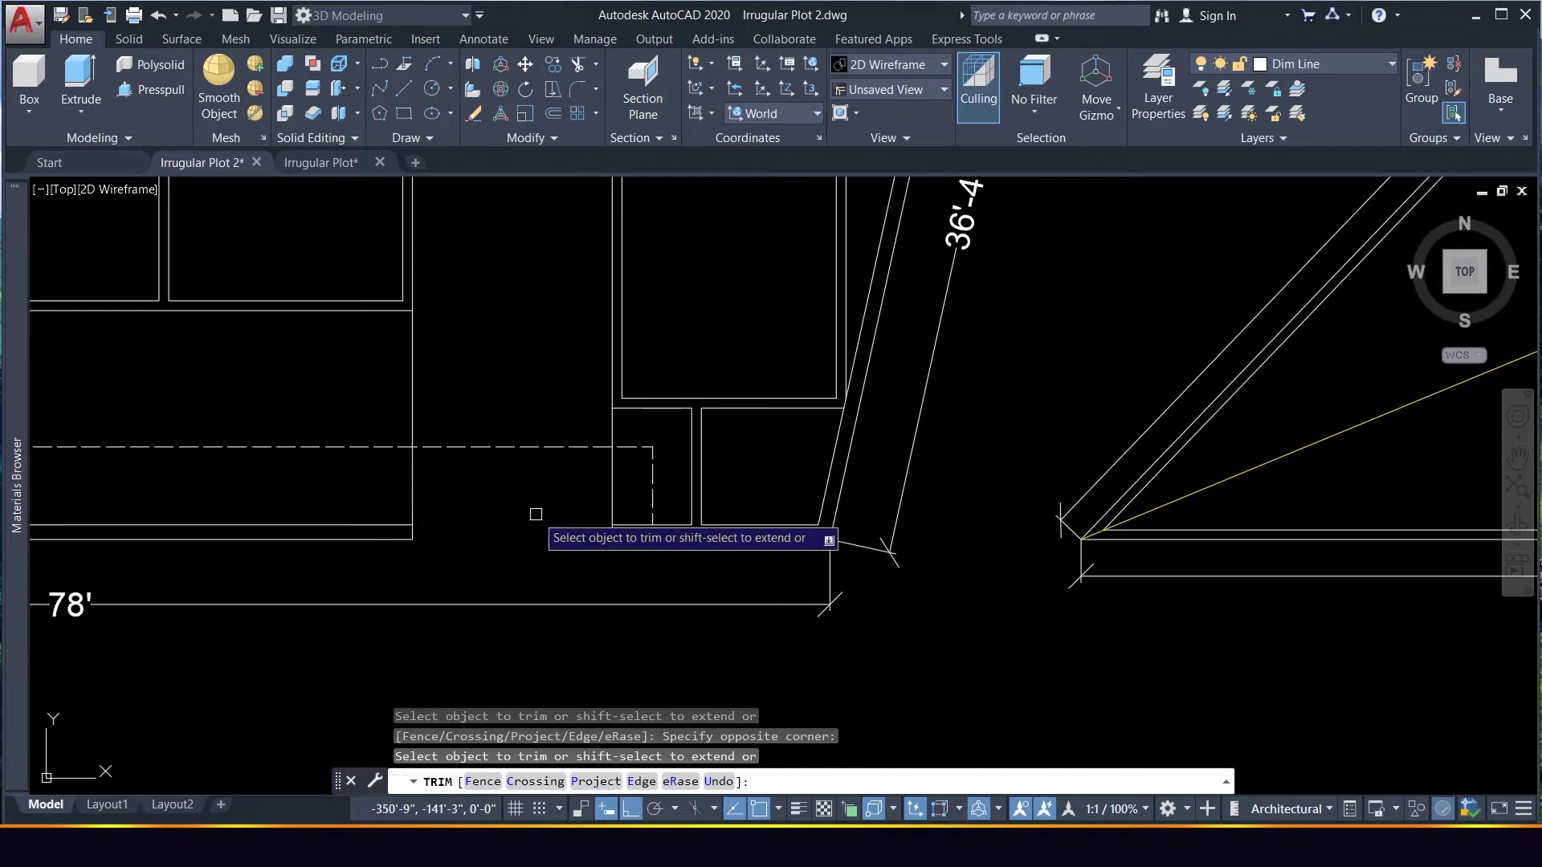
# Trim the extended lines between the rooms and the front boundary wall, keeping only the short end caps at the gate opening
pyautogui.click(613, 496)
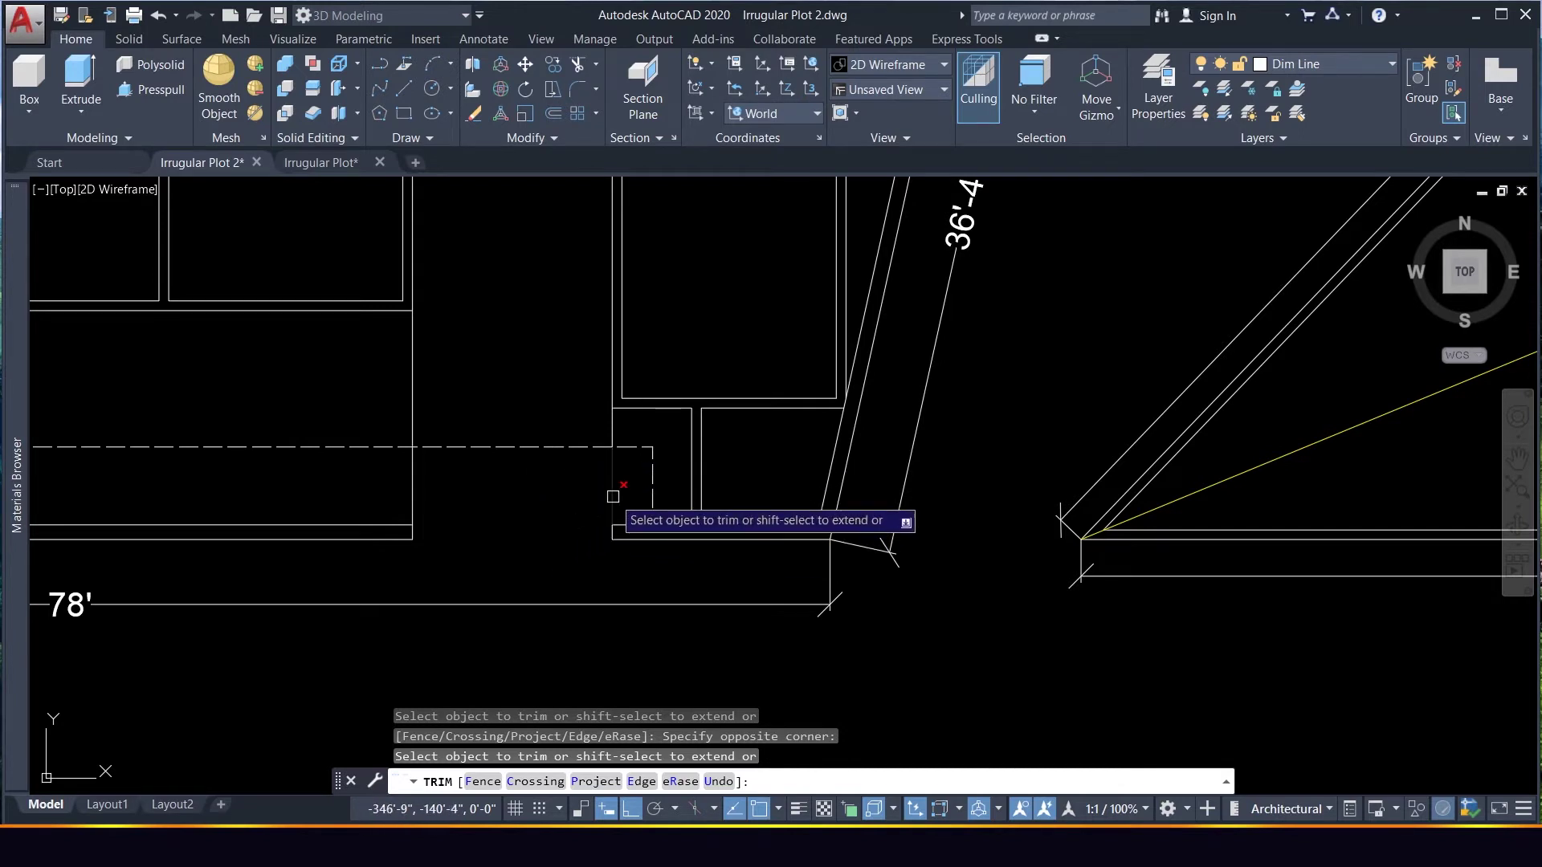
pyautogui.click(612, 424)
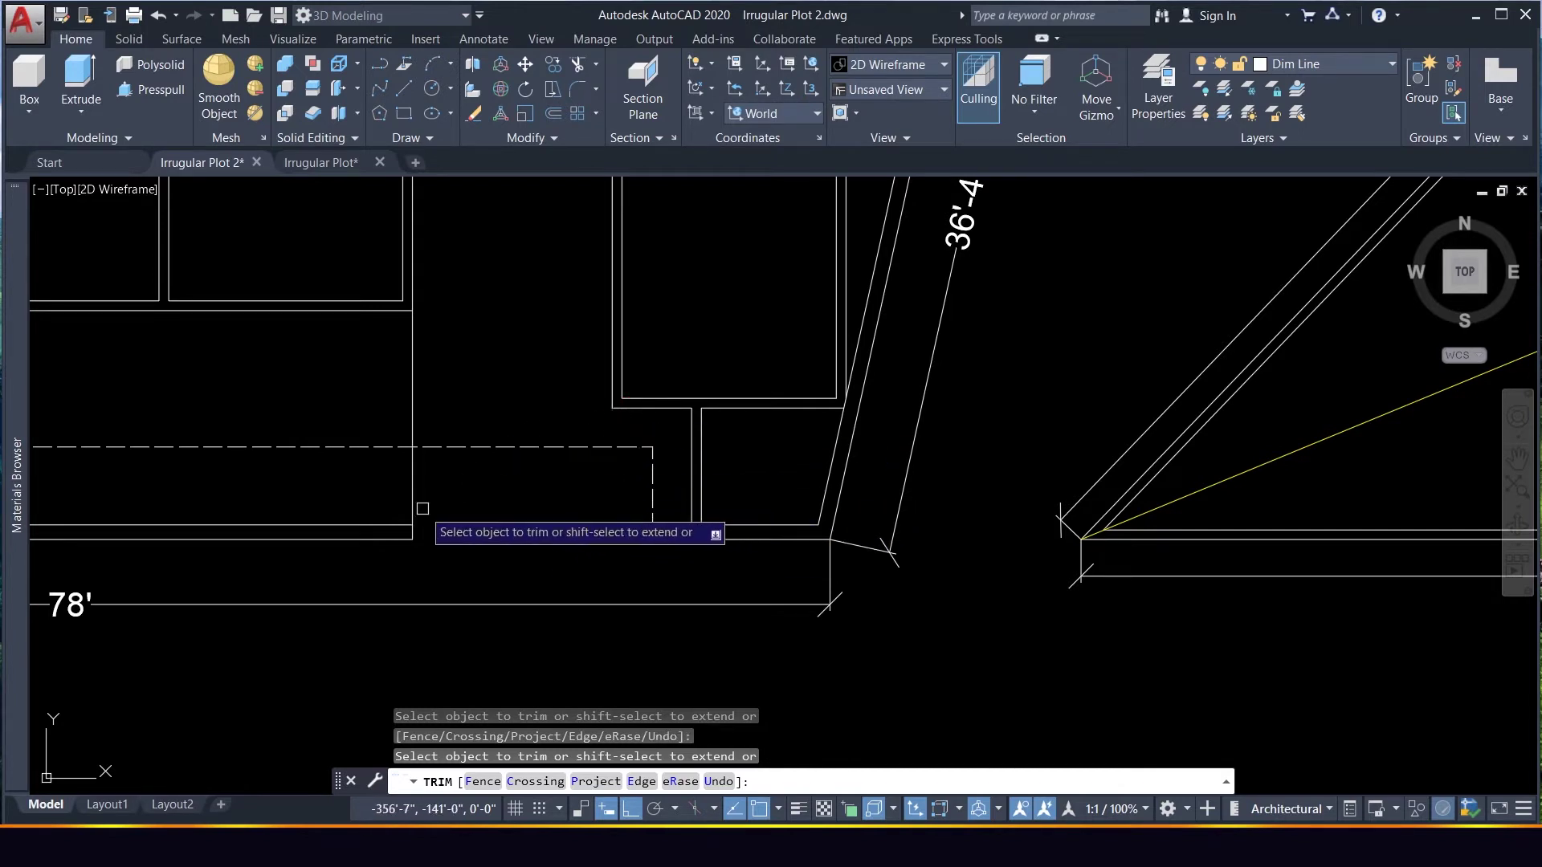
pyautogui.click(412, 418)
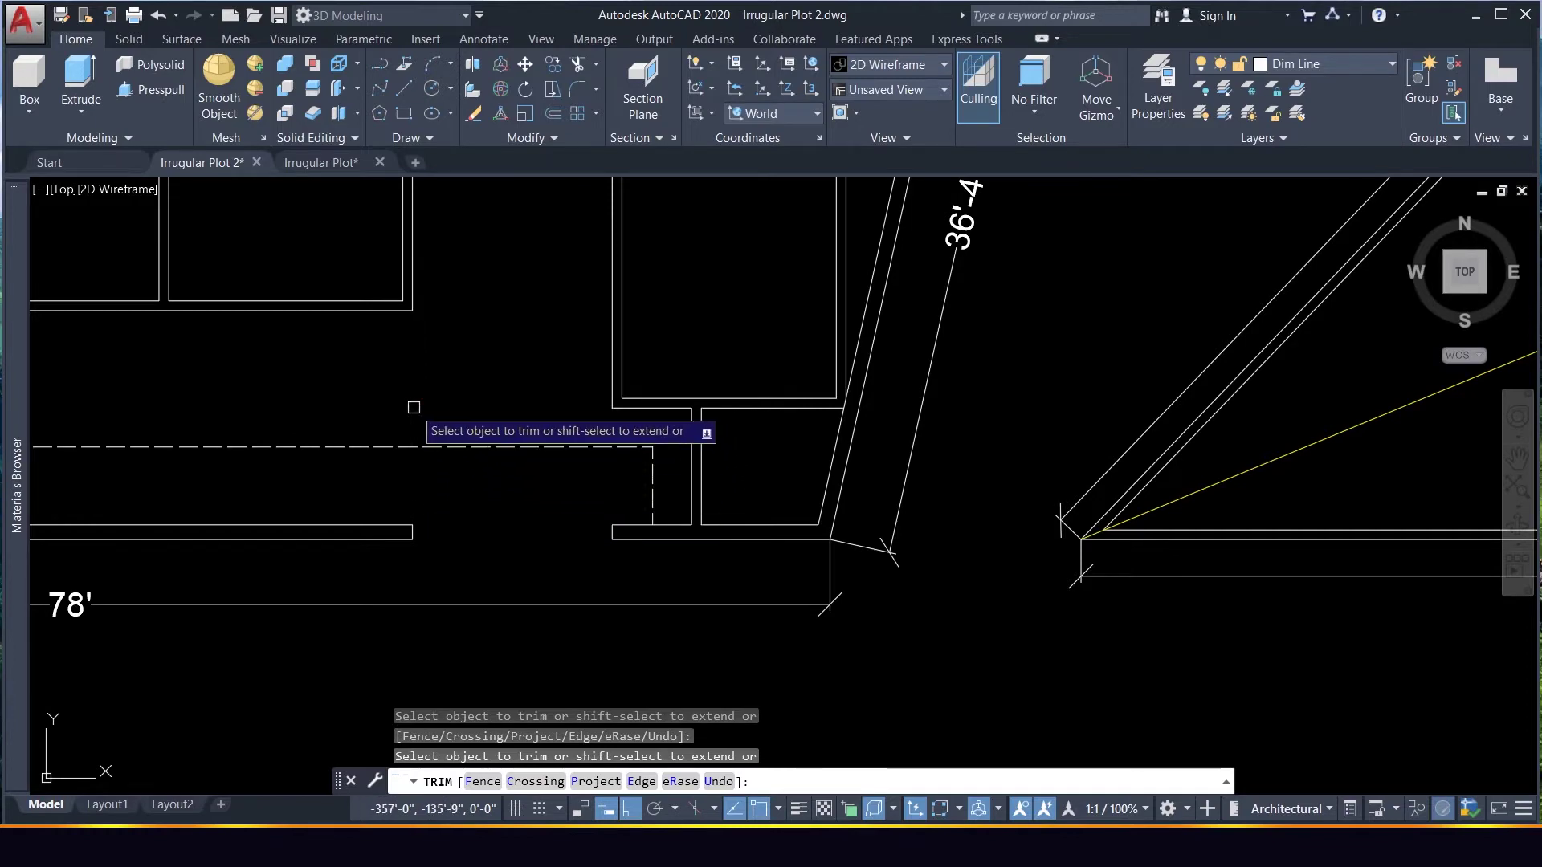
pyautogui.scroll(-3, 414, 421)
pyautogui.scroll(6, 449, 369)
pyautogui.scroll(-8, 321, 378)
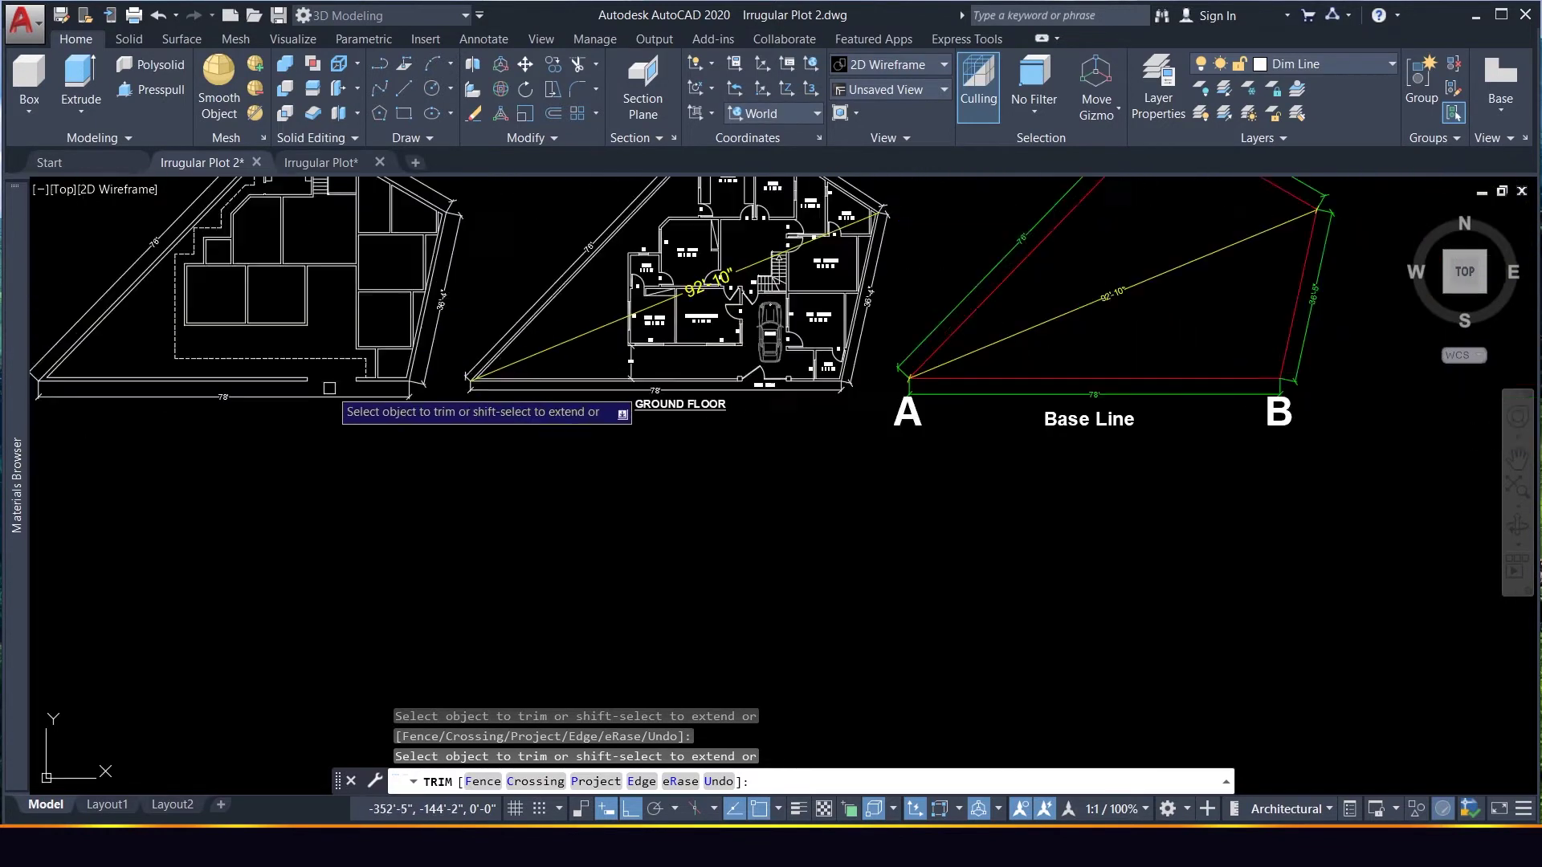
pyautogui.scroll(5, 302, 346)
pyautogui.scroll(2, 418, 522)
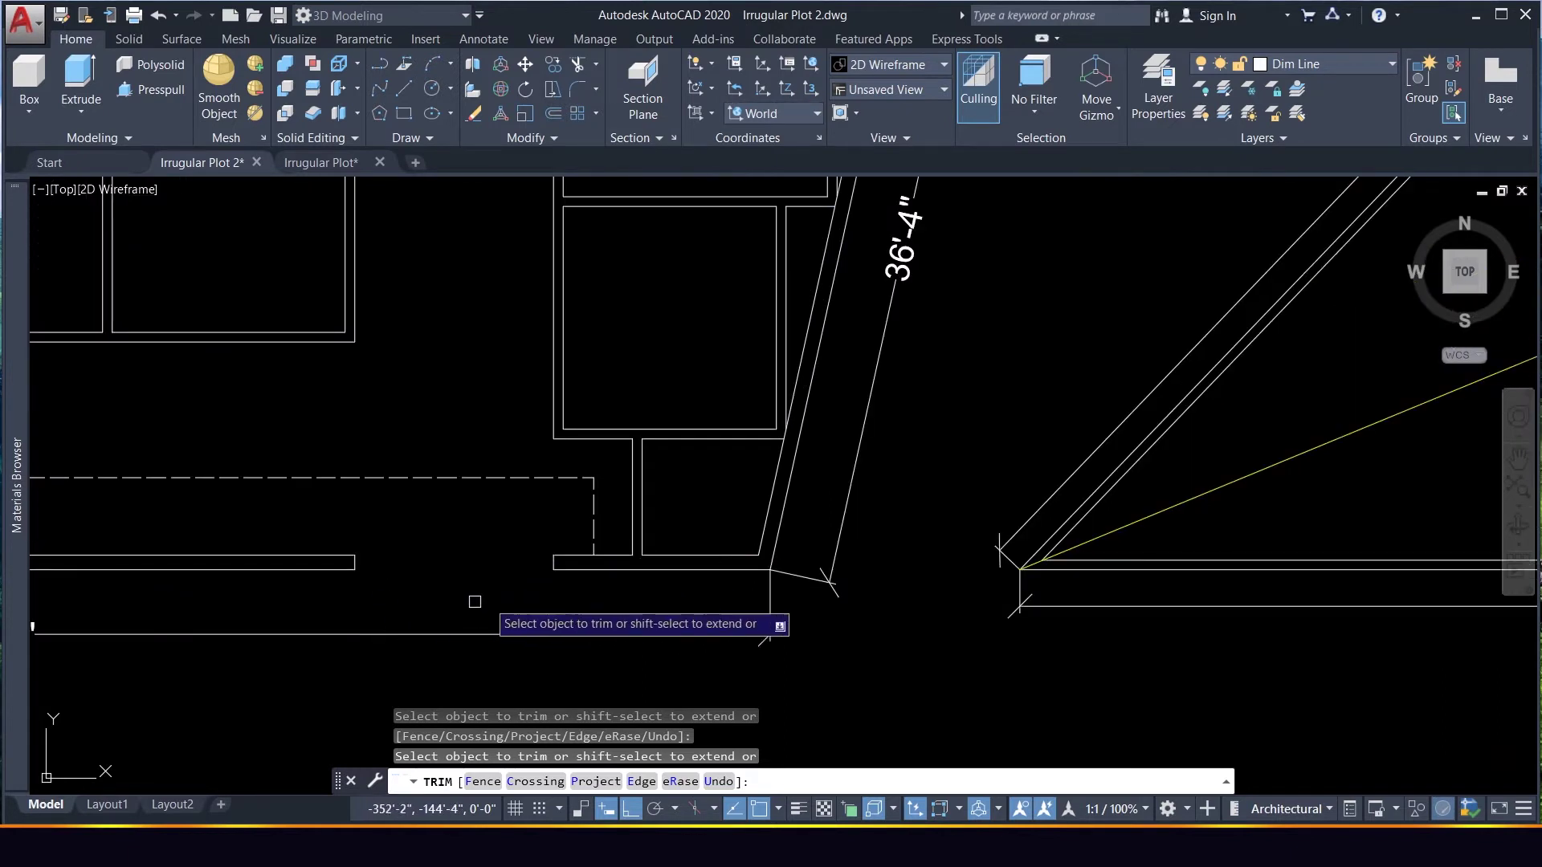
pyautogui.scroll(2, 526, 584)
pyautogui.press('Escape')
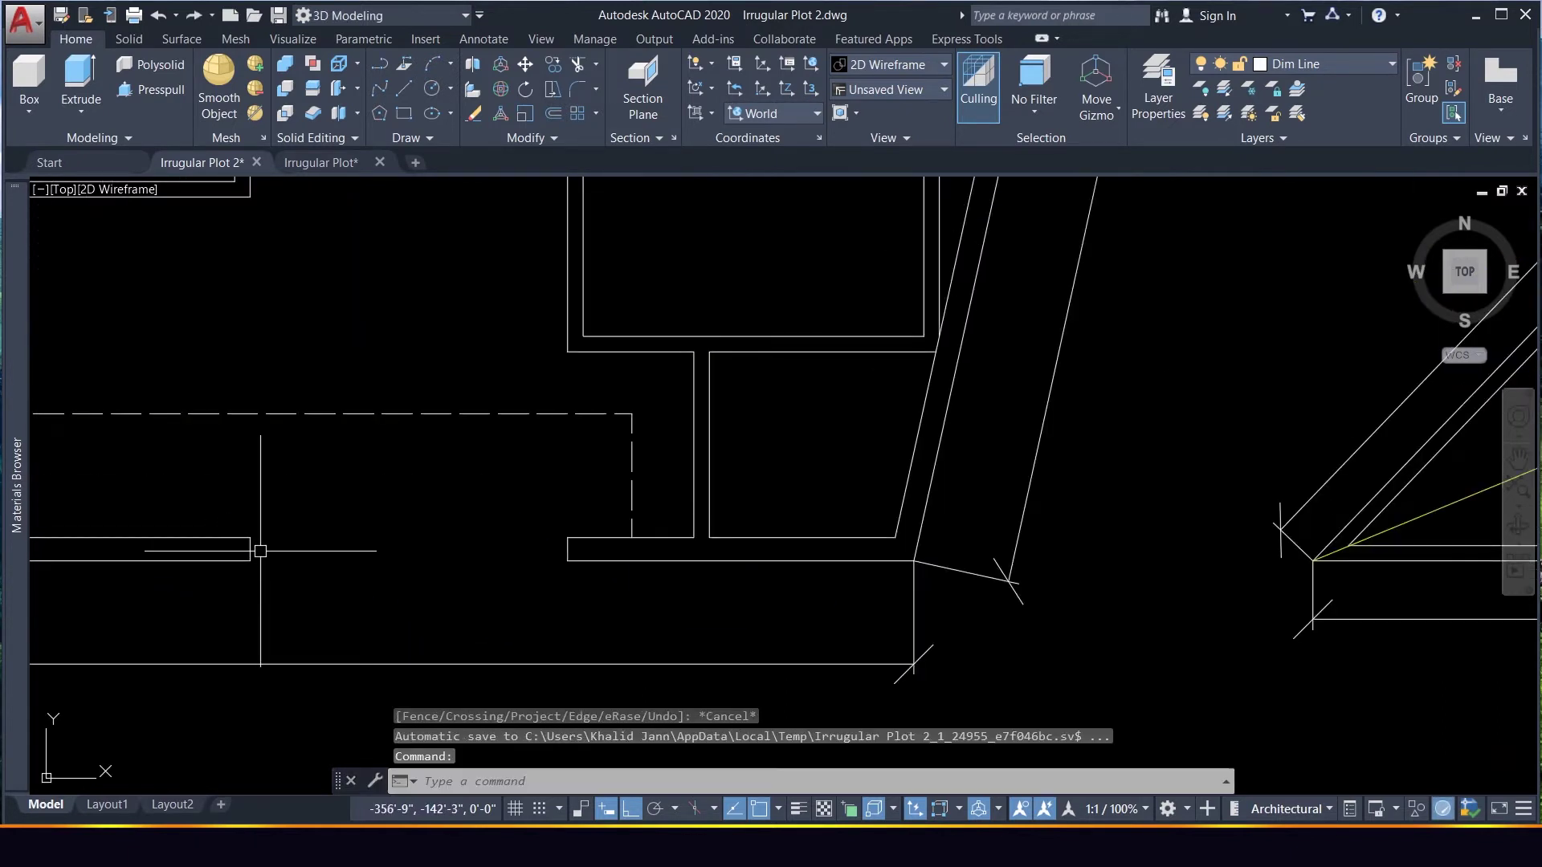
# Draw a 12 by 12 inch square for a gate pillar just inside the gate opening
pyautogui.write('rec')
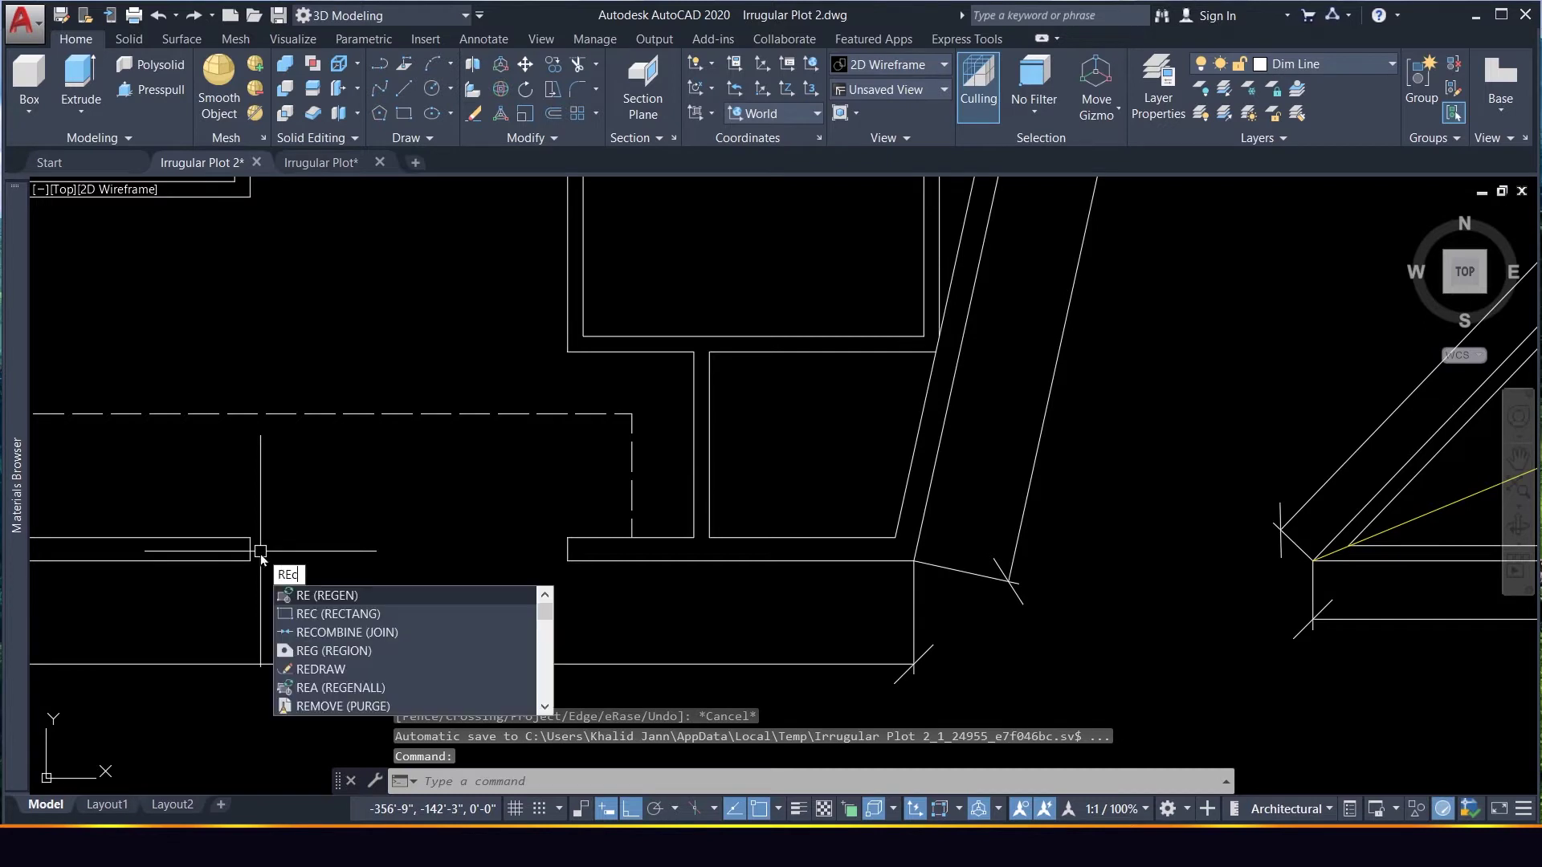
pyautogui.press('Return')
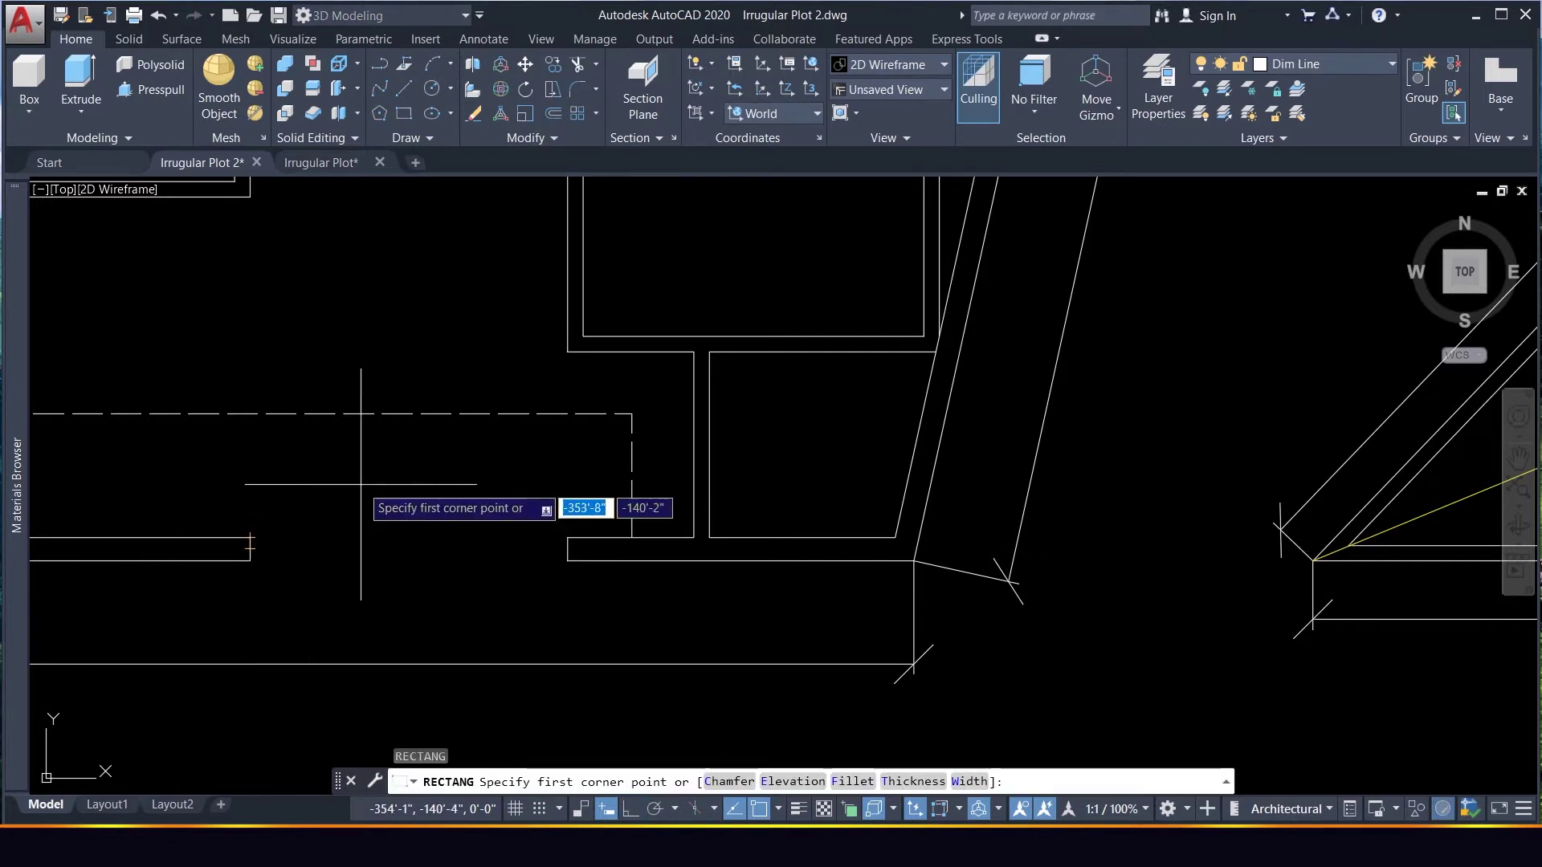
pyautogui.click(320, 495)
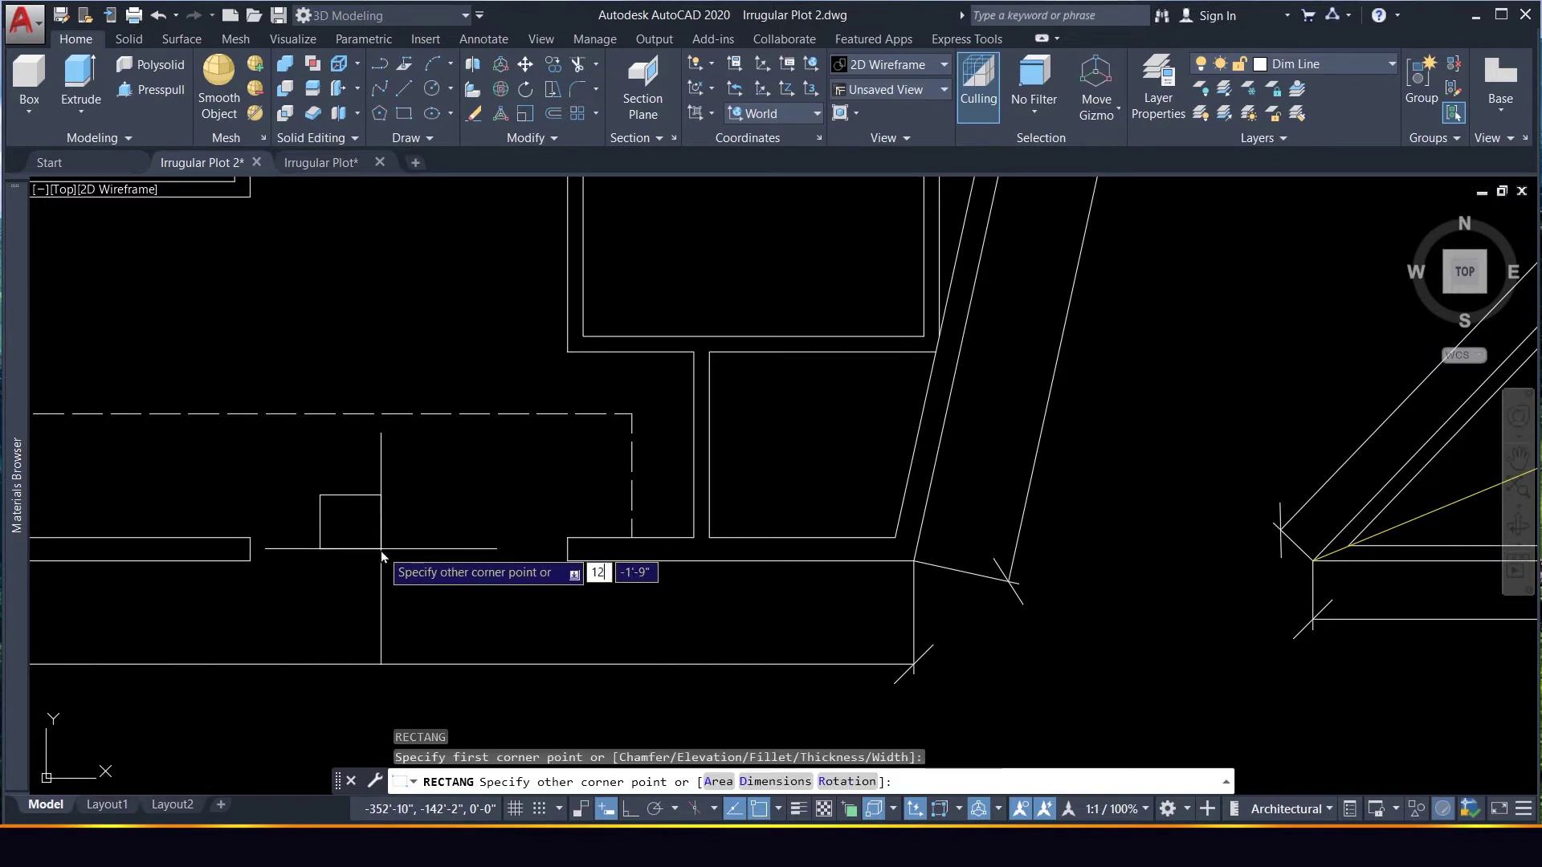
pyautogui.press('Tab')
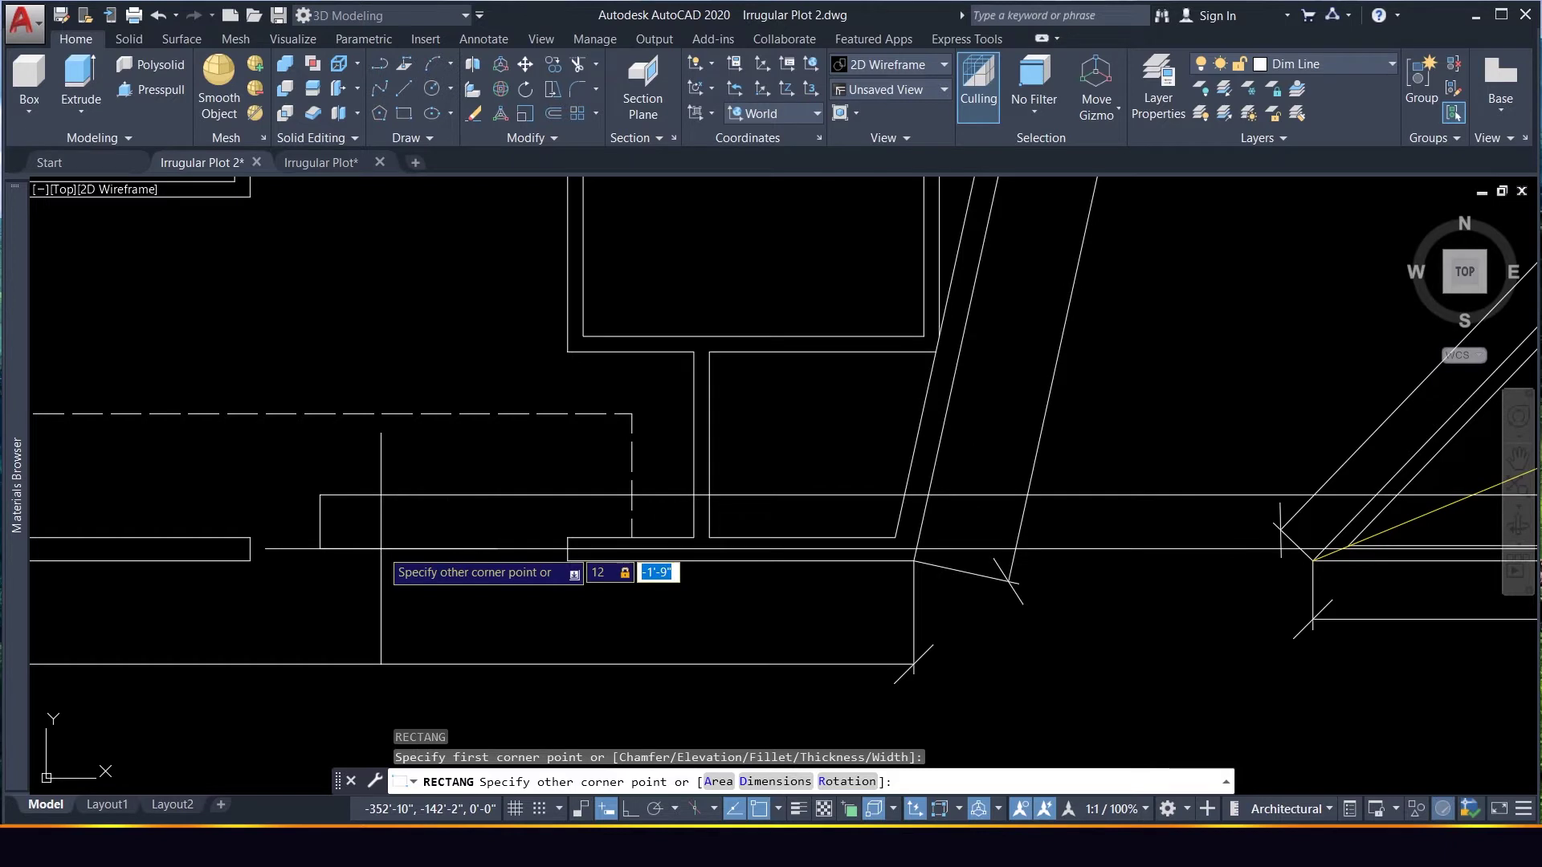
pyautogui.press('Return')
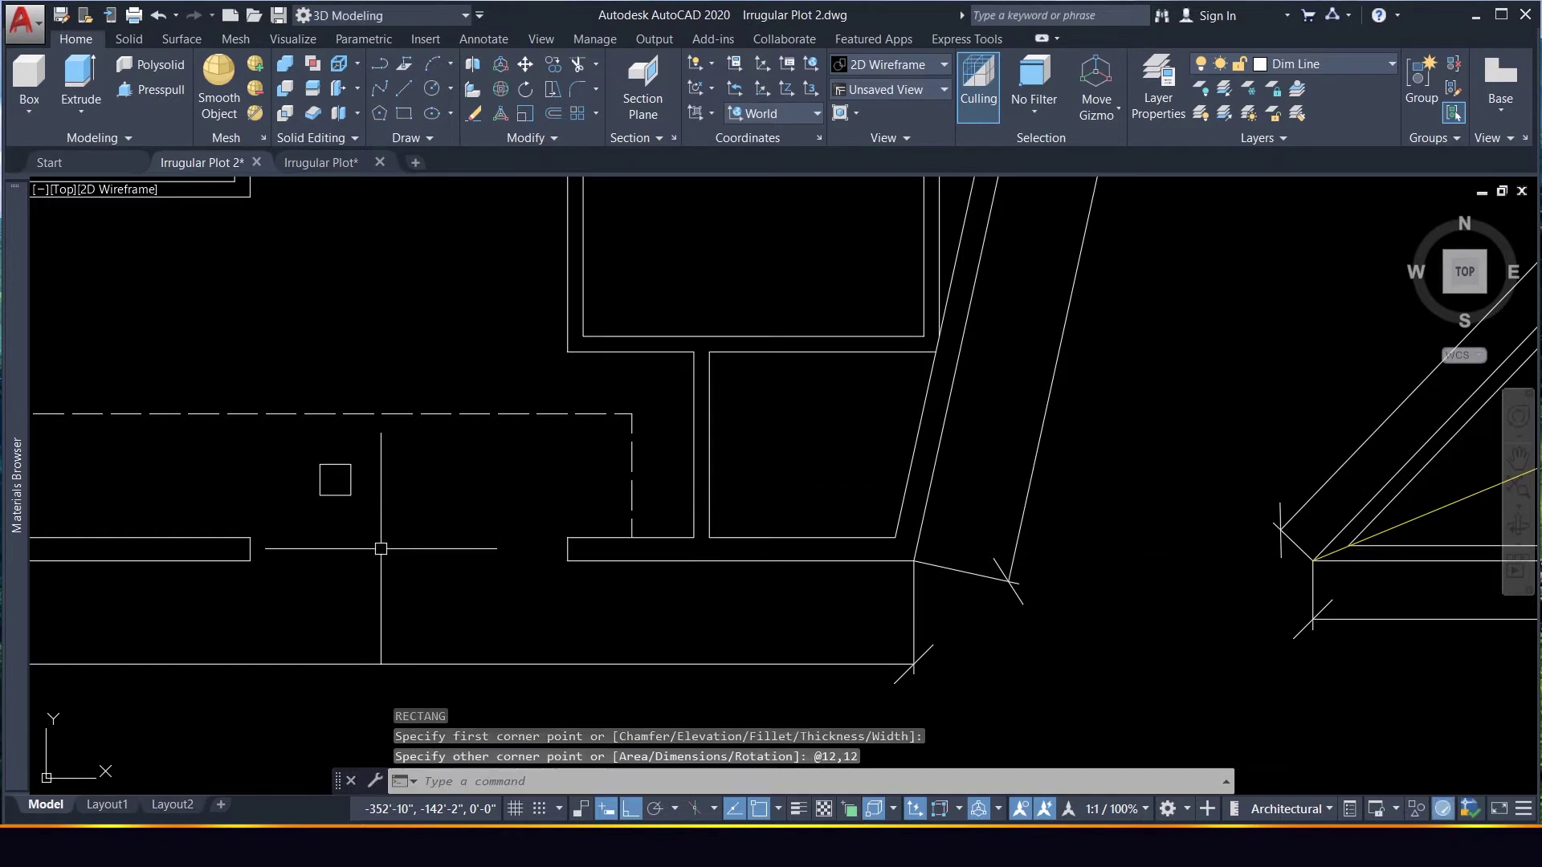
# Copy the pillar square by its lower right corner onto the outer corner of the wall end left of the gate opening
pyautogui.scroll(2, 325, 510)
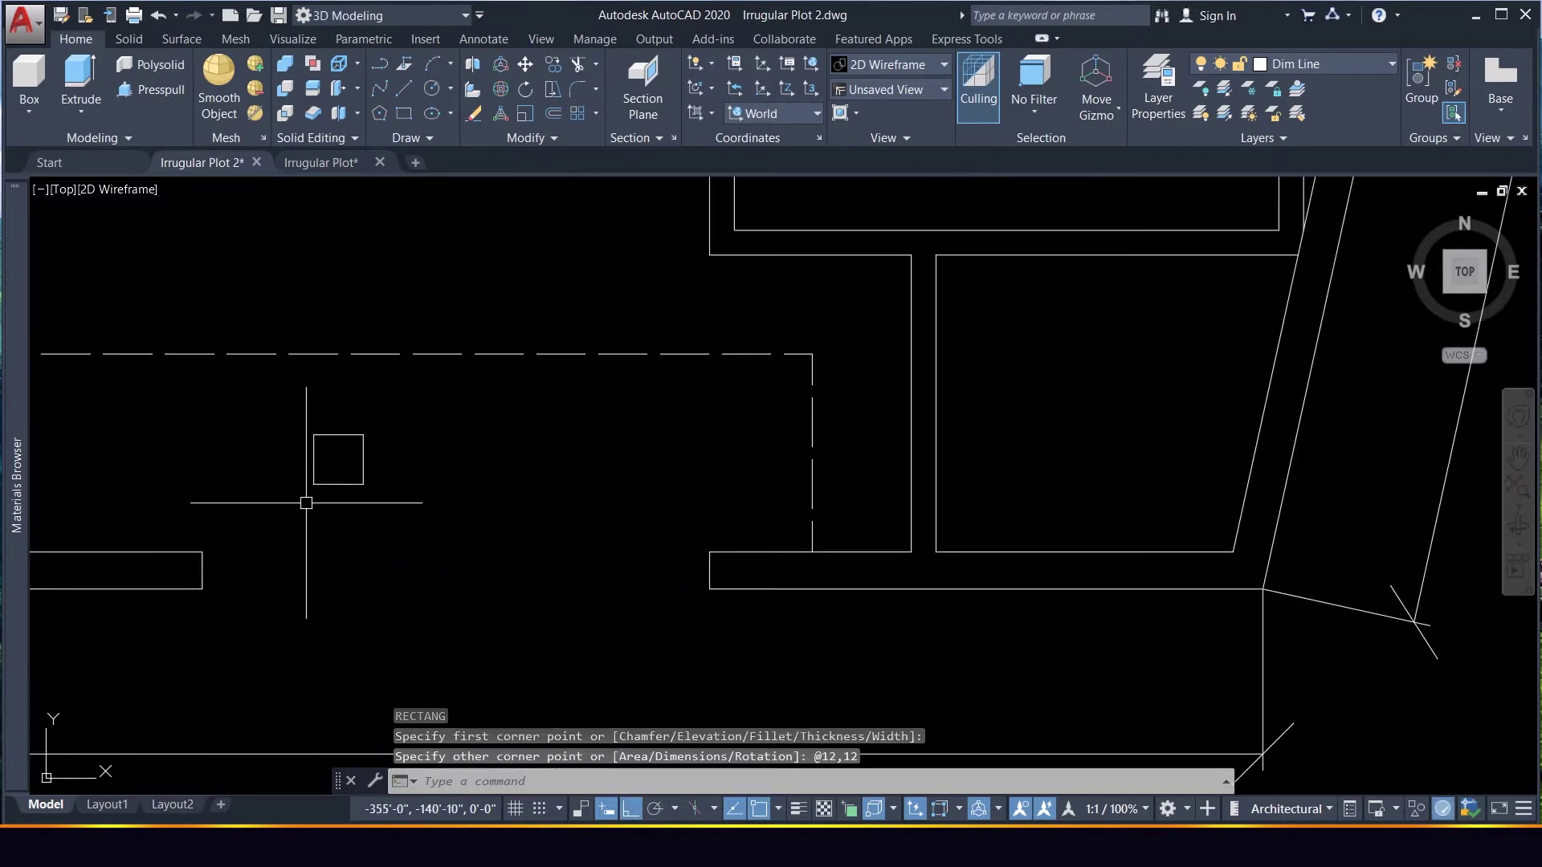
pyautogui.click(398, 516)
pyautogui.click(286, 476)
pyautogui.write('co')
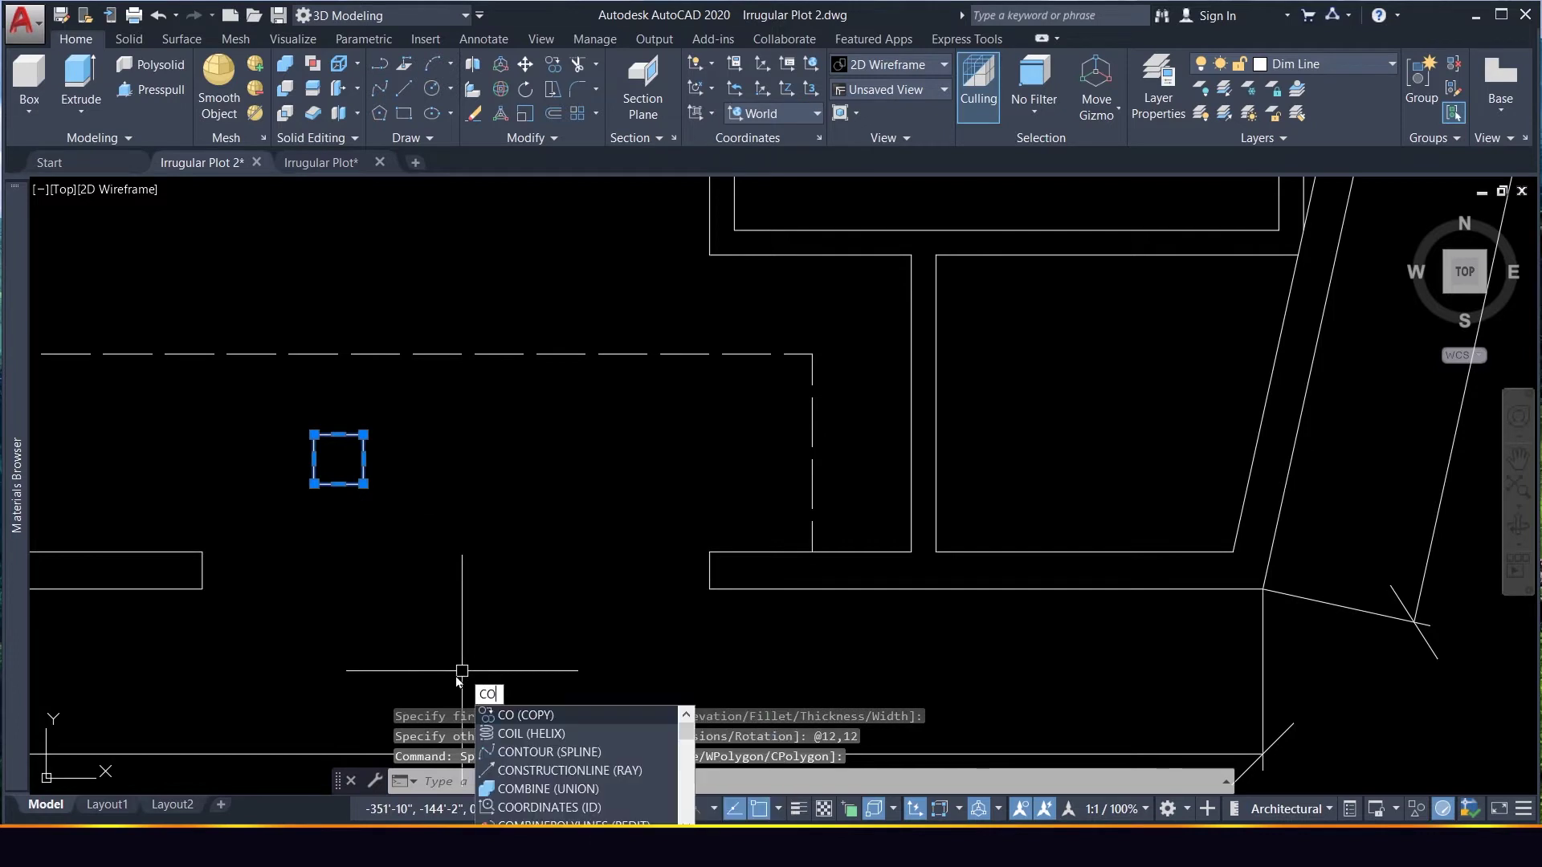
pyautogui.press('Return')
pyautogui.click(363, 484)
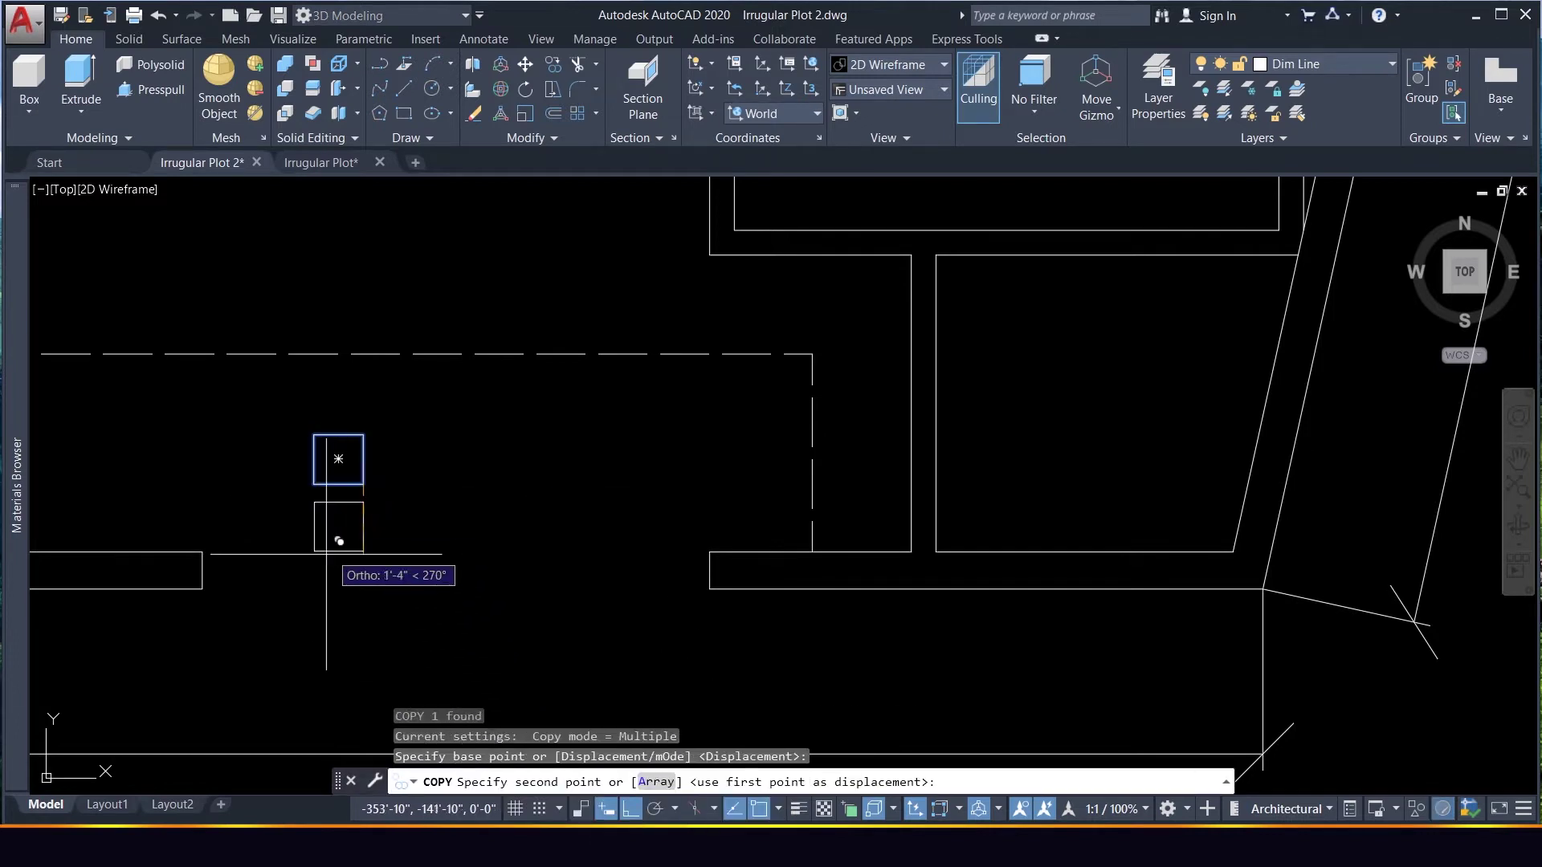
pyautogui.click(201, 588)
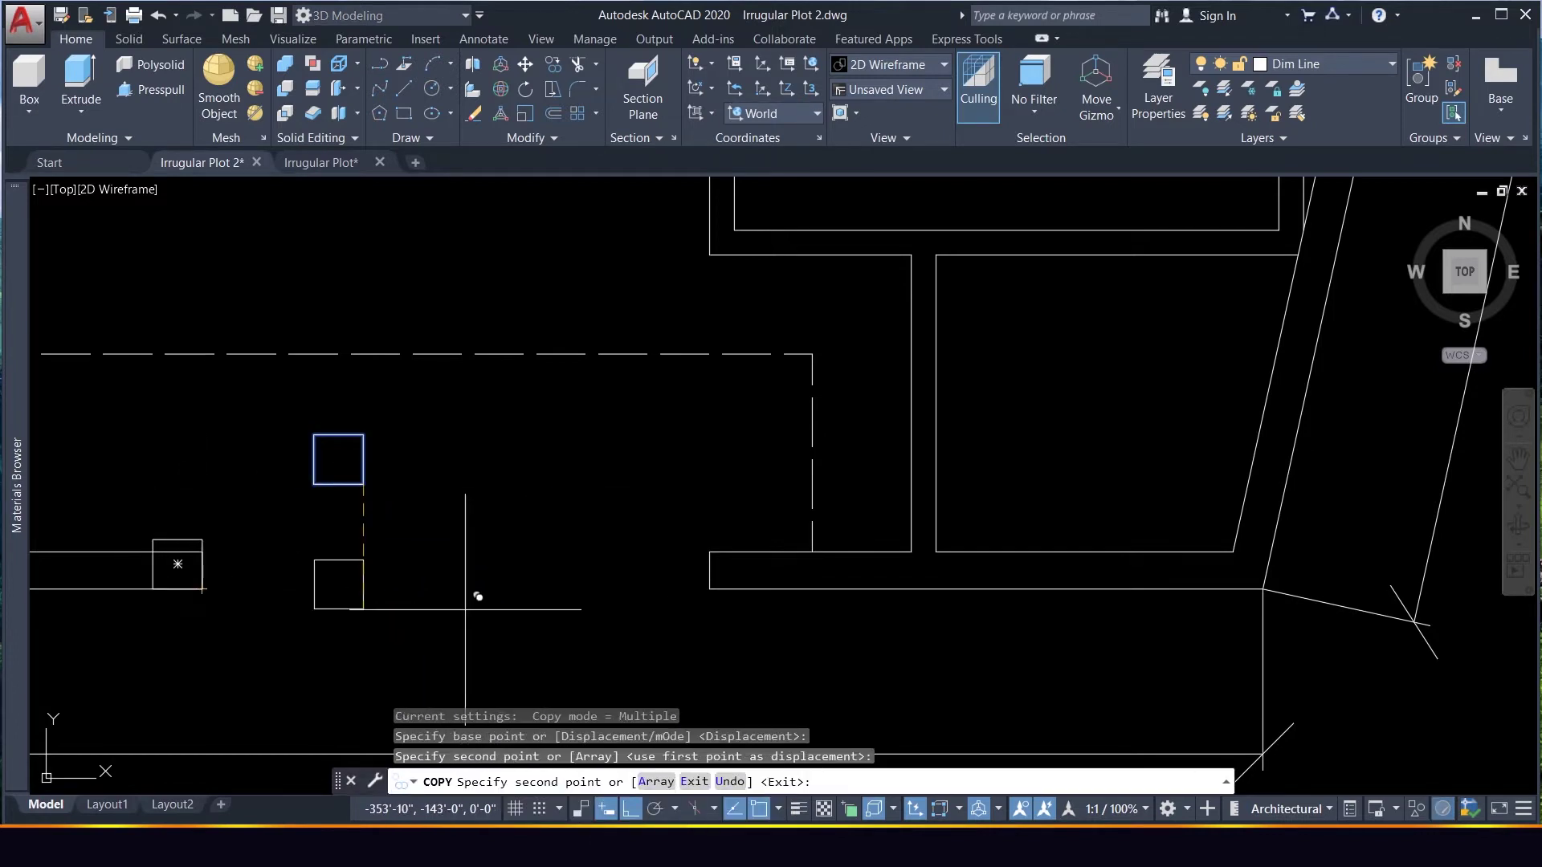
pyautogui.press('Escape')
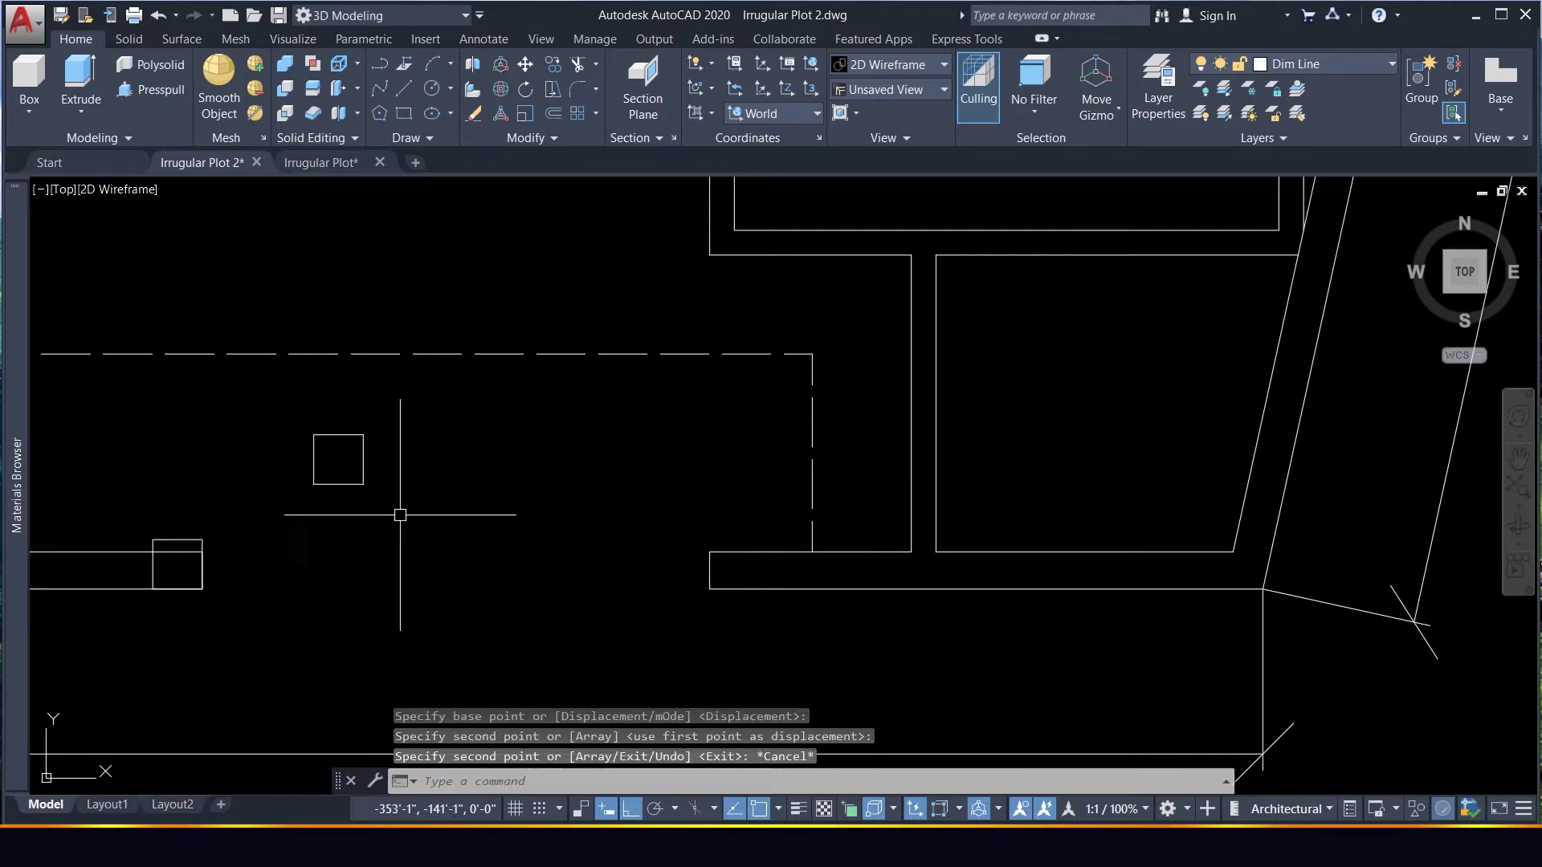
# Move the original pillar square onto the outer corner of the wall end right of the gate opening
pyautogui.click(403, 516)
pyautogui.click(289, 406)
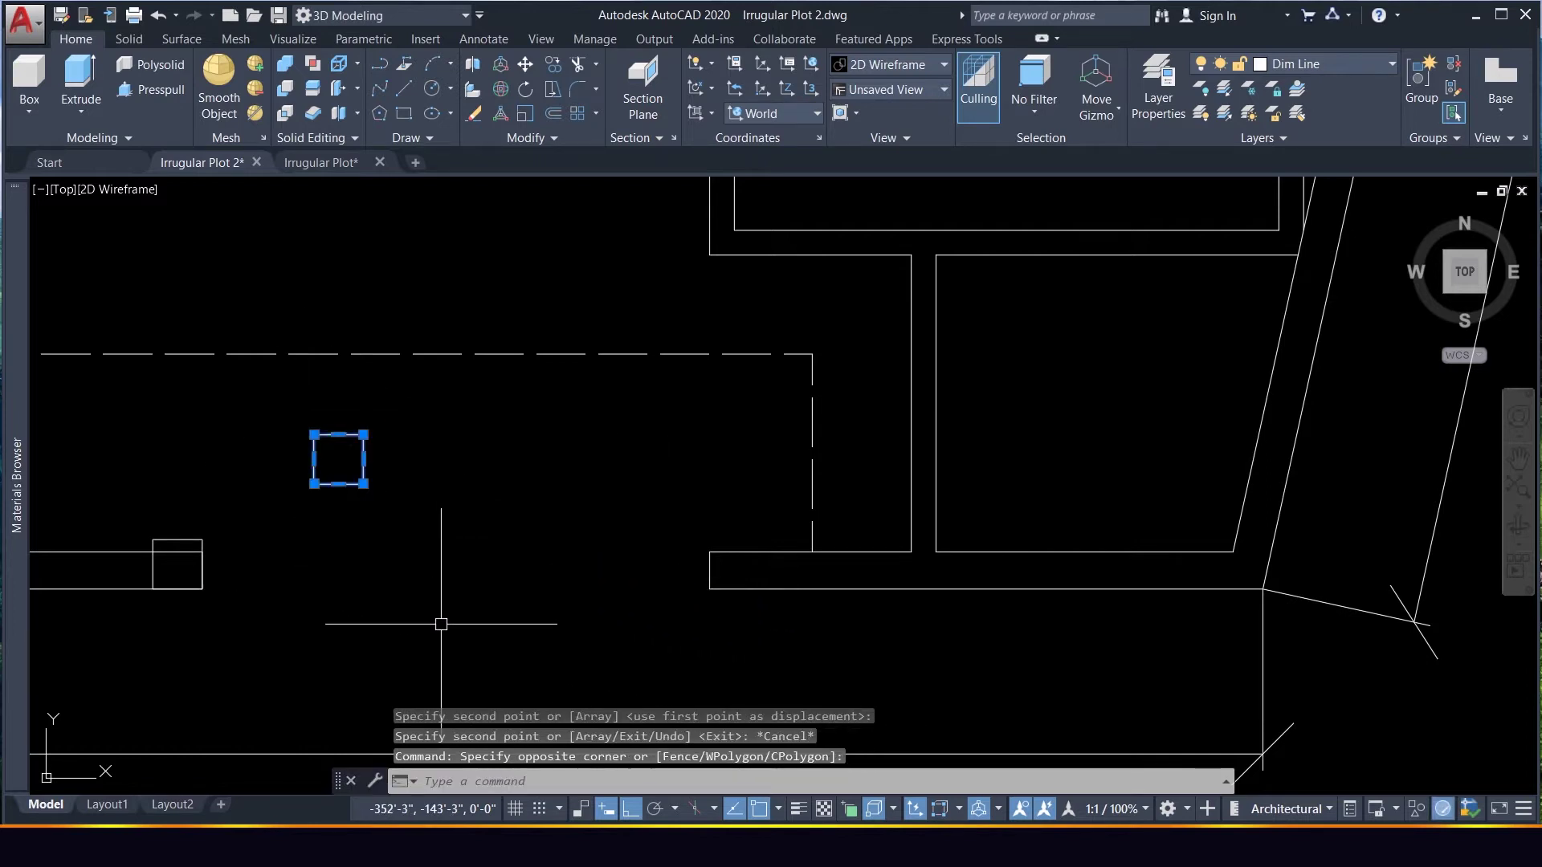
pyautogui.press('Return')
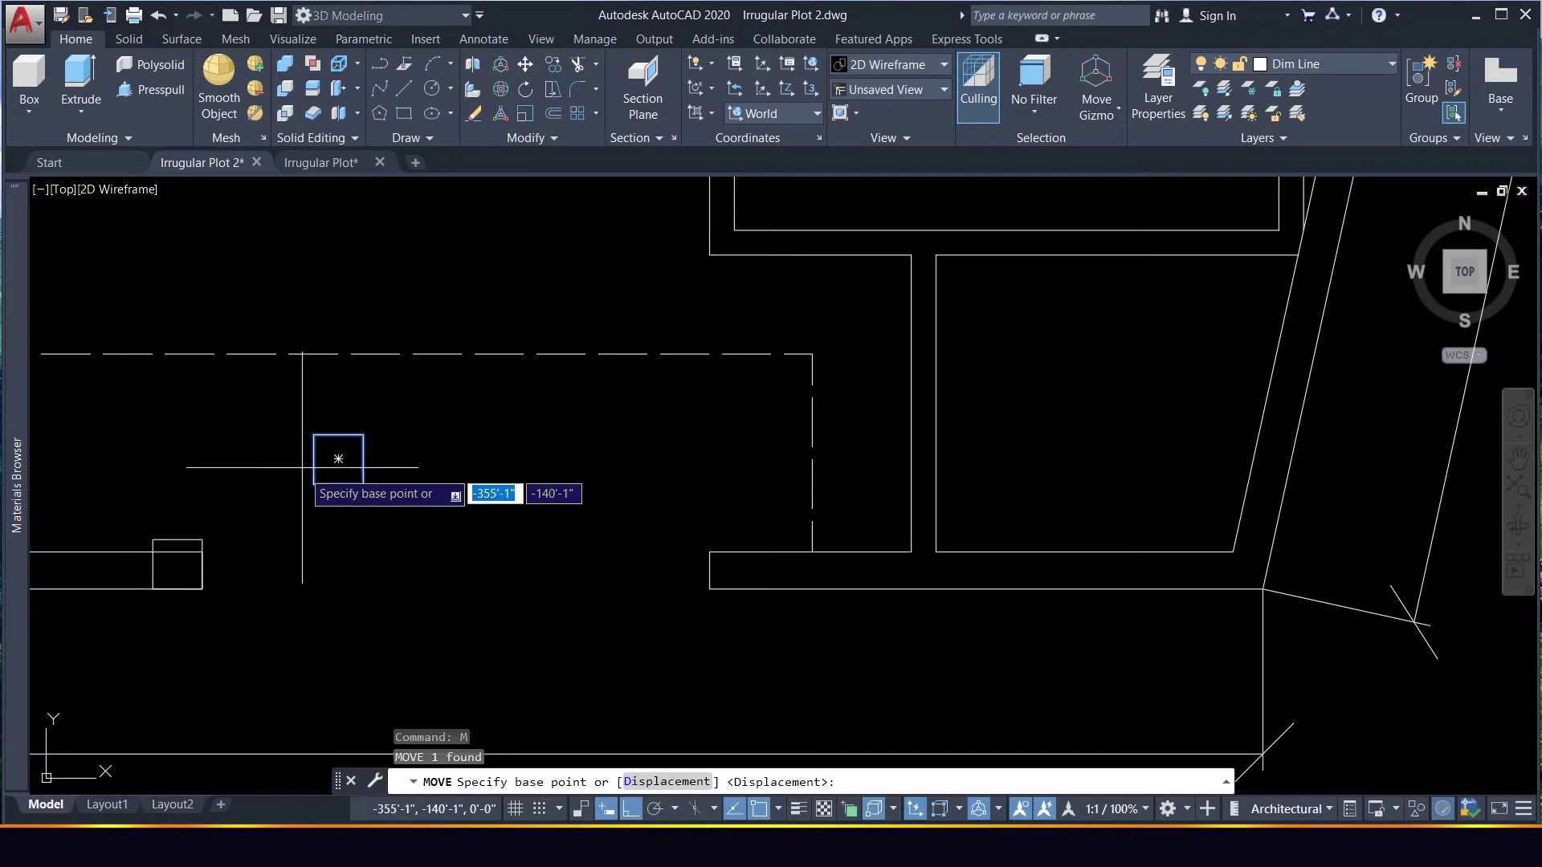
pyautogui.click(338, 458)
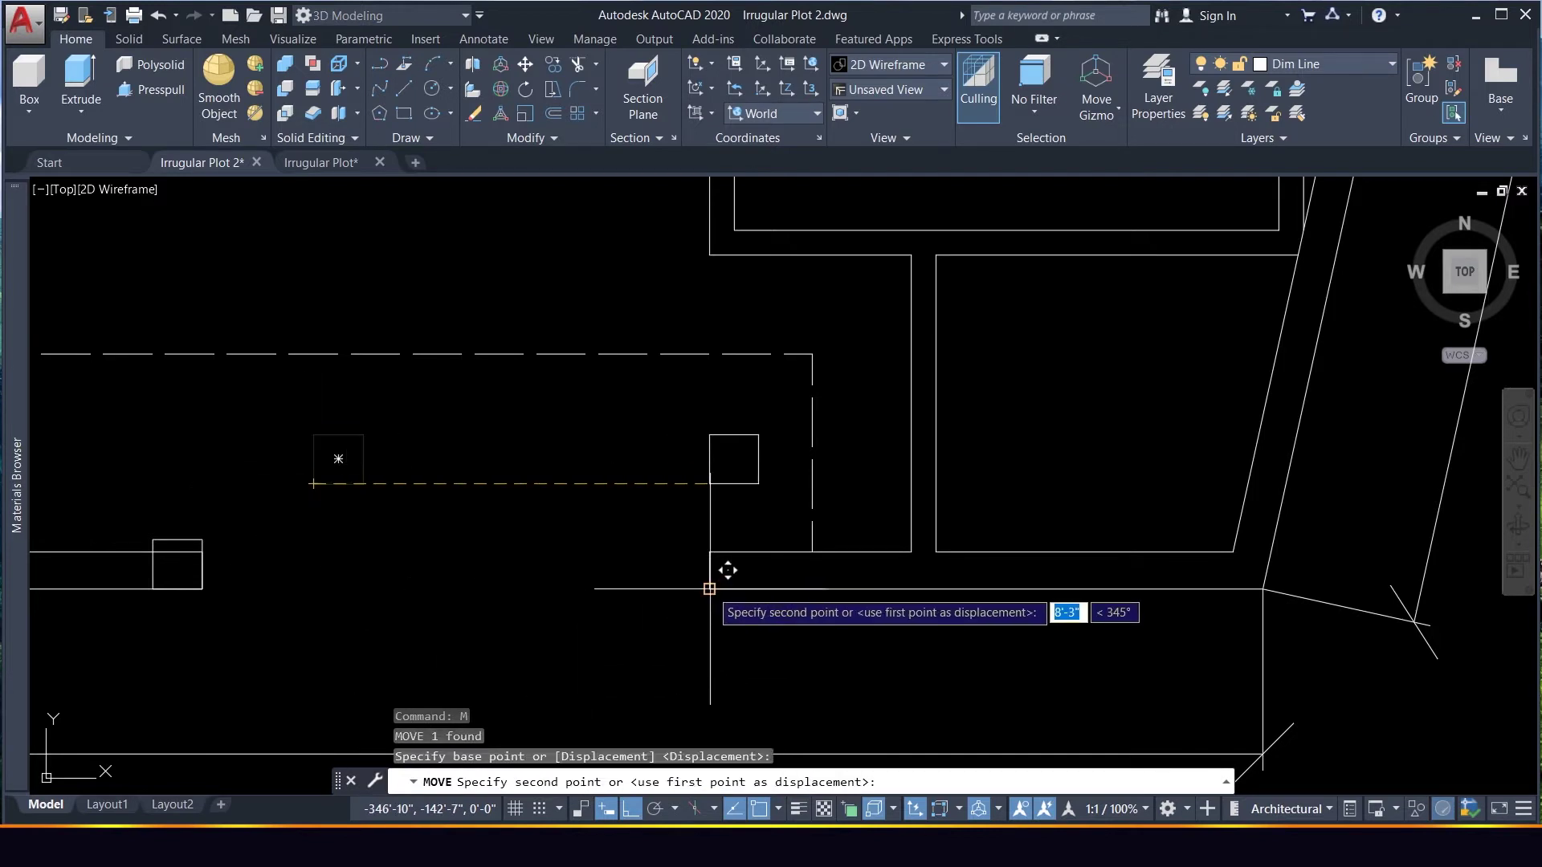
pyautogui.click(733, 564)
pyautogui.press('Escape')
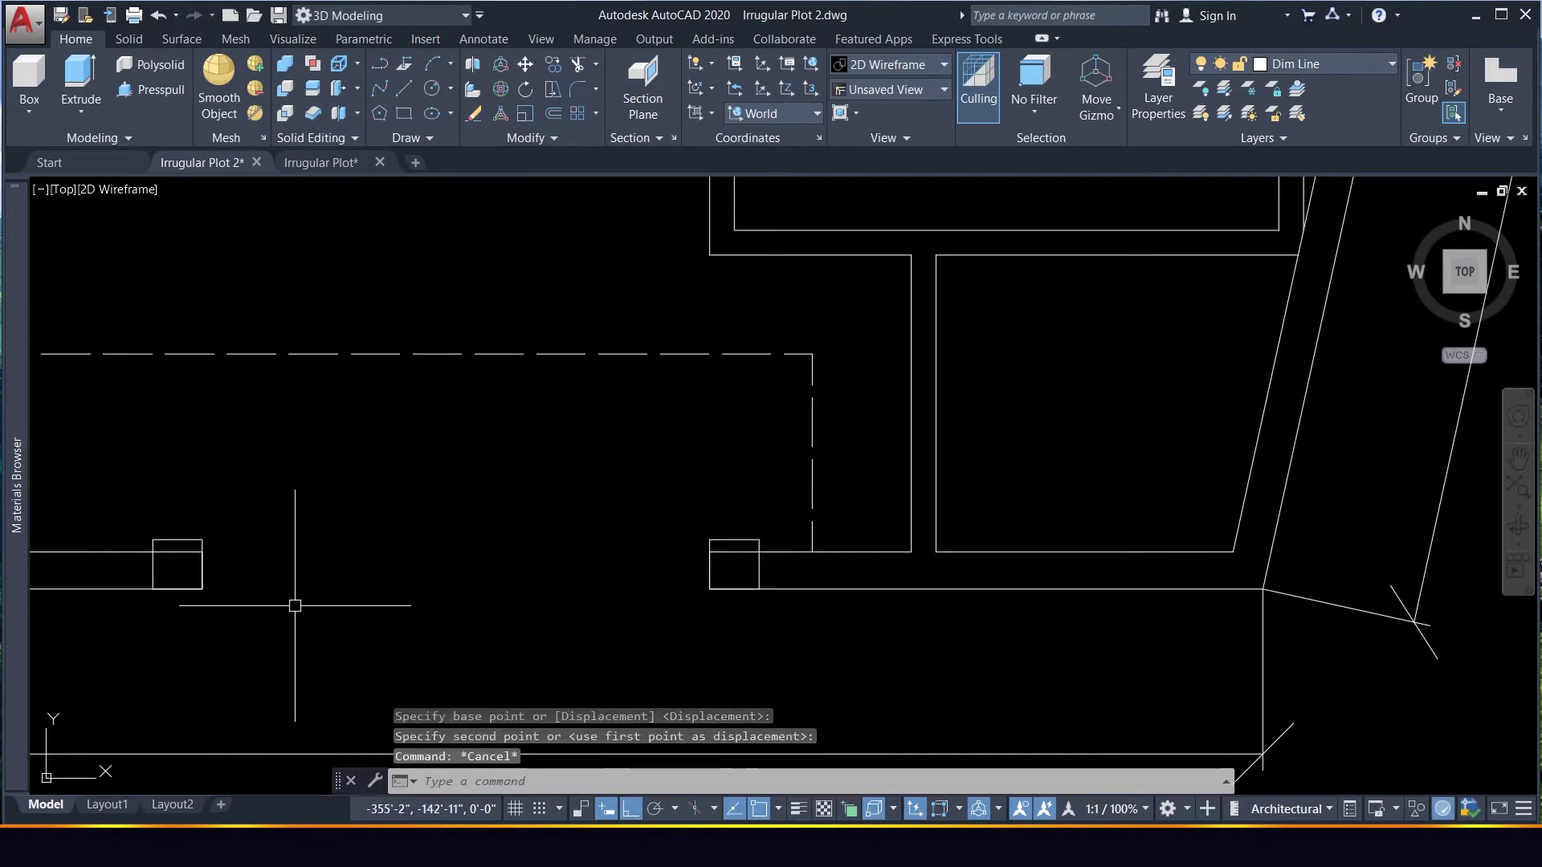
# Trim the boundary wall lines that overlap the gate pillars so the pillar squares are clear inside
pyautogui.write('TR')
pyautogui.press('Return')
pyautogui.press('Return')
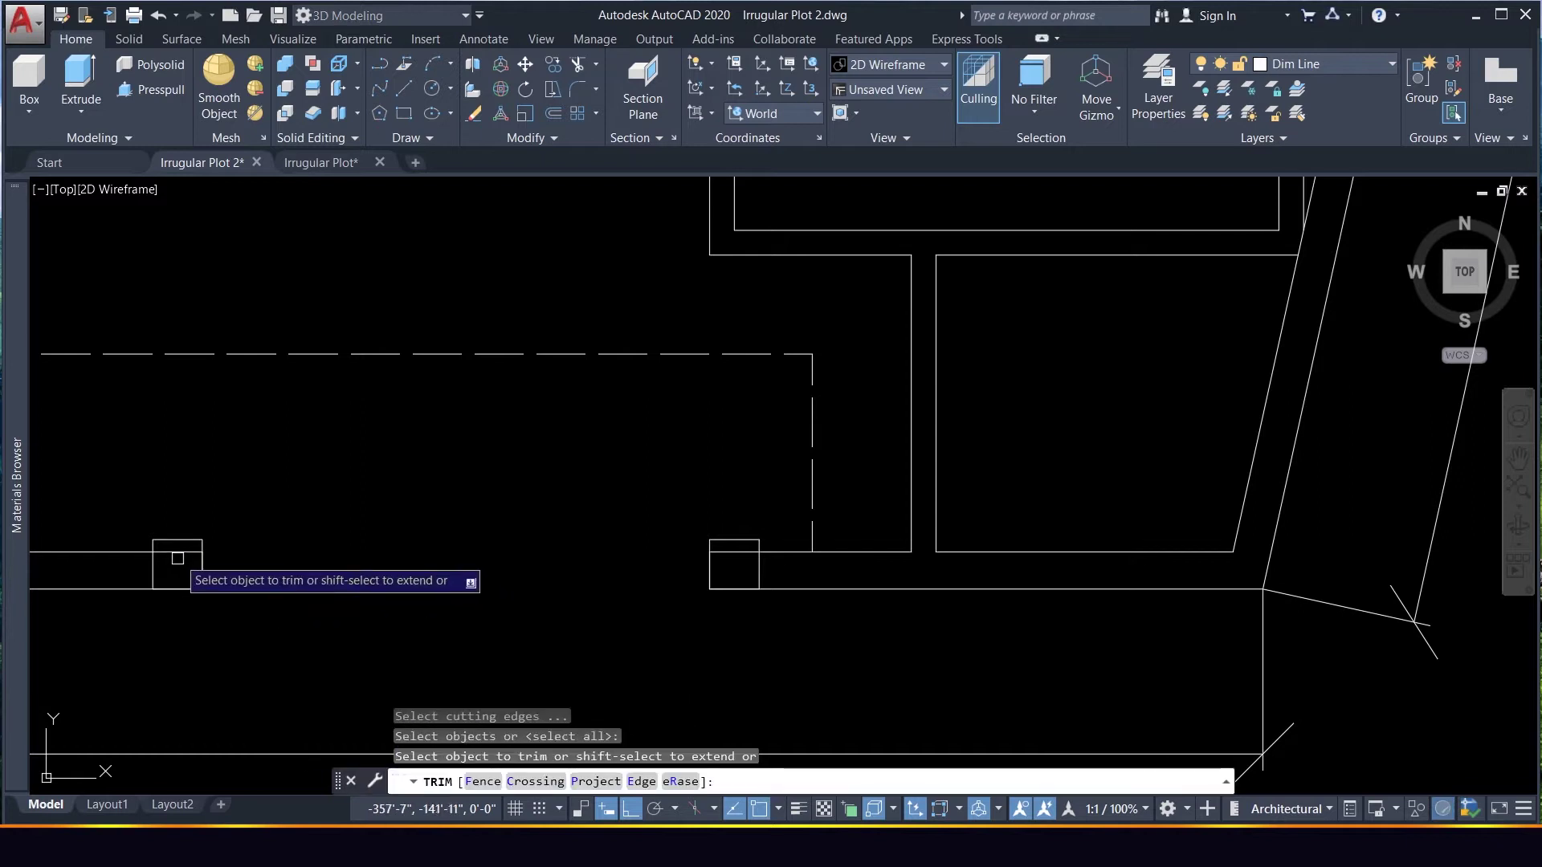
pyautogui.click(203, 561)
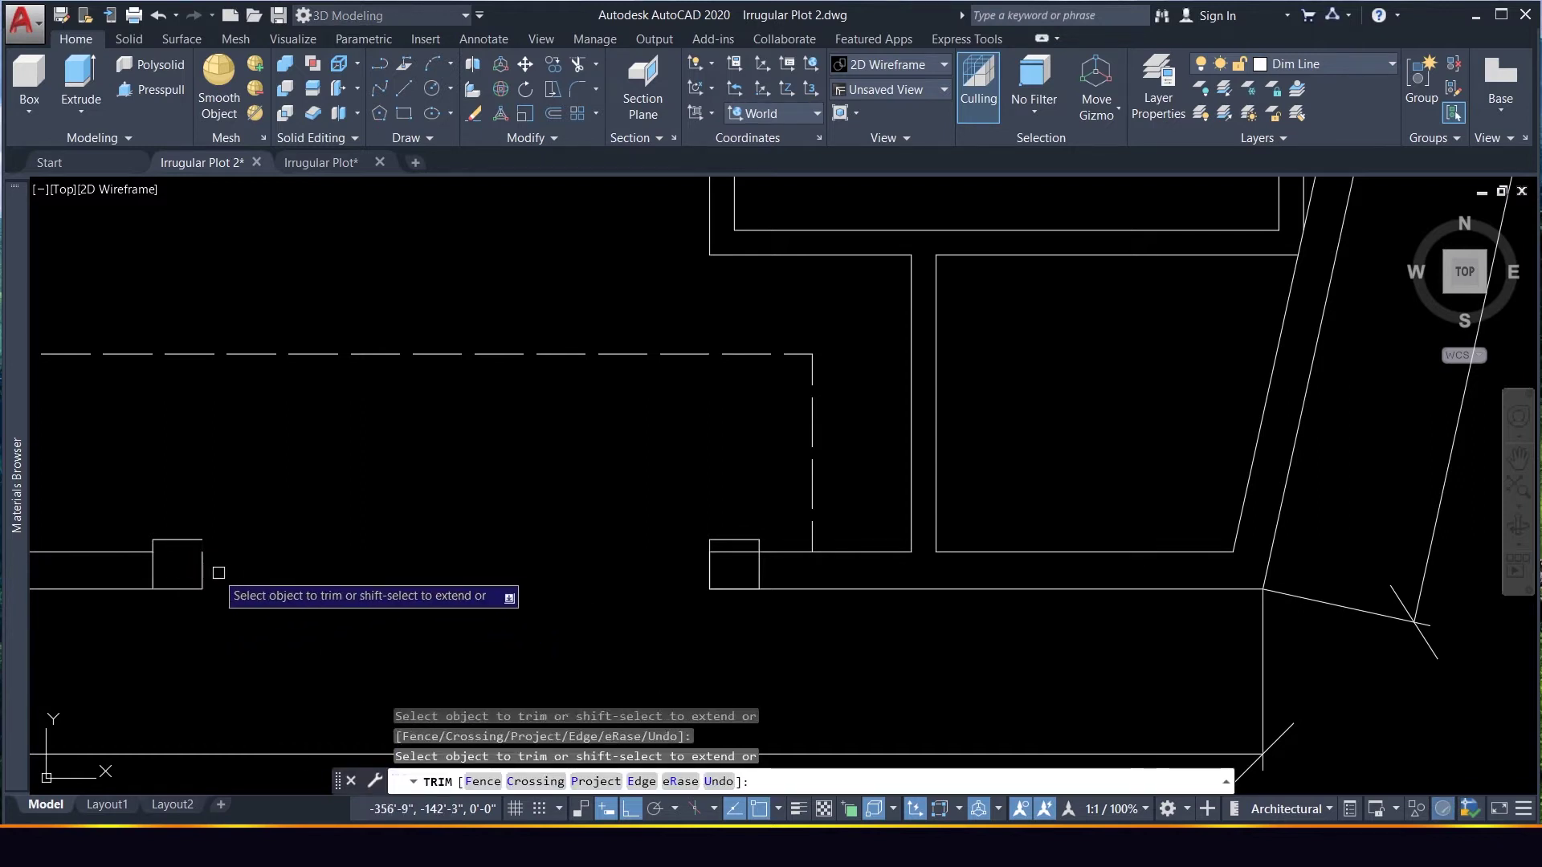
pyautogui.press('Escape')
pyautogui.scroll(2, 861, 517)
pyautogui.scroll(-4, 860, 518)
pyautogui.scroll(4, 506, 492)
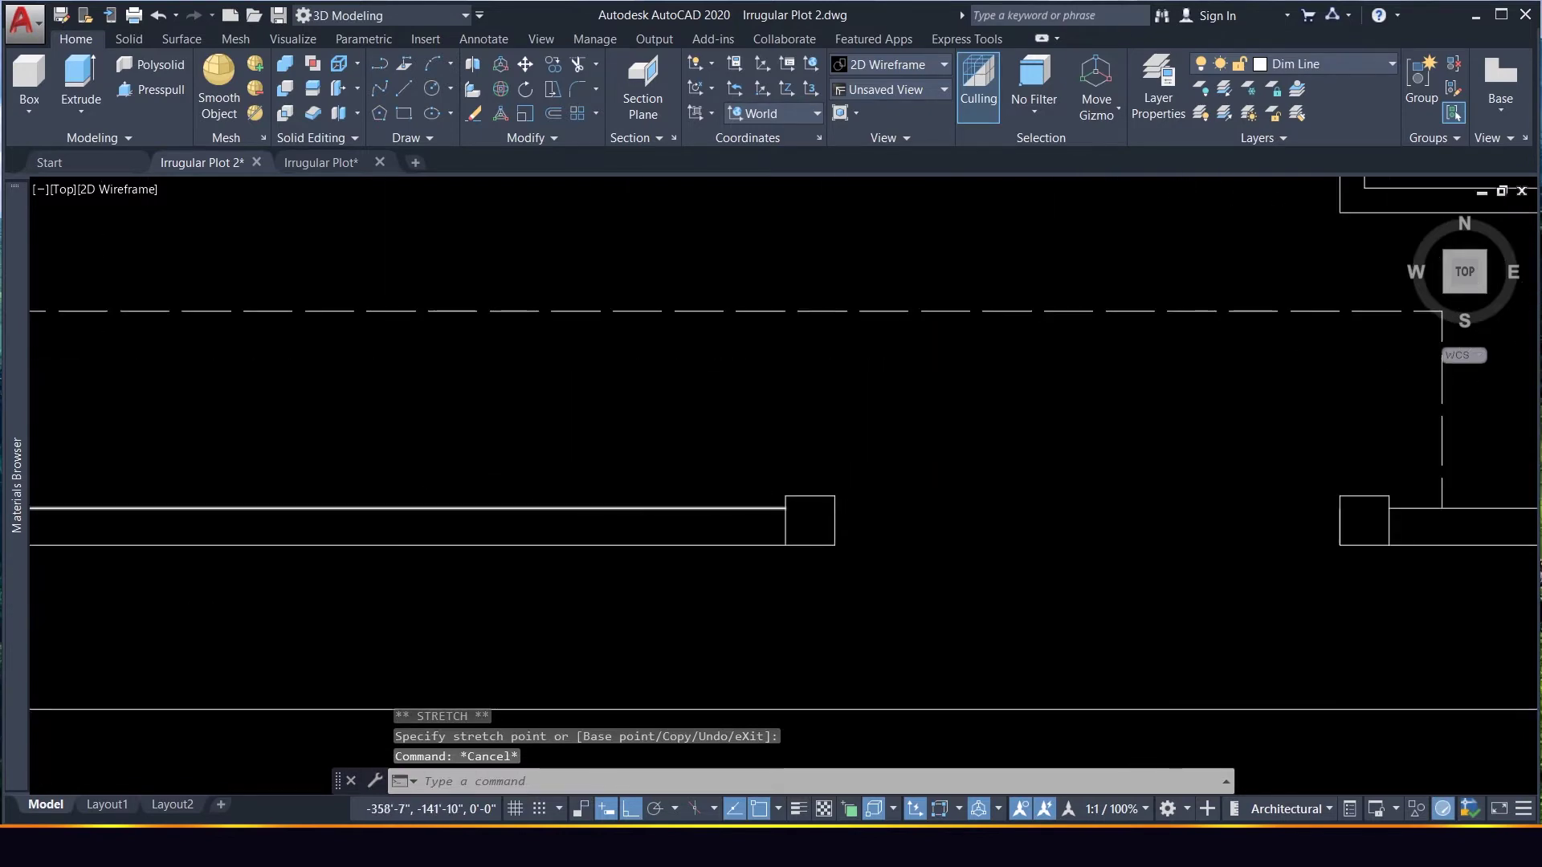
# Examine the unlabelled plan's rooms, front setback and gate opening against the finished ground floor plan beside it
pyautogui.scroll(-8, 860, 516)
pyautogui.scroll(4, 875, 507)
pyautogui.scroll(-5, 876, 507)
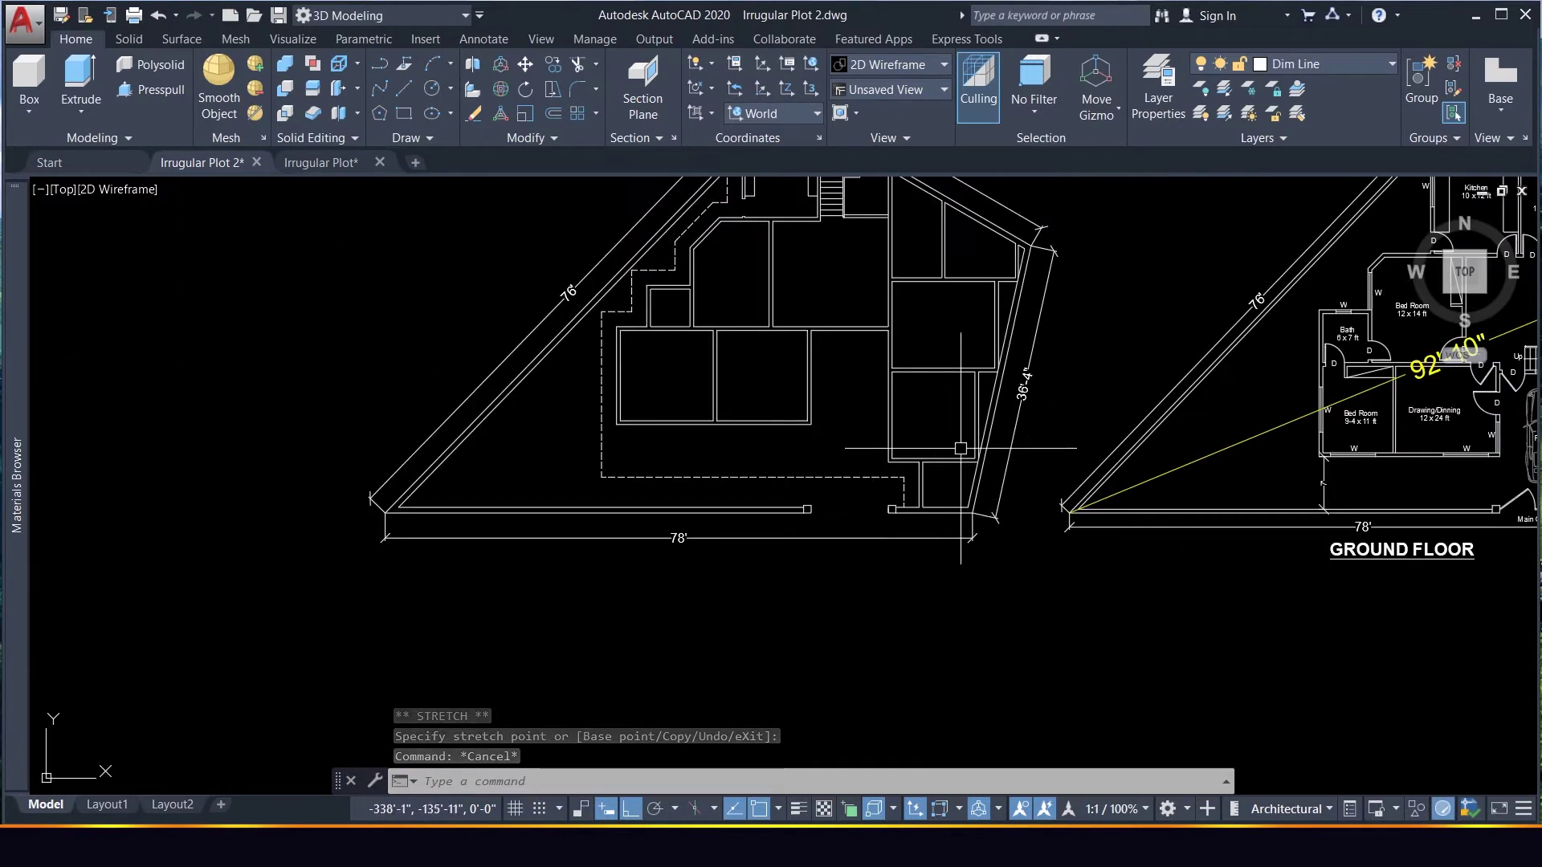
pyautogui.scroll(5, 947, 484)
pyautogui.scroll(-5, 946, 484)
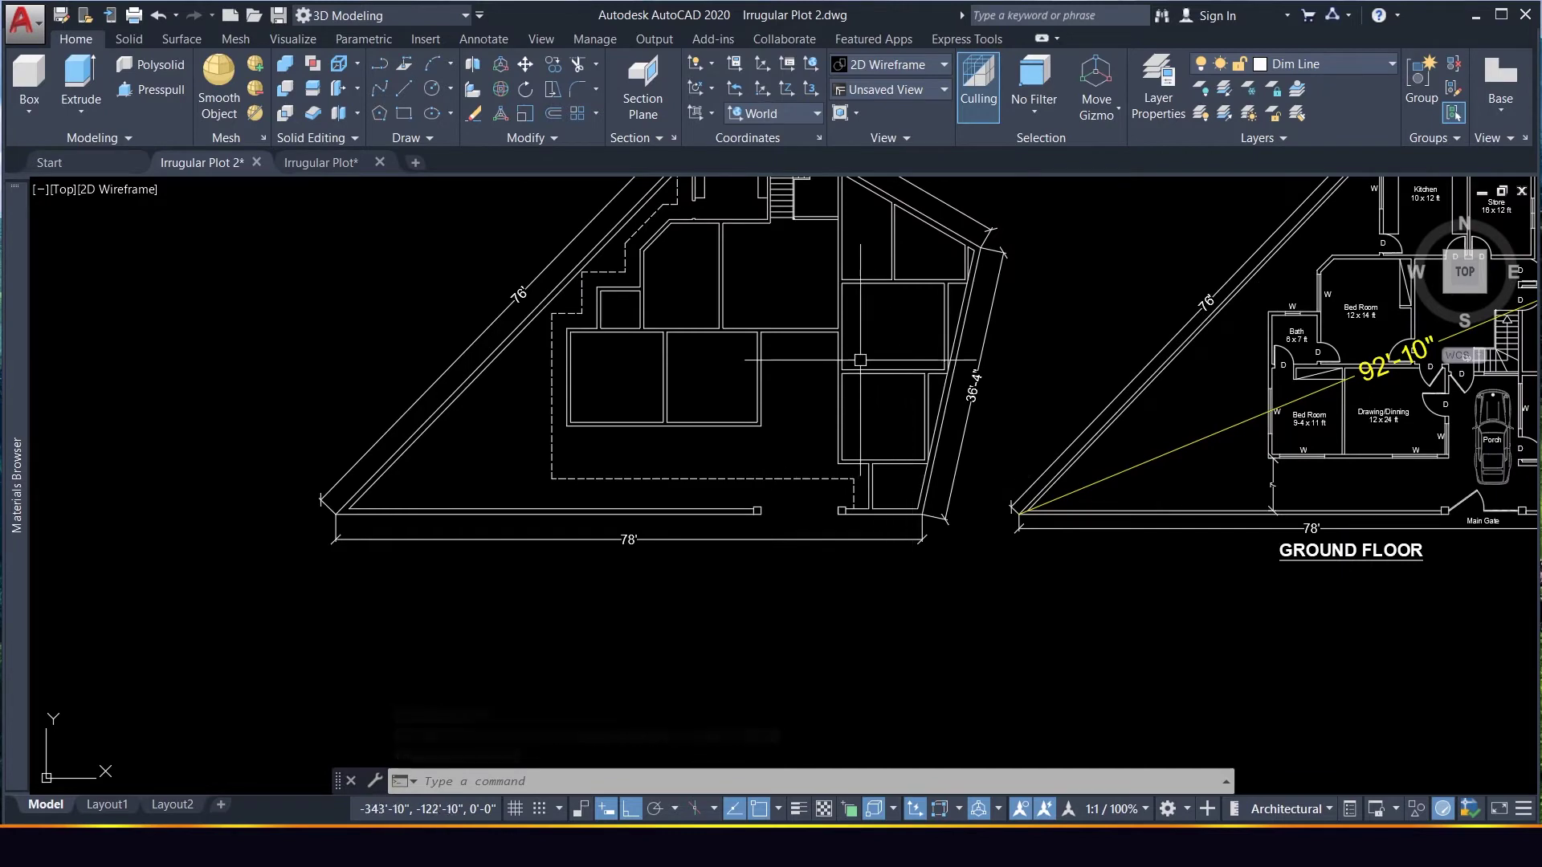
pyautogui.scroll(5, 850, 337)
pyautogui.scroll(-5, 554, 411)
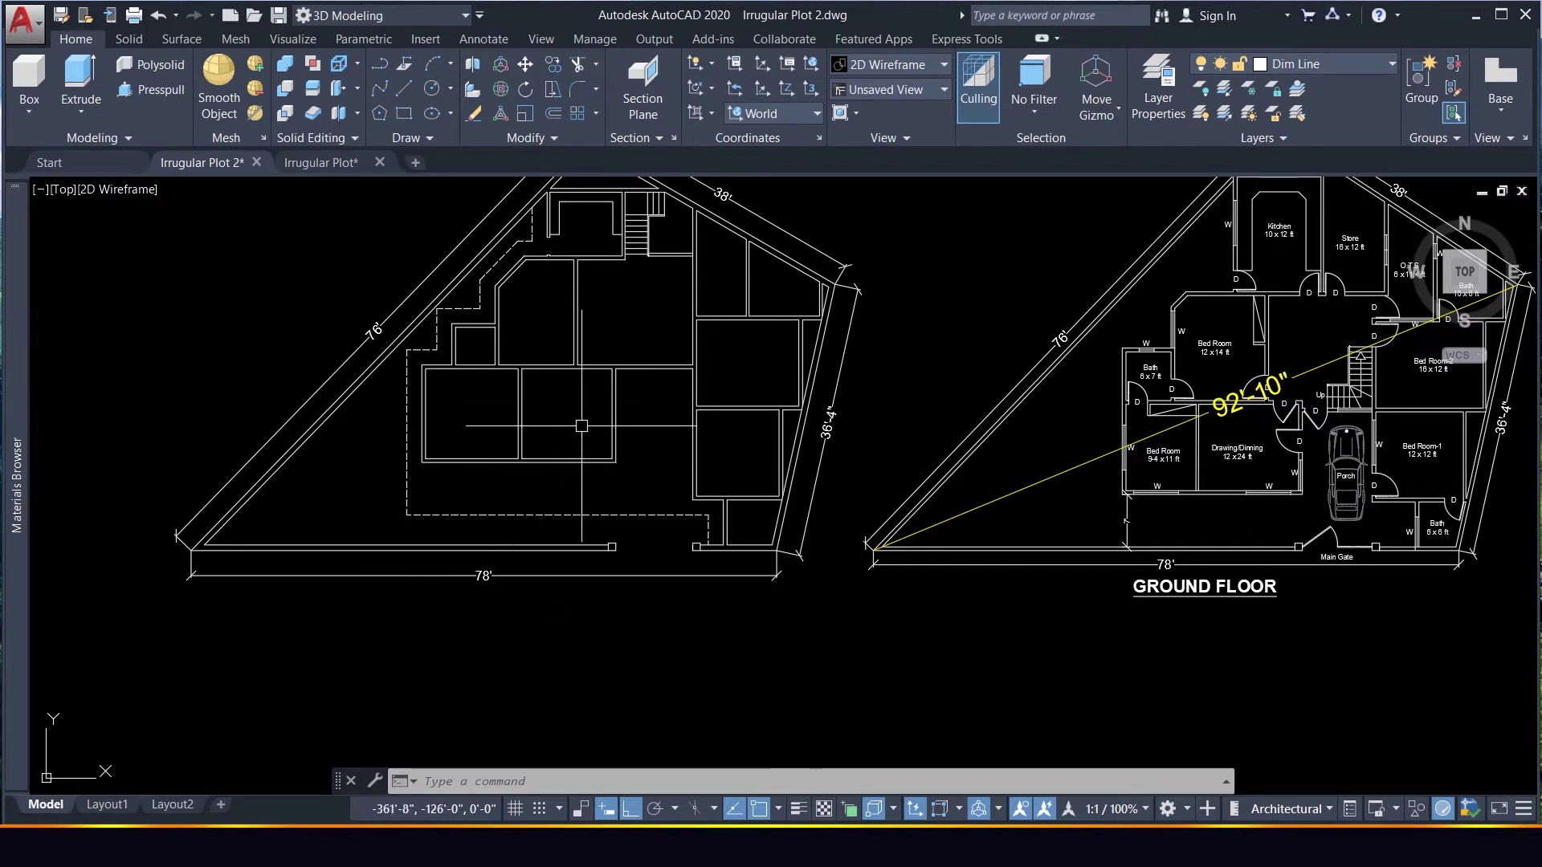
pyautogui.scroll(2, 587, 411)
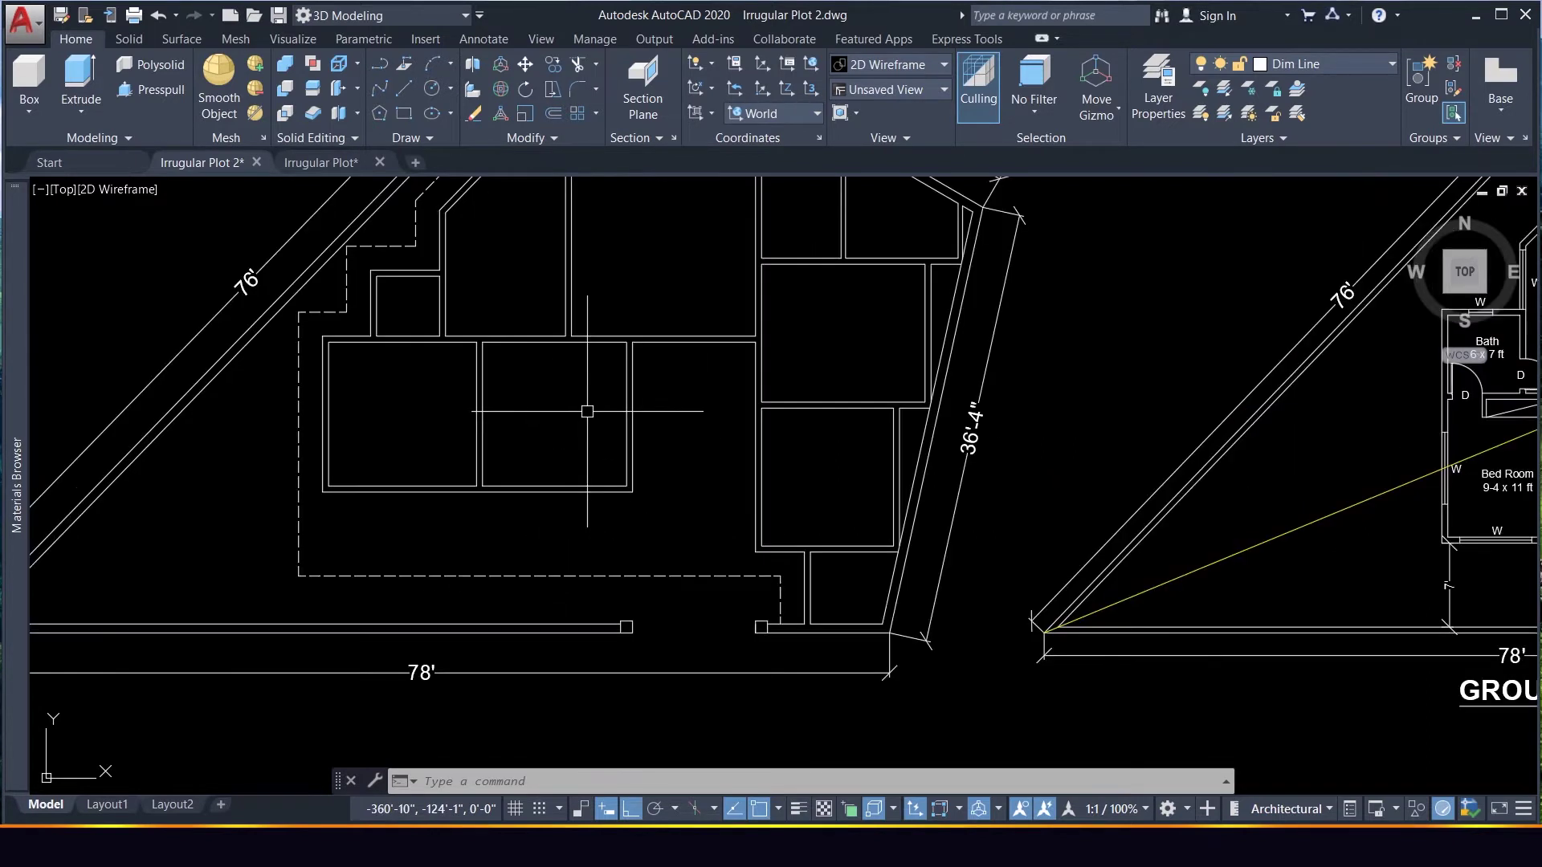
pyautogui.scroll(-3, 587, 411)
pyautogui.scroll(1, 629, 378)
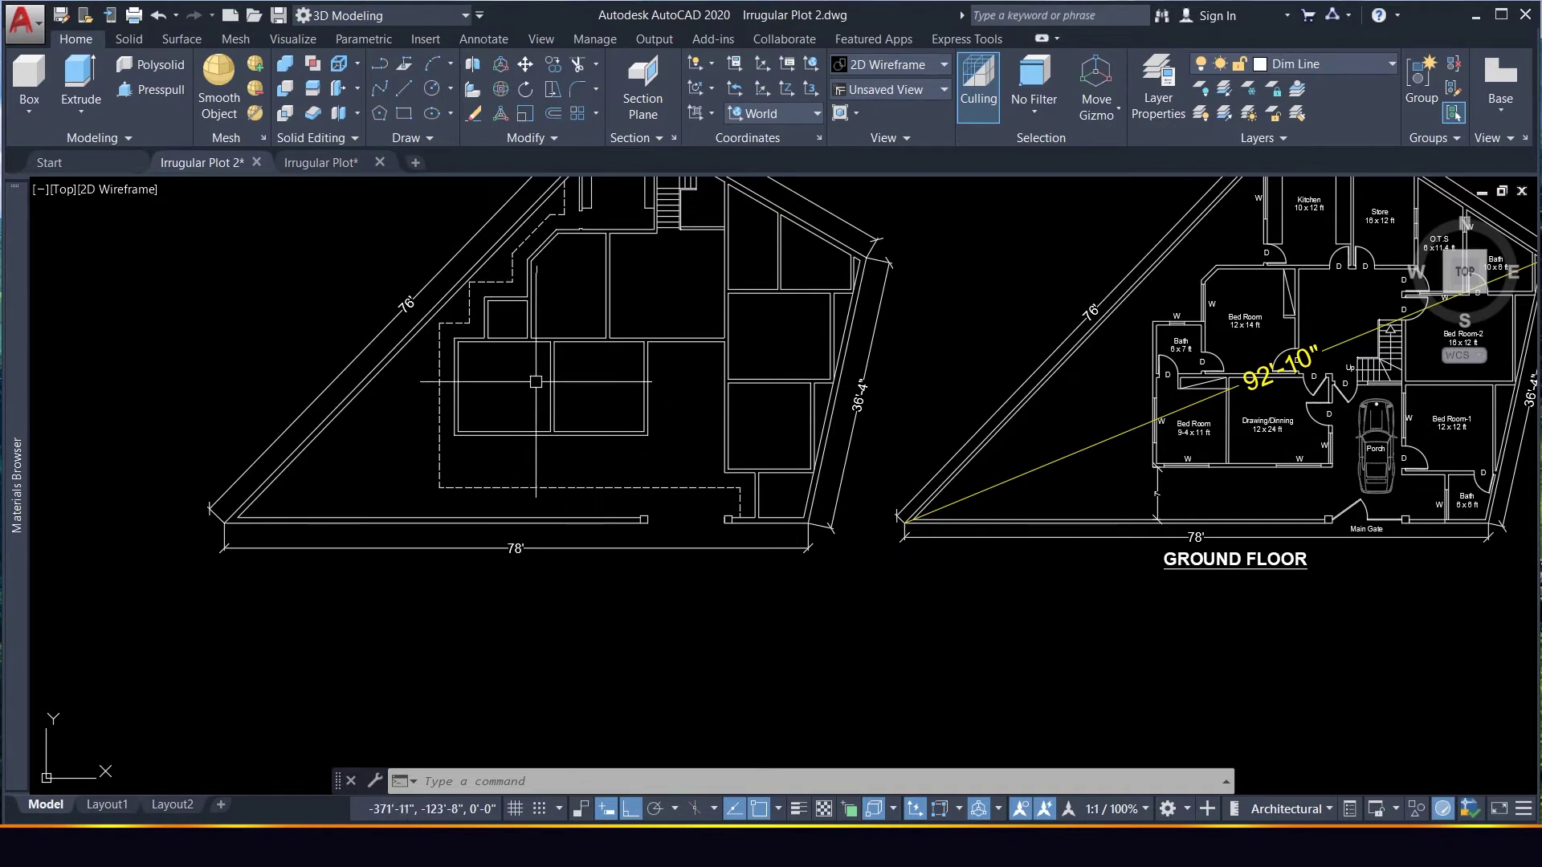
pyautogui.scroll(2, 589, 400)
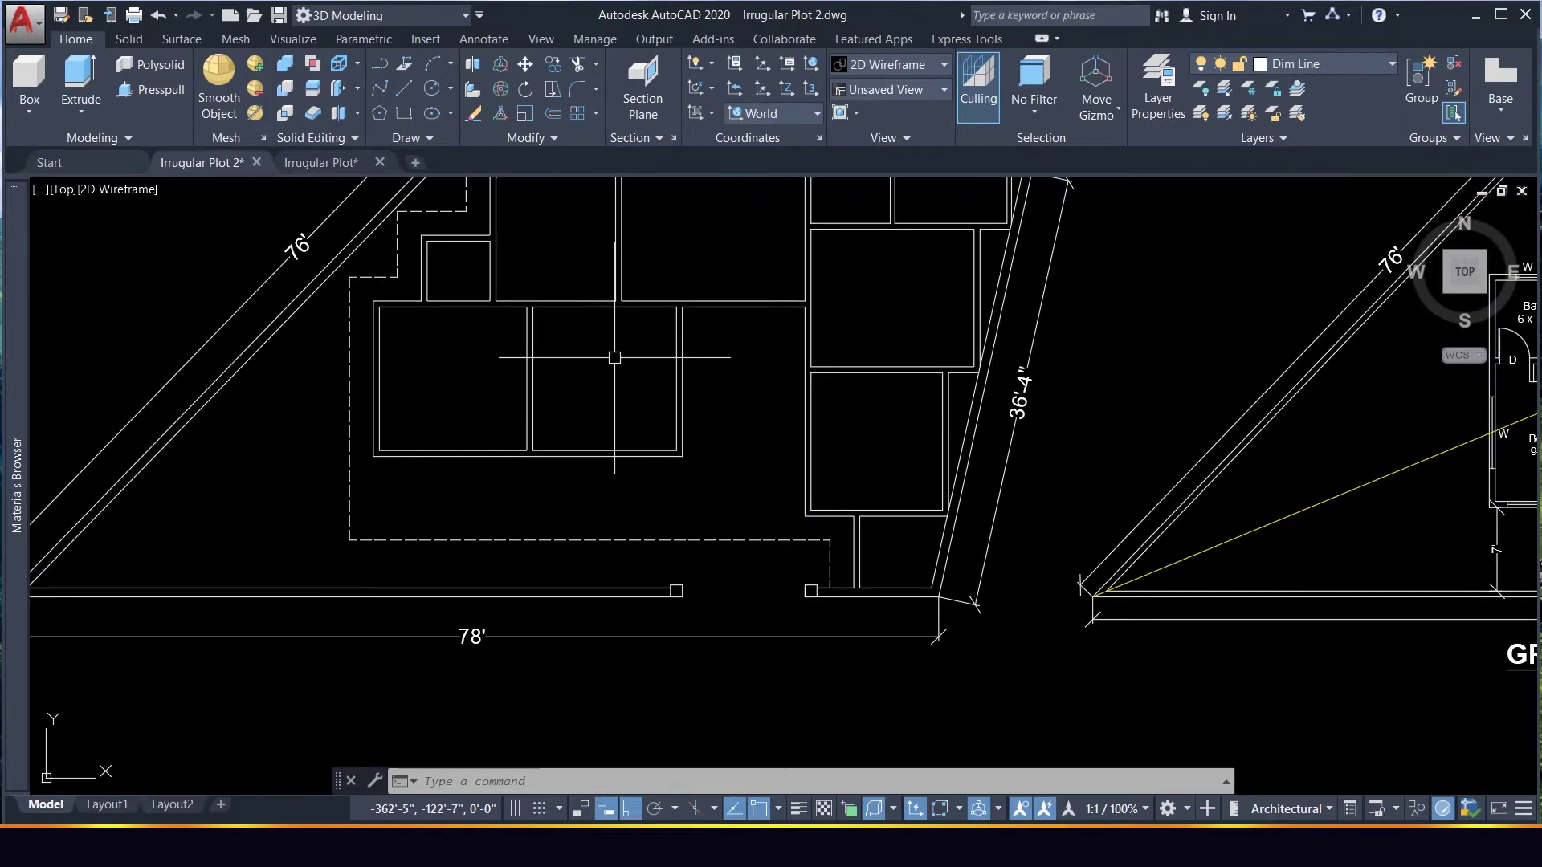
pyautogui.scroll(-4, 611, 378)
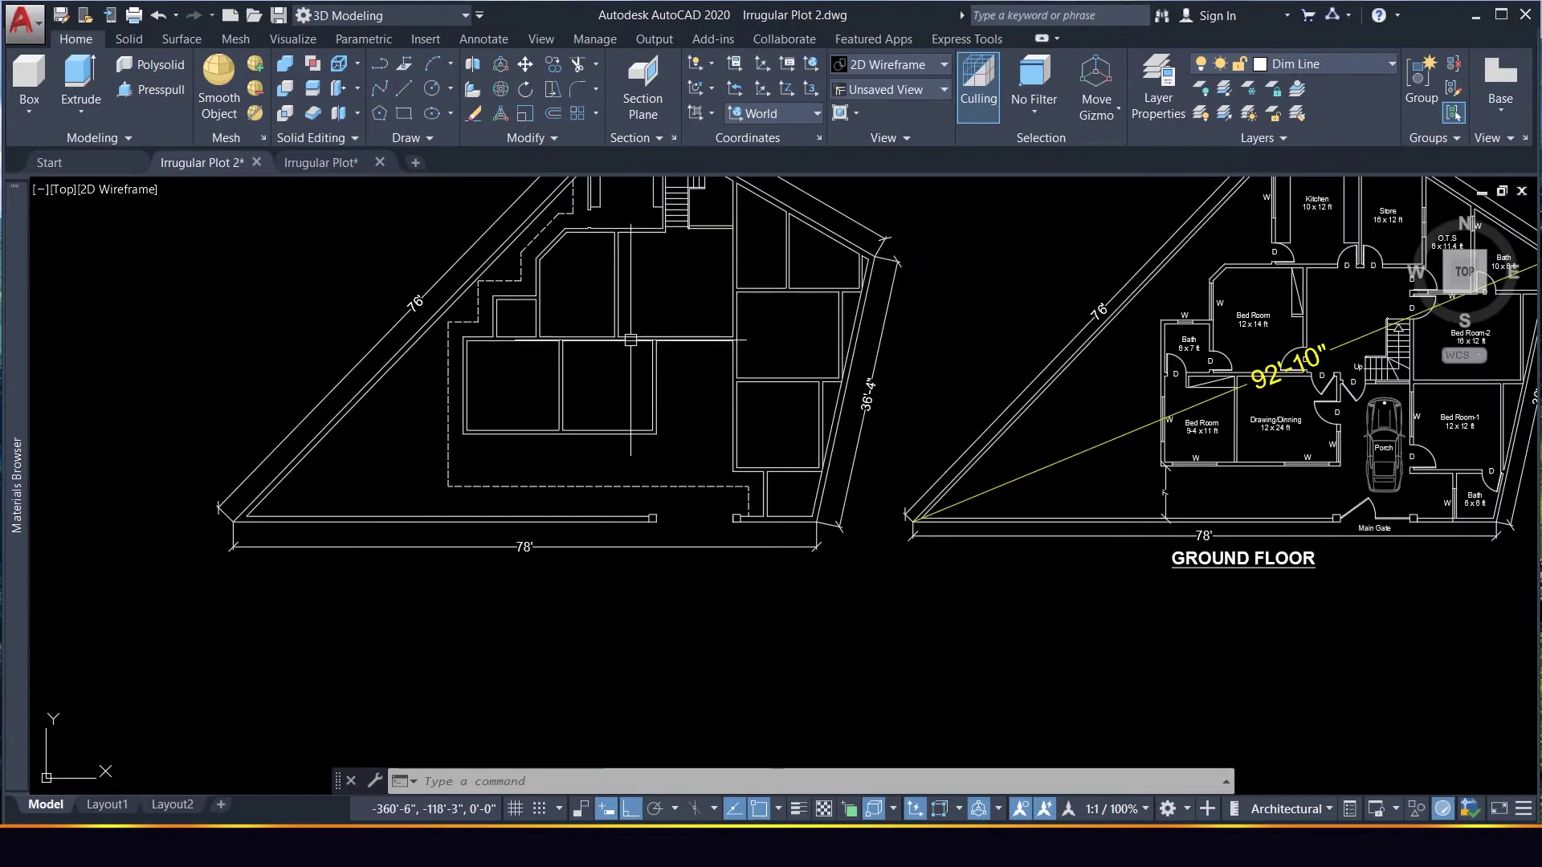
pyautogui.scroll(4, 639, 315)
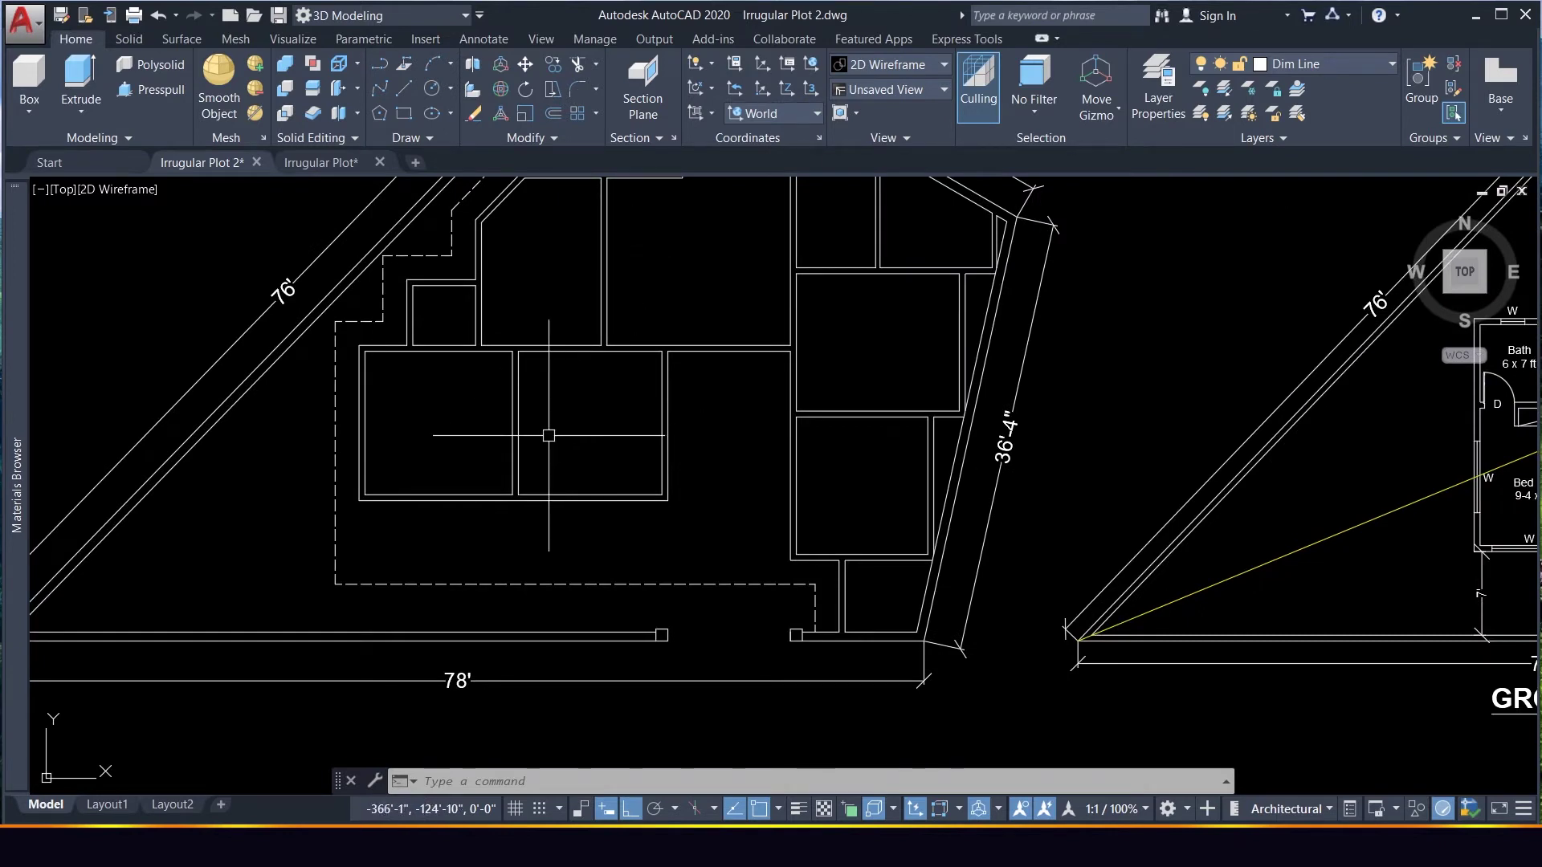
pyautogui.scroll(2, 425, 277)
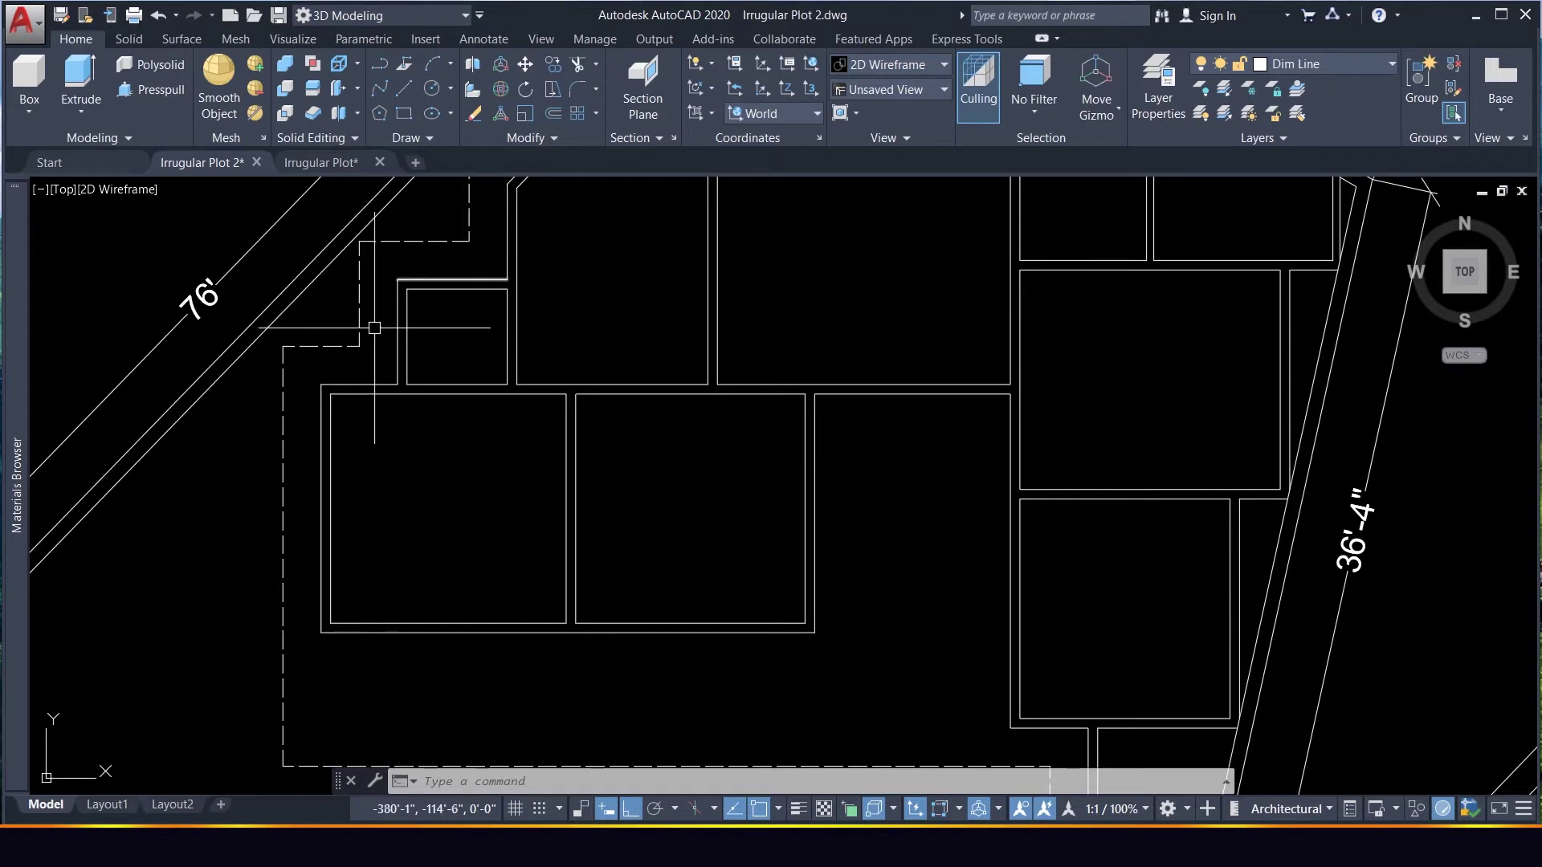
pyautogui.scroll(-2, 549, 514)
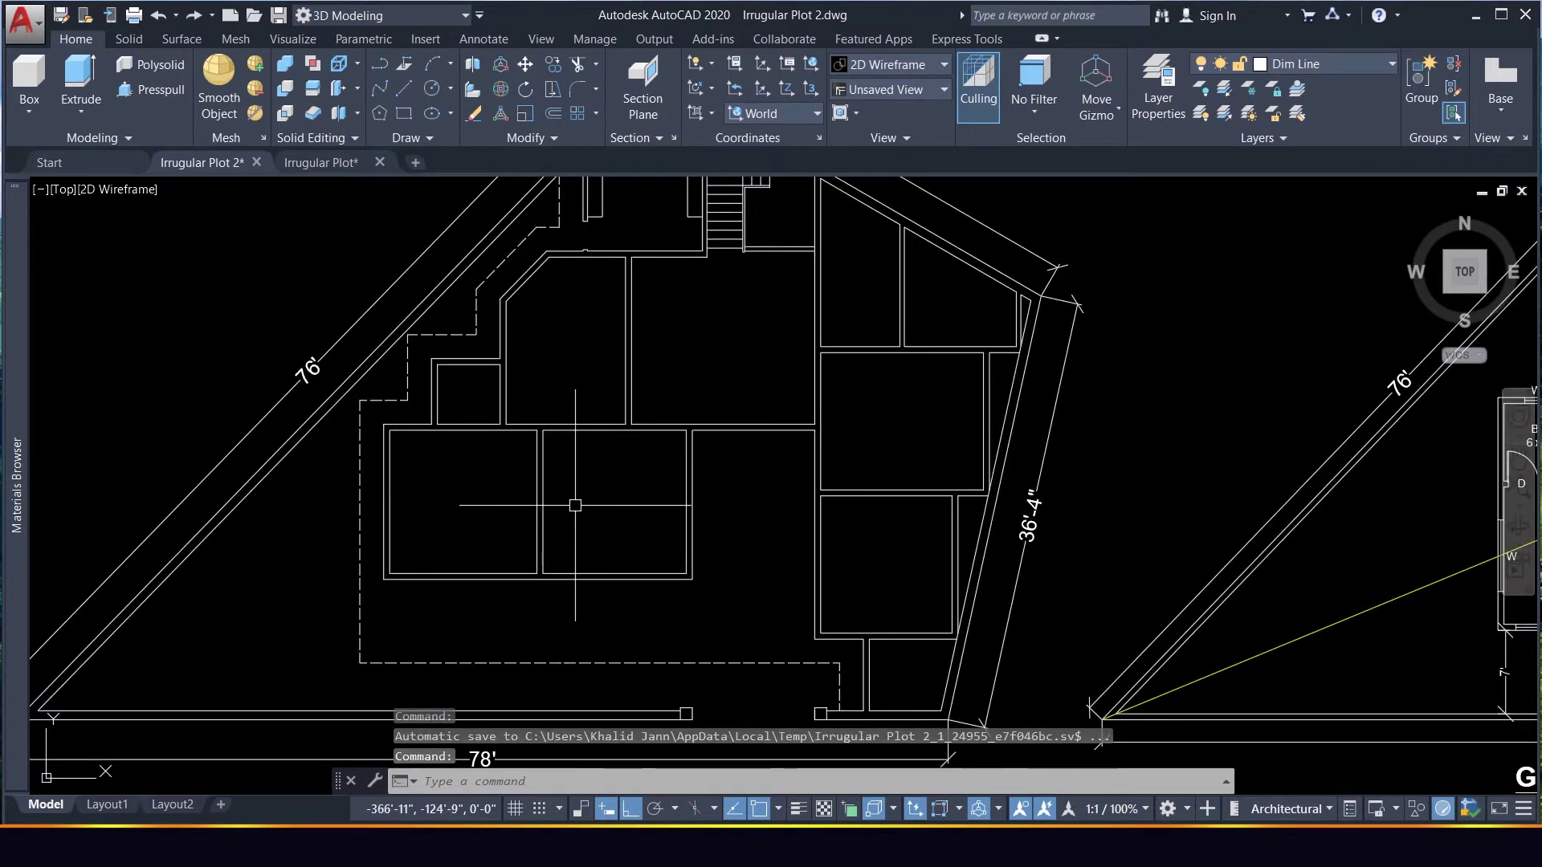
pyautogui.scroll(2, 570, 506)
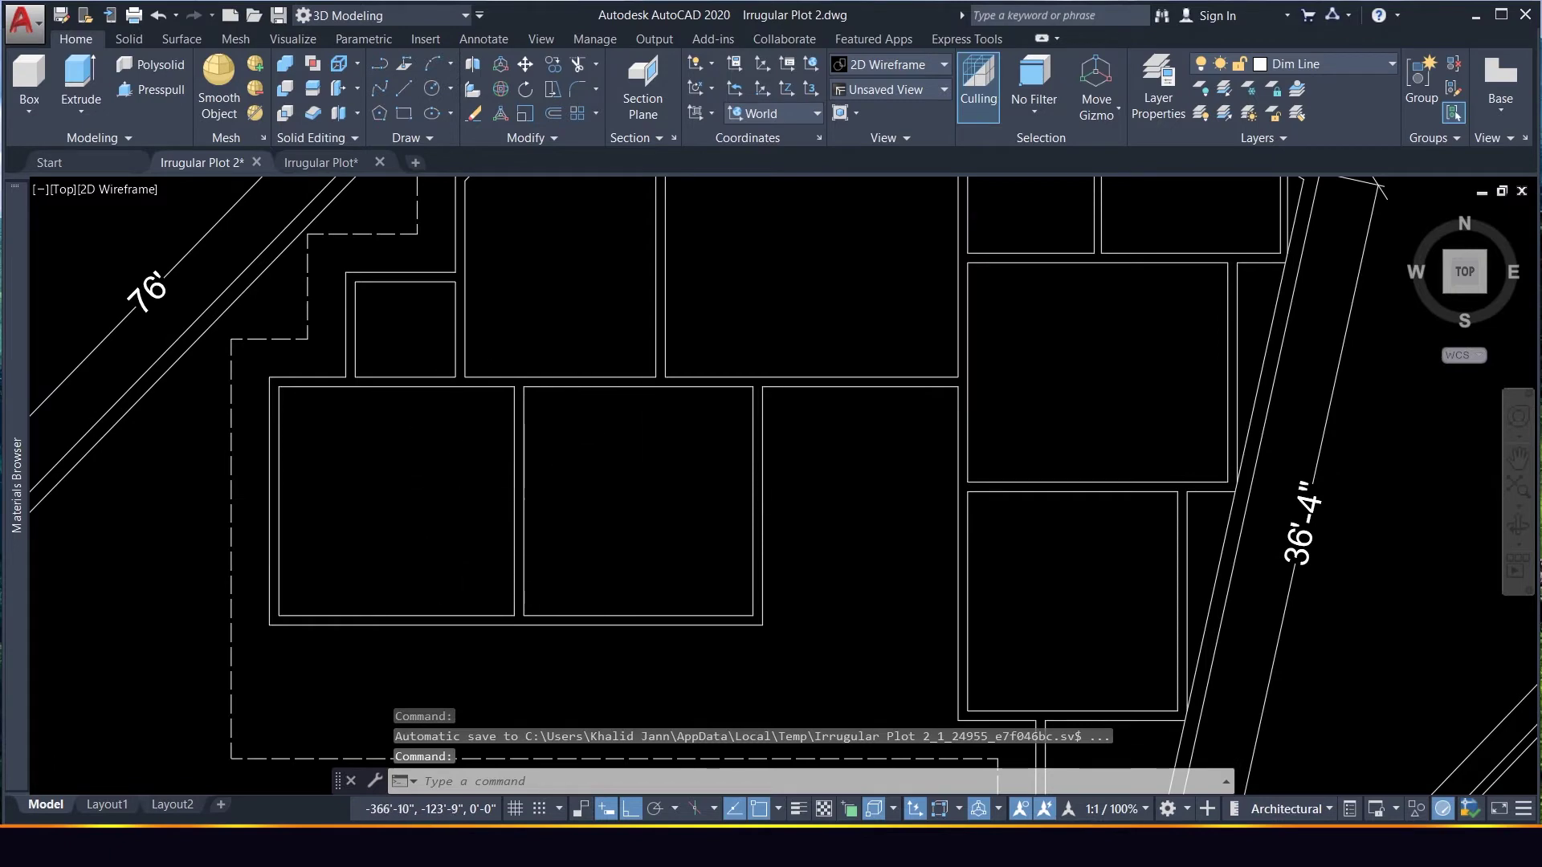
pyautogui.scroll(-5, 631, 462)
pyautogui.scroll(3, 586, 482)
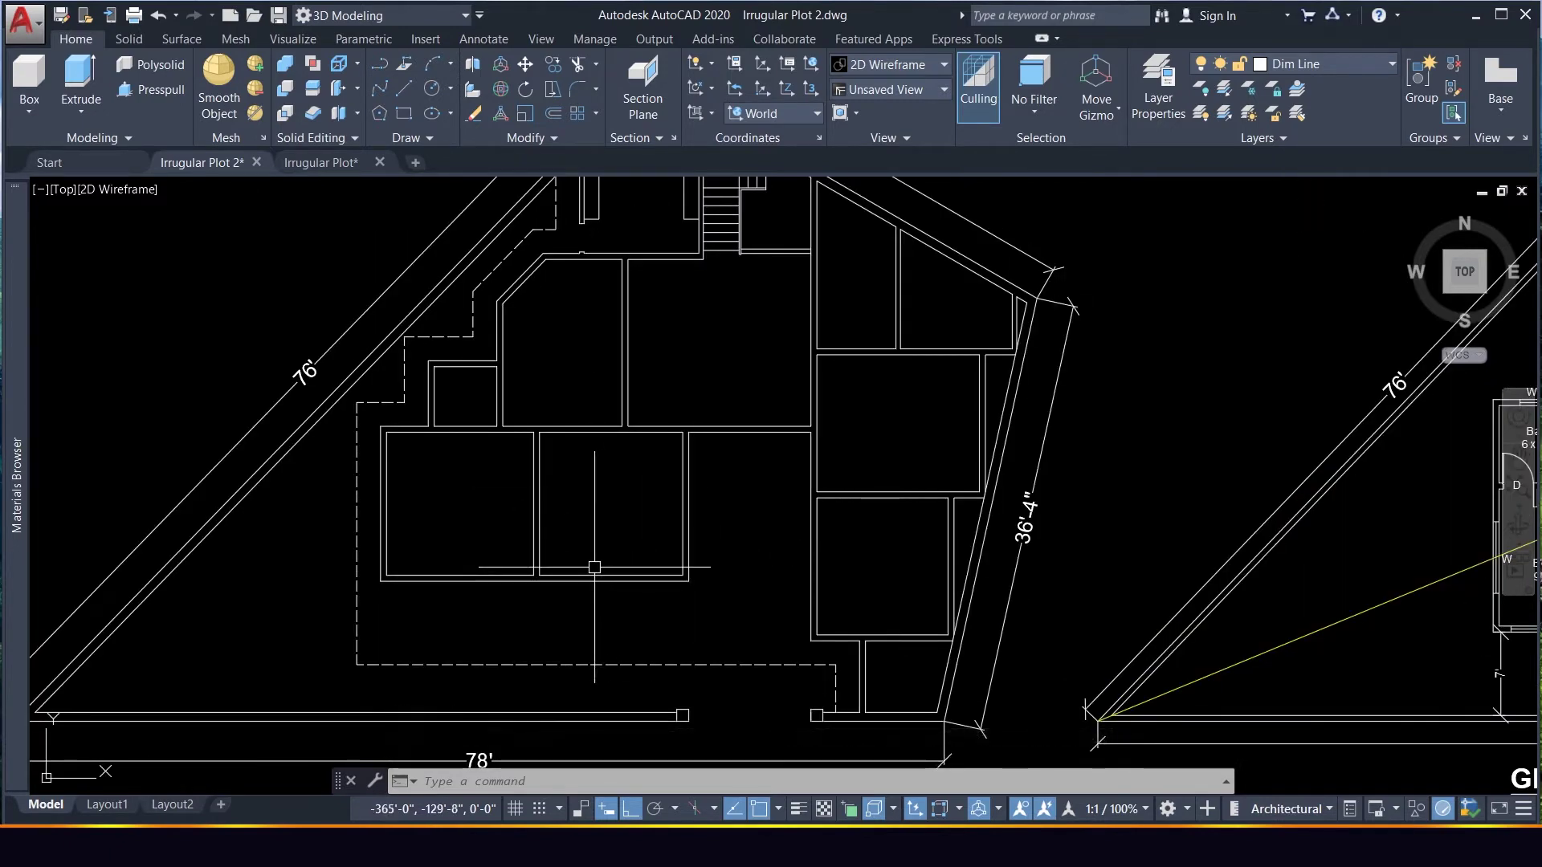
# Draw a short horizontal line from the upper left inner corner of the square room above the front corner room, across its left wall
pyautogui.press('Return')
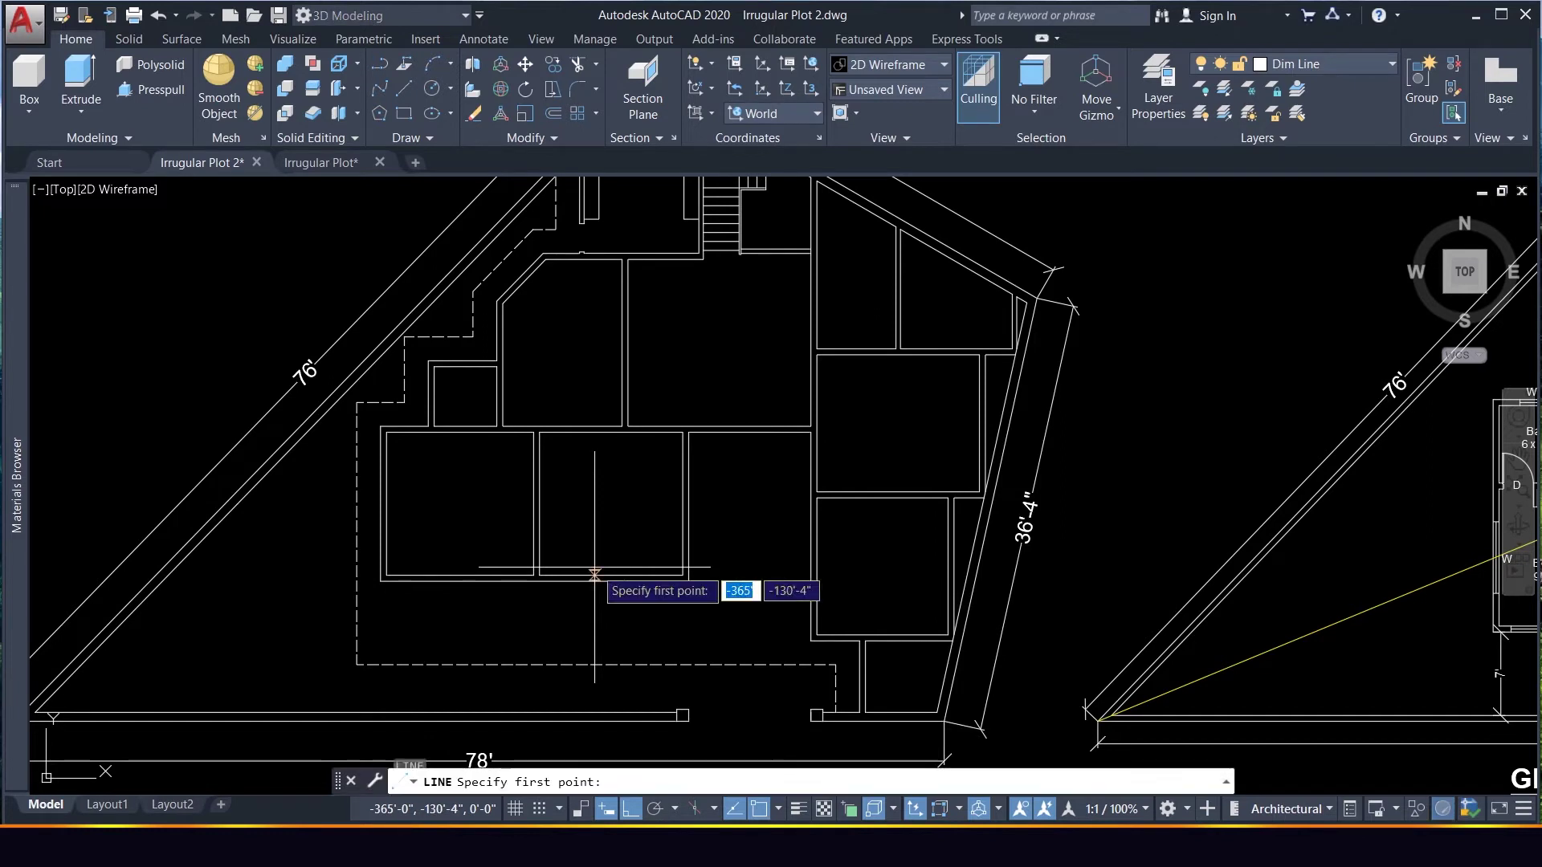
pyautogui.scroll(3, 684, 596)
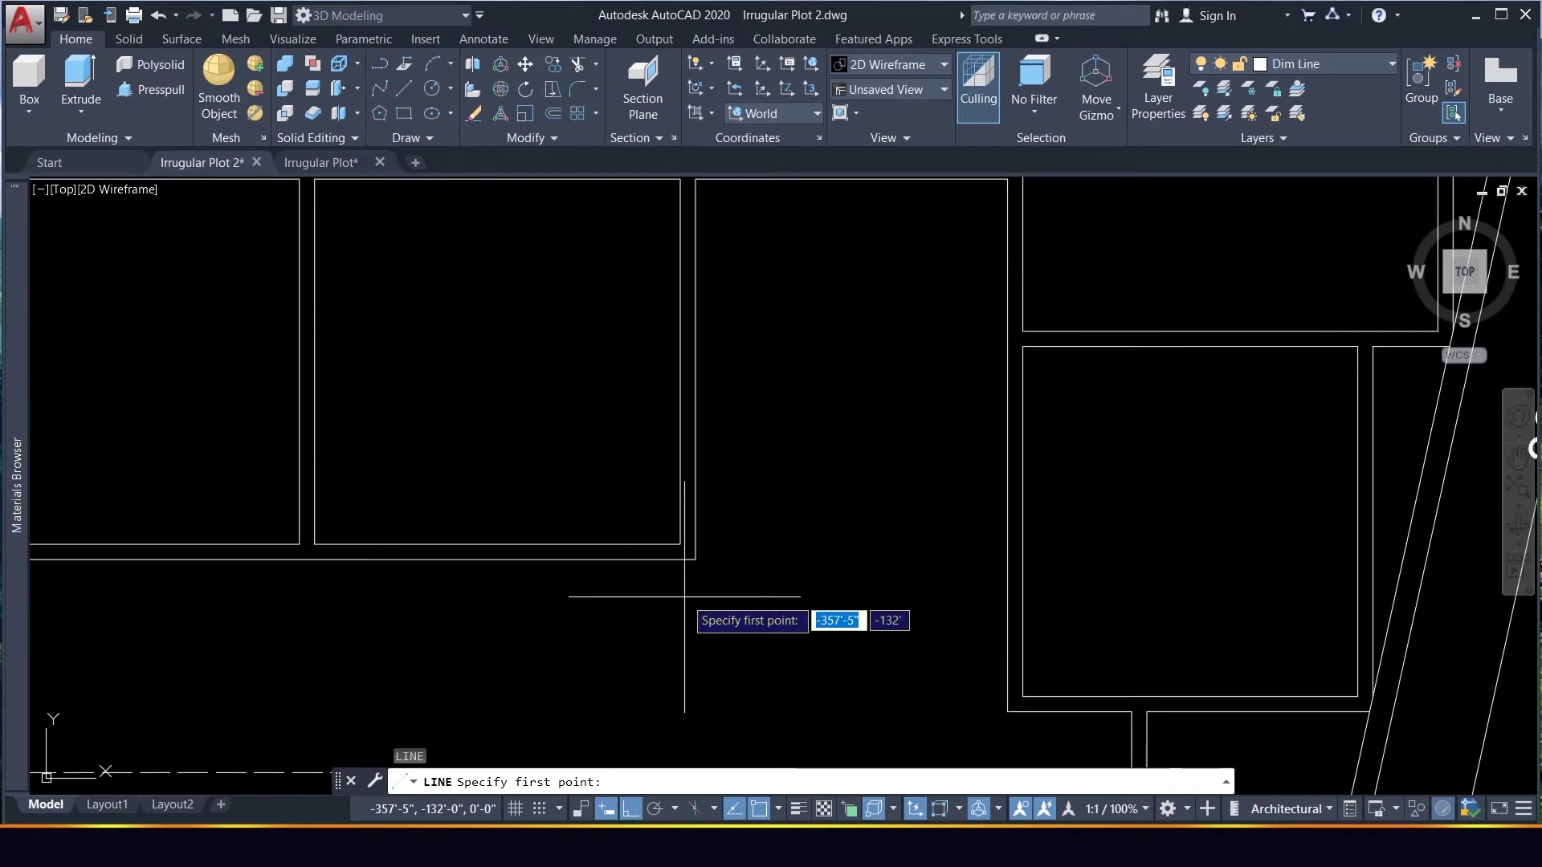
pyautogui.scroll(-5, 652, 586)
pyautogui.scroll(5, 795, 635)
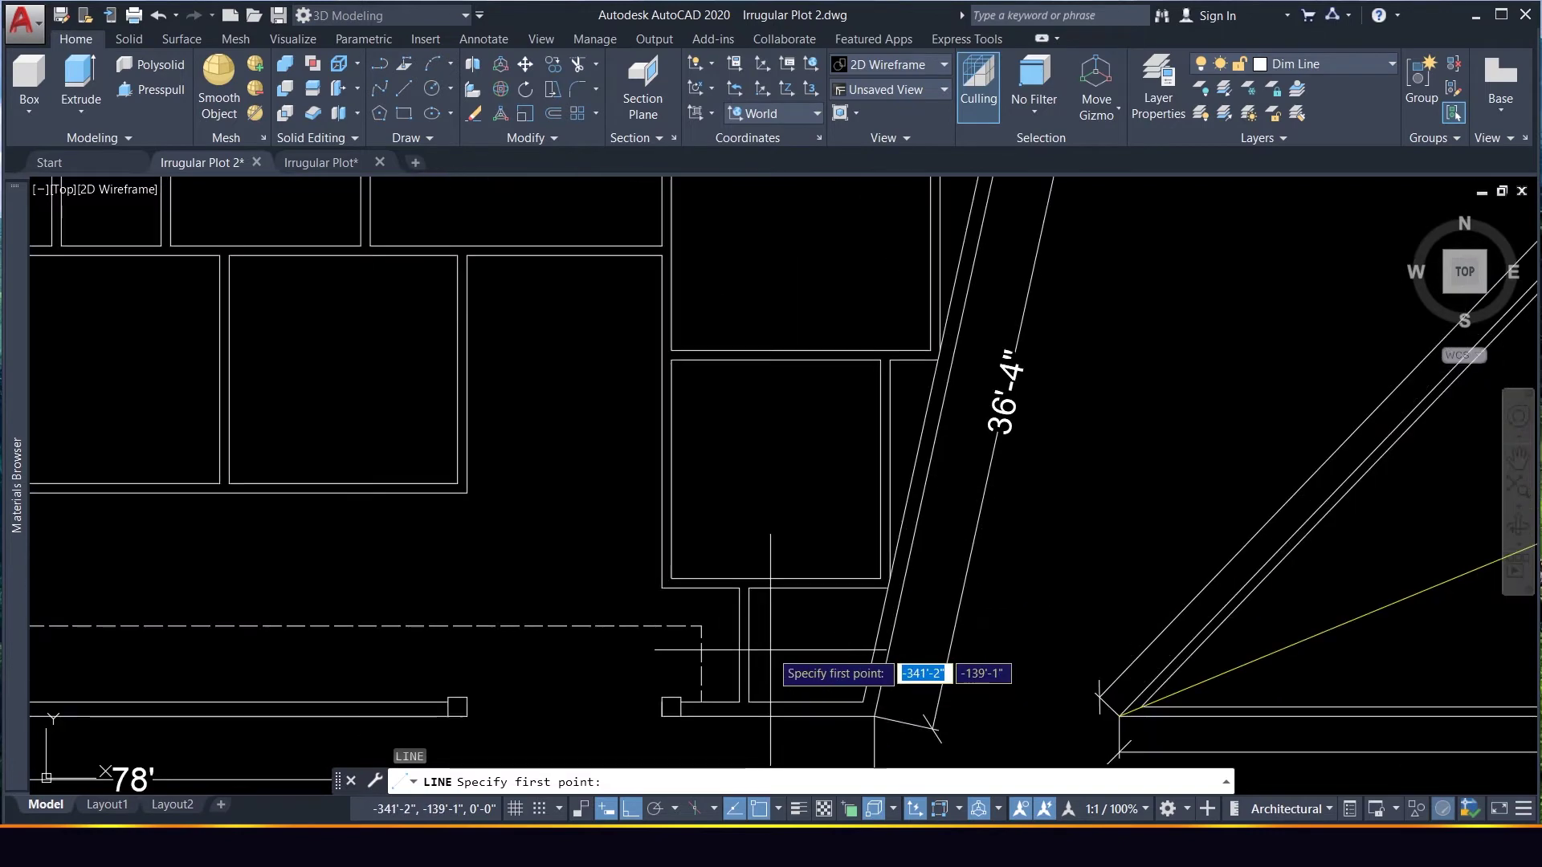
pyautogui.scroll(-4, 770, 651)
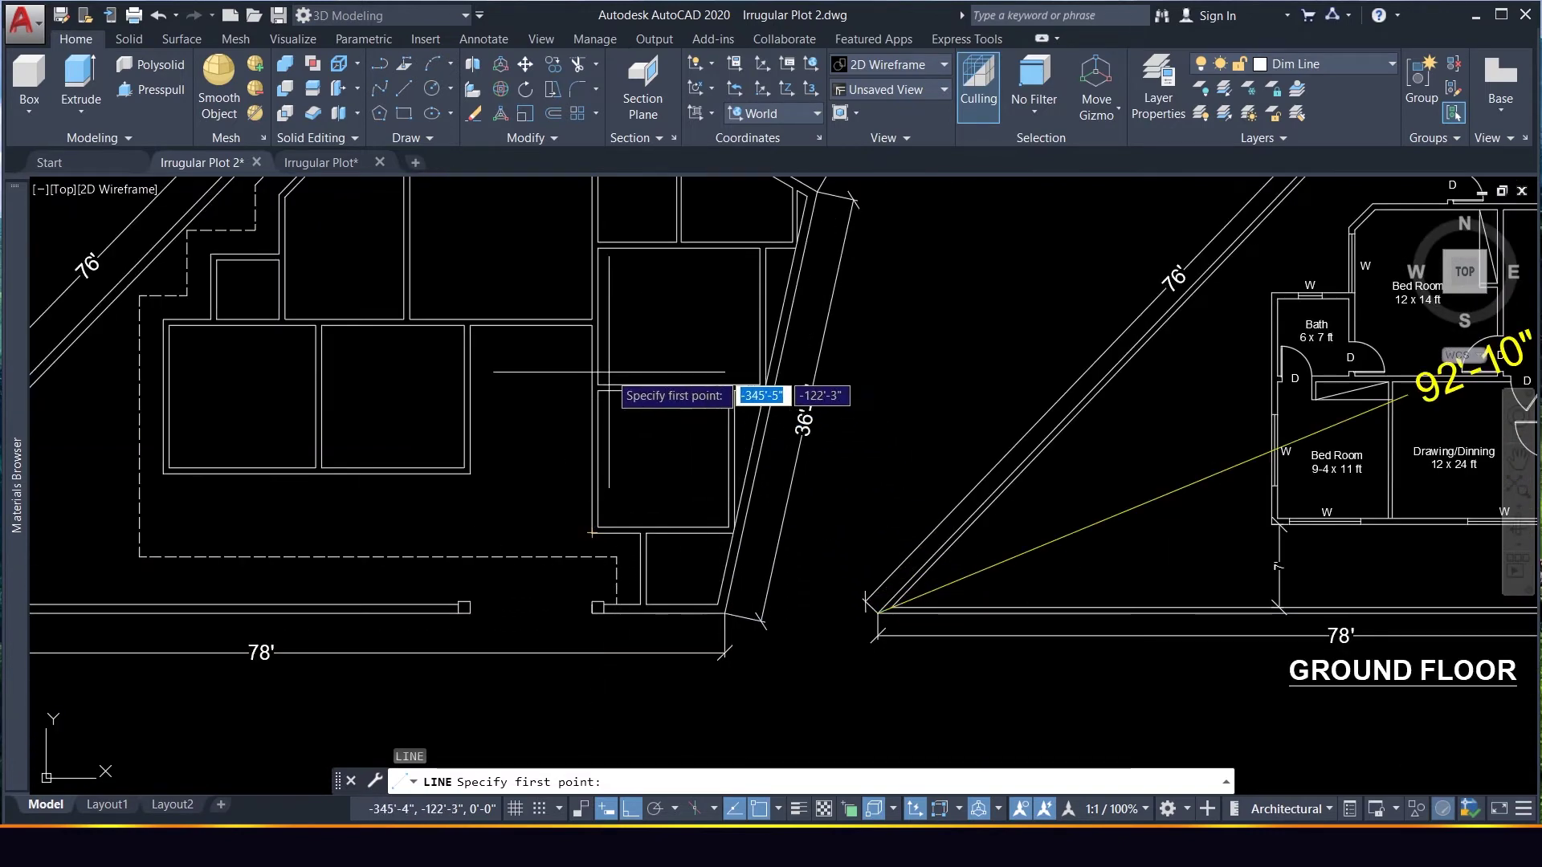
pyautogui.scroll(4, 609, 371)
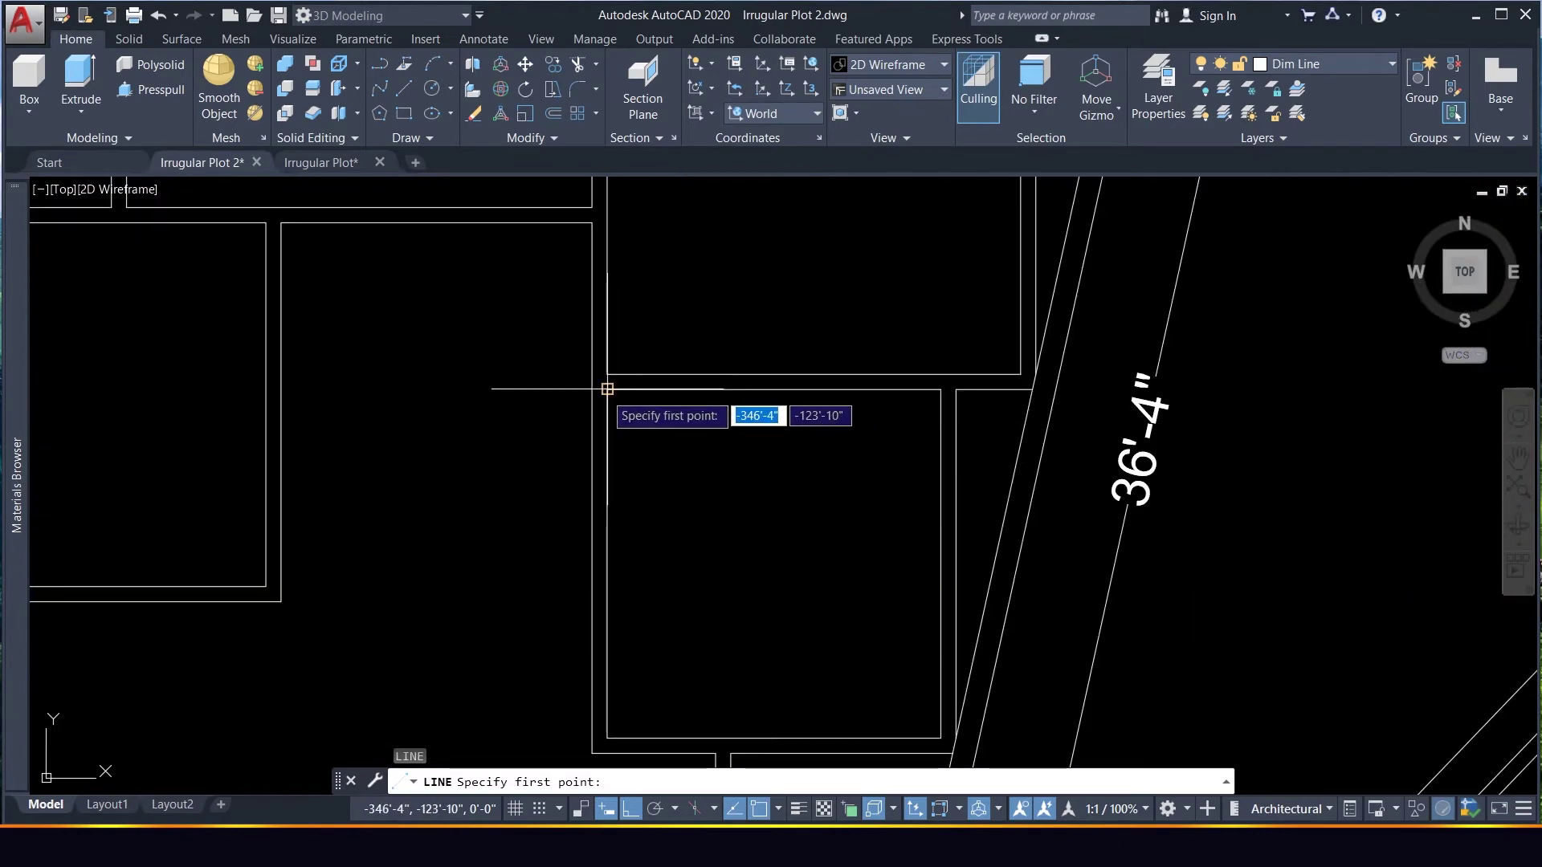
pyautogui.click(525, 389)
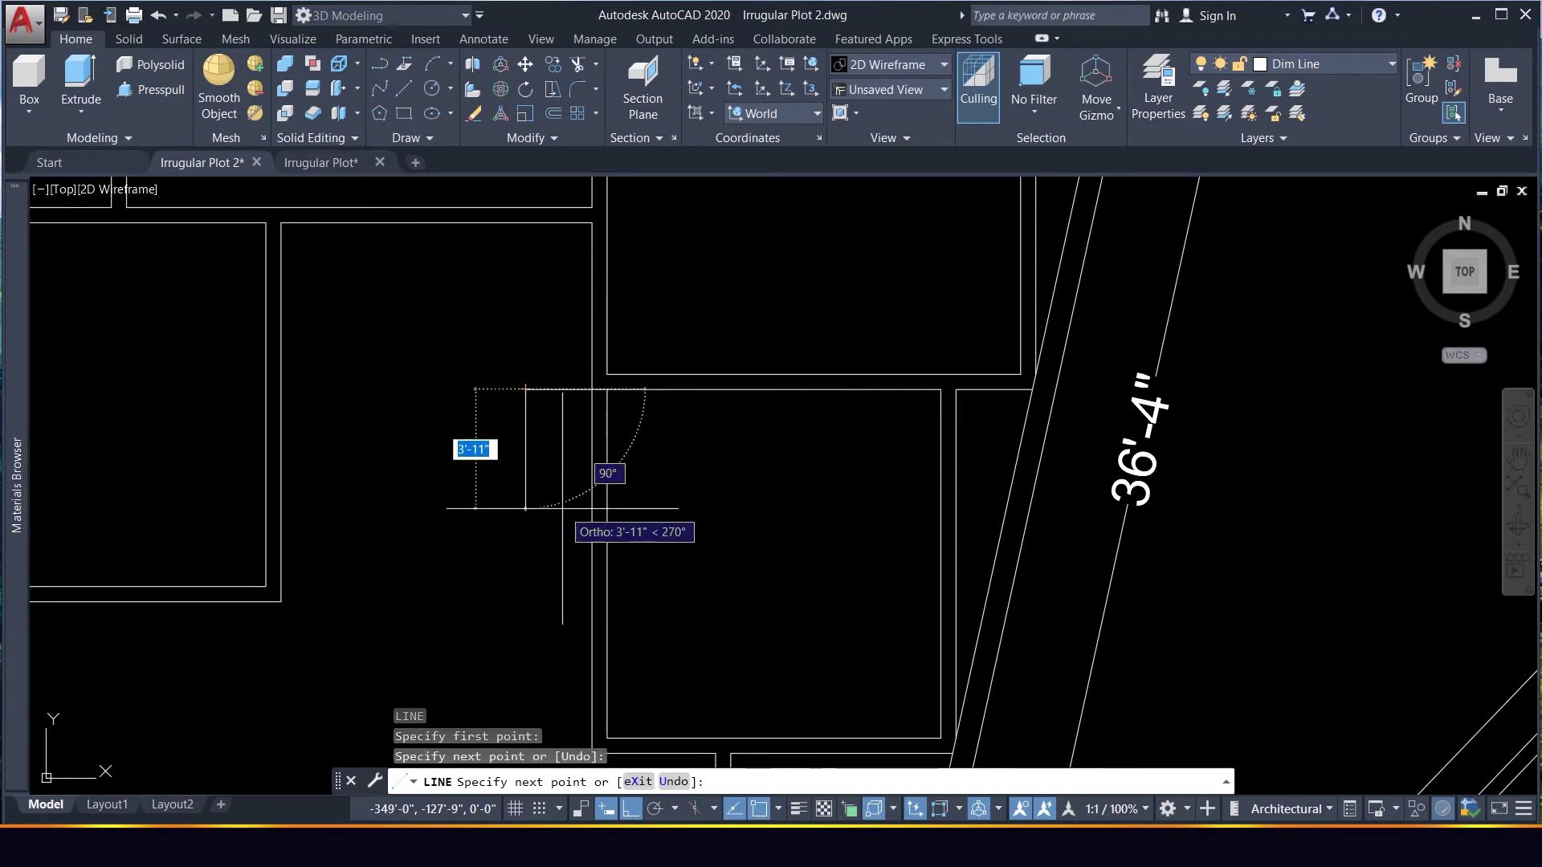
pyautogui.press('Return')
# Move the short line straight down 4.5 inches from the room's inner corner
pyautogui.click(561, 464)
pyautogui.click(511, 350)
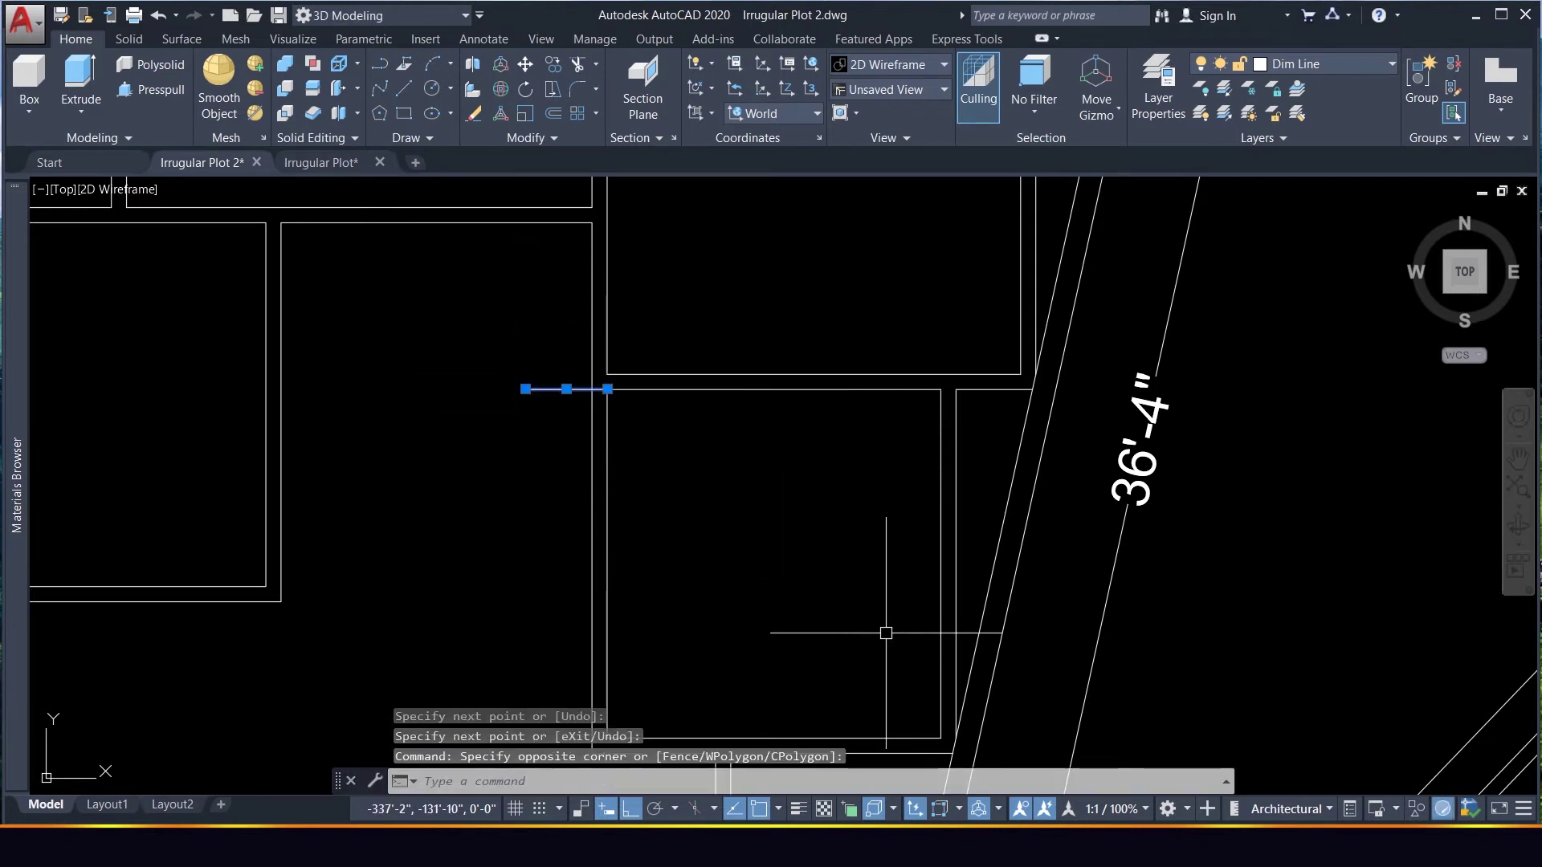
pyautogui.write('m')
pyautogui.press('Return')
pyautogui.click(807, 504)
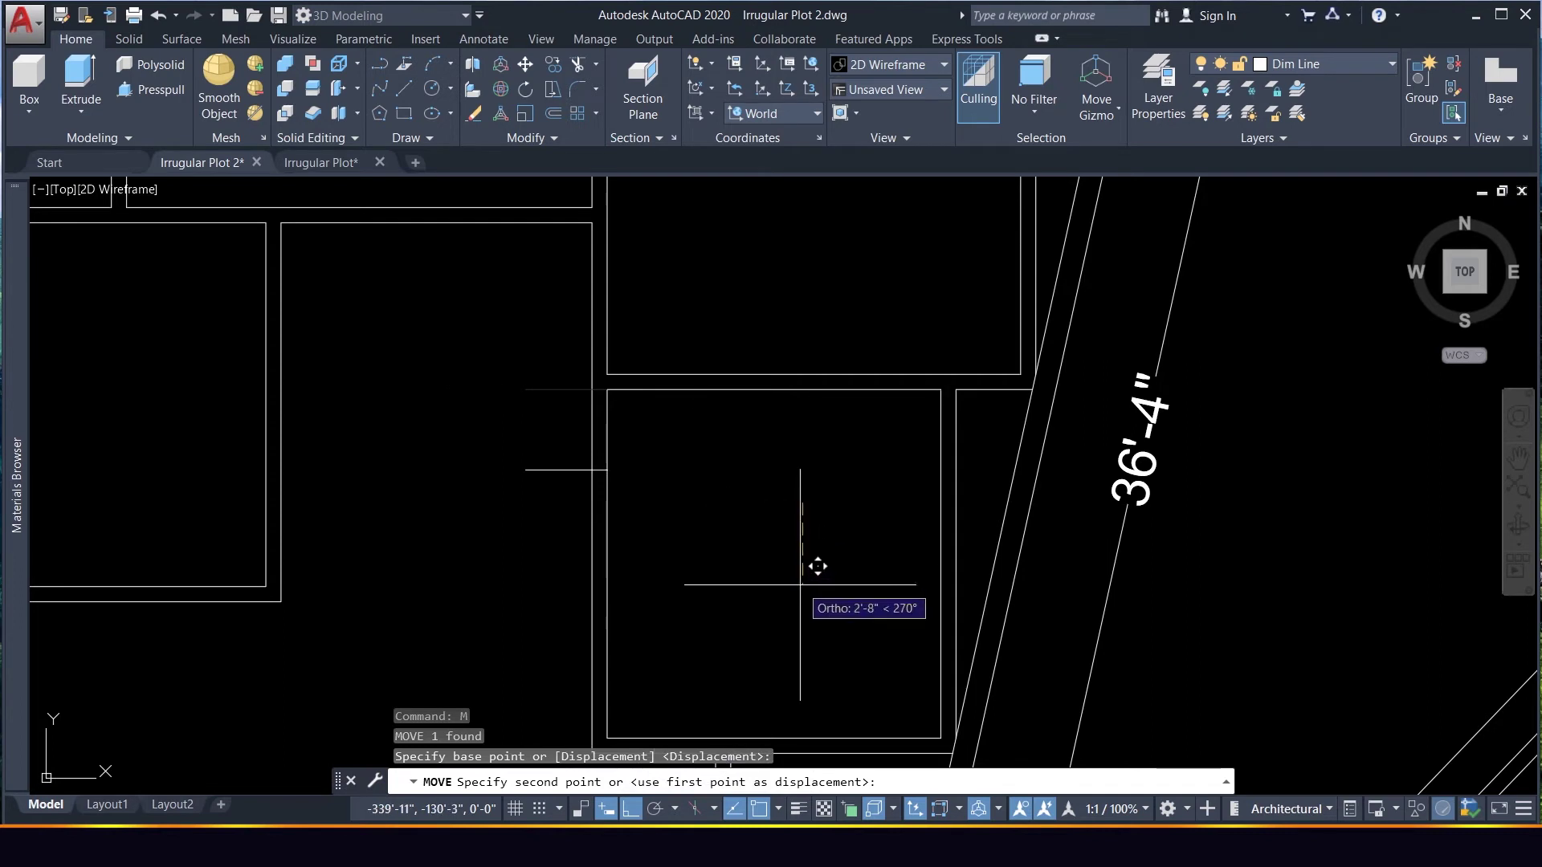
pyautogui.write('4.5')
pyautogui.press('Return')
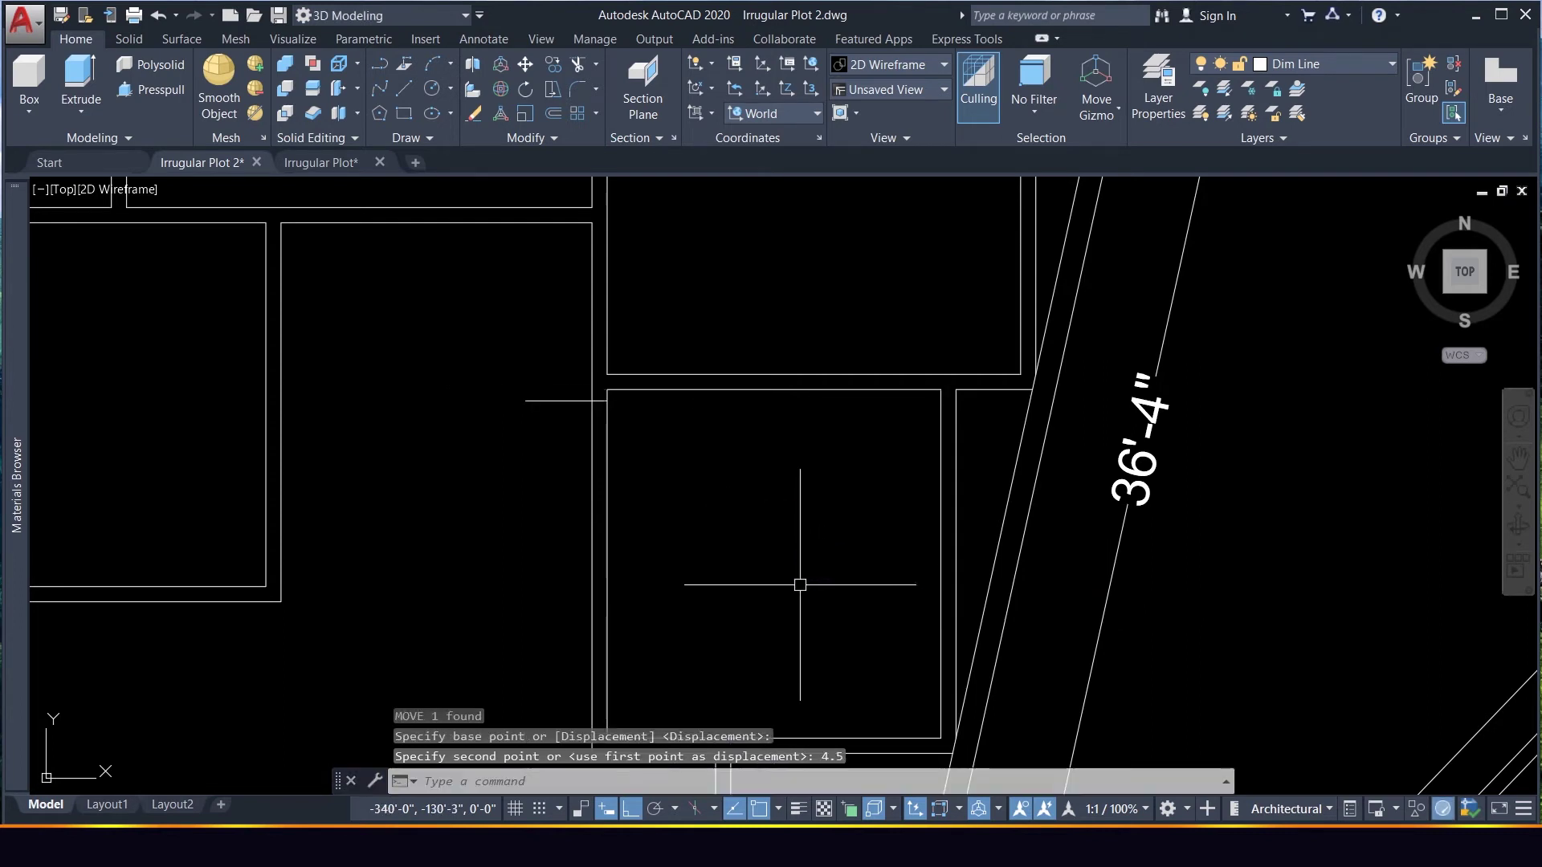
# Offset the short line 36 inches downward to mark the other side of the opening
pyautogui.click(514, 394)
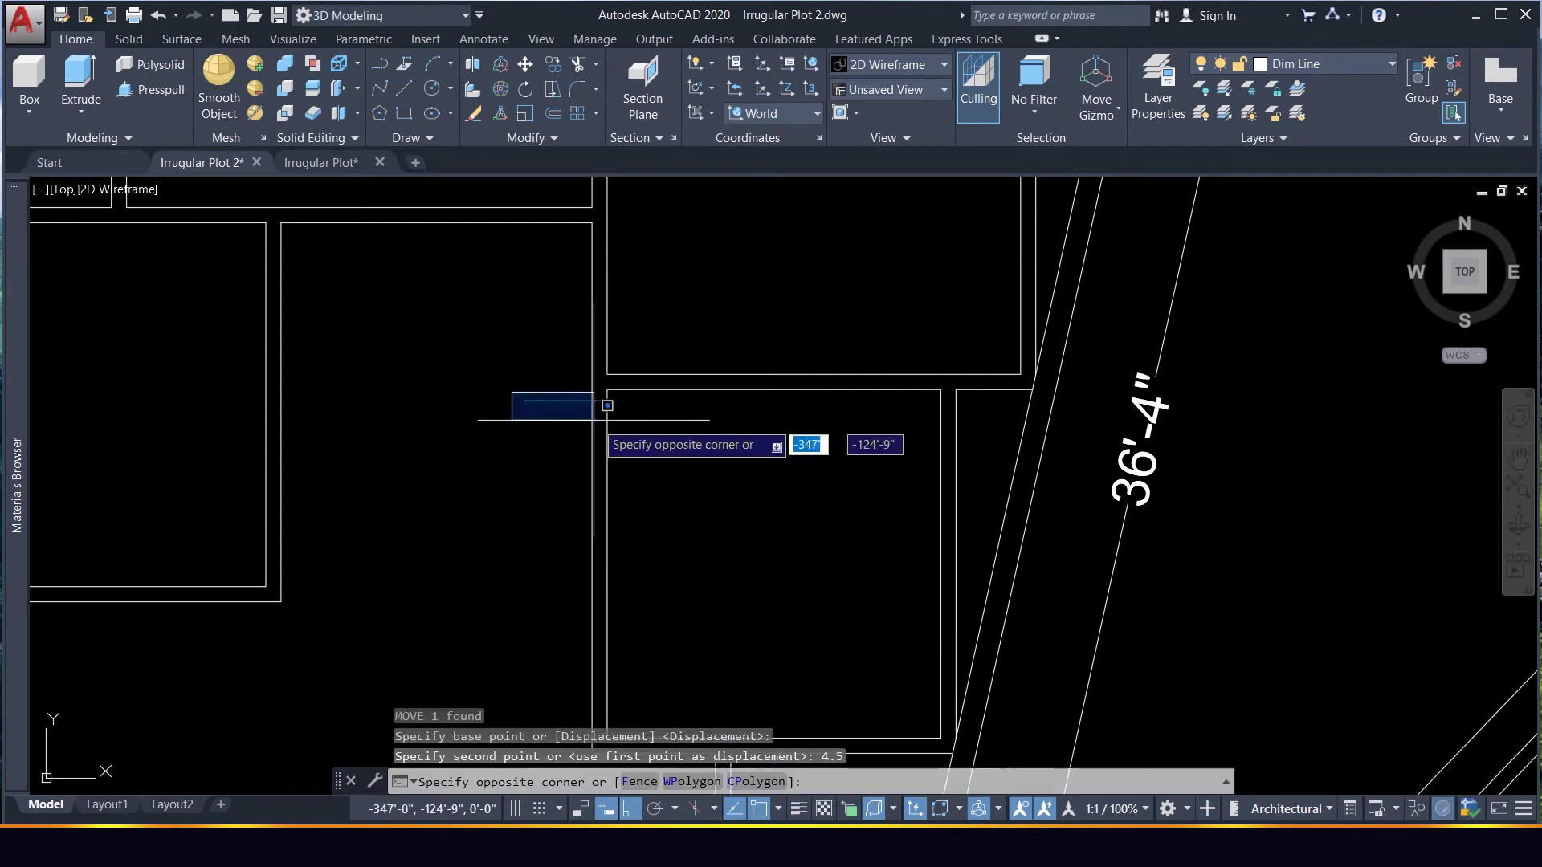
pyautogui.click(682, 458)
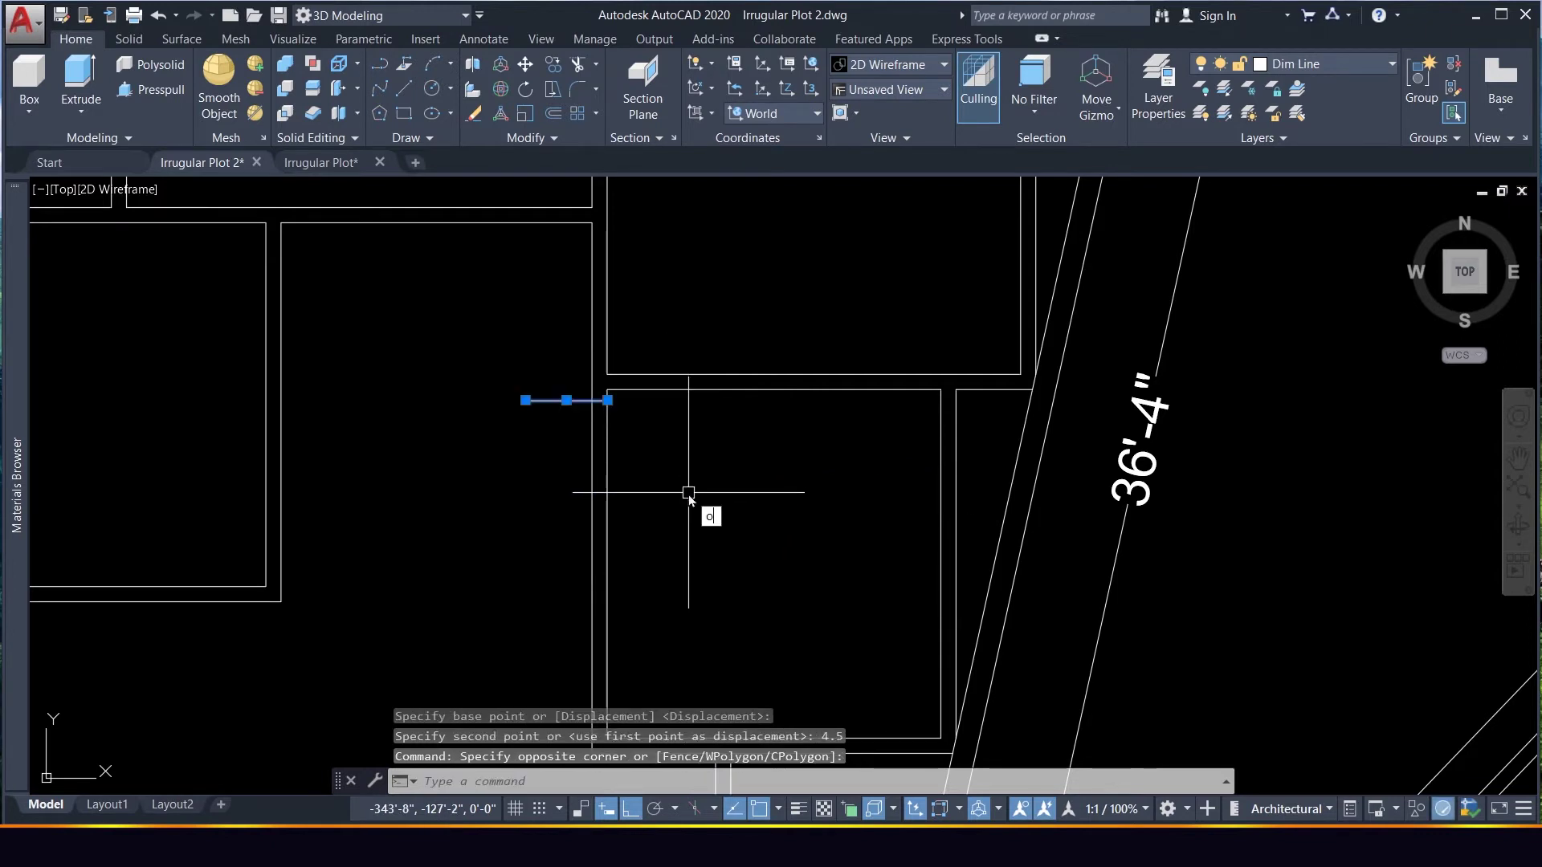
pyautogui.write('o')
pyautogui.press('Return')
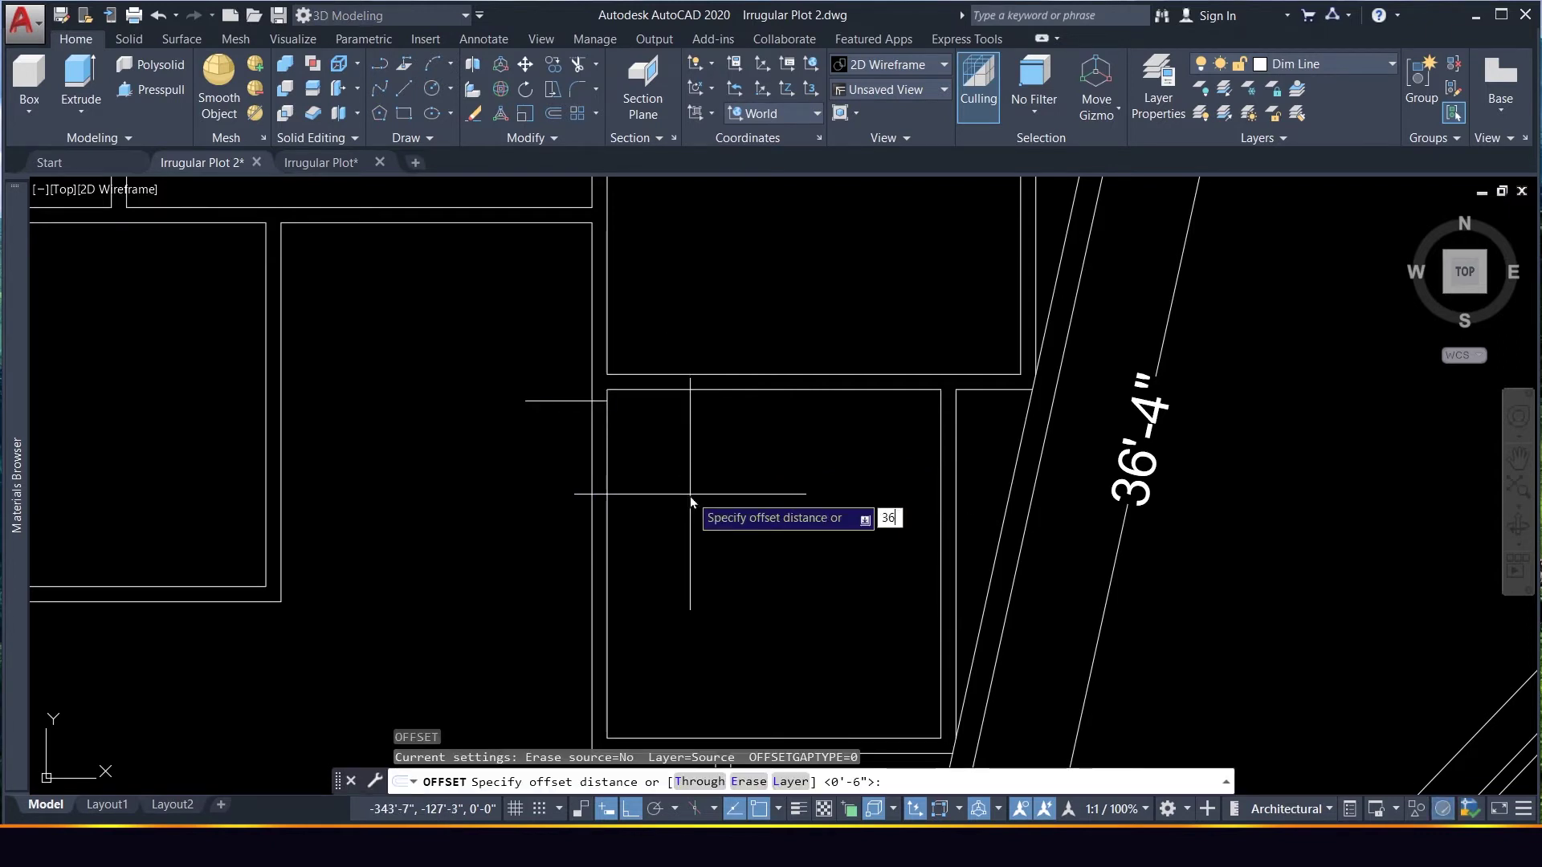
pyautogui.press('Return')
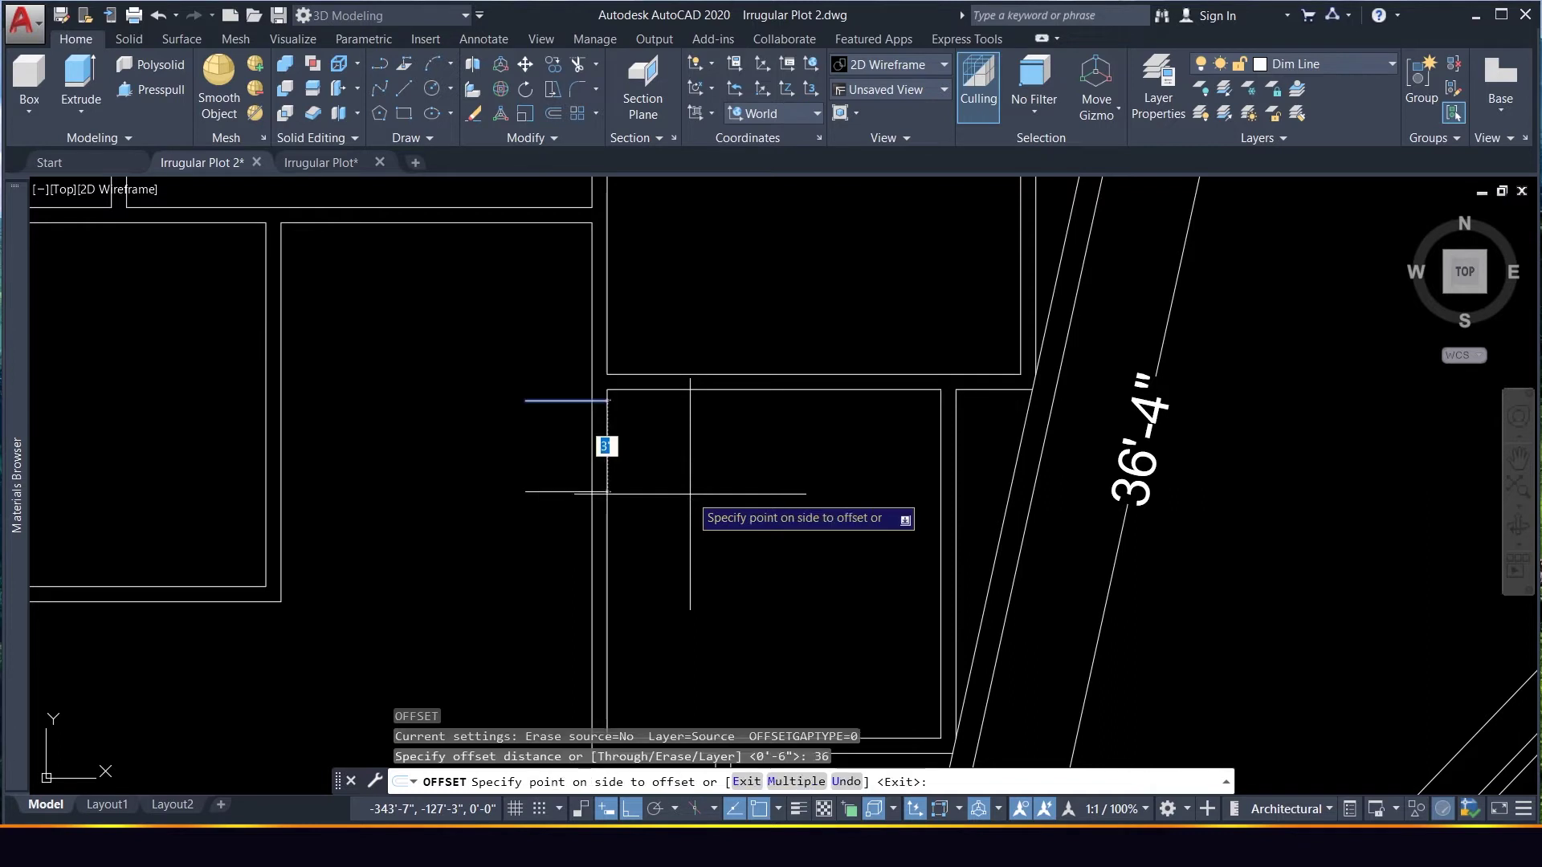
pyautogui.click(722, 550)
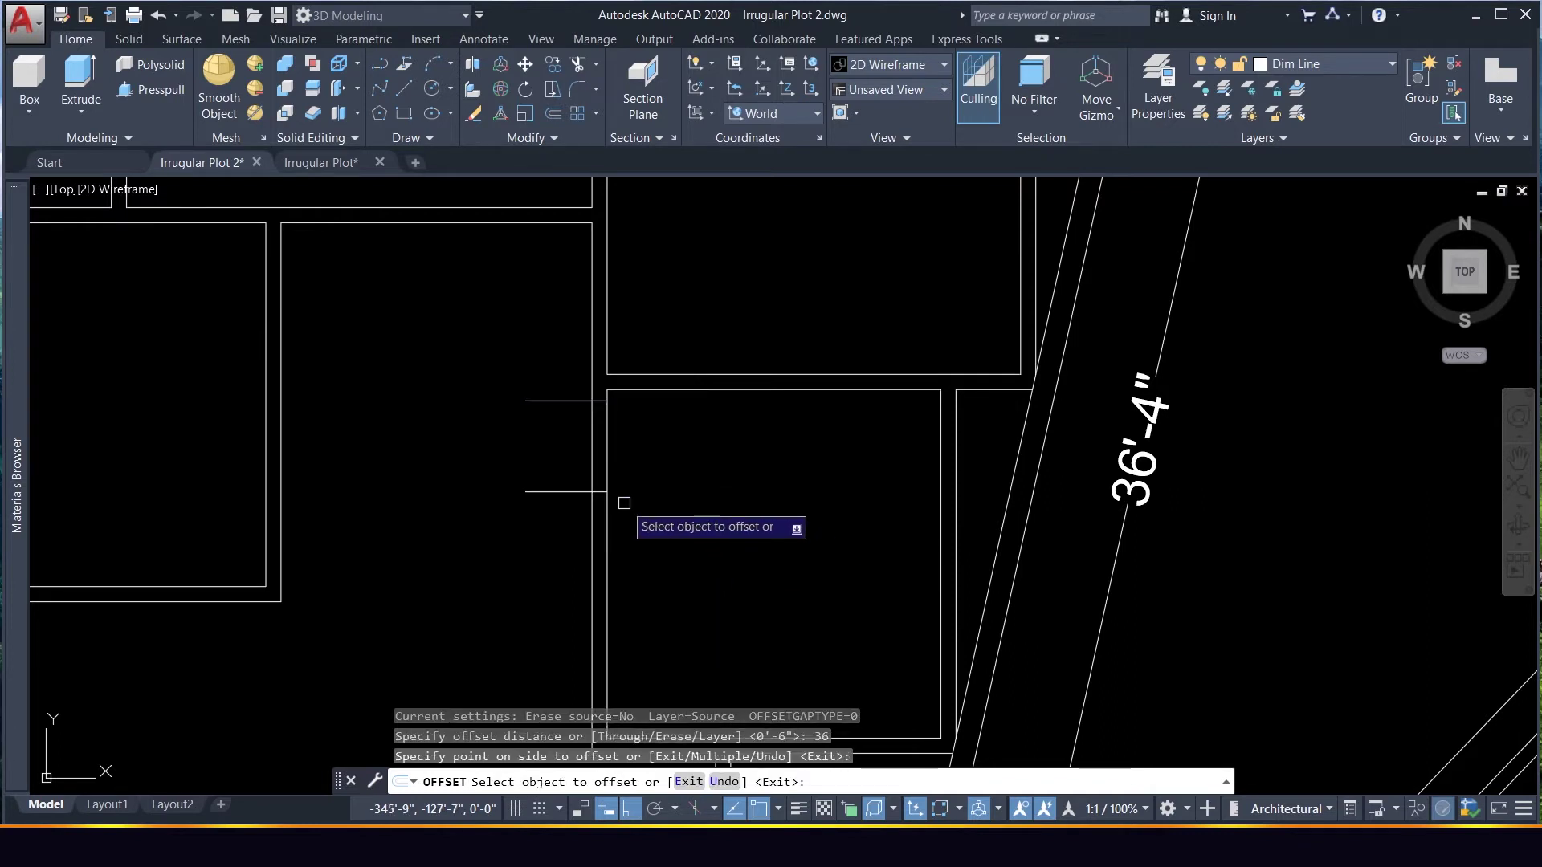
pyautogui.press('Escape')
# Trim the overhanging line ends and the wall lines between the two marks to cut the opening in the room's left wall
pyautogui.press('Return')
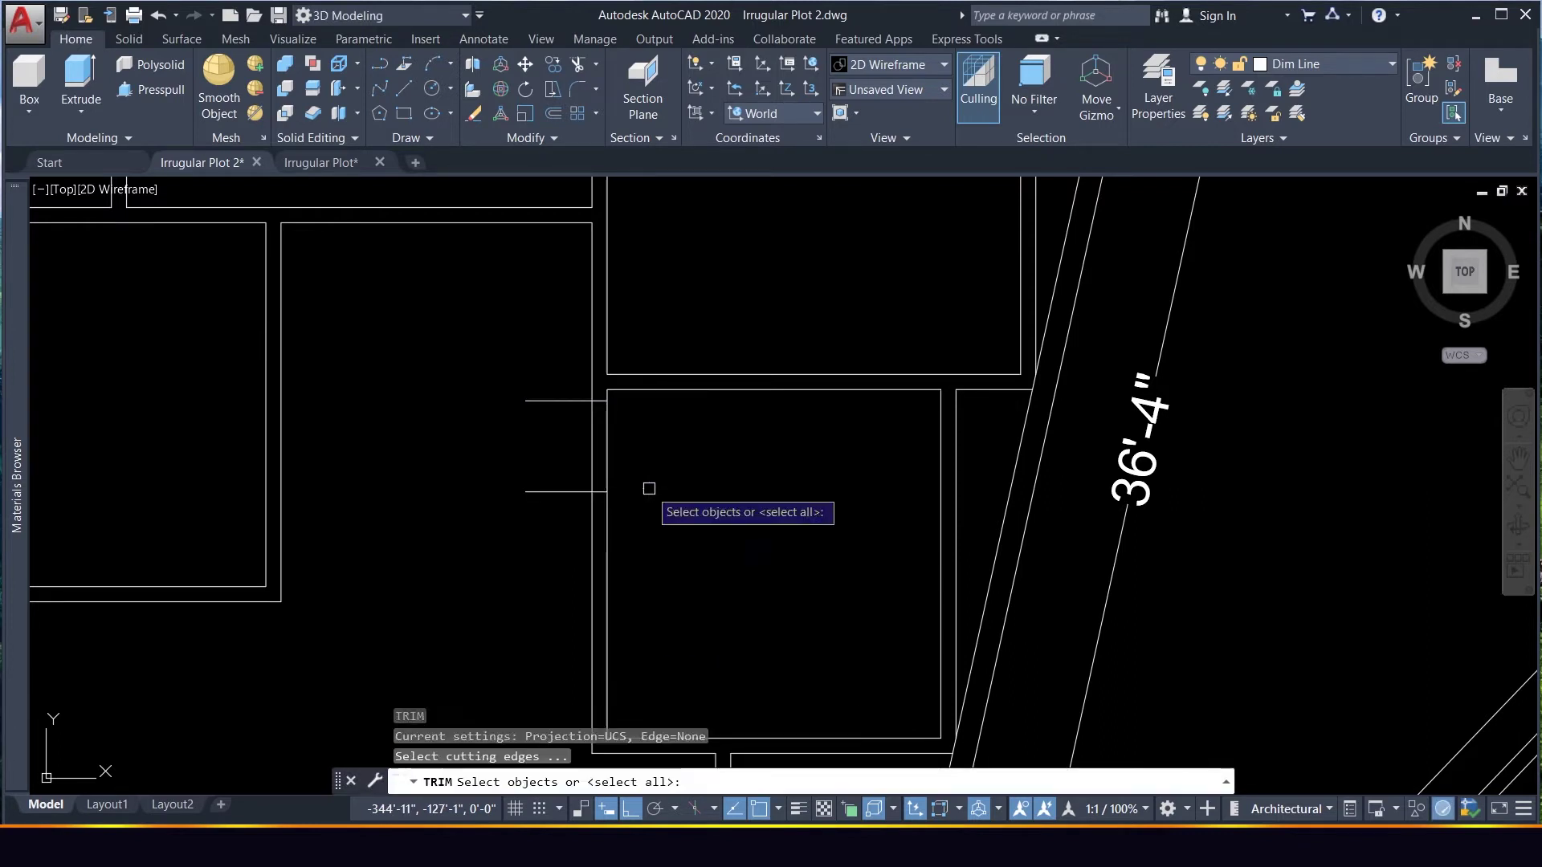
pyautogui.press('Return')
pyautogui.click(571, 530)
pyautogui.click(509, 325)
pyautogui.click(646, 432)
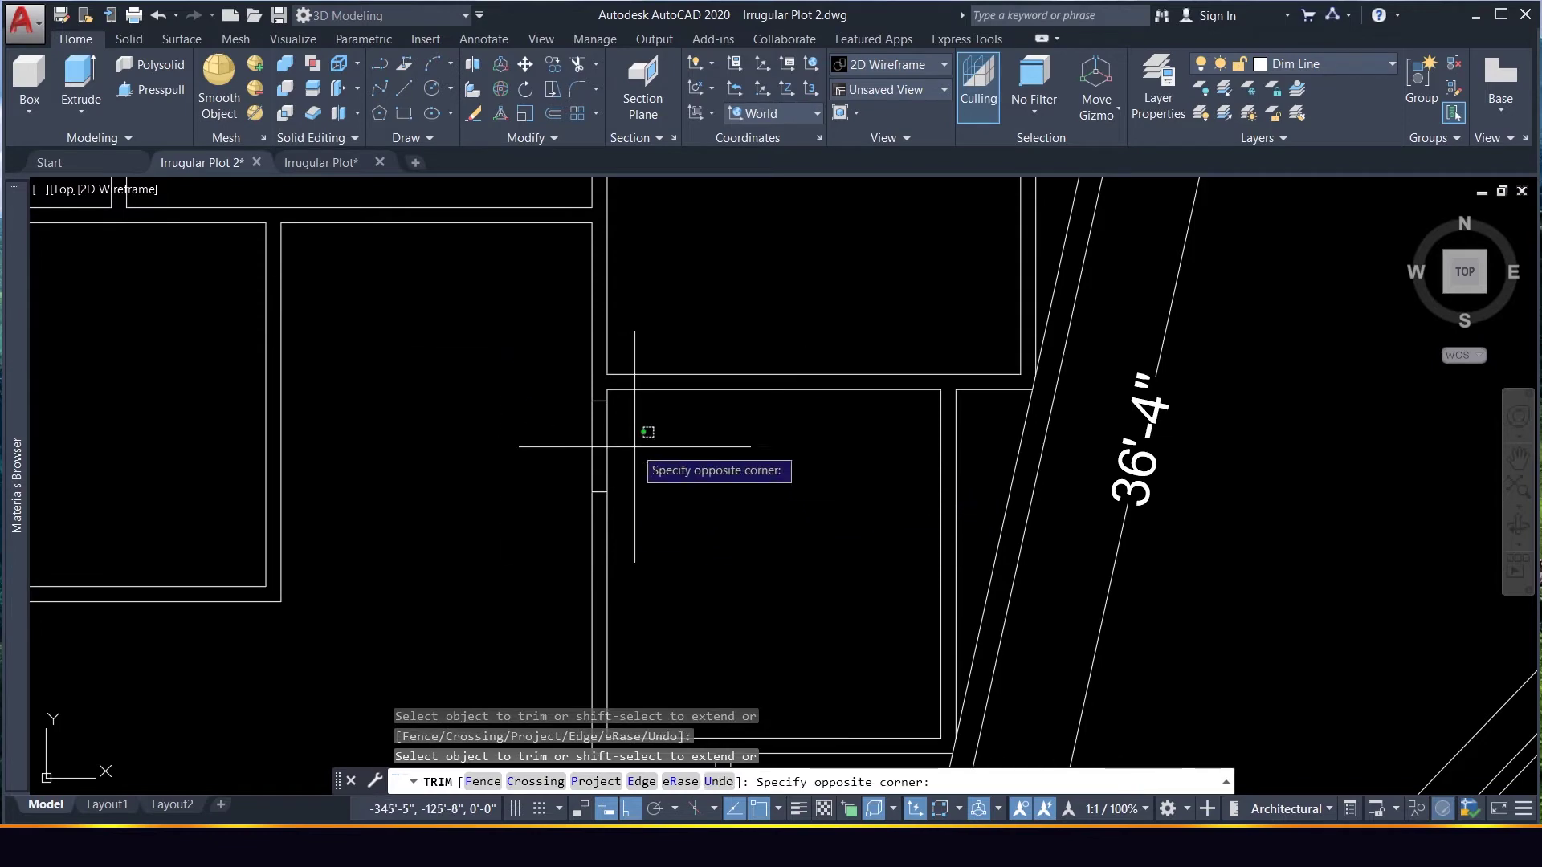
pyautogui.click(521, 430)
pyautogui.scroll(-2, 814, 492)
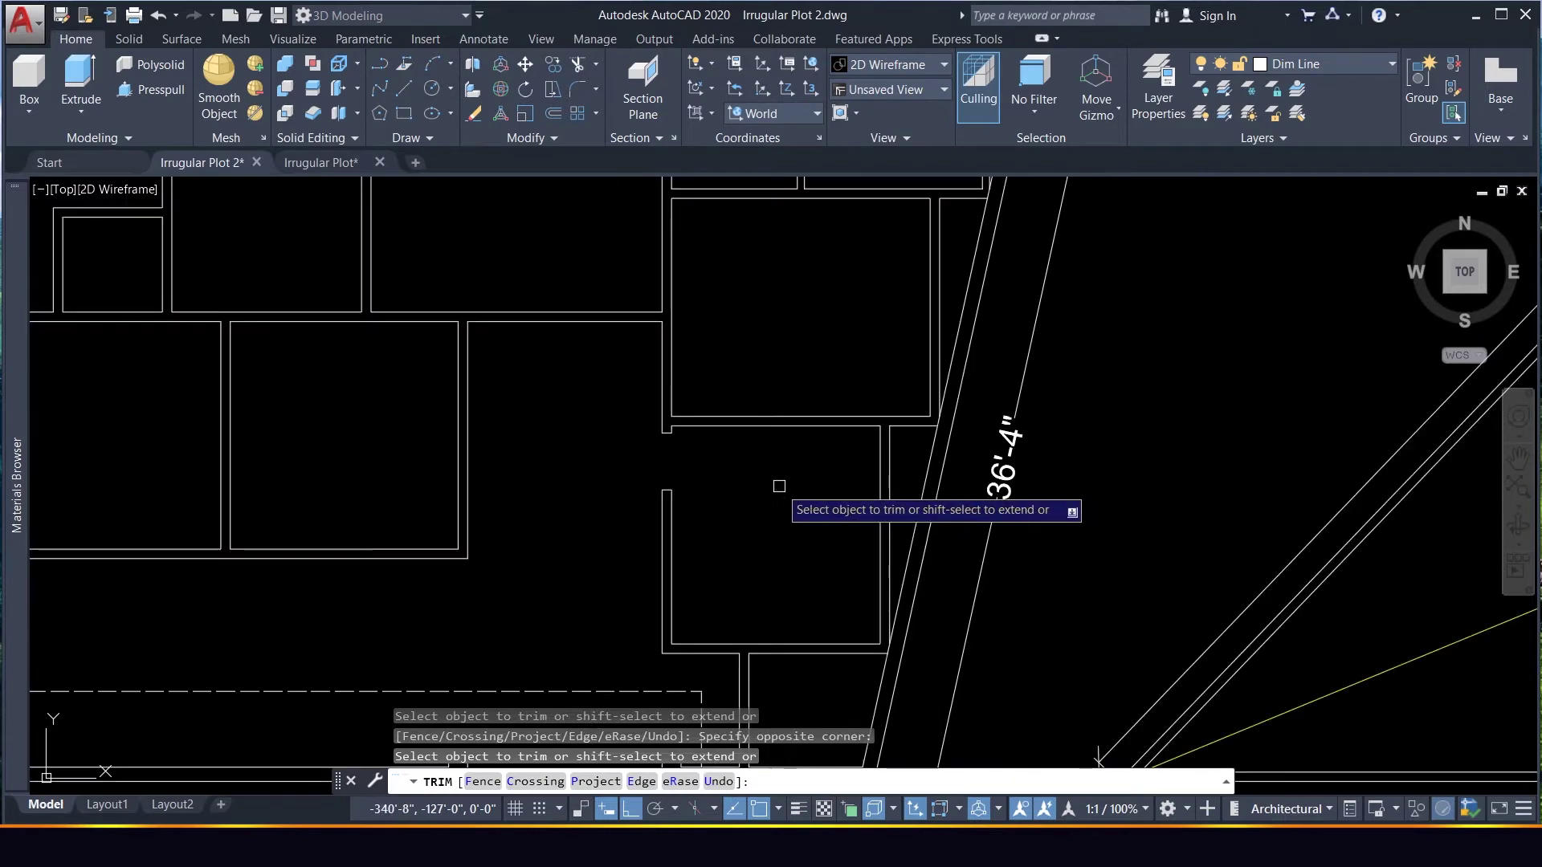
pyautogui.press('Escape')
# Examine the left wall of the room above the new opening against the ground floor plan
pyautogui.scroll(-8, 738, 398)
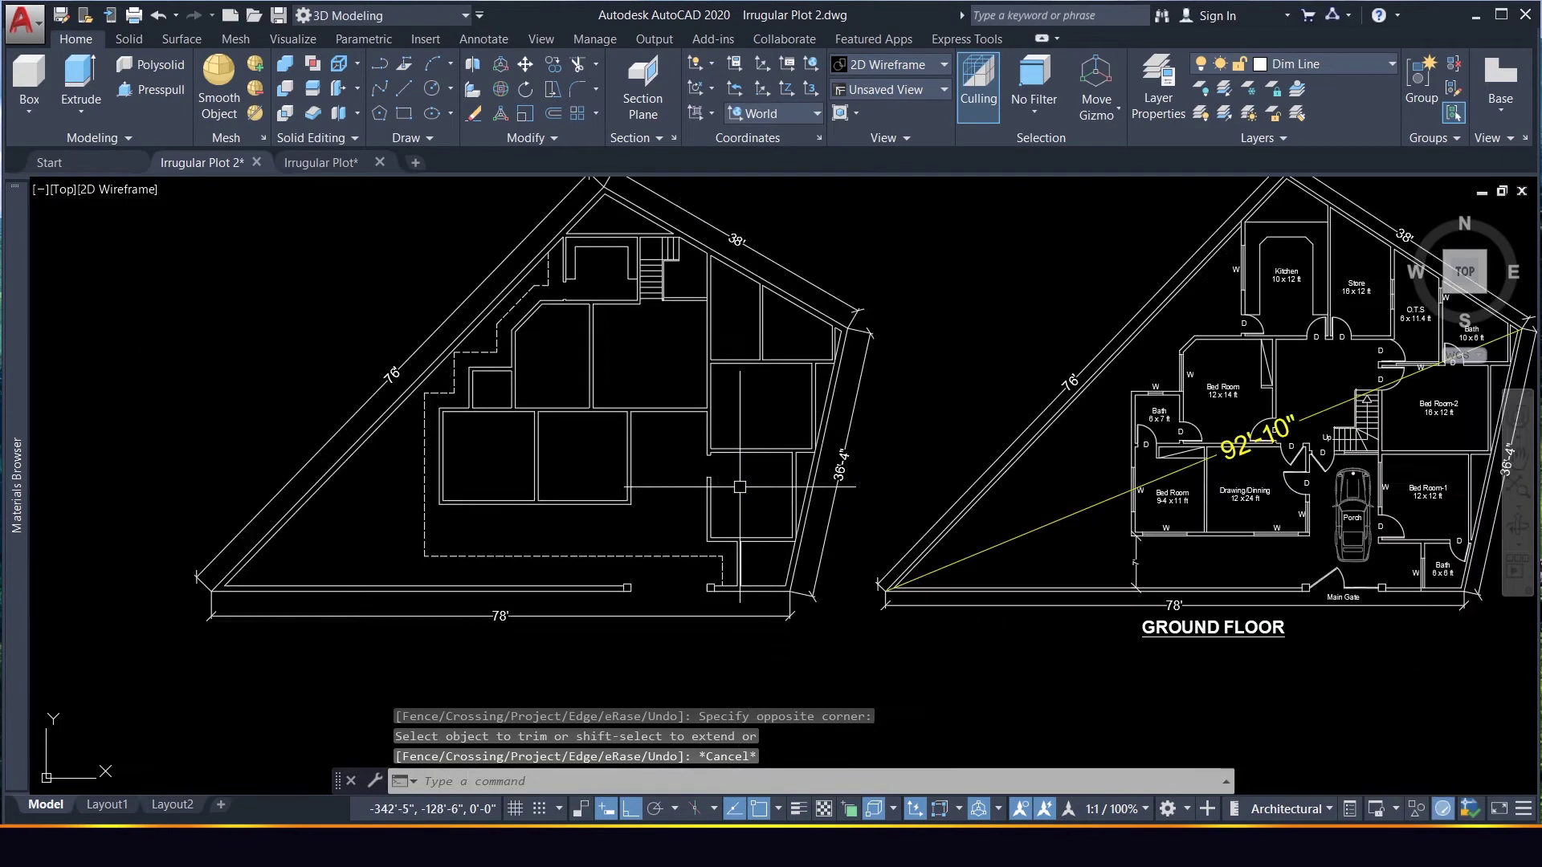
pyautogui.scroll(6, 740, 400)
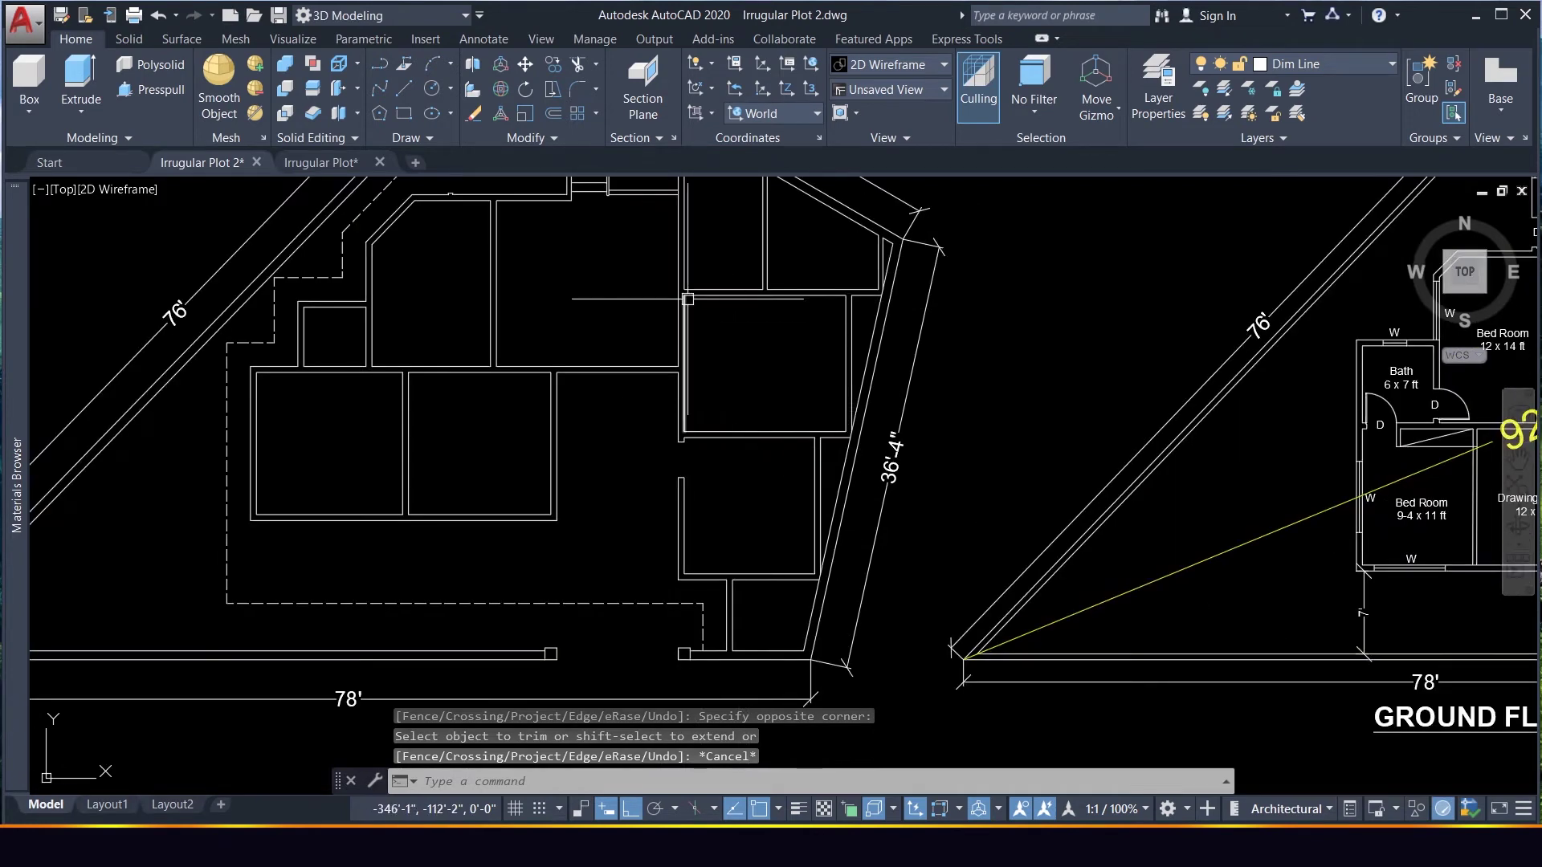
pyautogui.scroll(4, 689, 302)
pyautogui.scroll(-8, 676, 440)
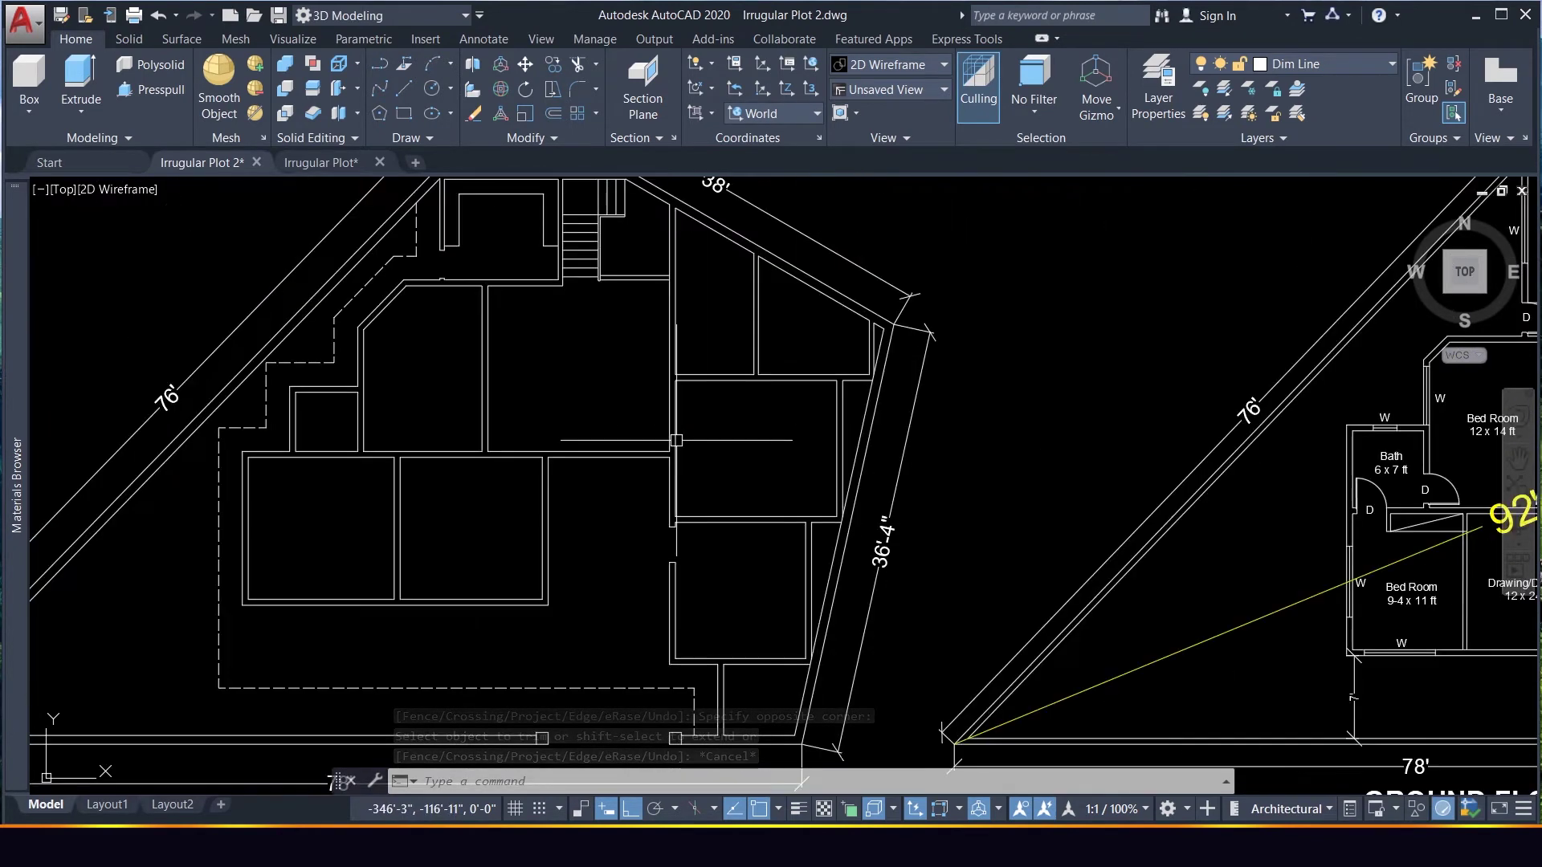
pyautogui.scroll(6, 671, 457)
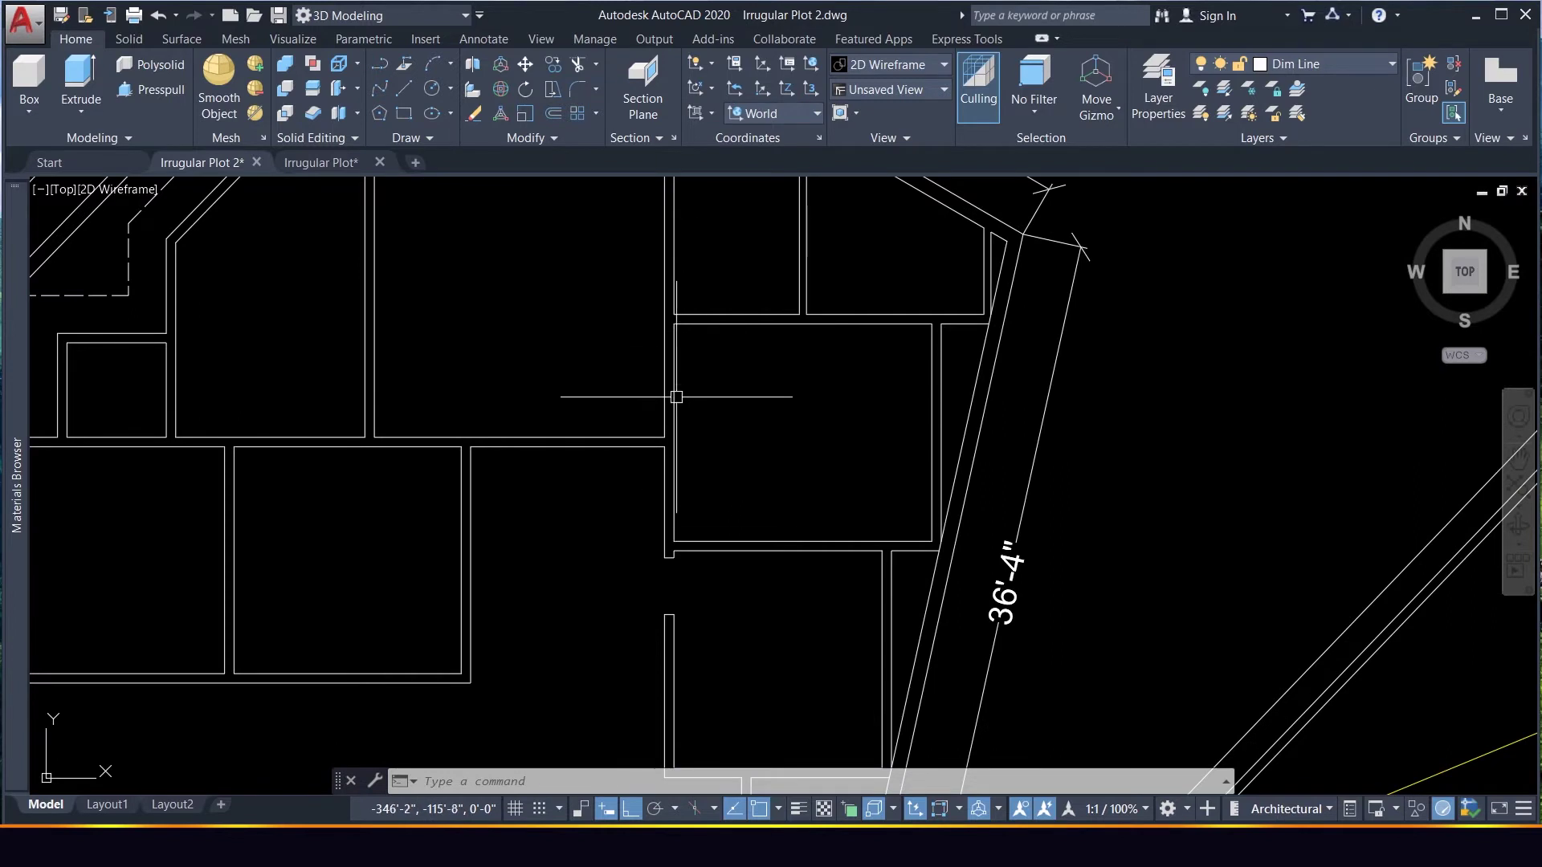
pyautogui.scroll(-2, 687, 426)
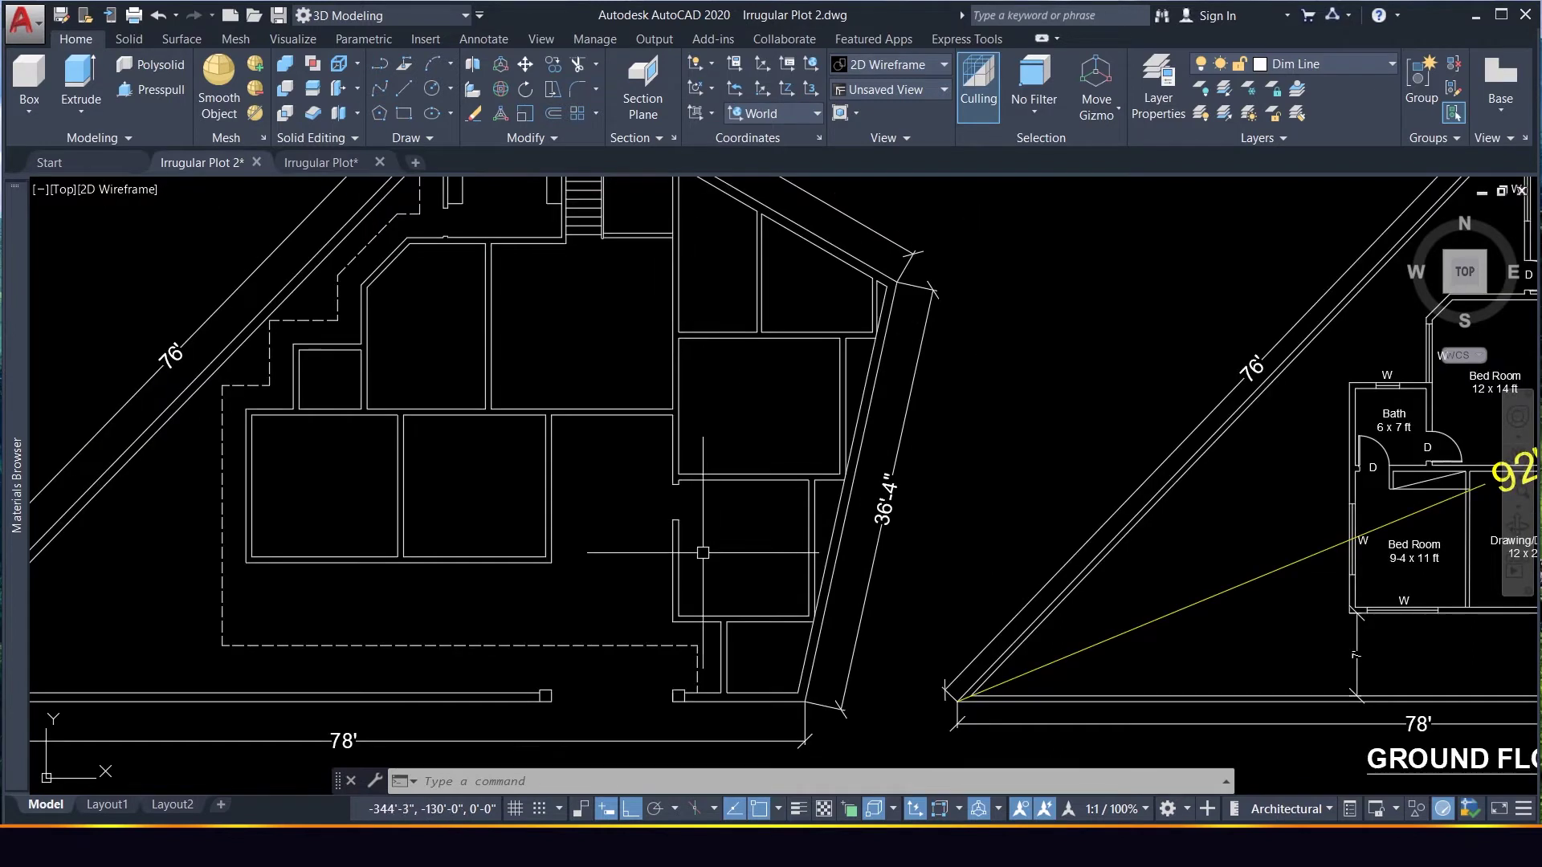
pyautogui.scroll(3, 692, 559)
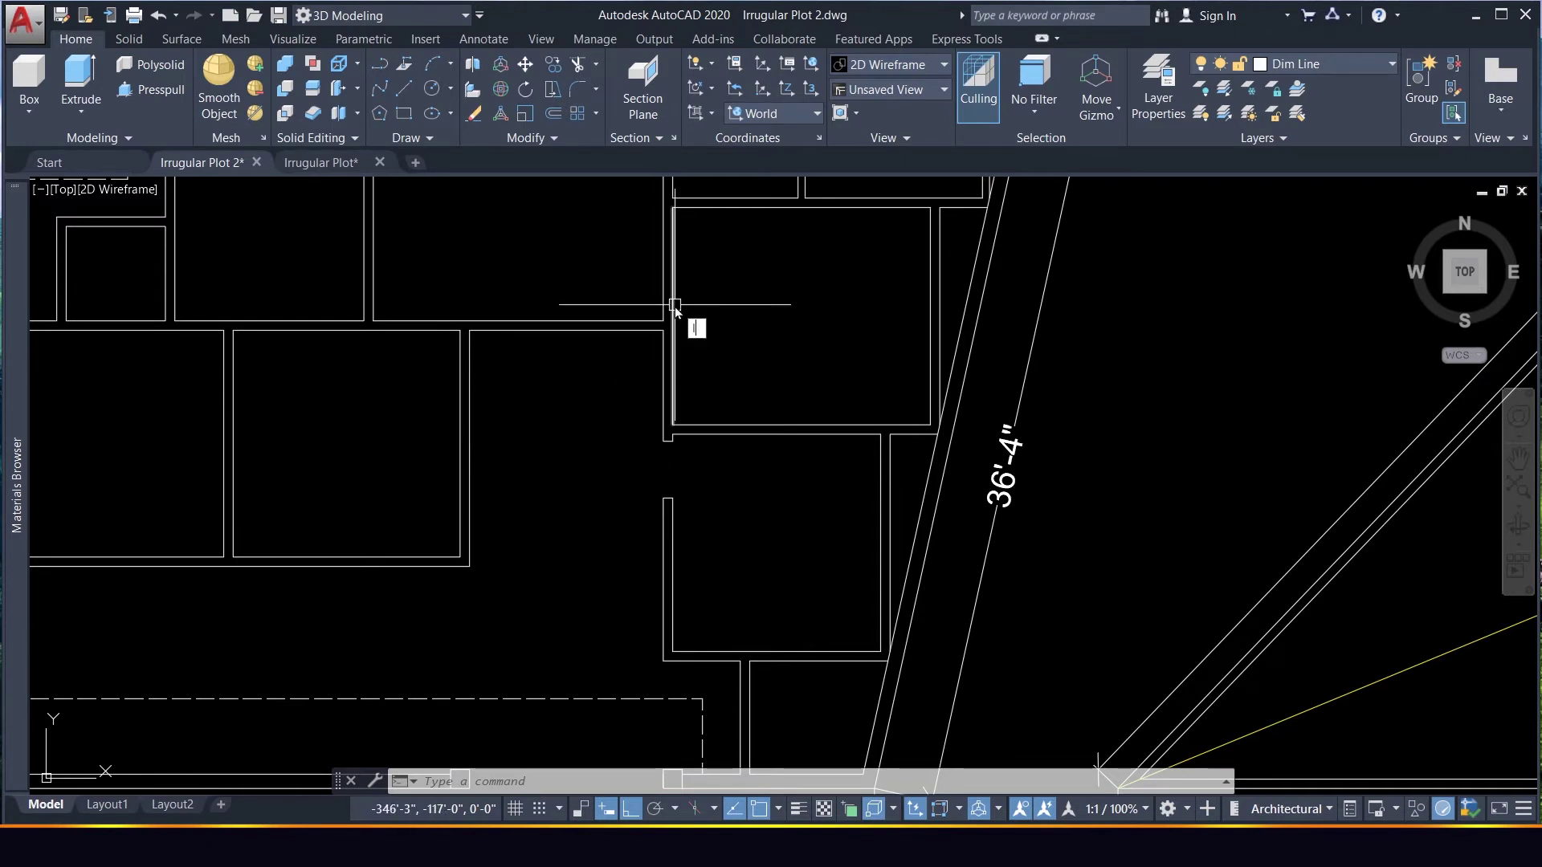
# Draw a short line across the left wall of the room above the finished opening, starting at its upper inner corner
pyautogui.press('l')
pyautogui.press('Return')
pyautogui.scroll(4, 674, 226)
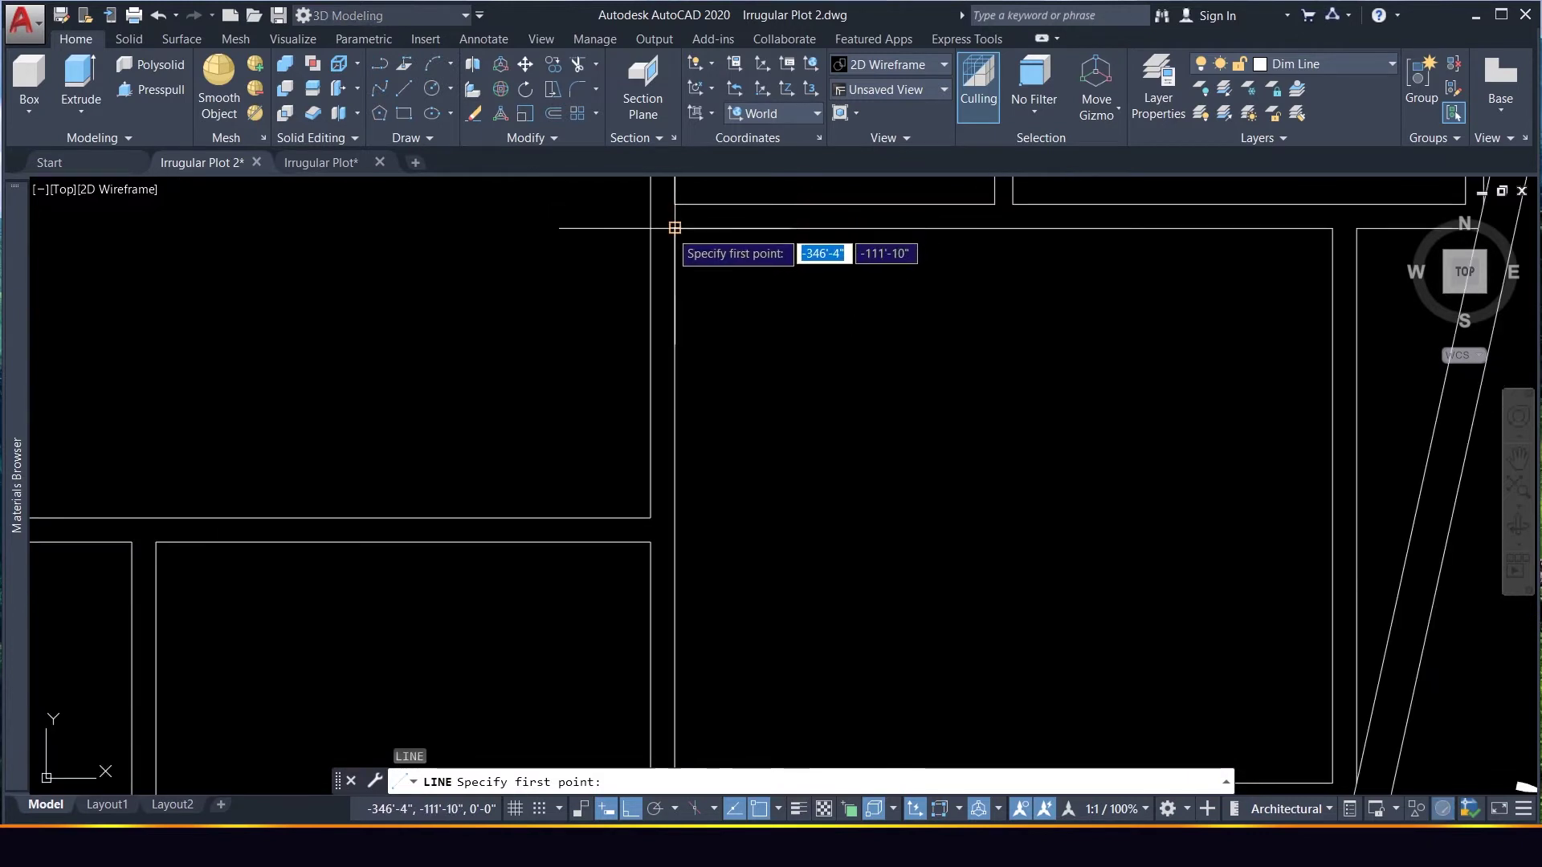
pyautogui.click(675, 227)
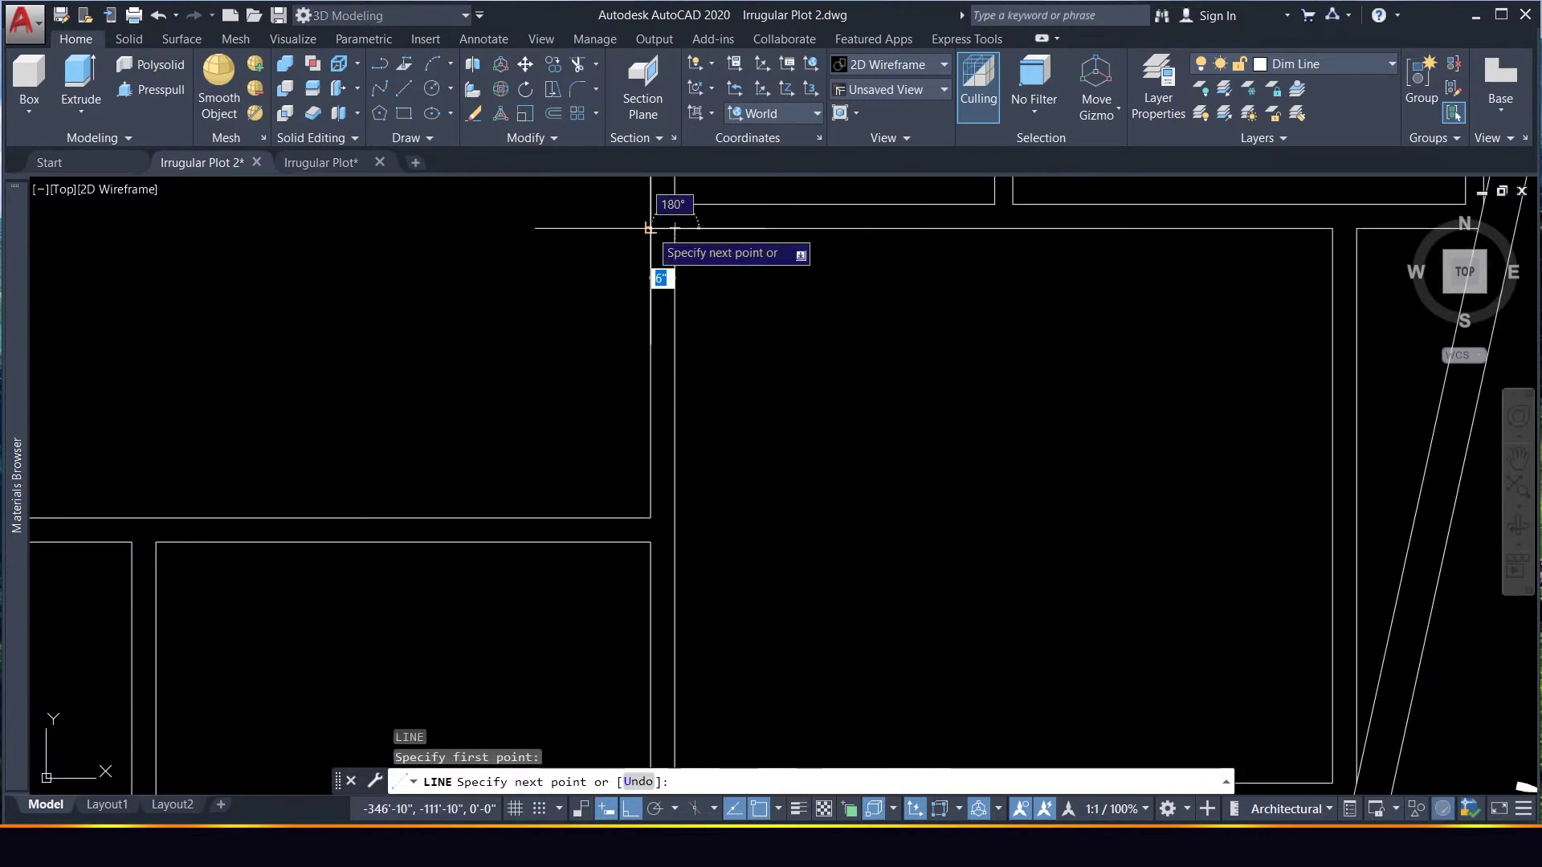
pyautogui.click(649, 228)
pyautogui.press('Return')
# Move the short line straight down 4.5 inches from the upper room's inner corner
pyautogui.click(629, 184)
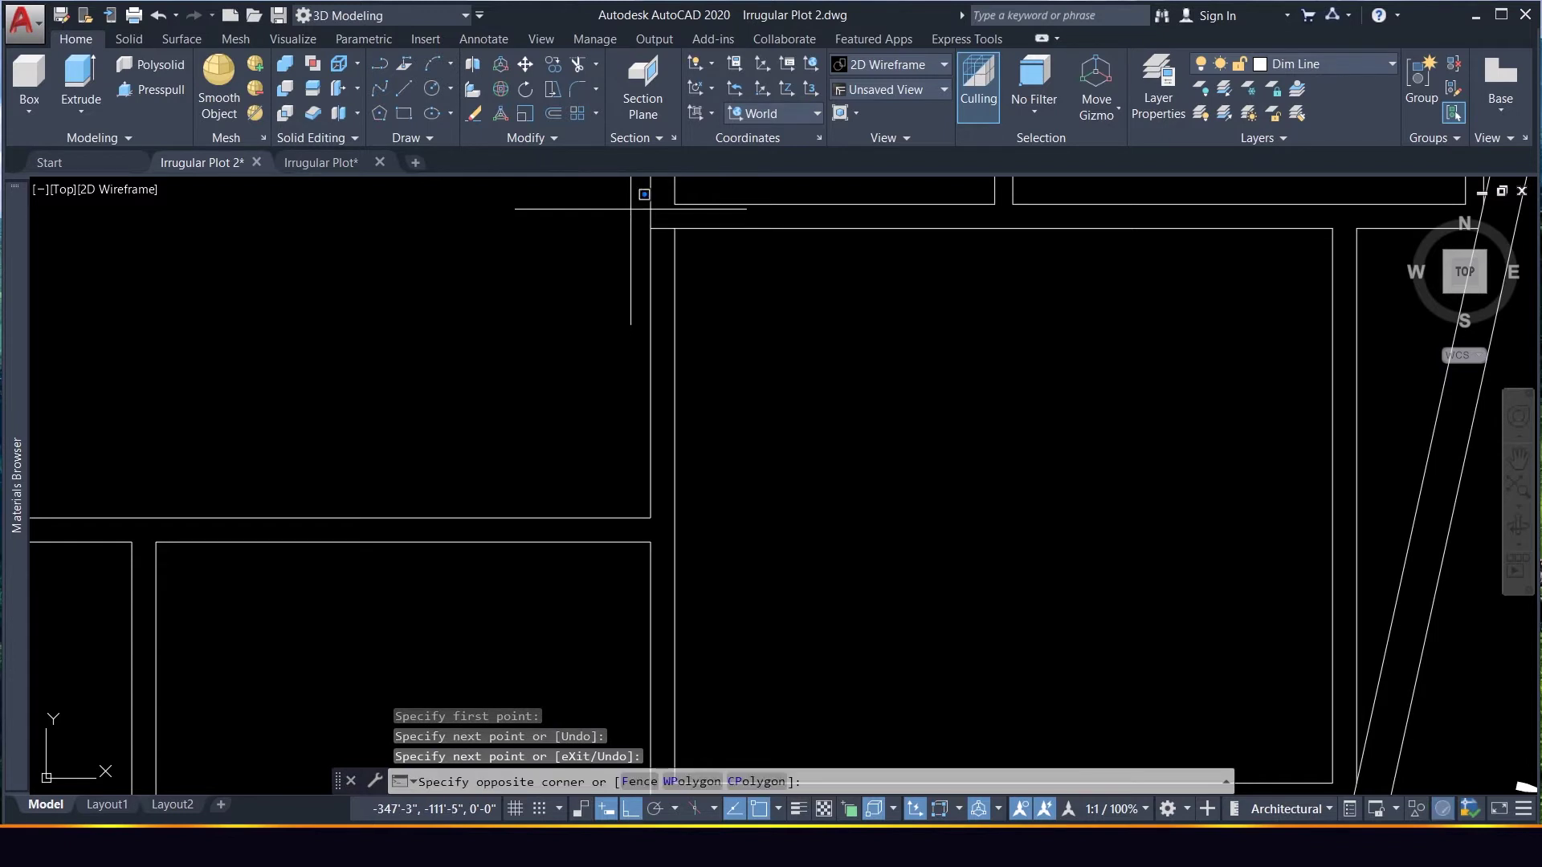
pyautogui.click(772, 304)
pyautogui.write('m')
pyautogui.press('Return')
pyautogui.click(770, 276)
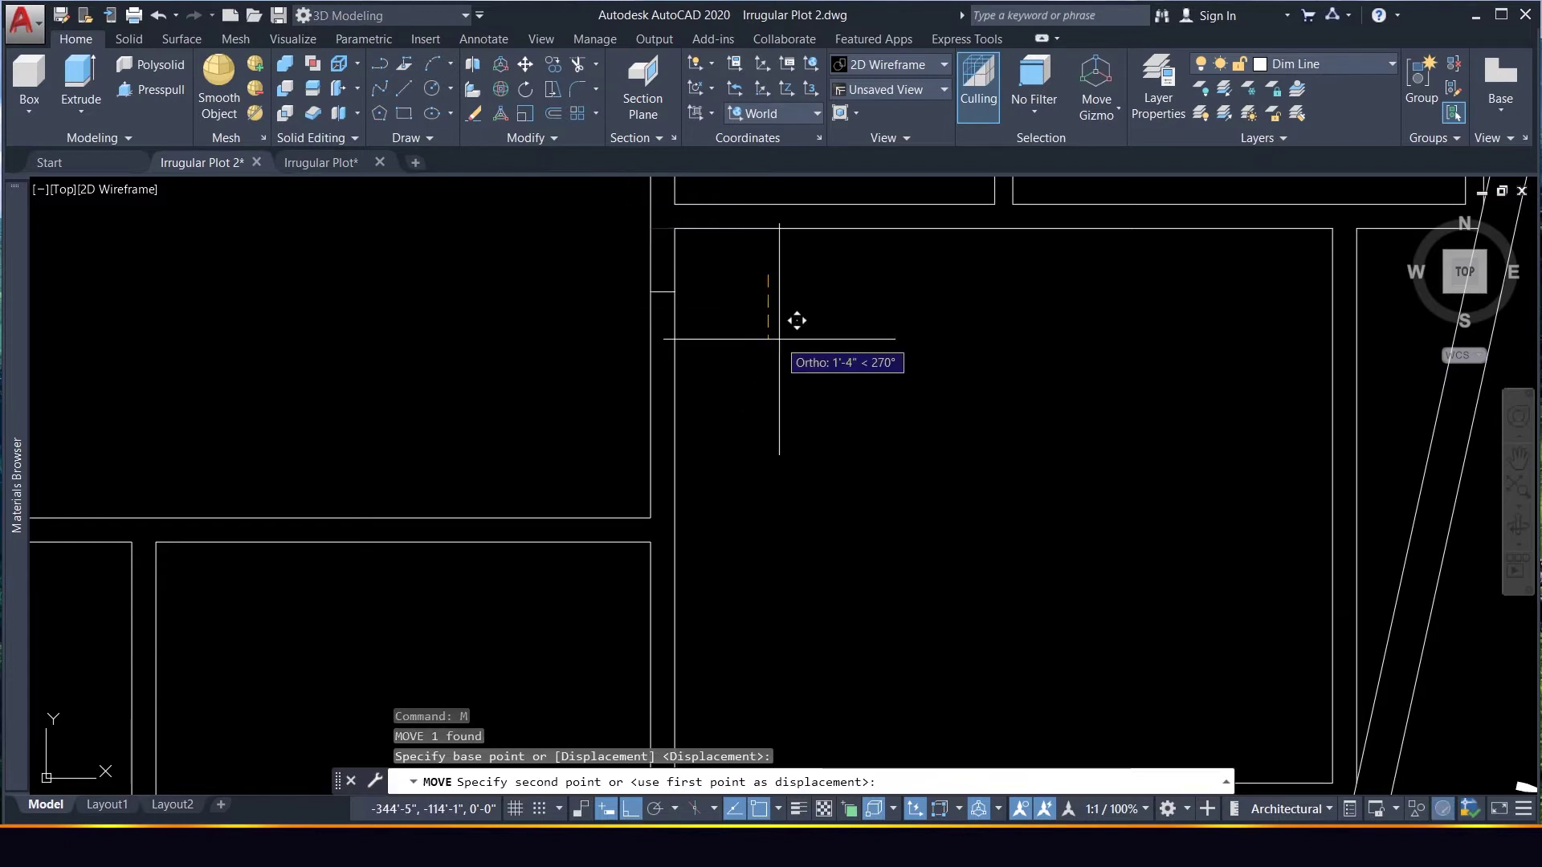
pyautogui.write('4.5')
pyautogui.press('Return')
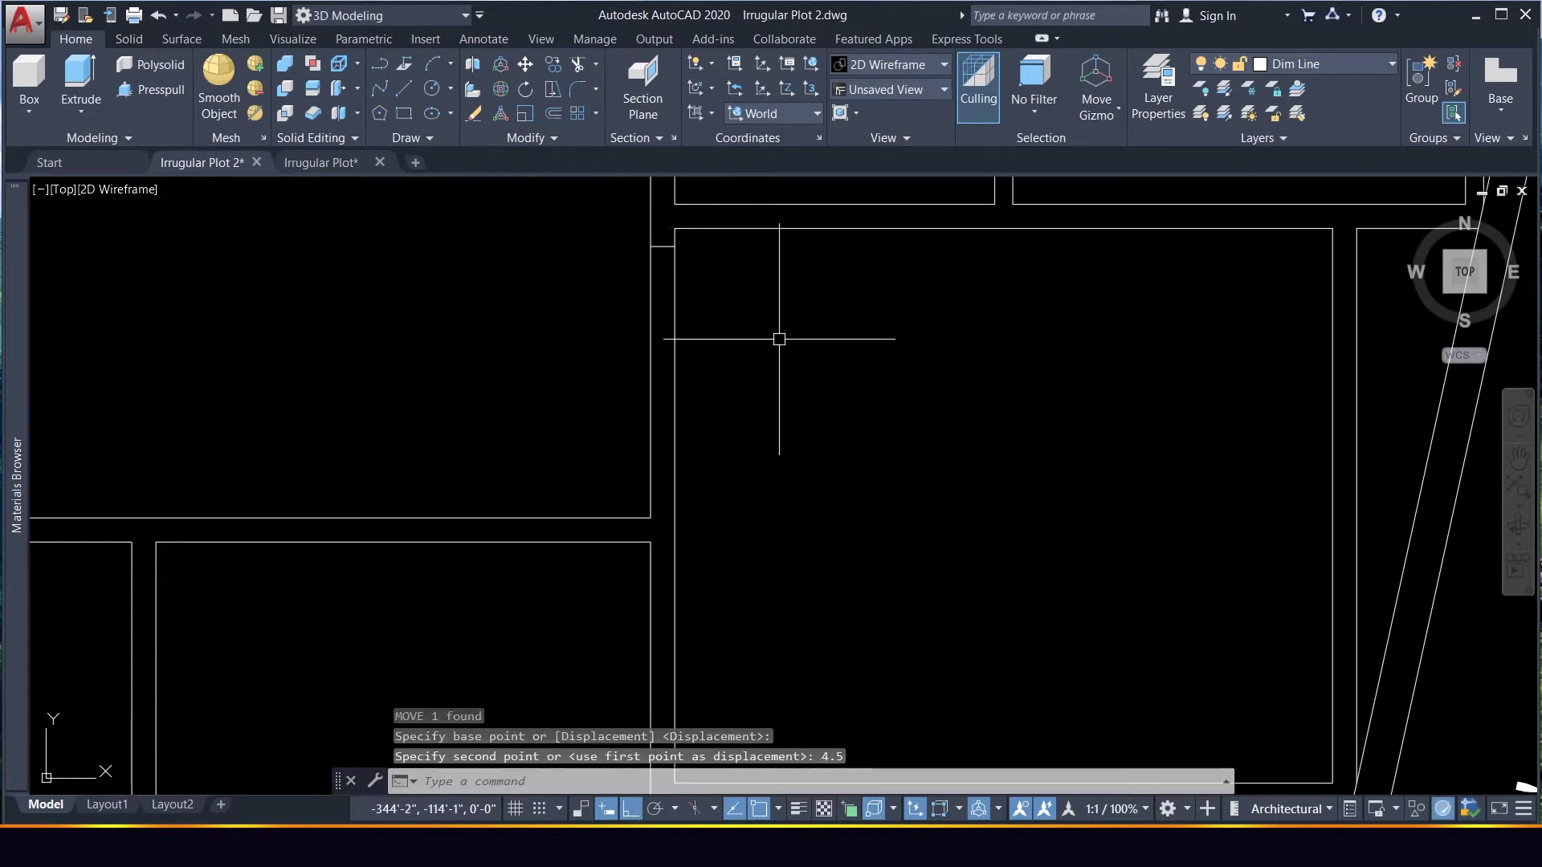
# Offset the upper room's short line 36 inches downward to mark the opening's other side
pyautogui.click(631, 233)
pyautogui.click(723, 296)
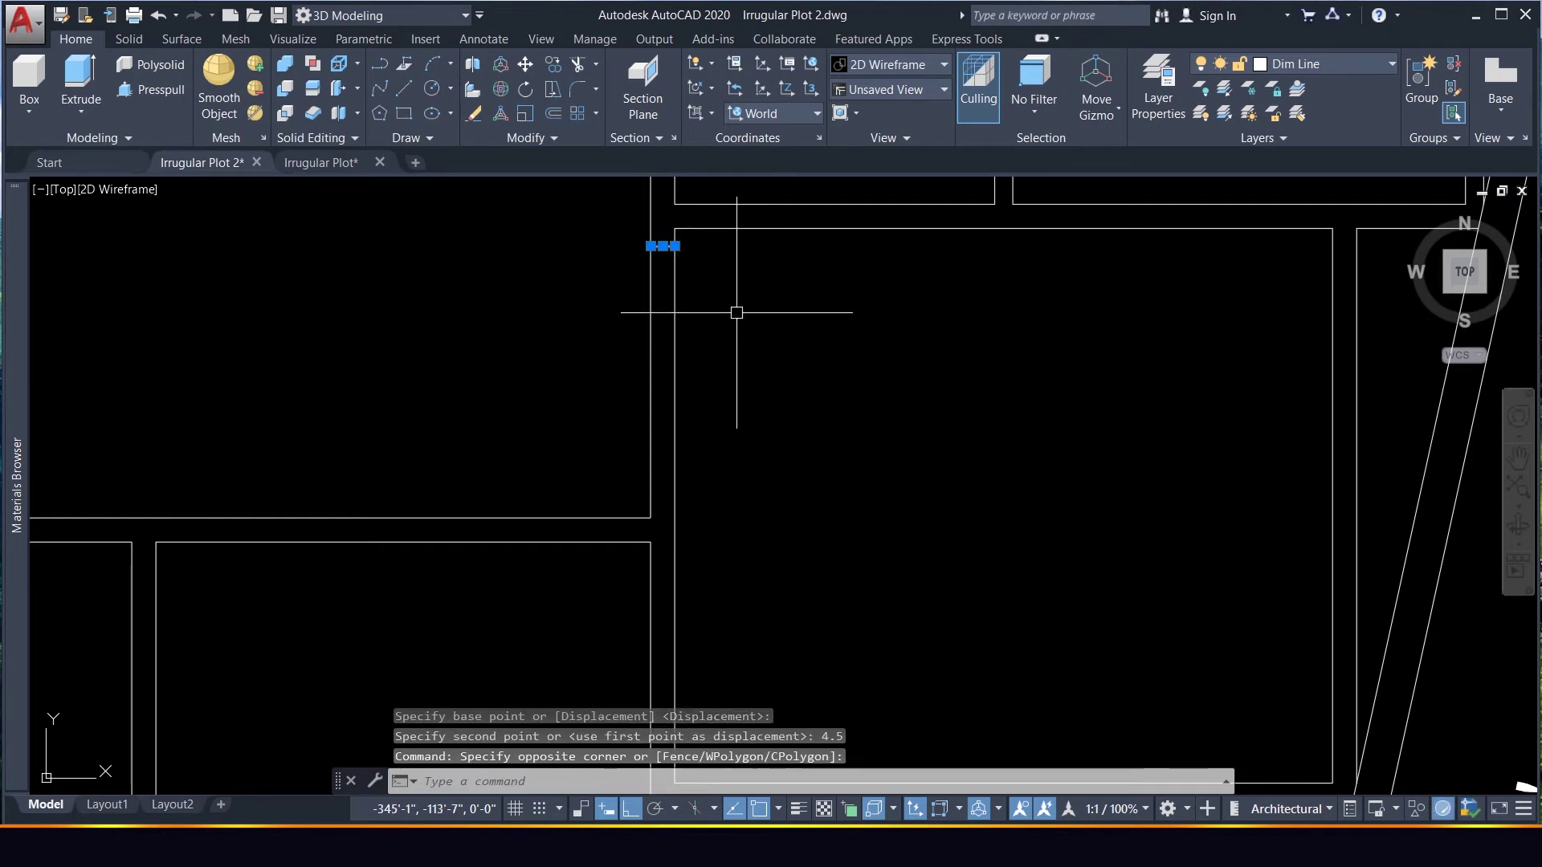
pyautogui.press('Return')
pyautogui.write('3')
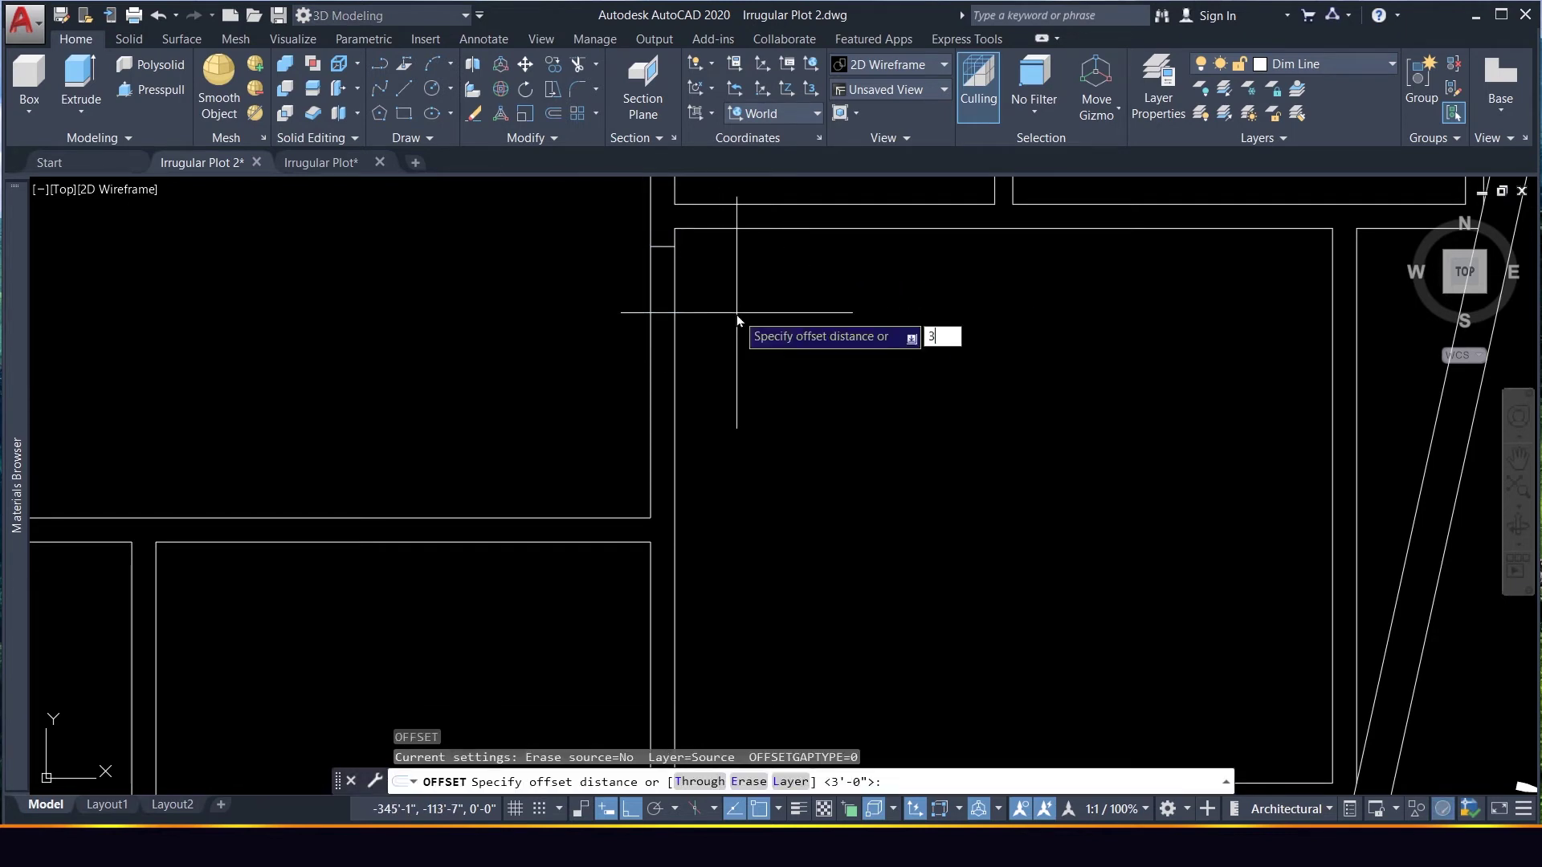
pyautogui.write('6')
pyautogui.press('Return')
pyautogui.click(663, 247)
pyautogui.click(671, 337)
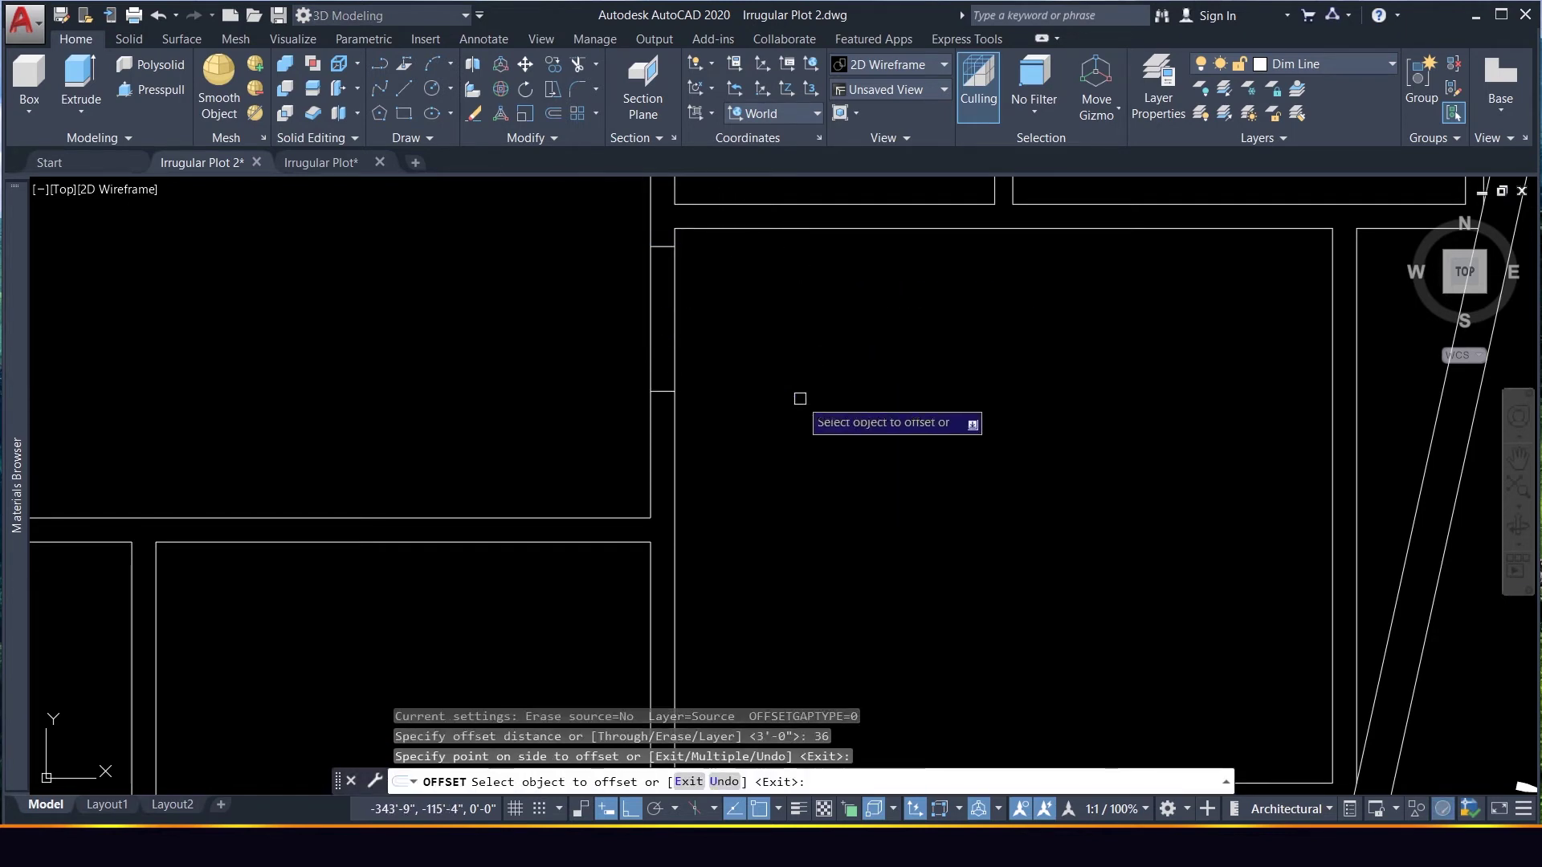
pyautogui.press('Escape')
pyautogui.write('tr')
pyautogui.press('Return')
pyautogui.click(726, 356)
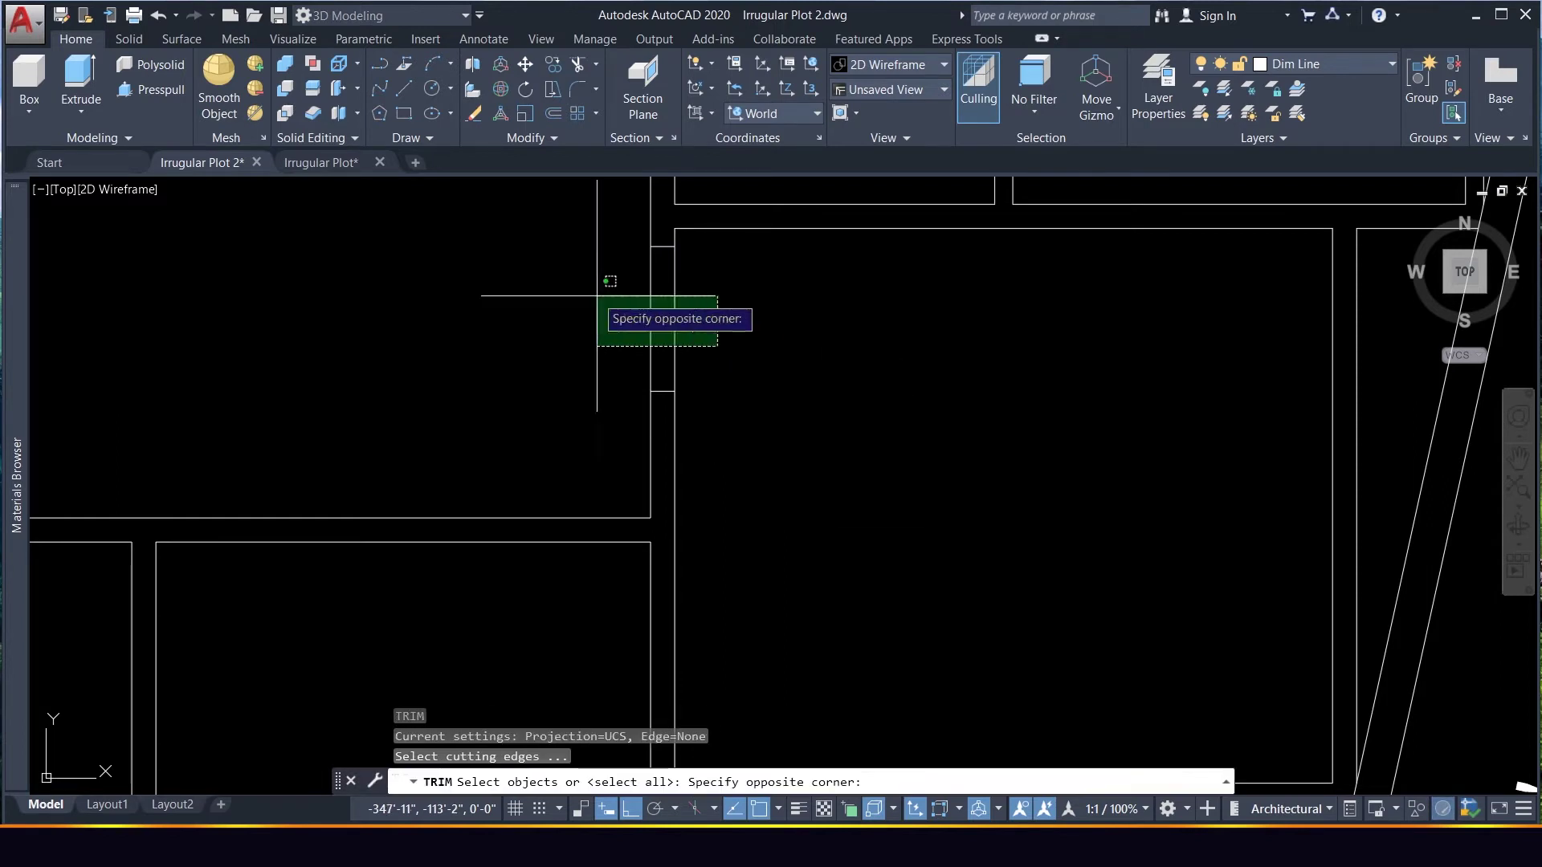
pyautogui.click(594, 299)
pyautogui.press('Escape')
# Trim both wall lines between the two marks to cut the opening in the upper room's left wall
pyautogui.write('t')
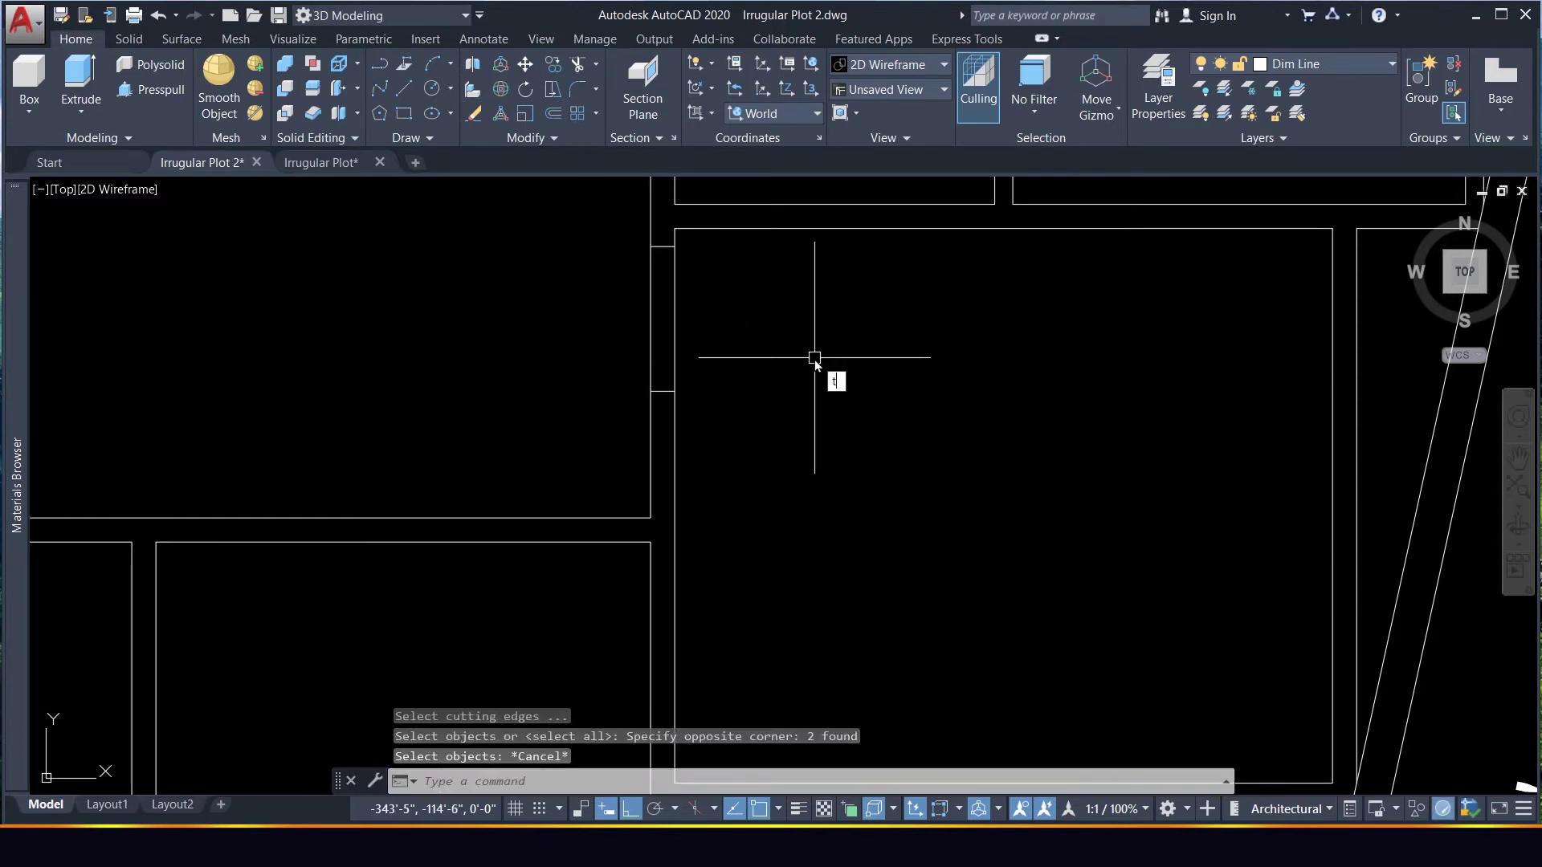
pyautogui.write('r')
pyautogui.press('Return')
pyautogui.click(719, 330)
pyautogui.click(613, 321)
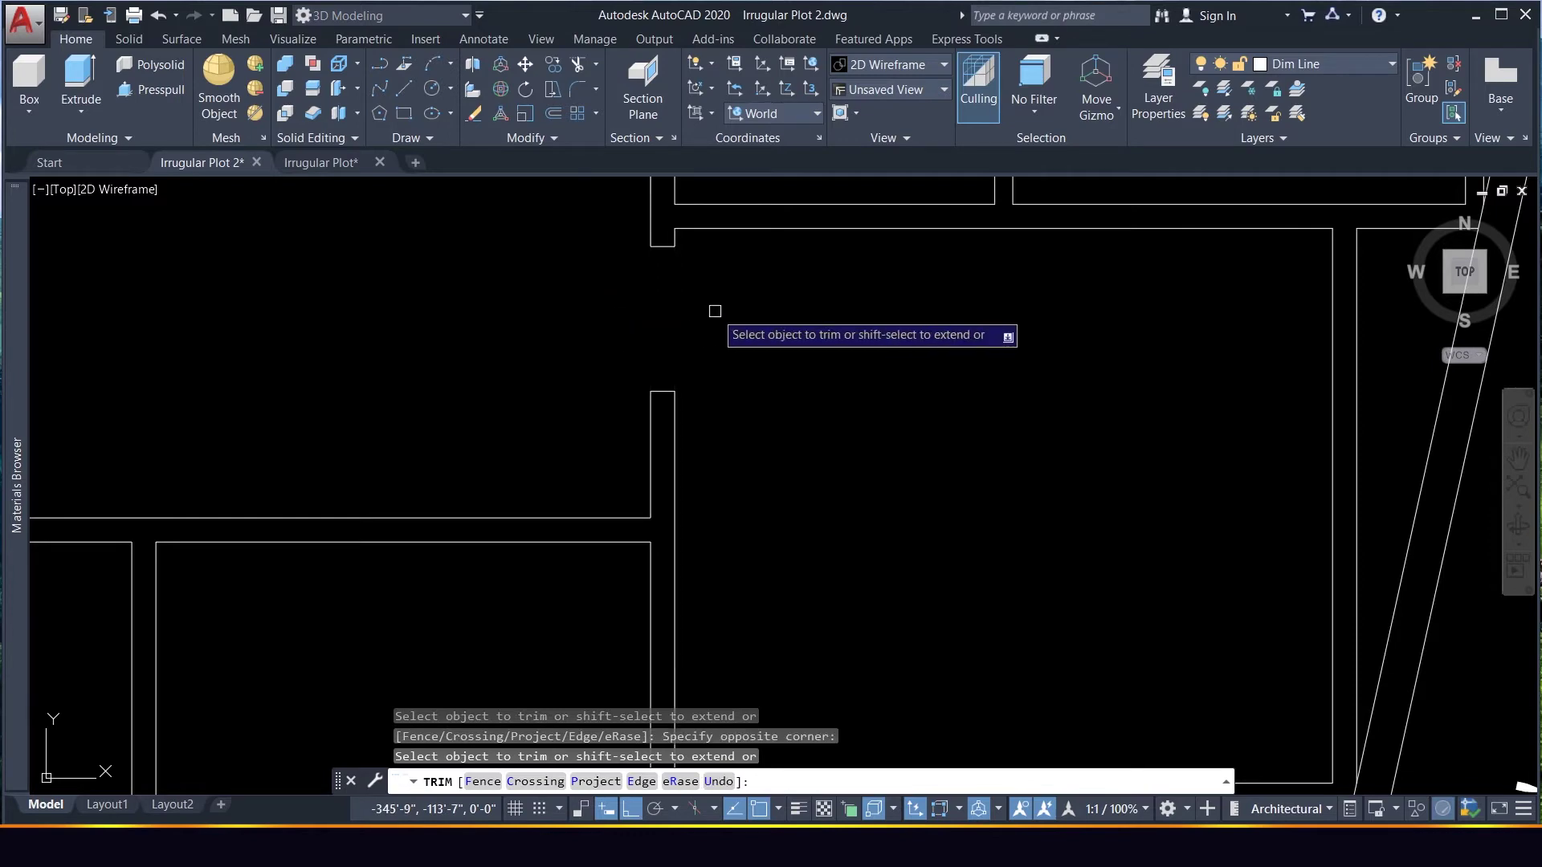
# Examine the lower room's left wall and the small room beneath it near the main gate
pyautogui.scroll(-3, 798, 413)
pyautogui.scroll(-3, 770, 530)
pyautogui.scroll(3, 779, 551)
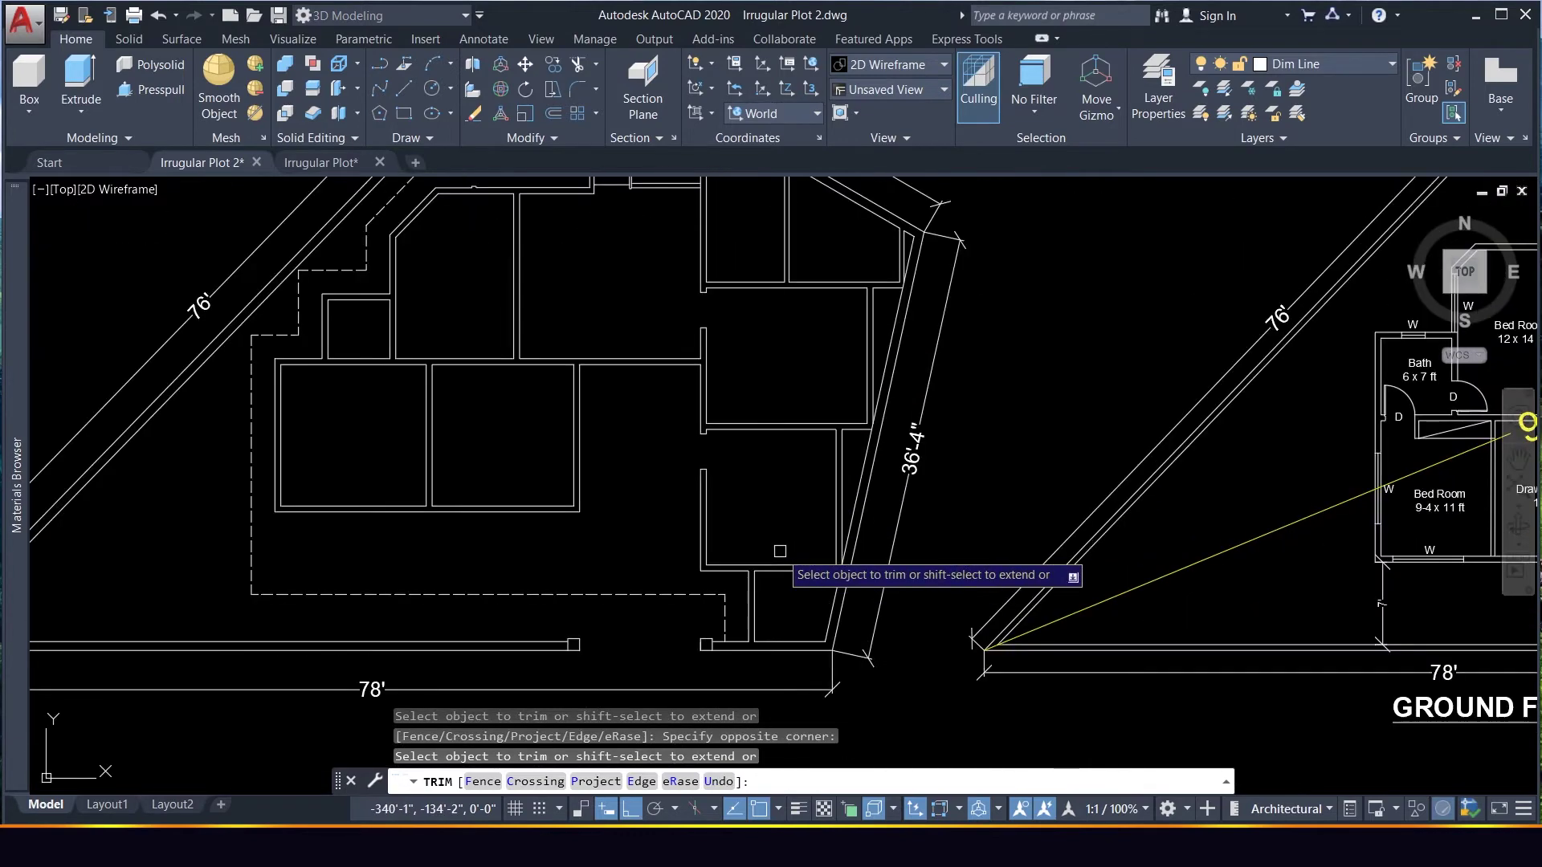
pyautogui.scroll(2, 767, 546)
pyautogui.scroll(-2, 750, 540)
pyautogui.scroll(2, 743, 578)
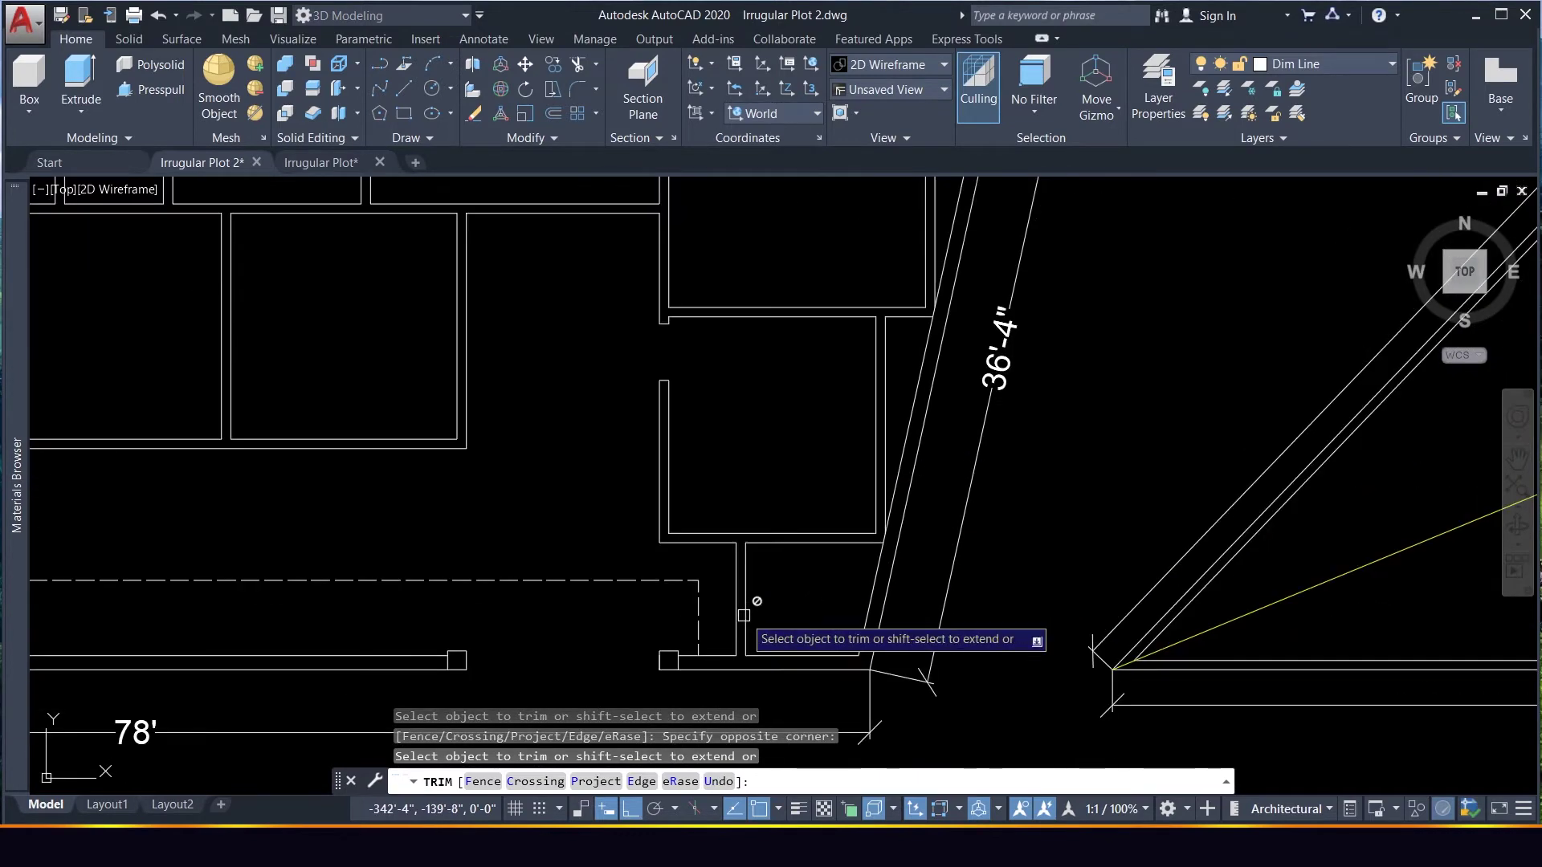
pyautogui.scroll(2, 744, 615)
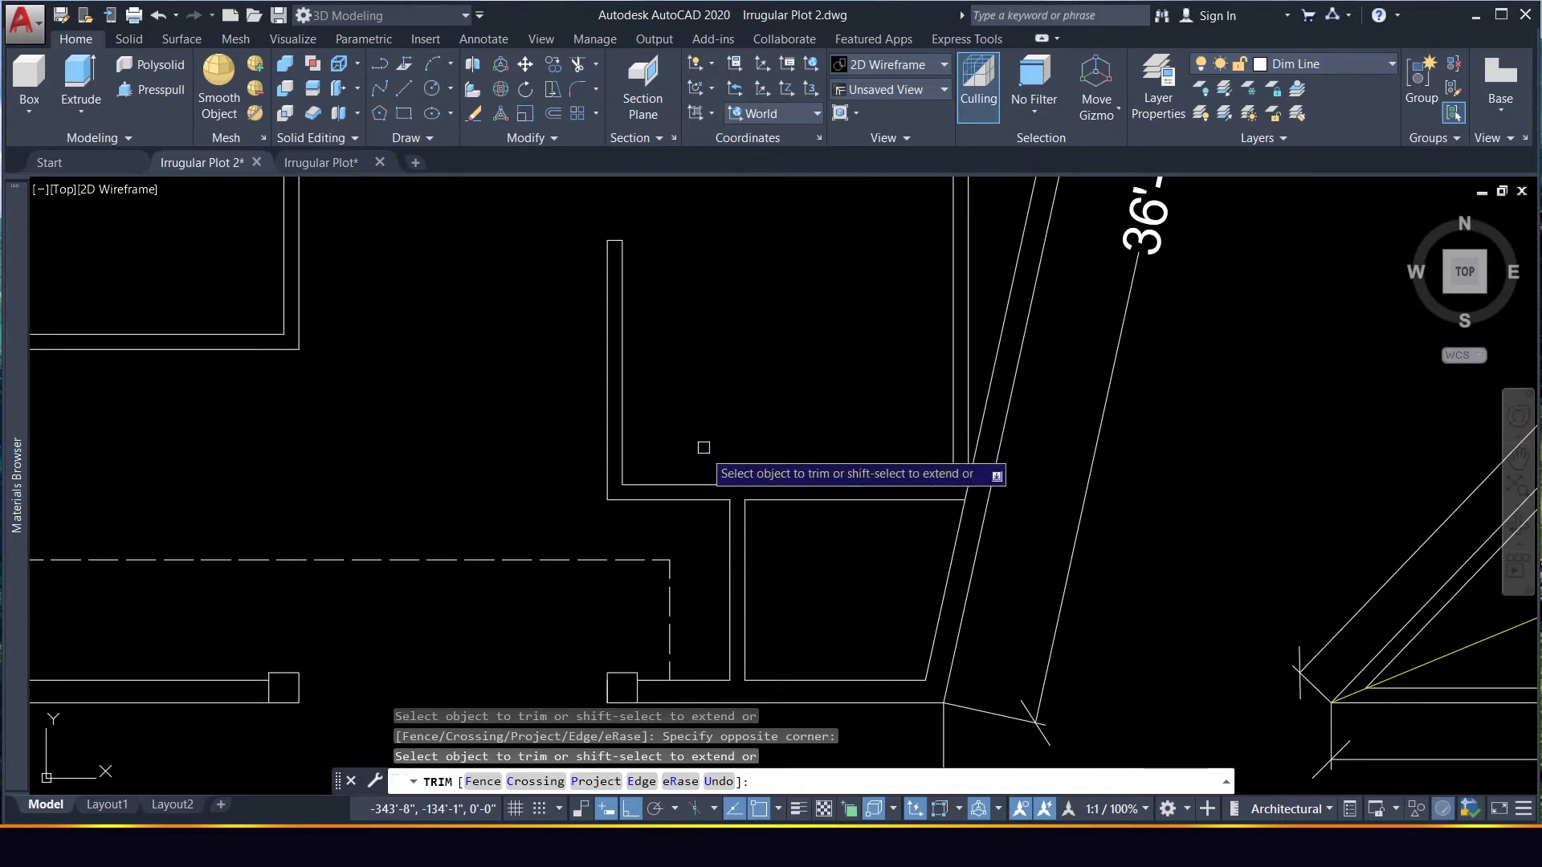
pyautogui.scroll(-3, 704, 447)
pyautogui.scroll(3, 682, 431)
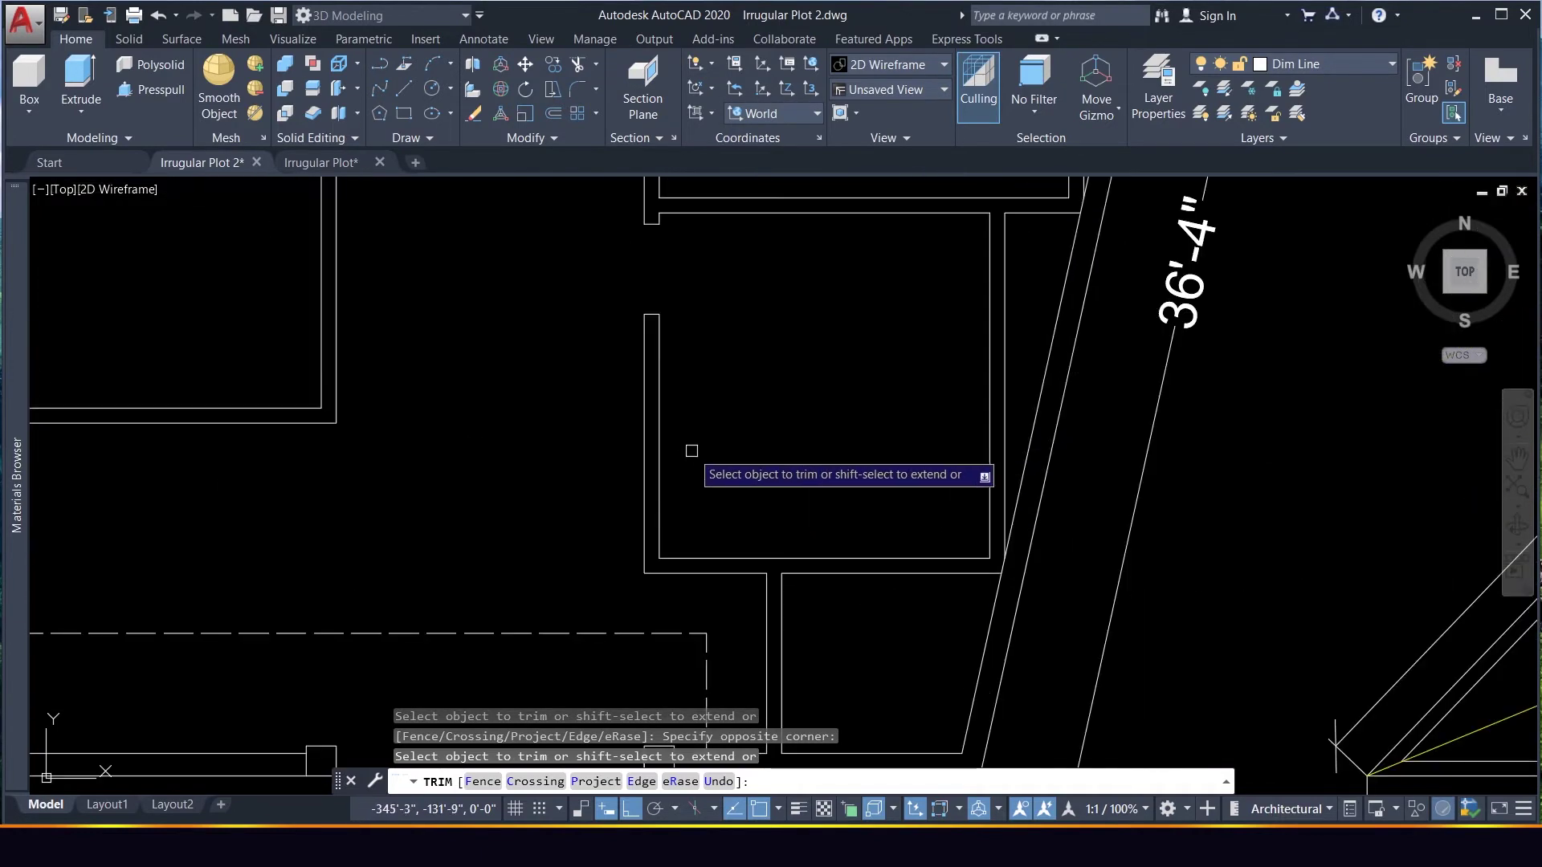
# Draw a short horizontal line across the lower room's left wall from the midpoint of its inner edge below the opening
pyautogui.press('Escape')
pyautogui.write('l')
pyautogui.press('Return')
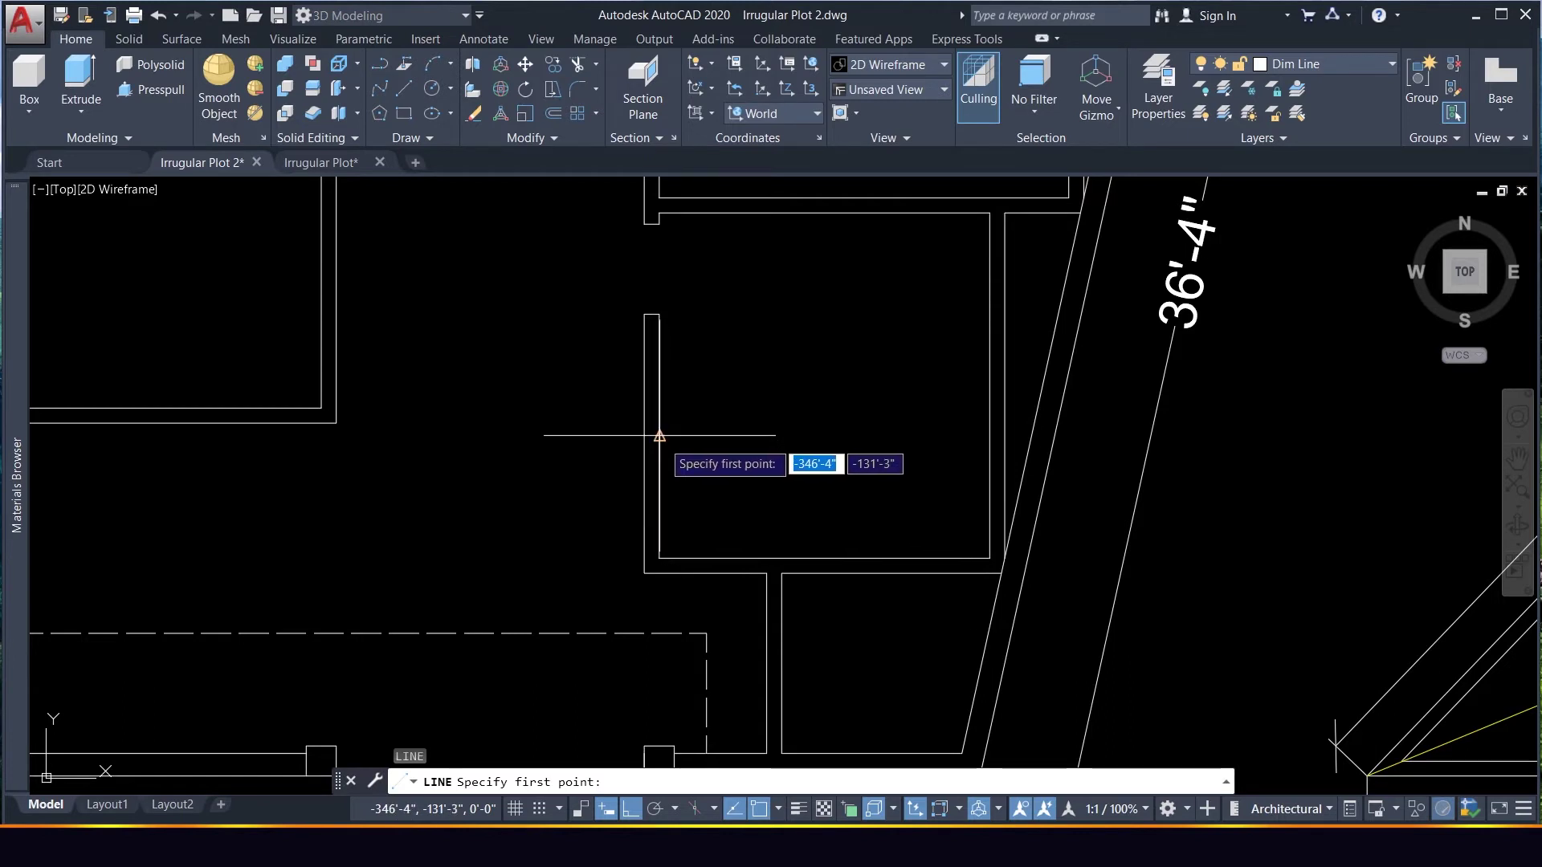
pyautogui.click(658, 438)
pyautogui.click(613, 437)
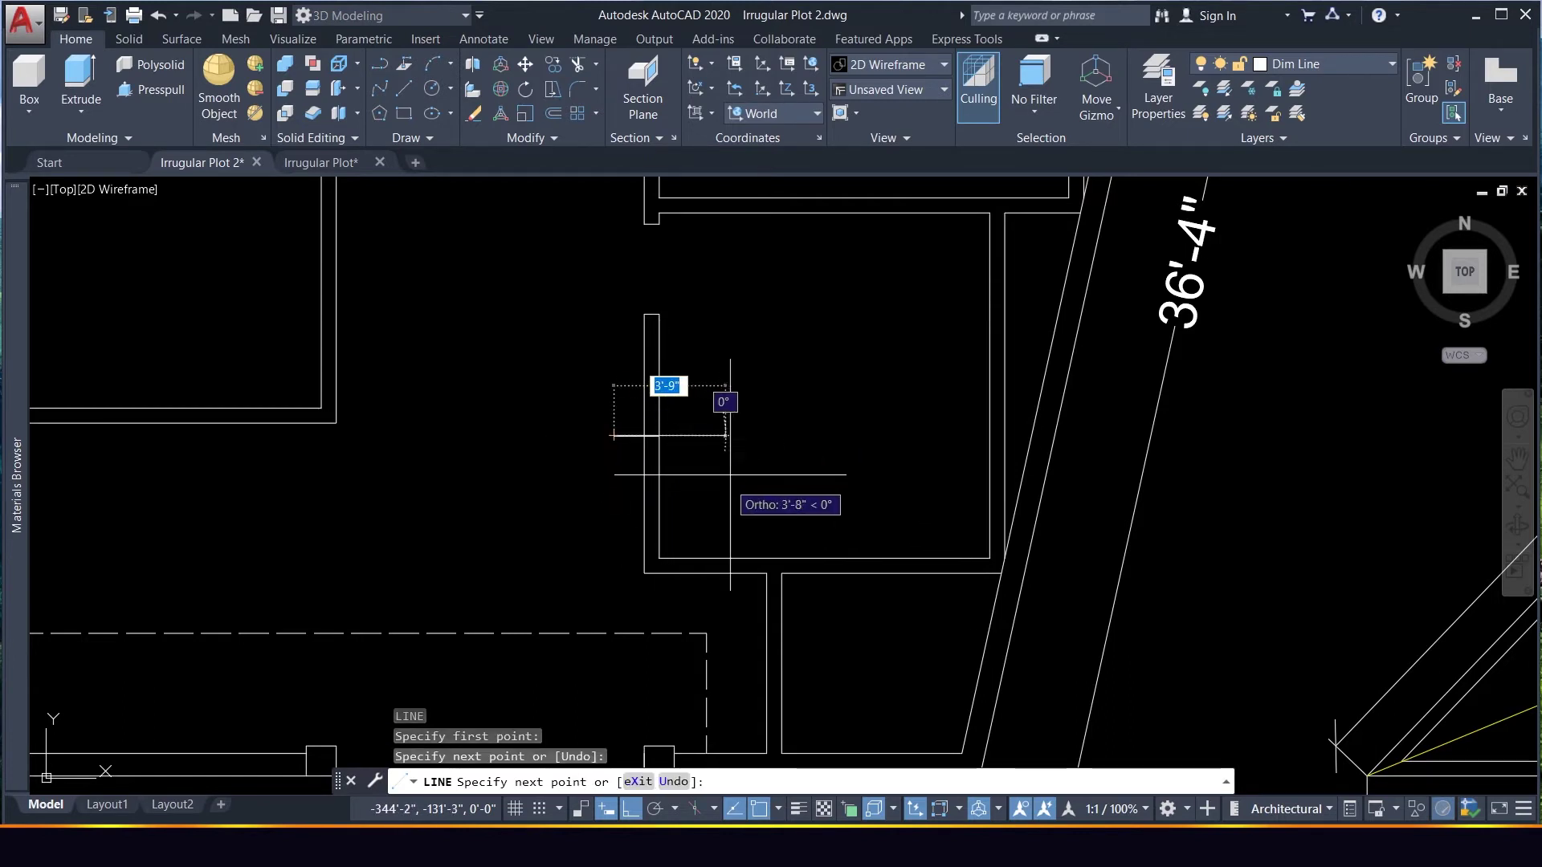
pyautogui.press('Escape')
# Offset the midpoint line 36 inches both downward and upward along the lower room's left wall
pyautogui.click(594, 417)
pyautogui.click(751, 476)
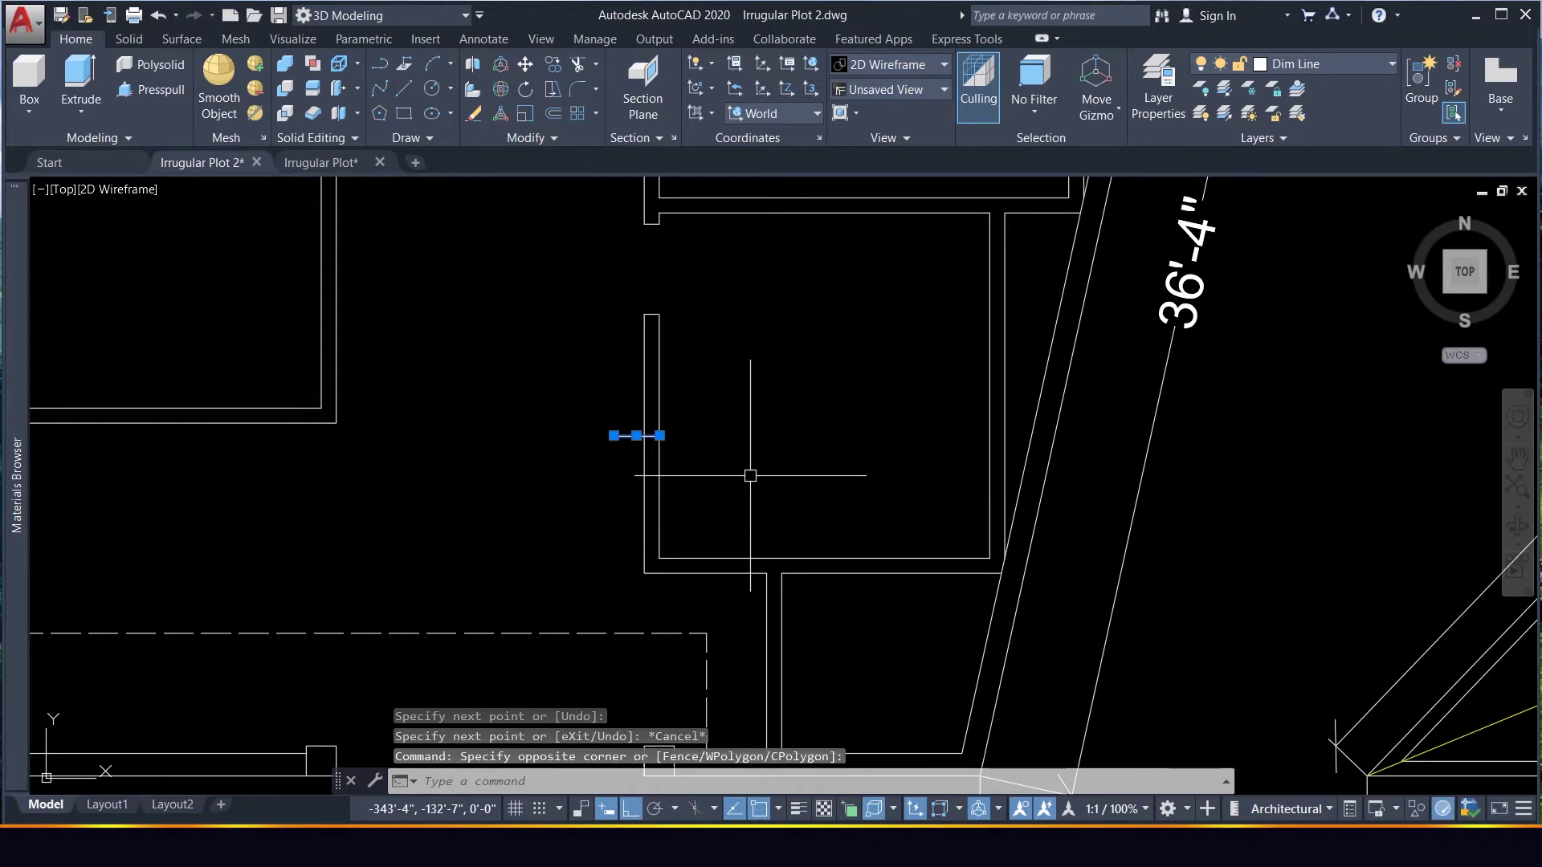
pyautogui.write('o')
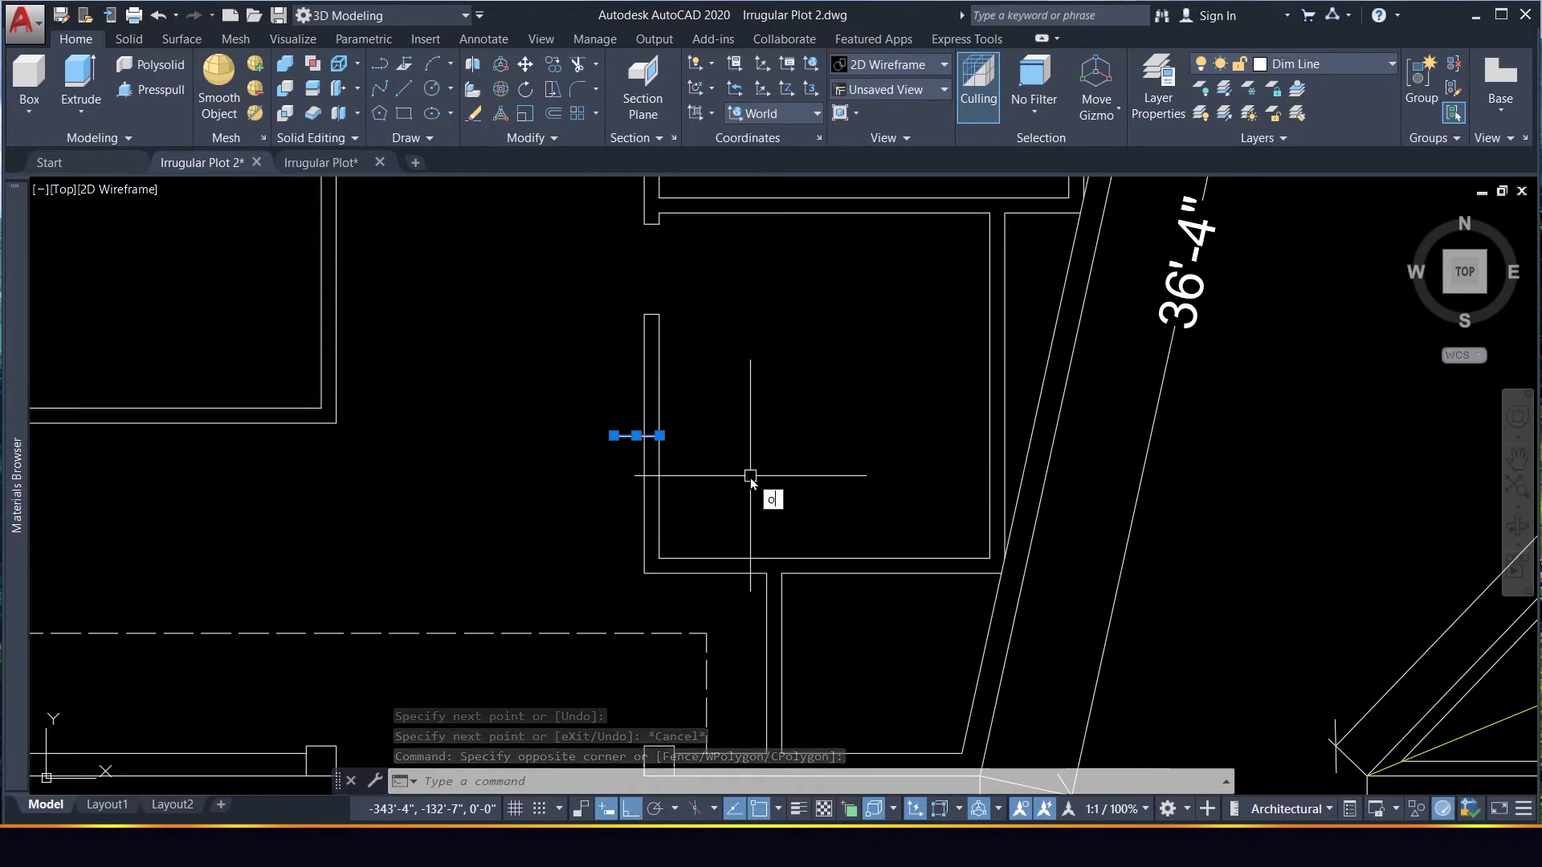
pyautogui.press('Return')
pyautogui.write('36')
pyautogui.press('Return')
pyautogui.click(655, 438)
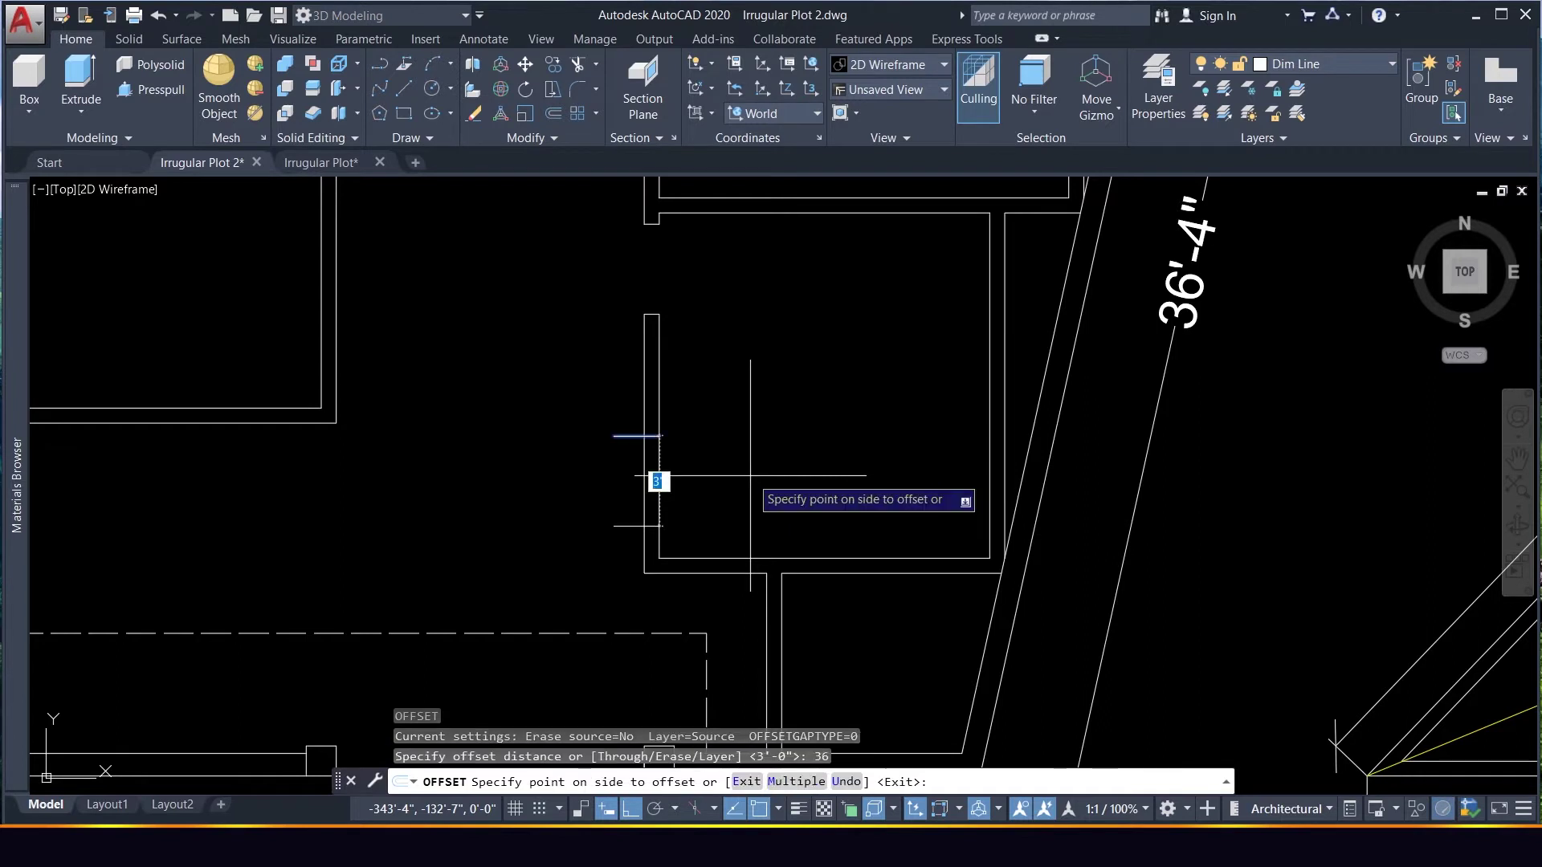
pyautogui.click(762, 562)
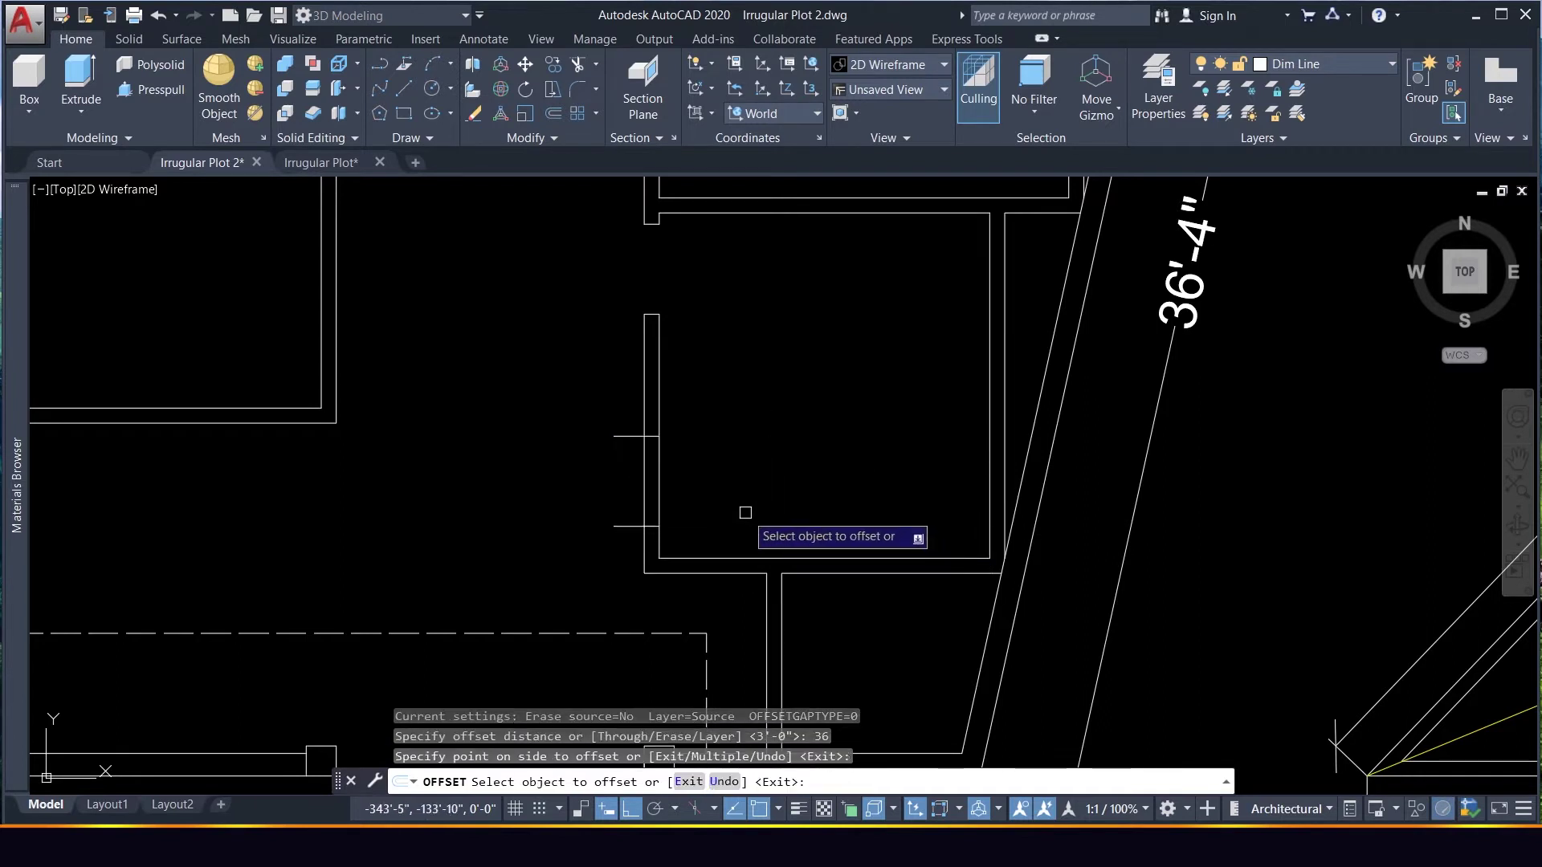
pyautogui.click(639, 436)
pyautogui.click(820, 366)
pyautogui.press('Escape')
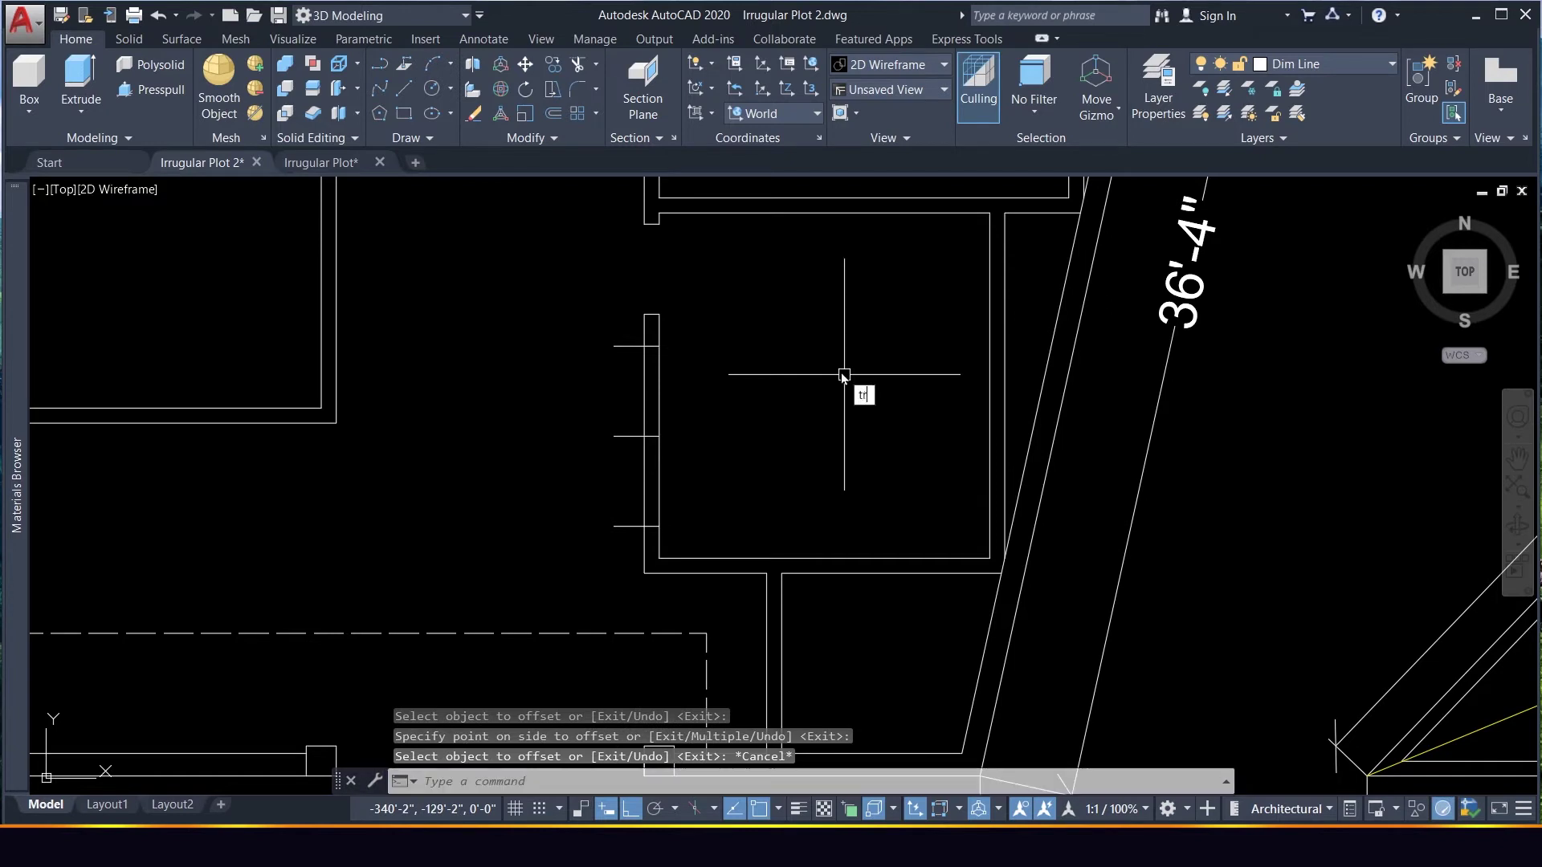
# Trim the wall lines between the two outer marks and their overhanging ends to cut a second opening in the lower room's left wall
pyautogui.write('tr')
pyautogui.press('Return')
pyautogui.press('Return')
pyautogui.click(693, 492)
pyautogui.click(547, 385)
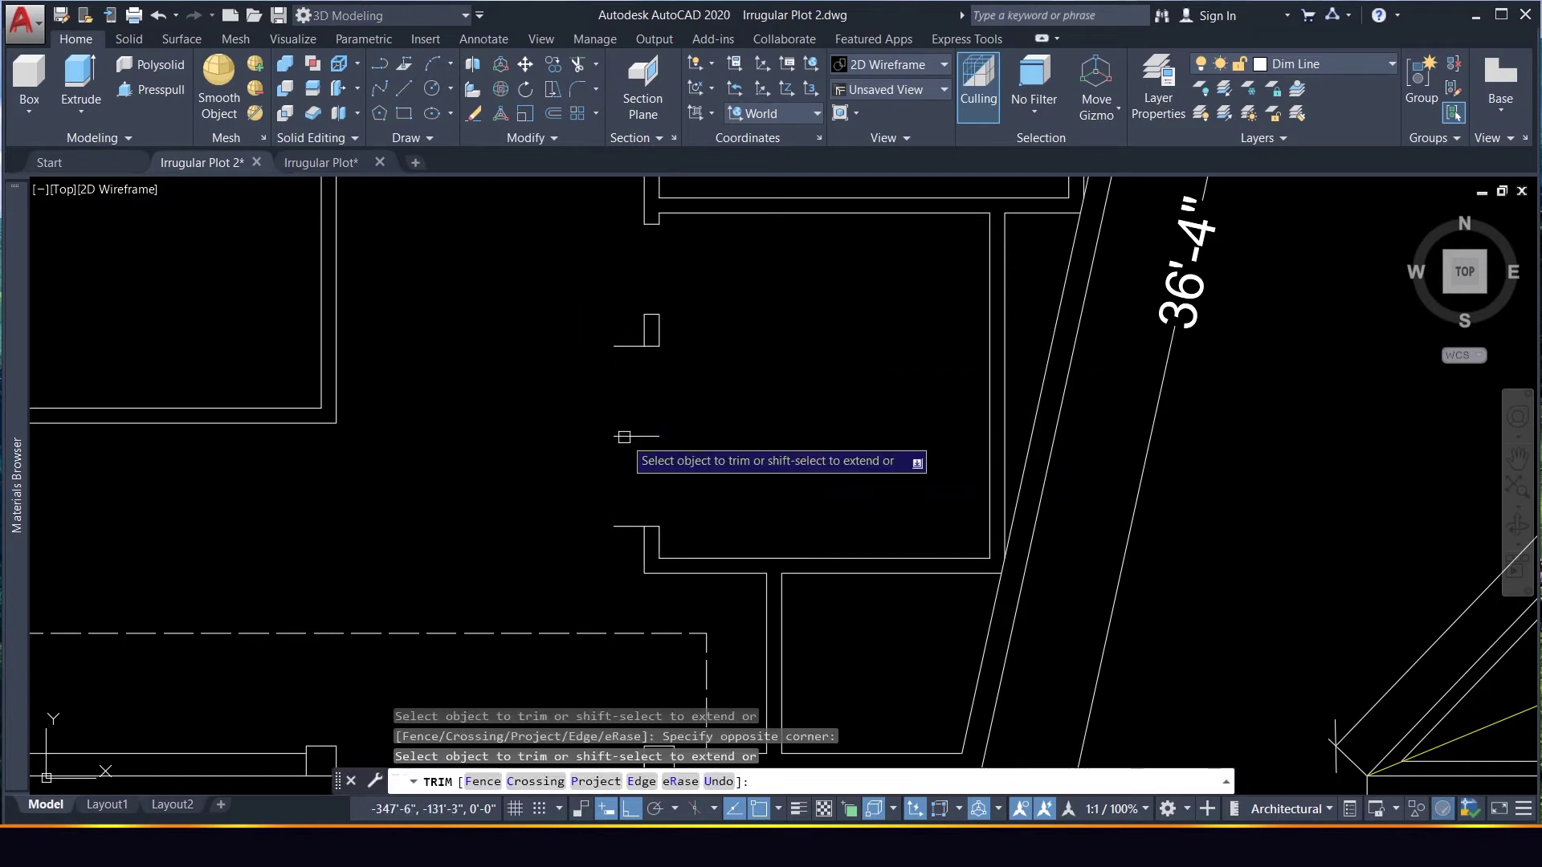
pyautogui.click(620, 552)
pyautogui.click(569, 304)
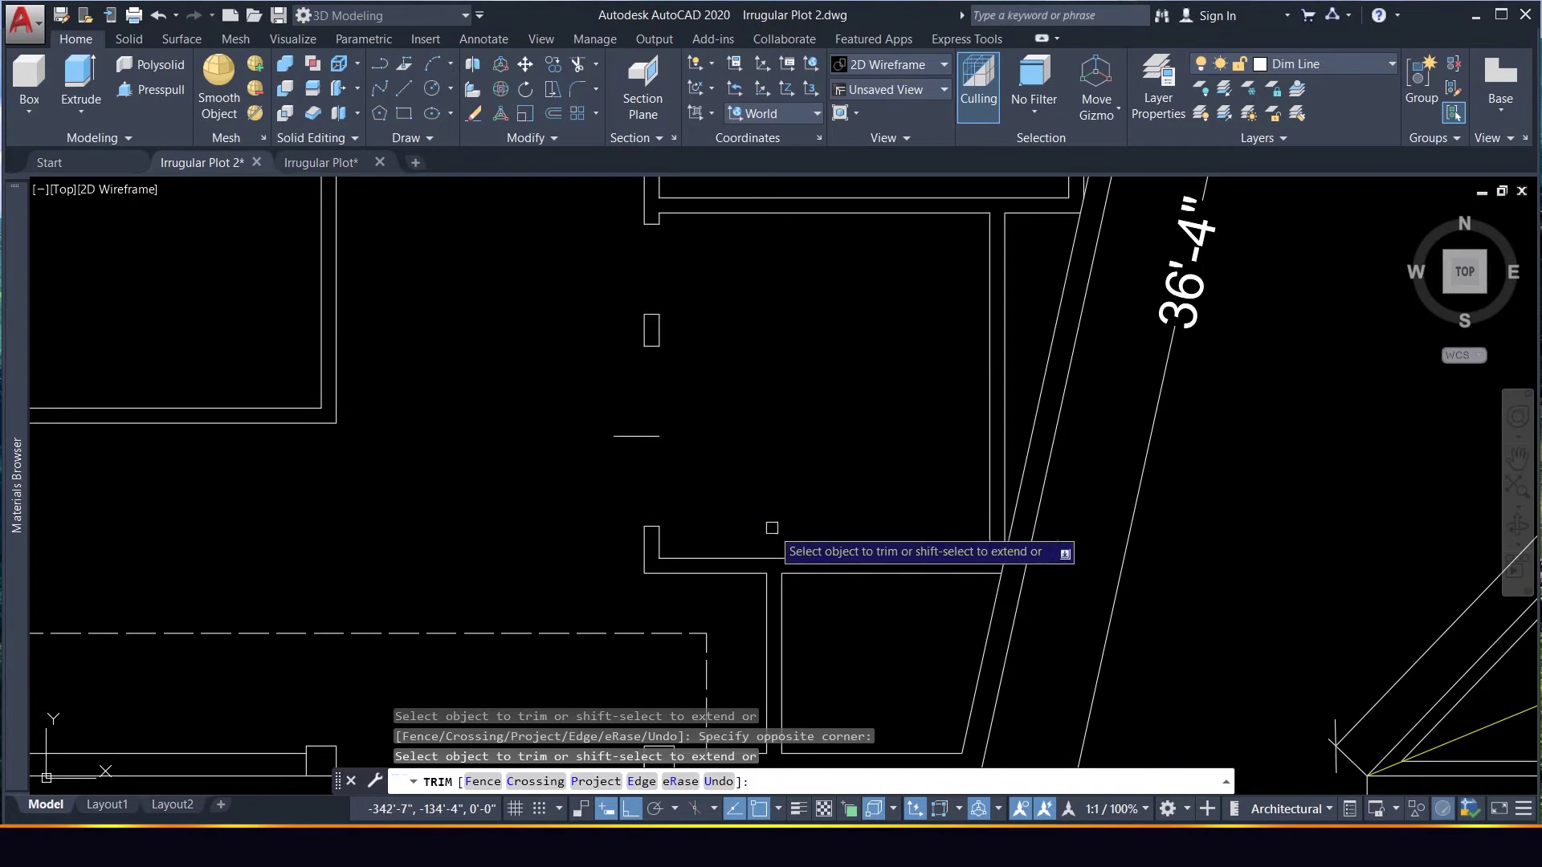
pyautogui.press('Return')
# Delete the leftover midpoint line in the middle of the new opening
pyautogui.click(638, 472)
pyautogui.click(591, 420)
pyautogui.press('Delete')
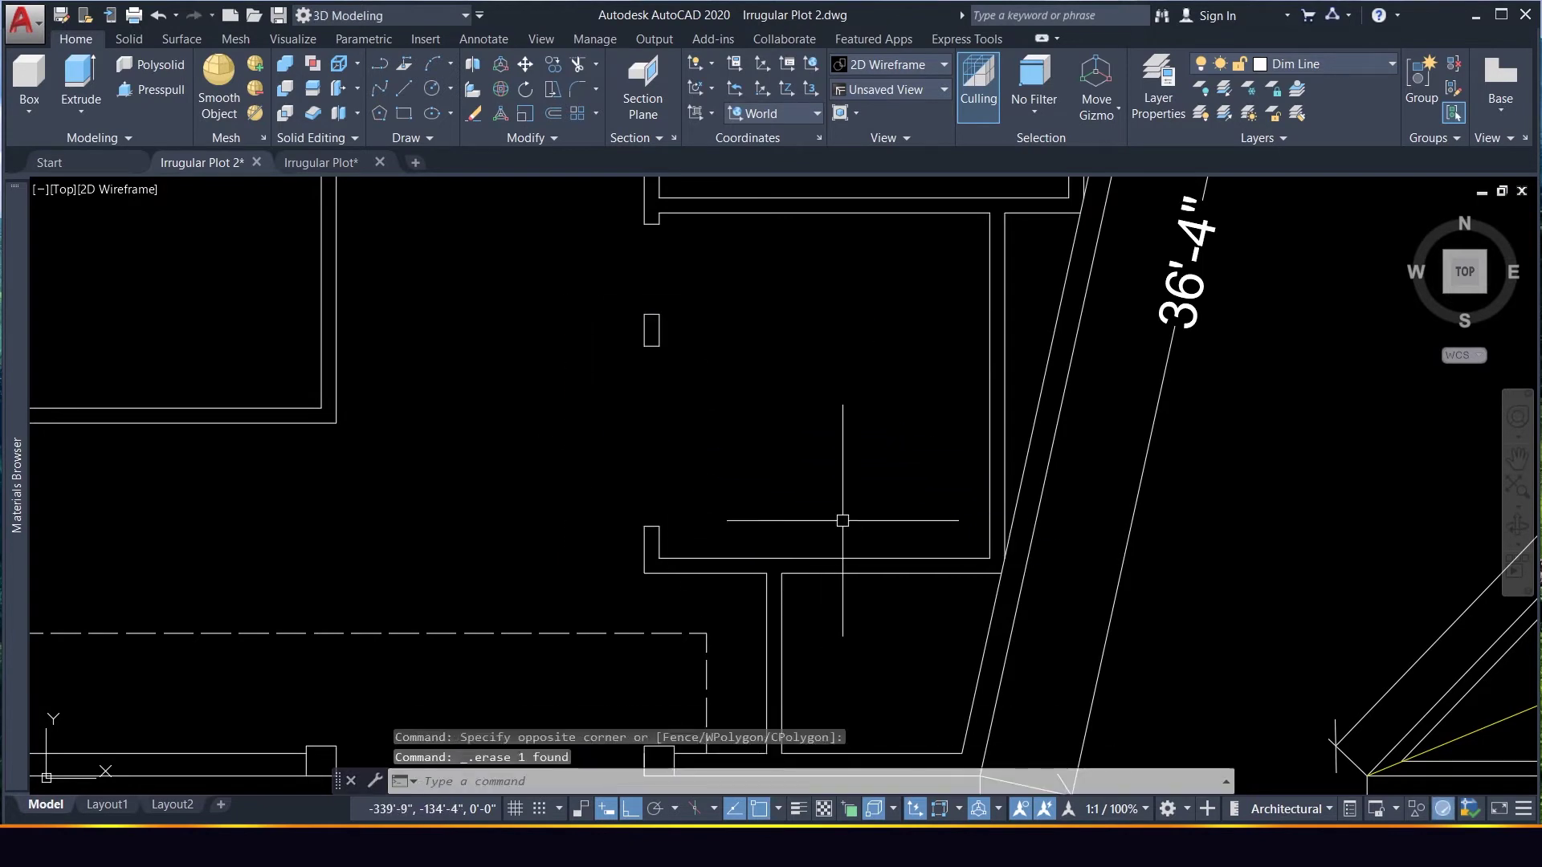
# Examine the plan's right-hand rooms and compare their walls and doors with the ground floor plan
pyautogui.scroll(-4, 790, 461)
pyautogui.scroll(-3, 775, 301)
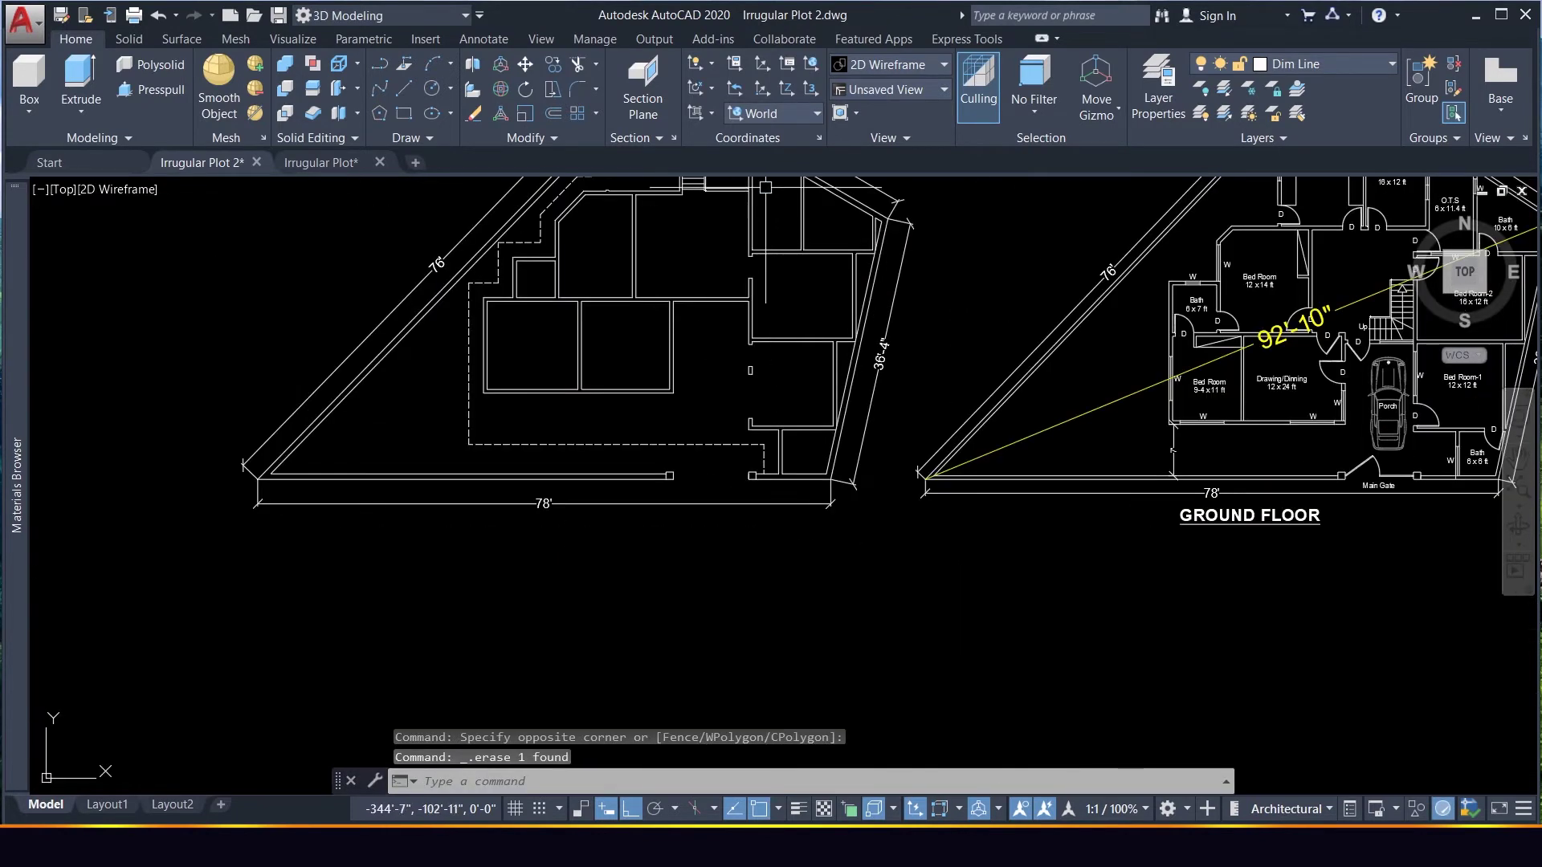
pyautogui.scroll(5, 812, 354)
pyautogui.scroll(1, 787, 499)
pyautogui.scroll(-5, 787, 499)
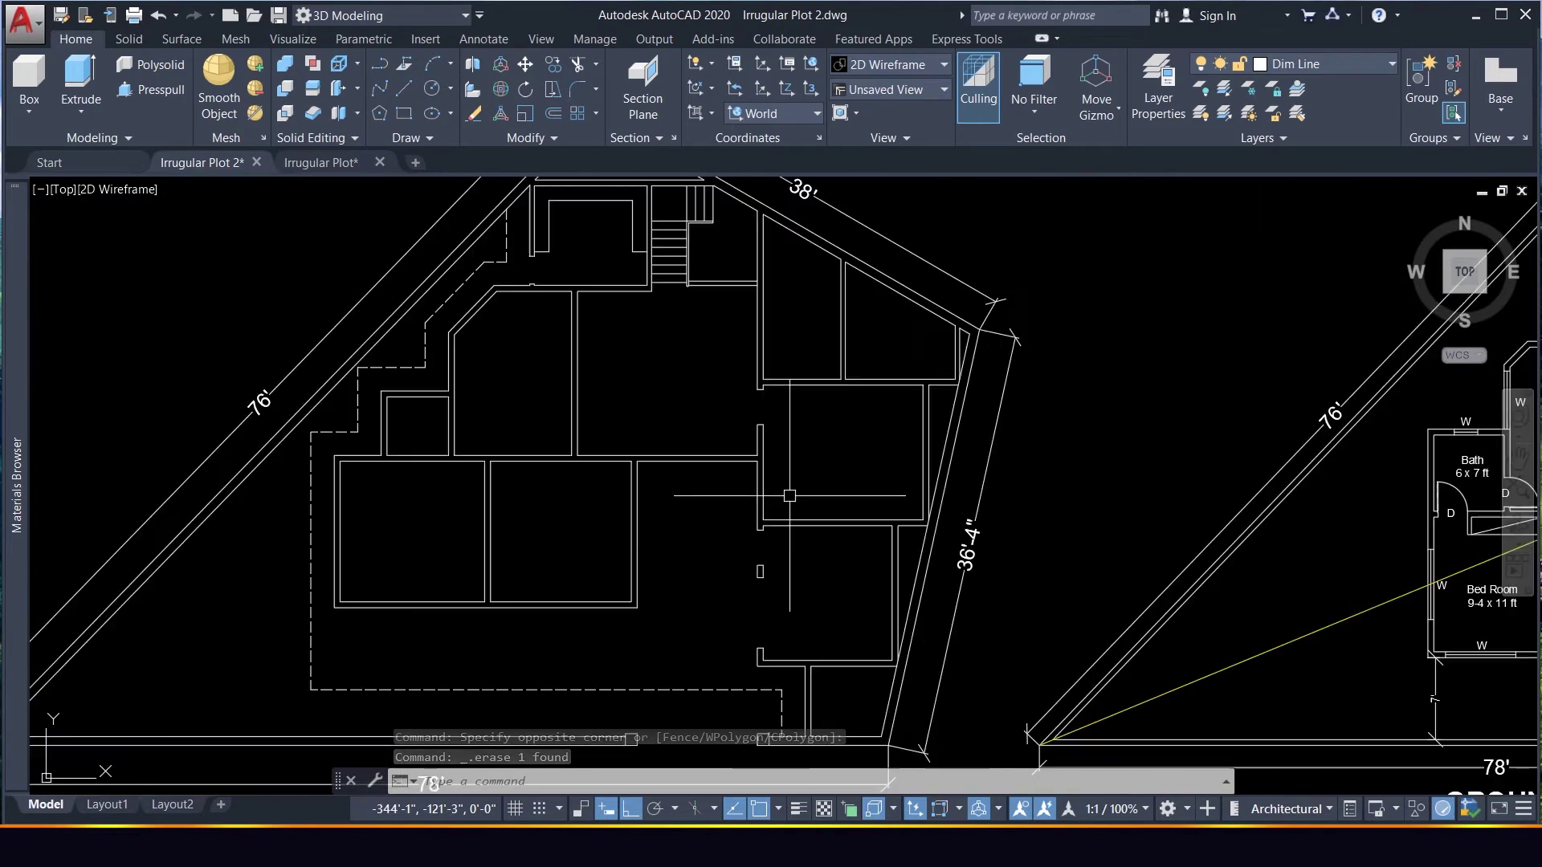
pyautogui.scroll(4, 839, 358)
pyautogui.scroll(-3, 824, 429)
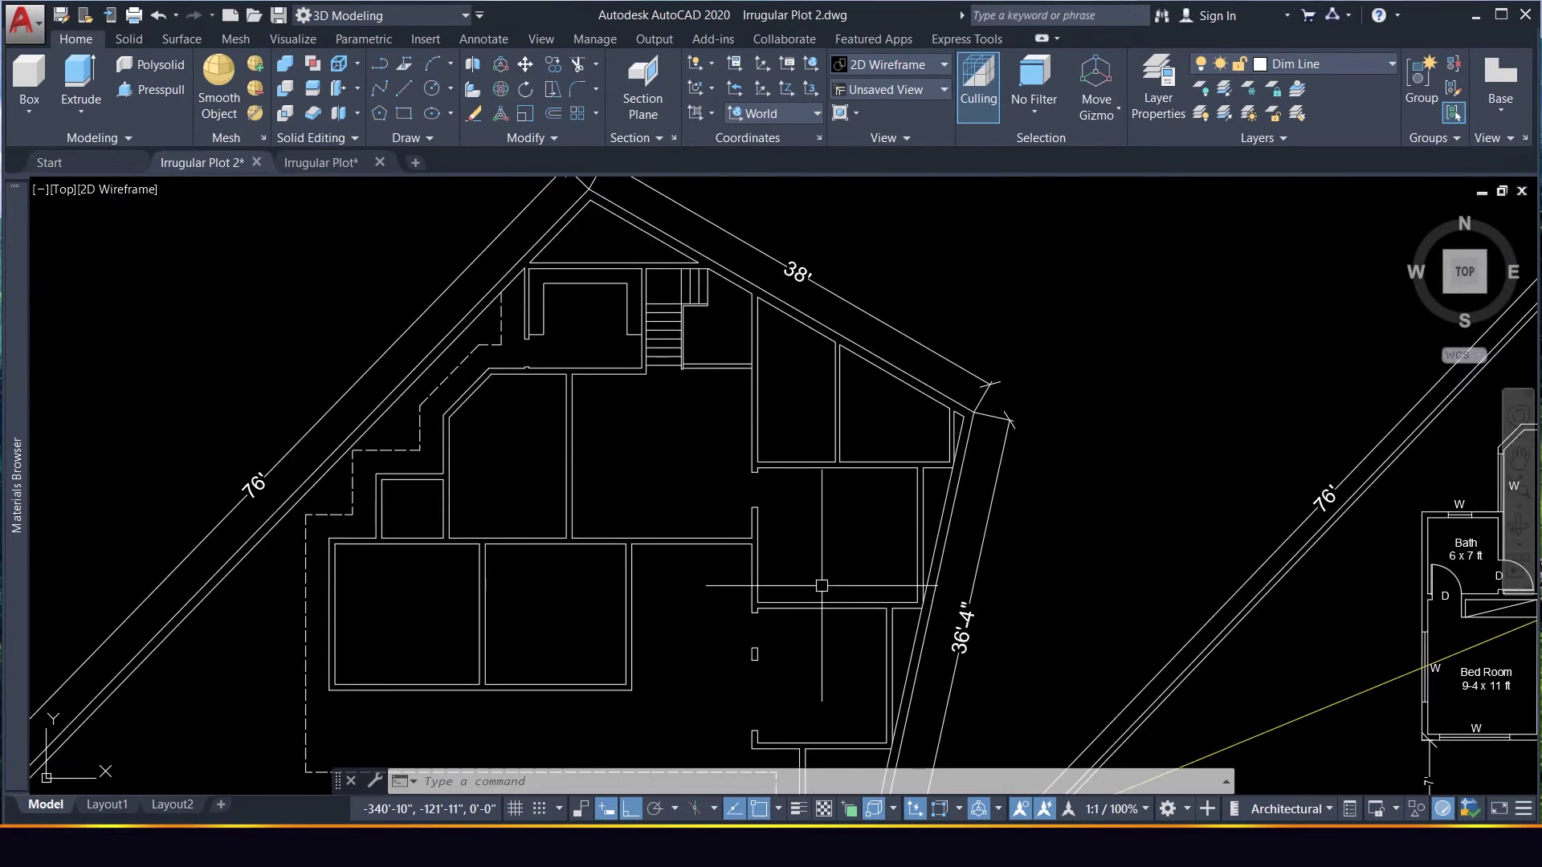
pyautogui.scroll(-2, 815, 482)
pyautogui.scroll(4, 831, 573)
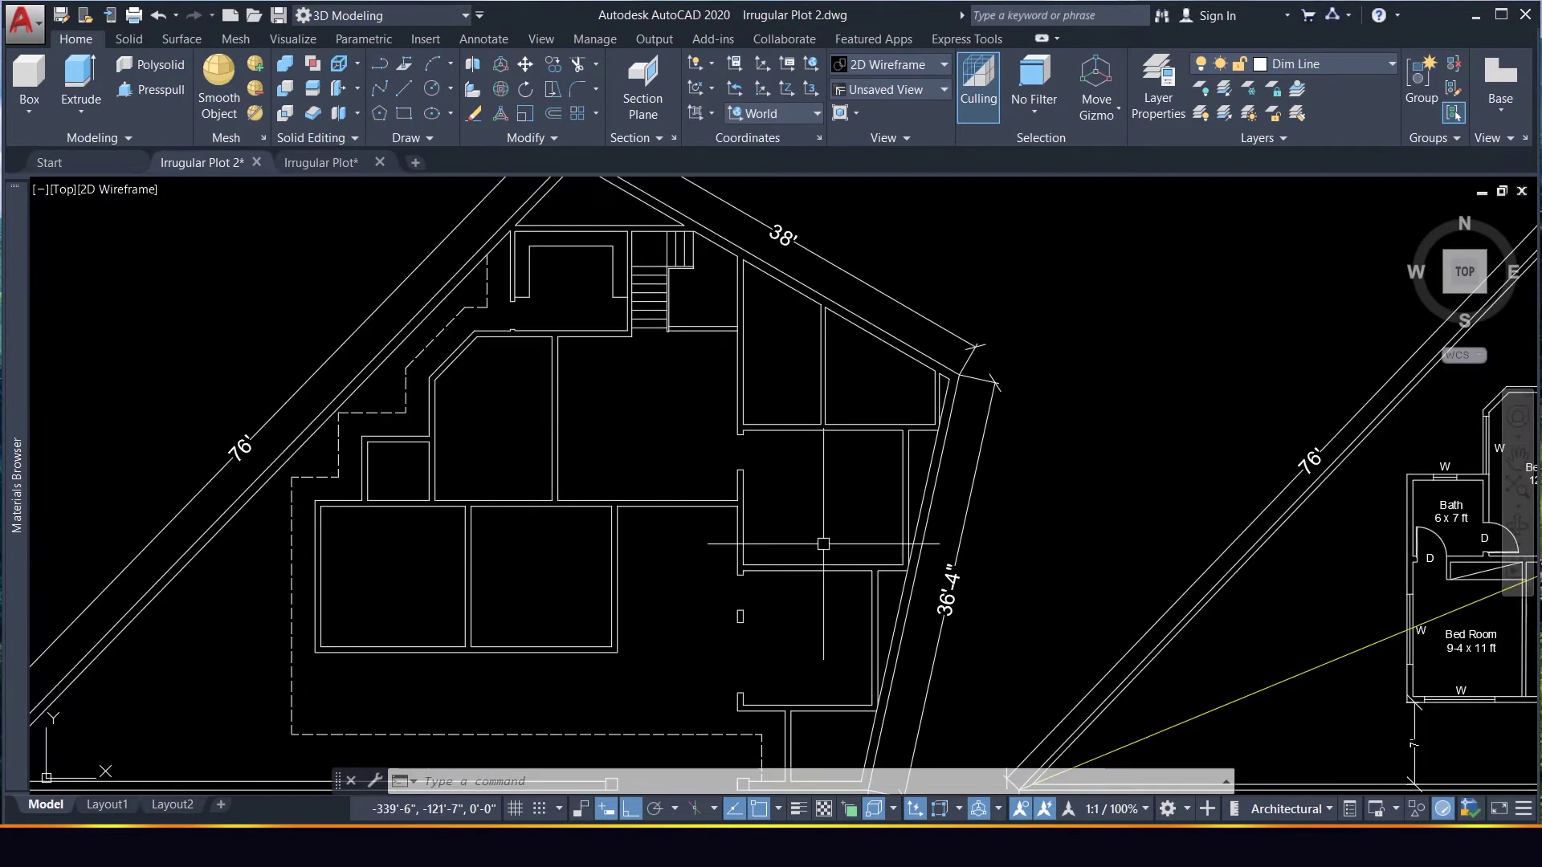
pyautogui.scroll(3, 899, 470)
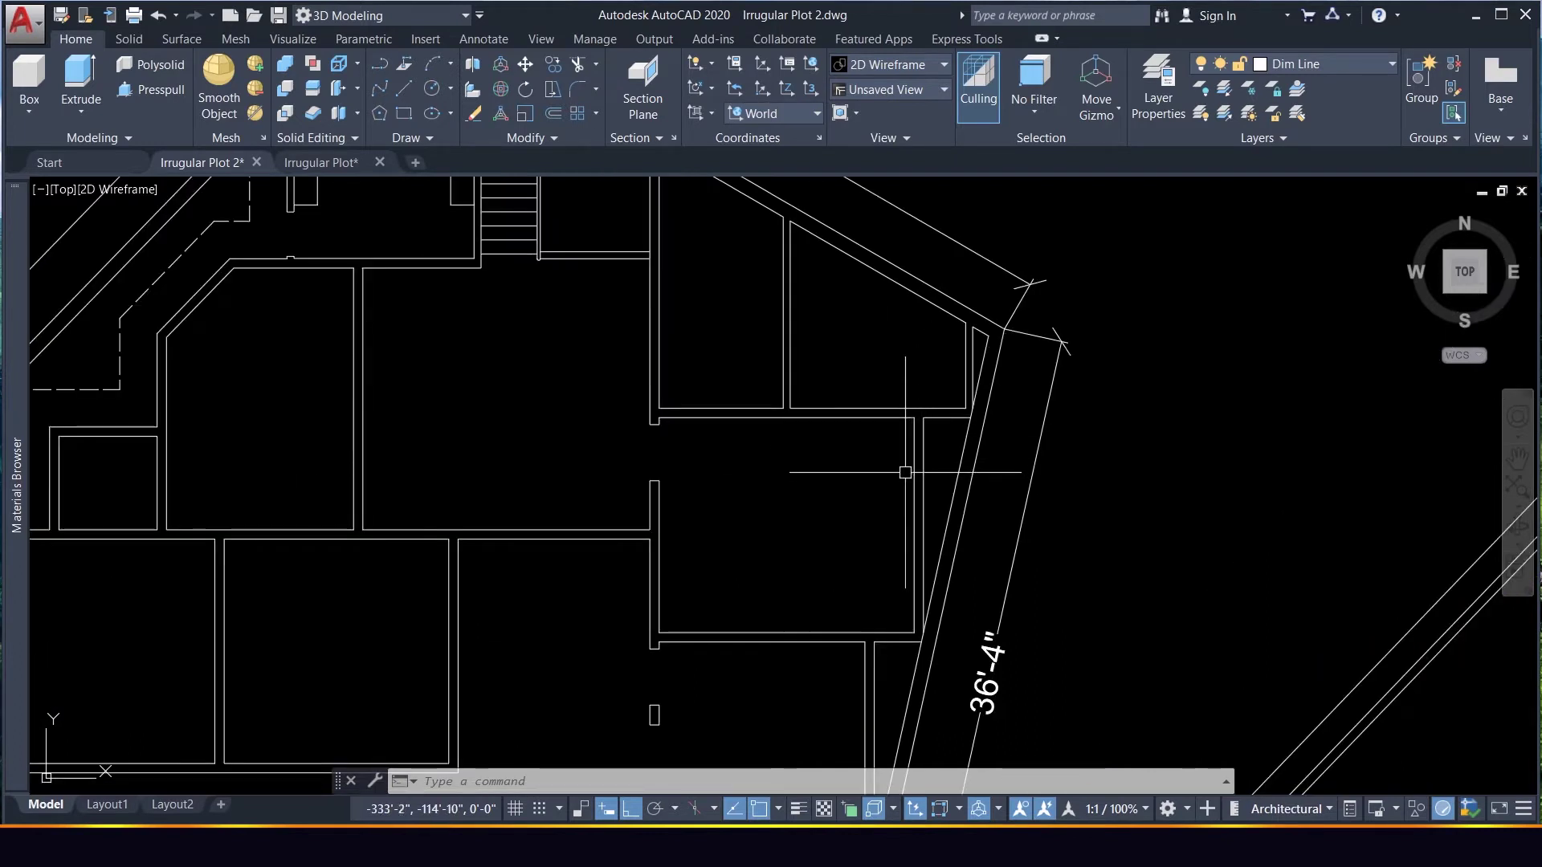
pyautogui.scroll(3, 904, 465)
pyautogui.scroll(-3, 824, 431)
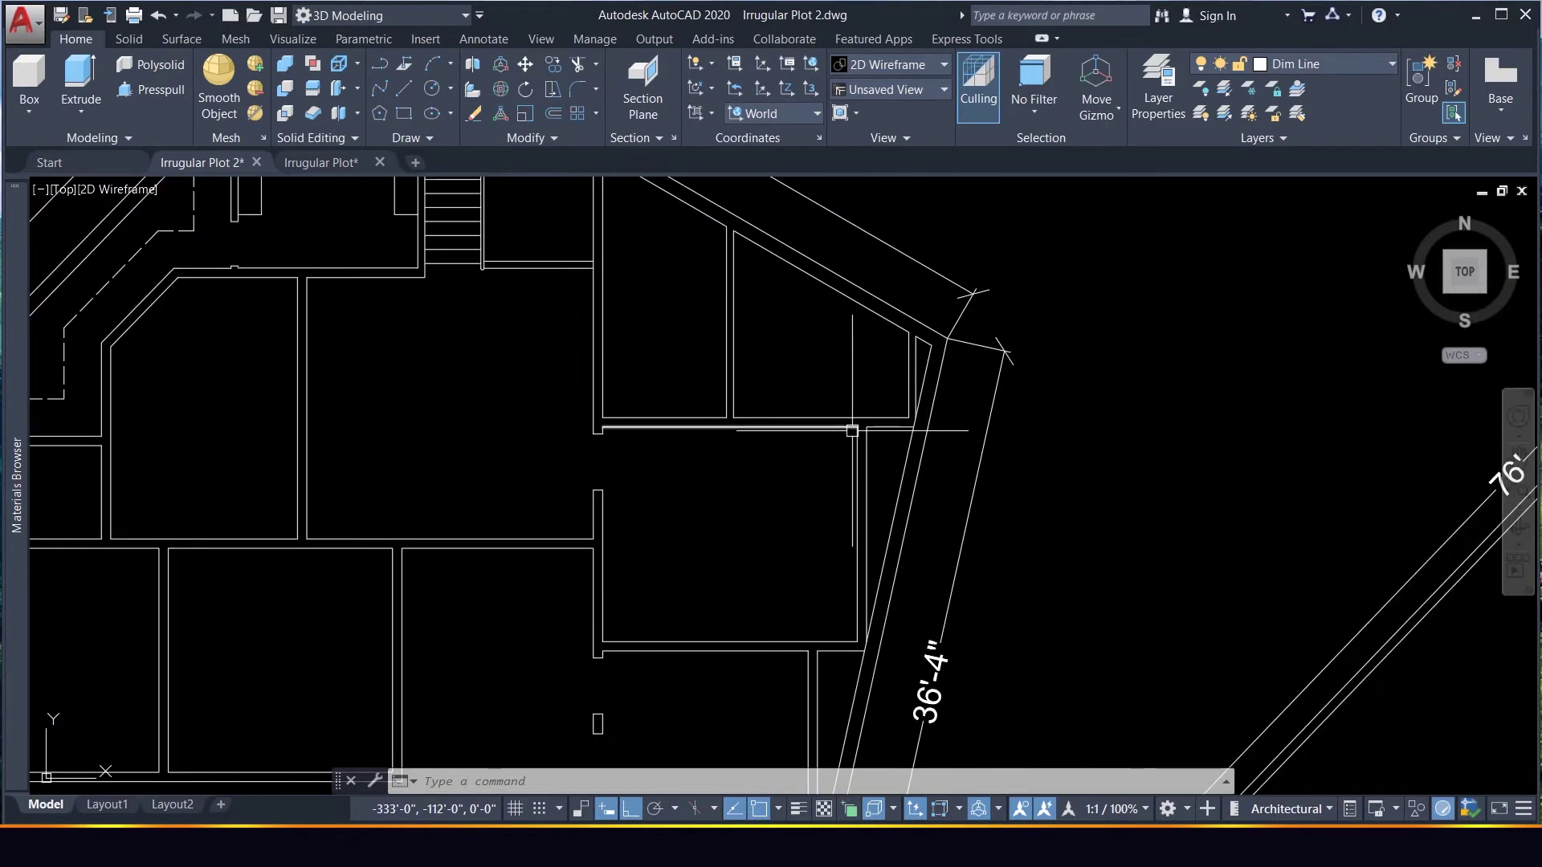
pyautogui.write('l')
pyautogui.scroll(-3, 850, 385)
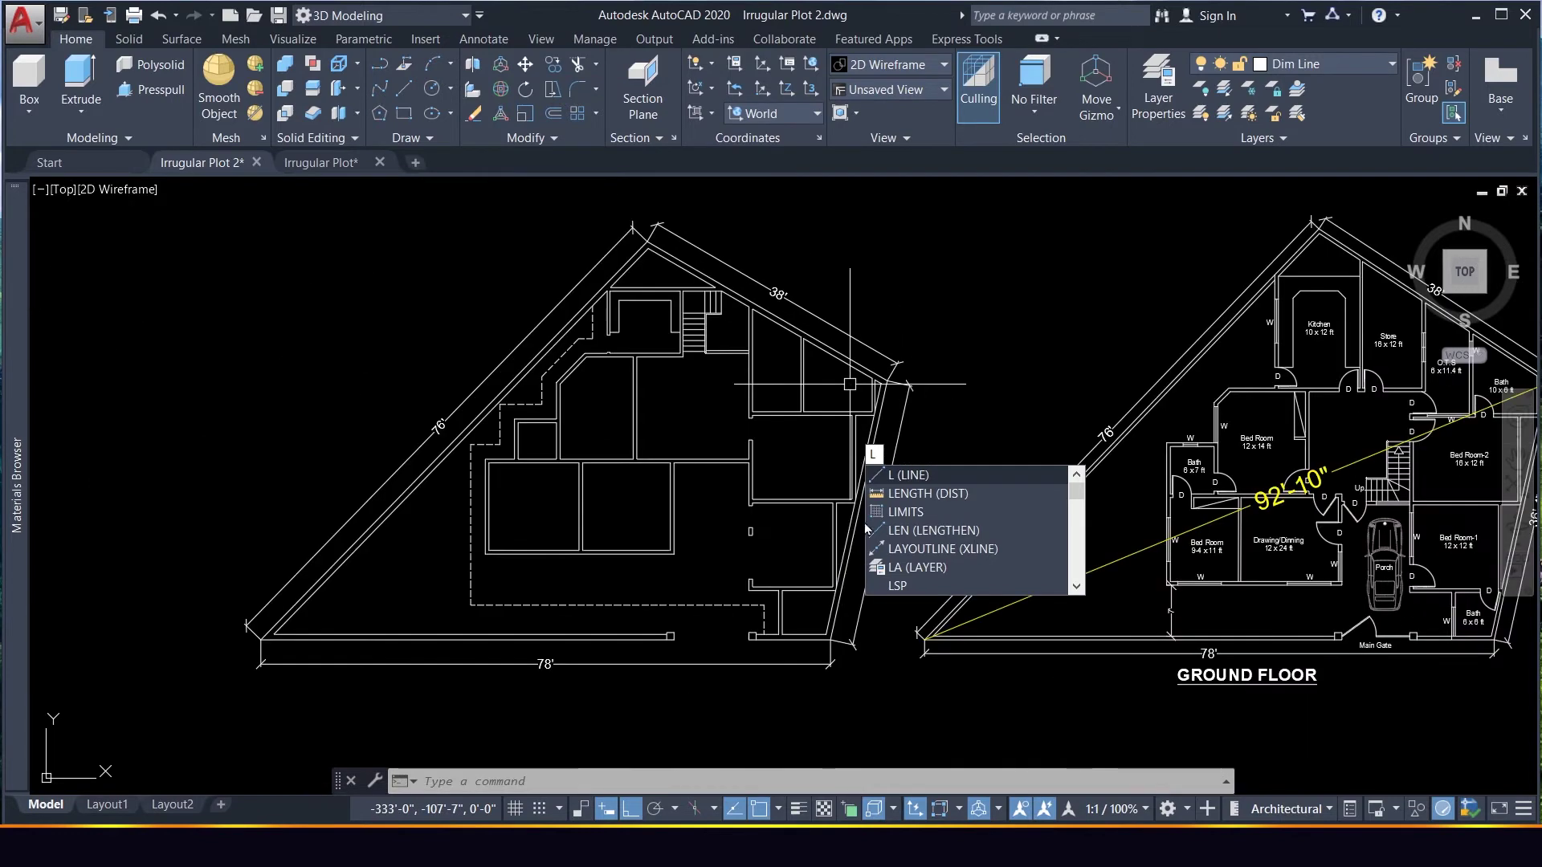
pyautogui.press('Escape')
pyautogui.scroll(5, 831, 594)
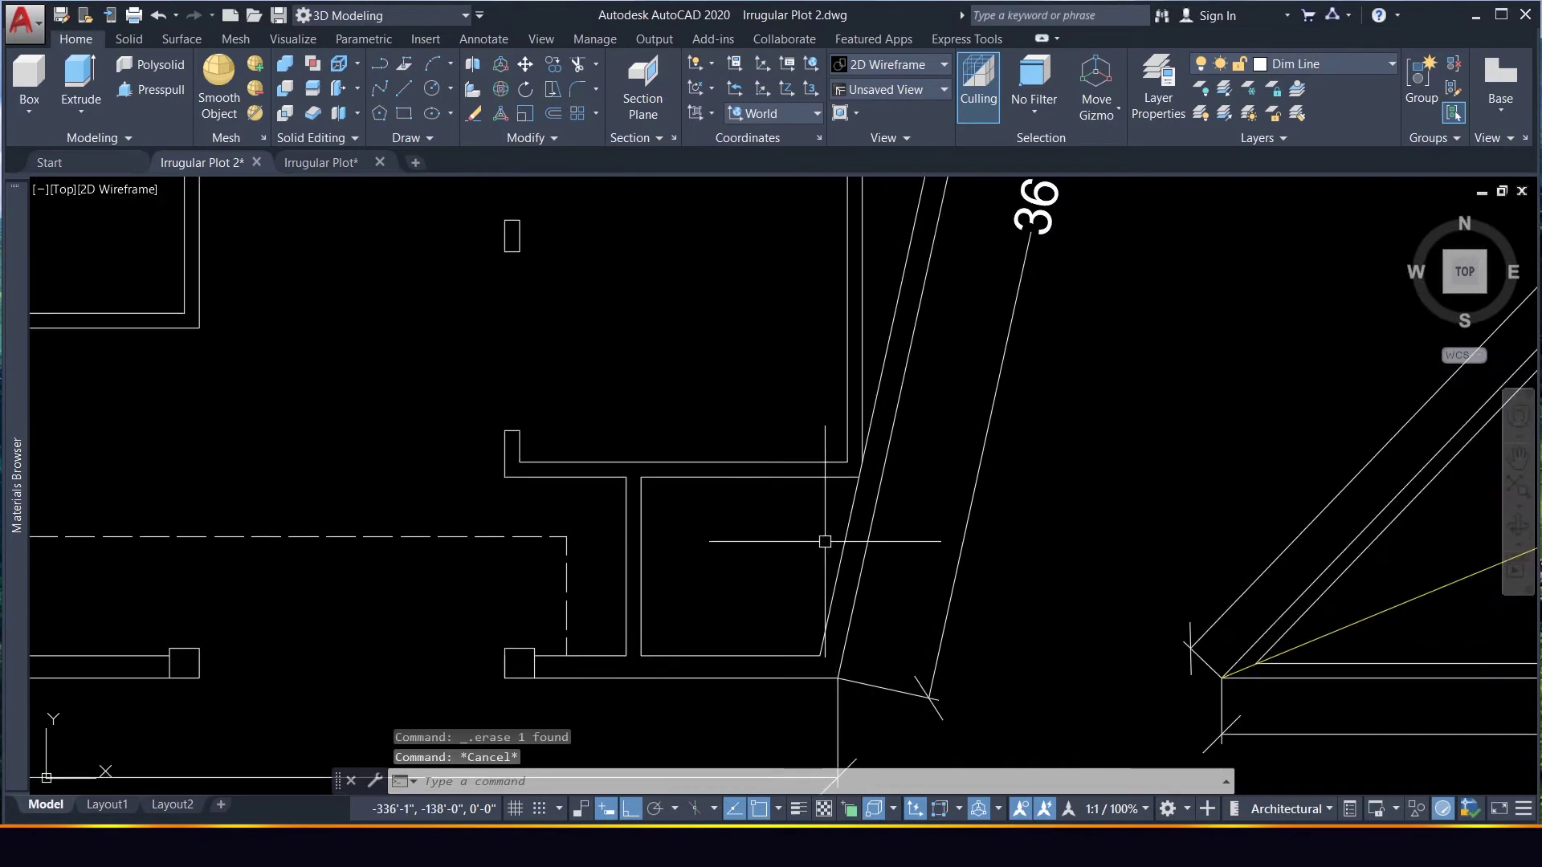
# Draw a short vertical line across the lower room's bottom wall from its inner right corner
pyautogui.write('l')
pyautogui.press('Return')
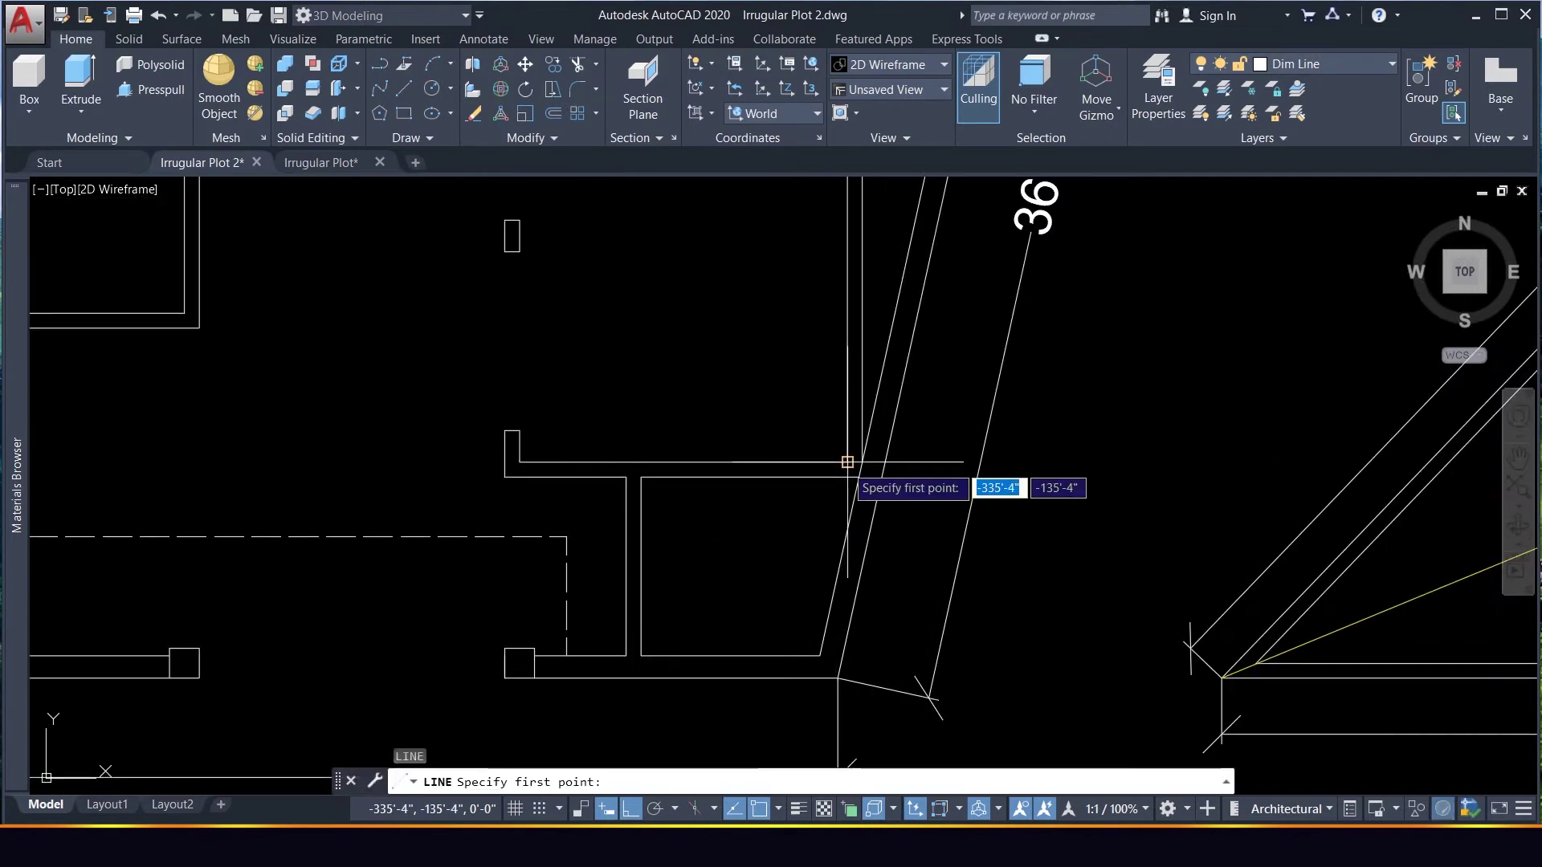
pyautogui.click(847, 462)
pyautogui.click(847, 481)
pyautogui.press('Return')
# Move the short vertical line 4.5 inches left along the lower room's bottom wall, away from the inner right corner
pyautogui.click(827, 429)
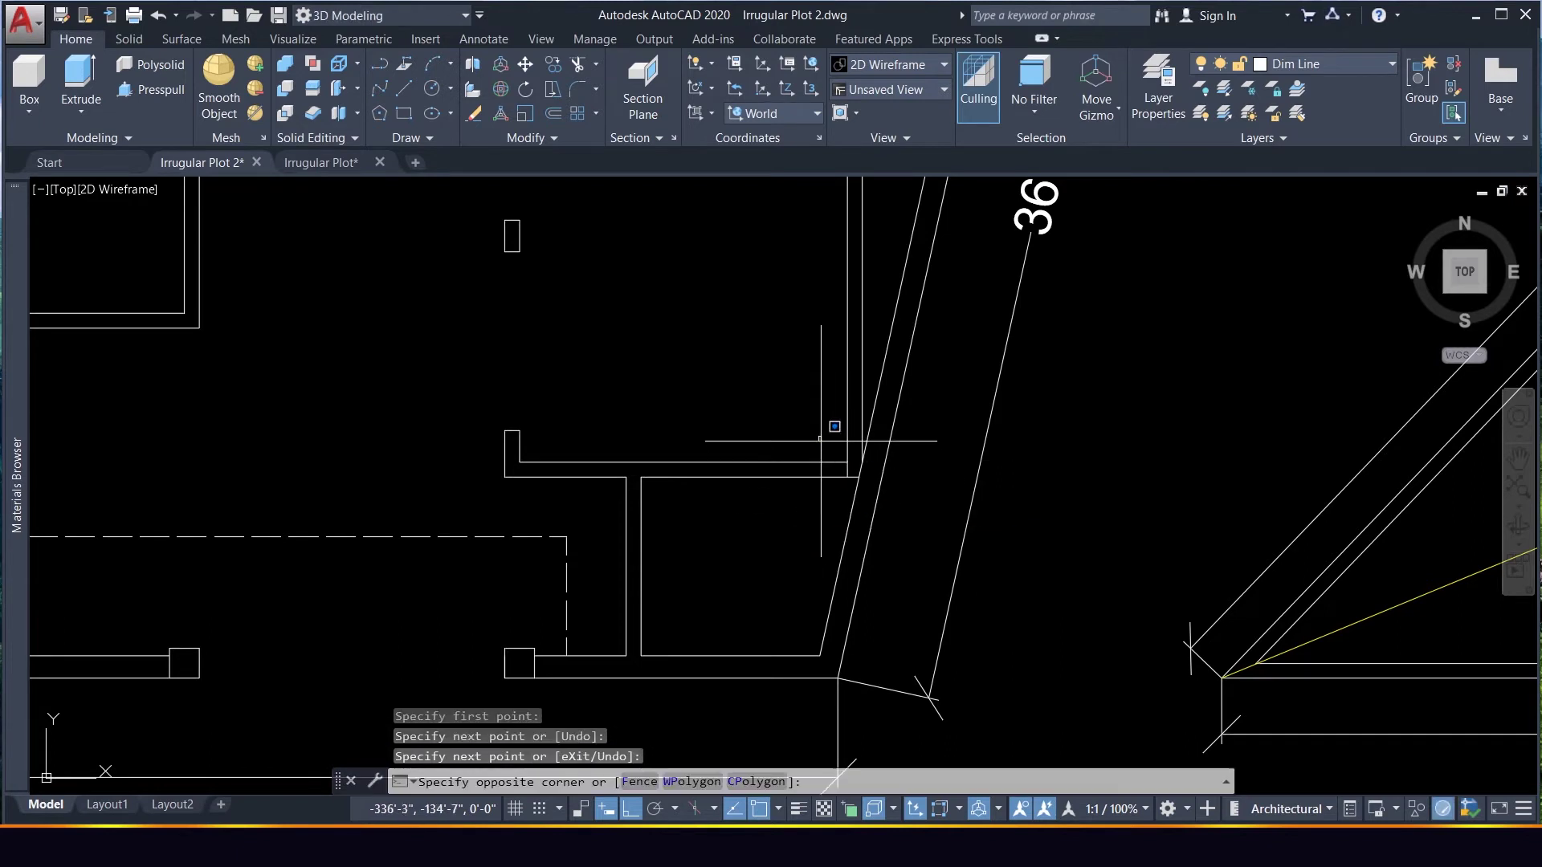
pyautogui.click(853, 500)
pyautogui.write('m')
pyautogui.press('Return')
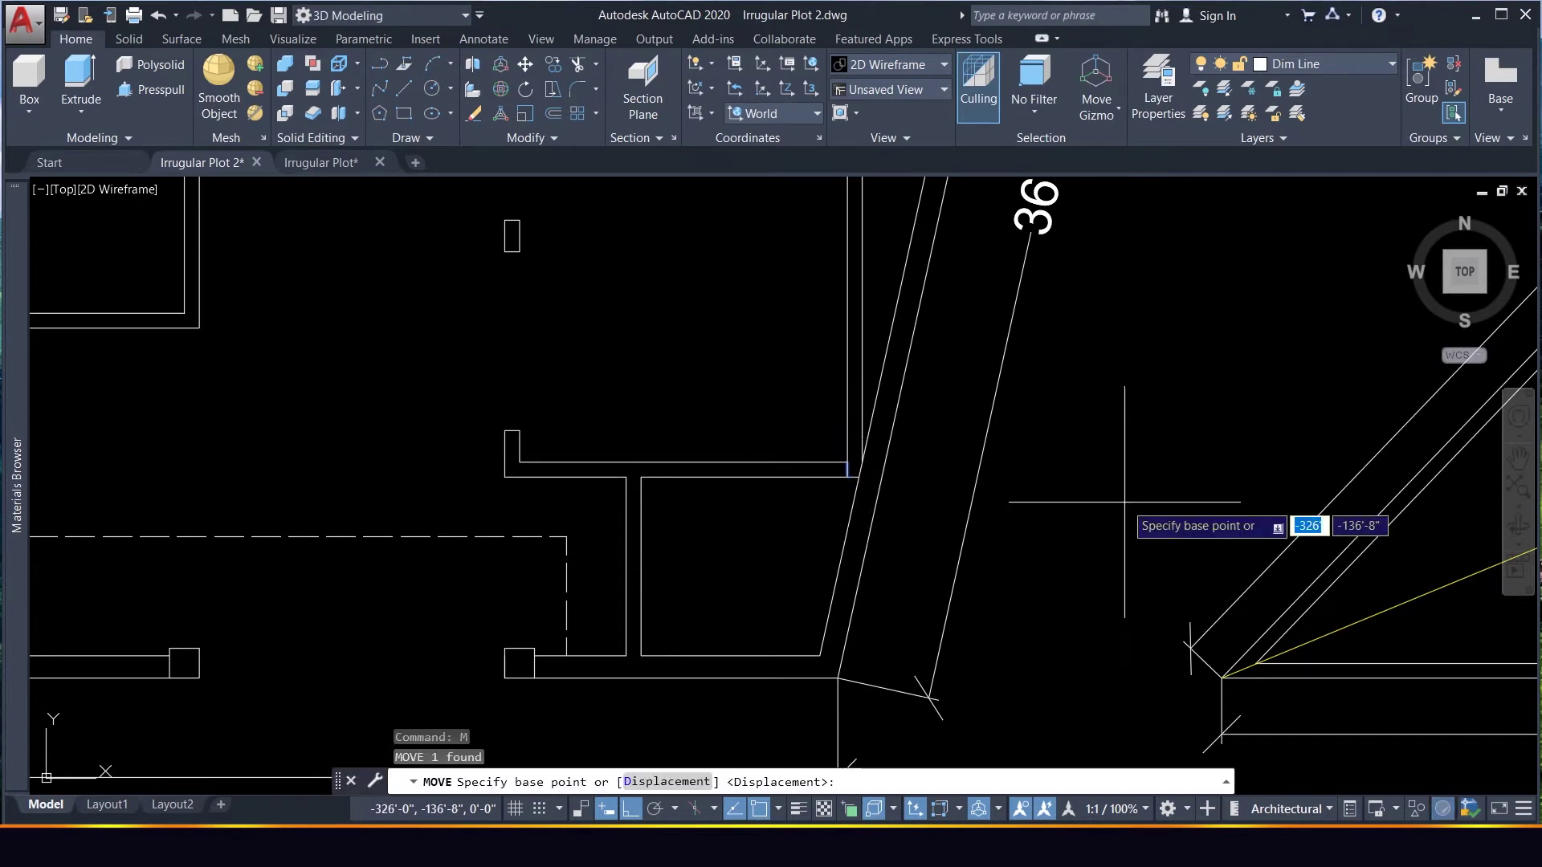
pyautogui.click(1121, 504)
pyautogui.write('4')
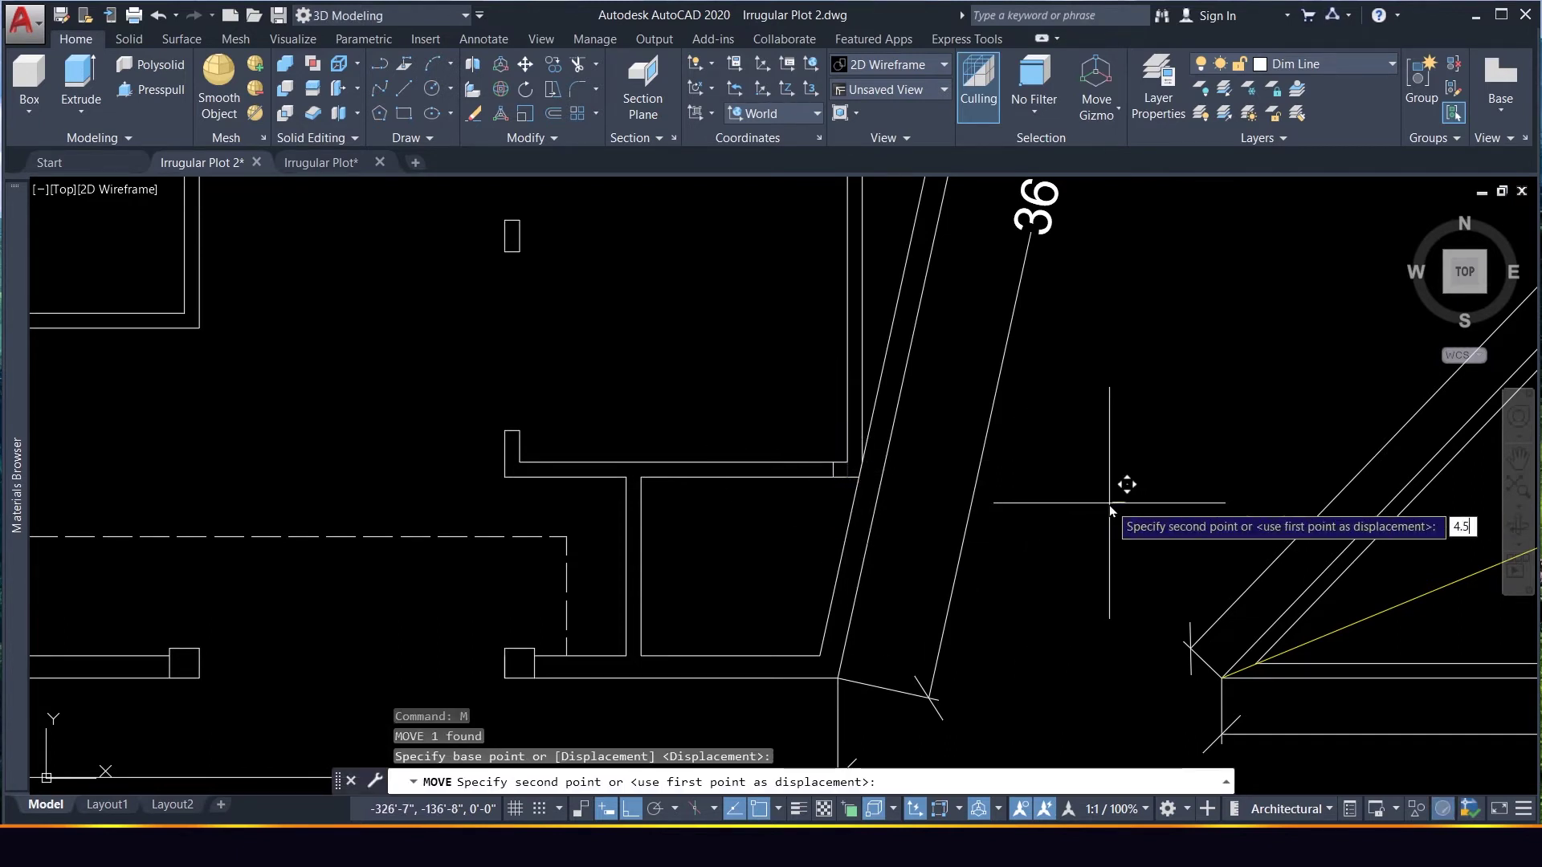
pyautogui.write('.5')
pyautogui.press('Return')
# Offset the short line 30 inches to the left to mark the other side of the door opening
pyautogui.click(831, 458)
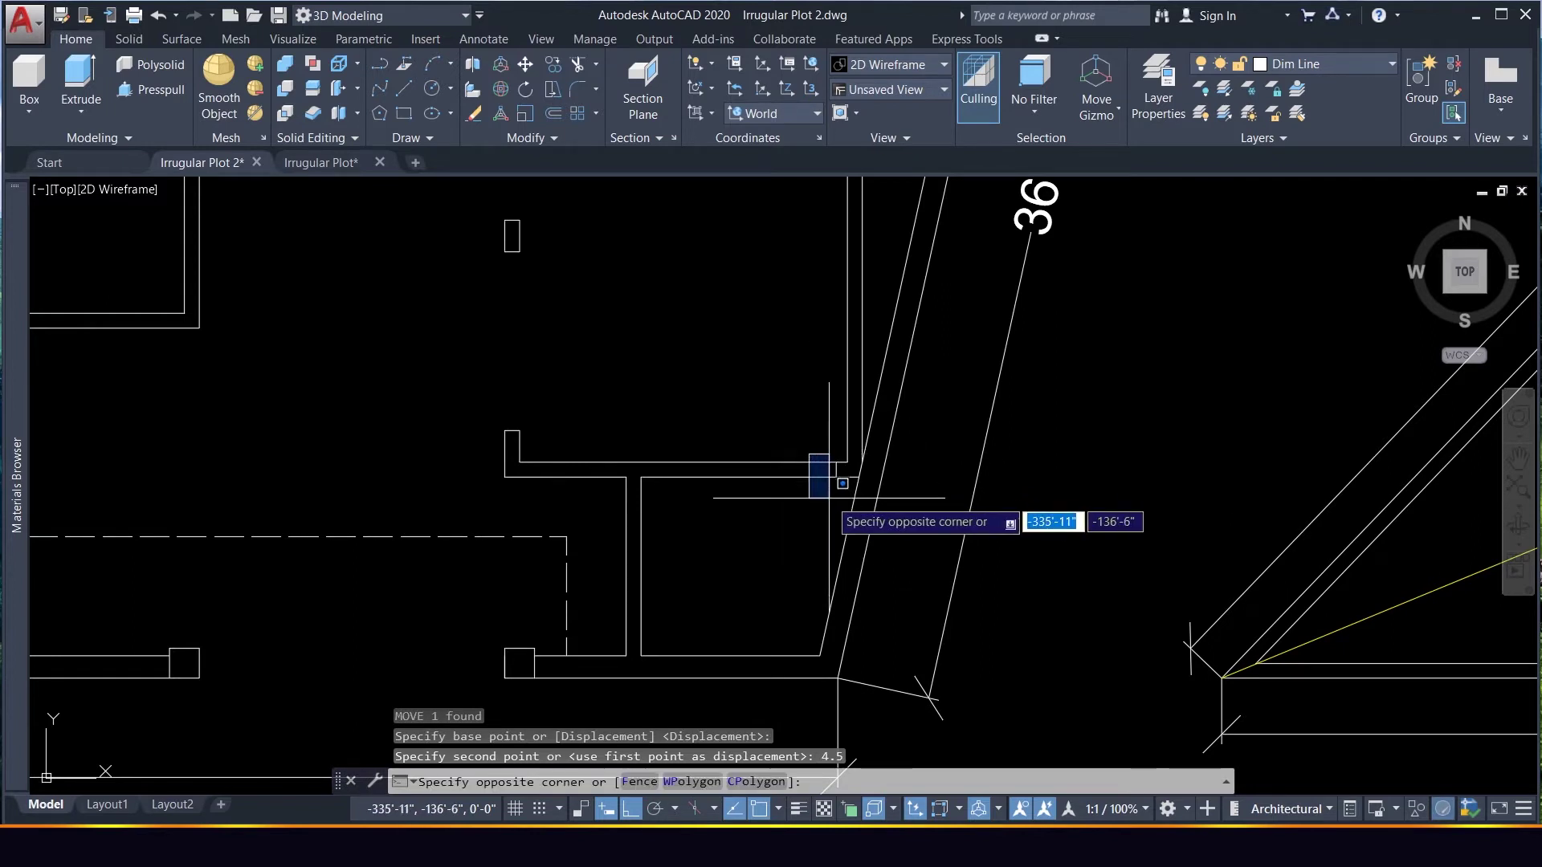
pyautogui.click(840, 479)
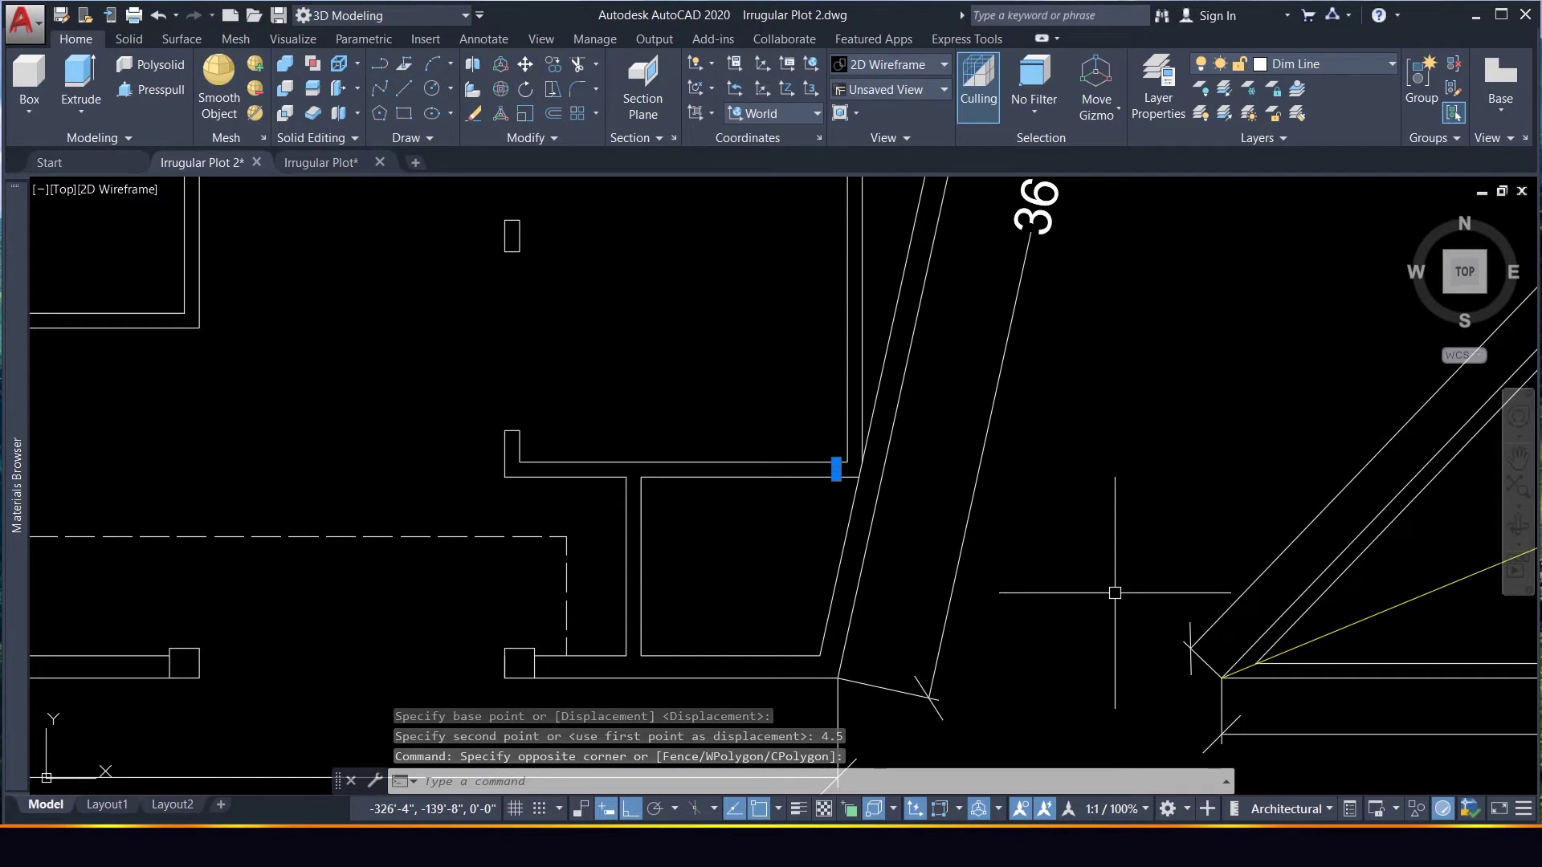
pyautogui.write('o')
pyautogui.press('Return')
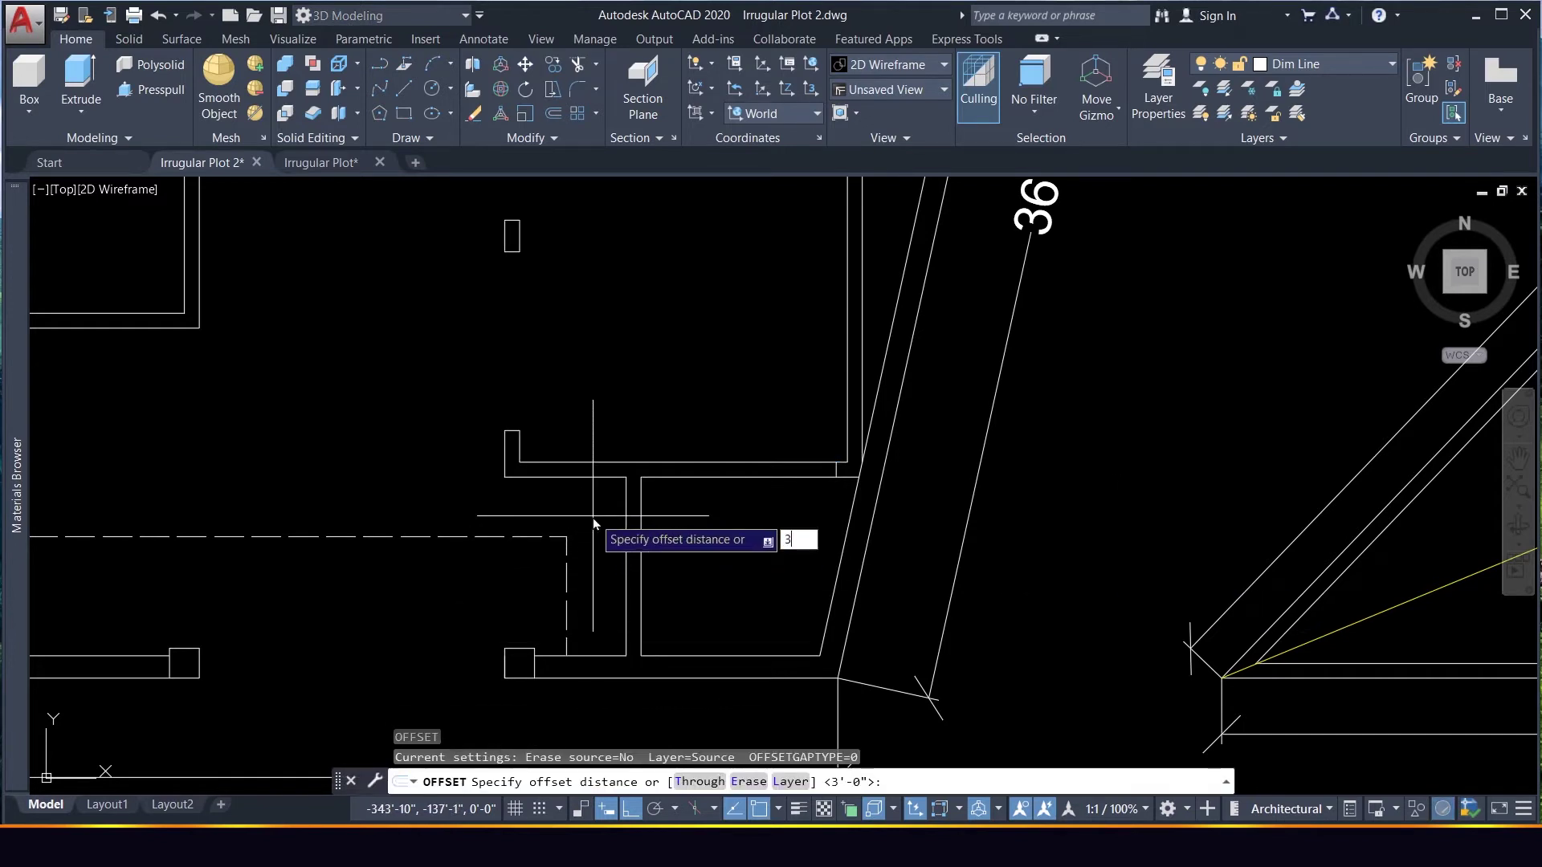
pyautogui.write('30')
pyautogui.press('Return')
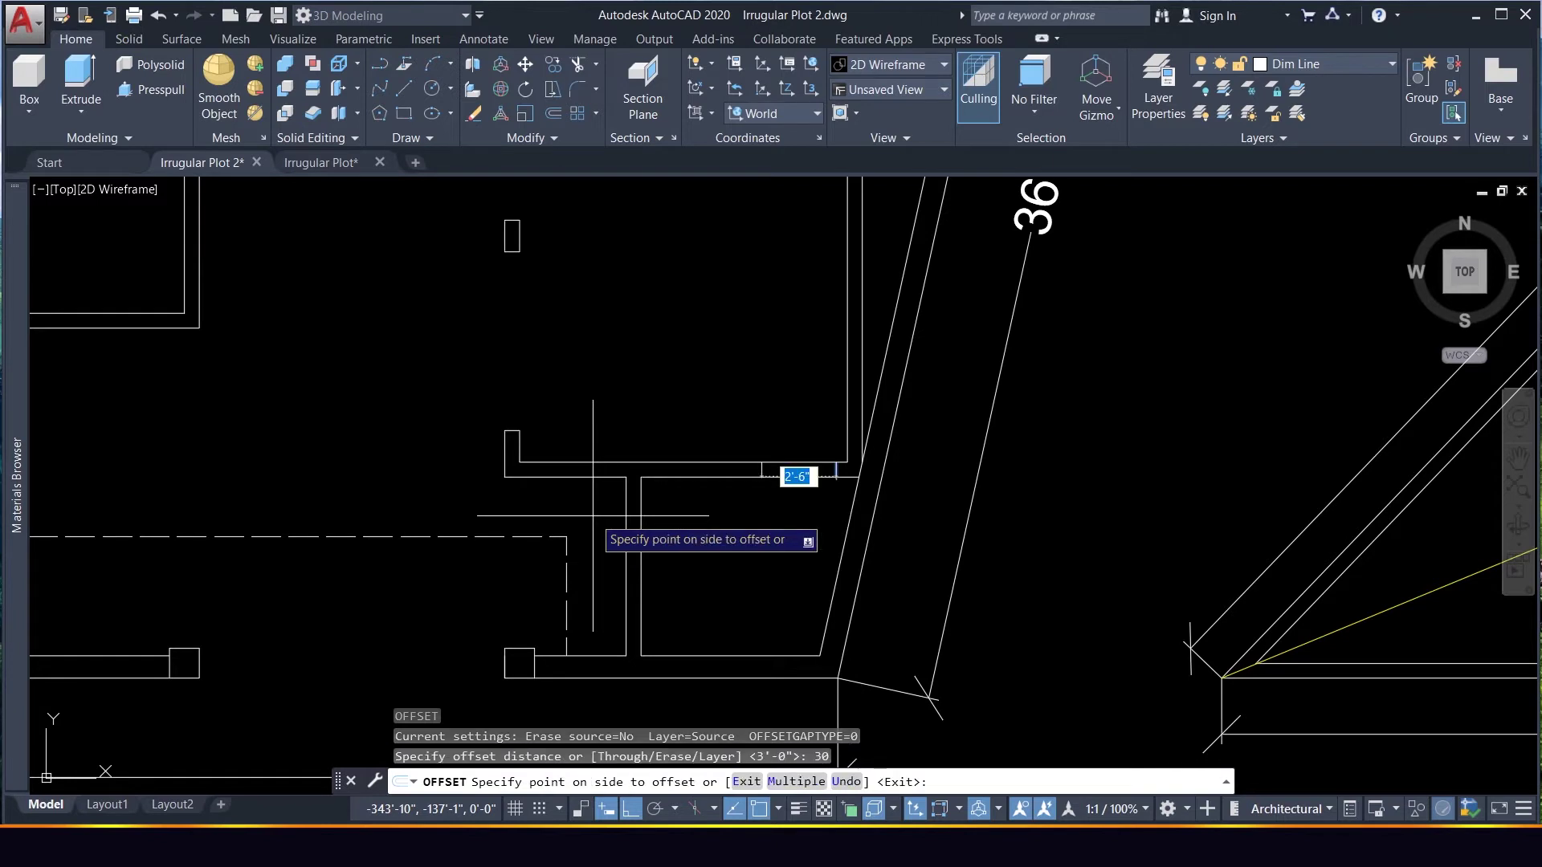
pyautogui.click(719, 510)
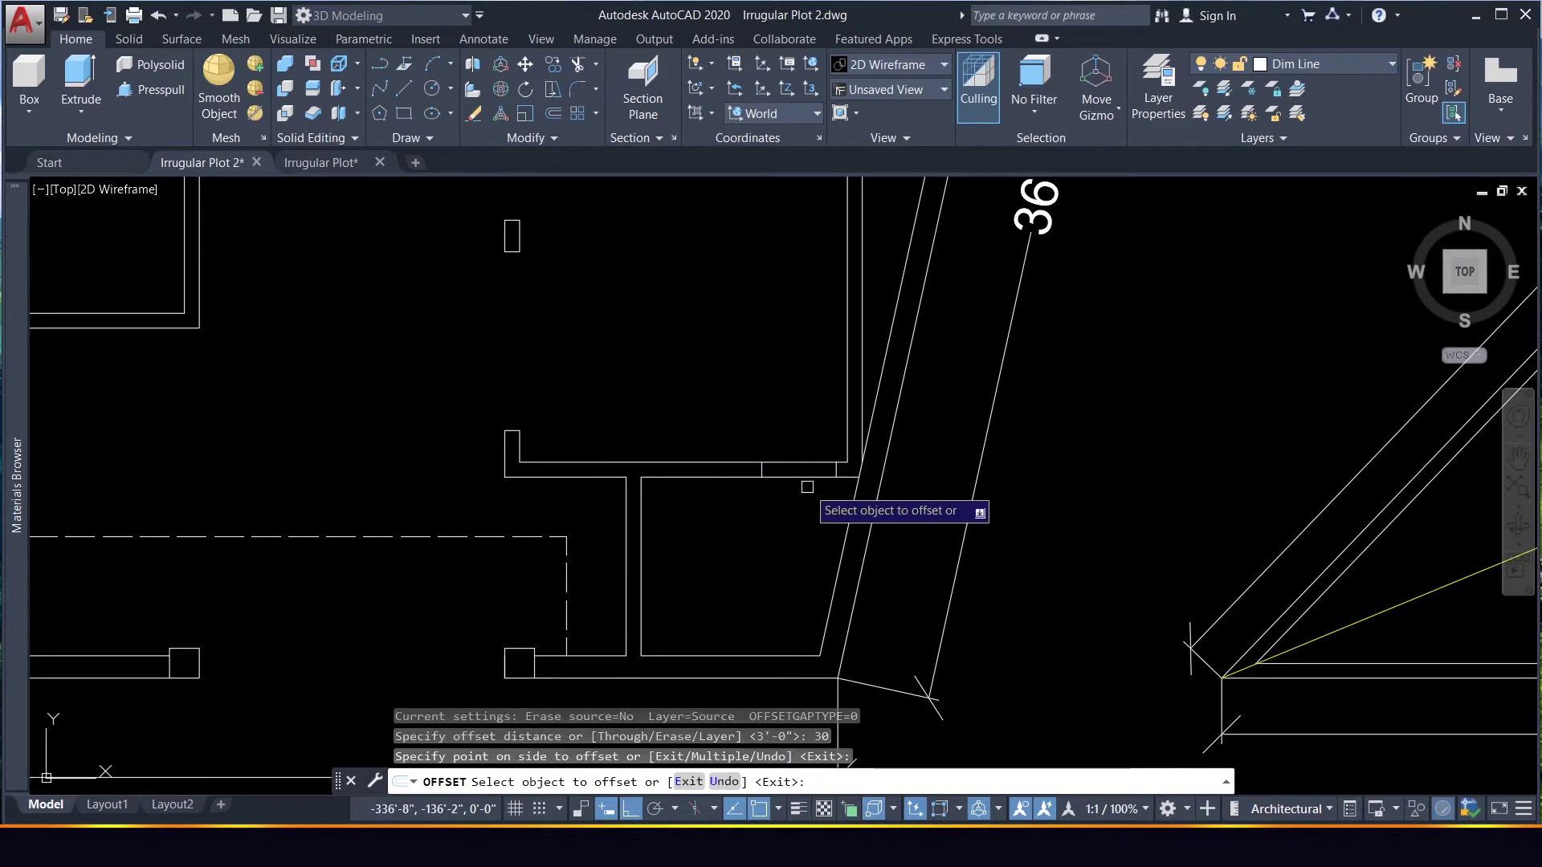
pyautogui.press('Escape')
# Trim the two wall lines between the marks to cut a door opening in the lower room's bottom wall
pyautogui.write('tr')
pyautogui.press('Return')
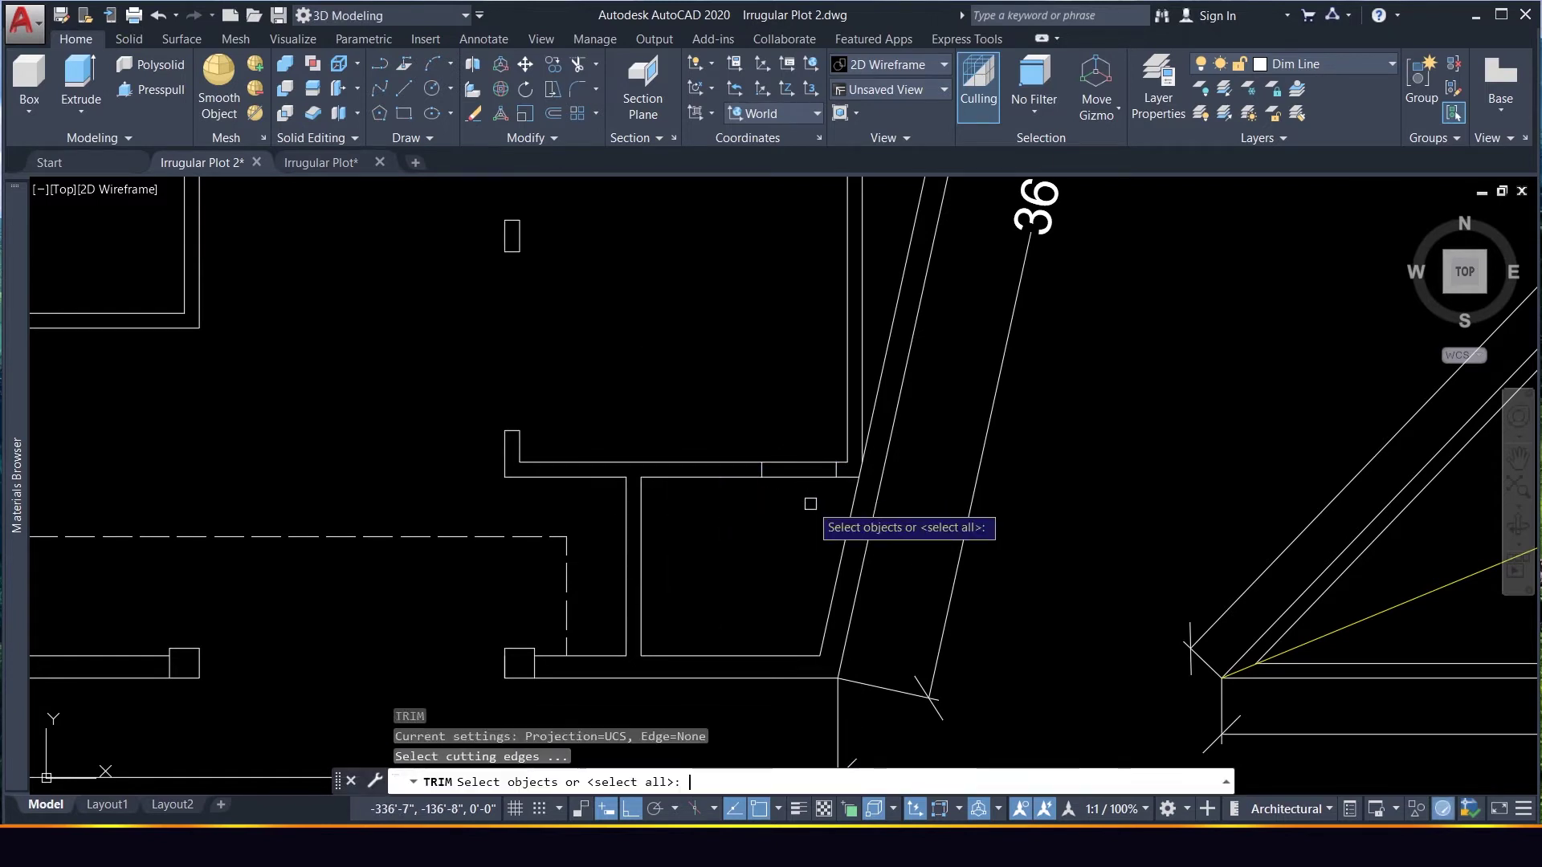
pyautogui.press('Return')
pyautogui.moveTo(813, 497); pyautogui.dragTo(795, 414)
pyautogui.scroll(-3, 767, 534)
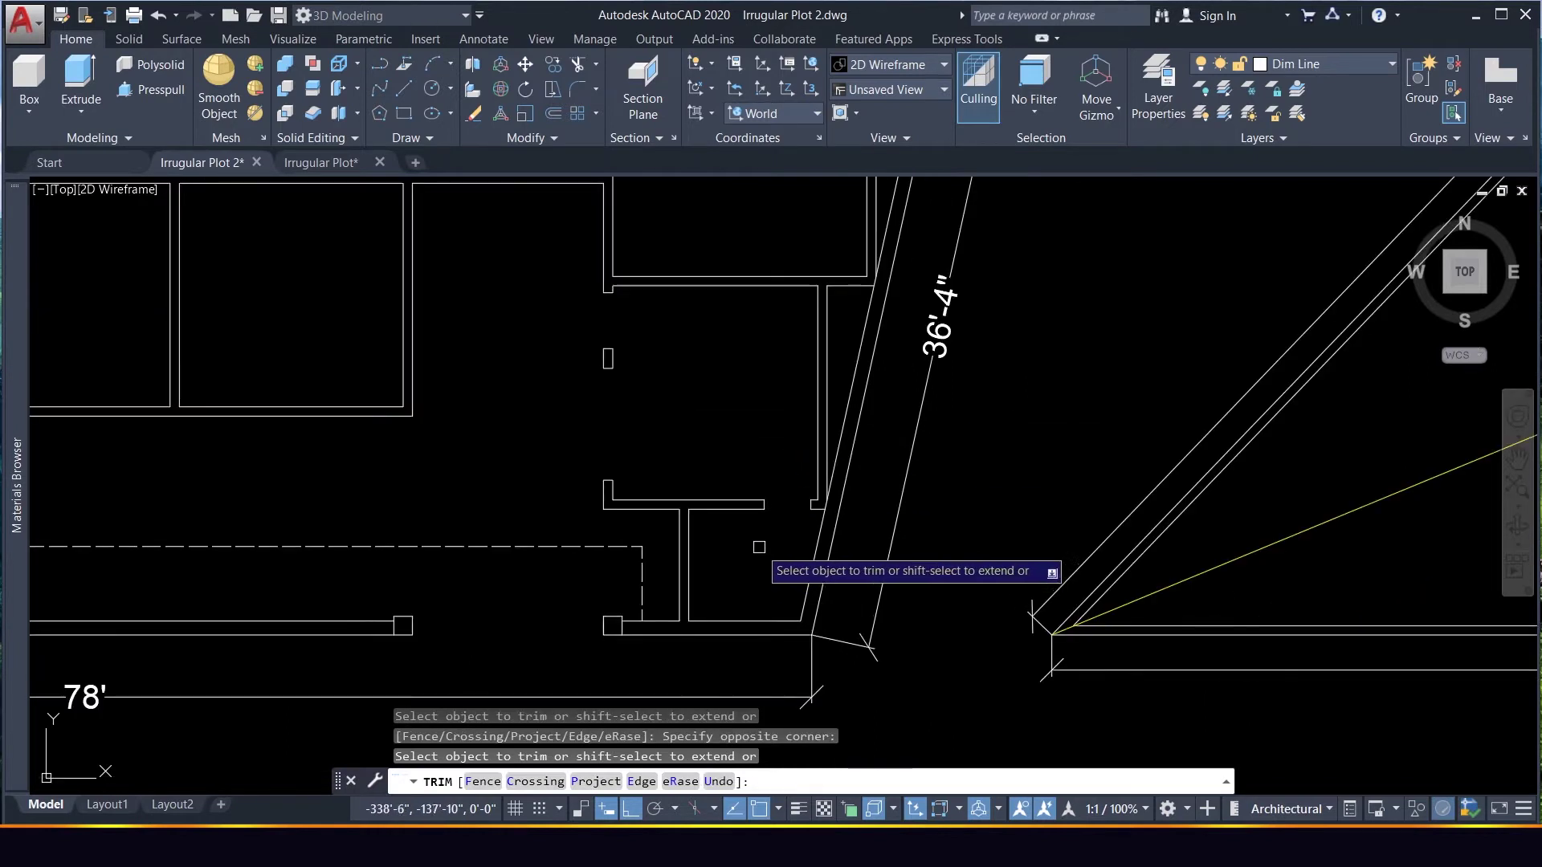
pyautogui.scroll(3, 707, 578)
pyautogui.press('Escape')
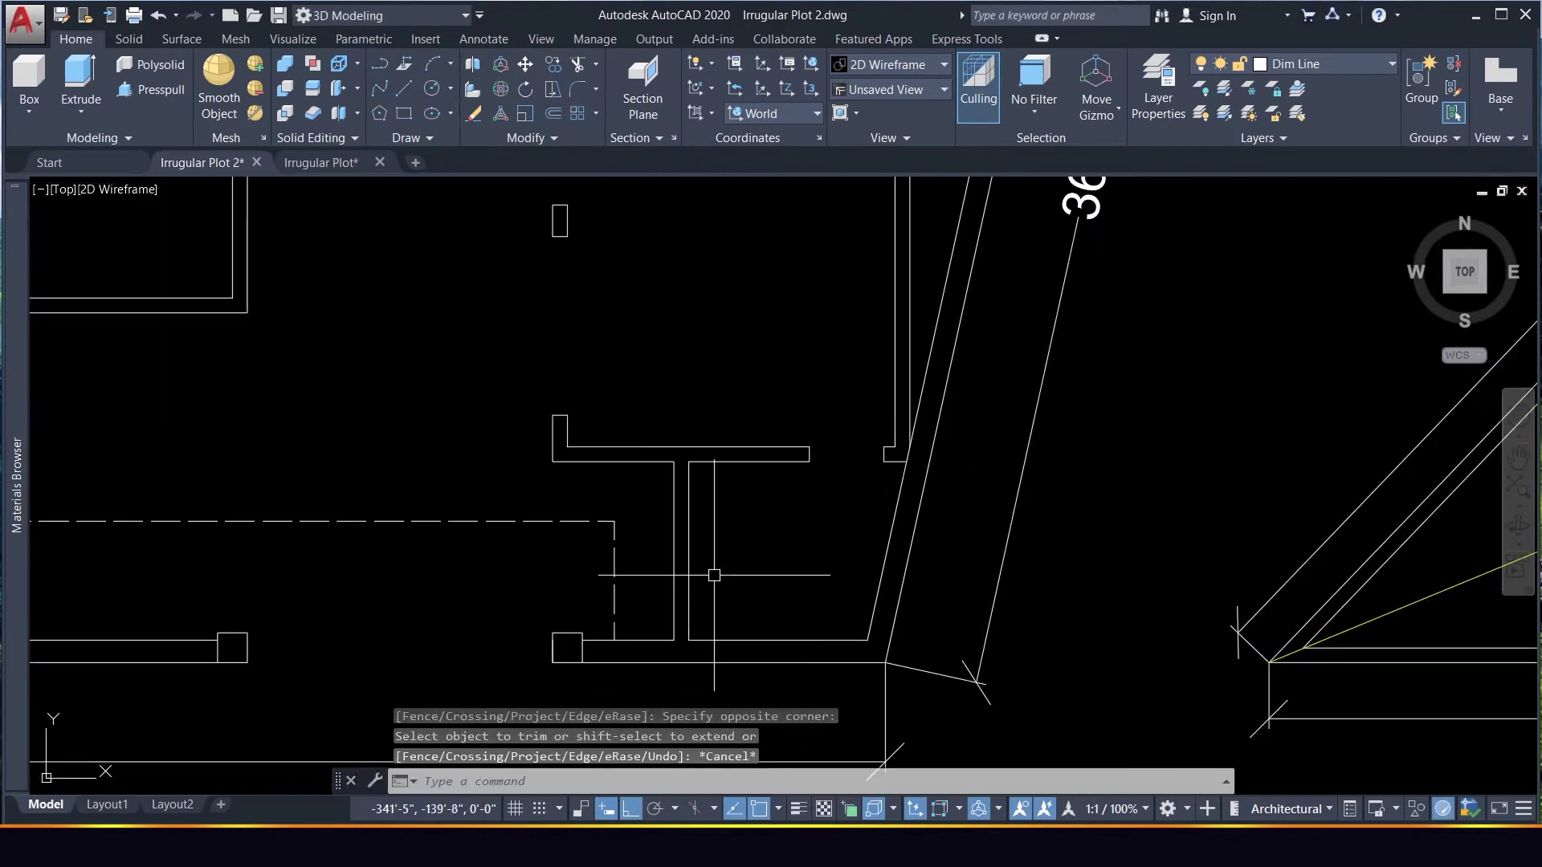
# Draw a short horizontal line from the midpoint of the small bottom room's left wall across the wall's thickness
pyautogui.write('l')
pyautogui.press('Return')
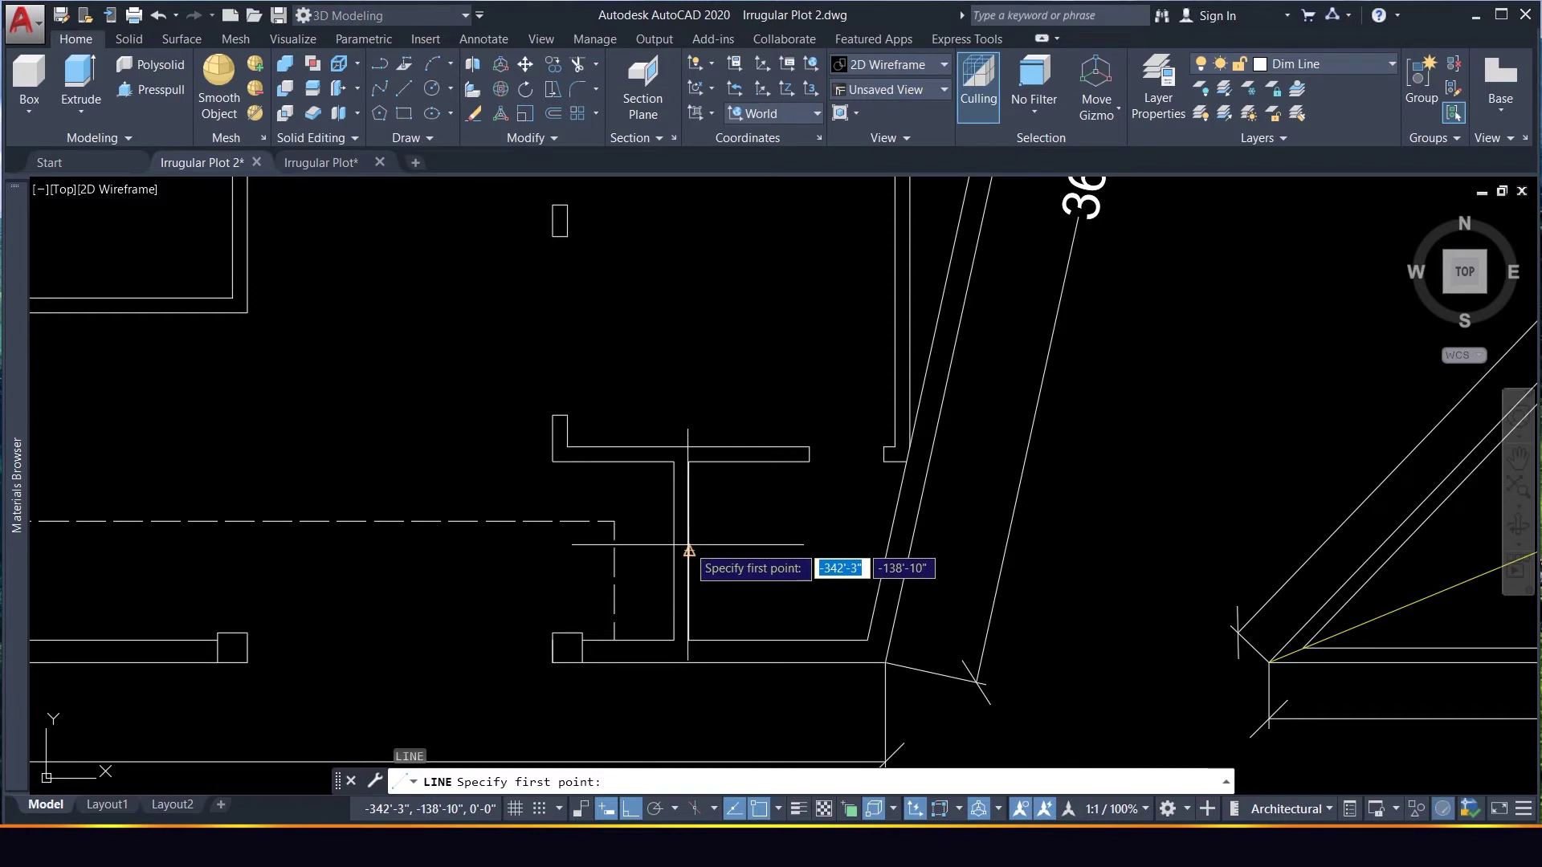
pyautogui.click(689, 551)
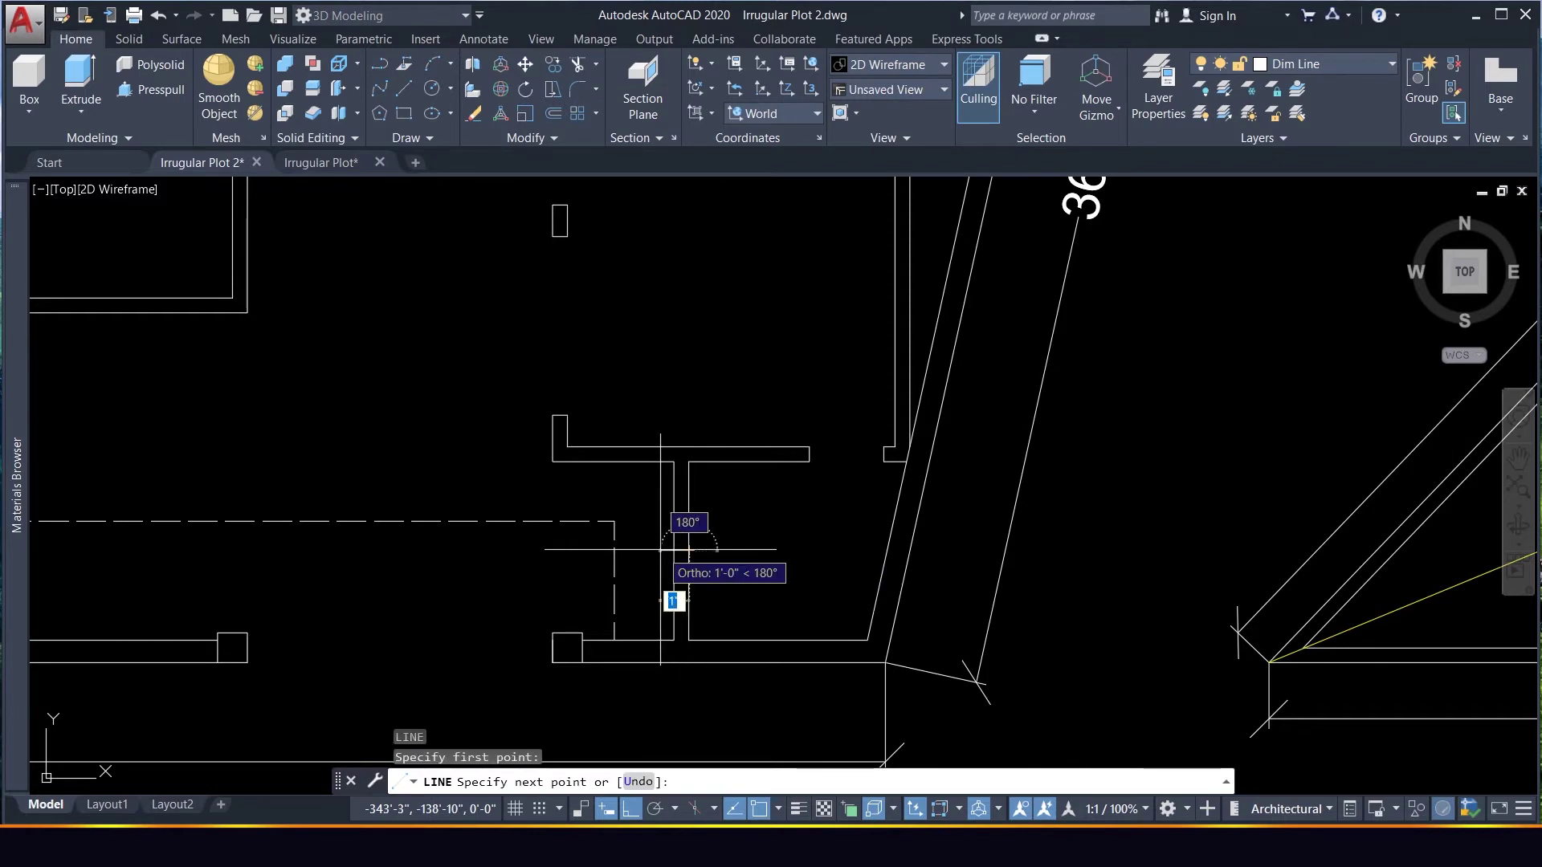
pyautogui.click(661, 554)
pyautogui.press('Escape')
# Offset the midpoint line 12 inches both above and below to mark a window opening in the small room's left wall
pyautogui.click(652, 538)
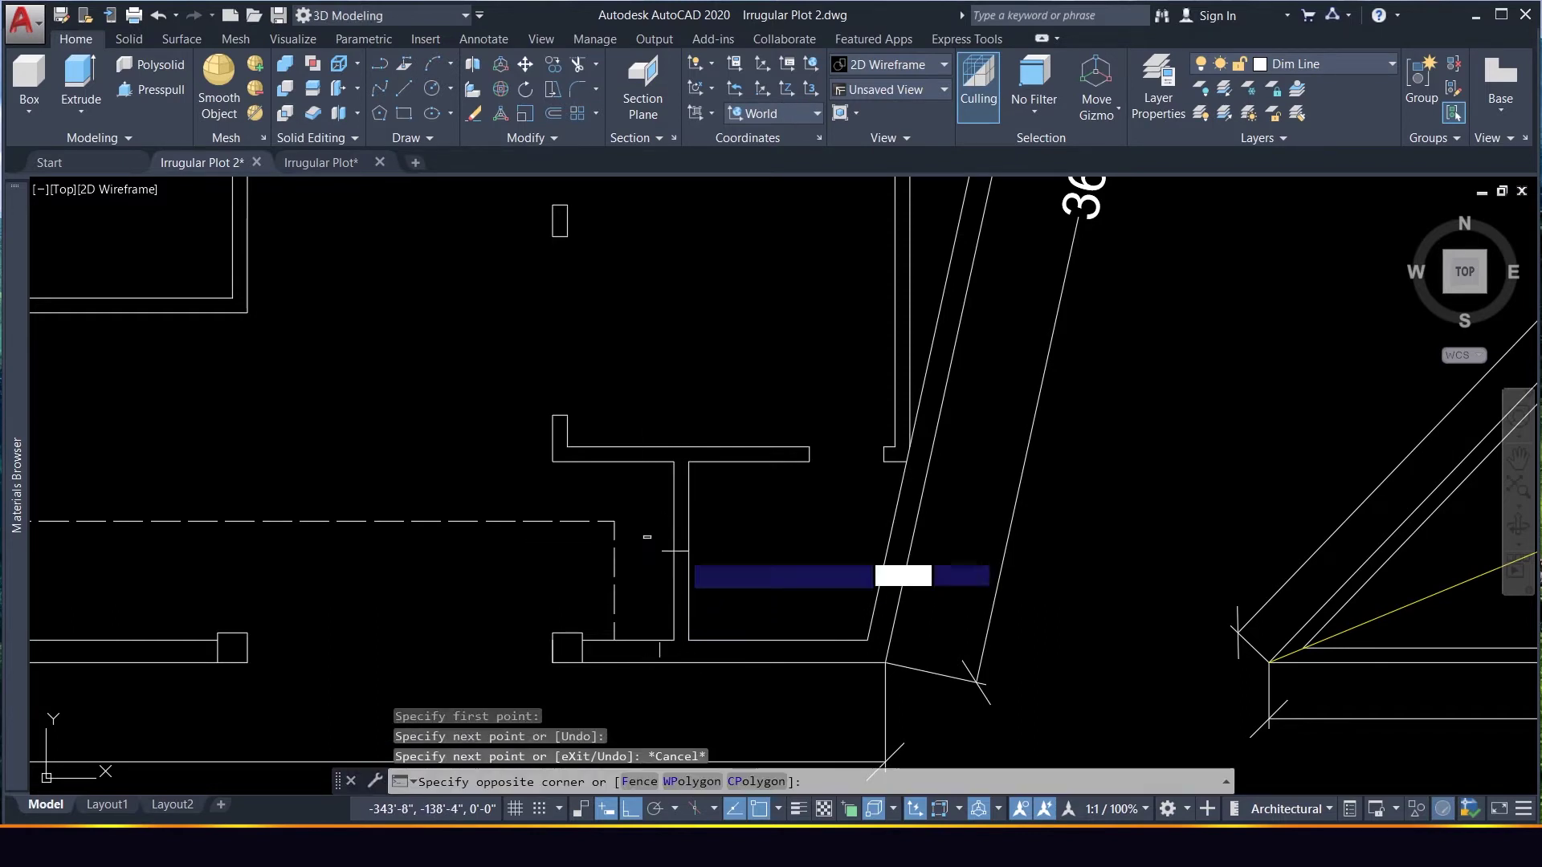
pyautogui.click(734, 582)
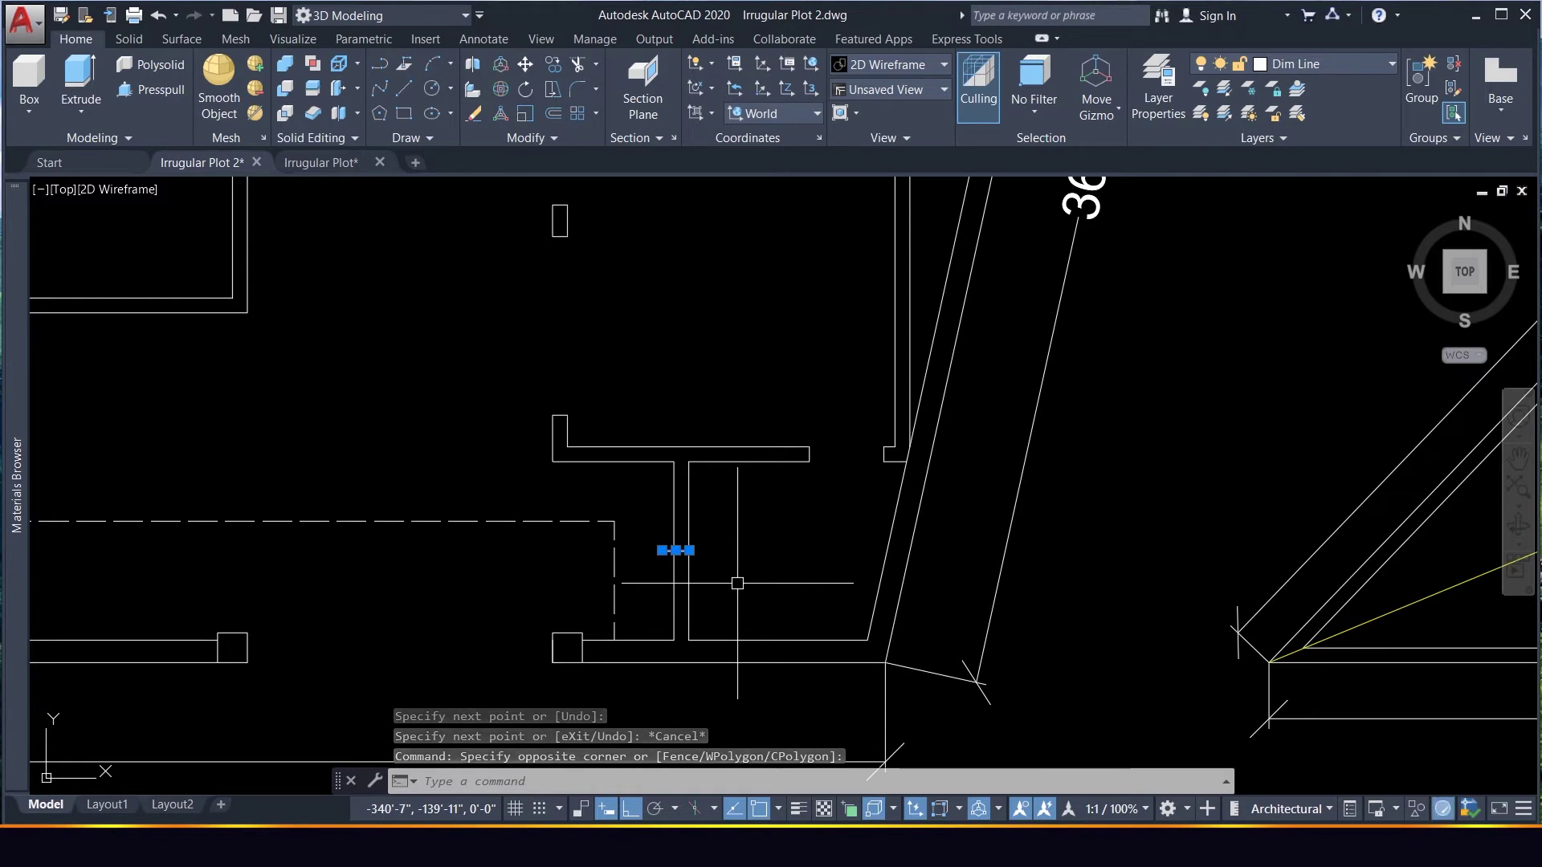
pyautogui.write('o')
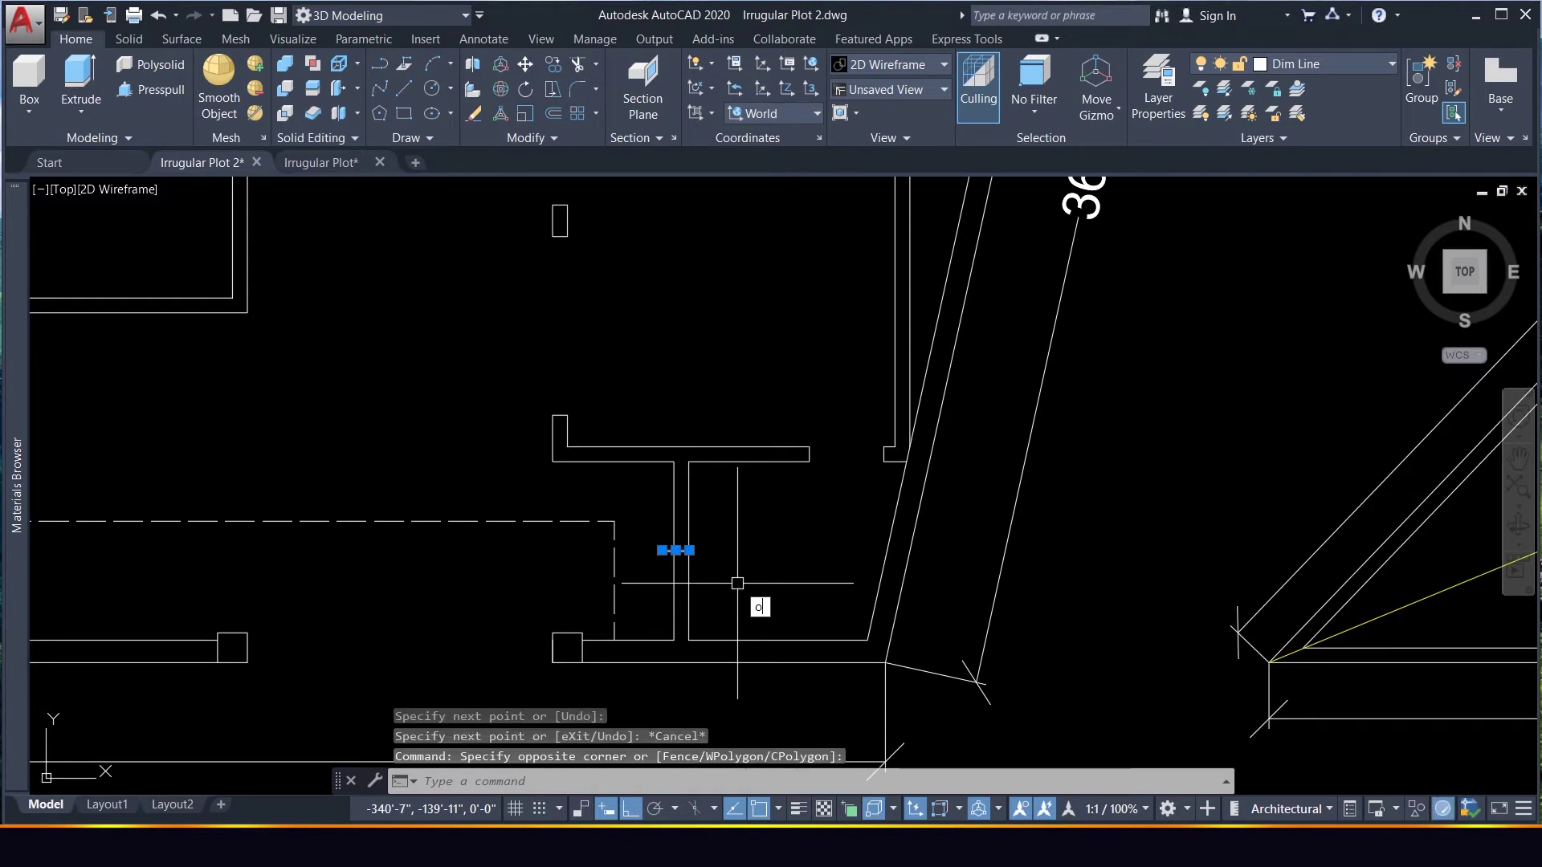
pyautogui.press('Return')
pyautogui.write('12')
pyautogui.press('Return')
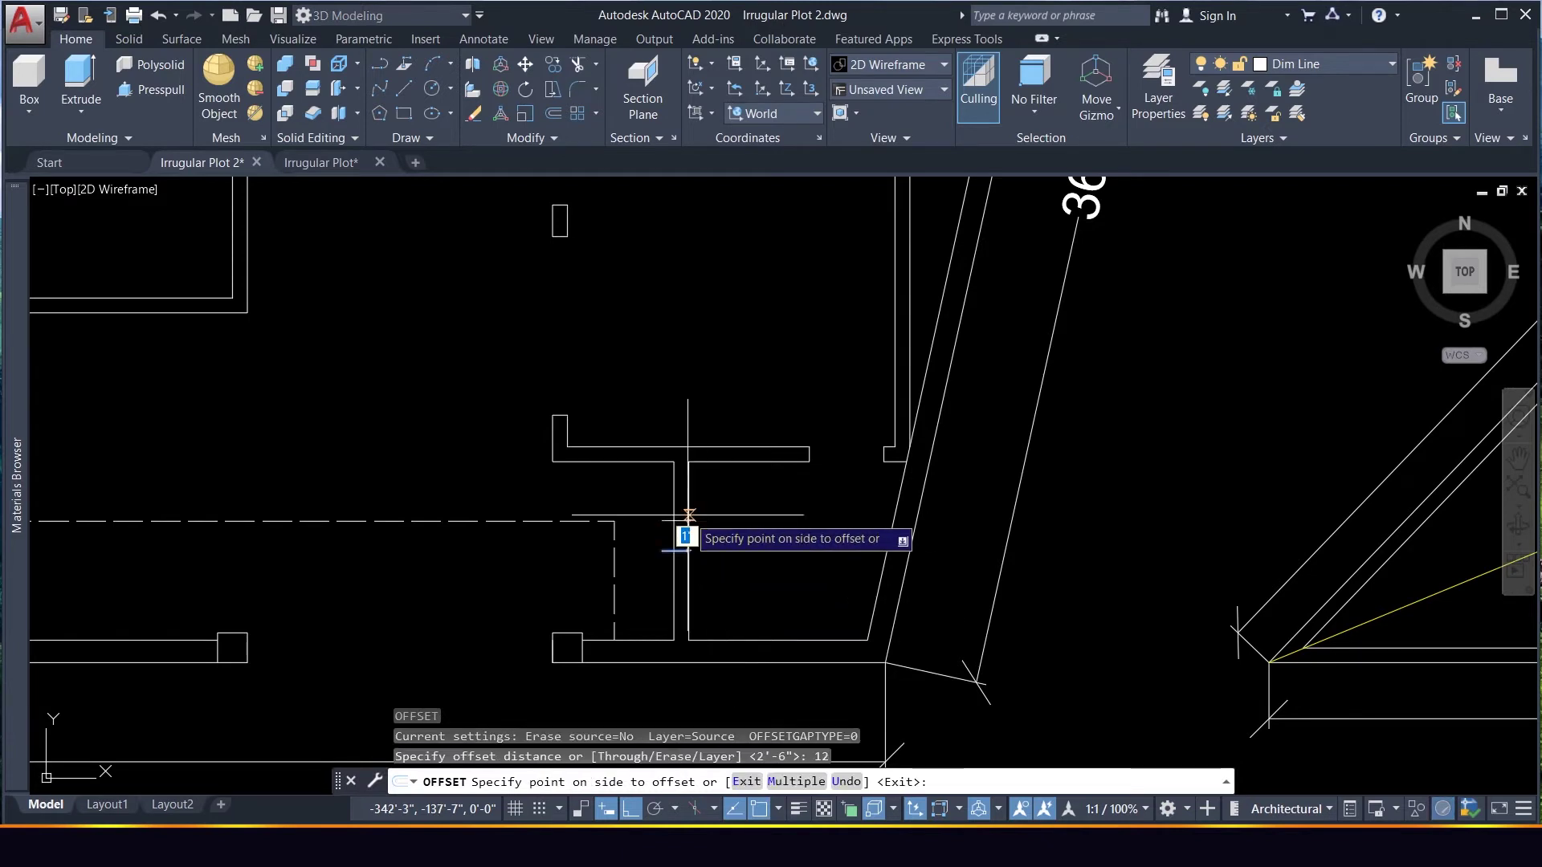
pyautogui.click(713, 559)
pyautogui.click(676, 552)
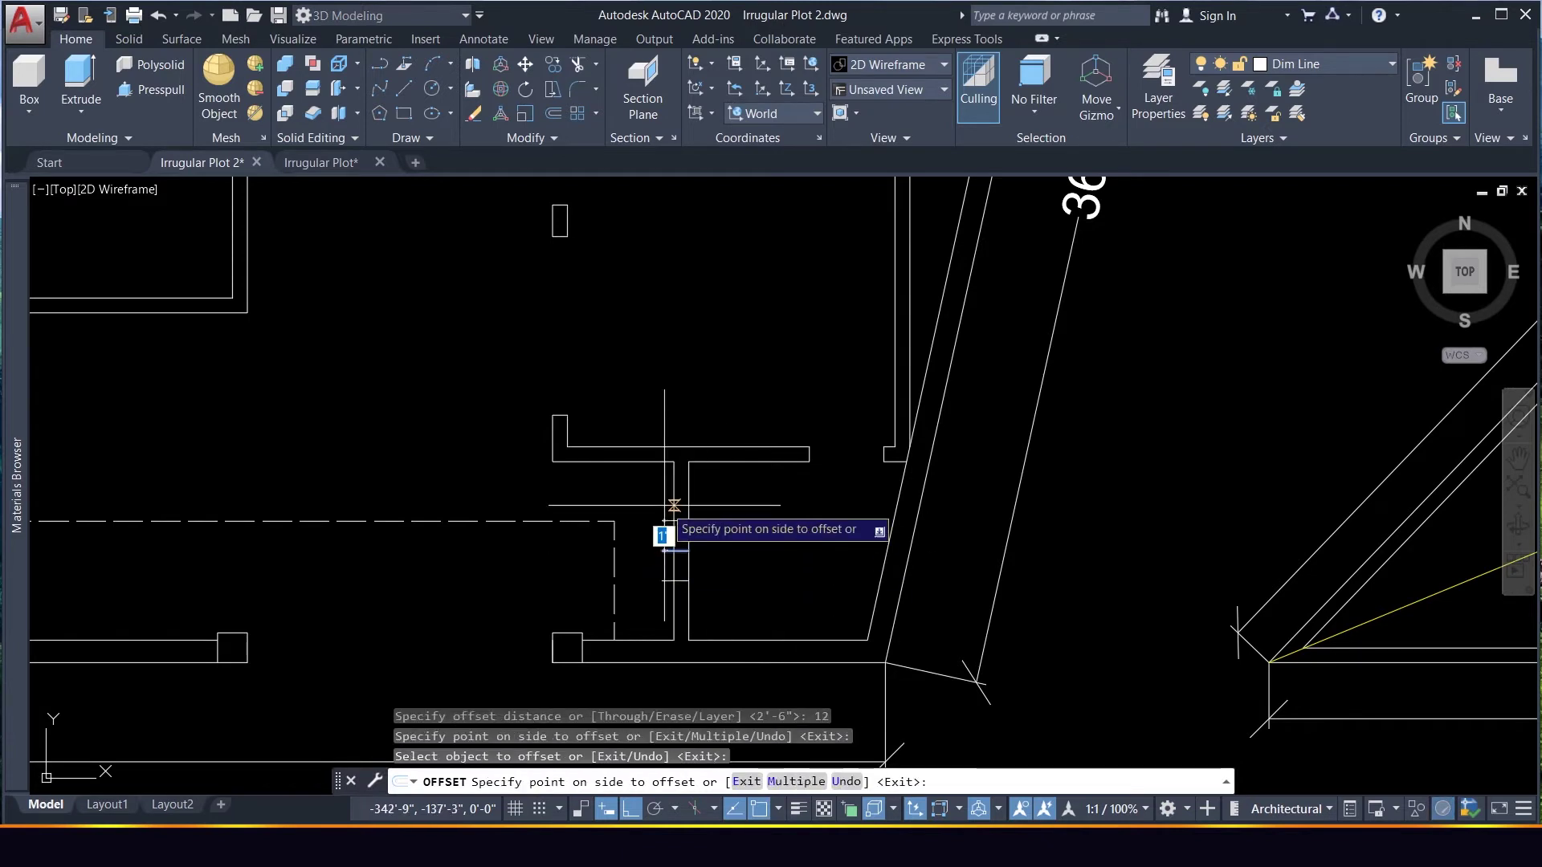
pyautogui.click(678, 515)
pyautogui.press('Escape')
# Trim the wall lines between the outer marks and the marks' overhanging ends to open the small room's left wall
pyautogui.write('t')
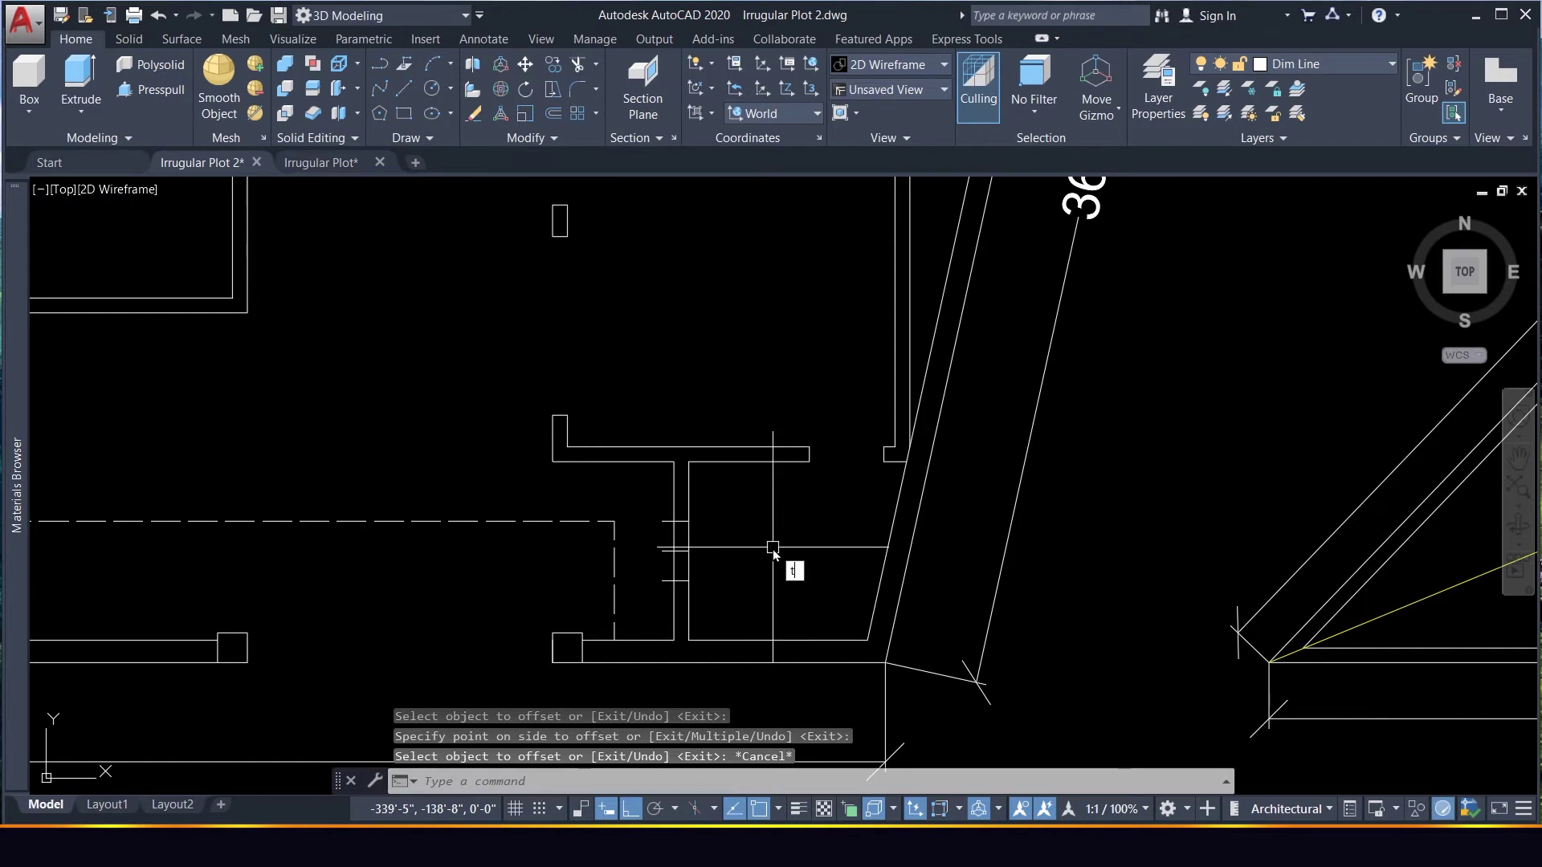
pyautogui.write('e cor')
pyautogui.press('Return')
pyautogui.press('Return')
pyautogui.click(665, 551)
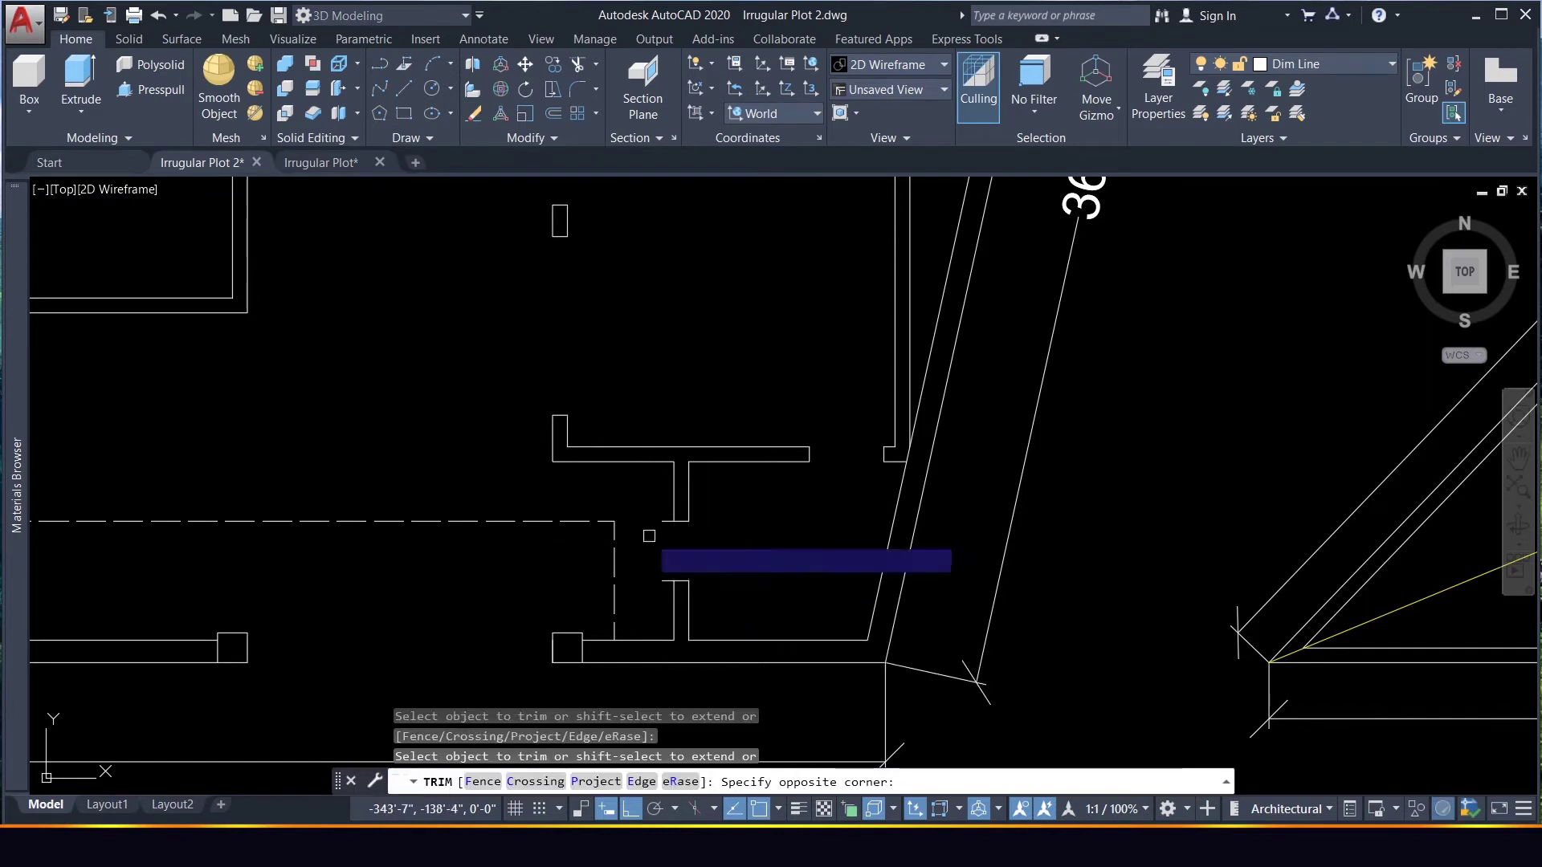
pyautogui.click(667, 600)
pyautogui.click(650, 530)
pyautogui.click(662, 608)
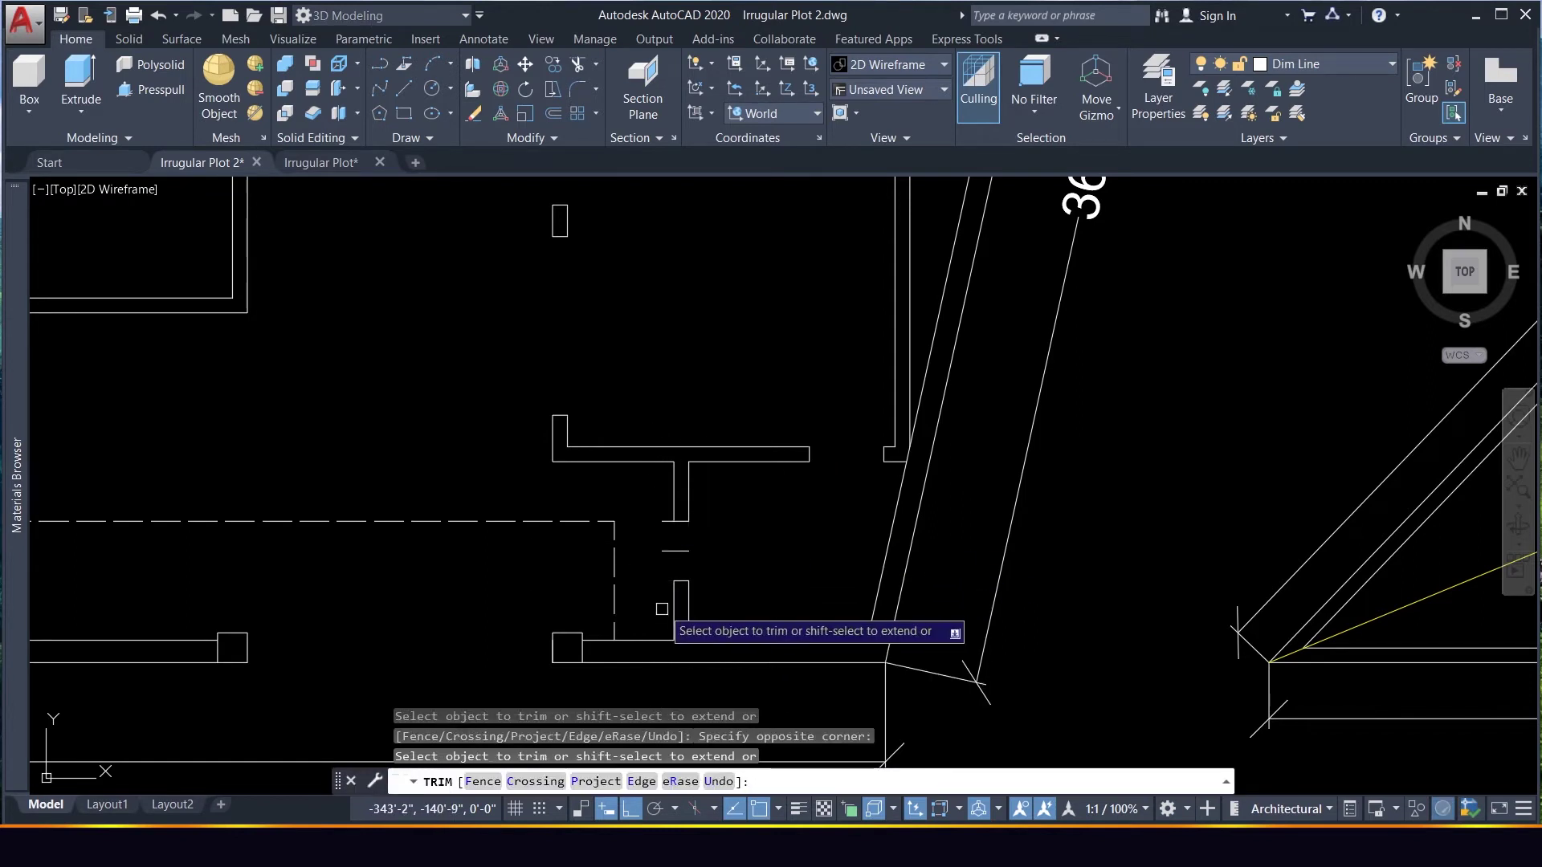
pyautogui.click(662, 609)
pyautogui.click(646, 504)
pyautogui.press('Escape')
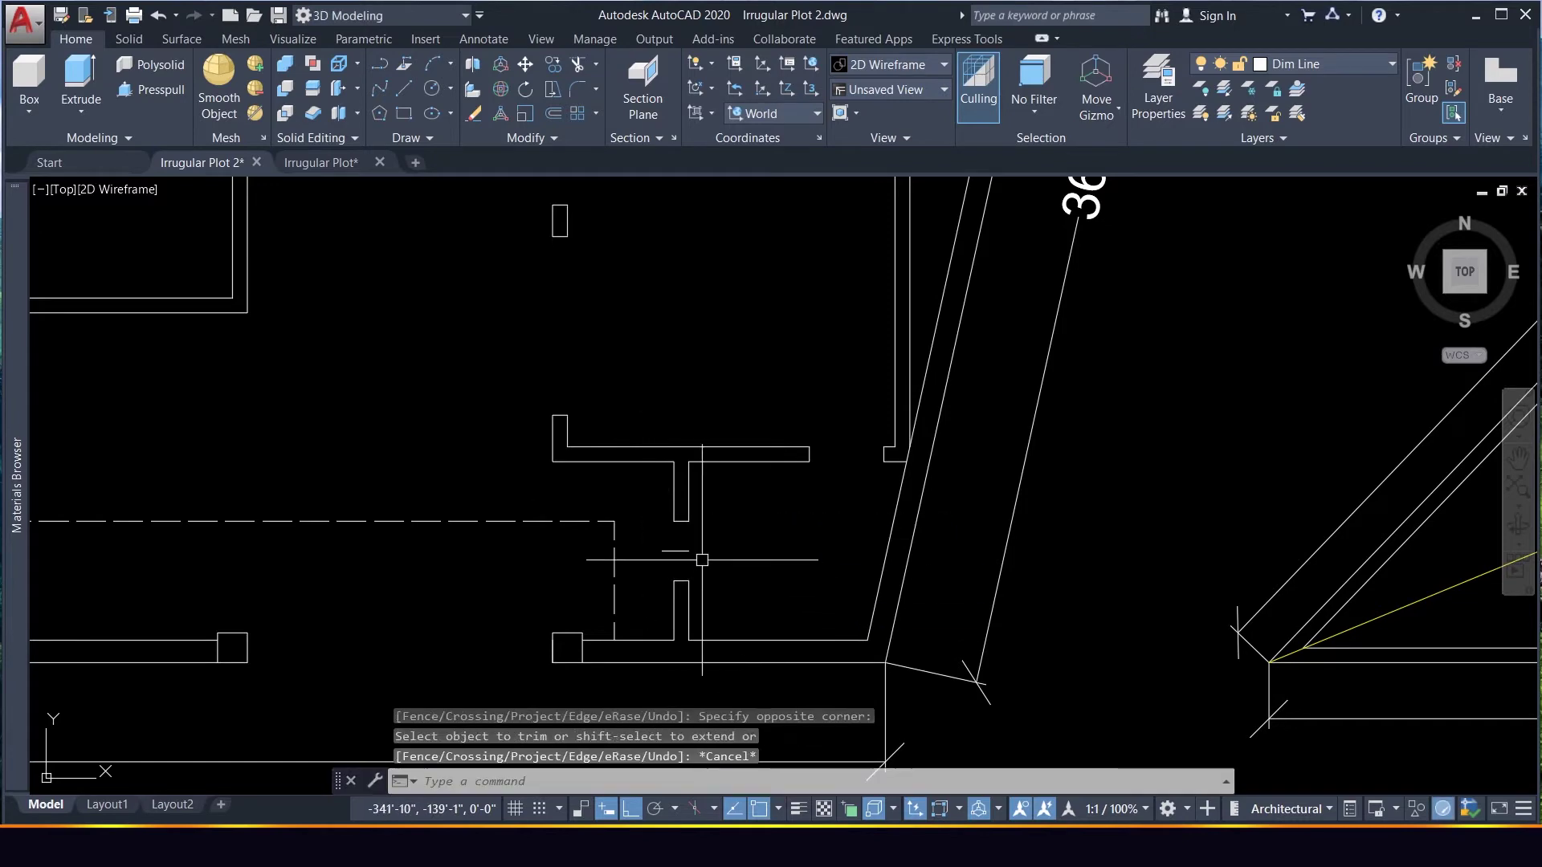
# Delete the leftover midpoint line inside the small room's new window opening
pyautogui.click(682, 558)
pyautogui.click(652, 540)
pyautogui.press('Delete')
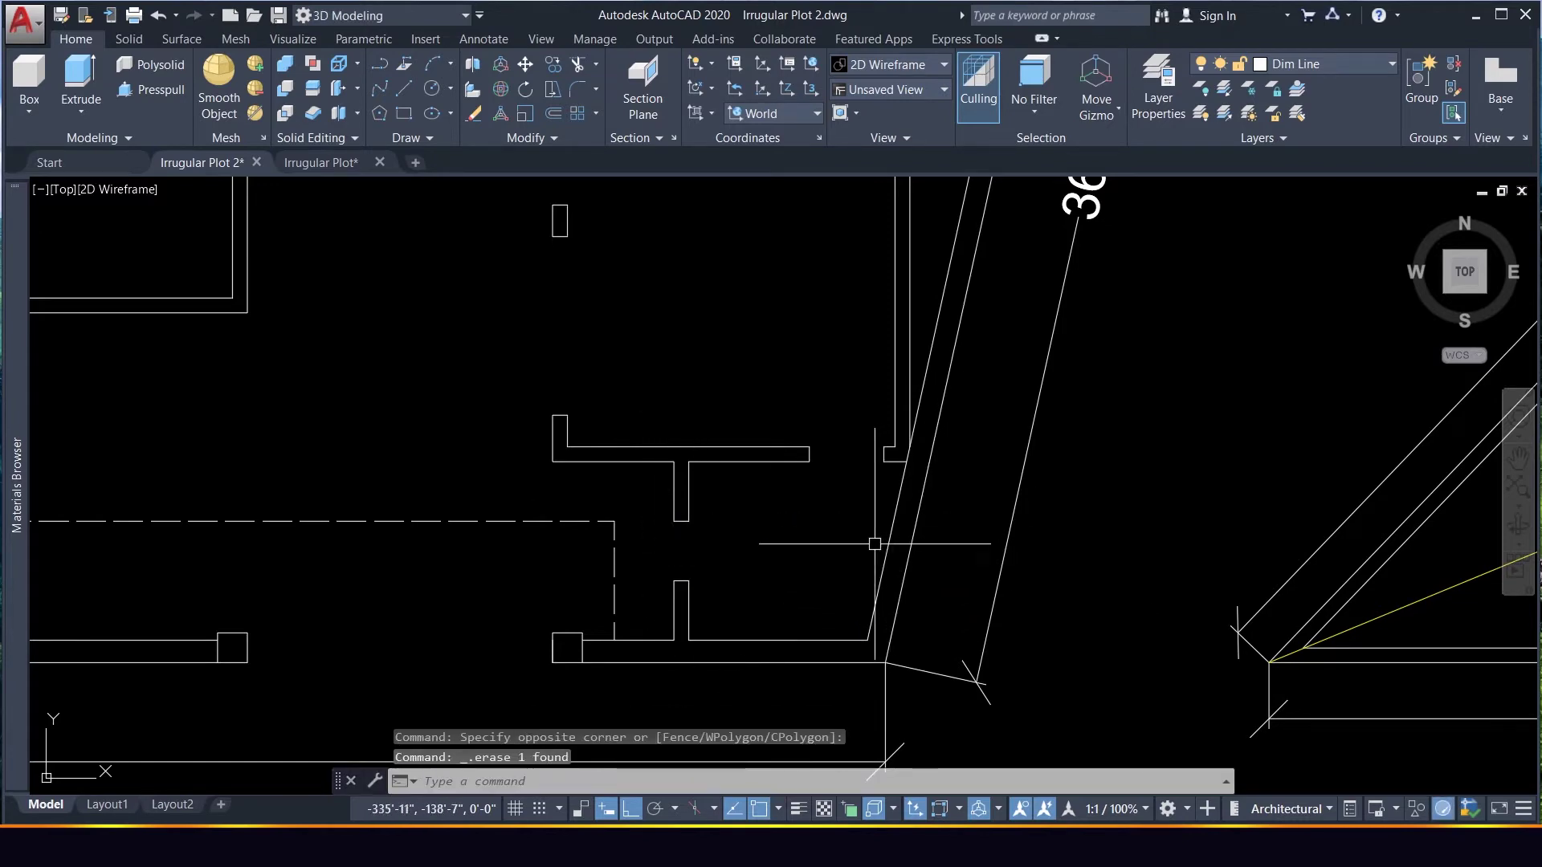
# Examine the right-hand rooms' openings against the ground floor plan, up to the walls of the two upper rooms
pyautogui.scroll(-2, 874, 543)
pyautogui.scroll(2, 964, 514)
pyautogui.scroll(-3, 917, 550)
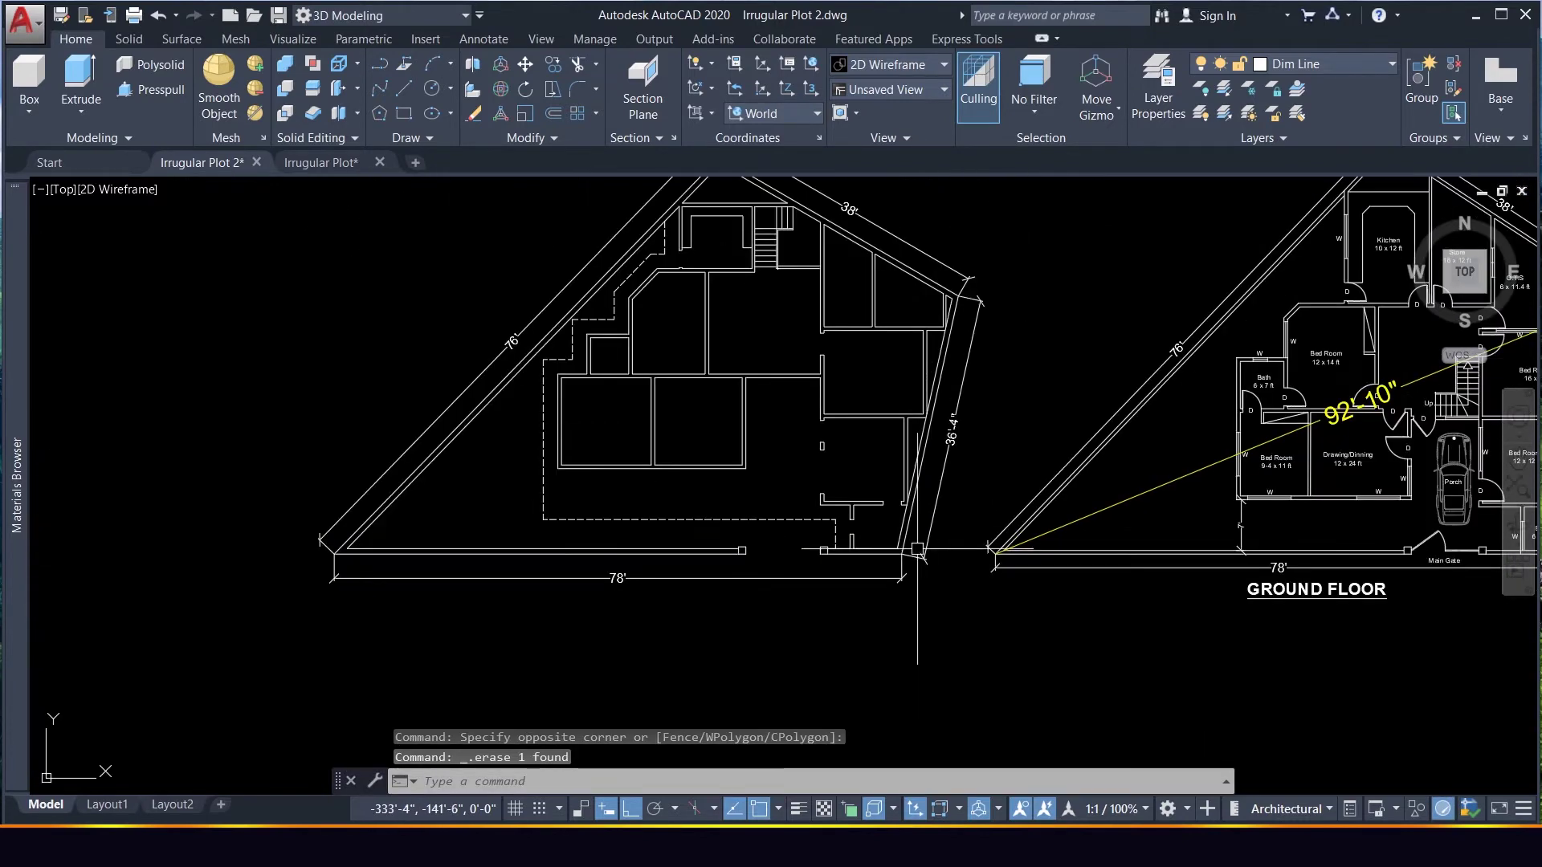
pyautogui.scroll(5, 913, 385)
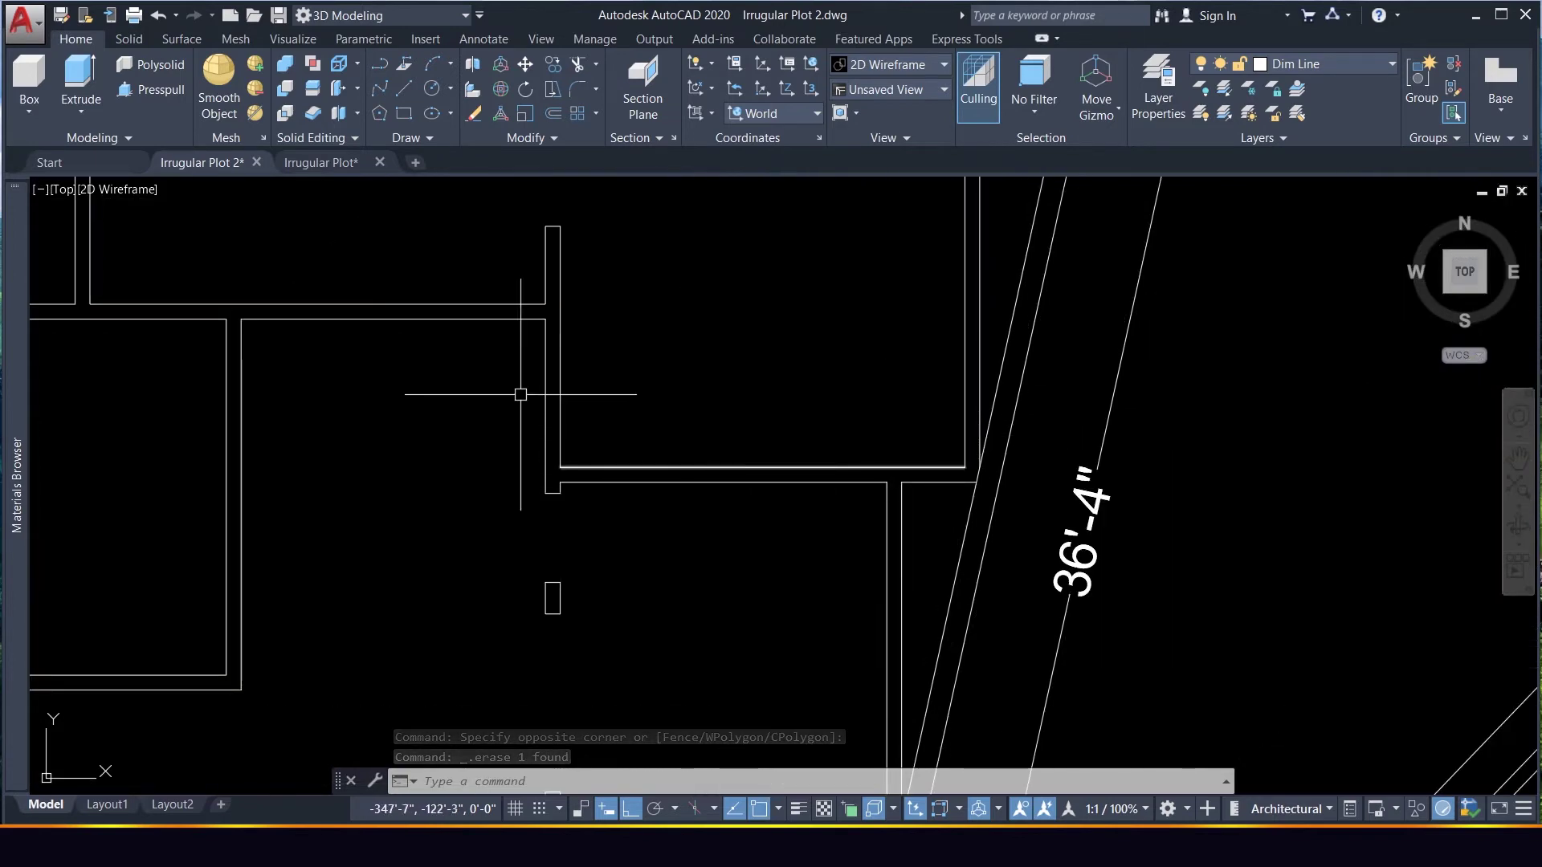
pyautogui.scroll(-5, 520, 394)
pyautogui.scroll(5, 524, 402)
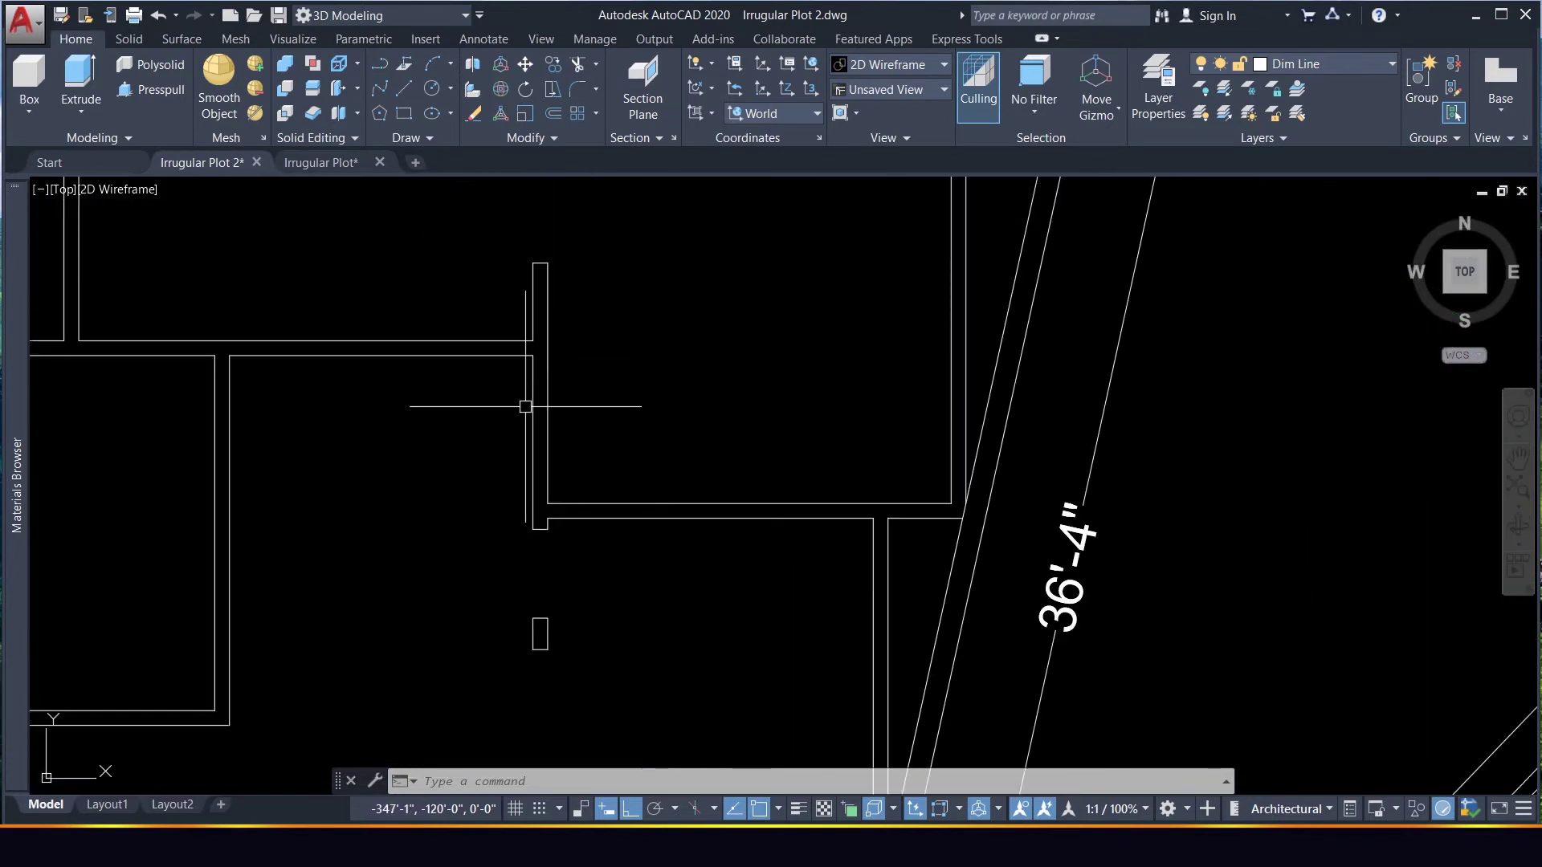
pyautogui.scroll(1, 524, 398)
pyautogui.scroll(-3, 605, 420)
pyautogui.scroll(-3, 612, 420)
pyautogui.scroll(3, 610, 421)
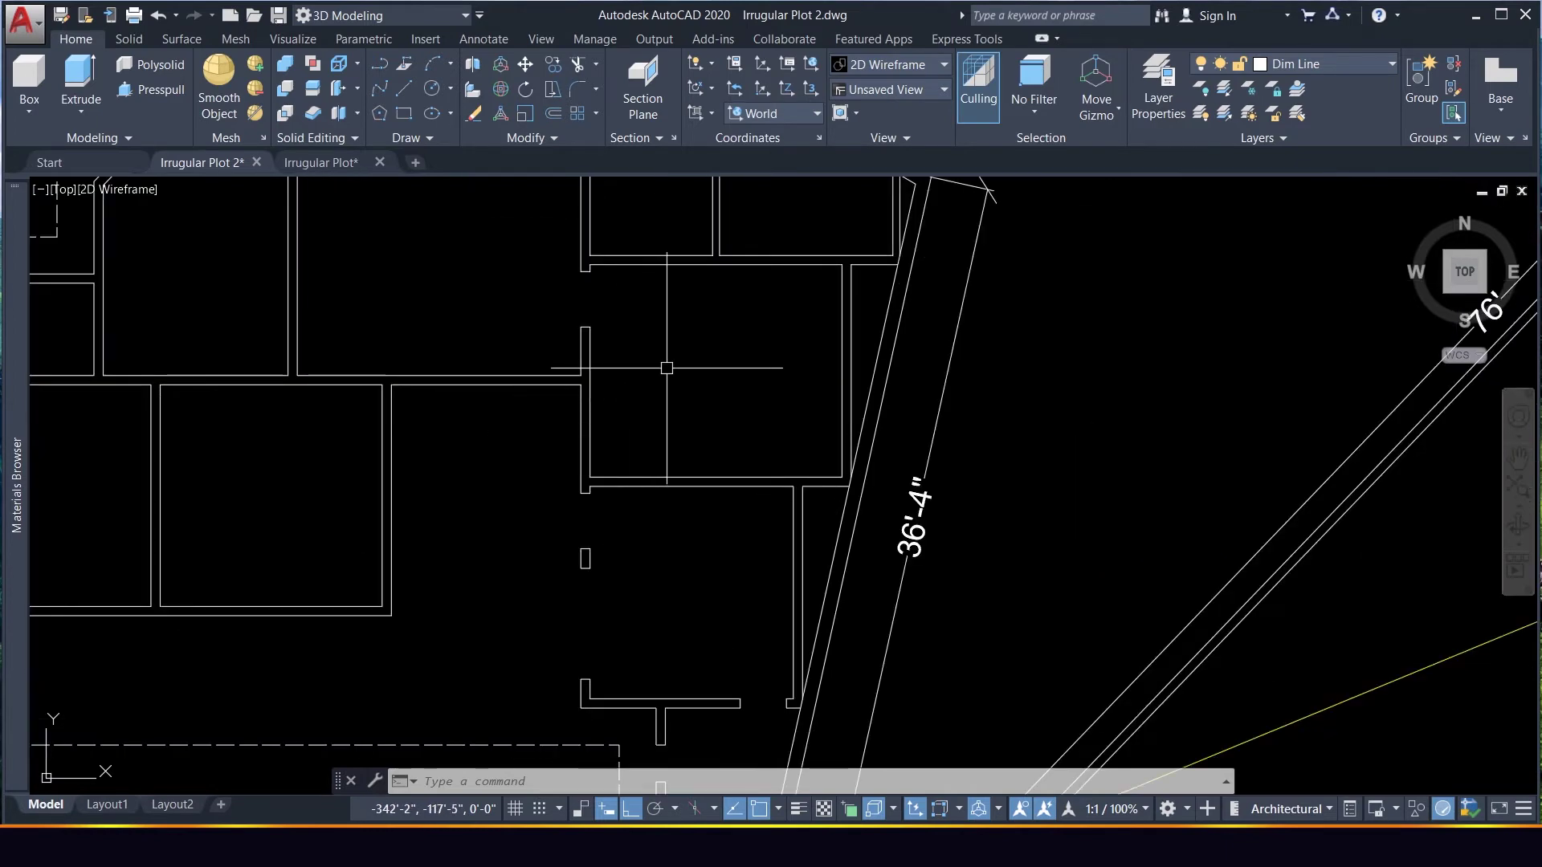
pyautogui.scroll(-2, 666, 368)
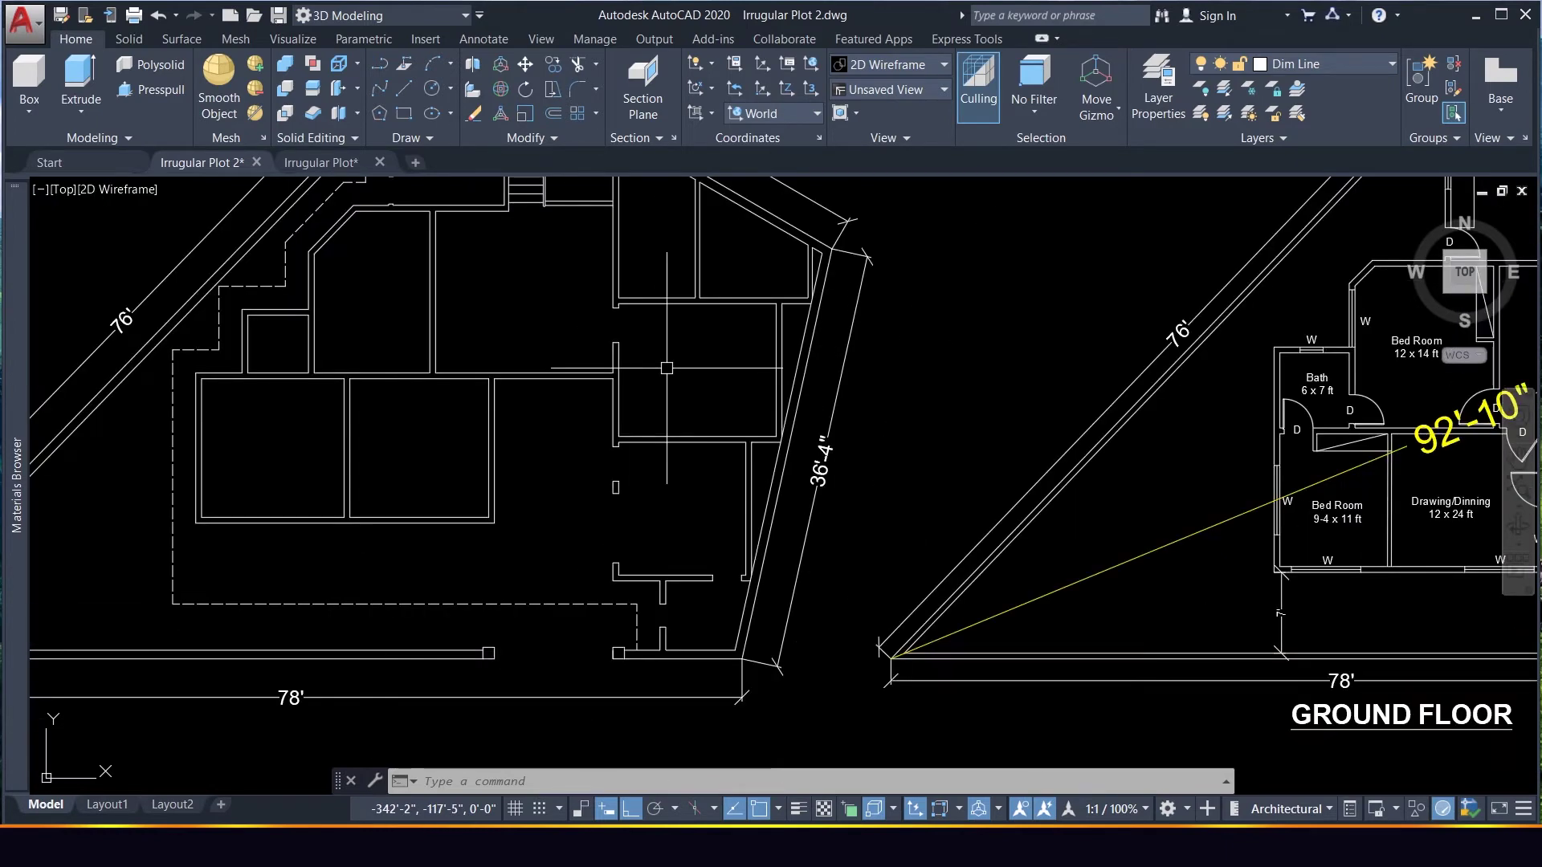
pyautogui.scroll(2, 637, 497)
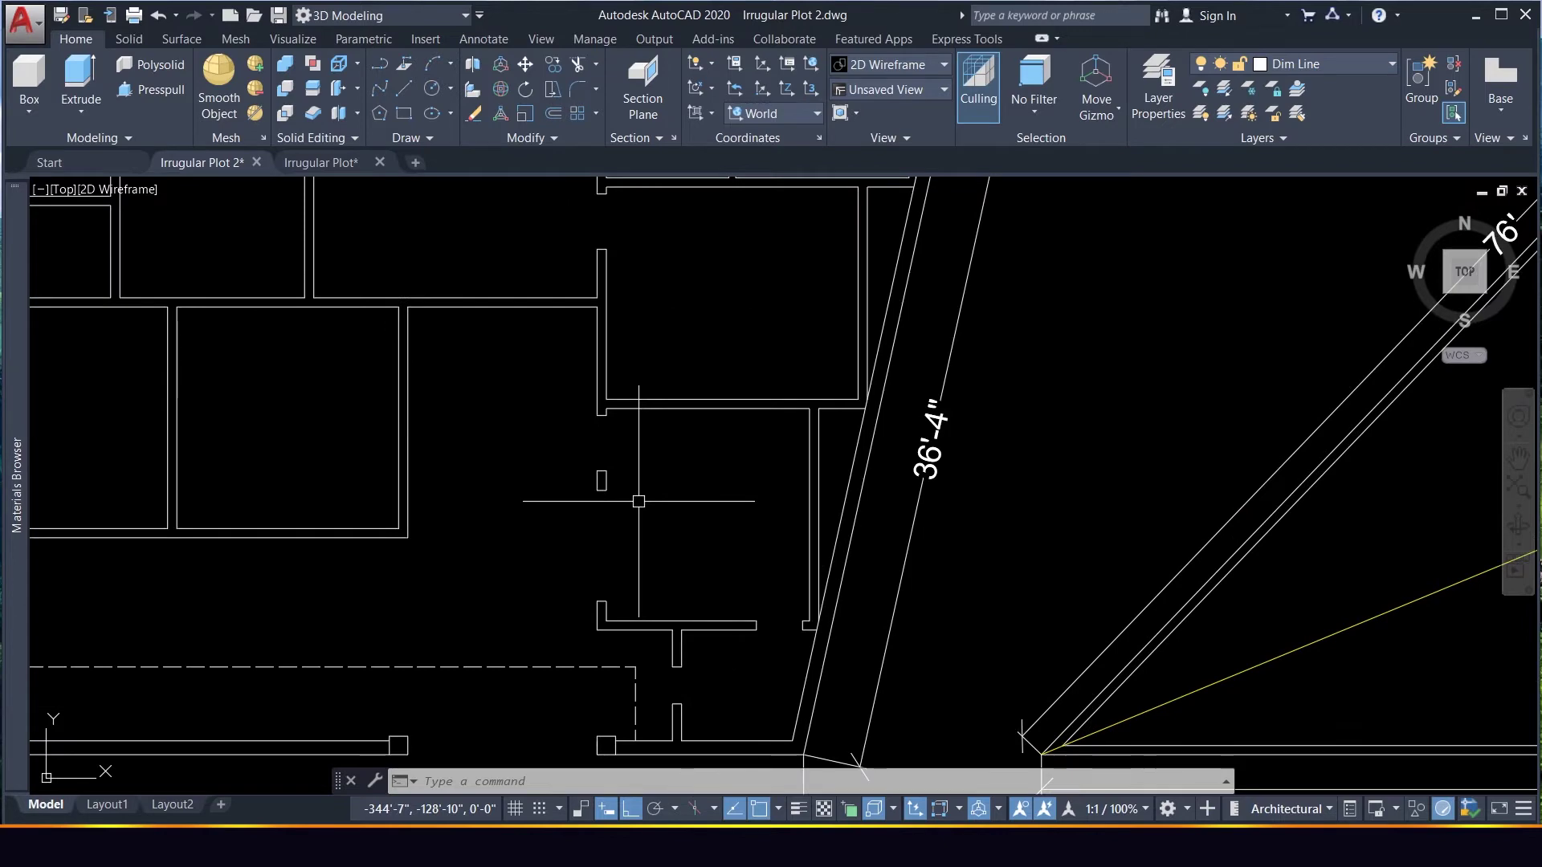
pyautogui.scroll(-2, 638, 482)
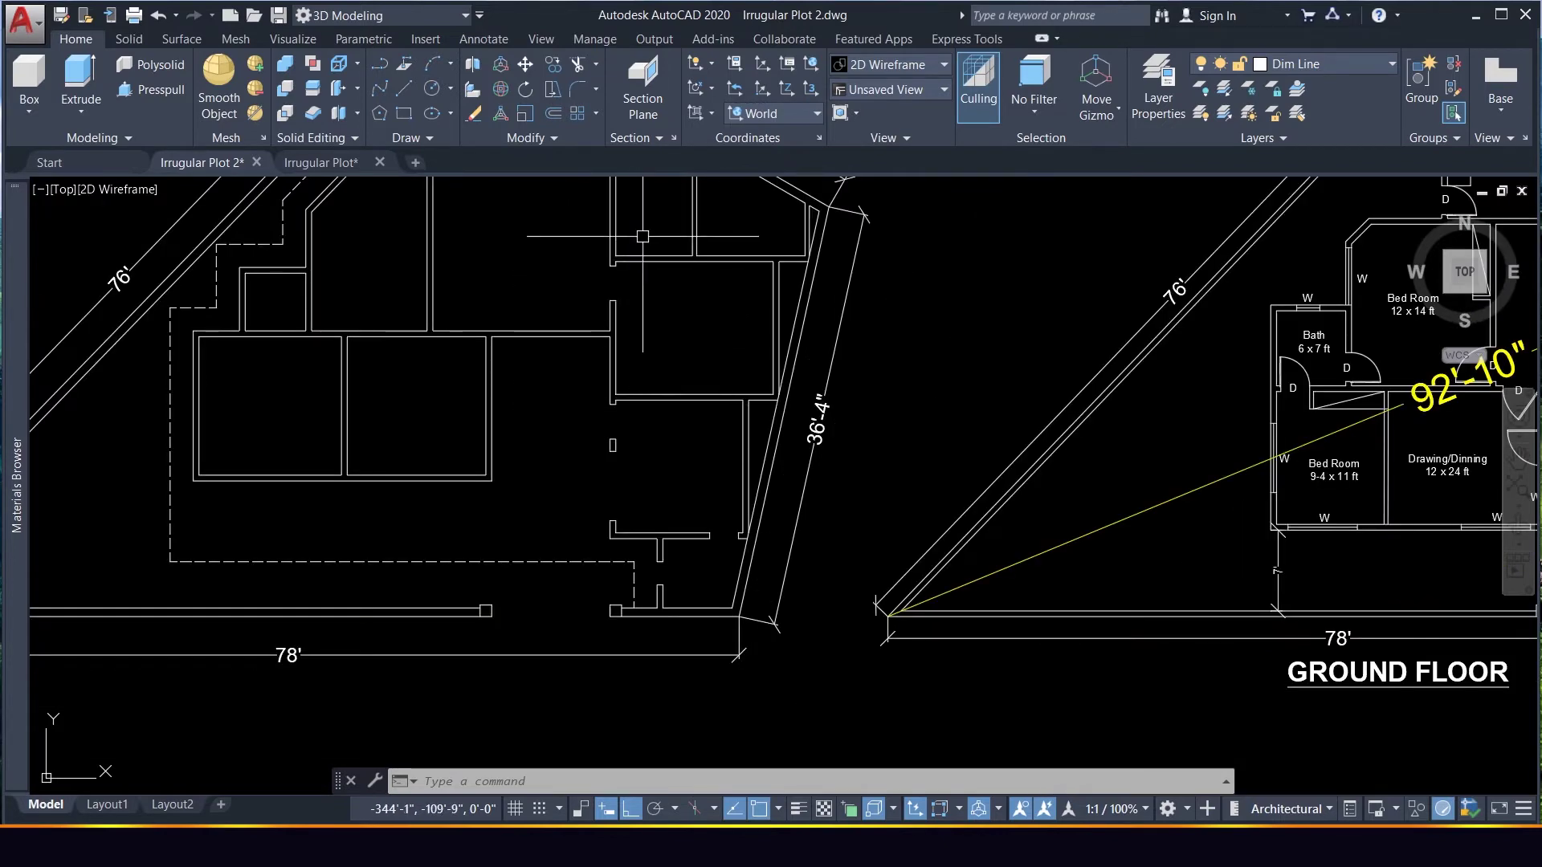
pyautogui.scroll(4, 651, 243)
pyautogui.scroll(-4, 651, 243)
pyautogui.scroll(2, 676, 228)
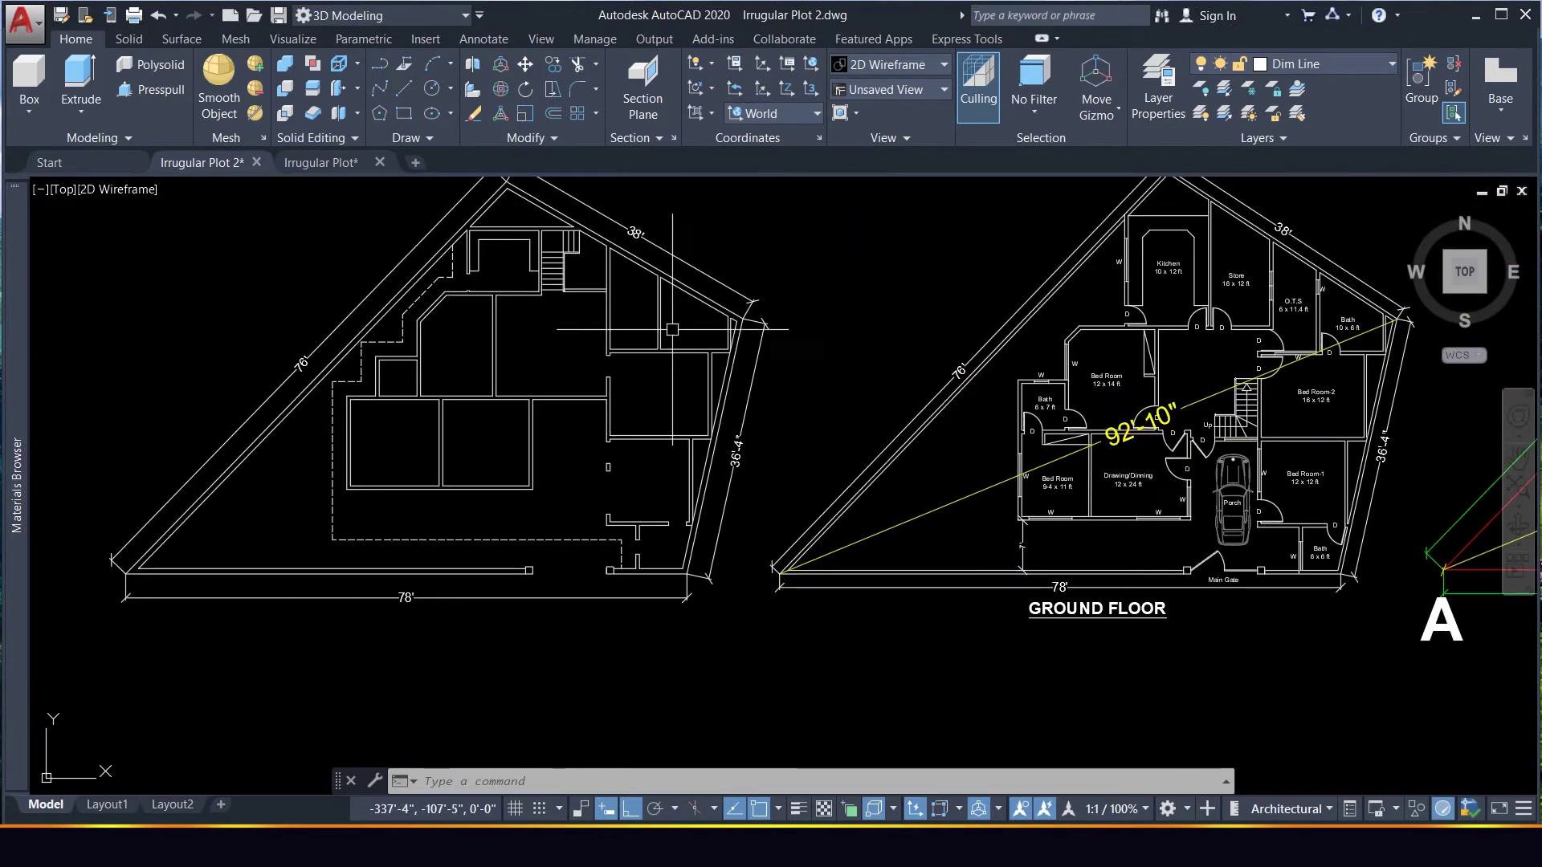
pyautogui.scroll(3, 672, 329)
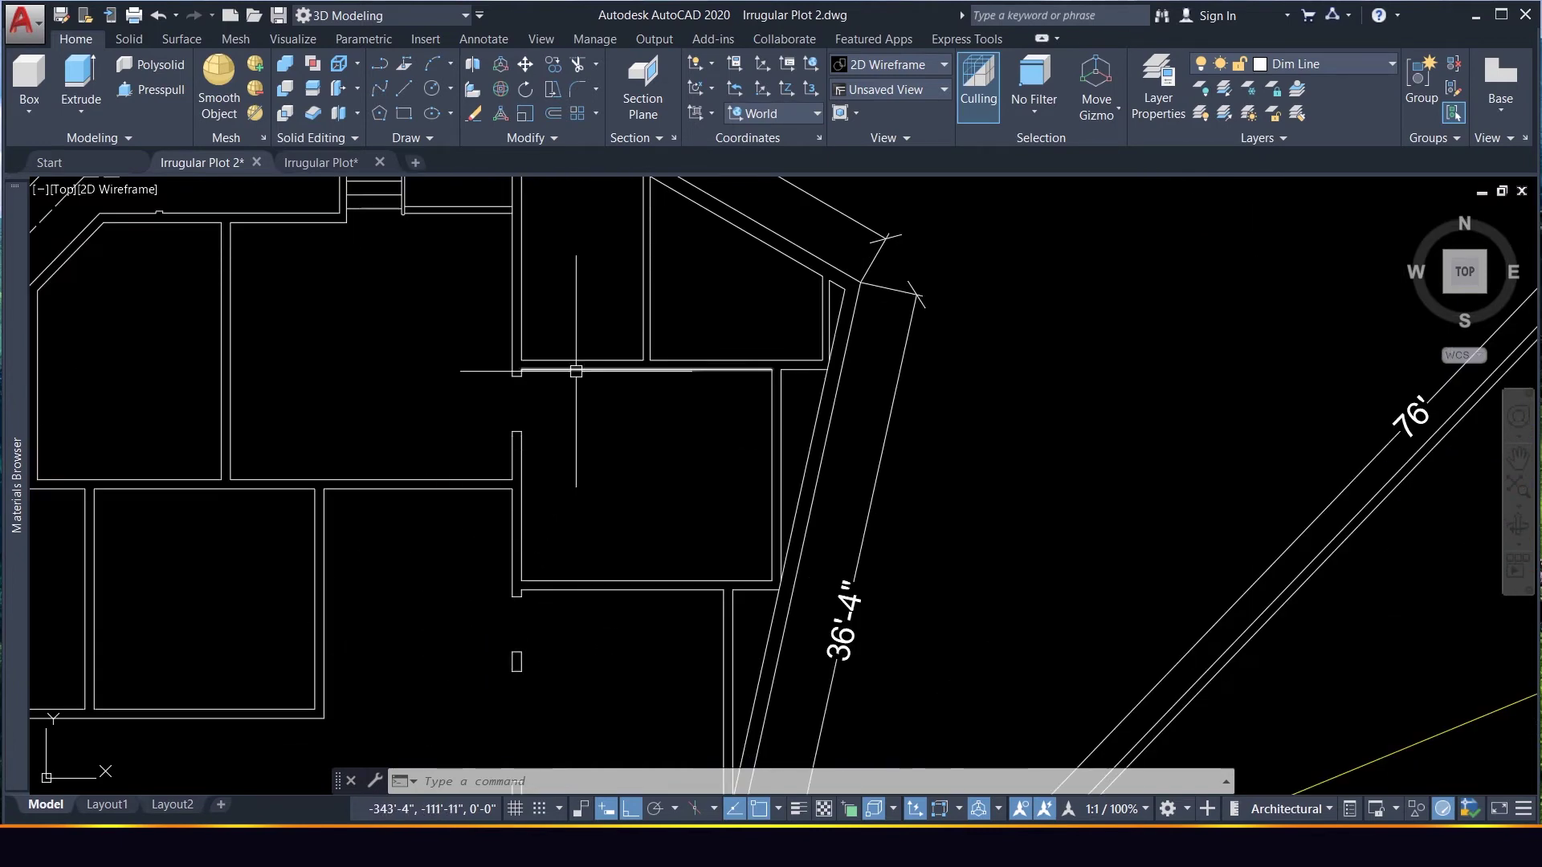
pyautogui.scroll(4, 579, 366)
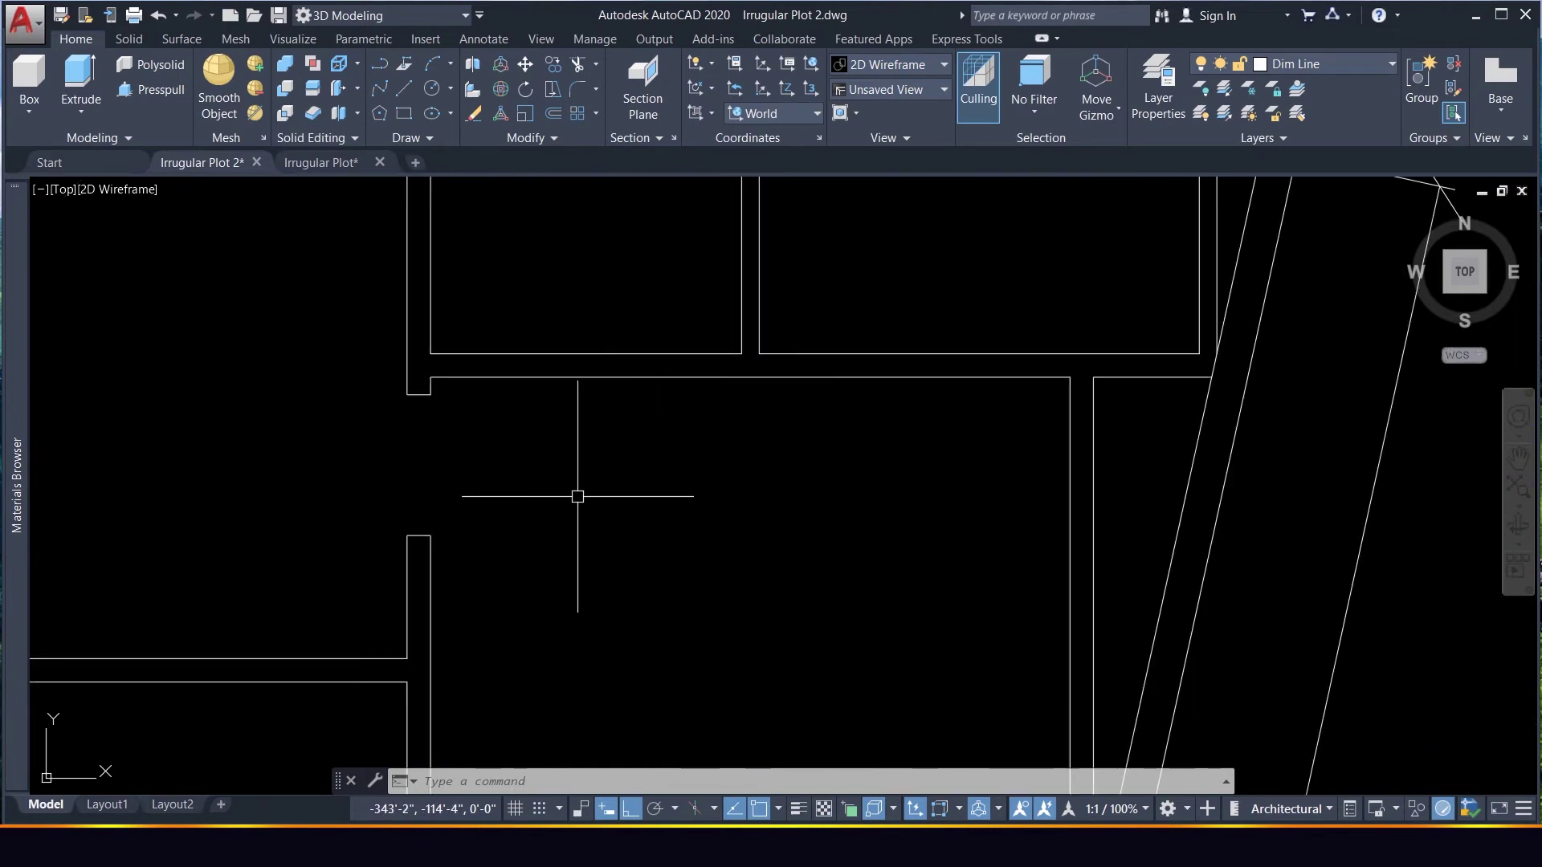
# Measure the inside width of the narrow upper room along its bottom wall
pyautogui.write('i')
pyautogui.press('Return')
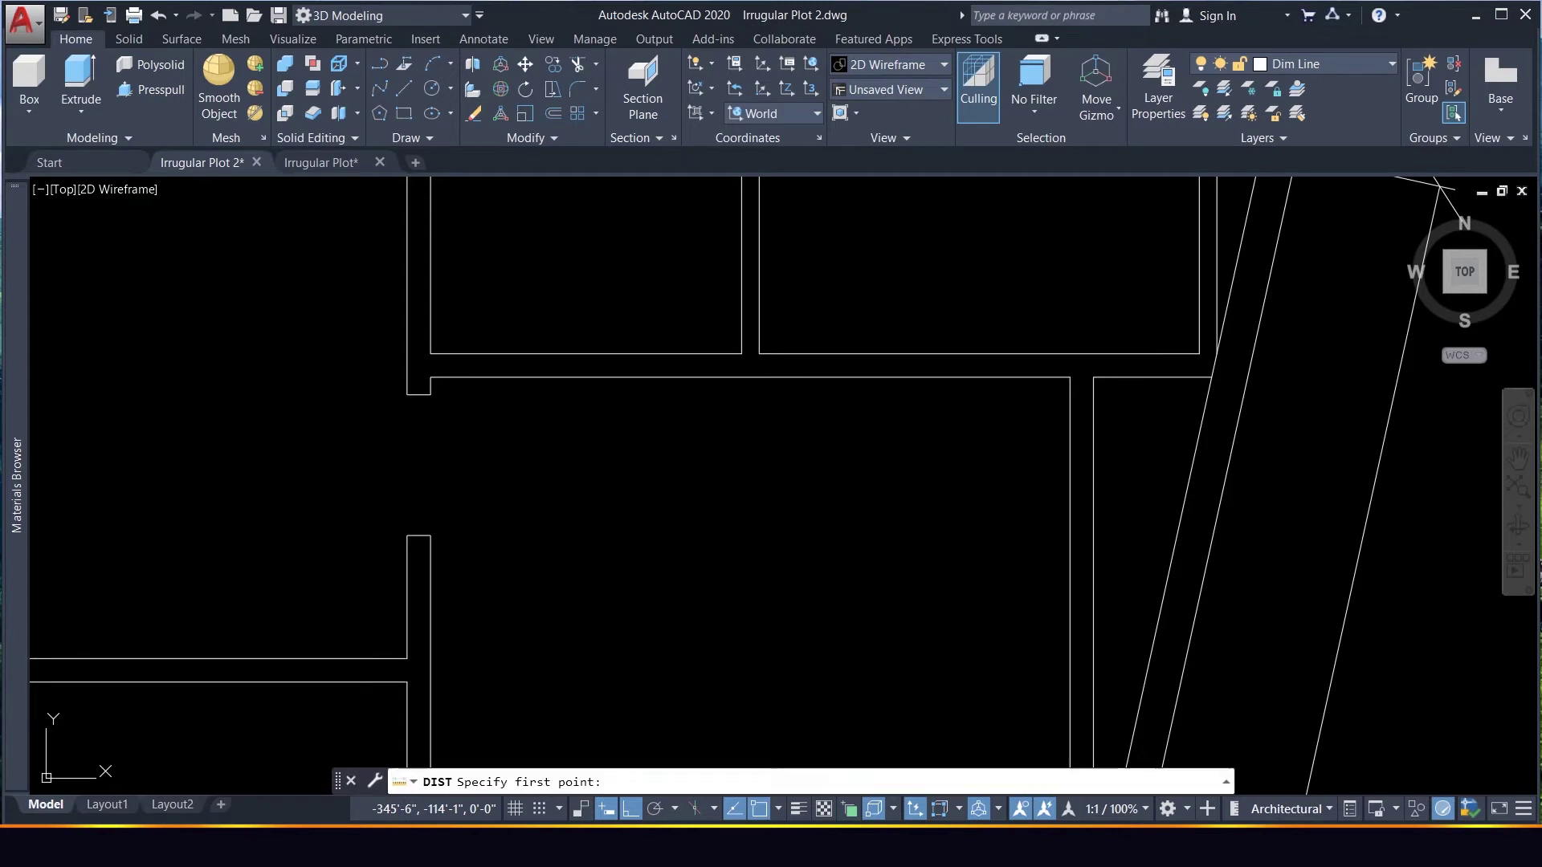
pyautogui.click(430, 354)
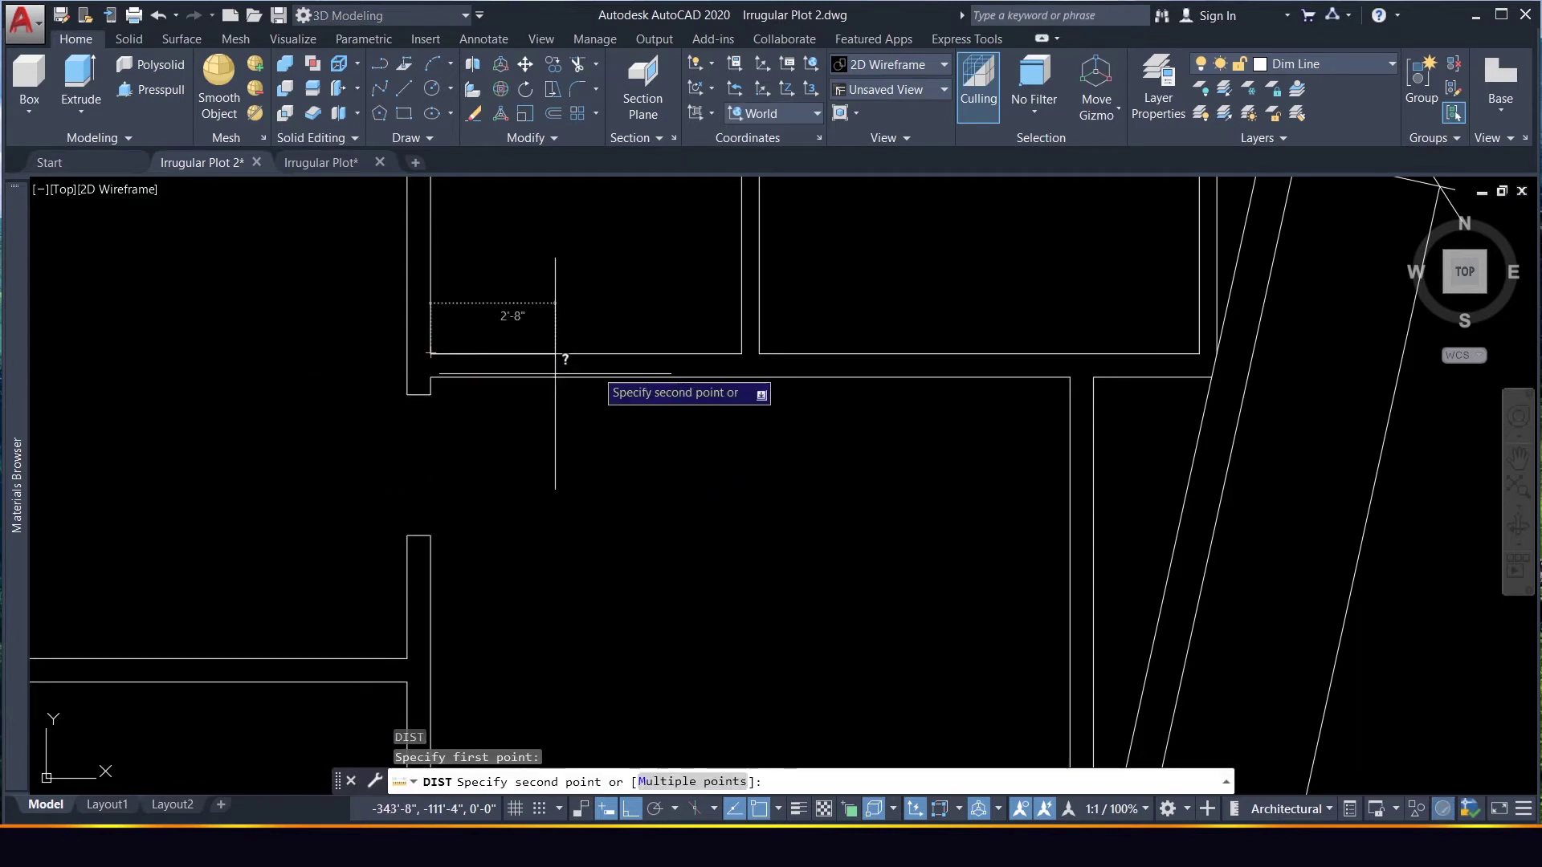
pyautogui.click(741, 353)
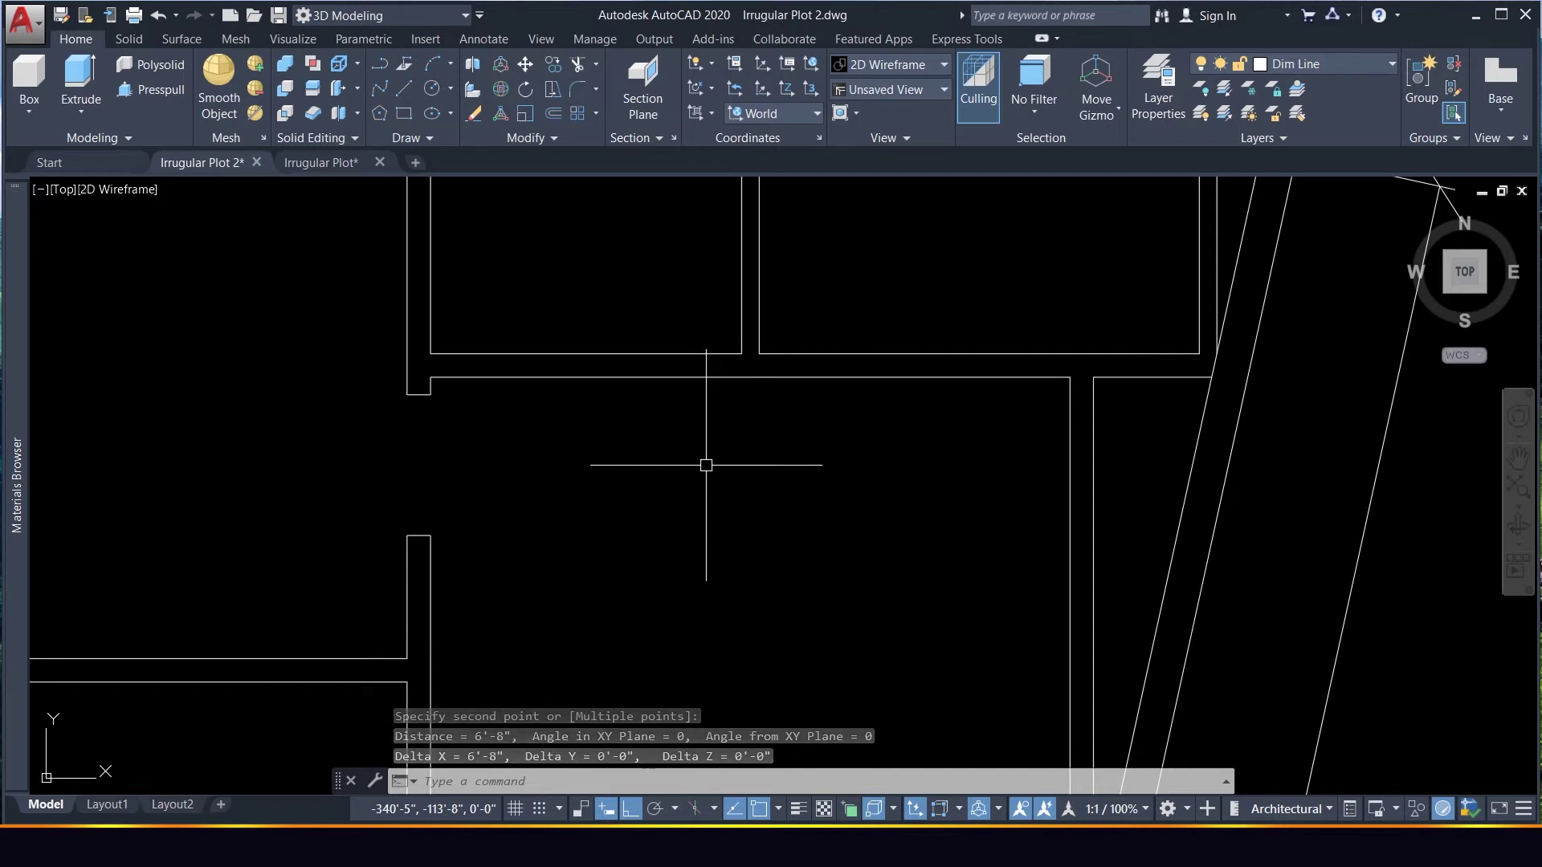
# Draw a short vertical line from the midpoint of the narrow upper room's bottom wall down past the wall's lower face
pyautogui.write('l')
pyautogui.press('Return')
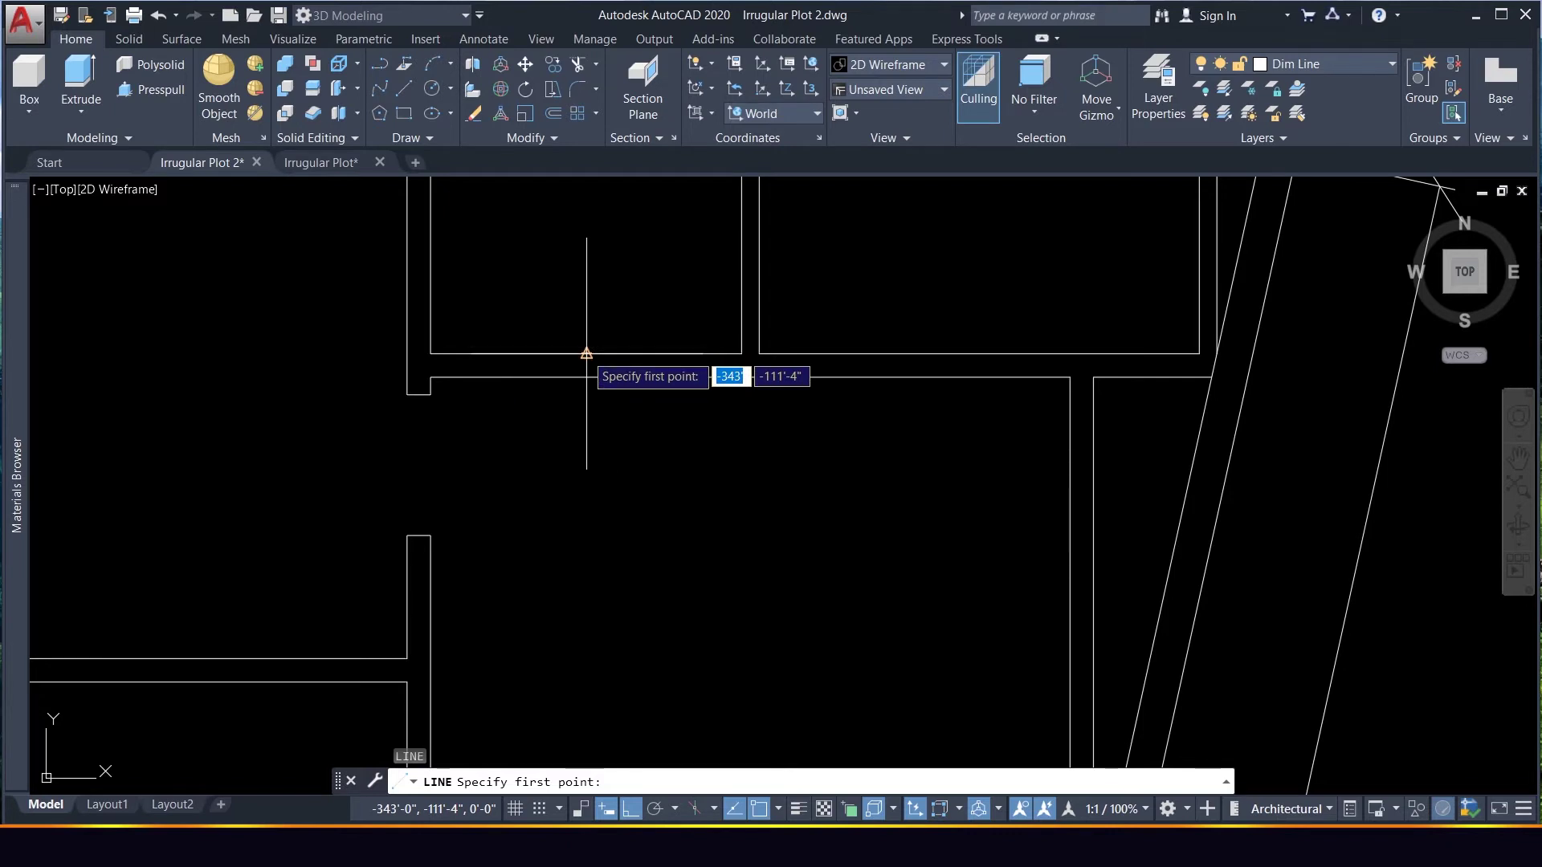
pyautogui.click(586, 353)
pyautogui.click(586, 429)
pyautogui.press('Return')
pyautogui.click(636, 434)
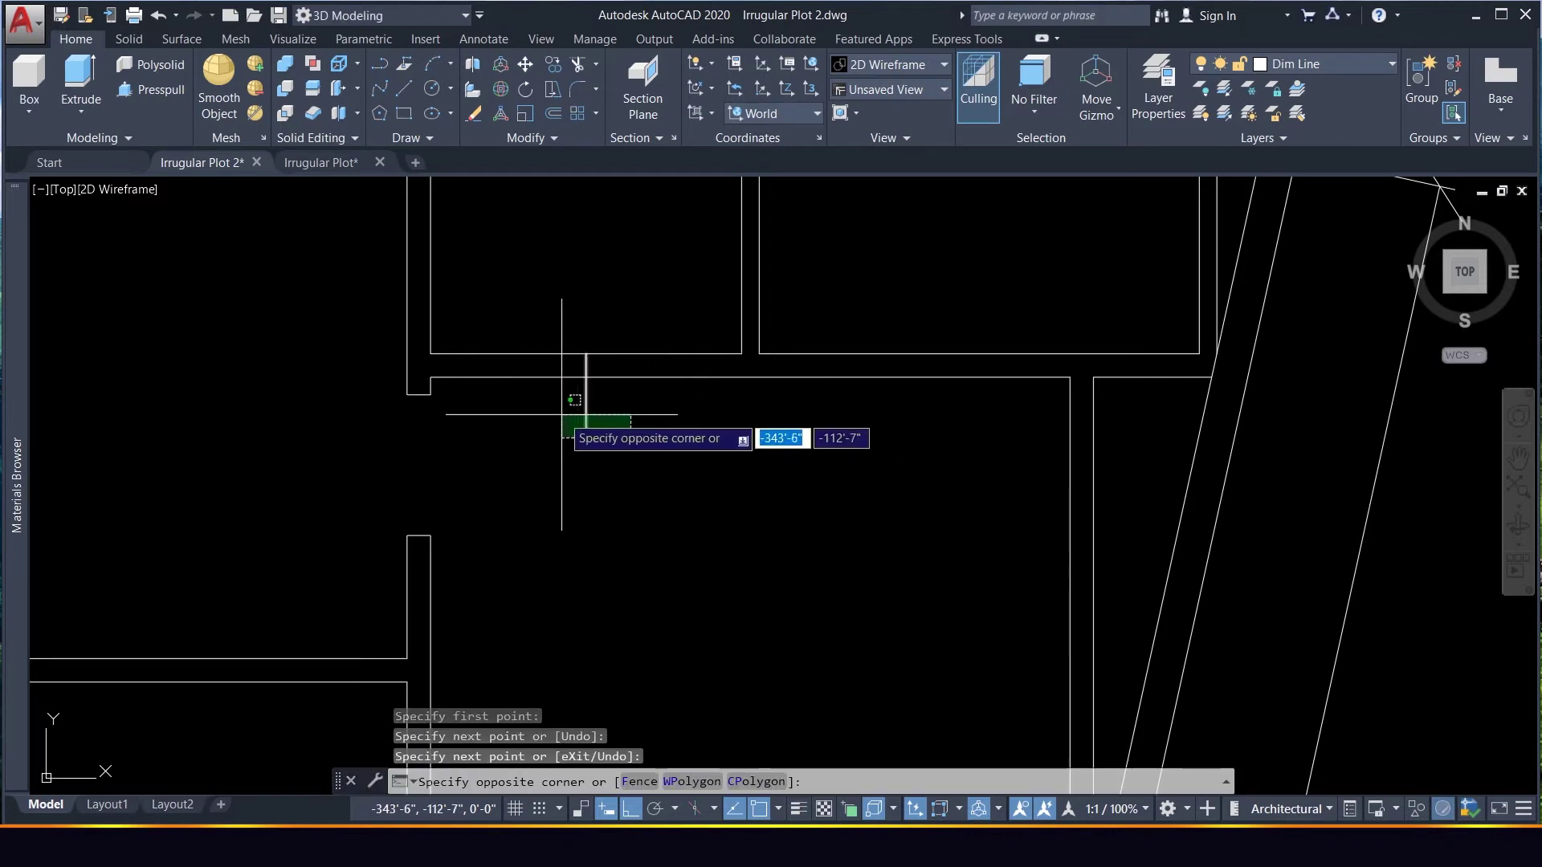
pyautogui.click(560, 396)
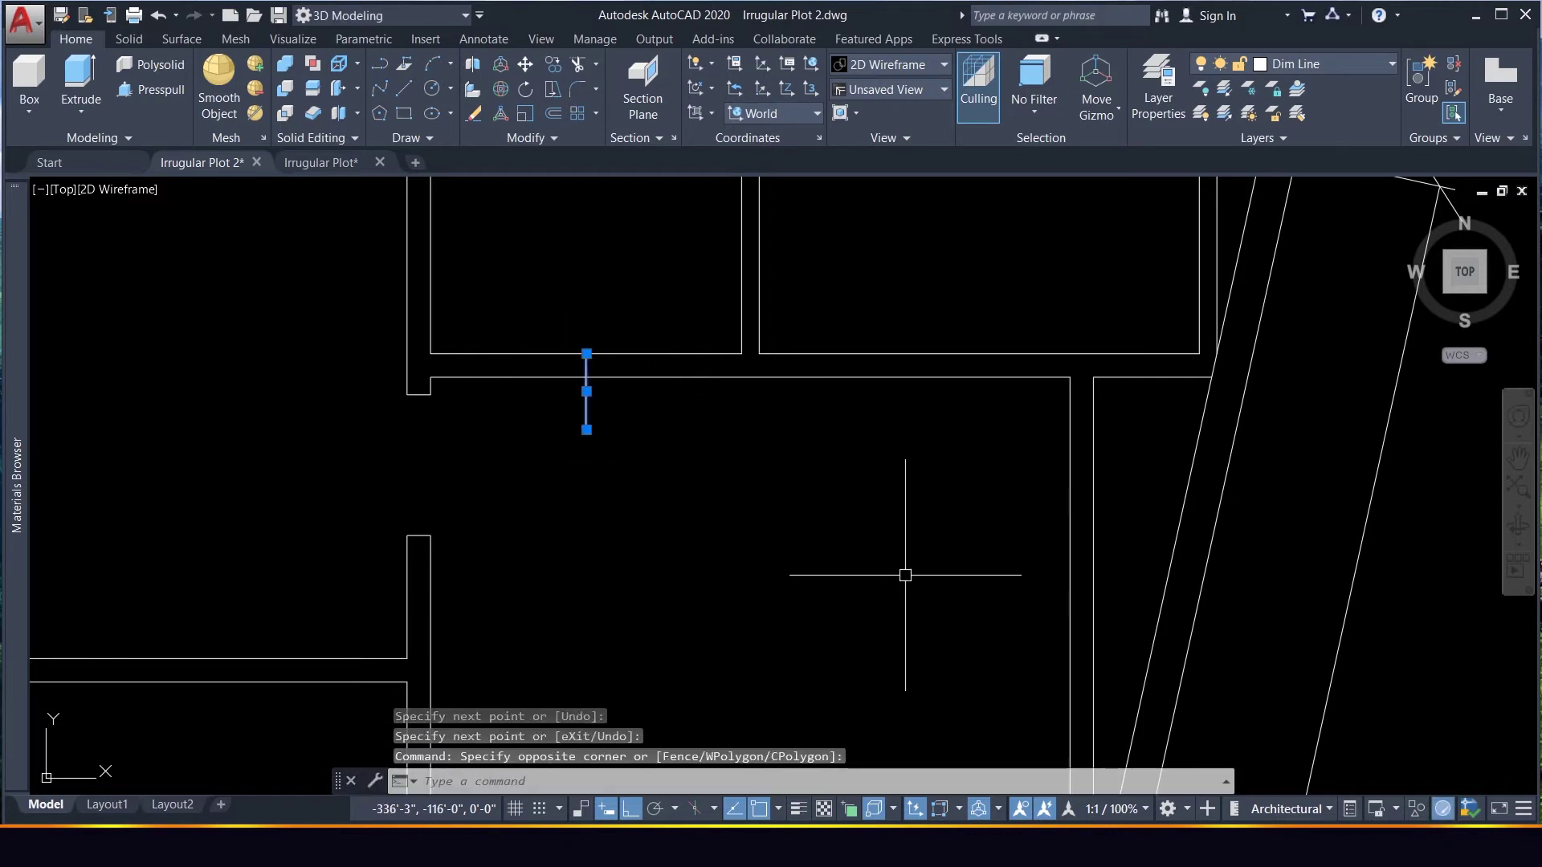
pyautogui.write('o')
pyautogui.press('Return')
pyautogui.write('6')
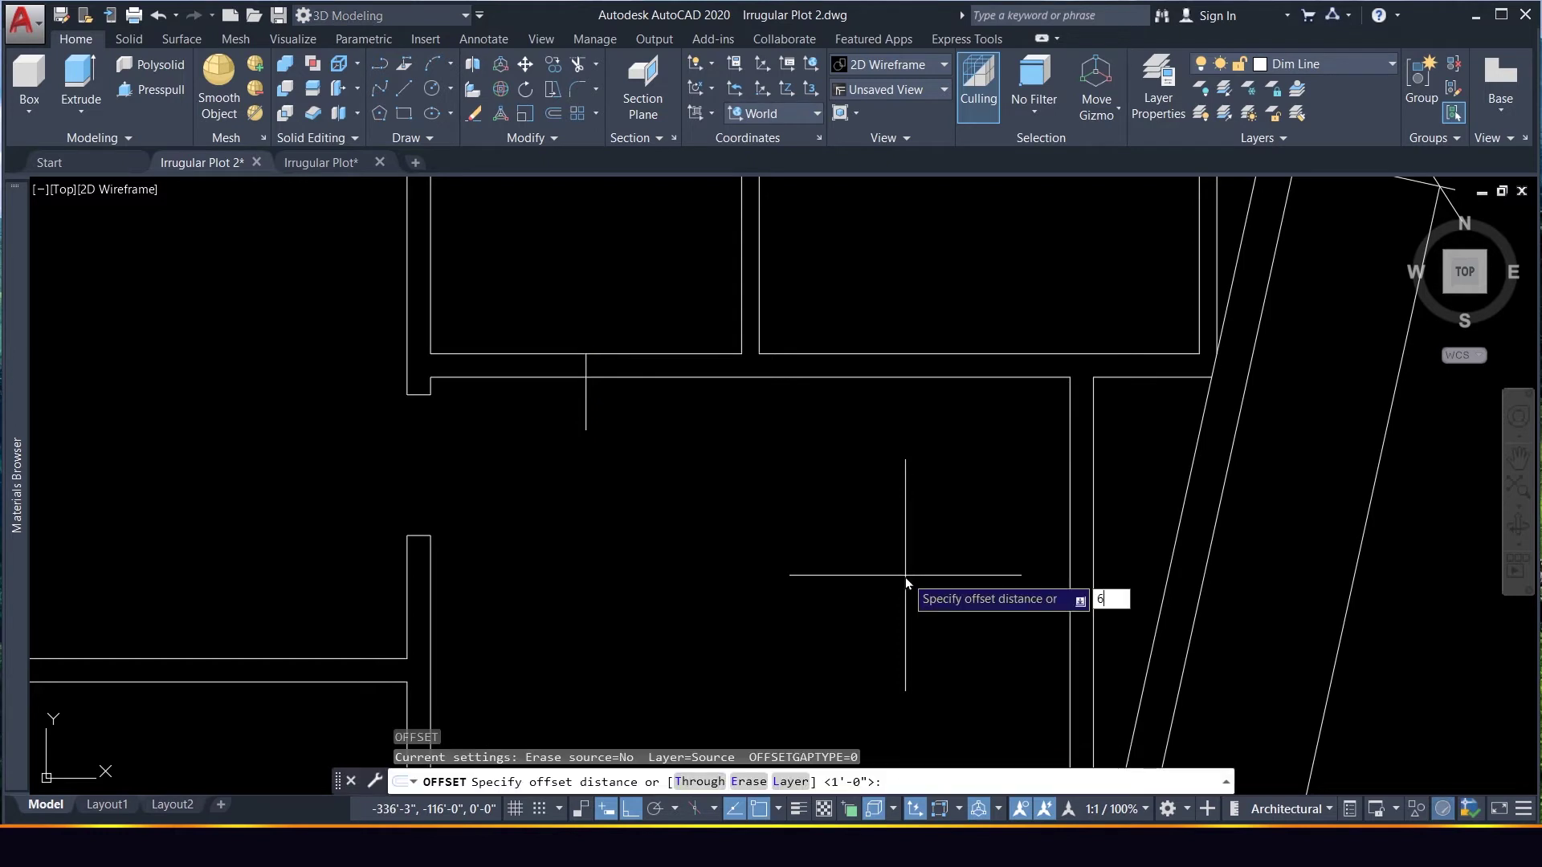
pyautogui.press('Return')
pyautogui.press('Escape')
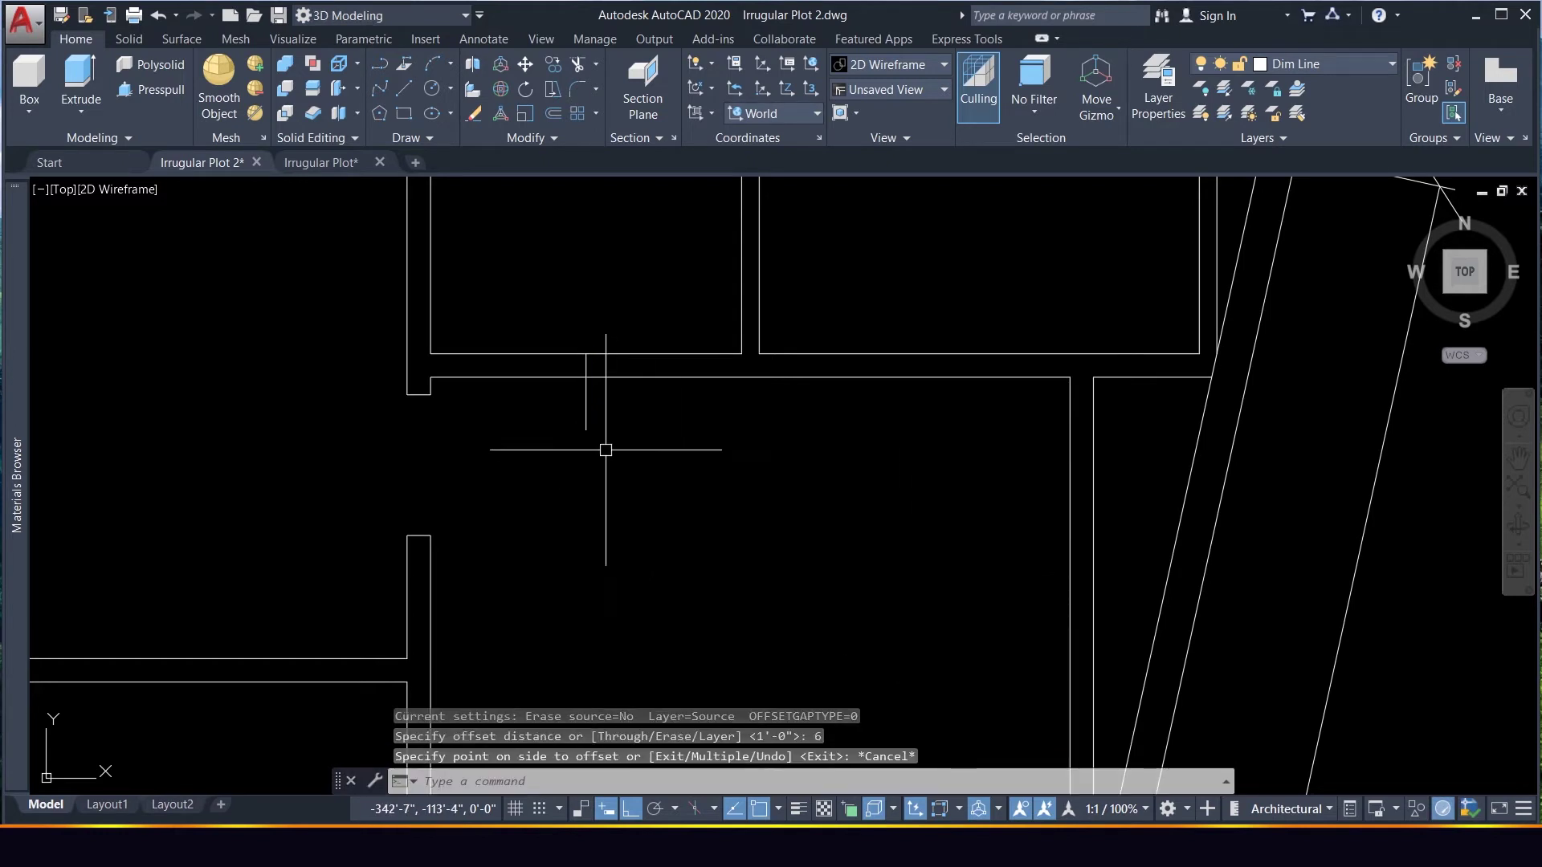
# Offset the vertical midpoint line 36 inches to both sides to mark an opening in the narrow upper room's bottom wall
pyautogui.write('o')
pyautogui.press('Return')
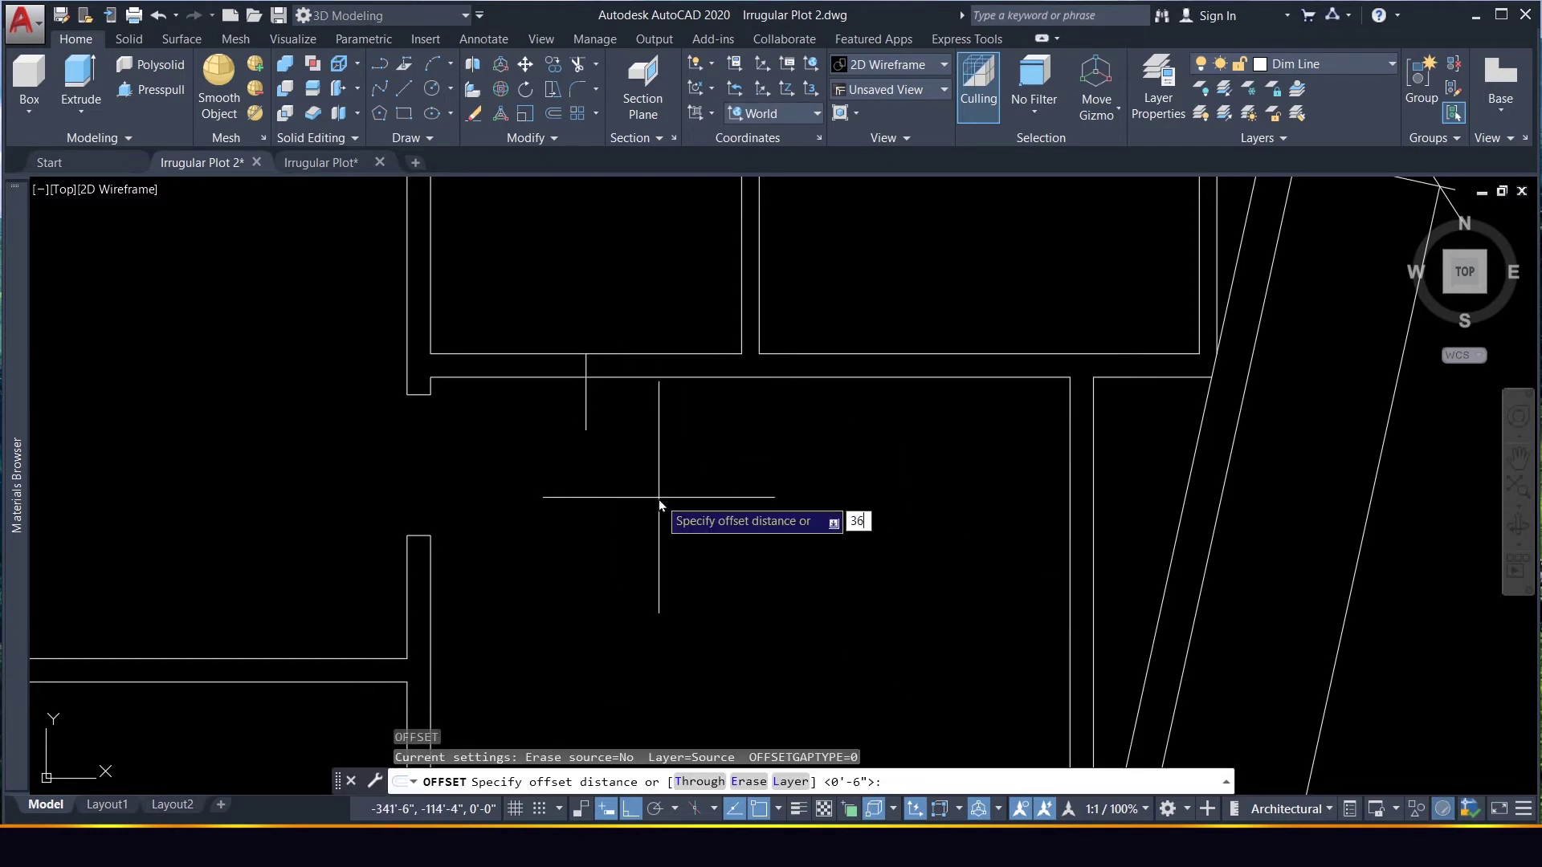
pyautogui.press('Return')
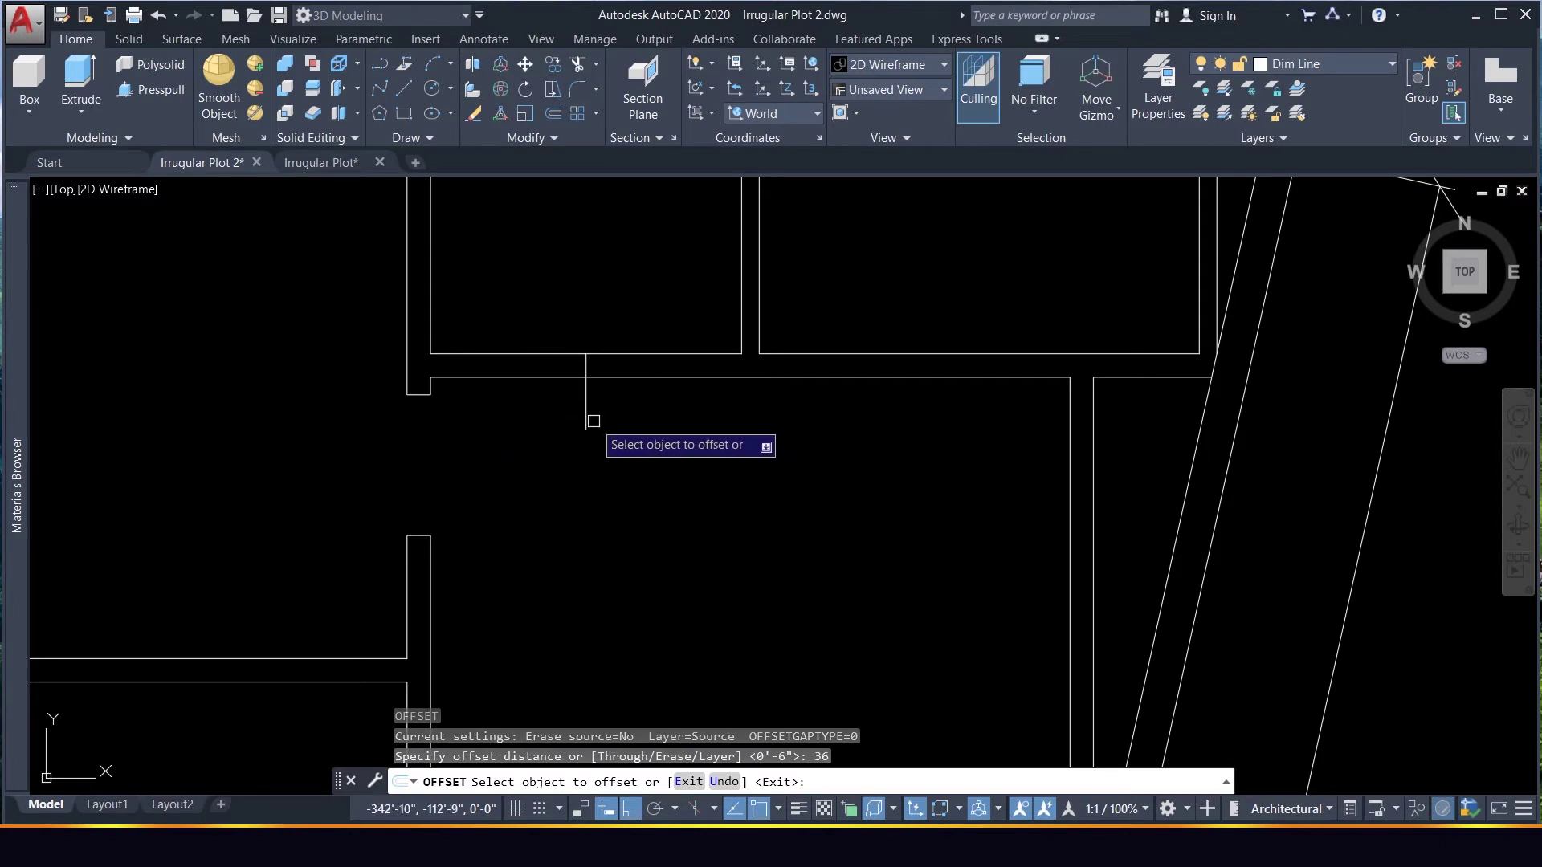
pyautogui.click(587, 423)
pyautogui.click(647, 427)
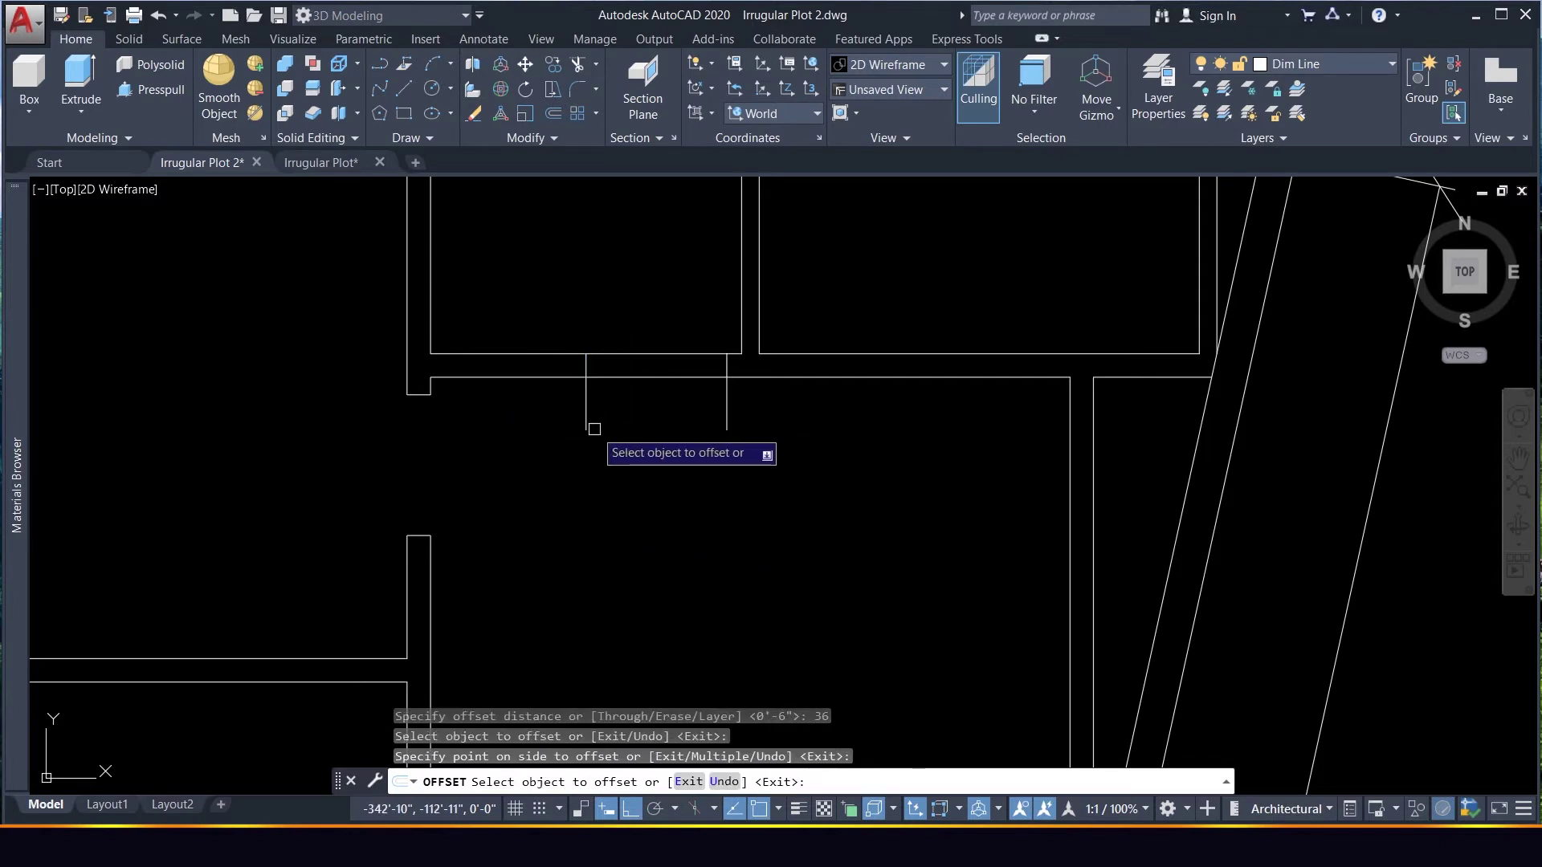
pyautogui.click(587, 428)
pyautogui.click(509, 426)
pyautogui.press('Escape')
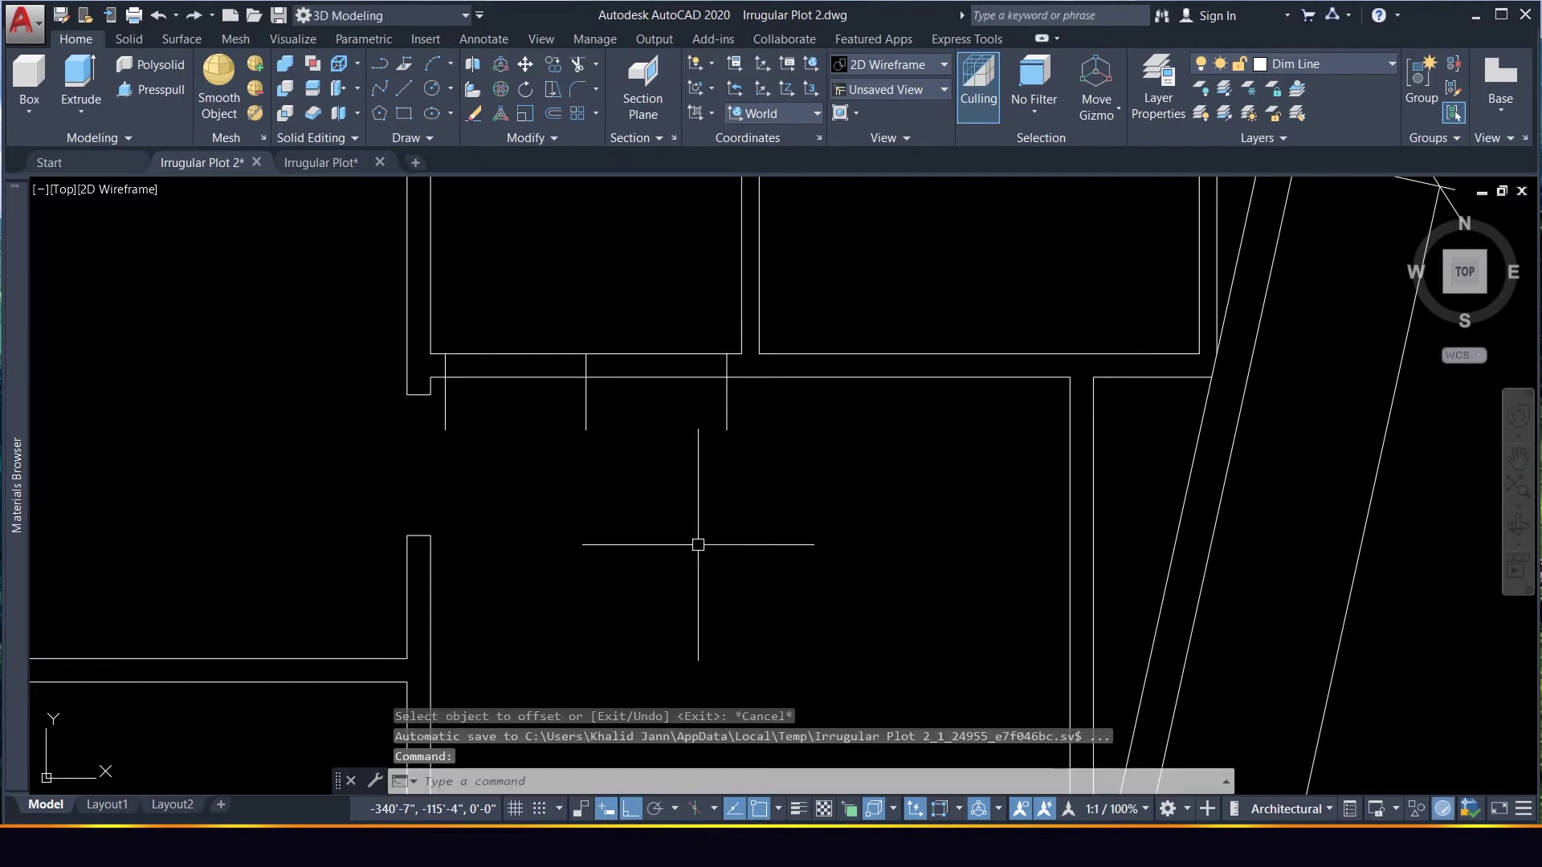
# Trim the marks' overhanging ends and the wall lines between the outer marks to open the narrow upper room's bottom wall
pyautogui.write('tr')
pyautogui.press('Return')
pyautogui.press('Return')
pyautogui.click(763, 440)
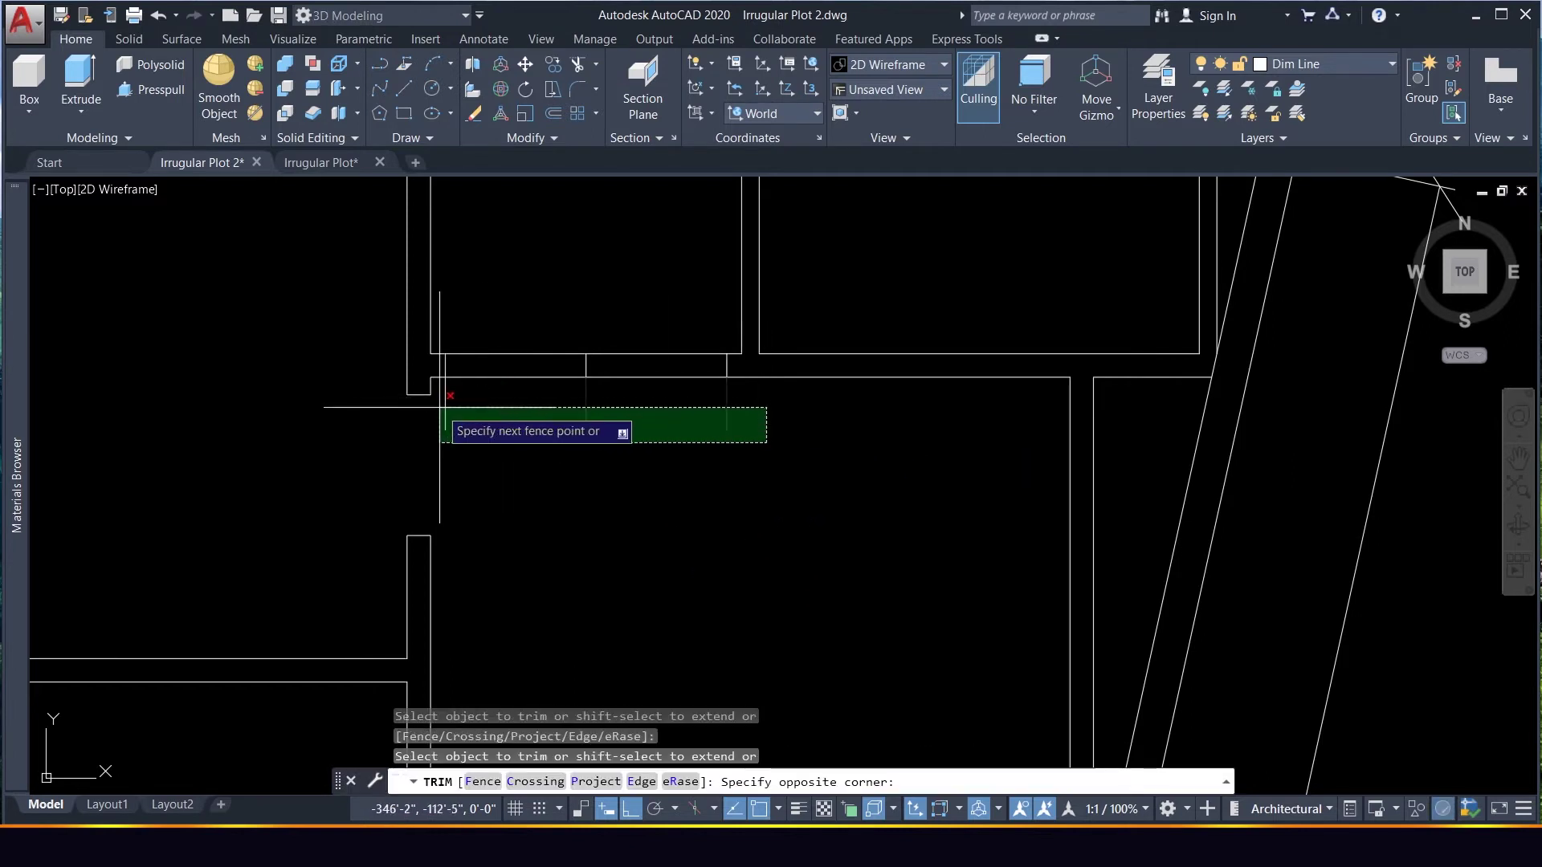
pyautogui.click(444, 406)
pyautogui.click(637, 427)
pyautogui.click(544, 334)
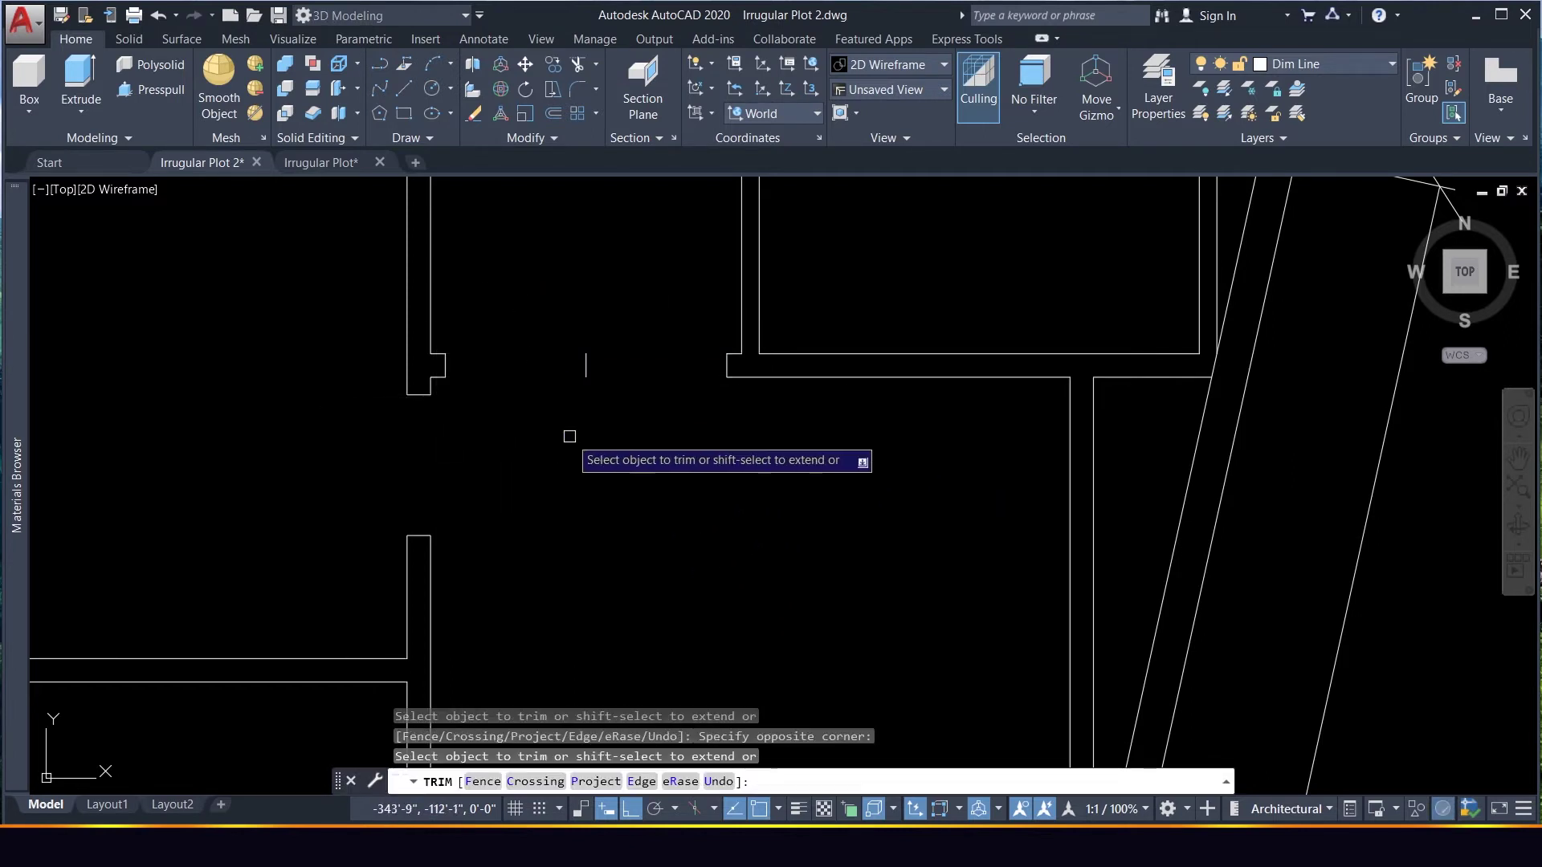
# Delete the leftover midpoint line inside the narrow upper room's new opening
pyautogui.press('Escape')
pyautogui.click(603, 412)
pyautogui.click(562, 327)
pyautogui.press('Delete')
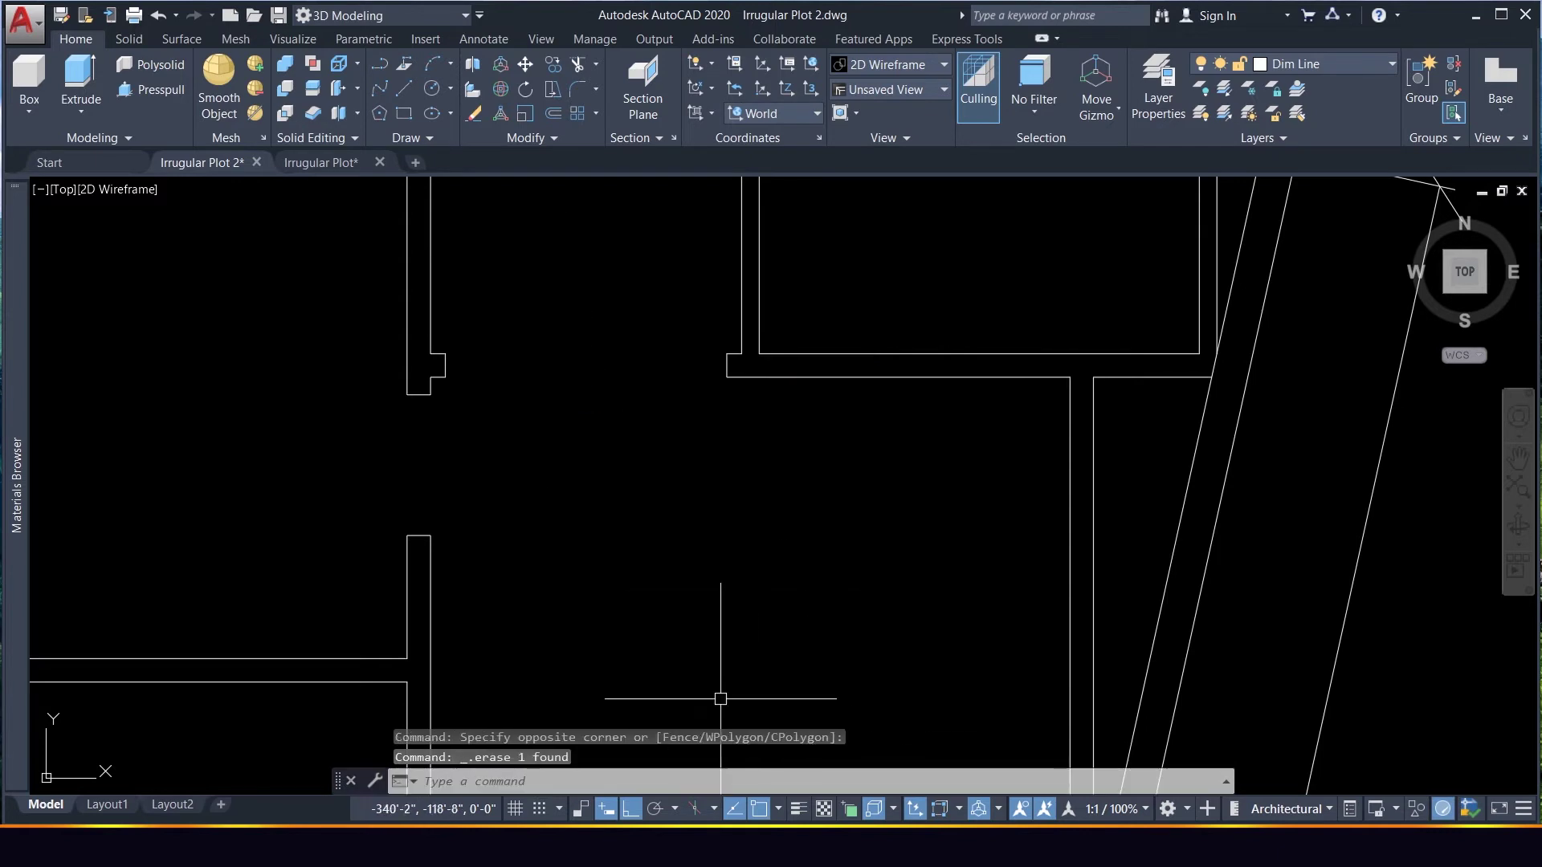
# Examine the two upper right-hand rooms and their surrounding walls to locate the next opening
pyautogui.scroll(-2, 701, 675)
pyautogui.scroll(-2, 608, 392)
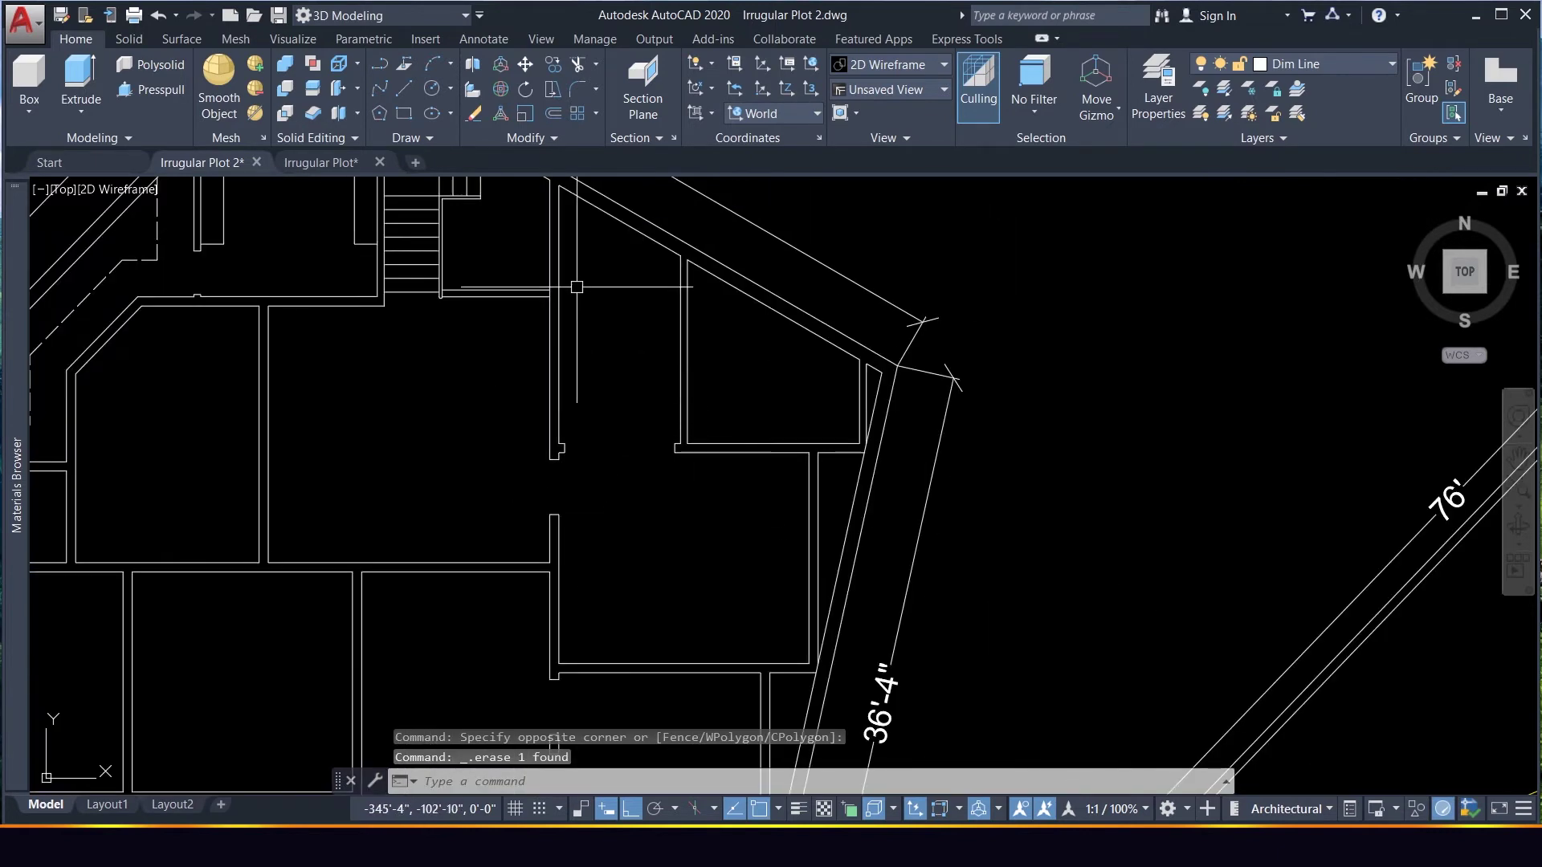
pyautogui.scroll(2, 595, 430)
pyautogui.scroll(-2, 603, 425)
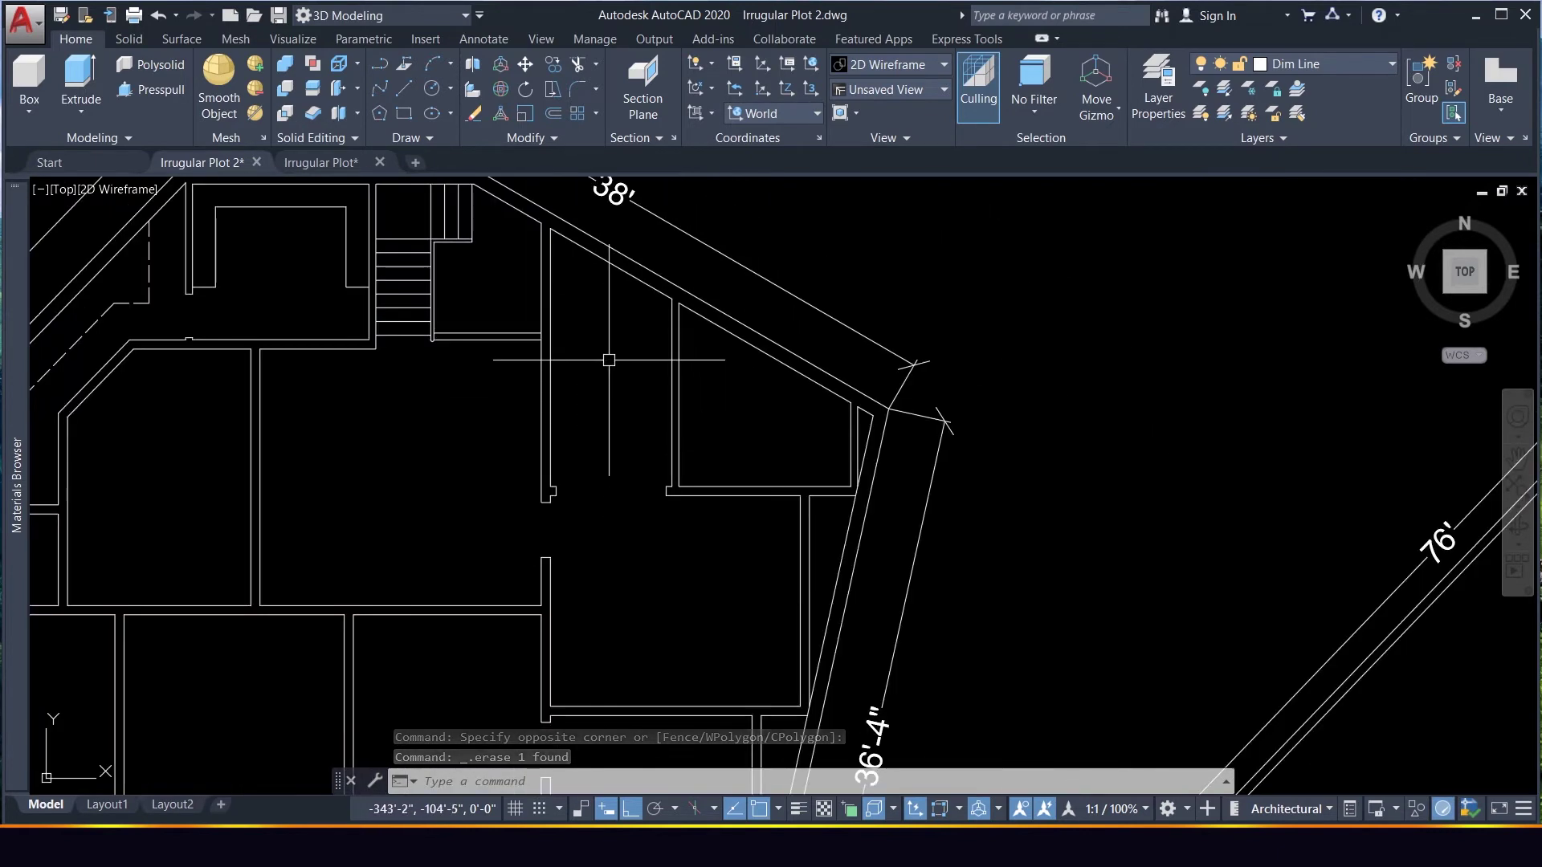
pyautogui.scroll(2, 585, 458)
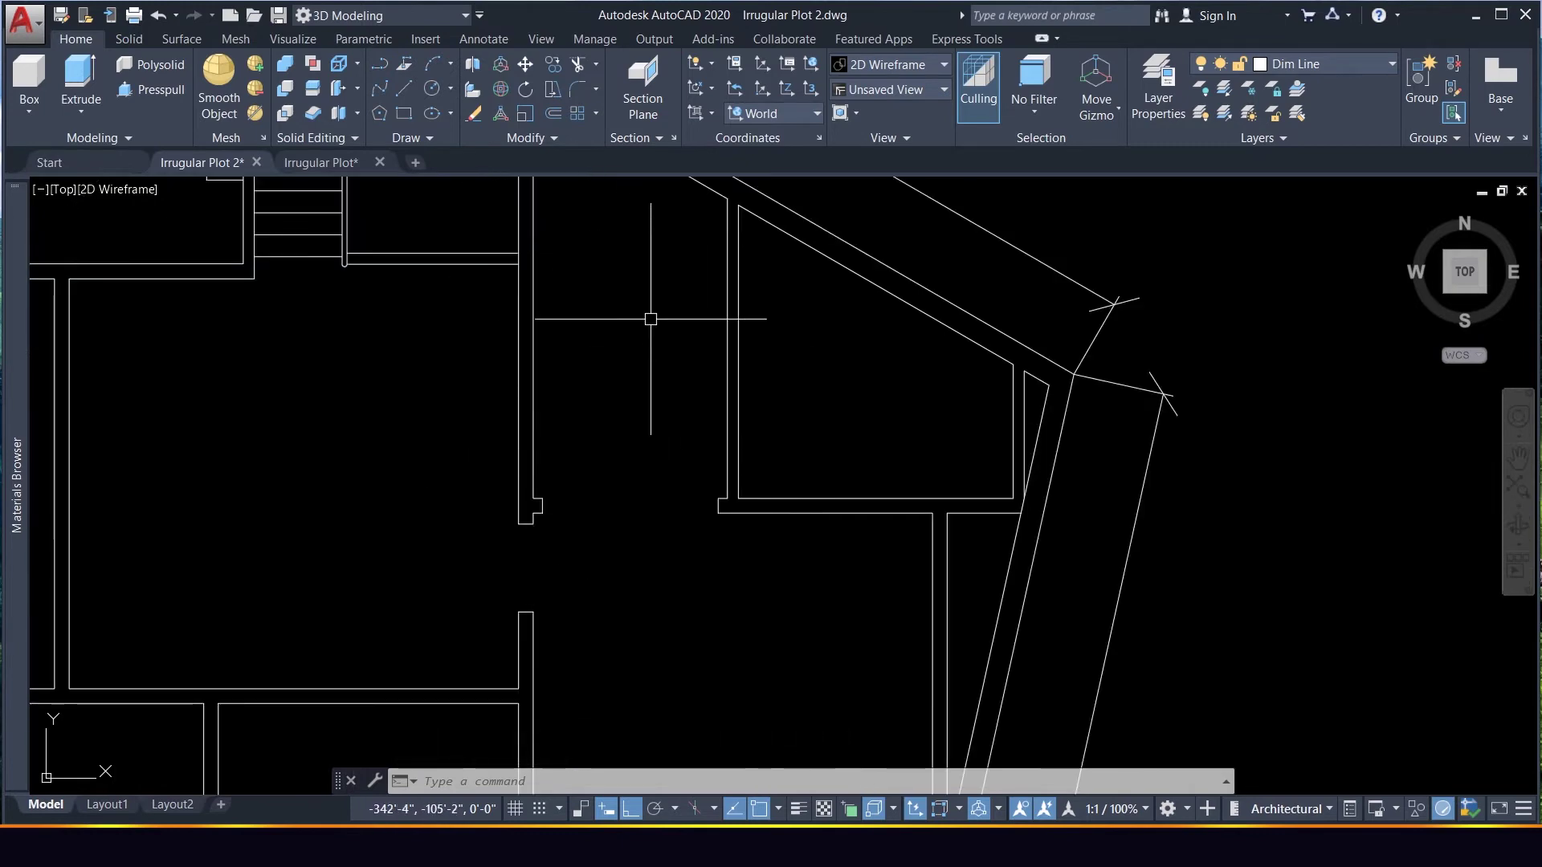
pyautogui.scroll(-3, 905, 489)
pyautogui.scroll(3, 947, 518)
pyautogui.scroll(-1, 947, 507)
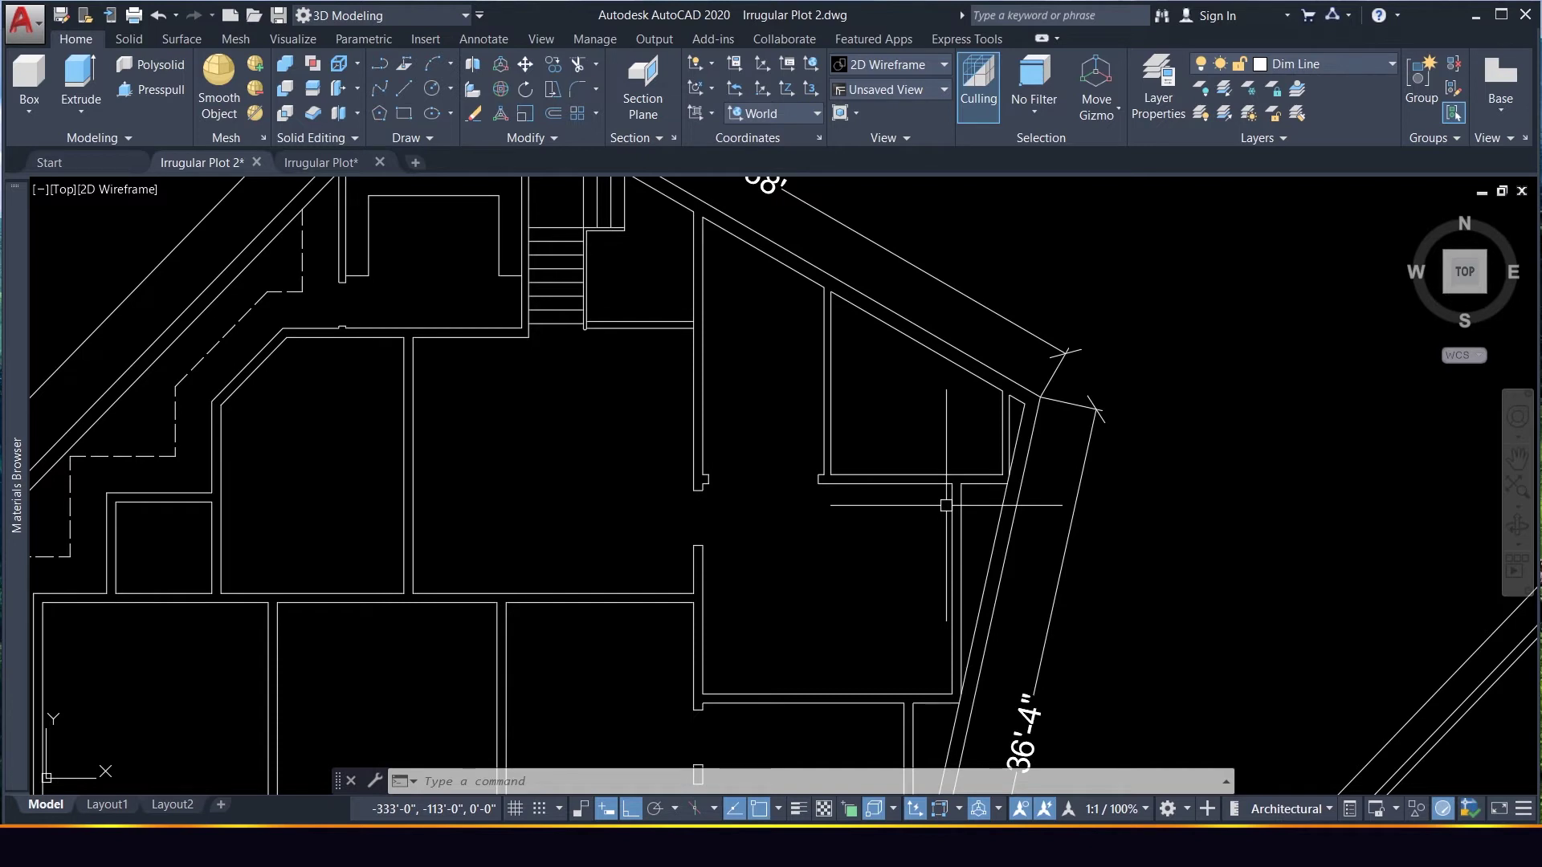
# Draw a short vertical line across the angled upper room's bottom wall, in line with the left face of the wall below
pyautogui.write('l')
pyautogui.press('Return')
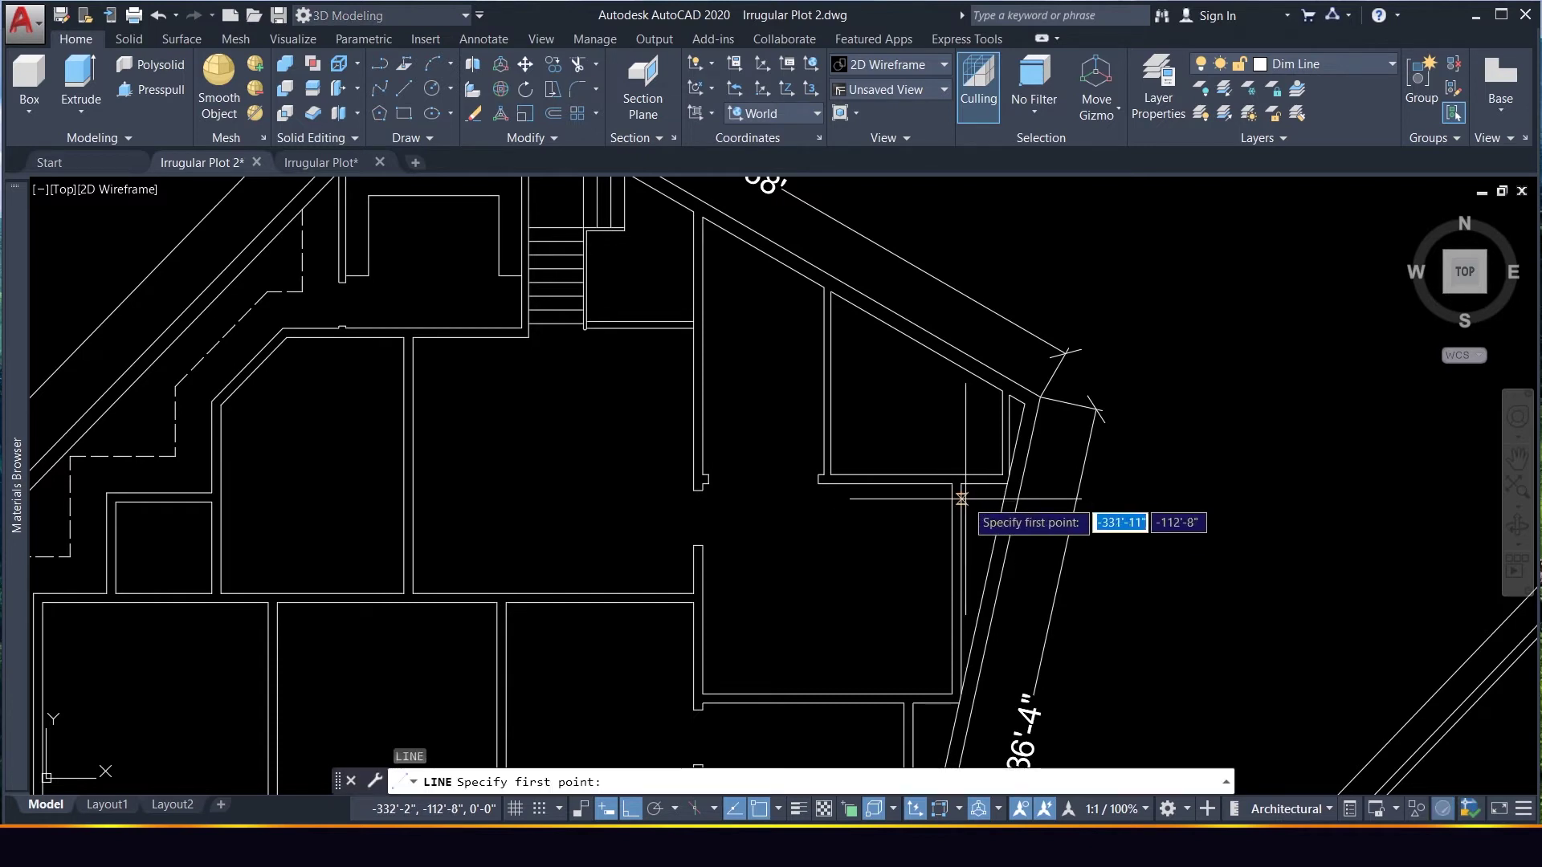
pyautogui.click(952, 475)
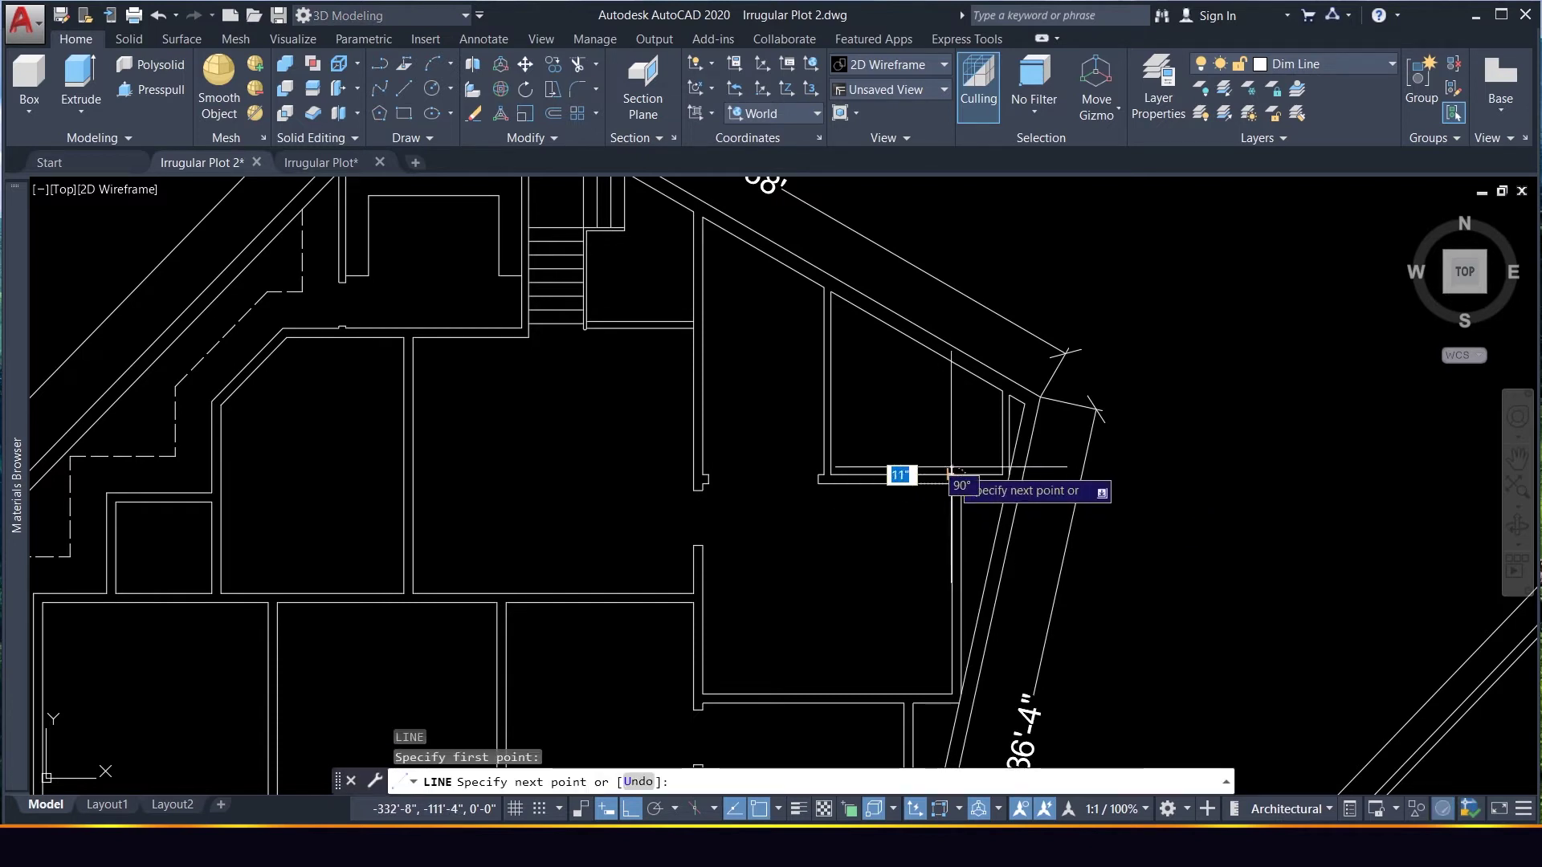
pyautogui.press('Return')
# Move the short line in the angled upper room's bottom wall 4.5 inches to the left
pyautogui.click(953, 476)
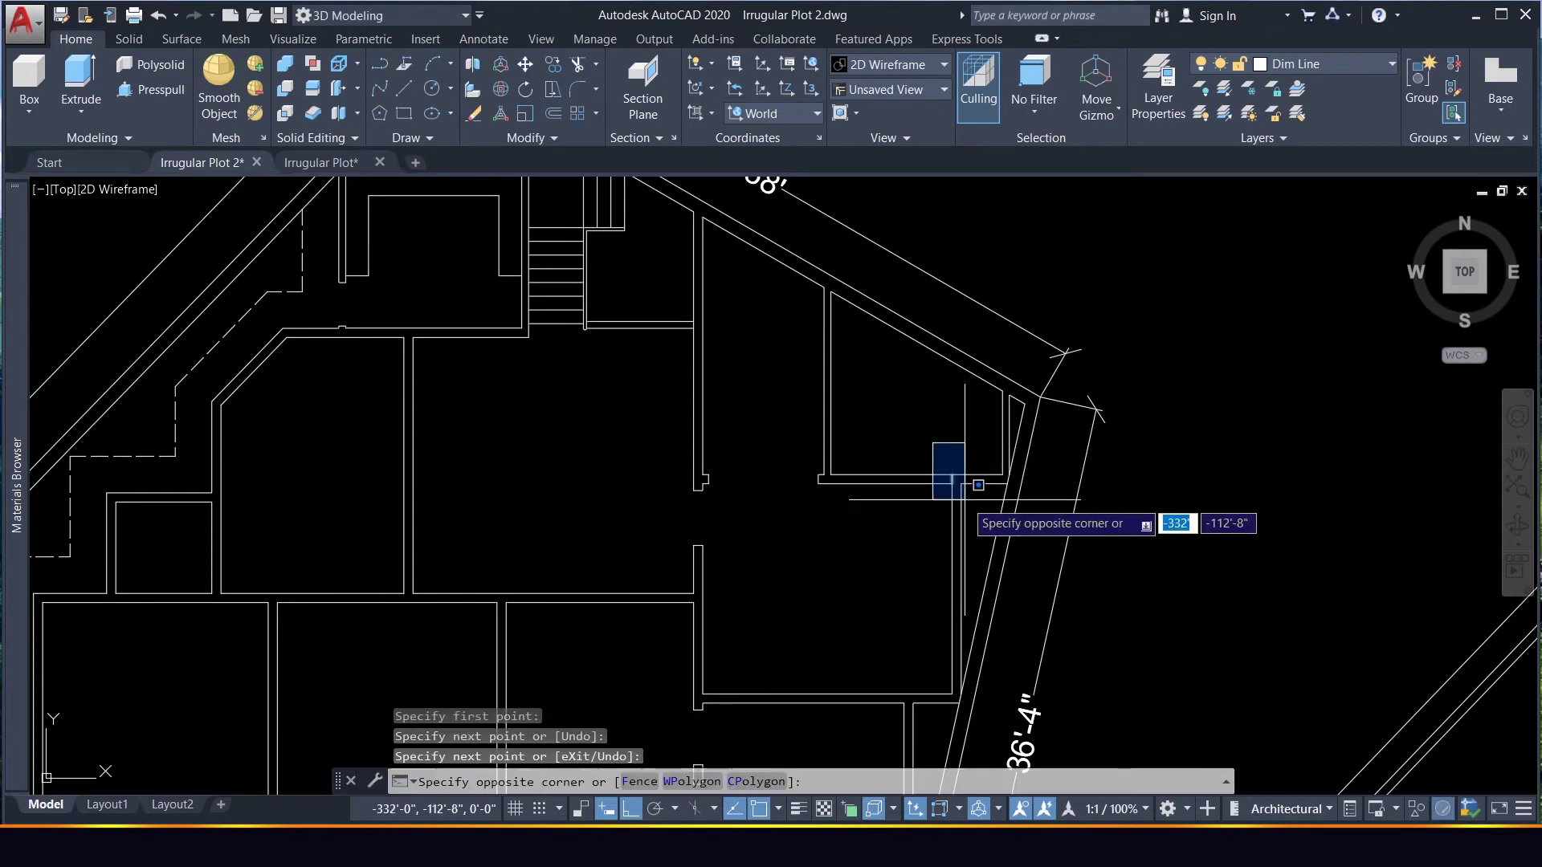
pyautogui.click(1022, 550)
pyautogui.write('m')
pyautogui.press('Return')
pyautogui.click(1208, 583)
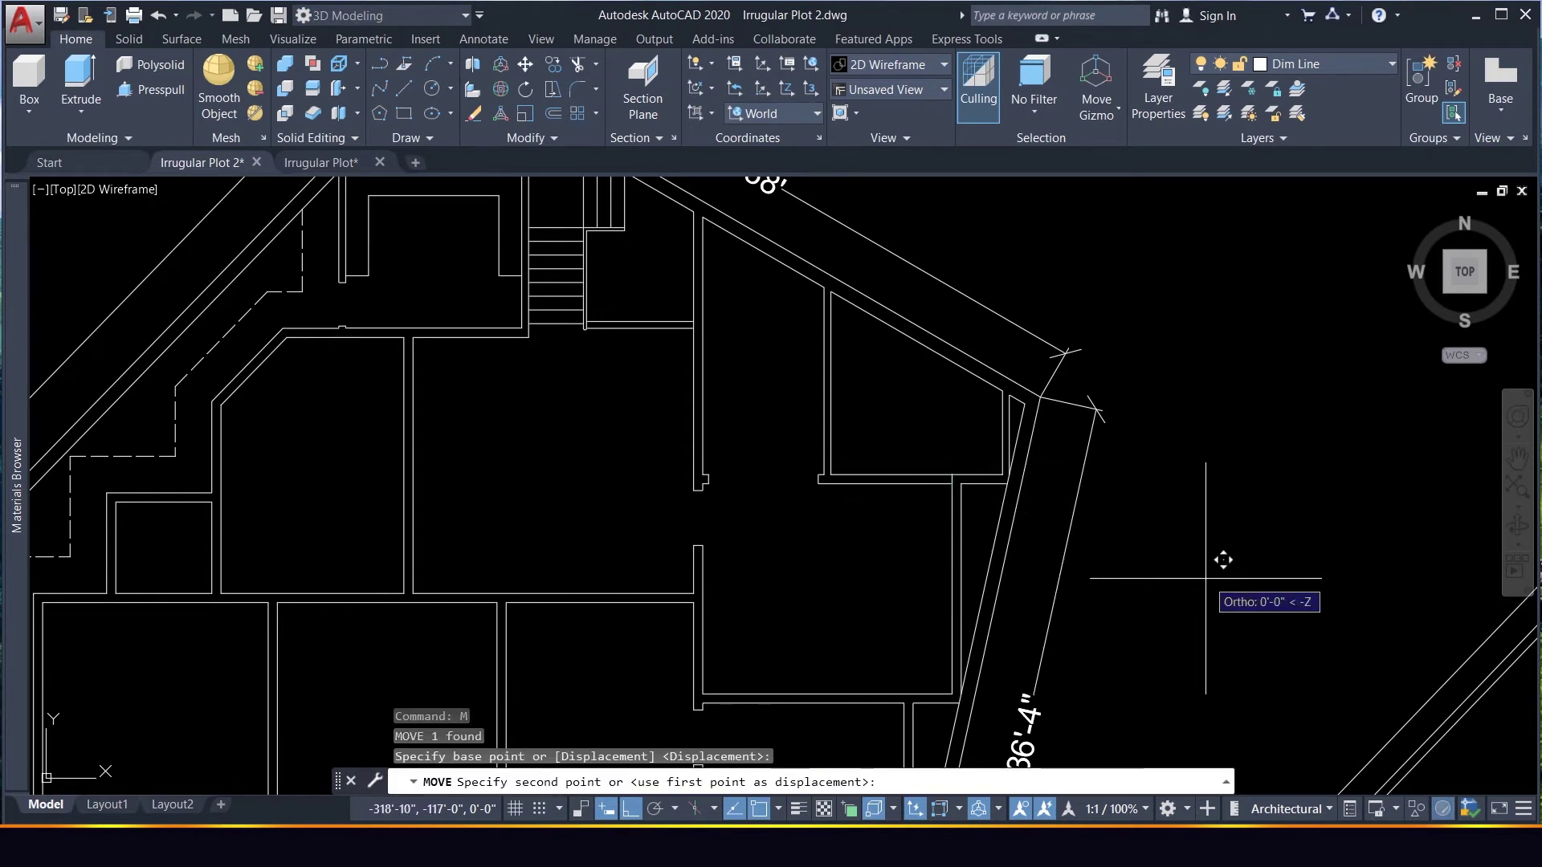
pyautogui.write('4.5')
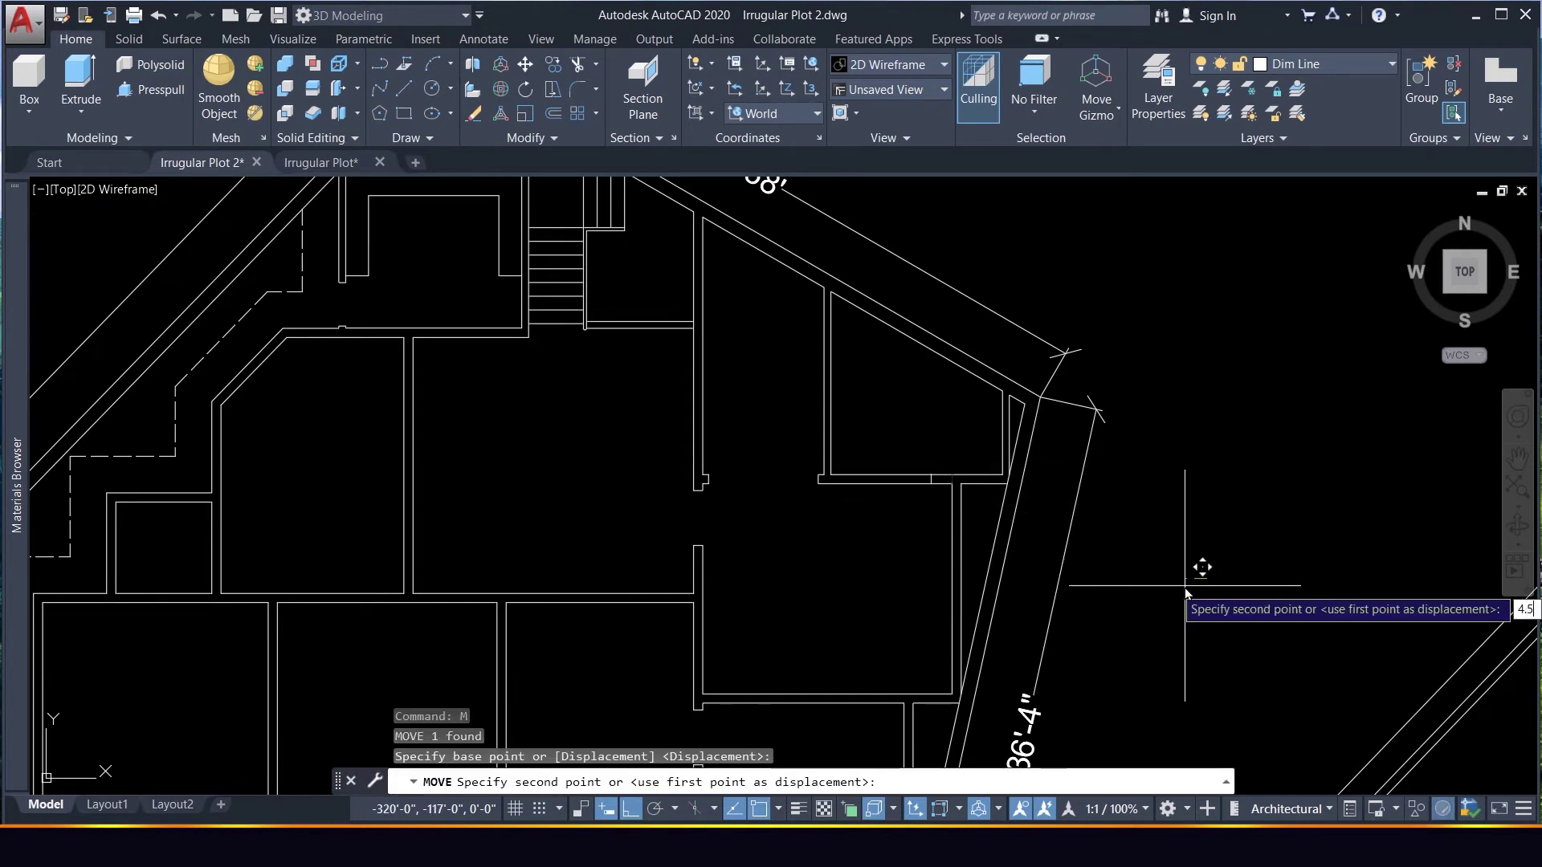
pyautogui.press('Return')
pyautogui.scroll(3, 1087, 530)
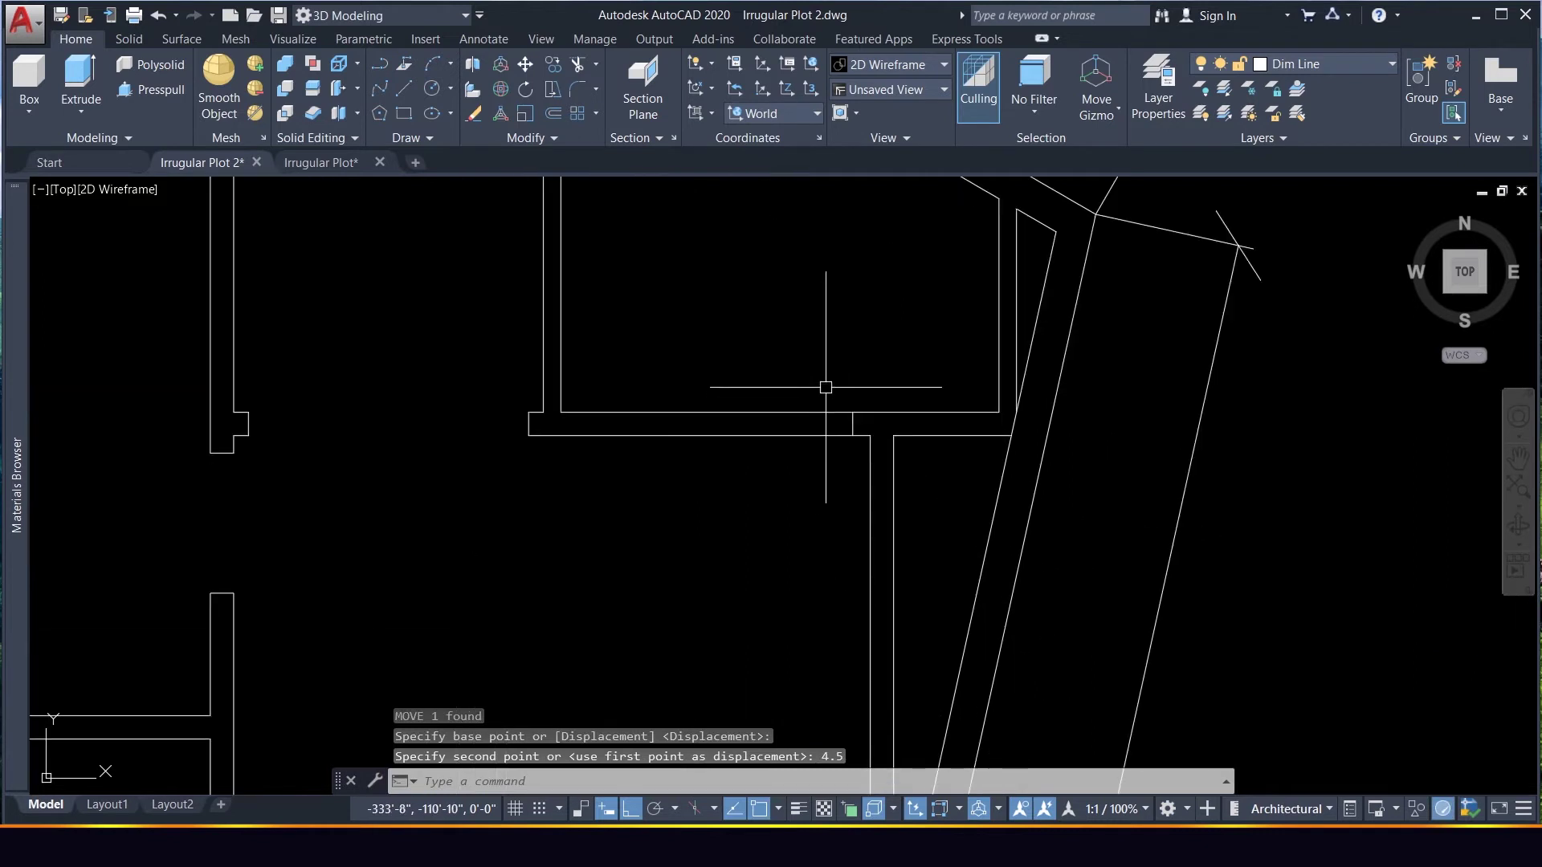
pyautogui.click(827, 386)
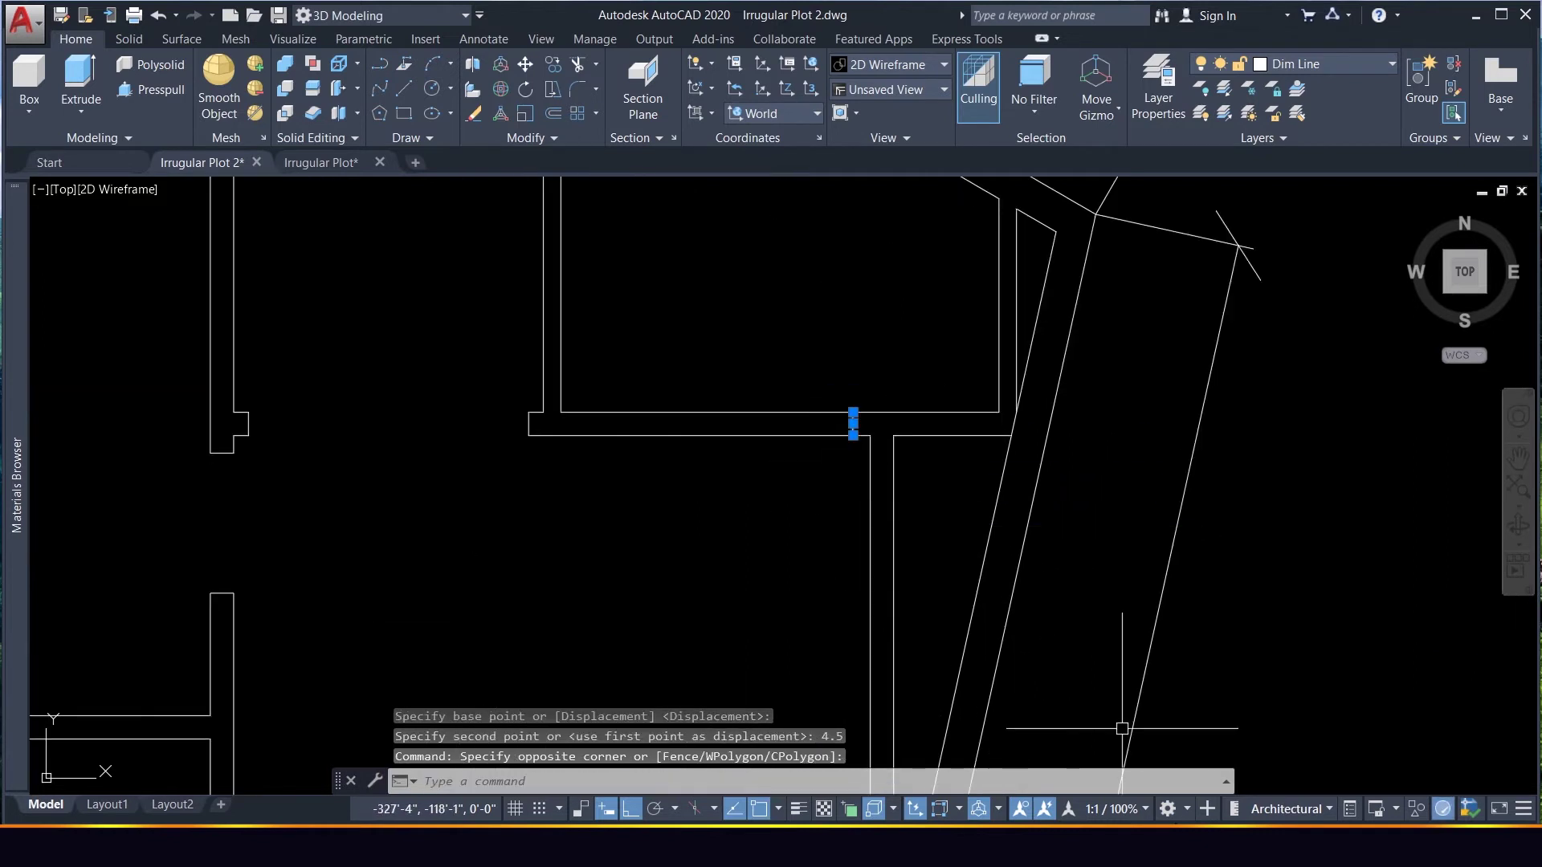
pyautogui.write('o')
pyautogui.press('Return')
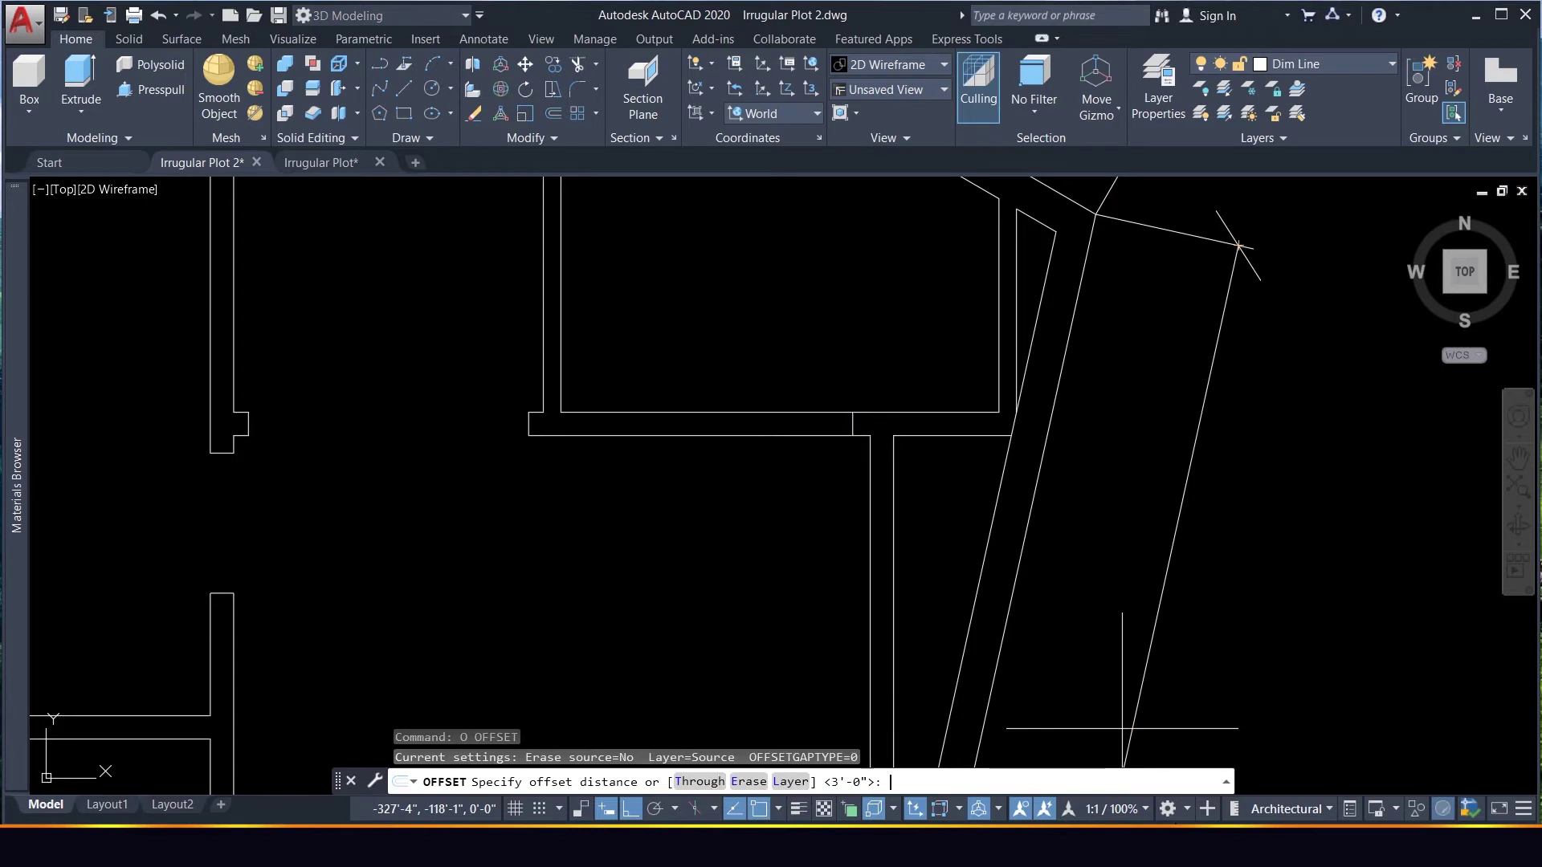
pyautogui.press('Return')
pyautogui.click(859, 436)
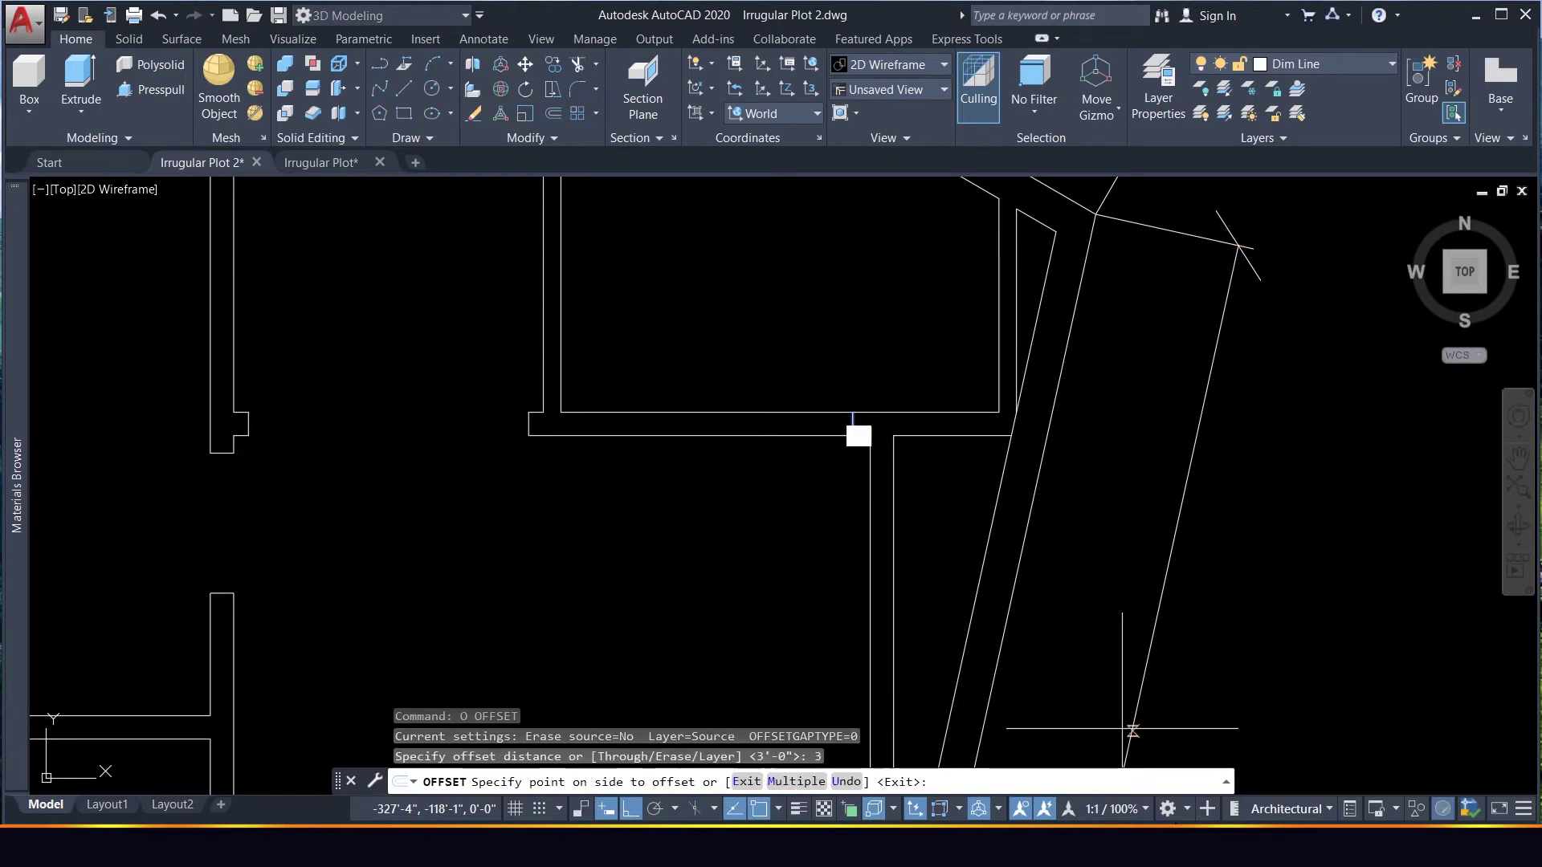
pyautogui.press('Escape')
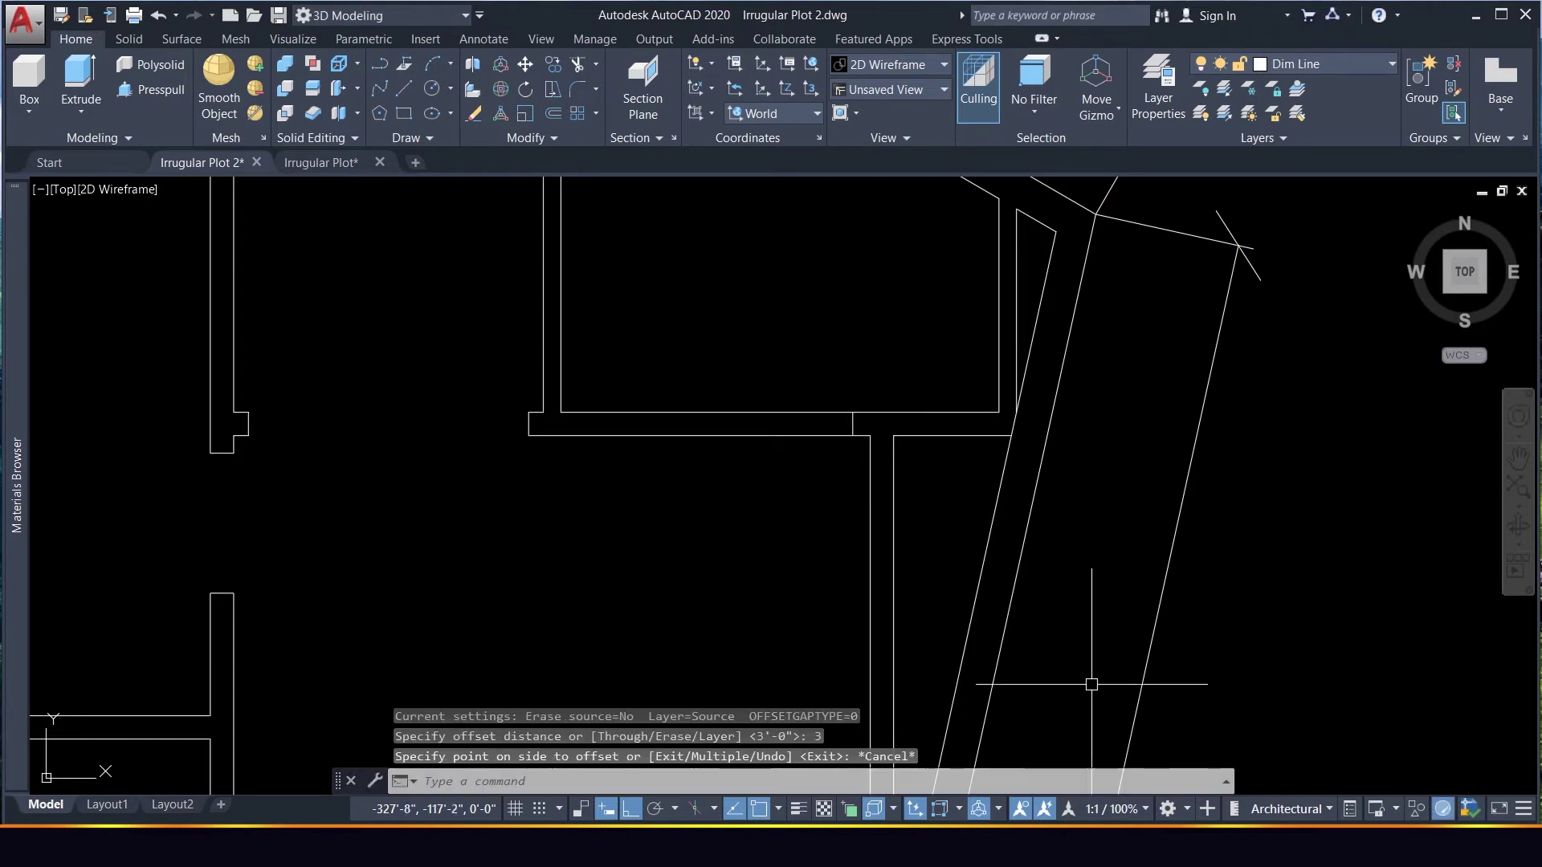
pyautogui.write('o')
pyautogui.press('Return')
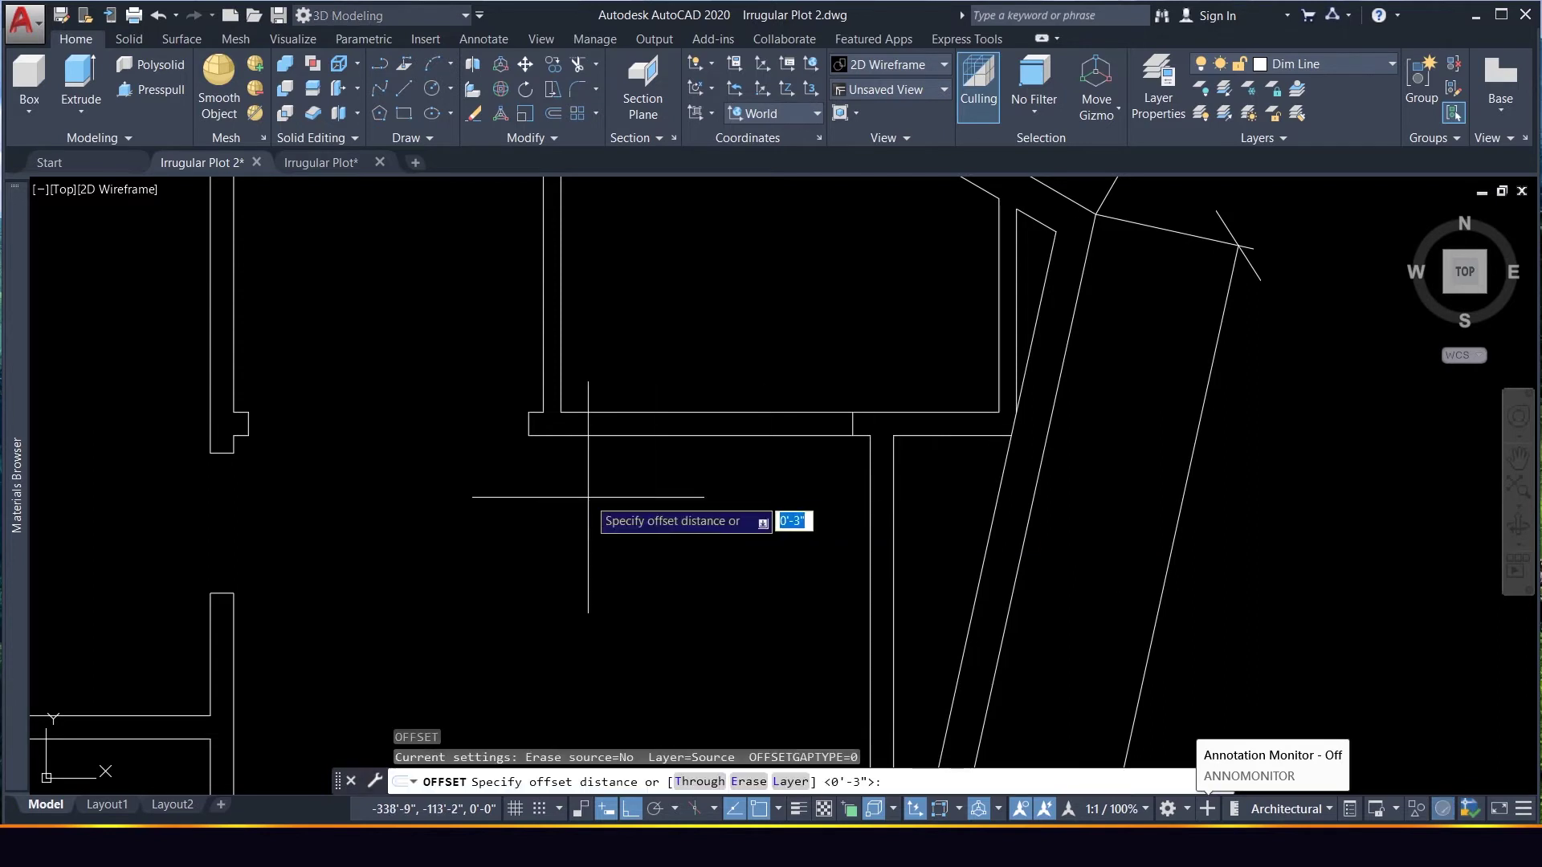
pyautogui.write('3')
pyautogui.press('Return')
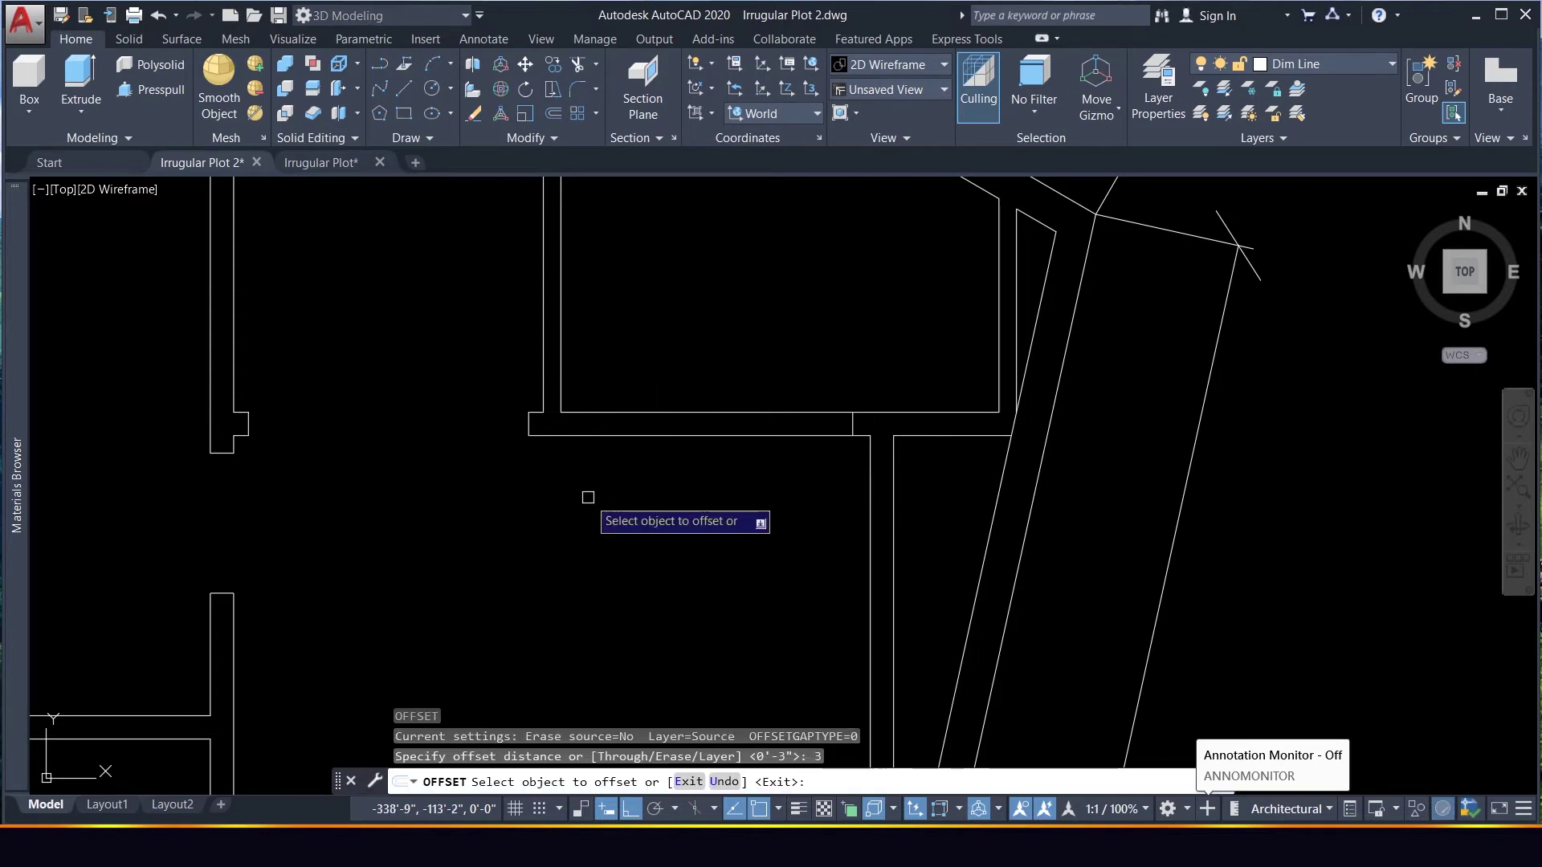
pyautogui.click(852, 423)
pyautogui.press('Escape')
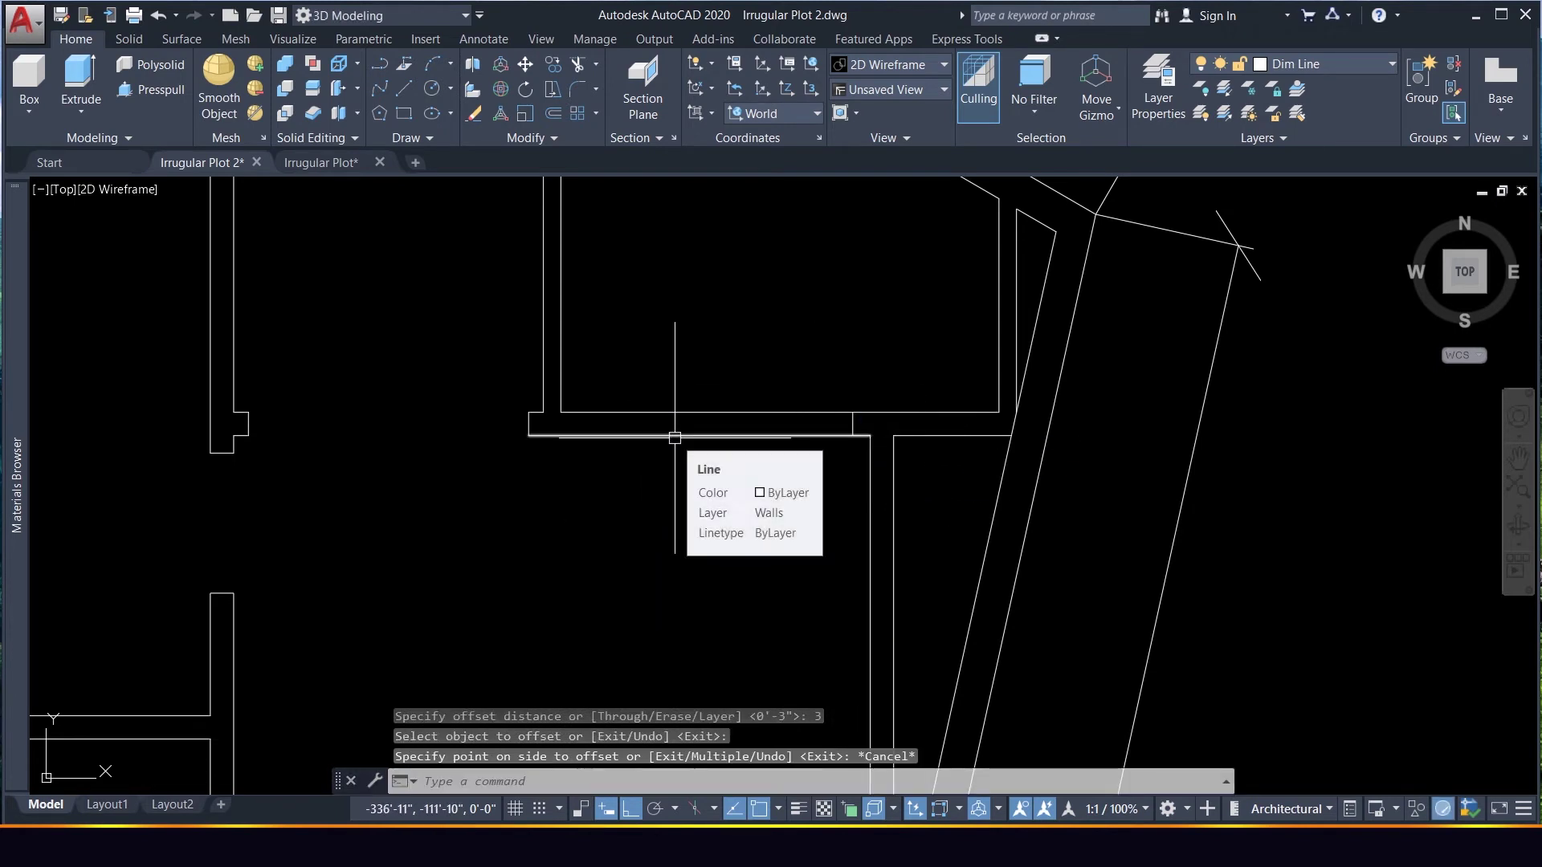
# Offset the short line 36 inches to the left to mark a door opening in the angled upper room's bottom wall
pyautogui.press('Return')
pyautogui.write('3')
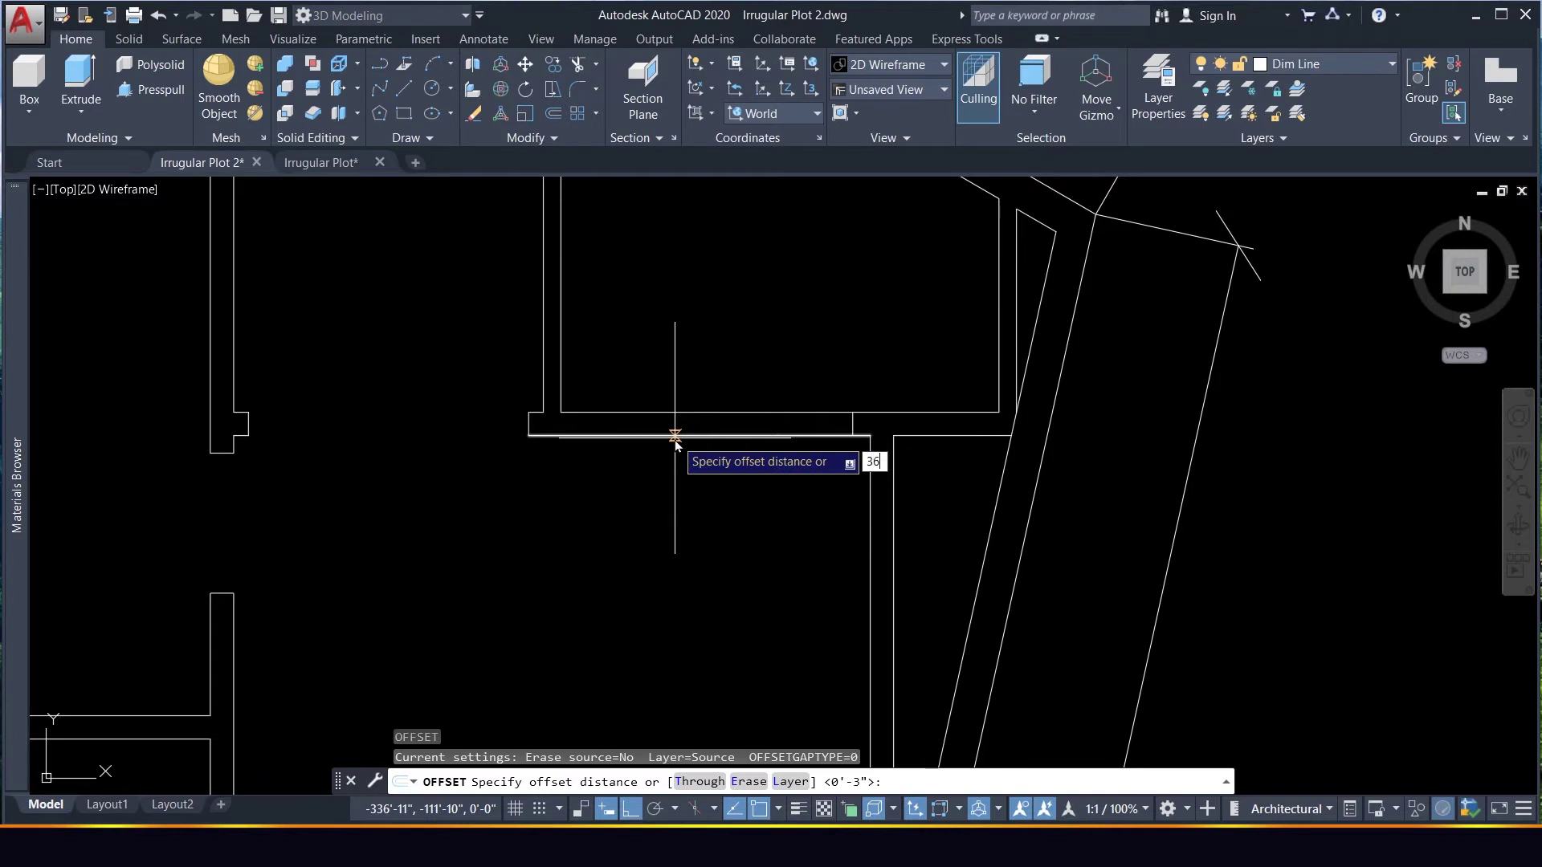
pyautogui.write('6')
pyautogui.press('Return')
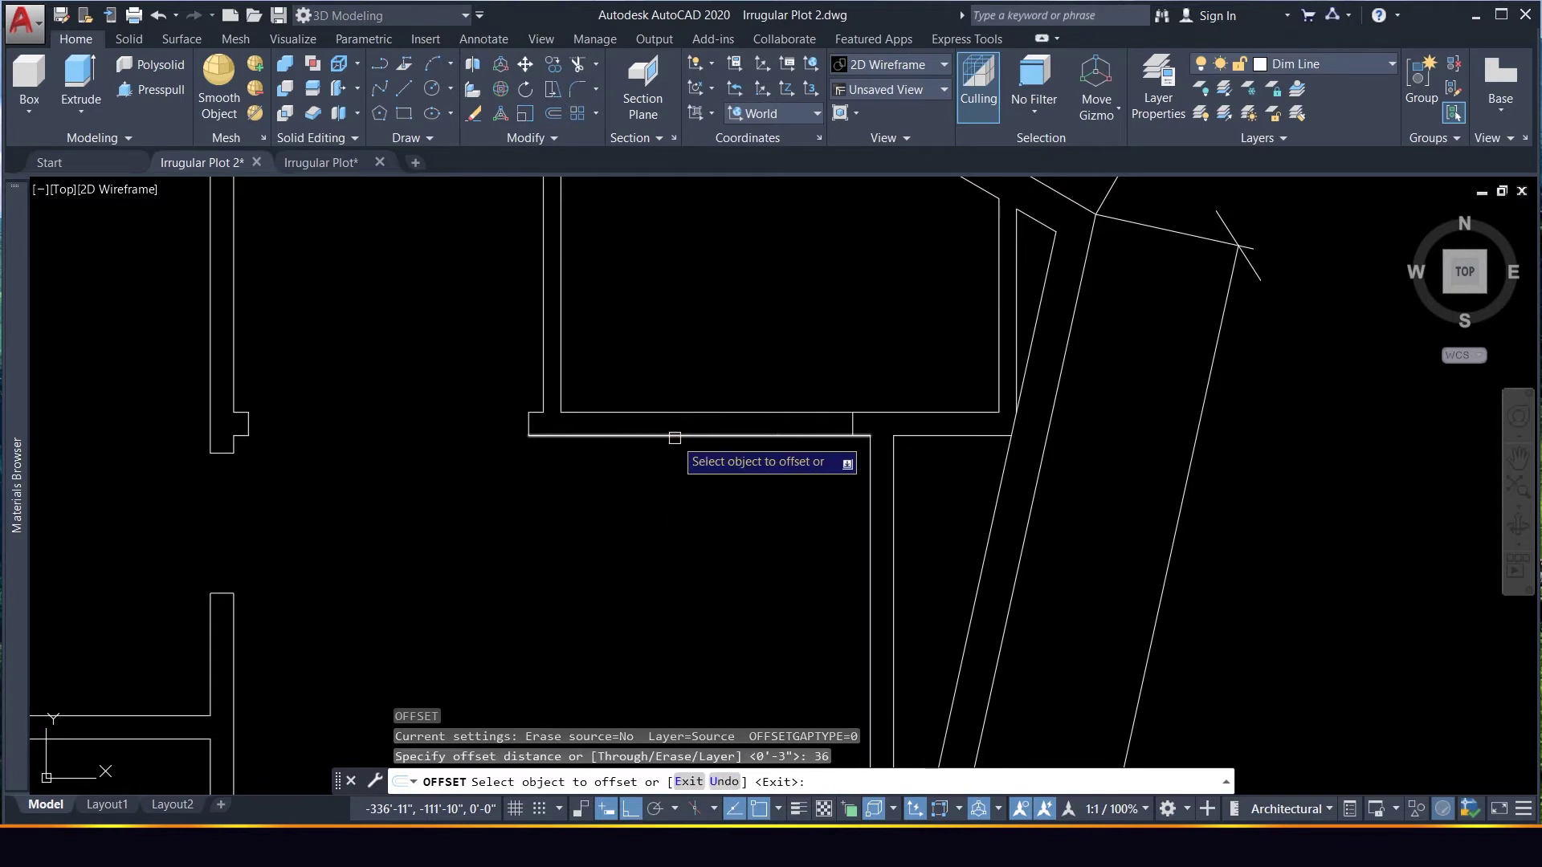
pyautogui.click(853, 425)
pyautogui.click(700, 520)
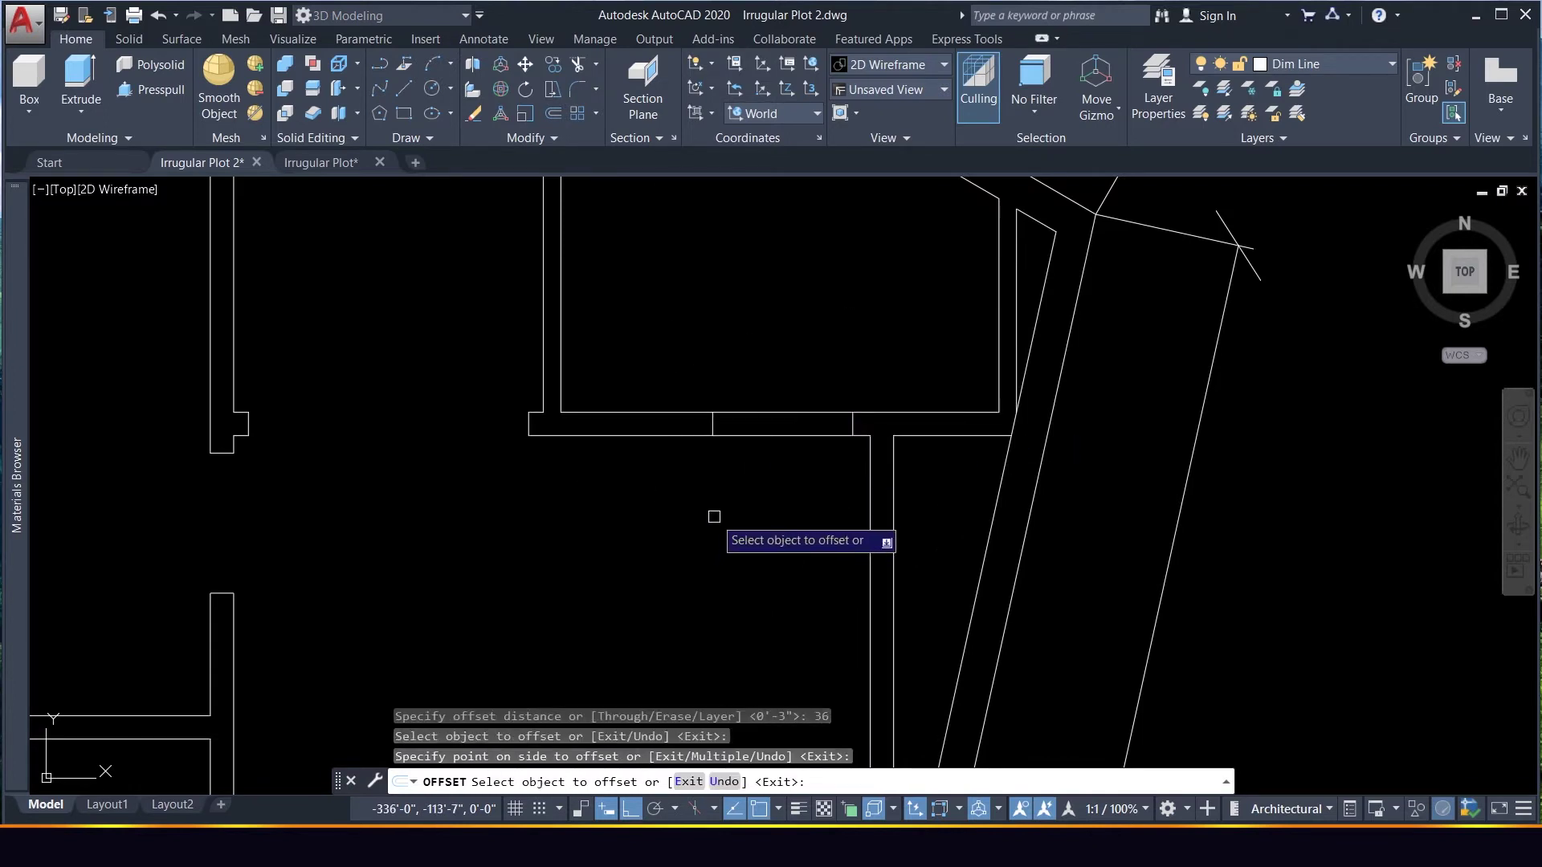
# Trim the wall lines between the two marks in the angled upper room's bottom wall to cut the door opening
pyautogui.press('Escape')
pyautogui.write('tr')
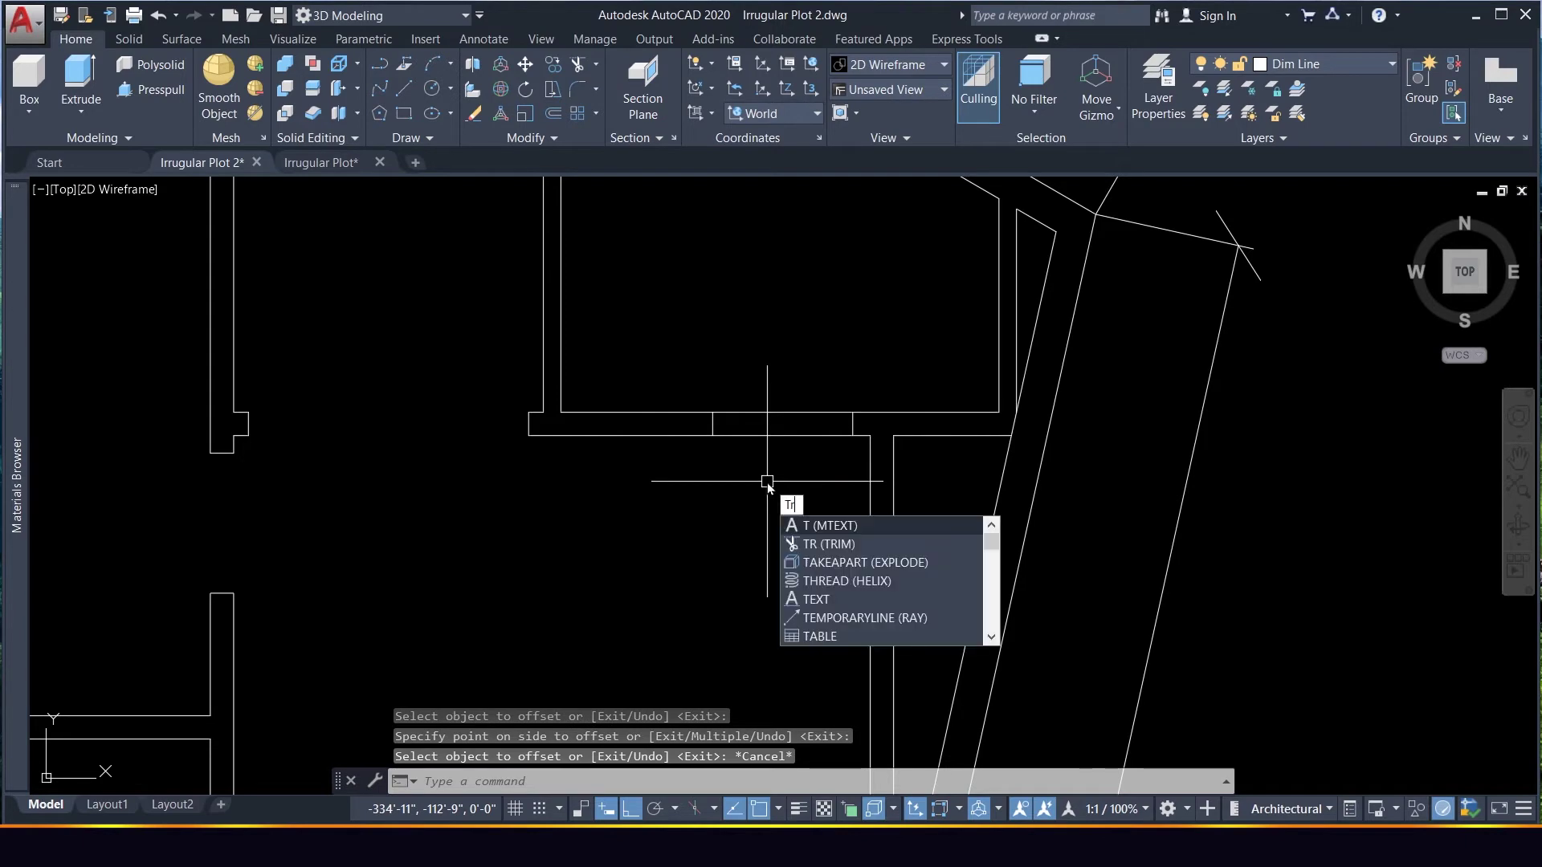
pyautogui.press('Return')
pyautogui.click(809, 464)
pyautogui.click(778, 368)
pyautogui.scroll(-5, 802, 411)
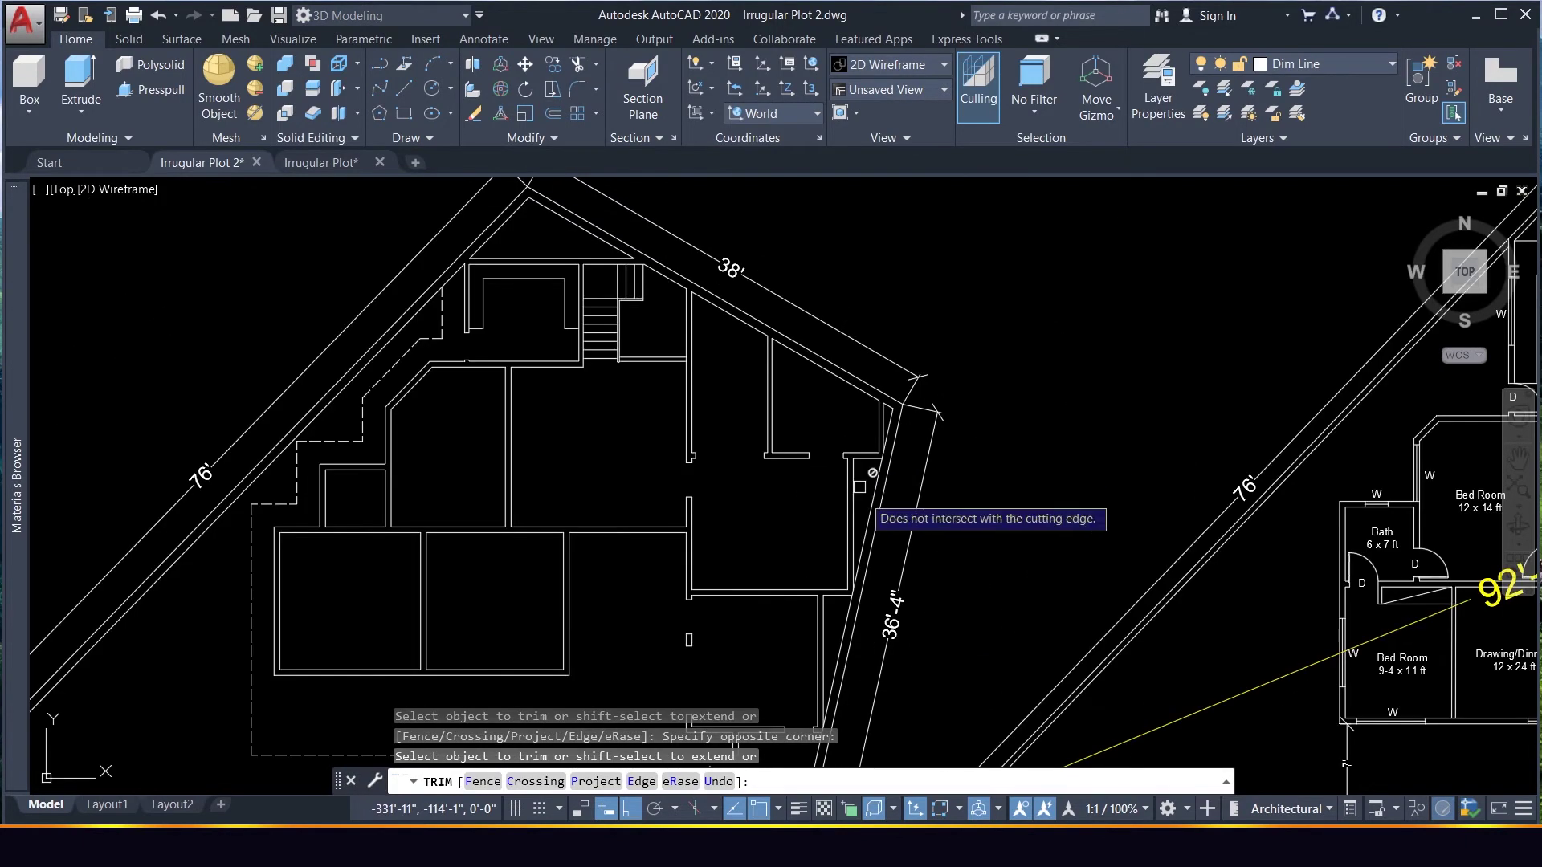
pyautogui.scroll(2, 742, 336)
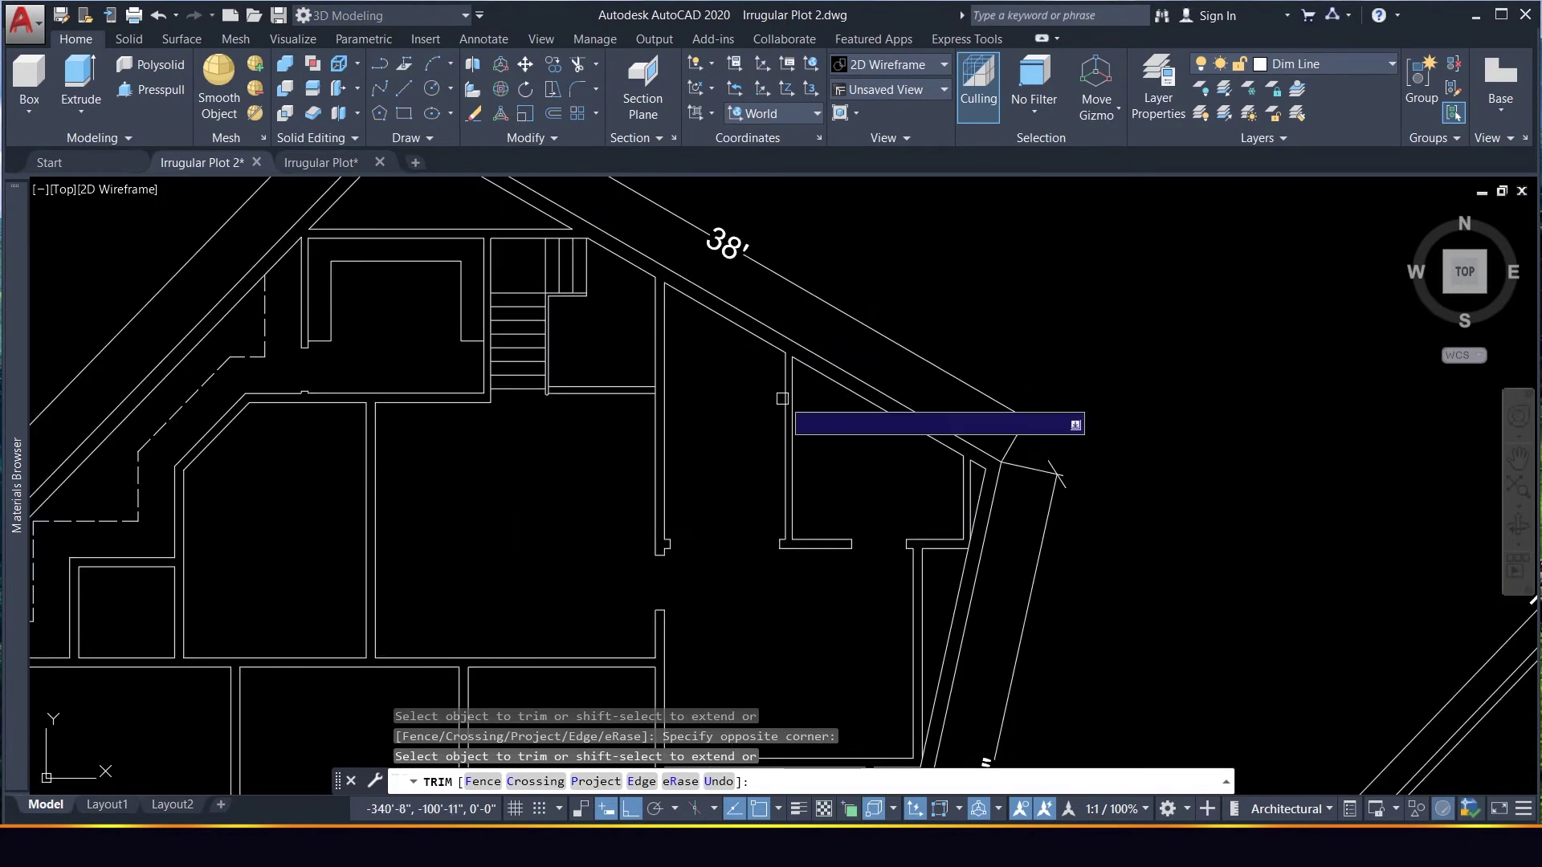
pyautogui.scroll(3, 795, 438)
pyautogui.press('Escape')
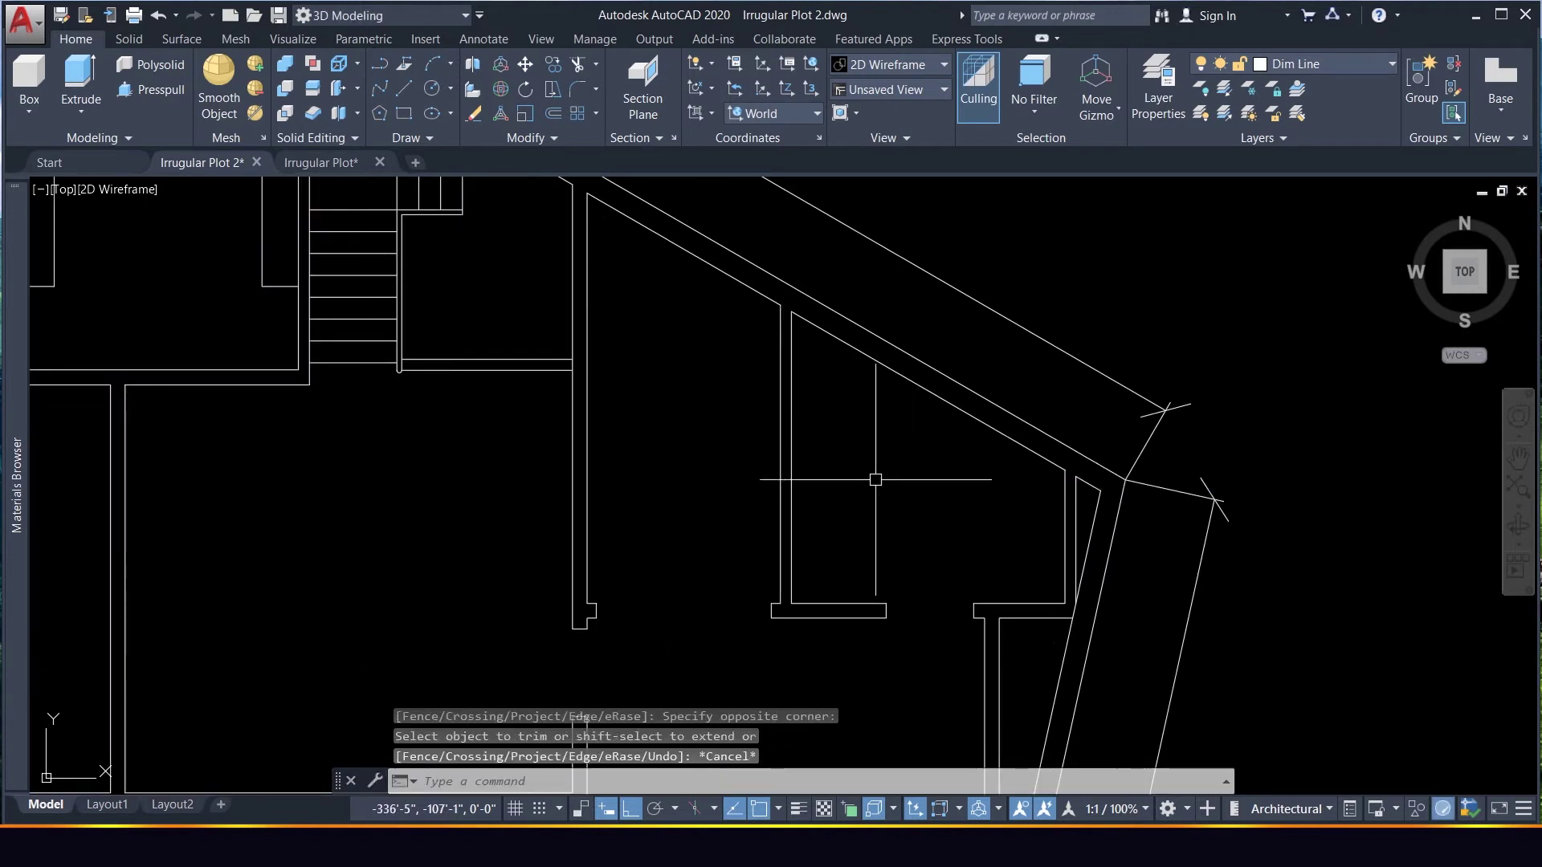
# Draw a short horizontal line across the angled upper room's left wall, starting at the wall's left face near mid-height
pyautogui.write('l')
pyautogui.press('Return')
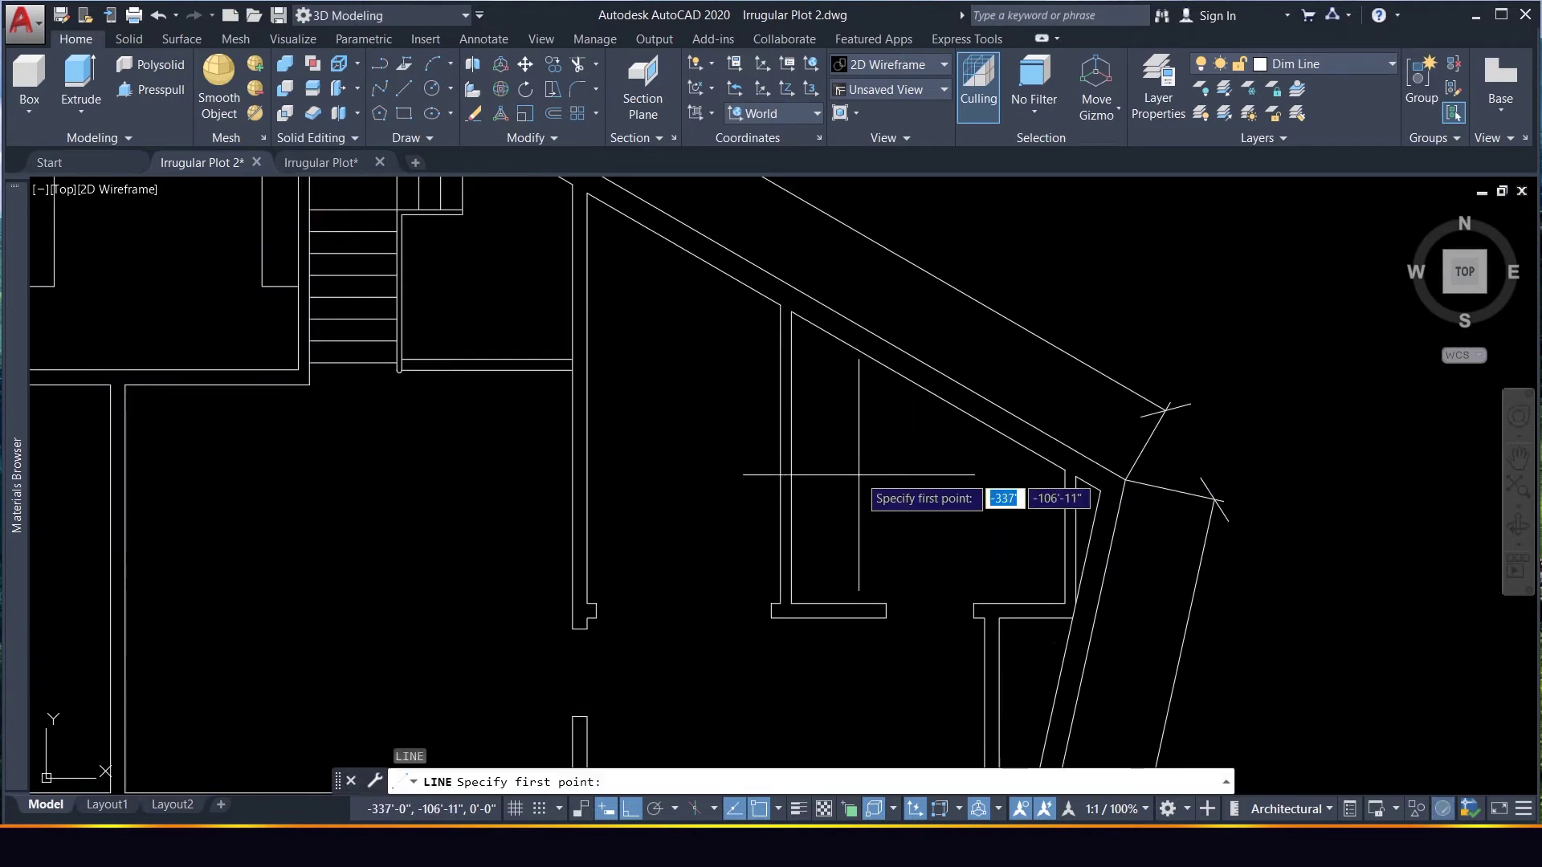
pyautogui.click(780, 454)
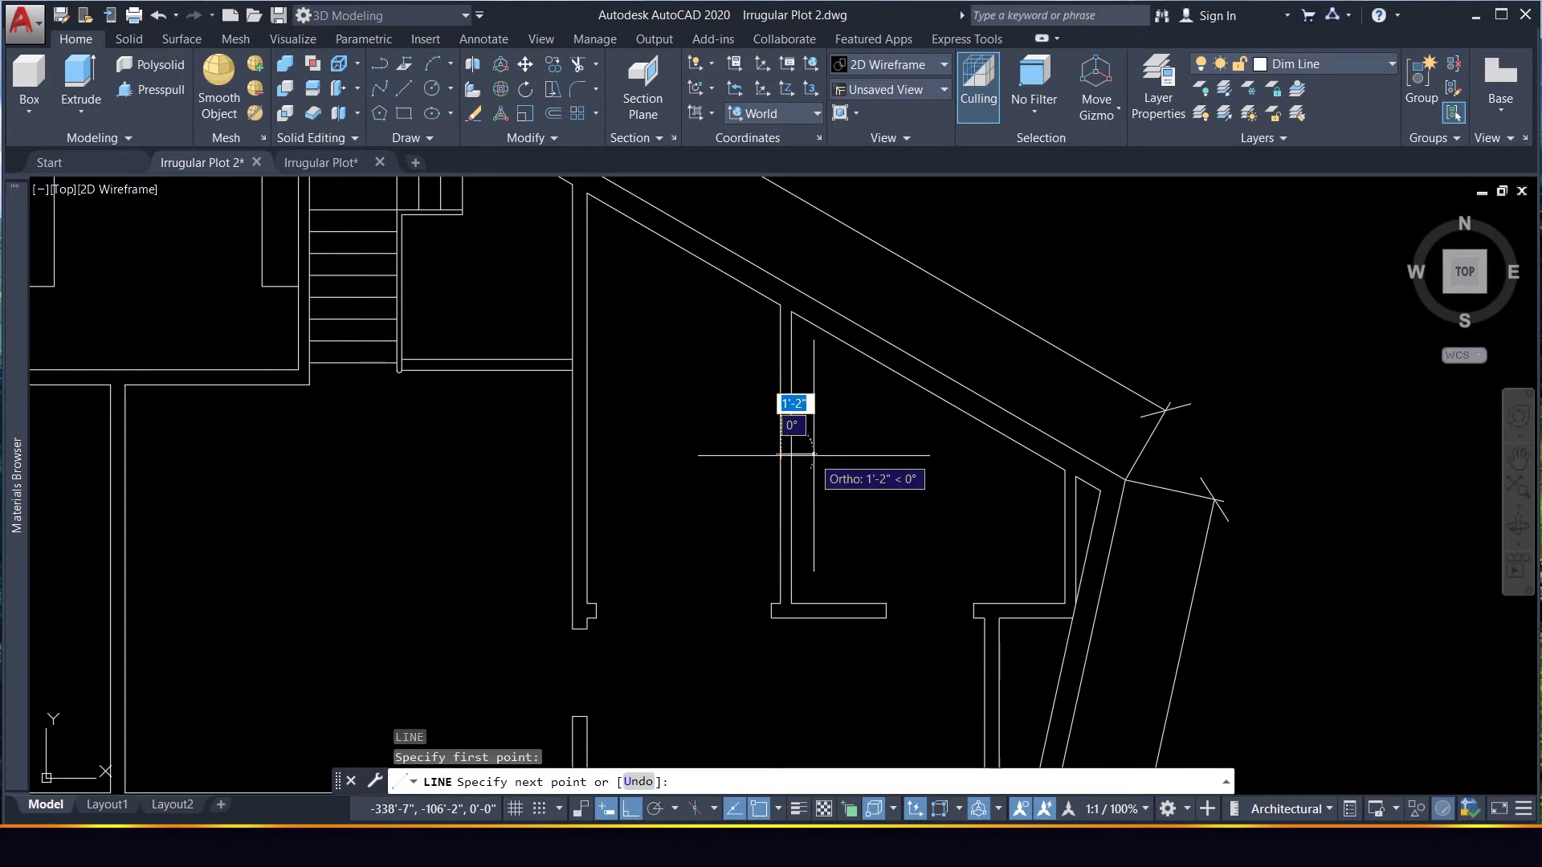
pyautogui.click(806, 455)
pyautogui.press('Escape')
# Offset the short horizontal line 24 inches upward to mark an opening in the angled upper room's left wall
pyautogui.click(816, 450)
pyautogui.click(798, 428)
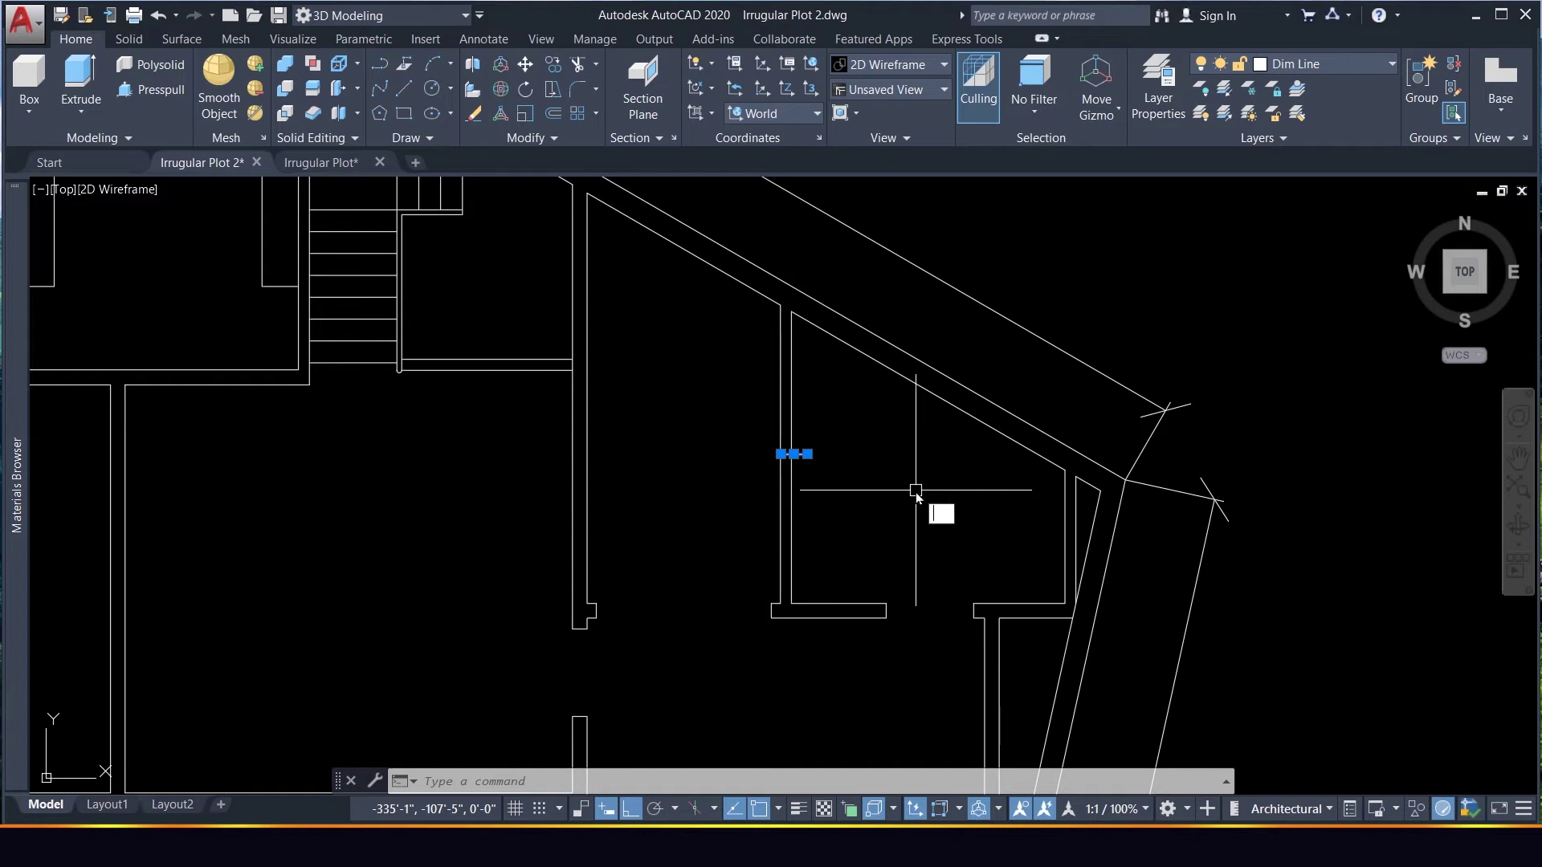
pyautogui.write('o')
pyautogui.press('Return')
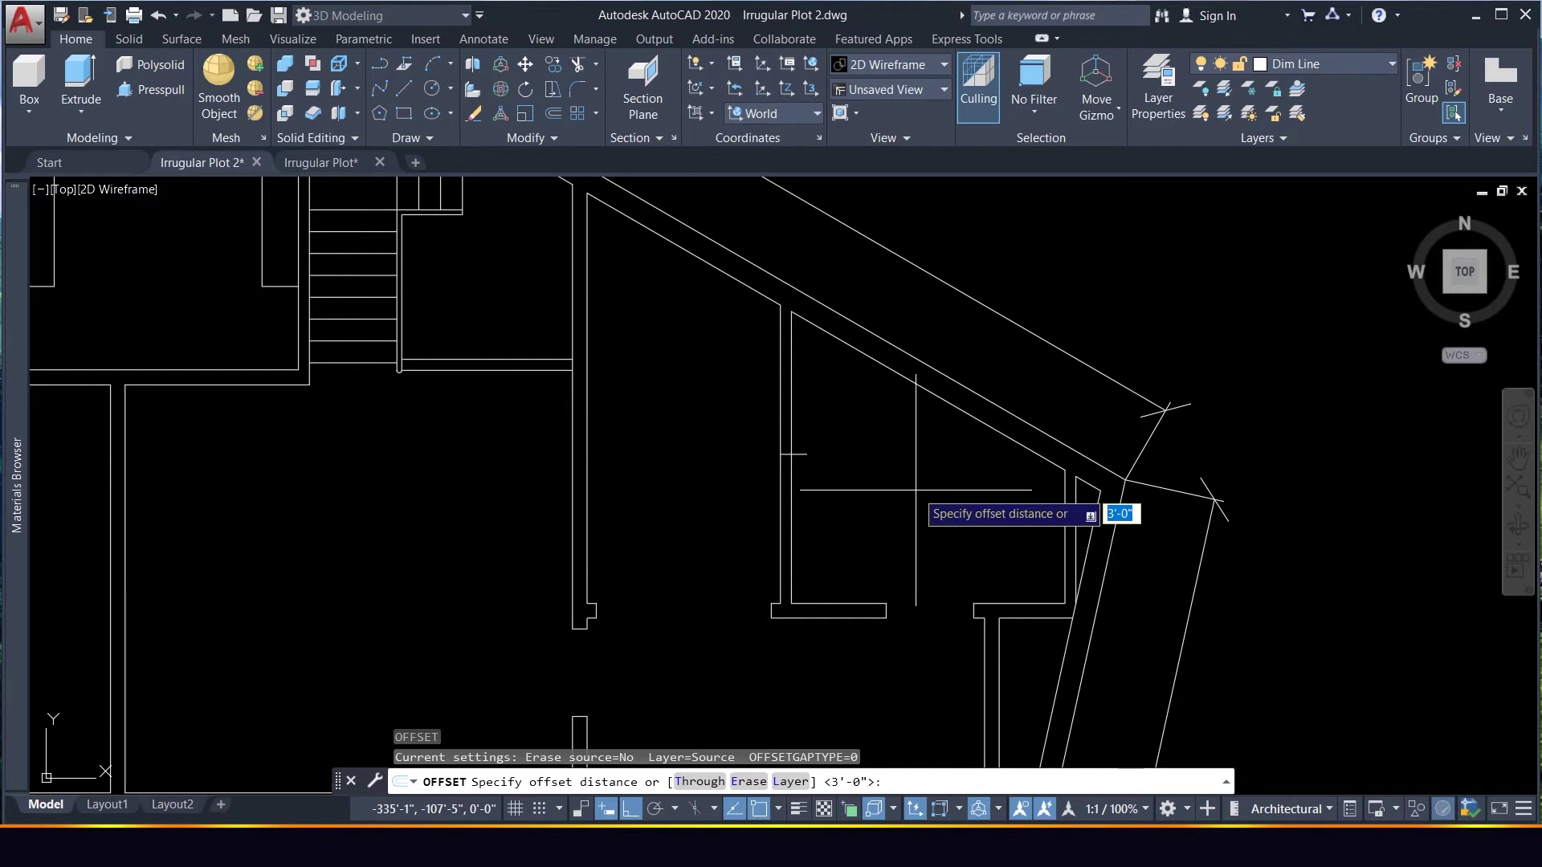
pyautogui.write('24')
pyautogui.press('Return')
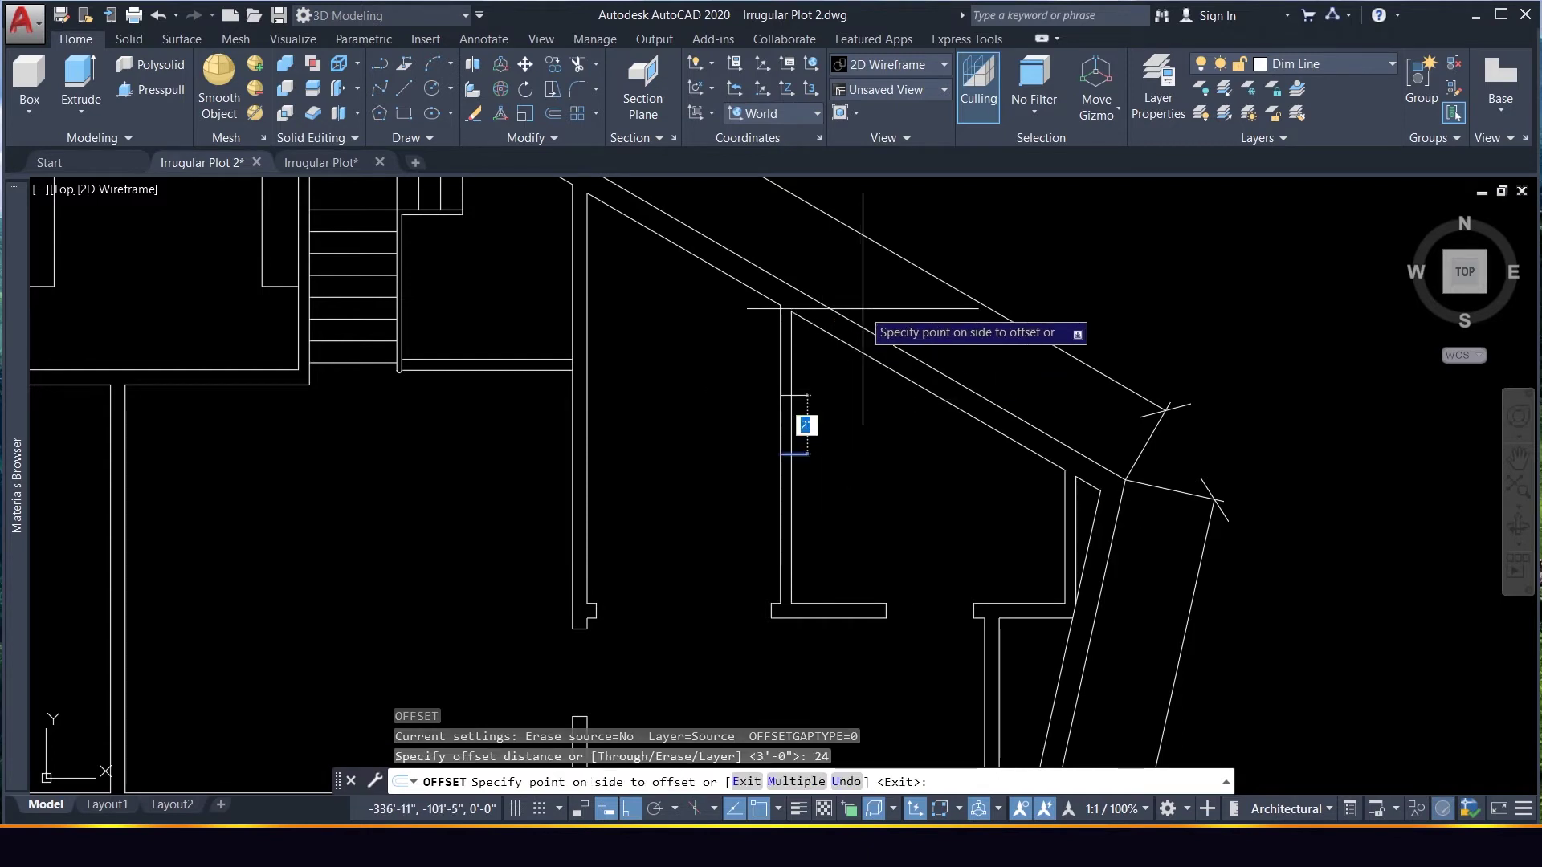
pyautogui.click(979, 249)
pyautogui.press('Escape')
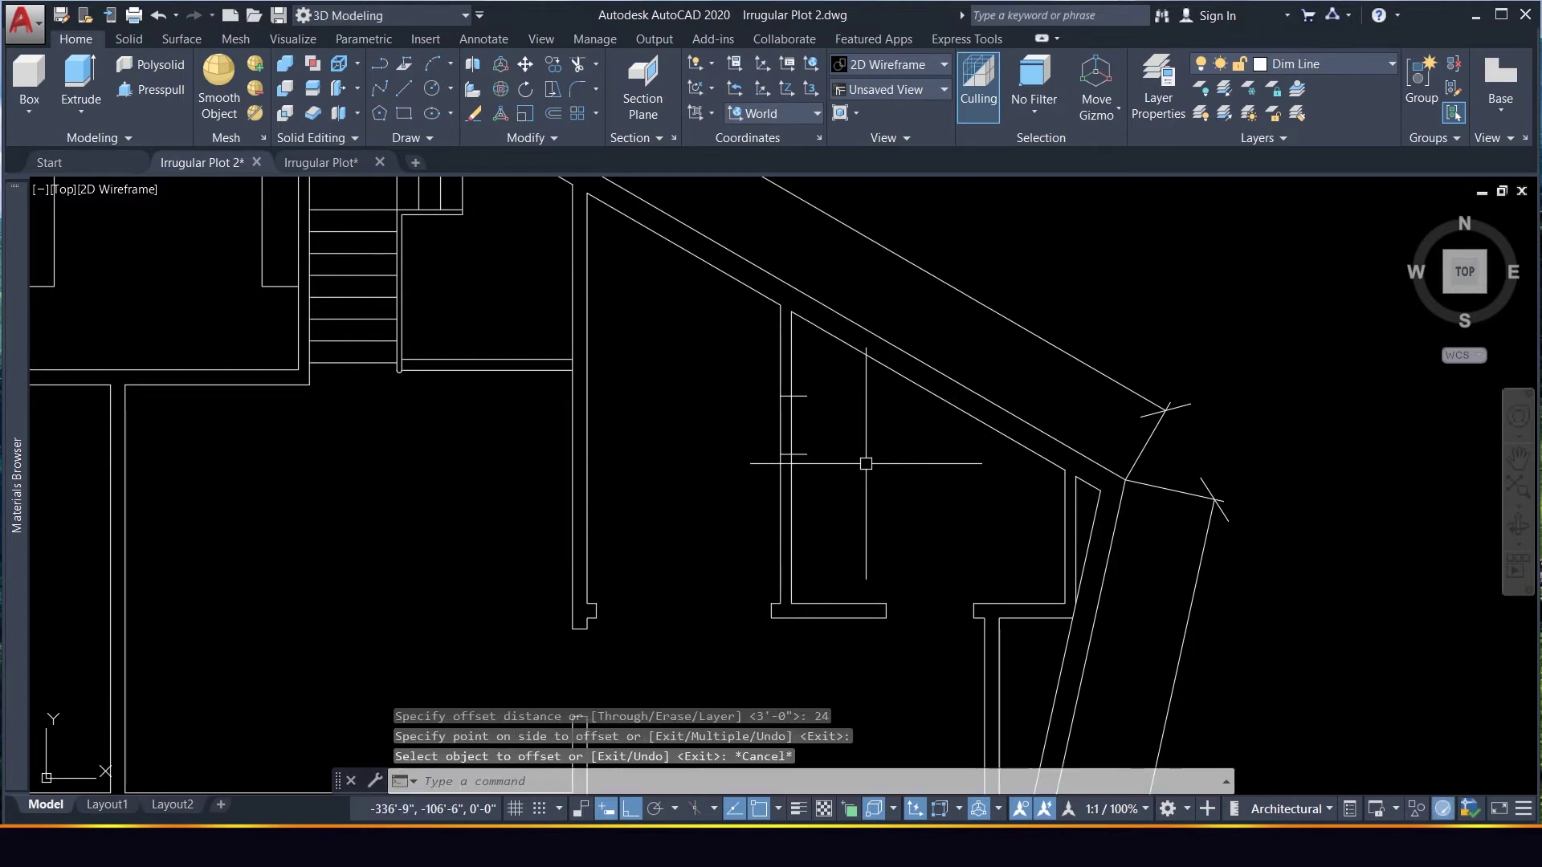
# Trim the wall lines between the two marks and the overhanging mark ends to cut the opening in the angled room's left wall
pyautogui.press('Return')
pyautogui.click(835, 463)
pyautogui.click(811, 426)
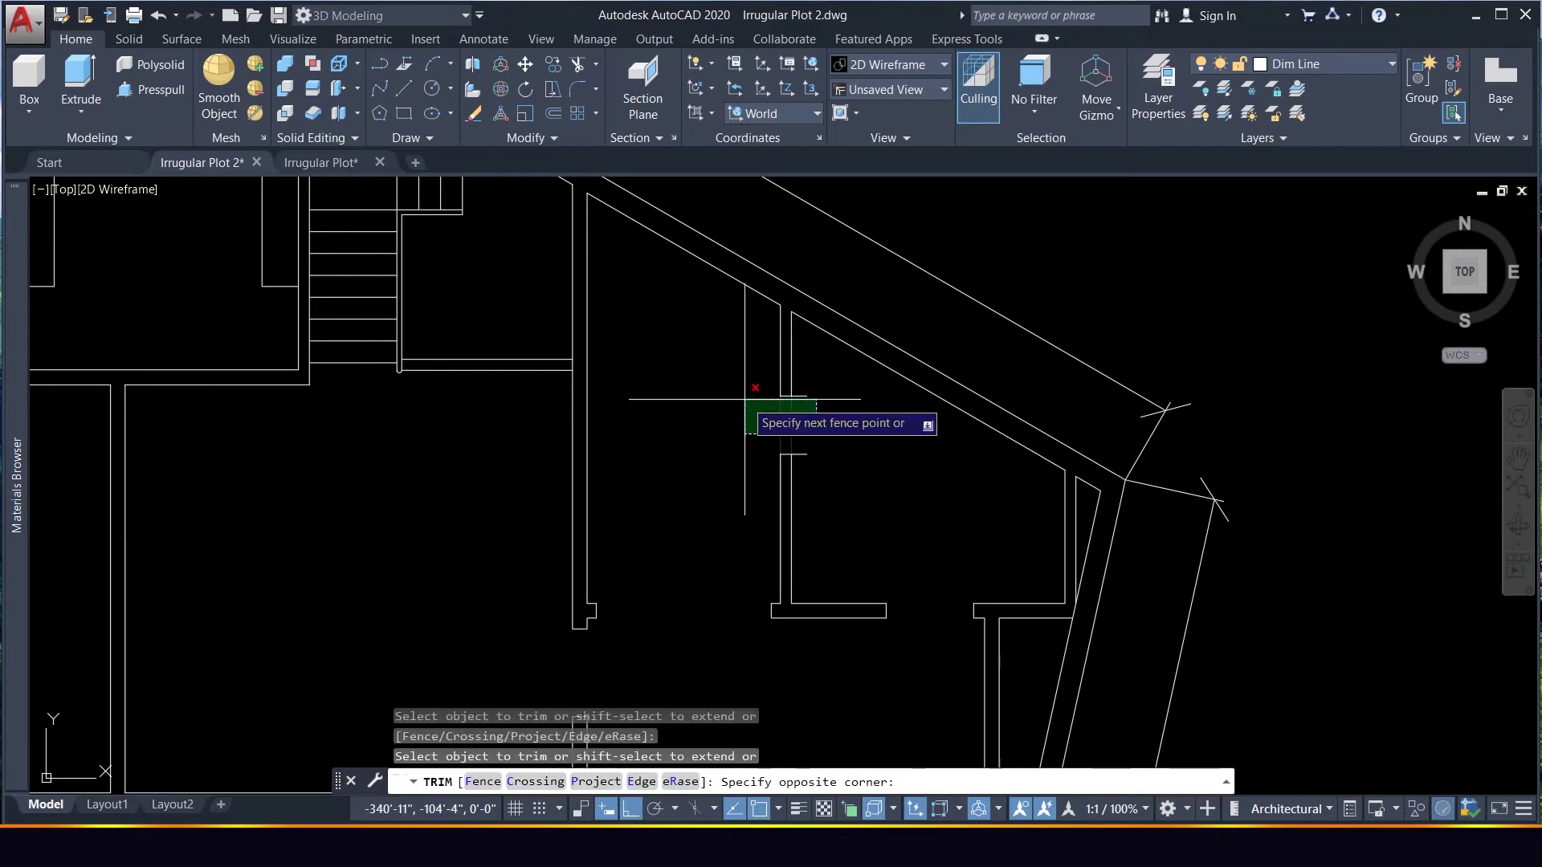
pyautogui.click(751, 411)
pyautogui.click(875, 485)
pyautogui.click(807, 373)
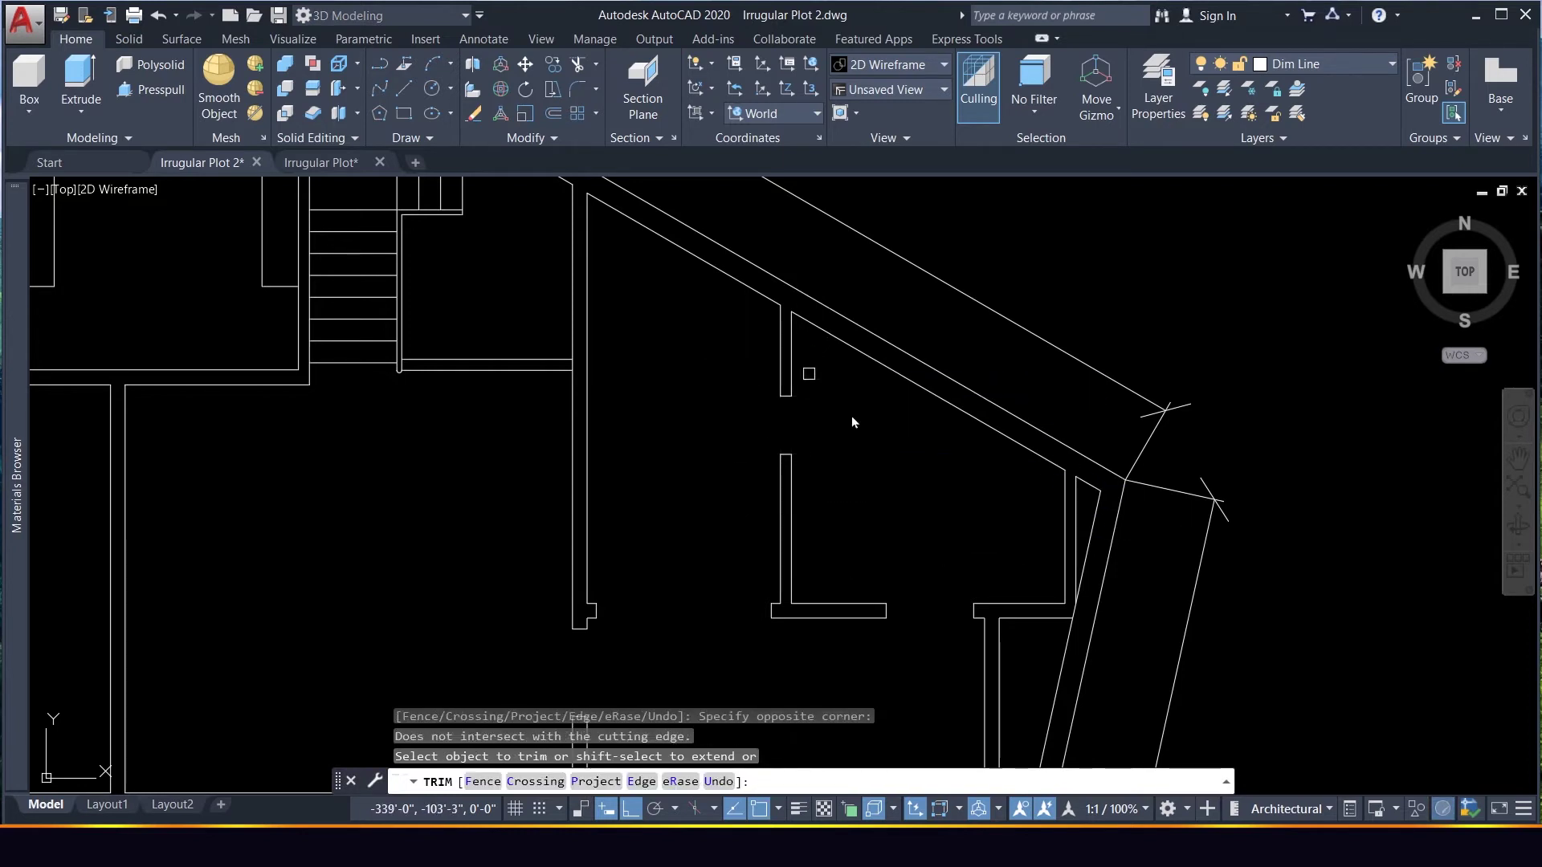
pyautogui.scroll(-3, 965, 478)
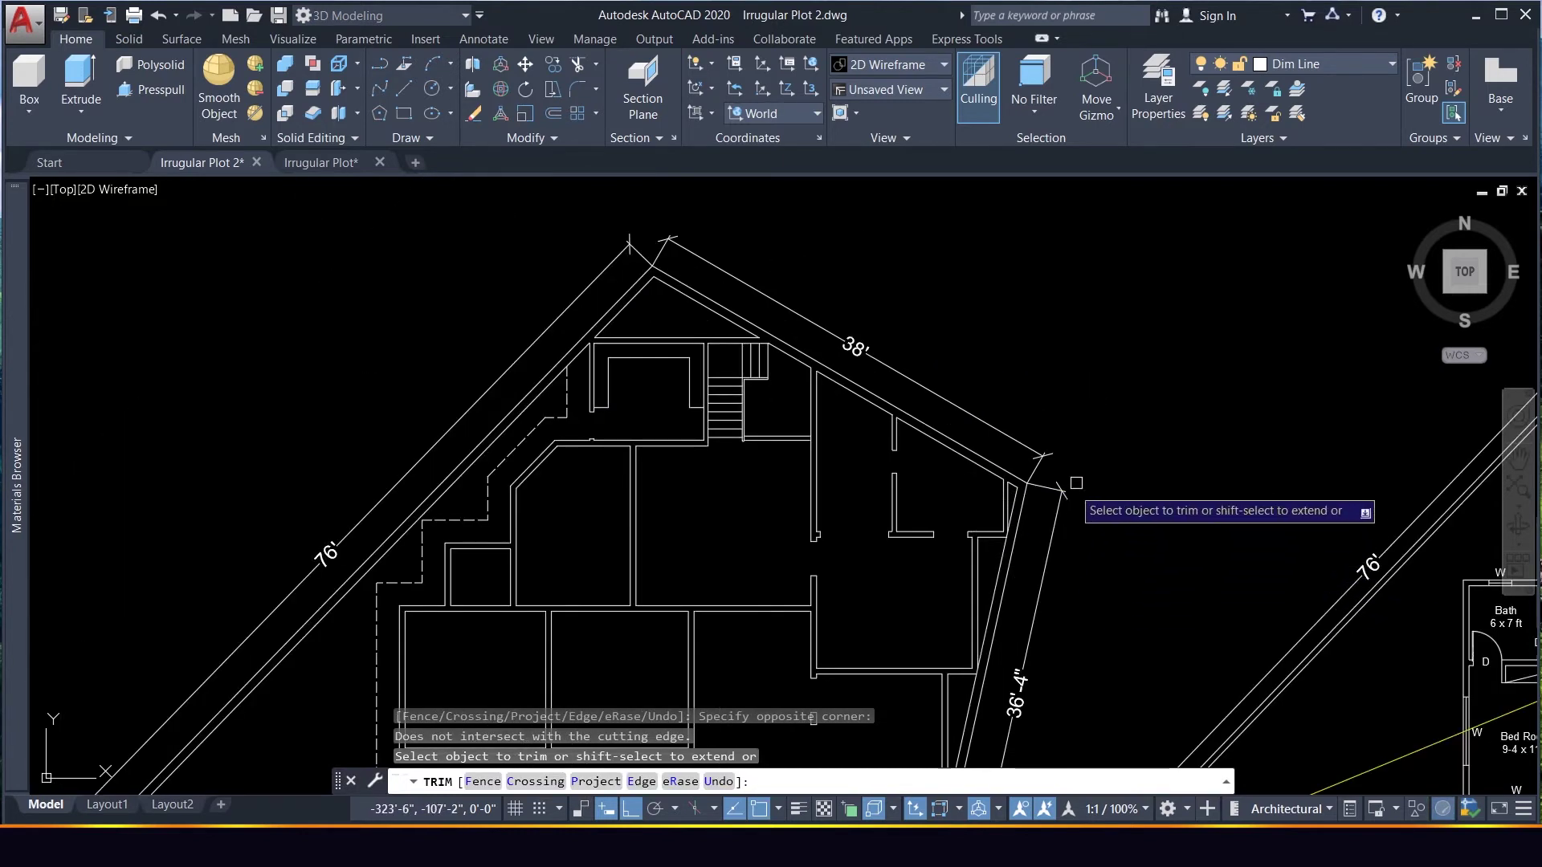
pyautogui.scroll(3, 839, 505)
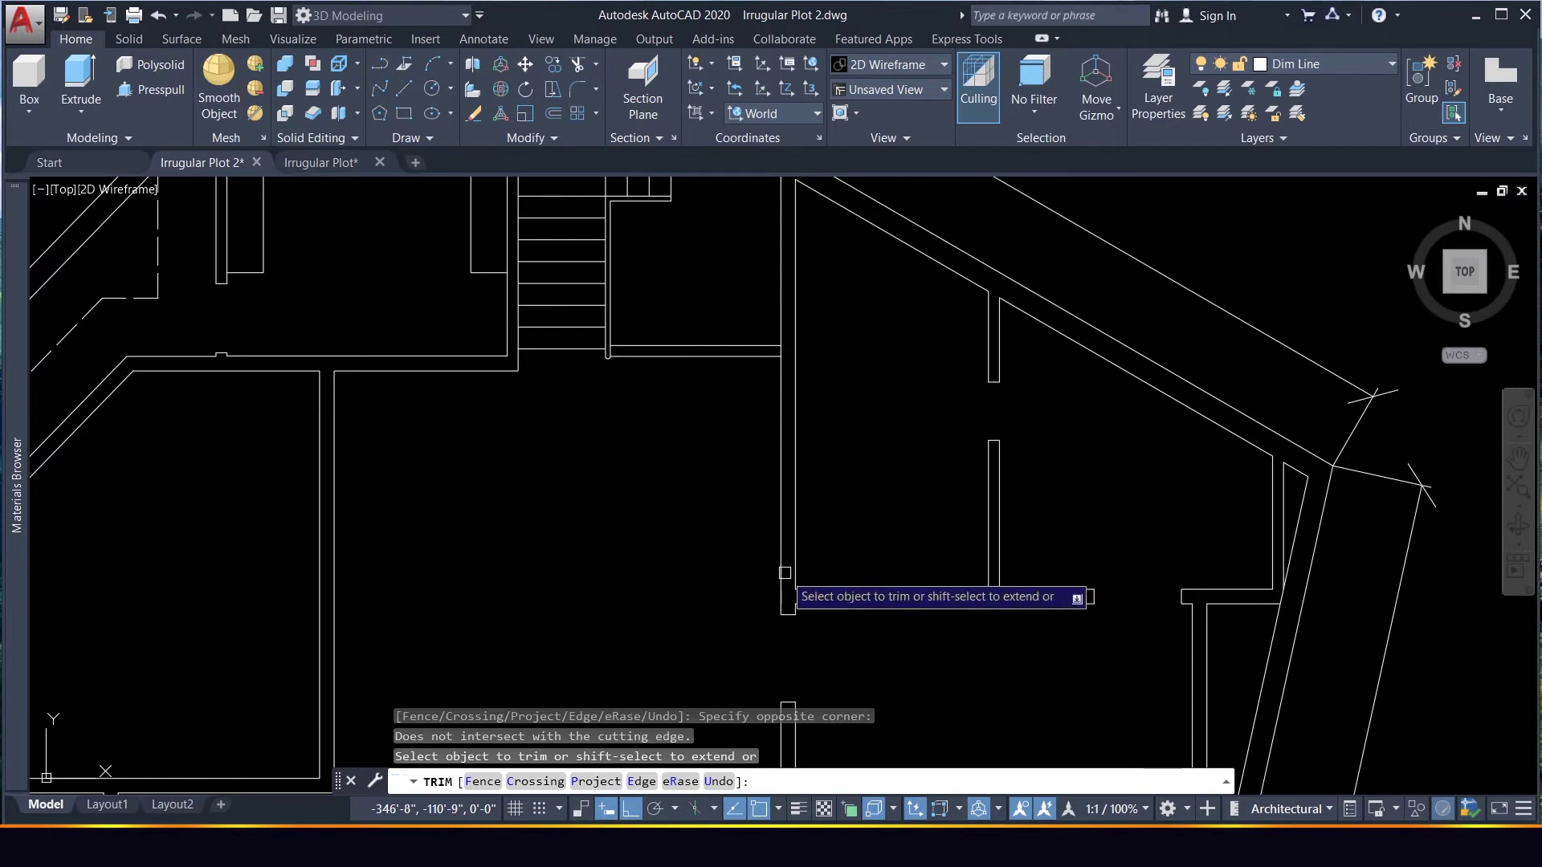
pyautogui.scroll(2, 827, 539)
pyautogui.press('Escape')
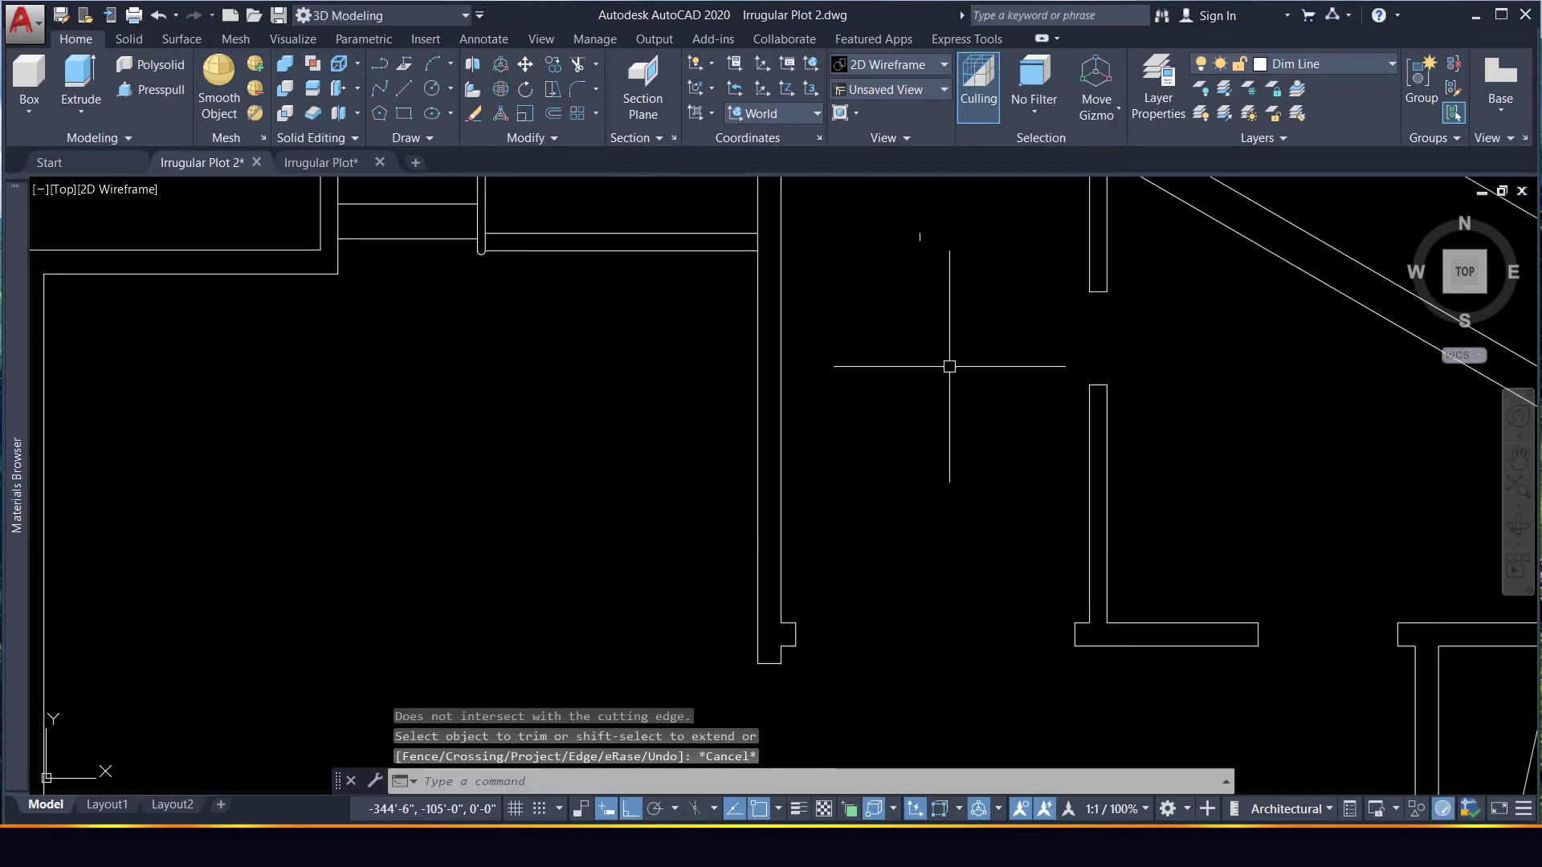
# Extend the lower line of the wall beneath the small room beside the stairs to the right face of the adjoining vertical wall
pyautogui.scroll(-3, 843, 522)
pyautogui.scroll(3, 816, 479)
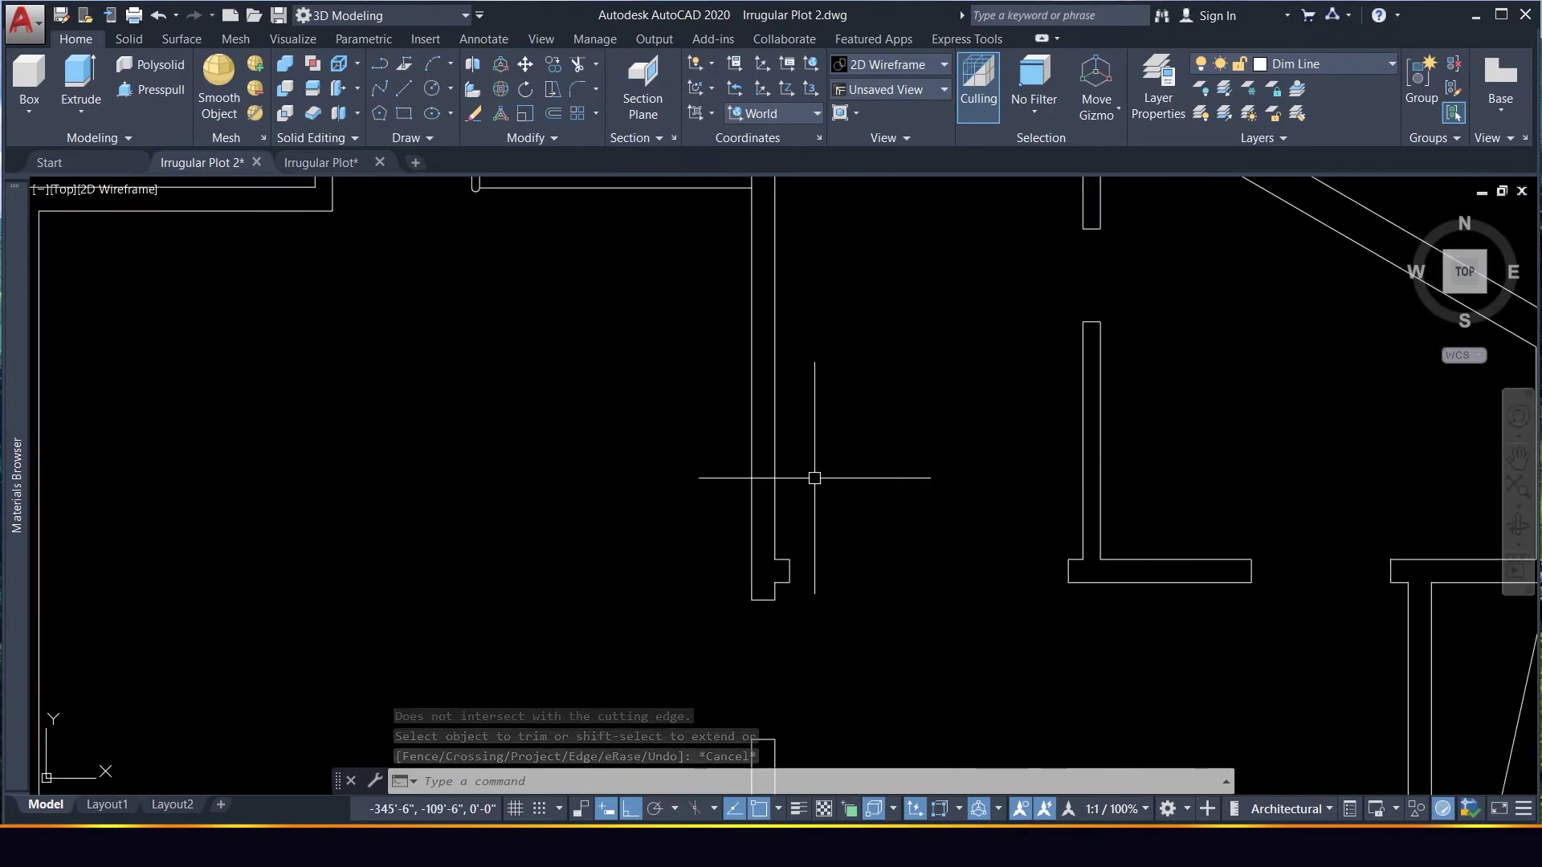
pyautogui.scroll(-3, 814, 480)
pyautogui.scroll(2, 814, 479)
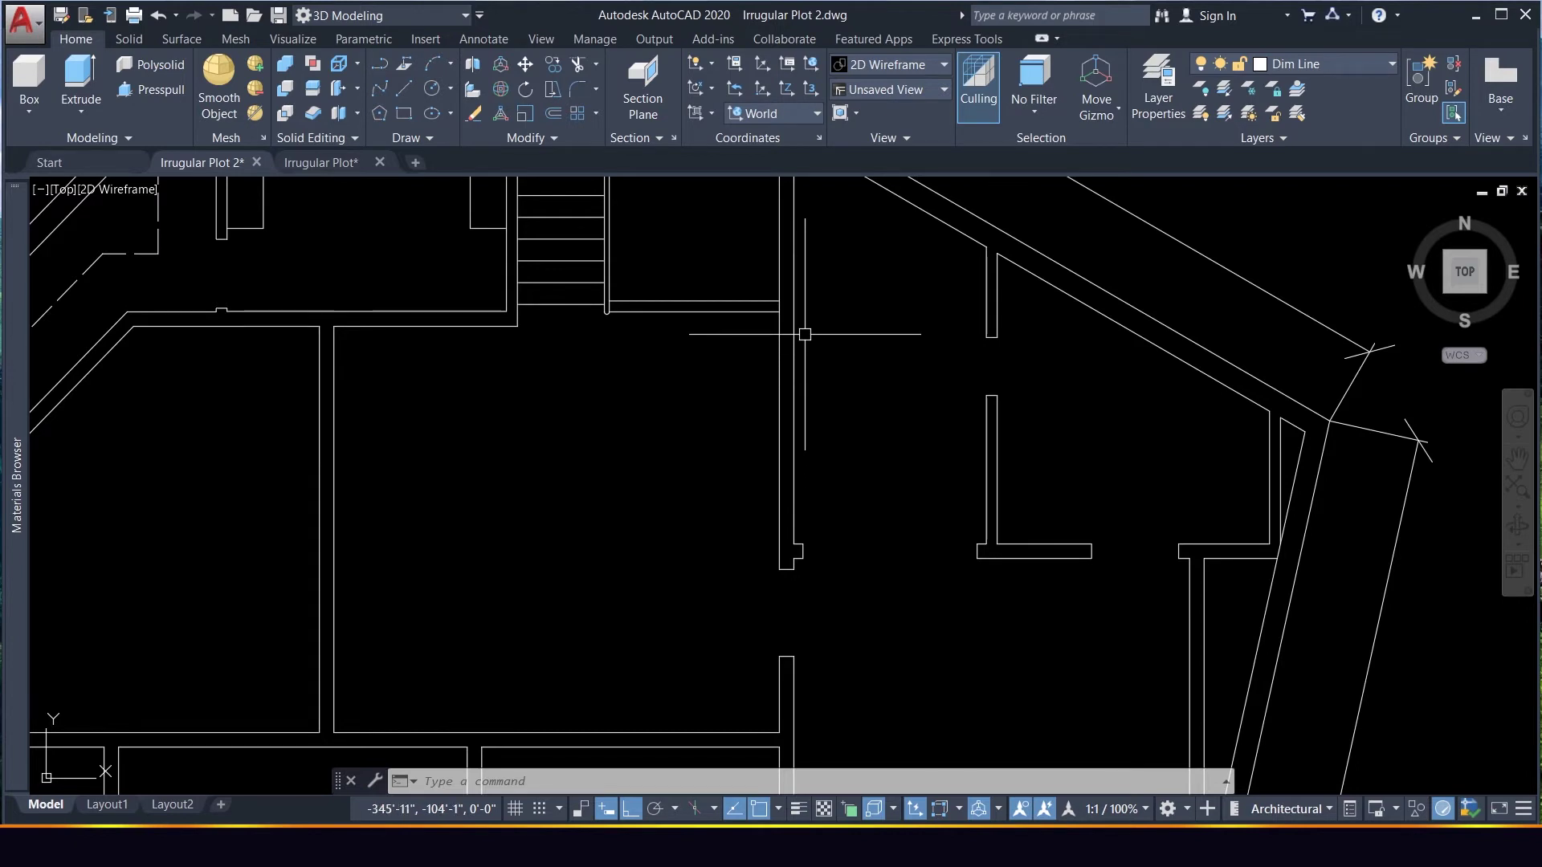
pyautogui.write('E')
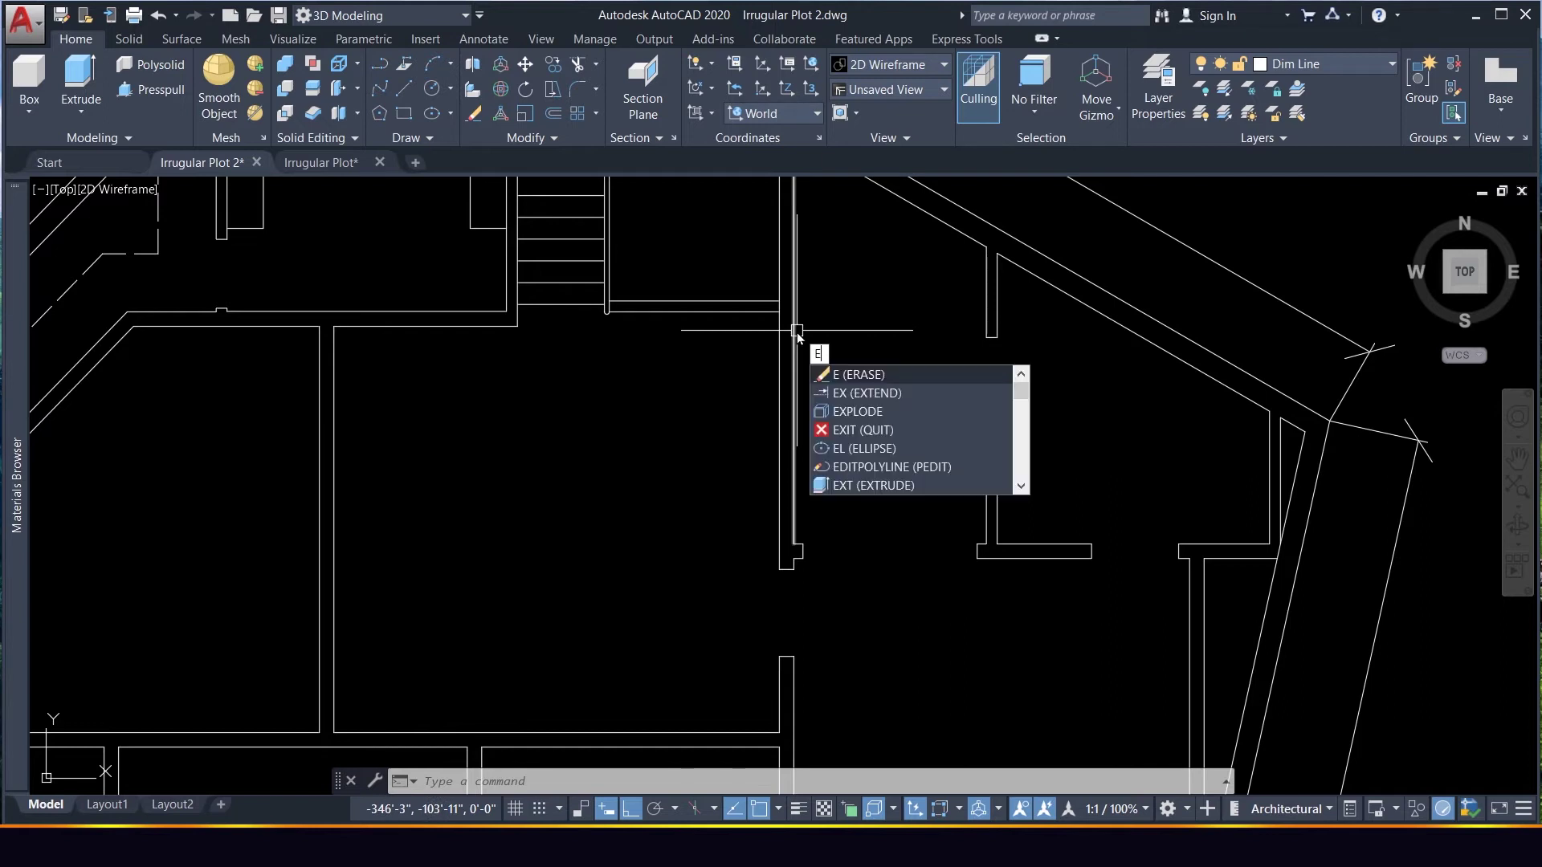
pyautogui.write('x')
pyautogui.press('Return')
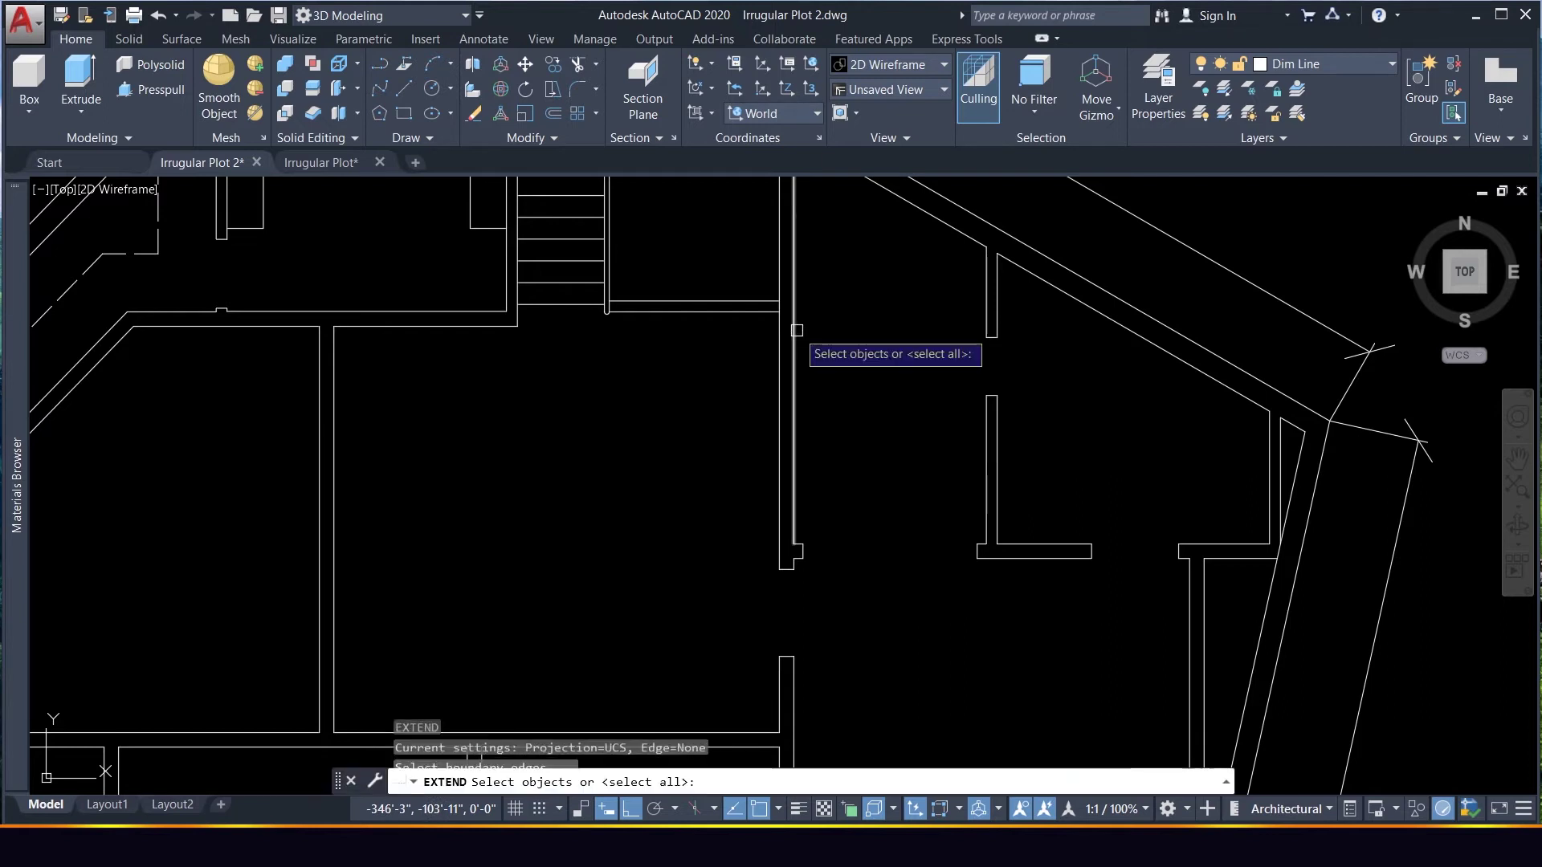
pyautogui.press('Return')
pyautogui.click(740, 314)
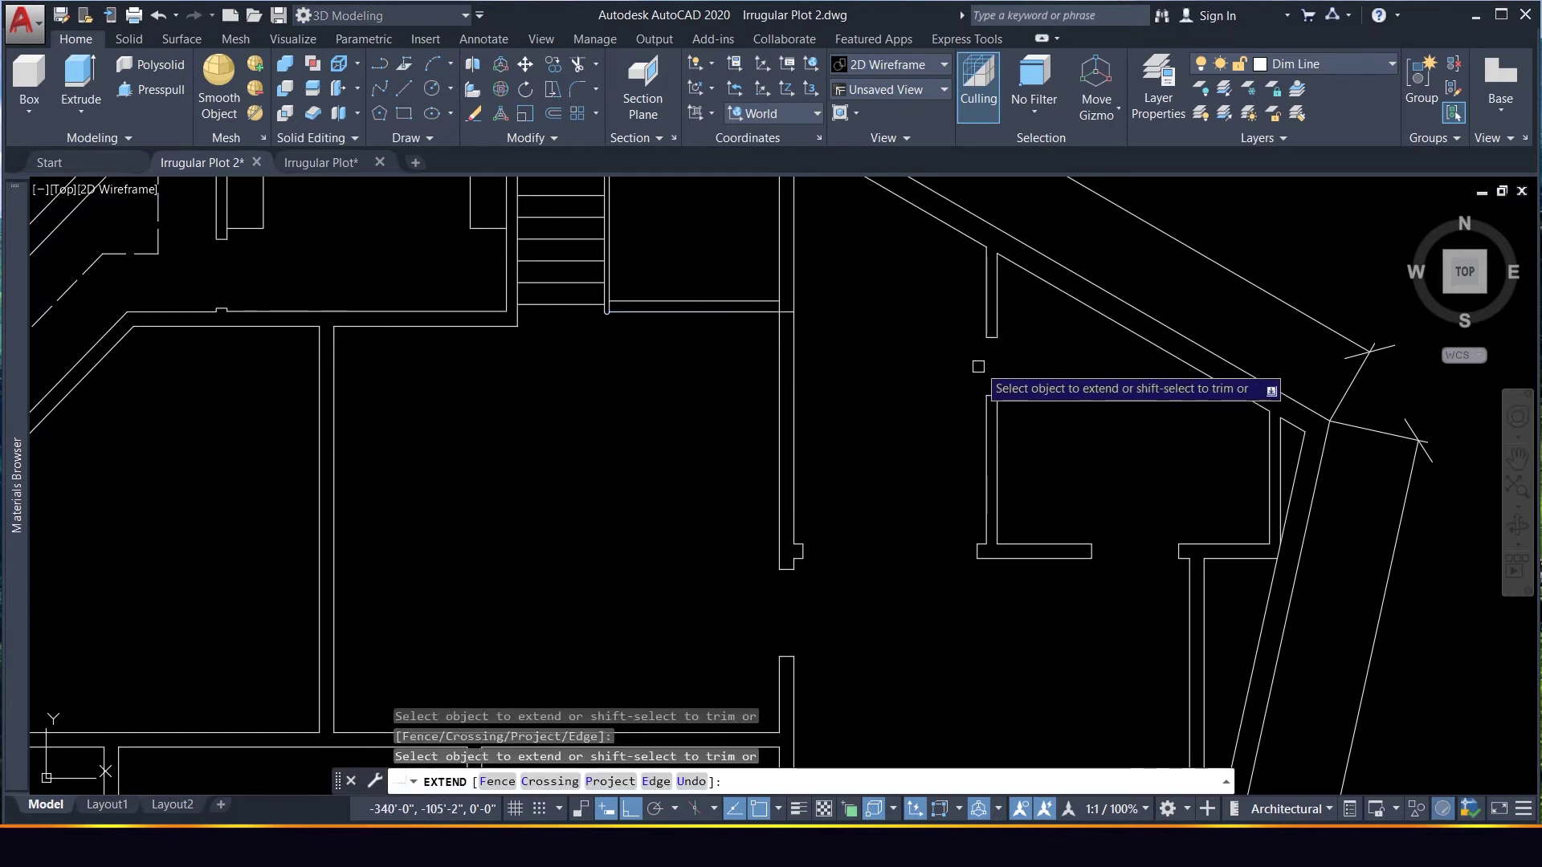
pyautogui.press('Escape')
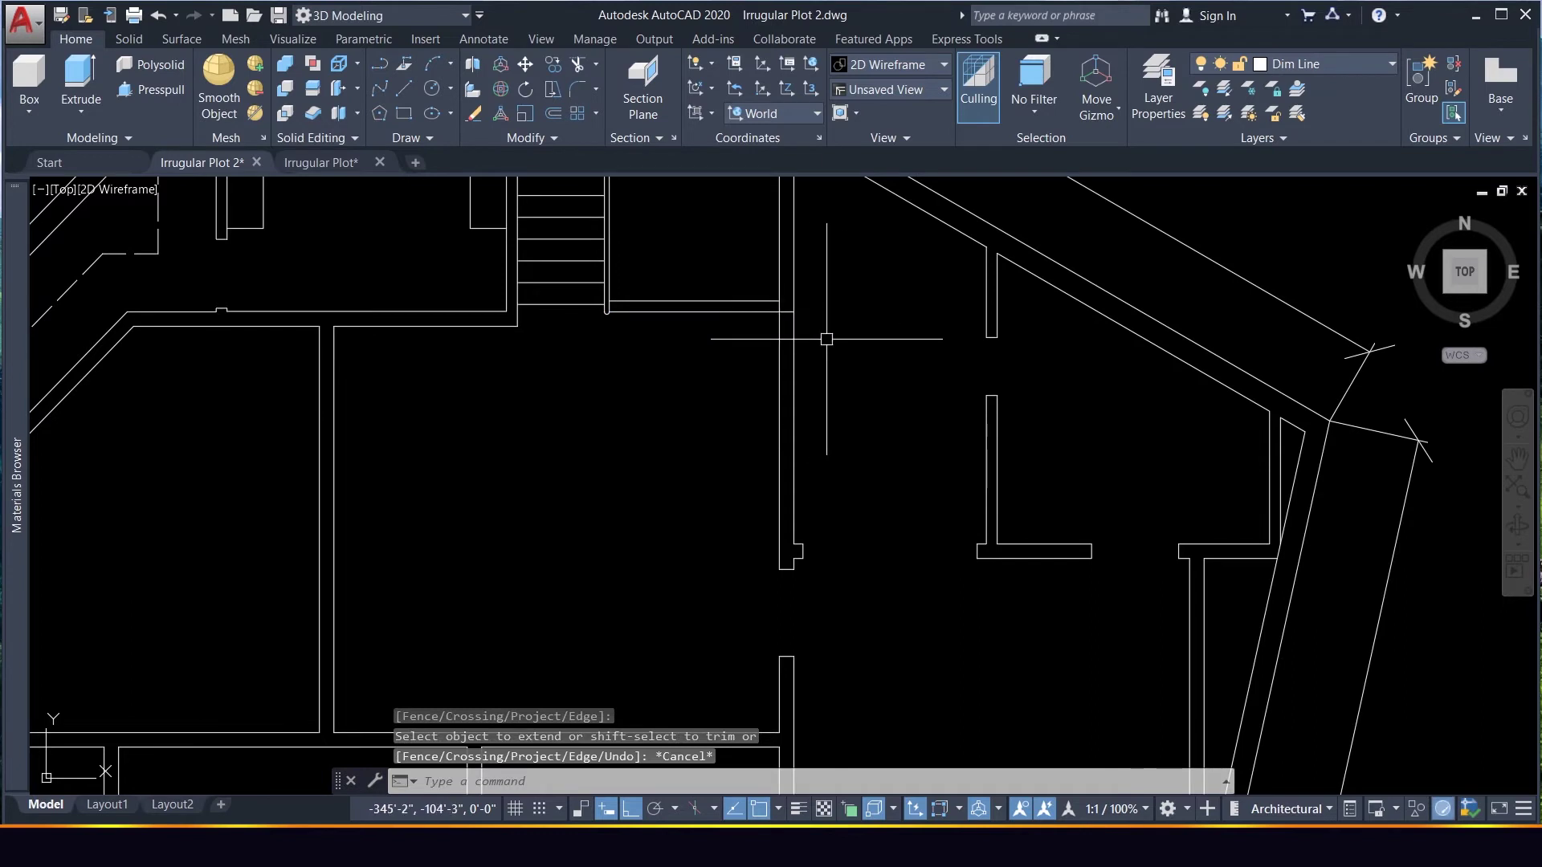
# Draw a short horizontal line across the vertical wall along the extended line, beside the stair room's bottom wall
pyautogui.write('l')
pyautogui.press('Return')
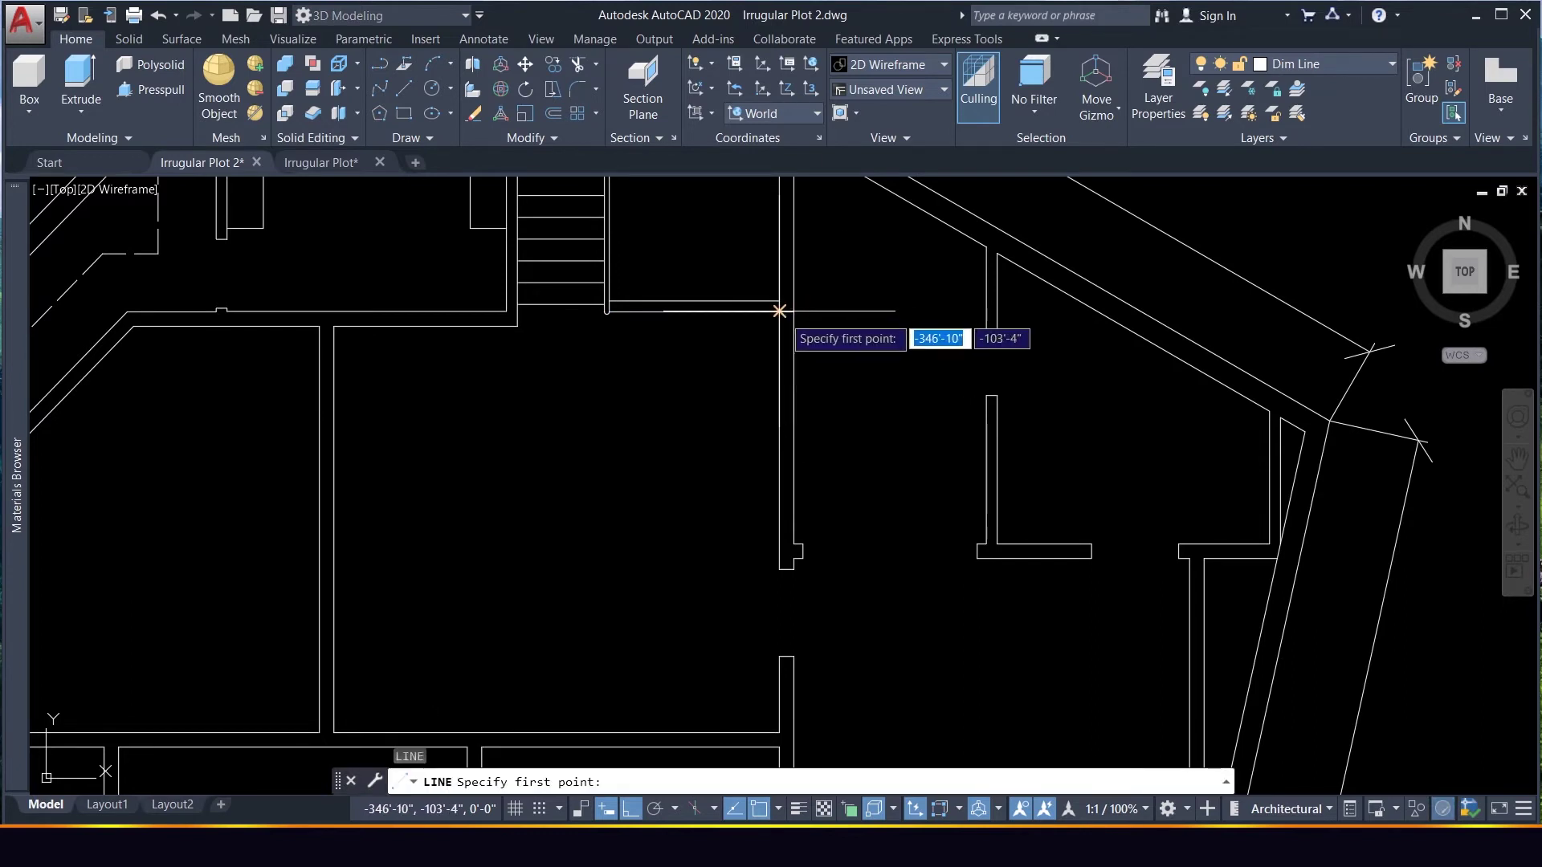
pyautogui.click(778, 310)
pyautogui.click(761, 310)
pyautogui.press('Return')
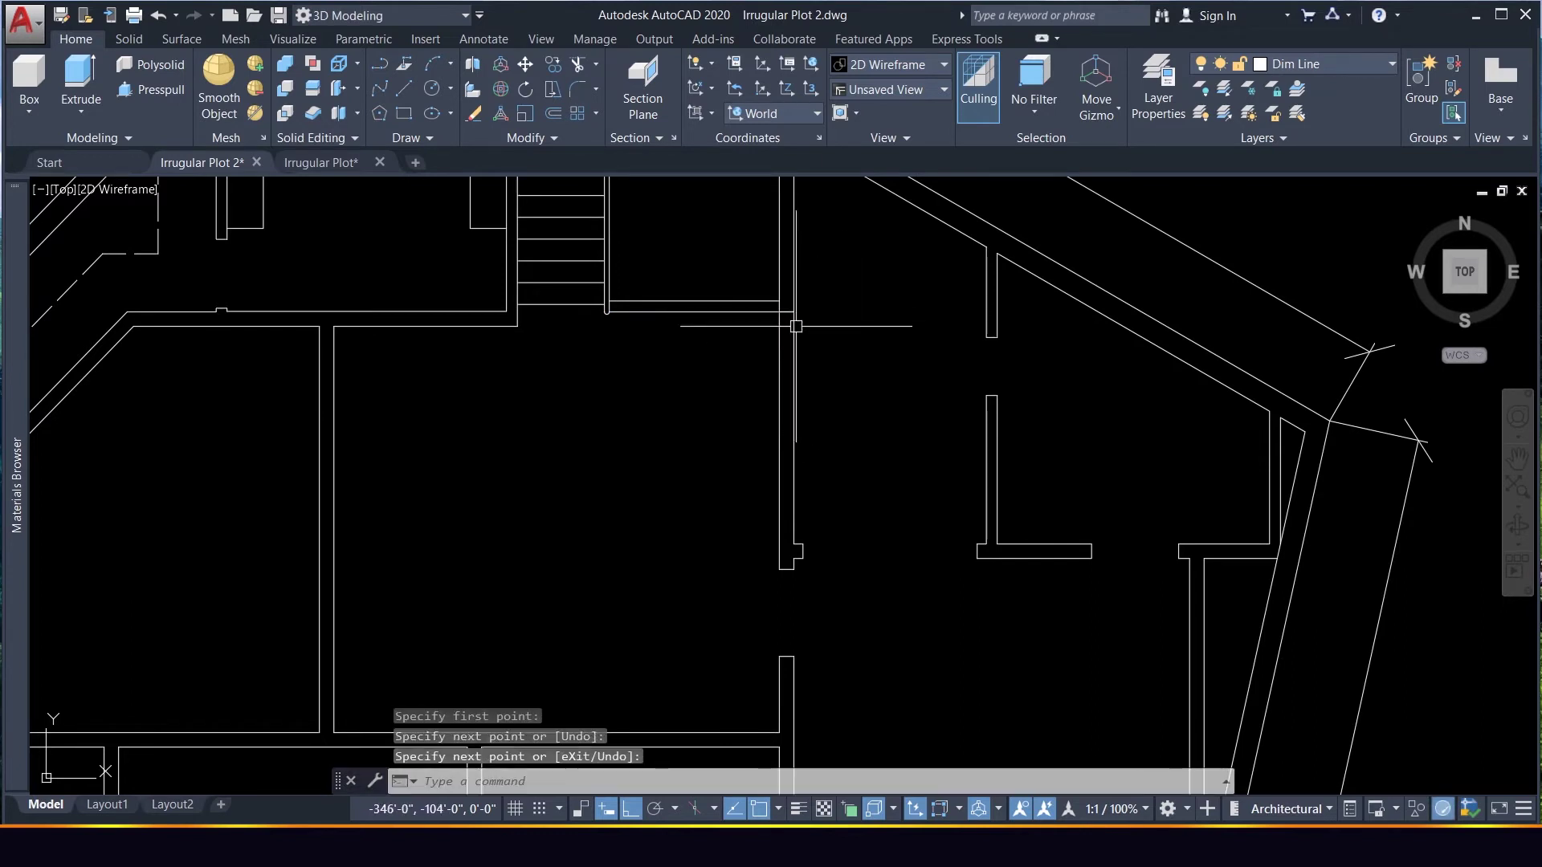
# Move the short line beside the stair room's bottom wall 6 inches down
pyautogui.click(760, 281)
pyautogui.click(833, 344)
pyautogui.write('m')
pyautogui.press('Return')
pyautogui.click(862, 342)
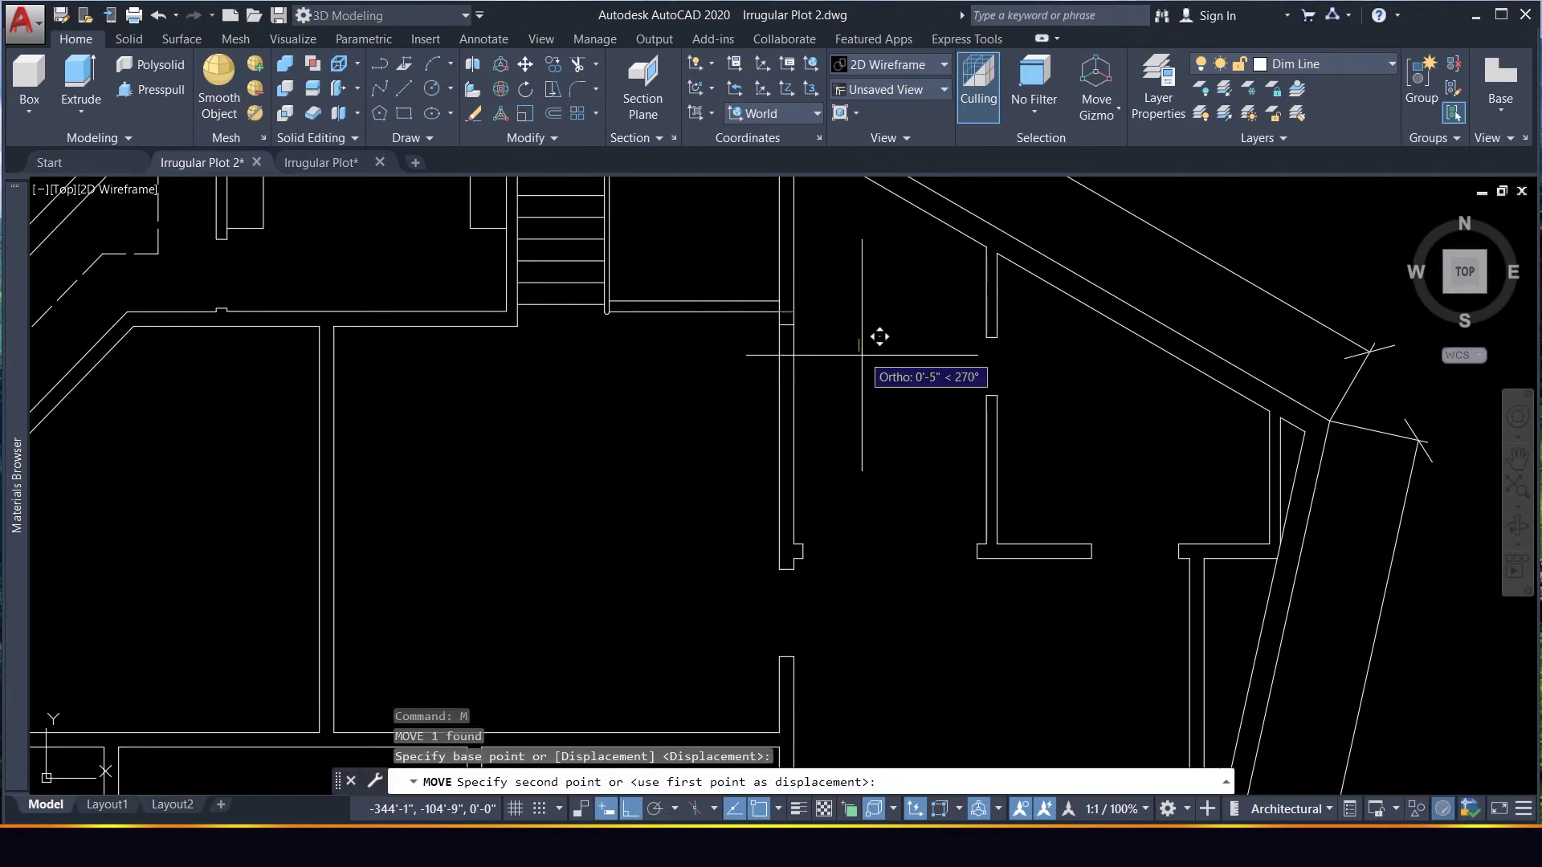
pyautogui.write('6')
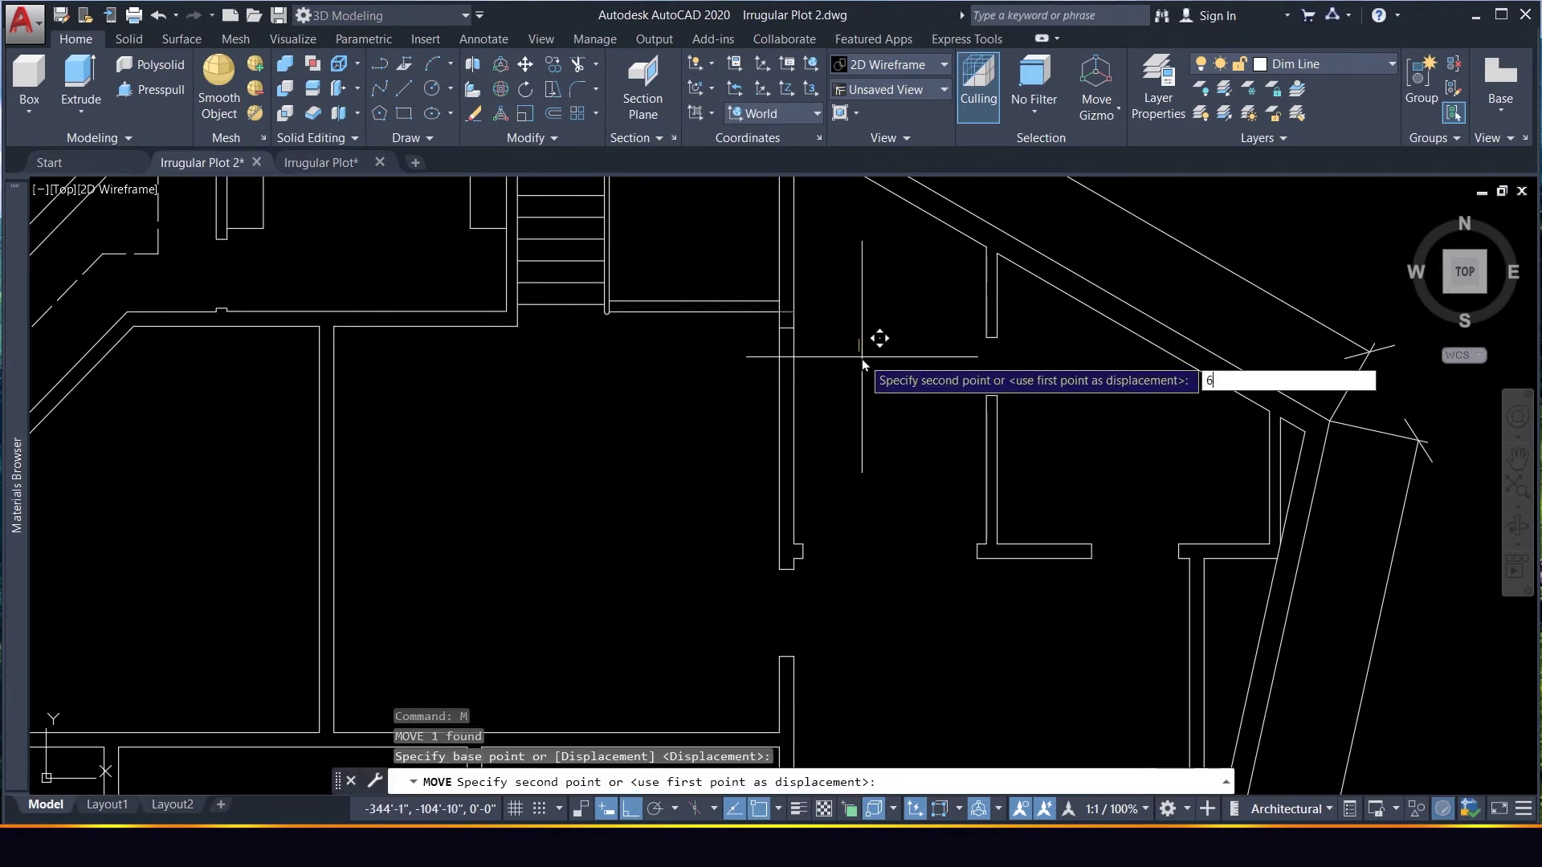
pyautogui.press('Return')
pyautogui.press('Escape')
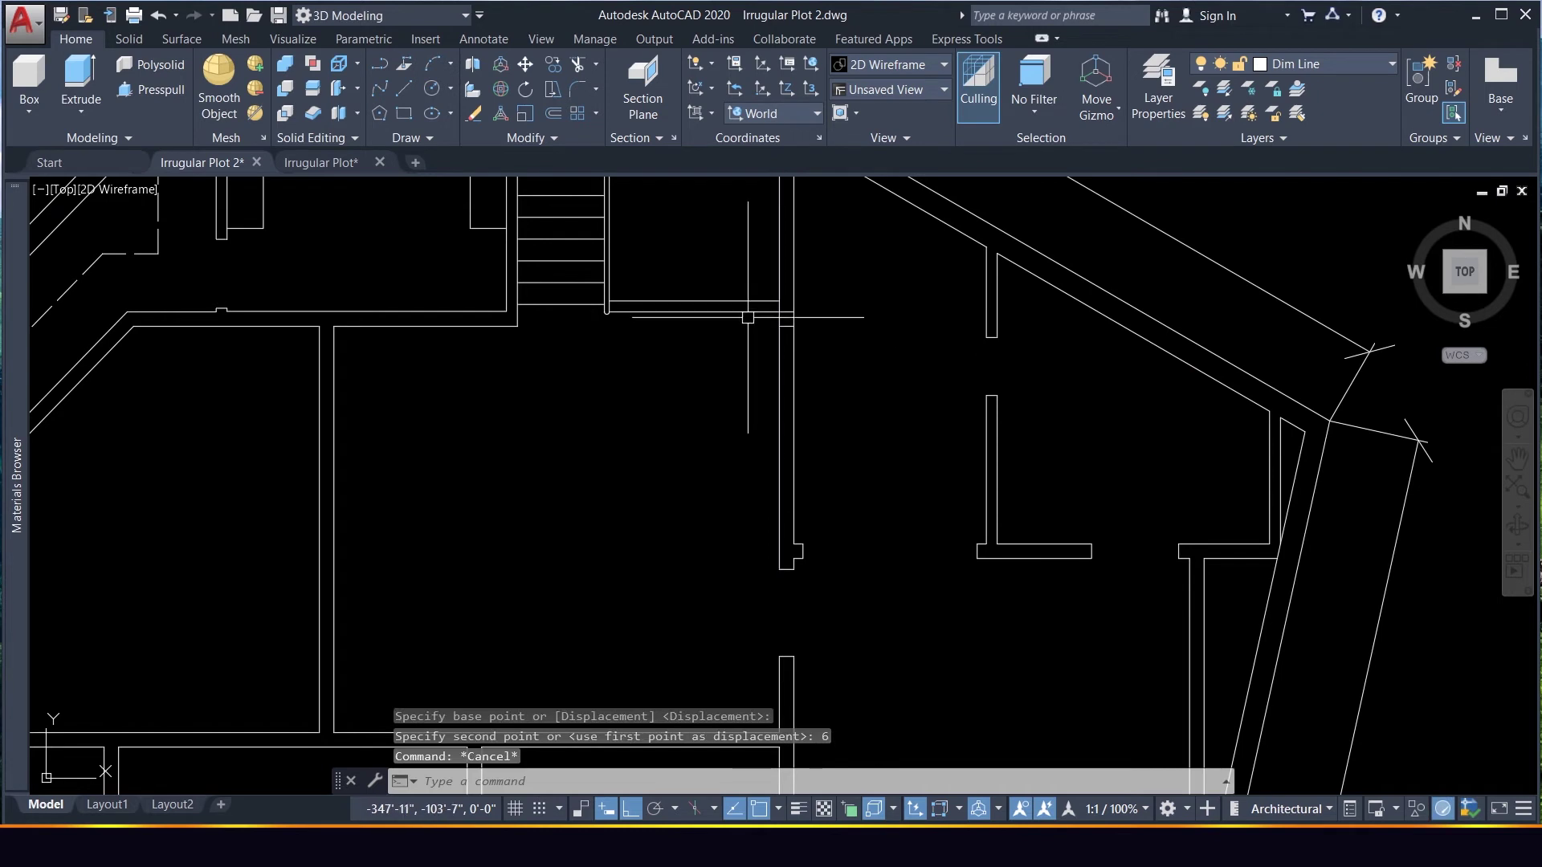
pyautogui.click(749, 313)
pyautogui.press('Escape')
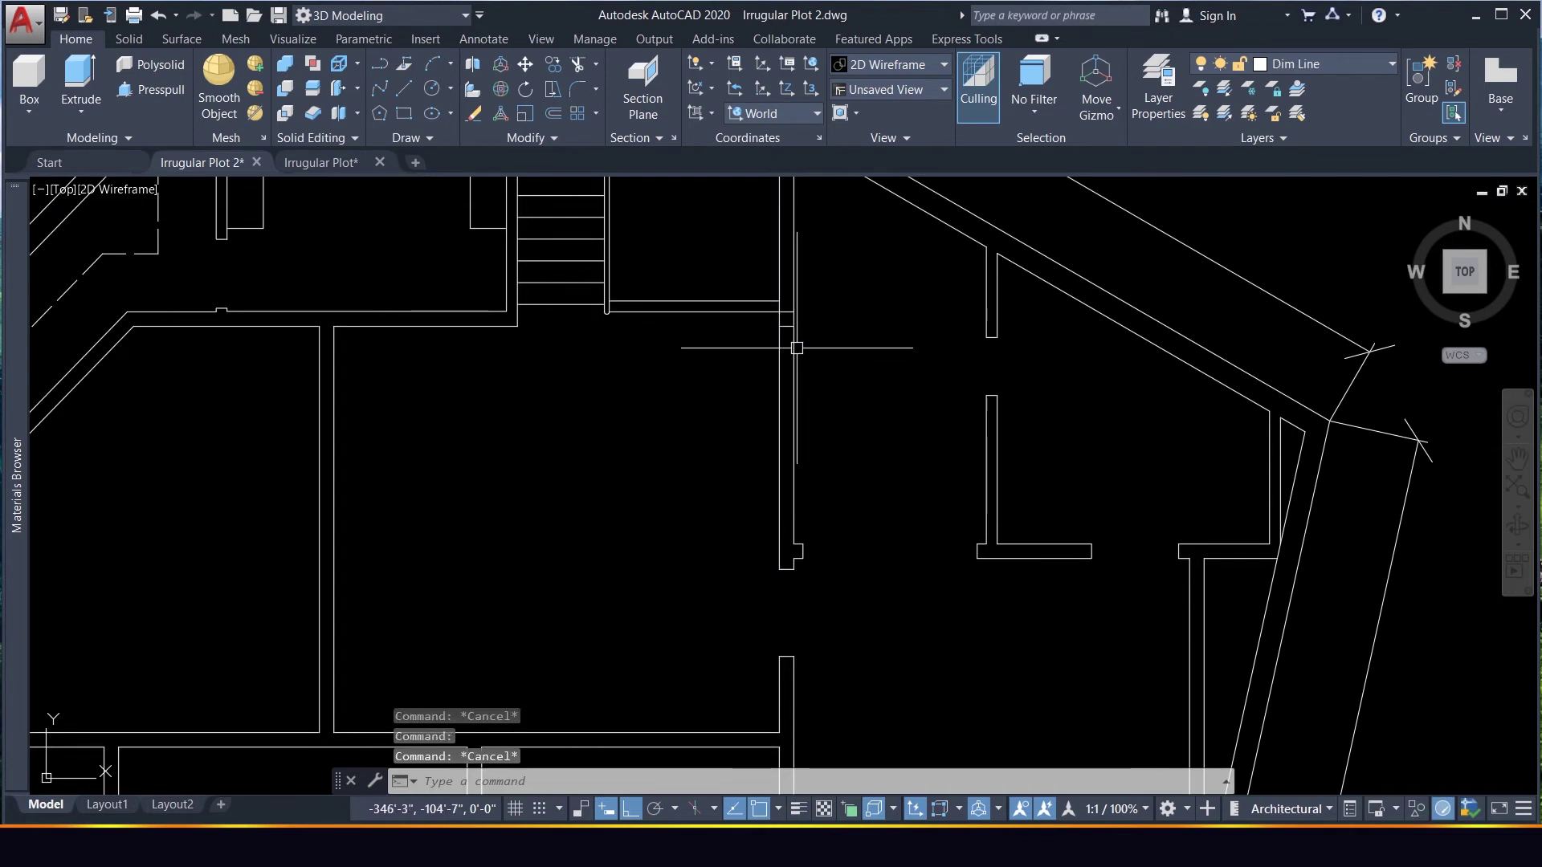
pyautogui.click(760, 320)
pyautogui.click(860, 386)
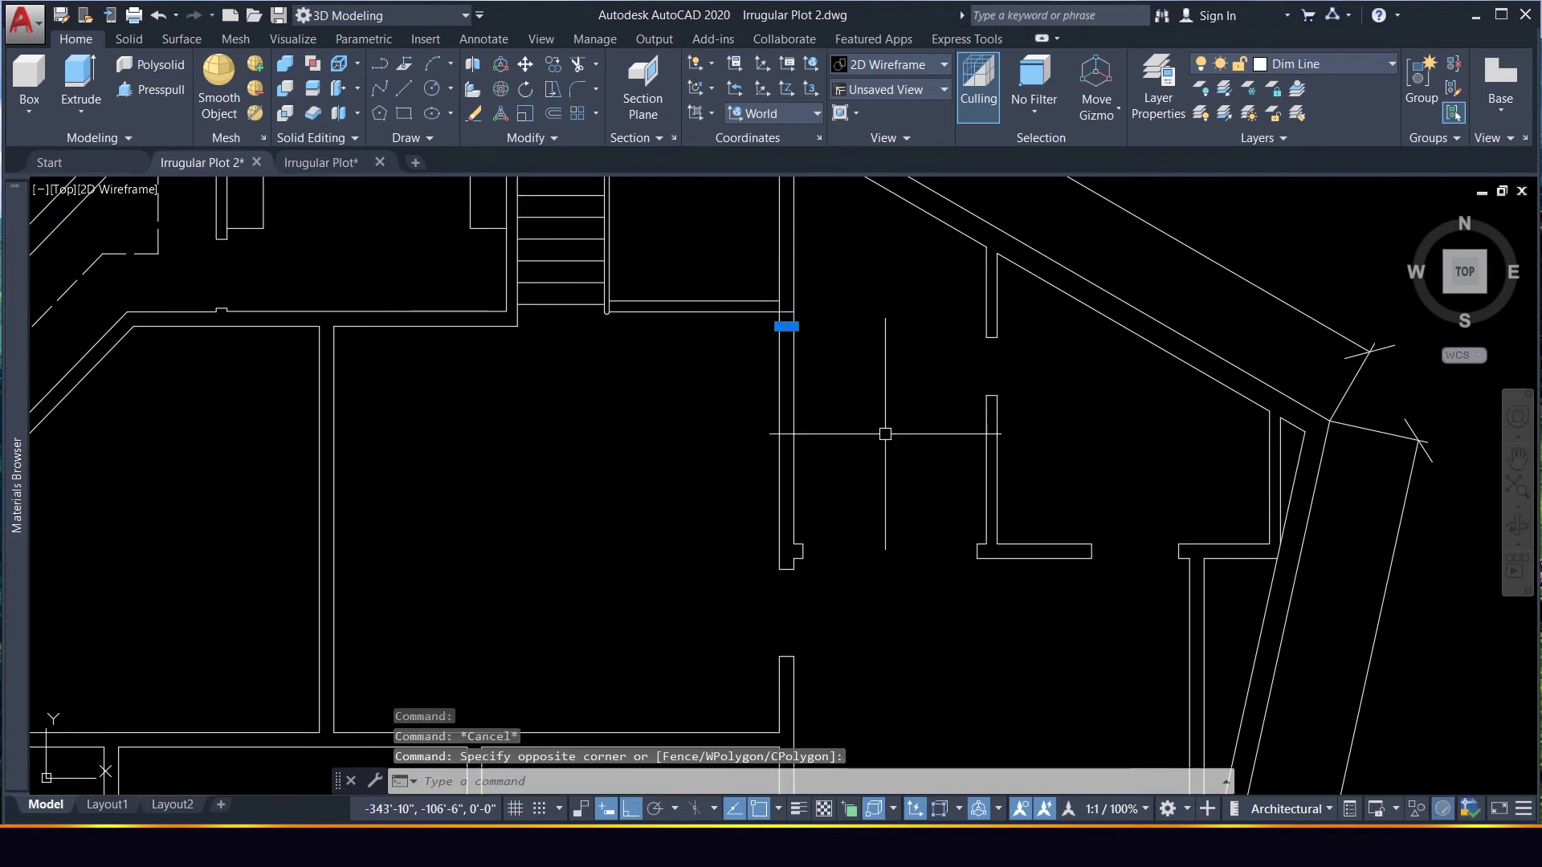
pyautogui.press('Escape')
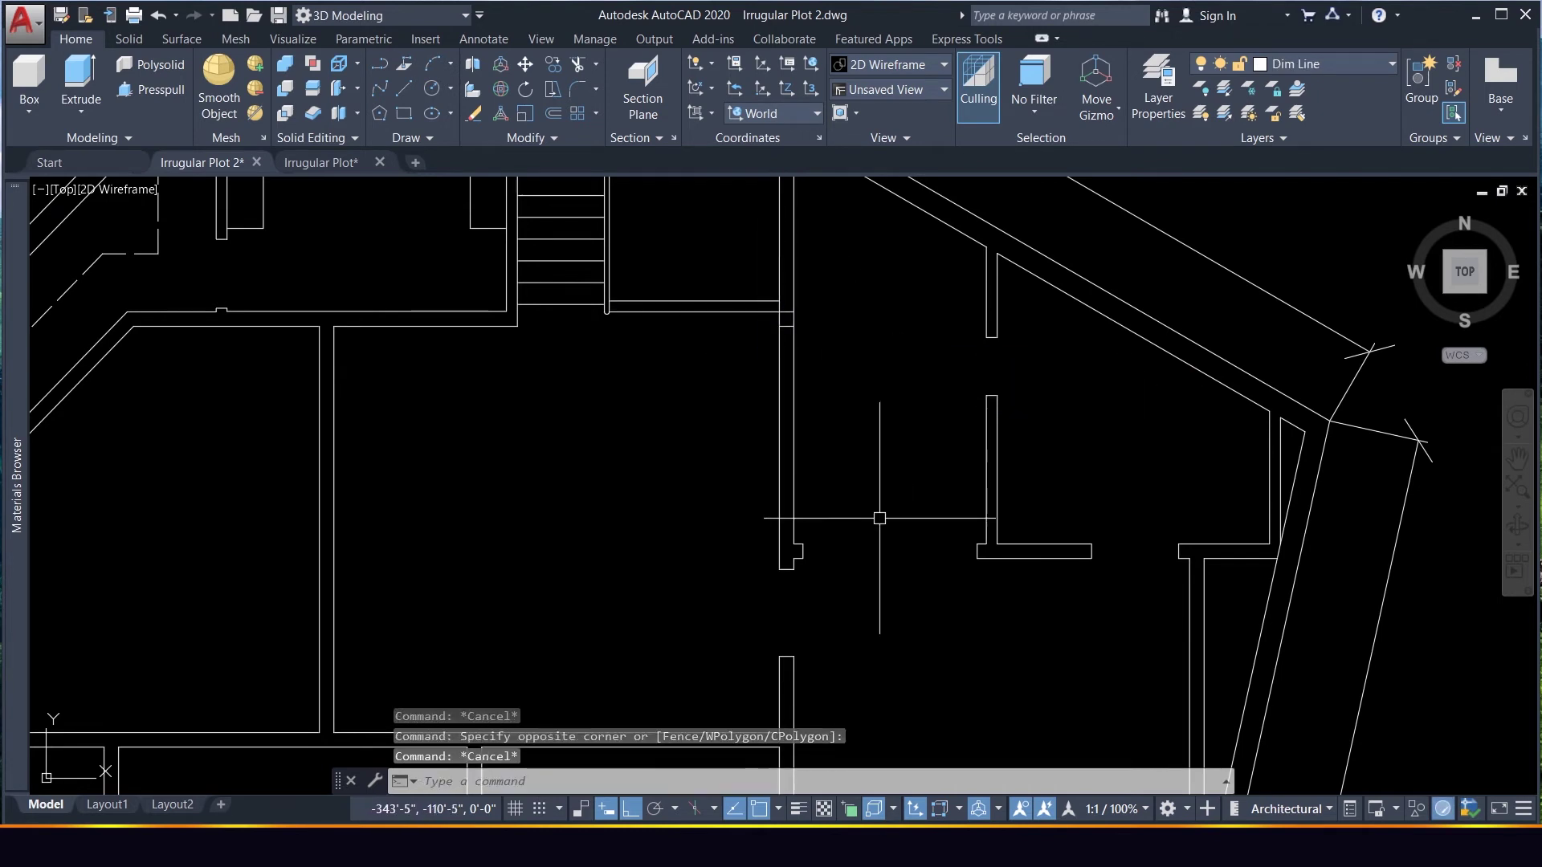
# Draw a horizontal line about 1'-6" long leftward across the same vertical wall from the inner corner above its lower stub
pyautogui.write('l')
pyautogui.press('Return')
pyautogui.click(793, 544)
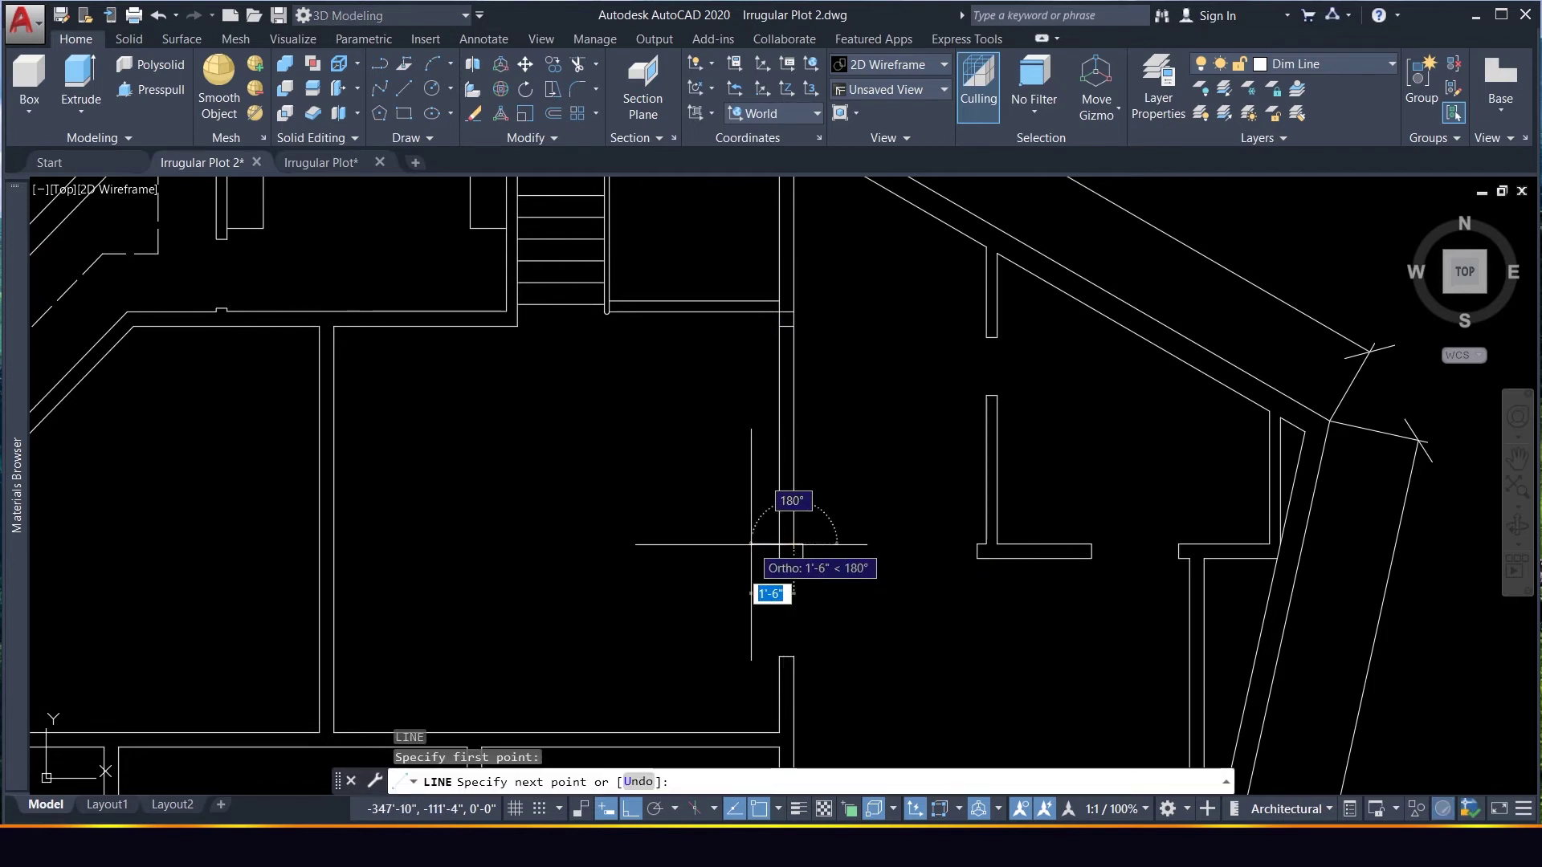
pyautogui.click(751, 544)
pyautogui.press('Return')
# Move the new horizontal line above the wall's lower stub 6 inches up
pyautogui.click(773, 578)
pyautogui.click(742, 506)
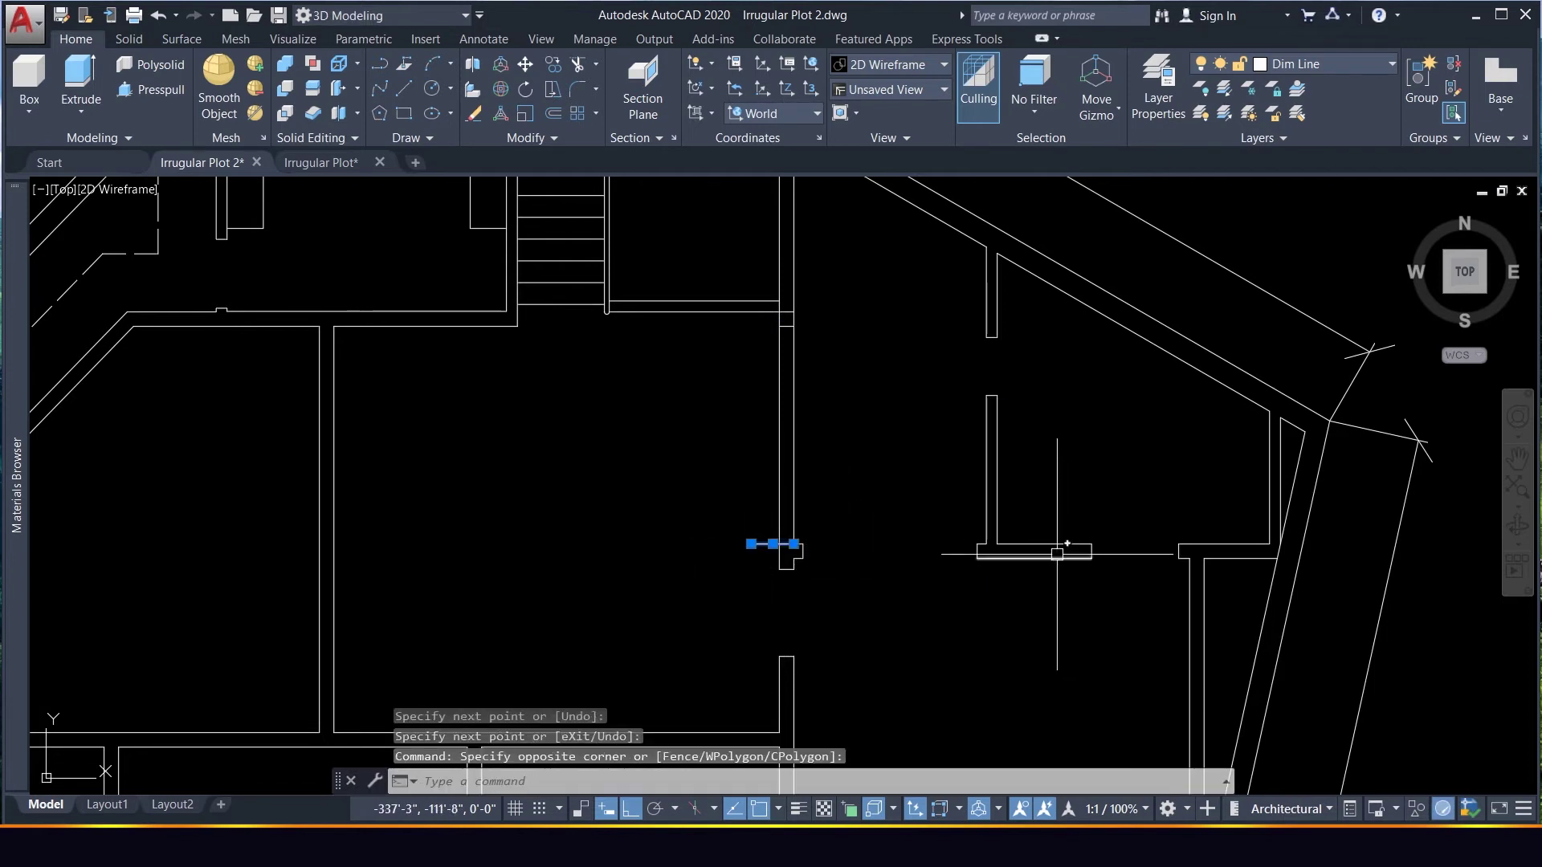
pyautogui.write('m')
pyautogui.press('Return')
pyautogui.click(919, 538)
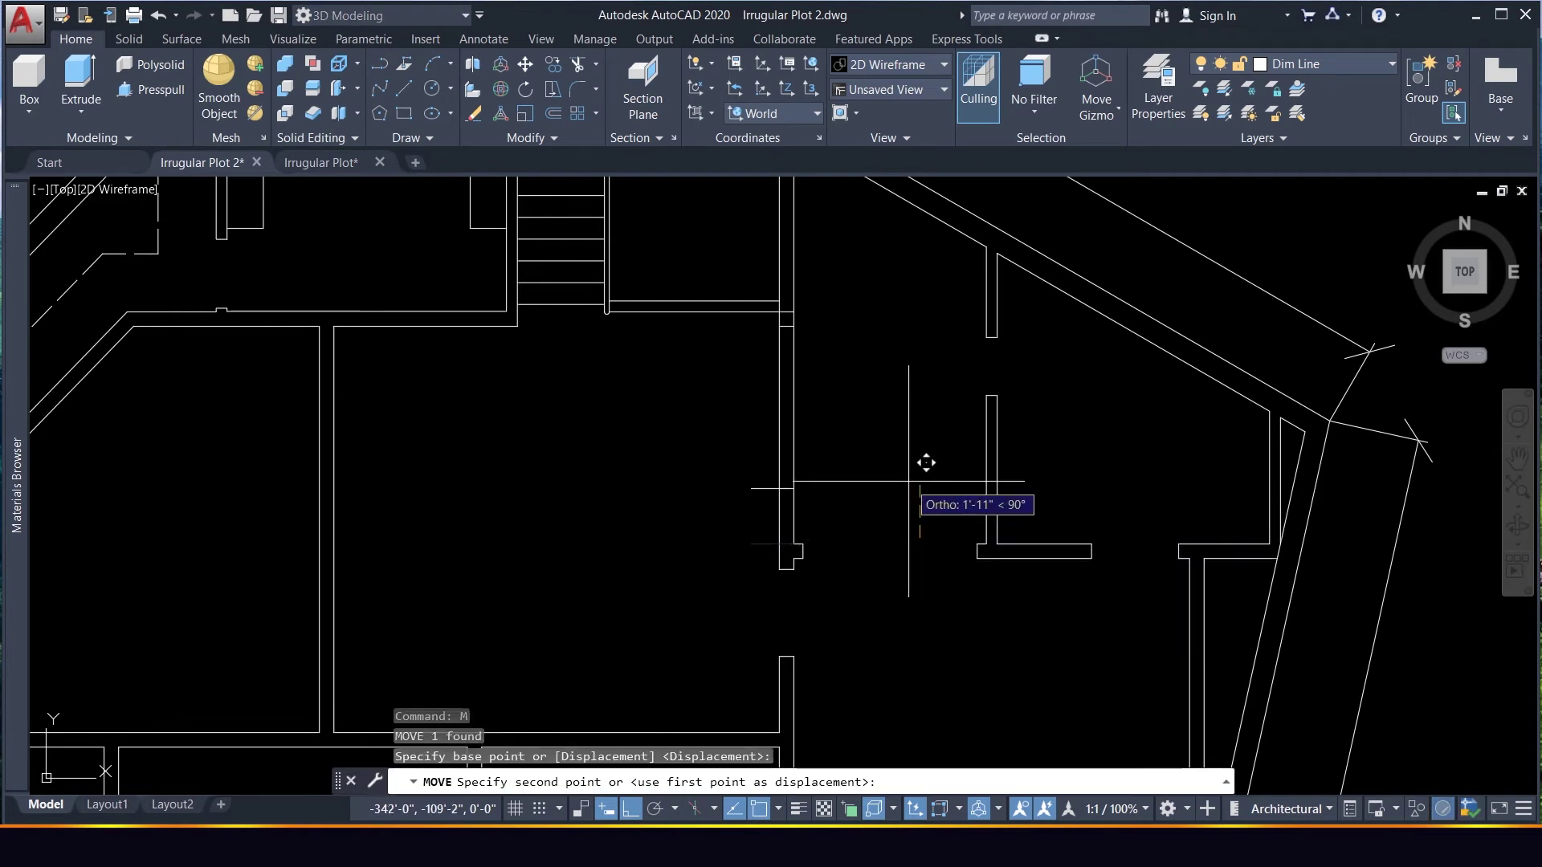
pyautogui.write('6')
pyautogui.press('Return')
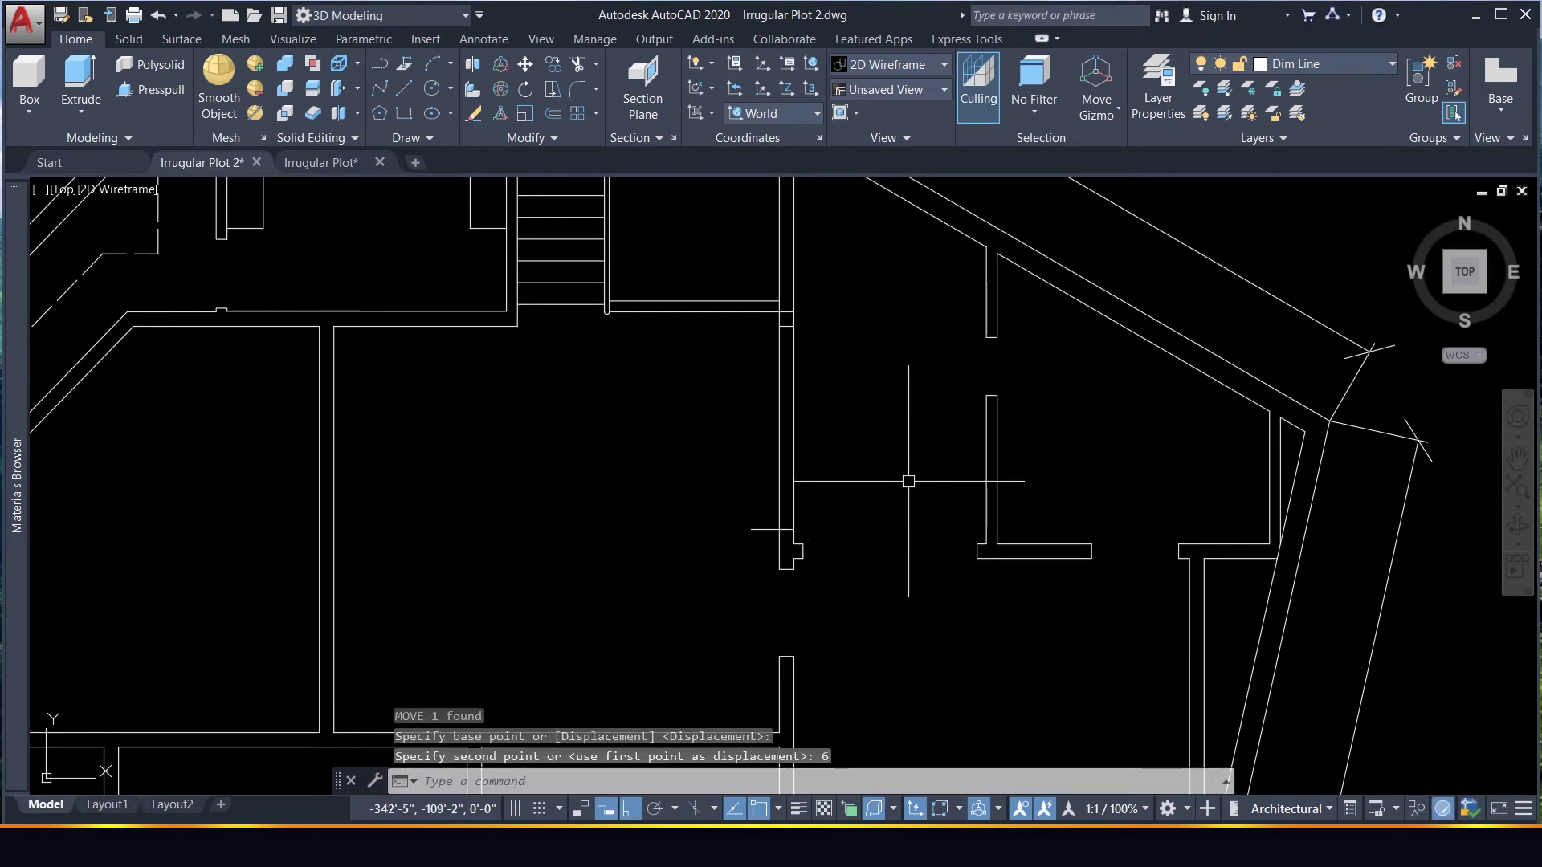
pyautogui.press('Escape')
pyautogui.press('Return')
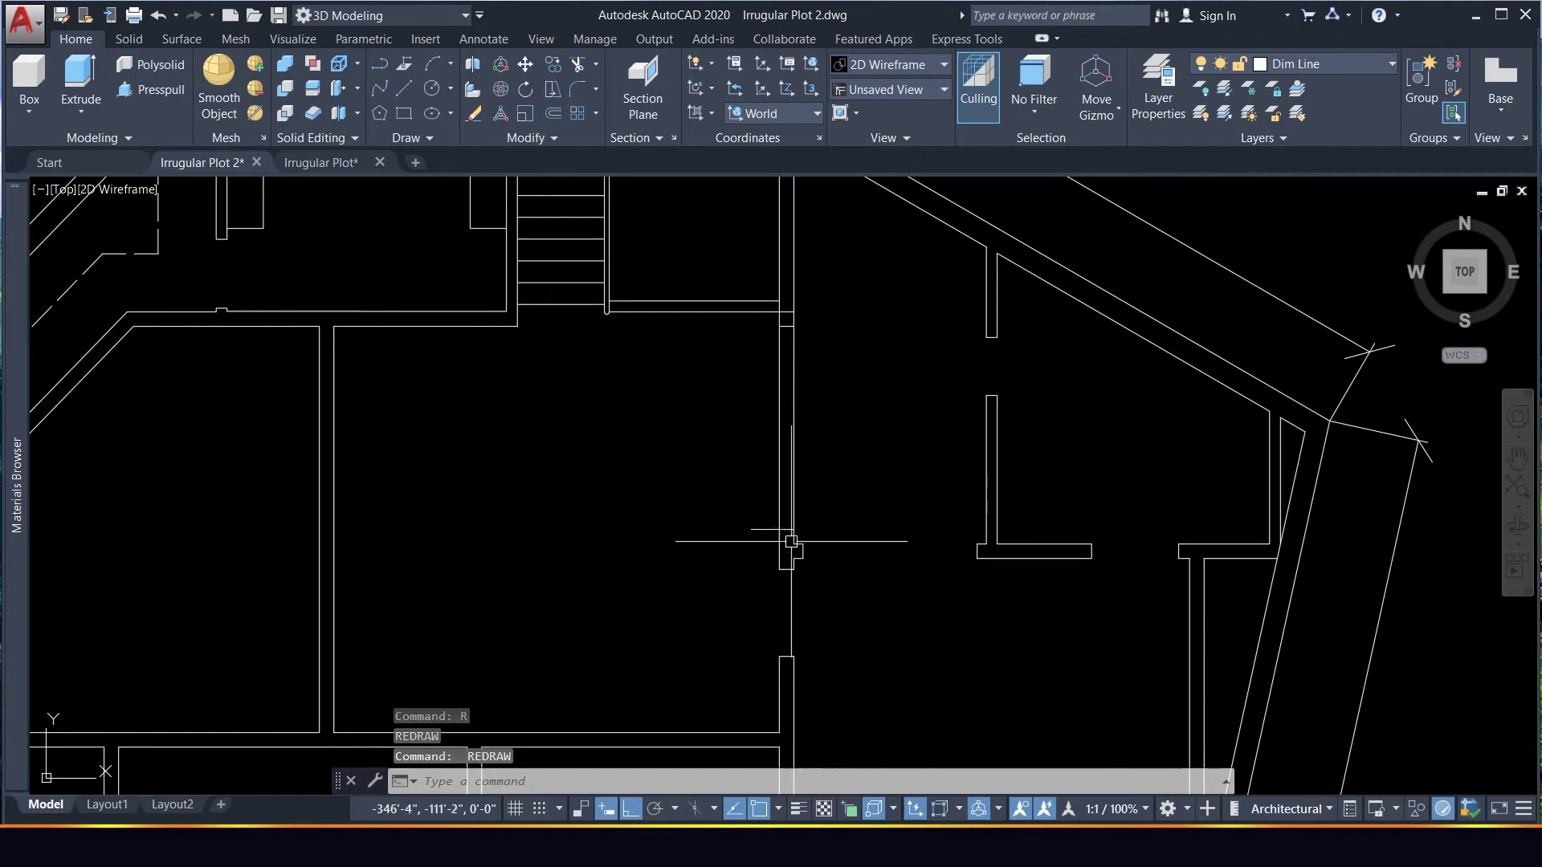
pyautogui.press('Return')
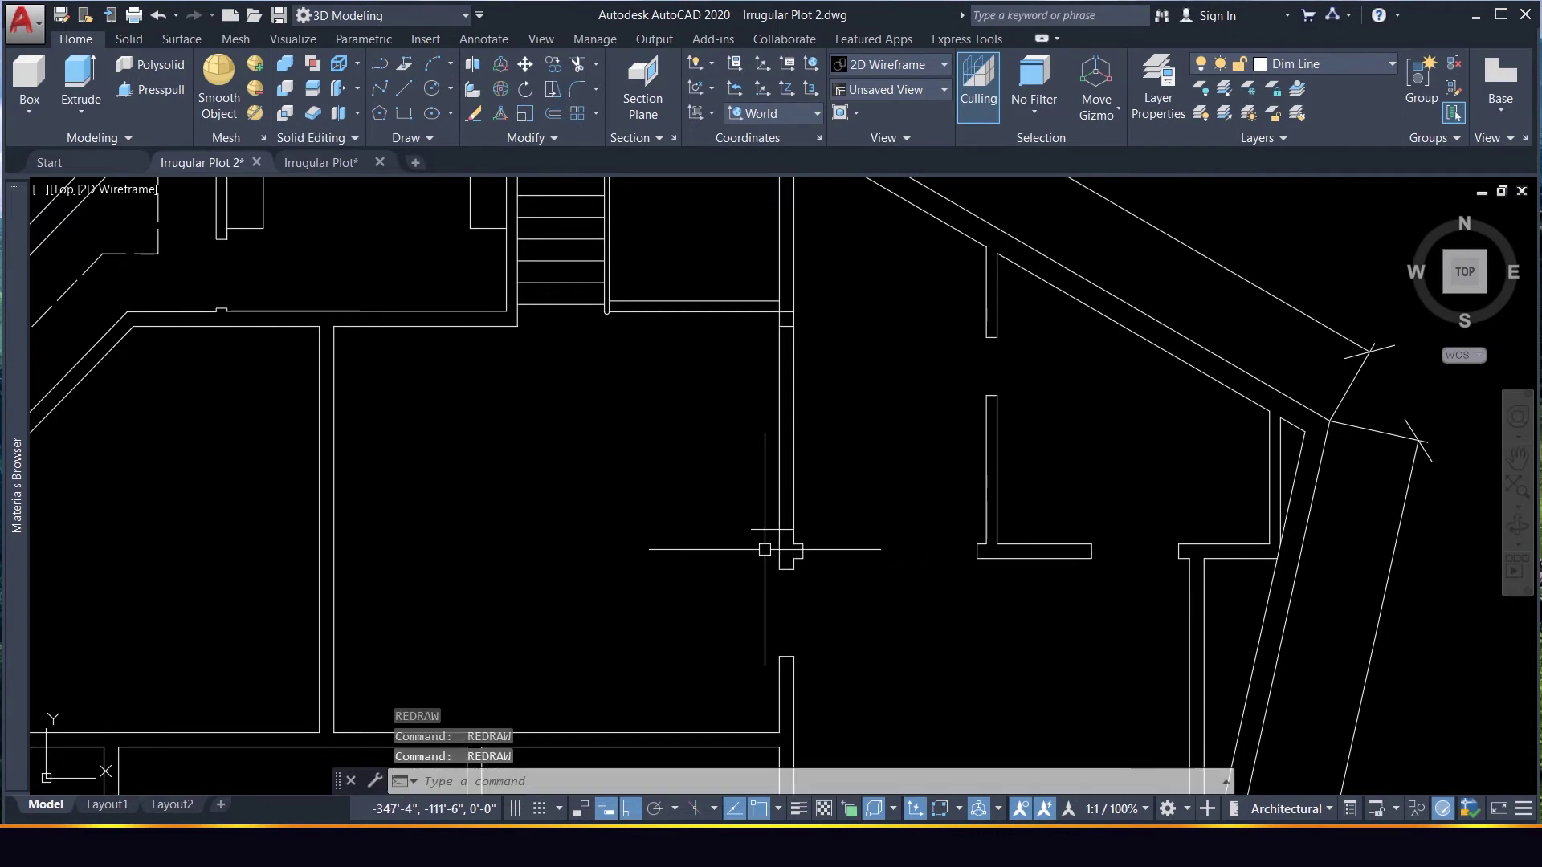
# Trim the lower short line's overhang and the vertical wall's lines between the two short lines below the stair room, opening the wall
pyautogui.write('tr')
pyautogui.press('Return')
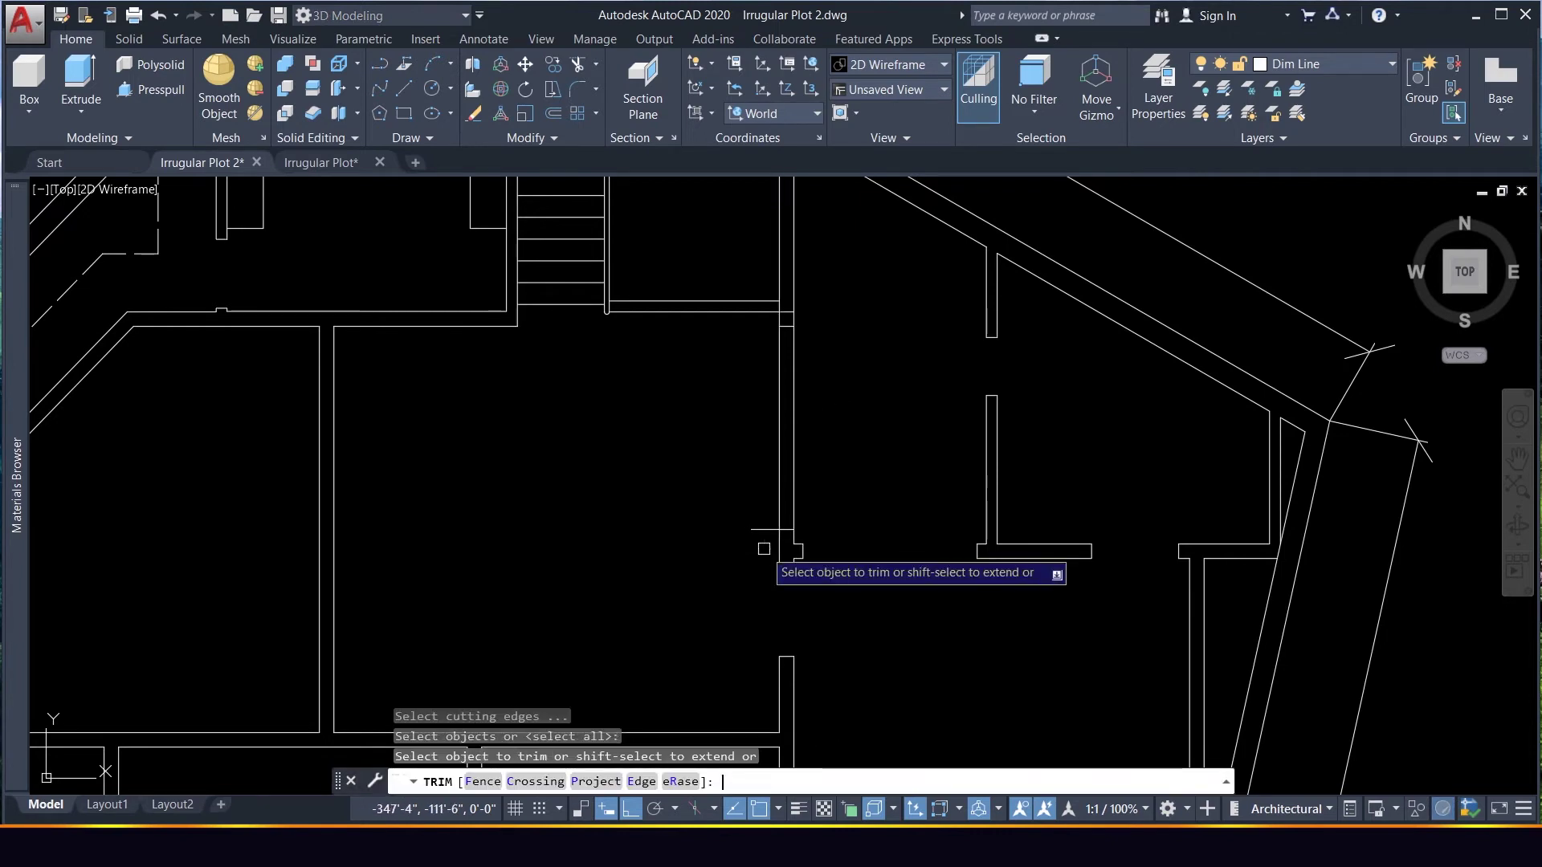
pyautogui.click(767, 543)
pyautogui.click(734, 487)
pyautogui.click(847, 476)
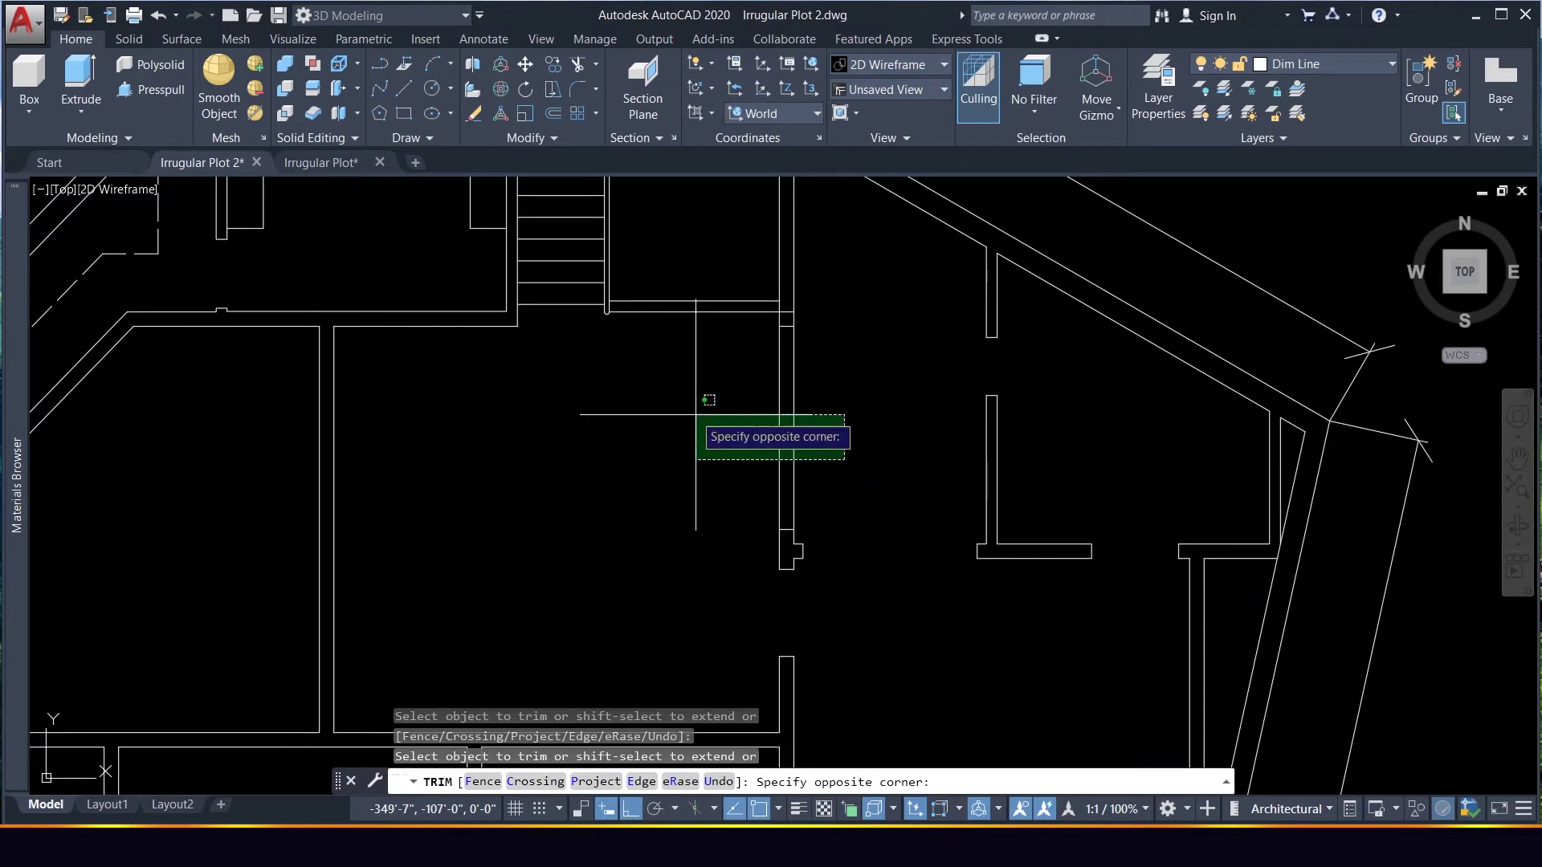
pyautogui.click(686, 402)
pyautogui.press('Escape')
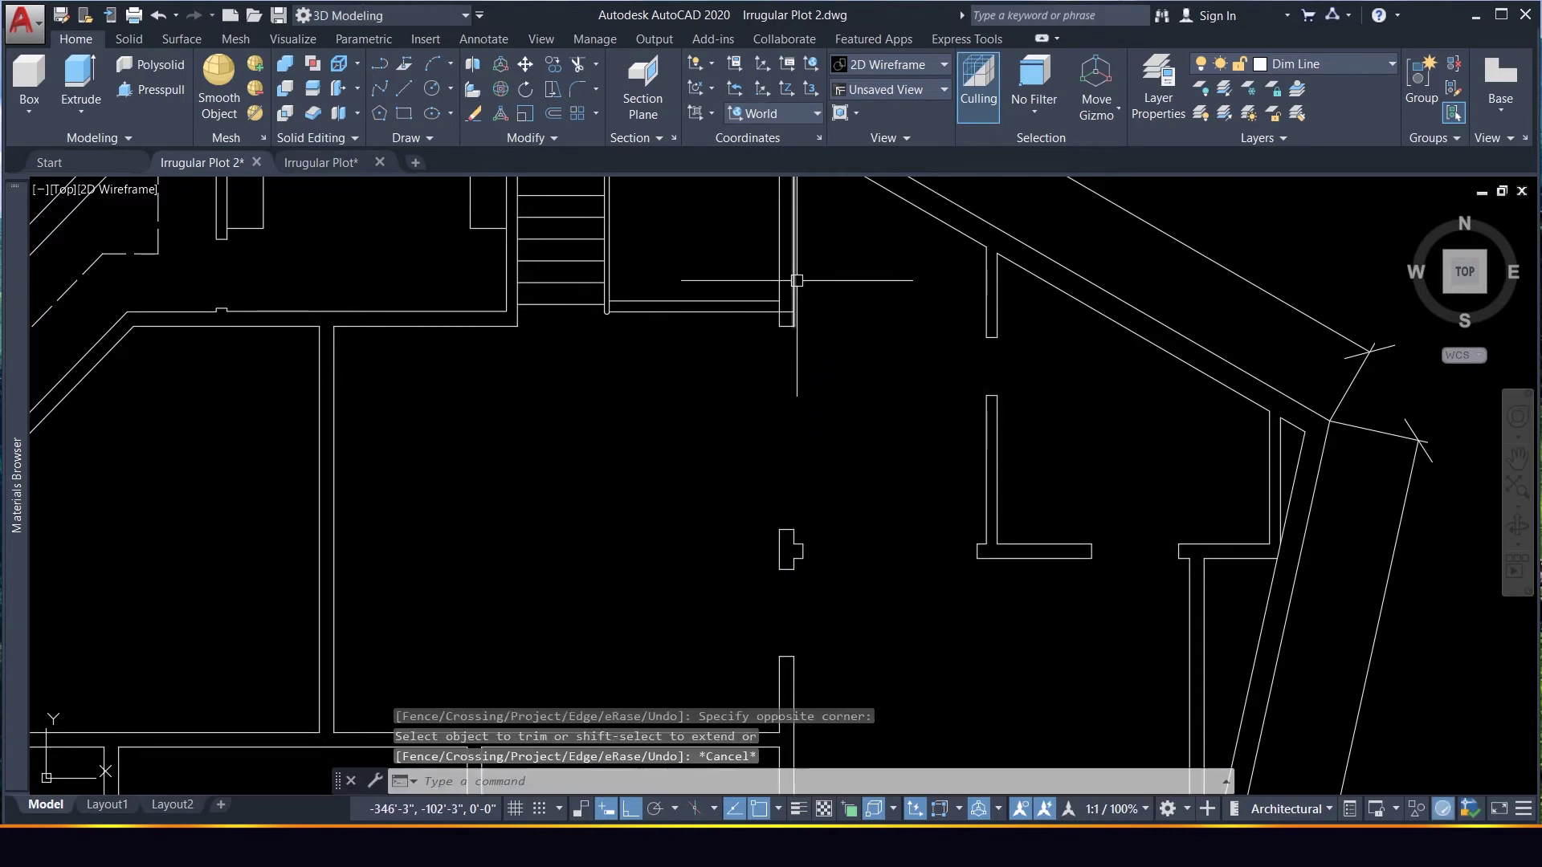
# Shorten the lower line of the stair room's bottom wall to end at the near face of the vertical wall
pyautogui.click(789, 313)
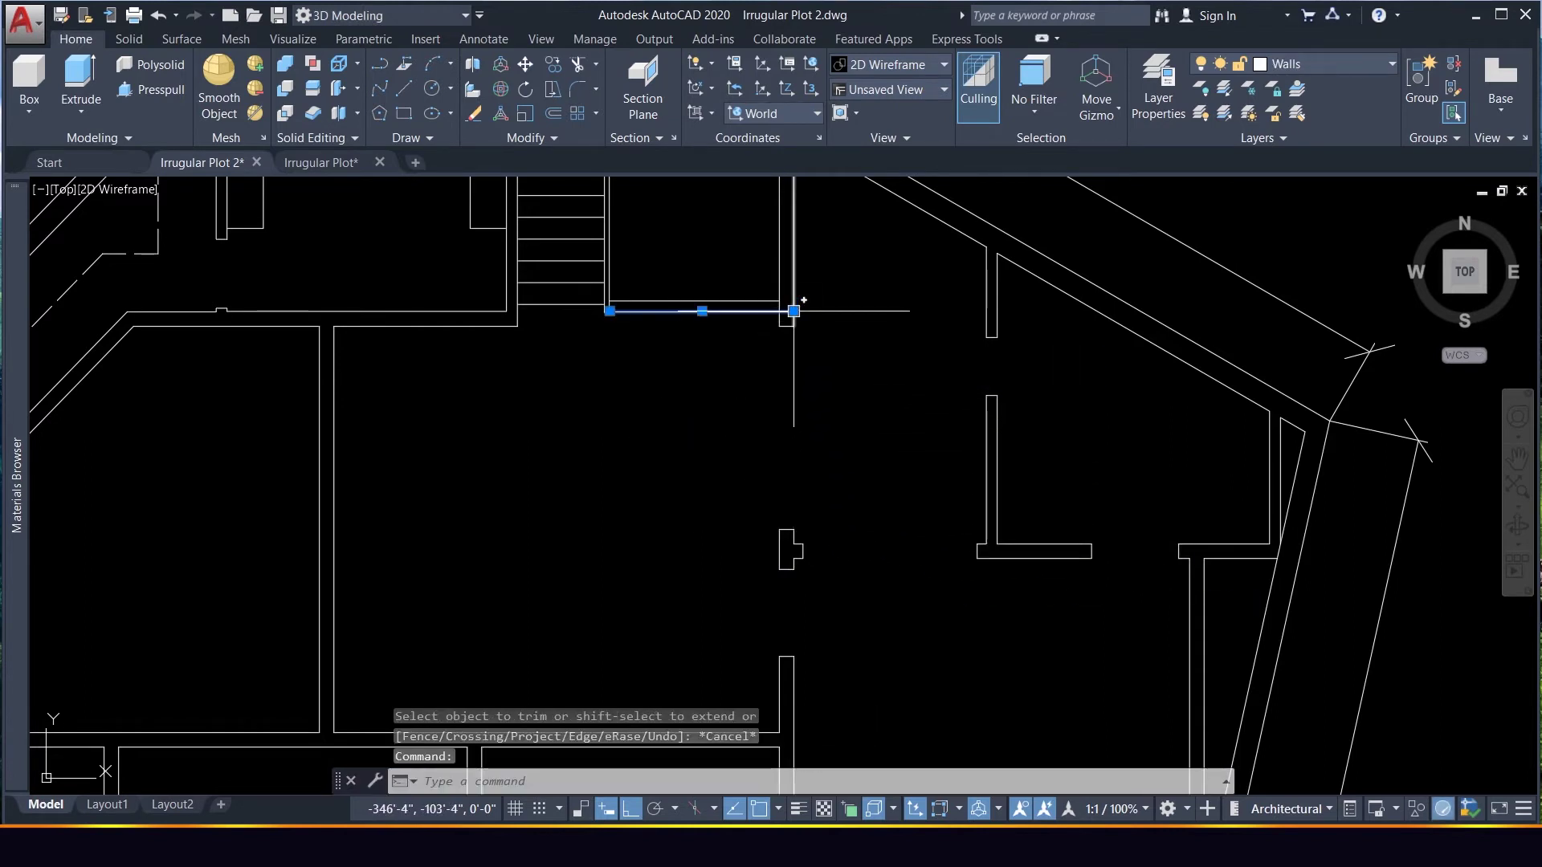
pyautogui.click(793, 311)
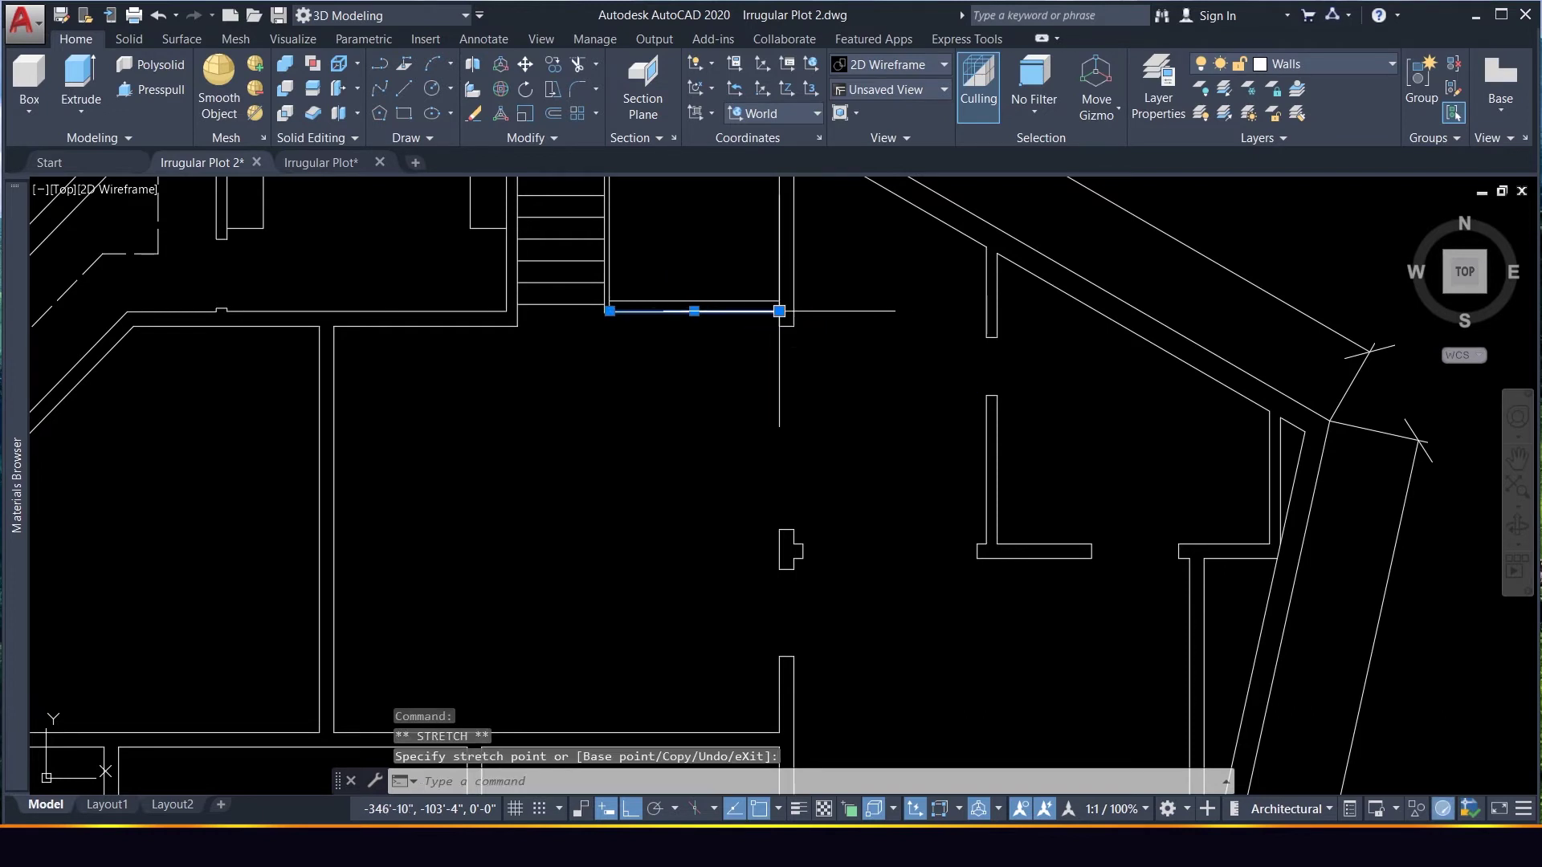
pyautogui.press('Escape')
# Examine the openings around the T-shaped wall stub and the surrounding rooms of the unlabelled plan
pyautogui.scroll(-4, 883, 369)
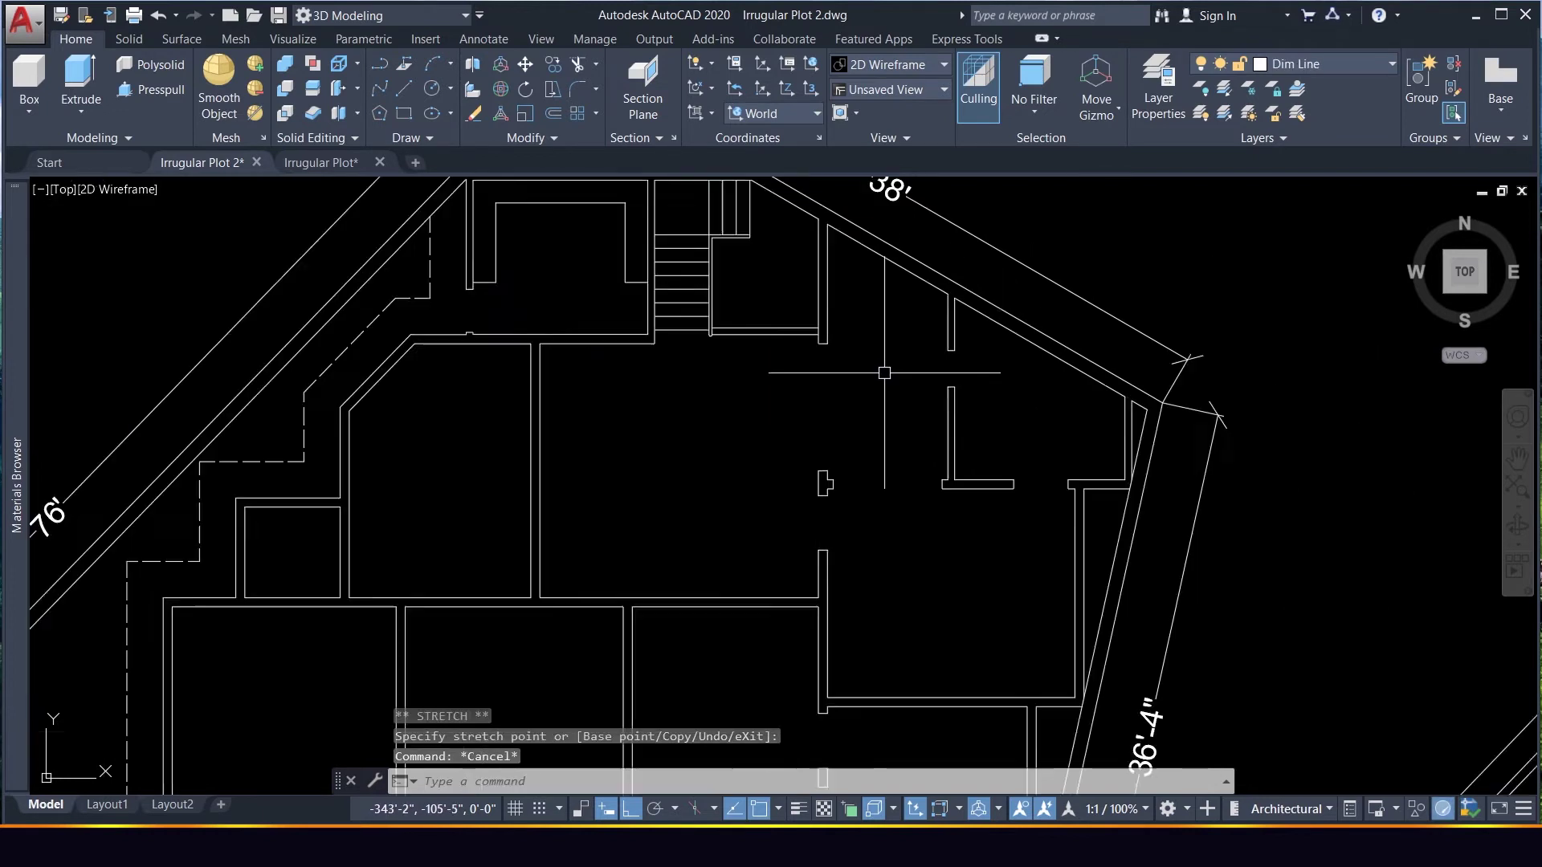
pyautogui.scroll(4, 948, 396)
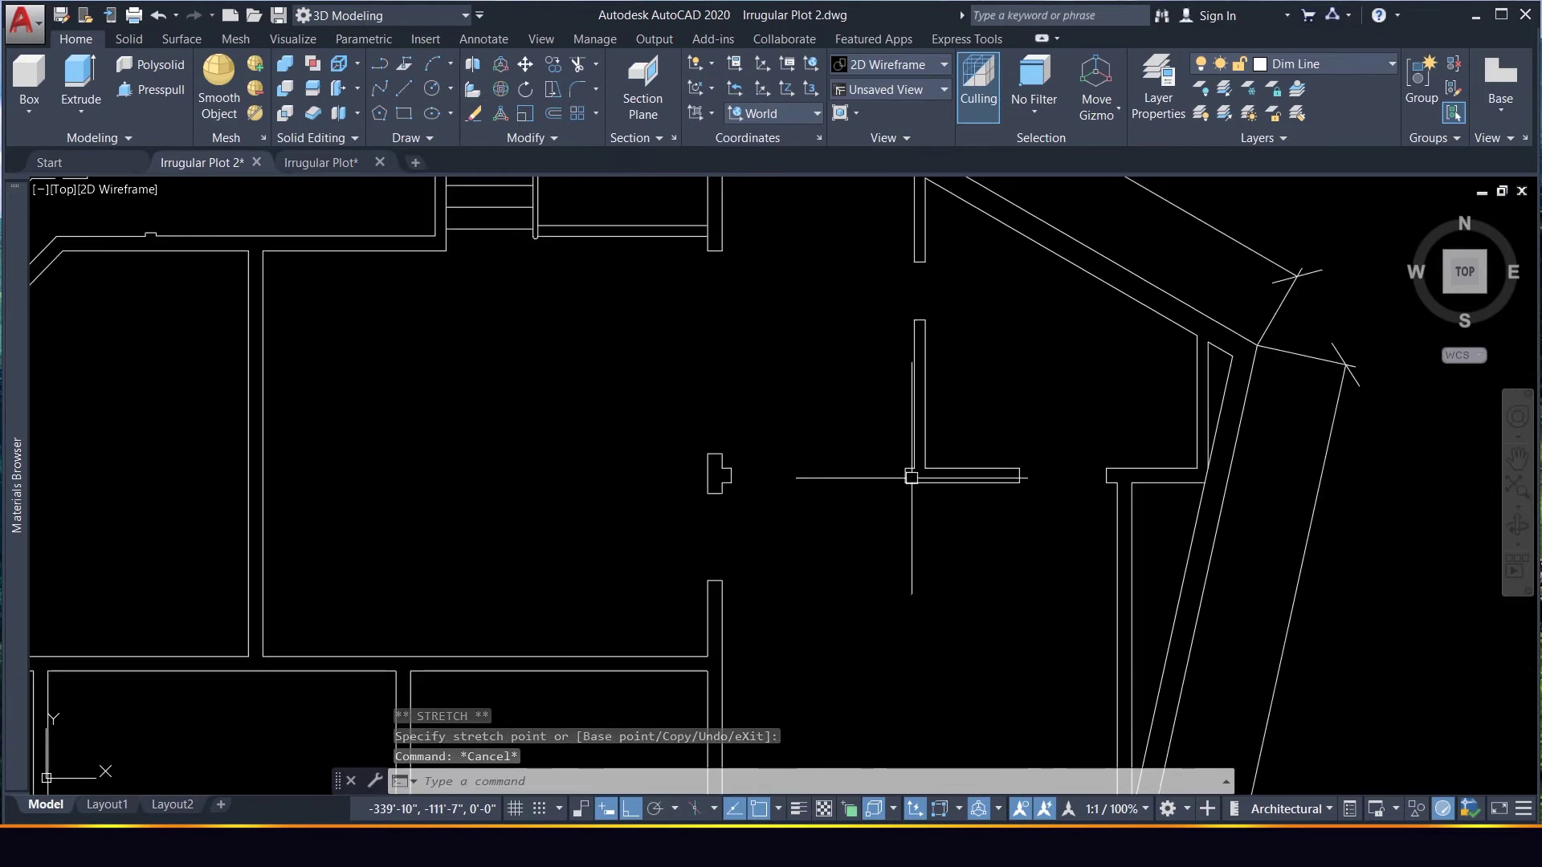
pyautogui.scroll(2, 835, 521)
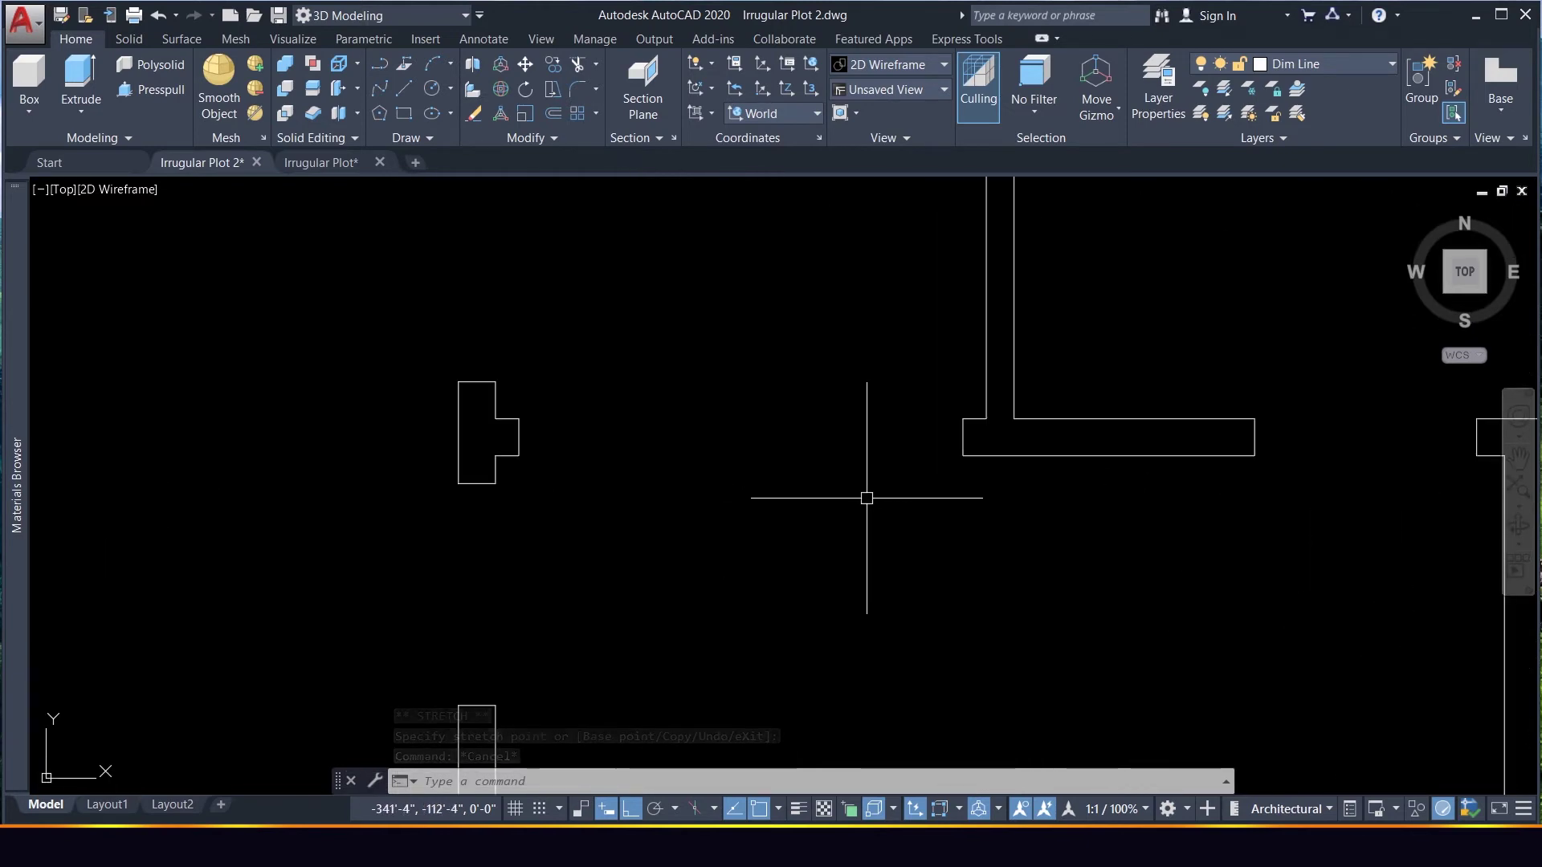
pyautogui.scroll(-4, 865, 493)
pyautogui.scroll(4, 866, 493)
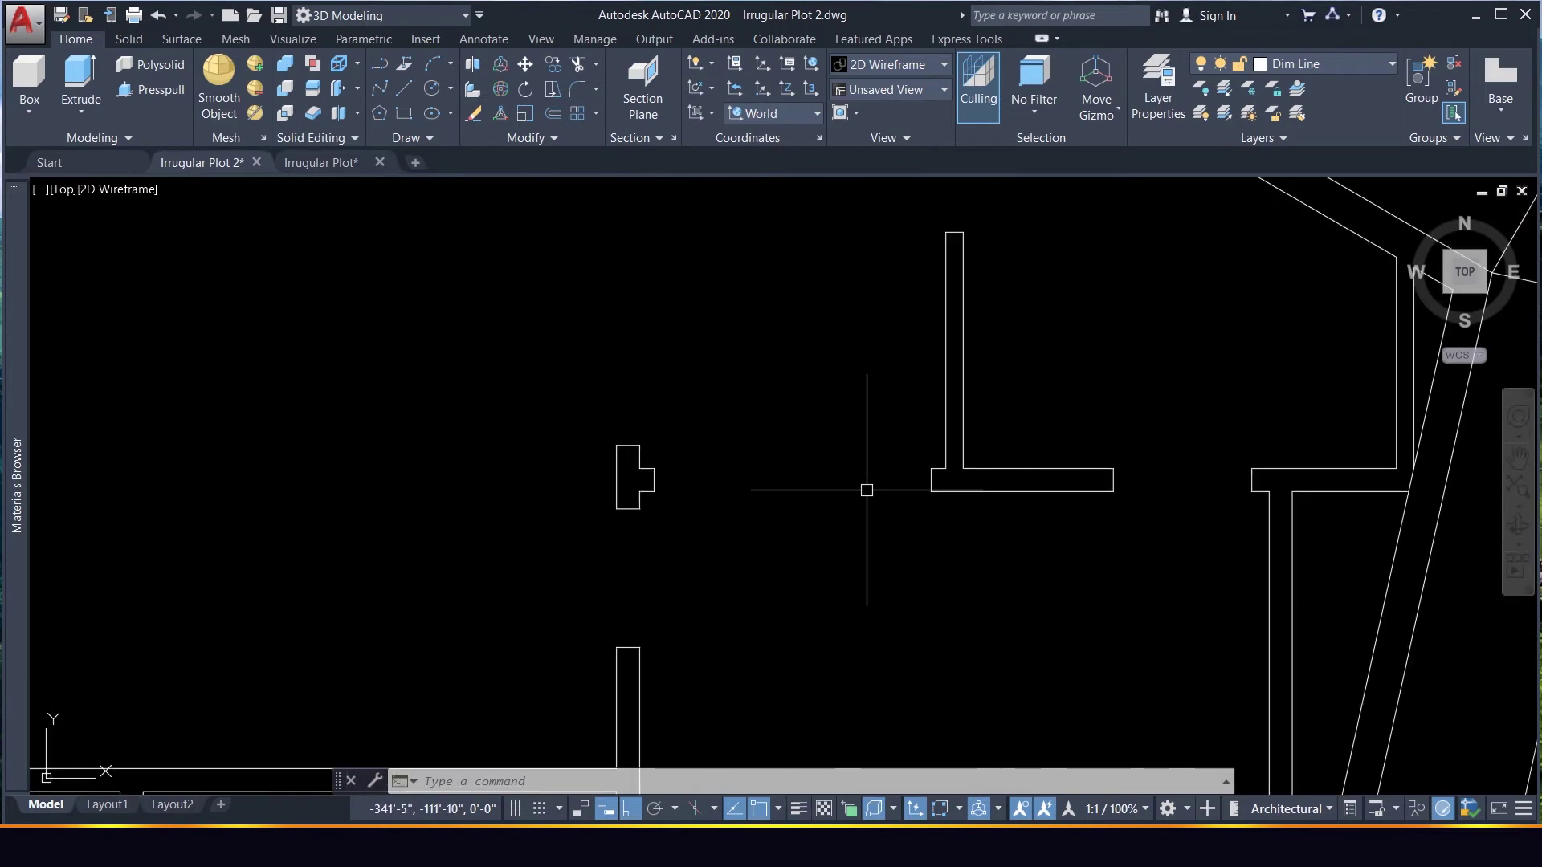
pyautogui.scroll(2, 866, 490)
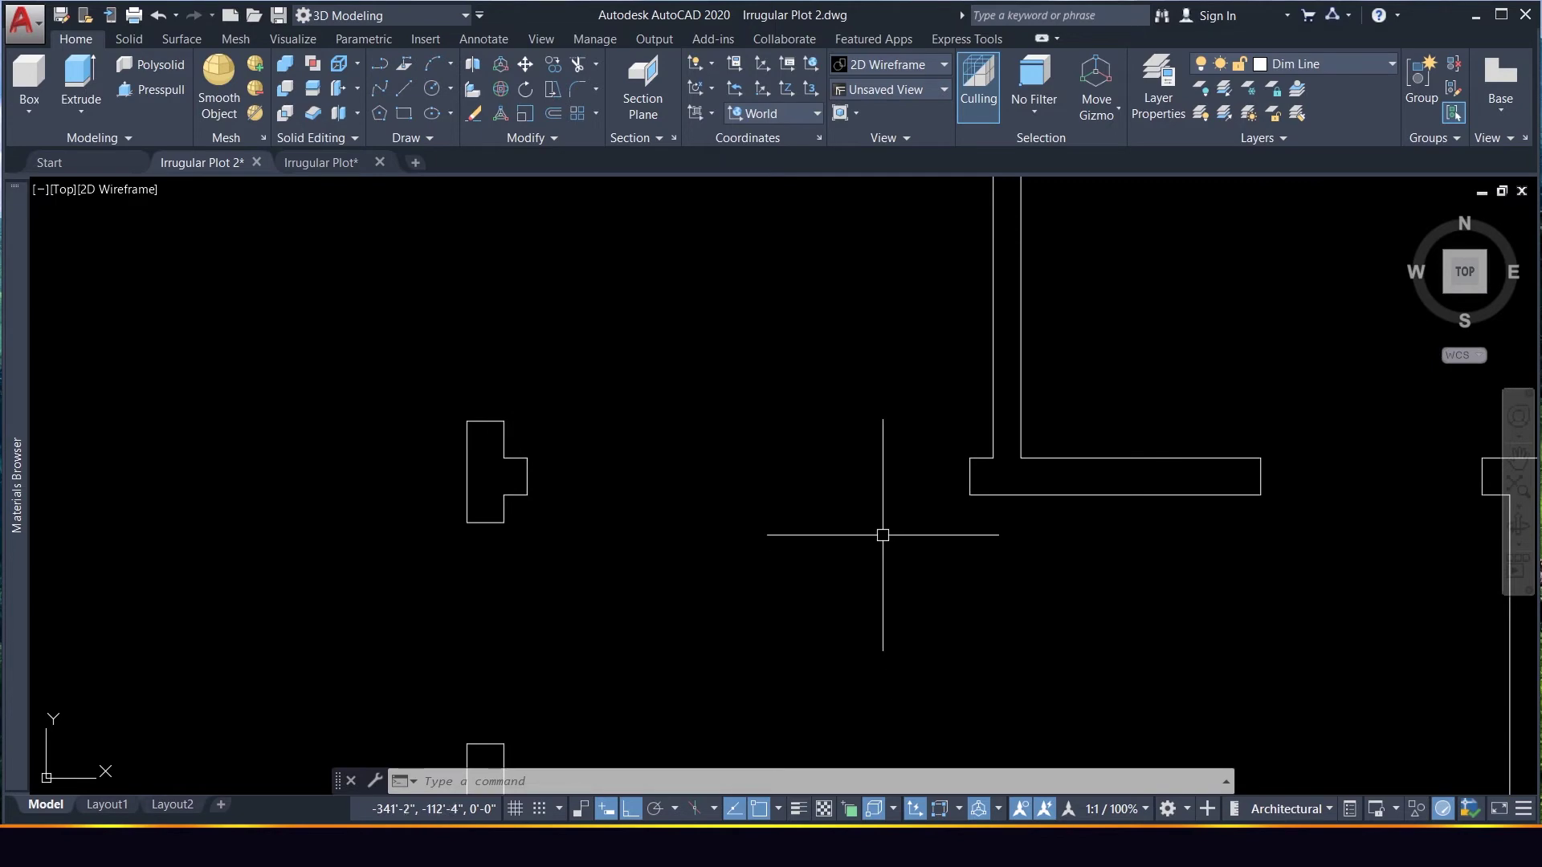
pyautogui.scroll(-5, 882, 534)
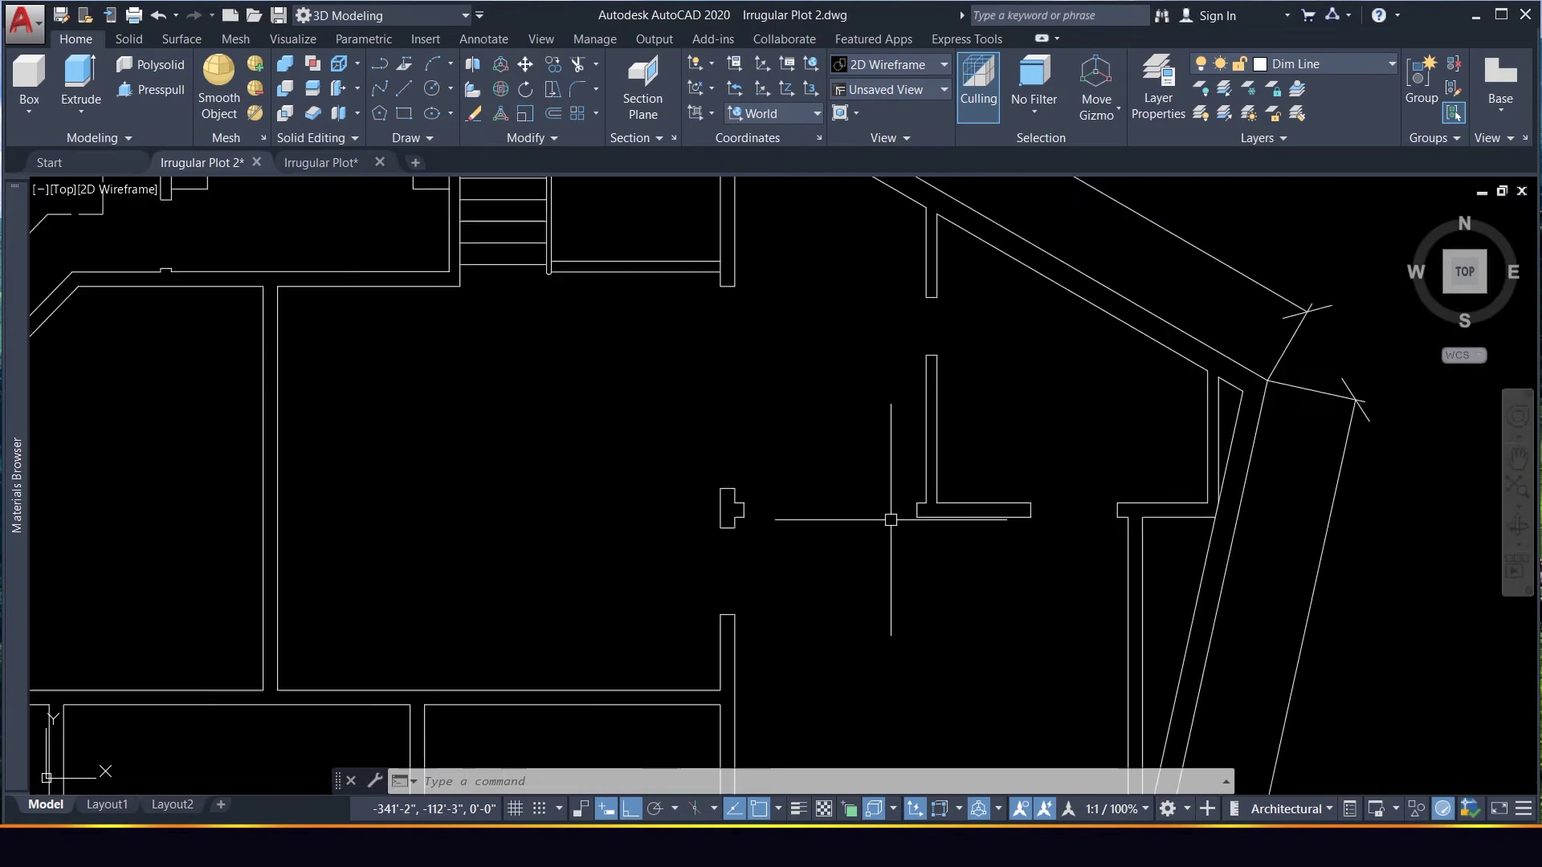
pyautogui.scroll(-3, 726, 659)
pyautogui.scroll(1, 726, 659)
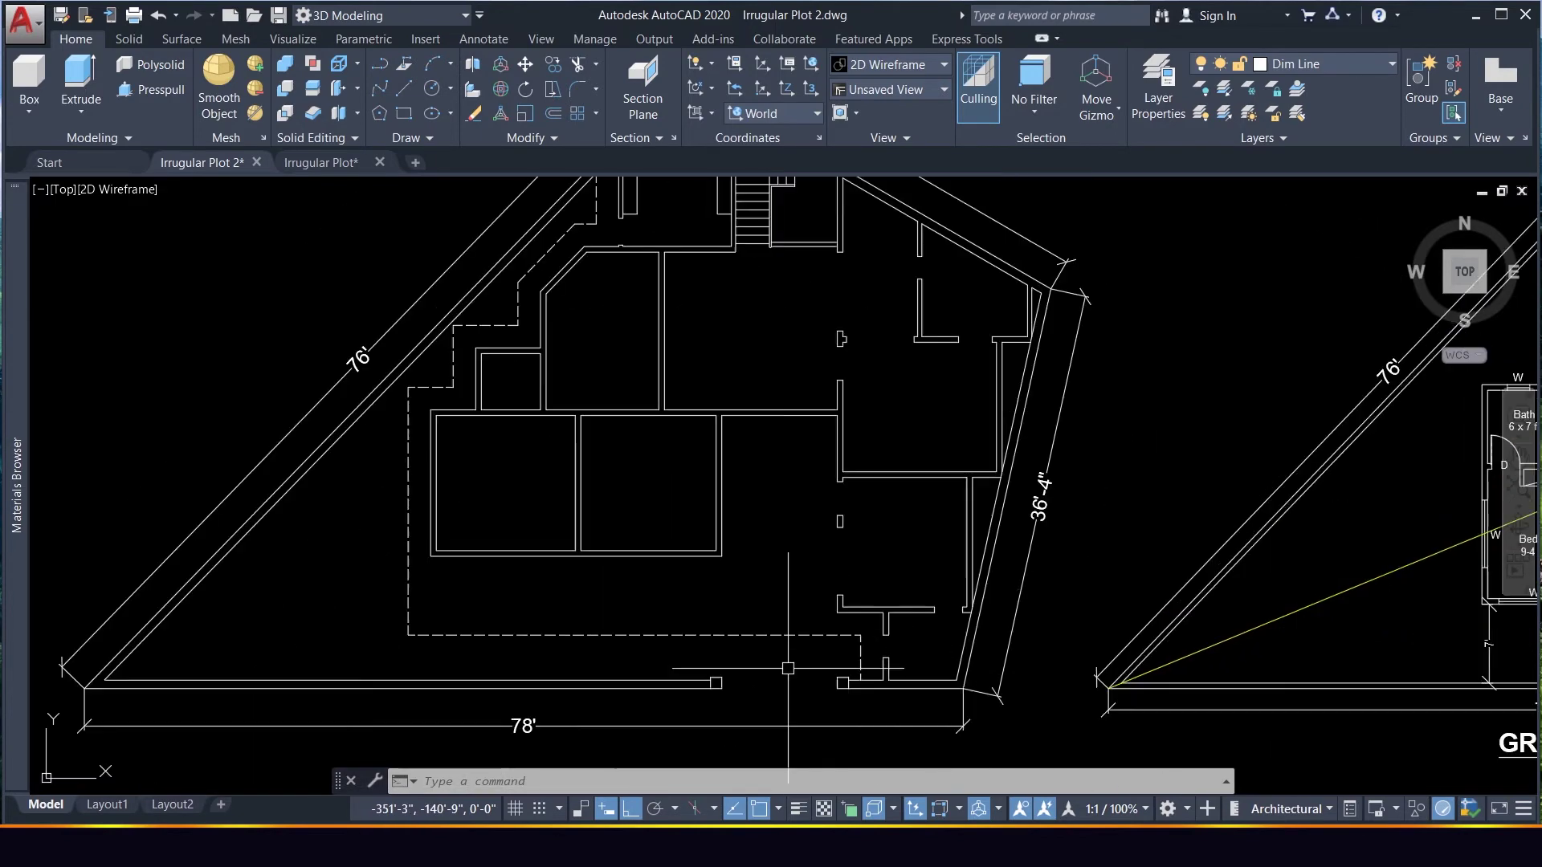
# Draw a short vertical line across the central horizontal wall, upward from its inner corner with the lower middle room's right wall
pyautogui.scroll(6, 775, 639)
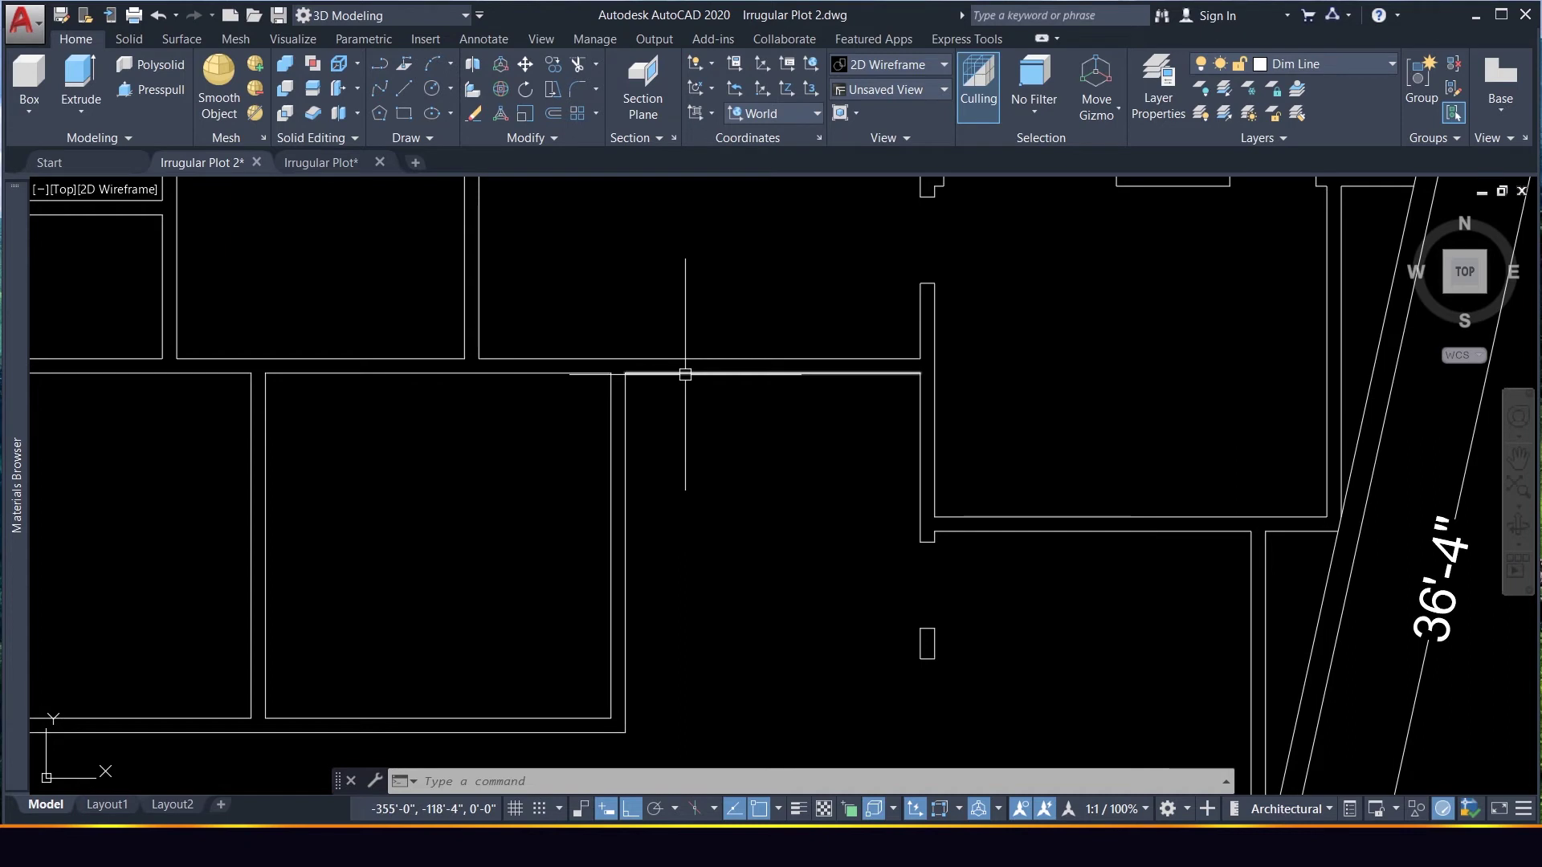
pyautogui.moveTo(685, 375)
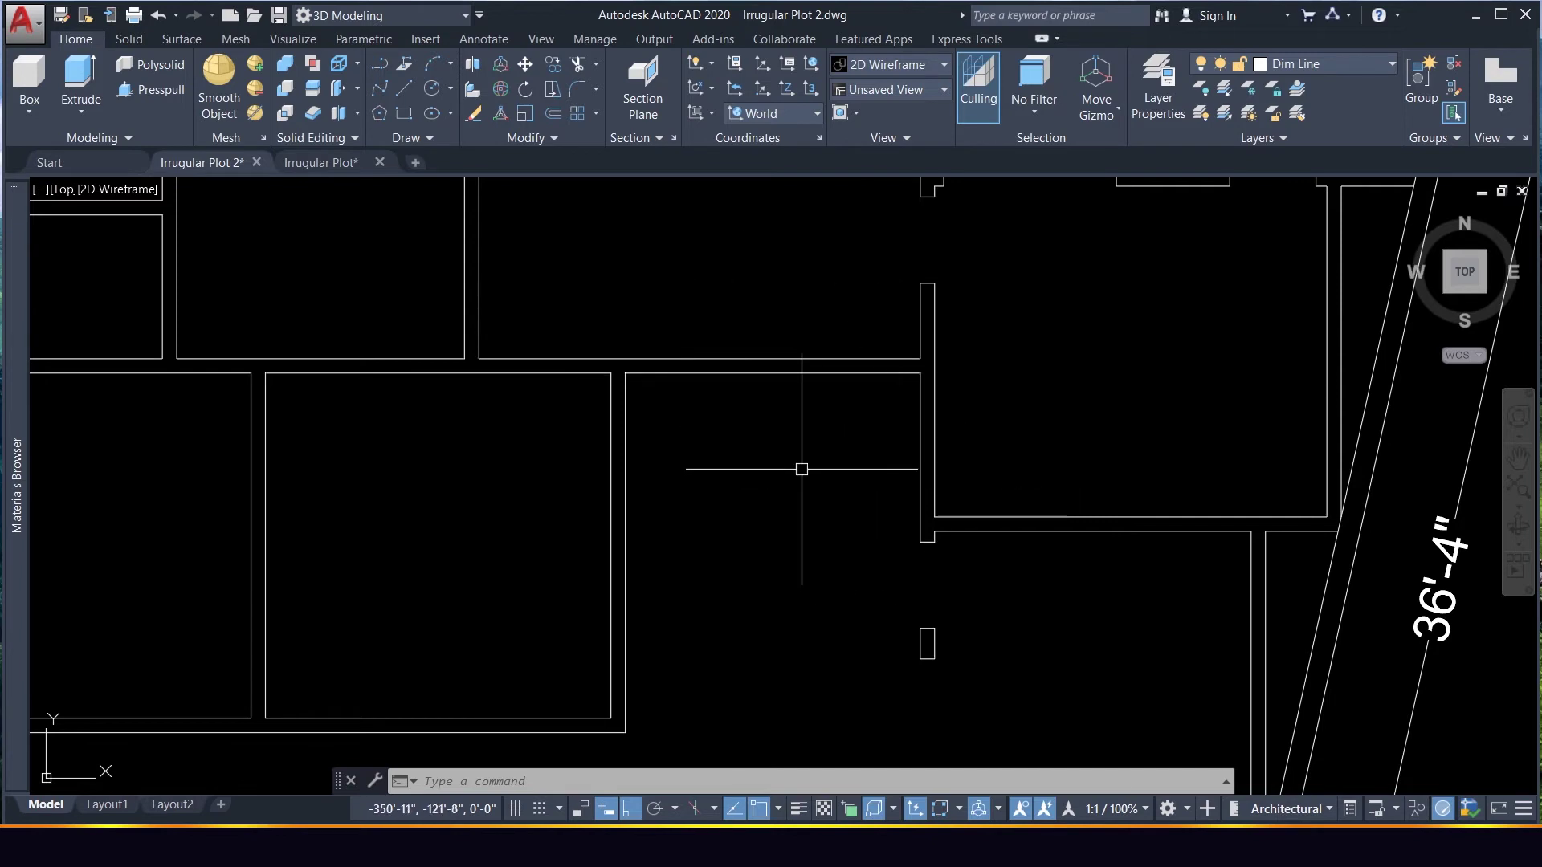
pyautogui.scroll(2, 794, 365)
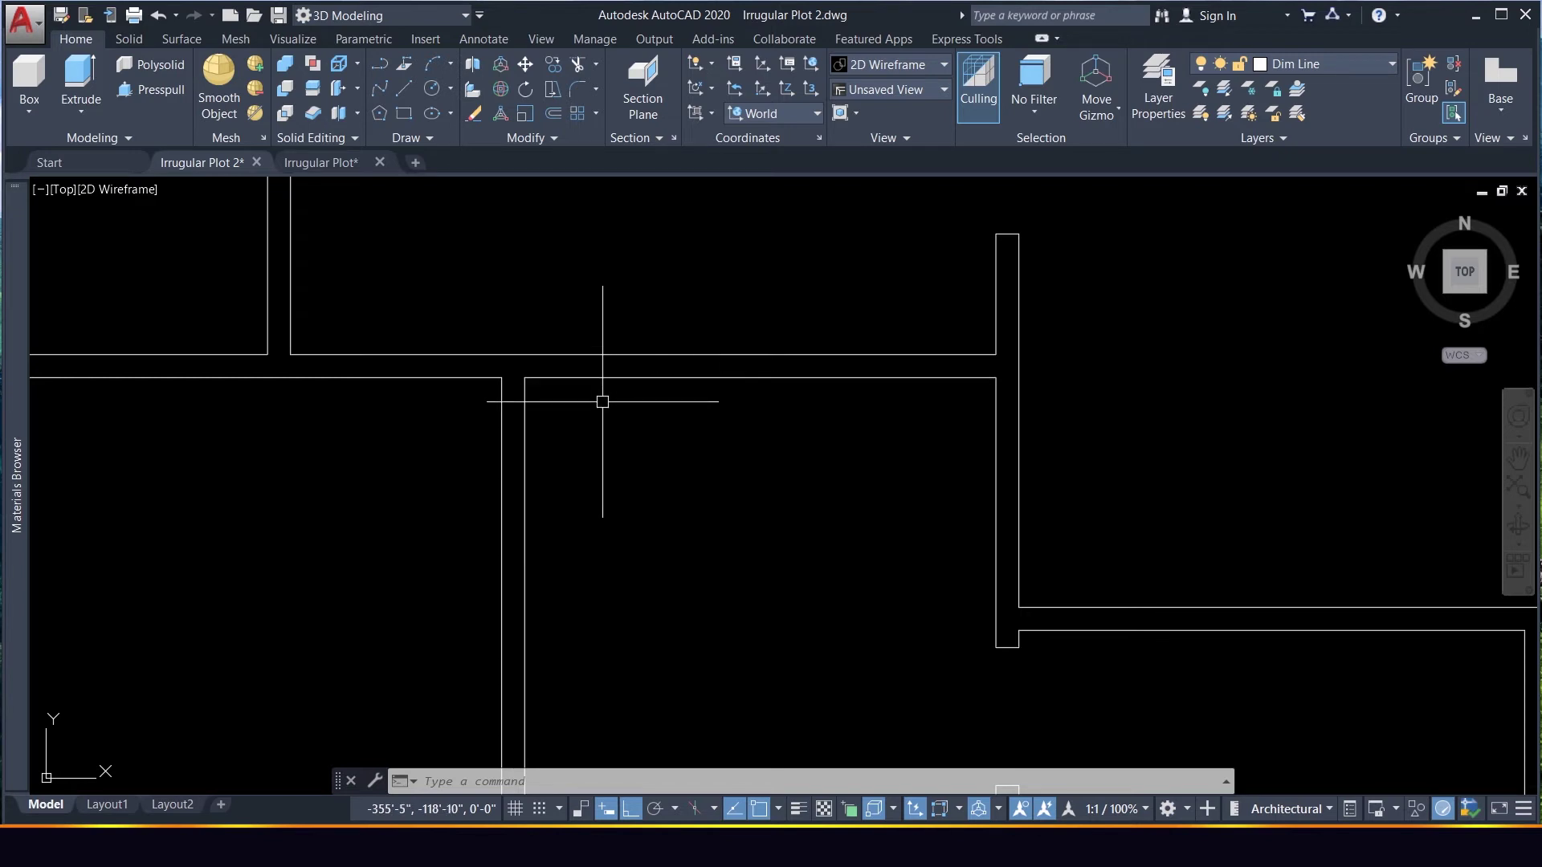
pyautogui.press('Return')
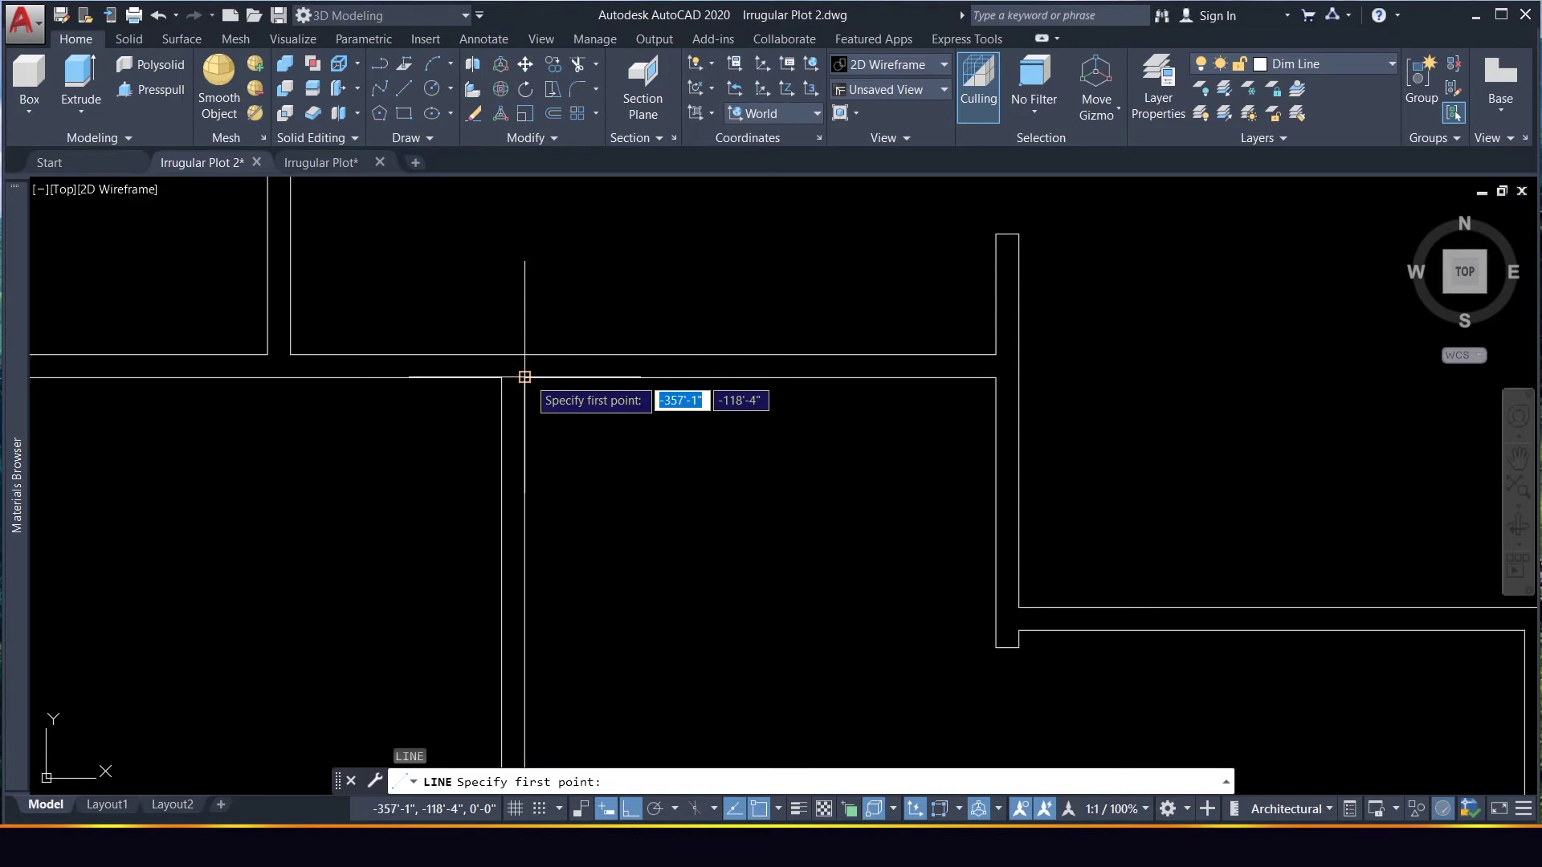
pyautogui.click(522, 278)
pyautogui.press('Return')
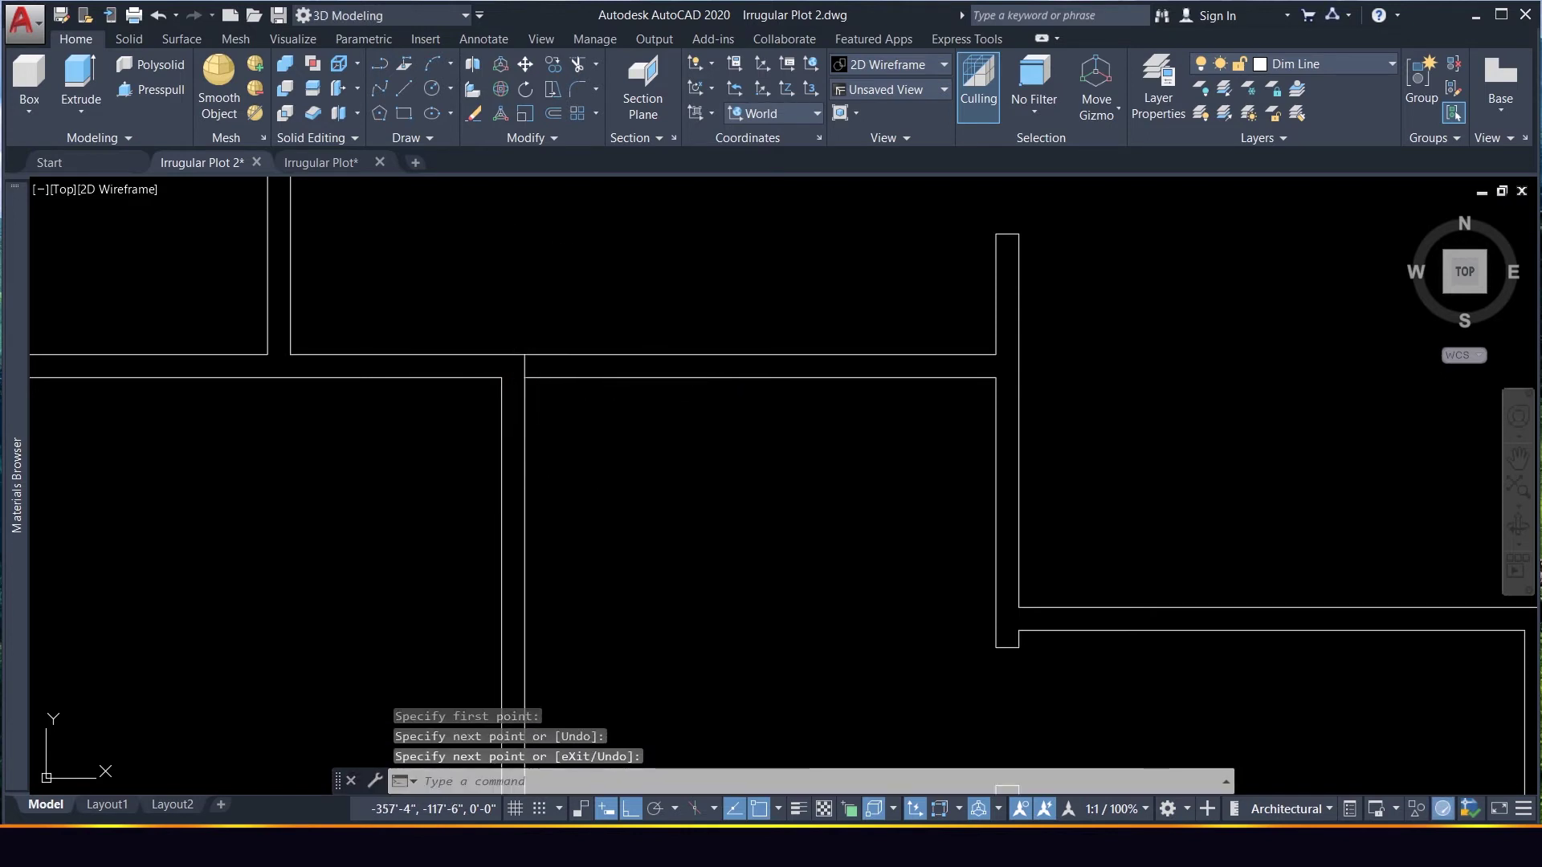
# Move the short line across the central horizontal wall 4.5 inches right
pyautogui.click(512, 339)
pyautogui.click(578, 411)
pyautogui.write('m')
pyautogui.press('Return')
pyautogui.click(604, 290)
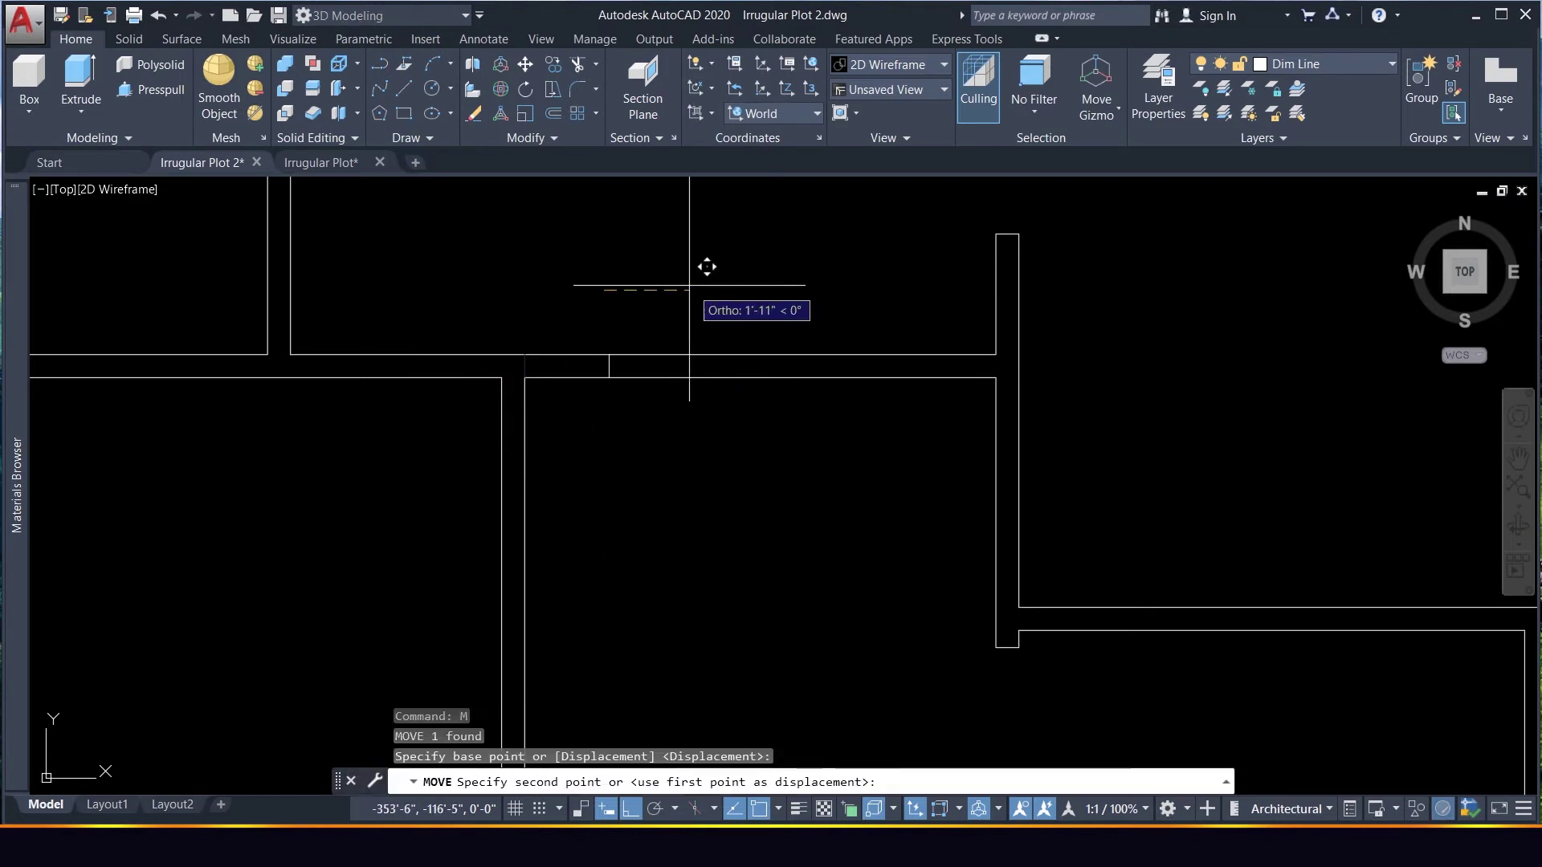
pyautogui.write('4.5')
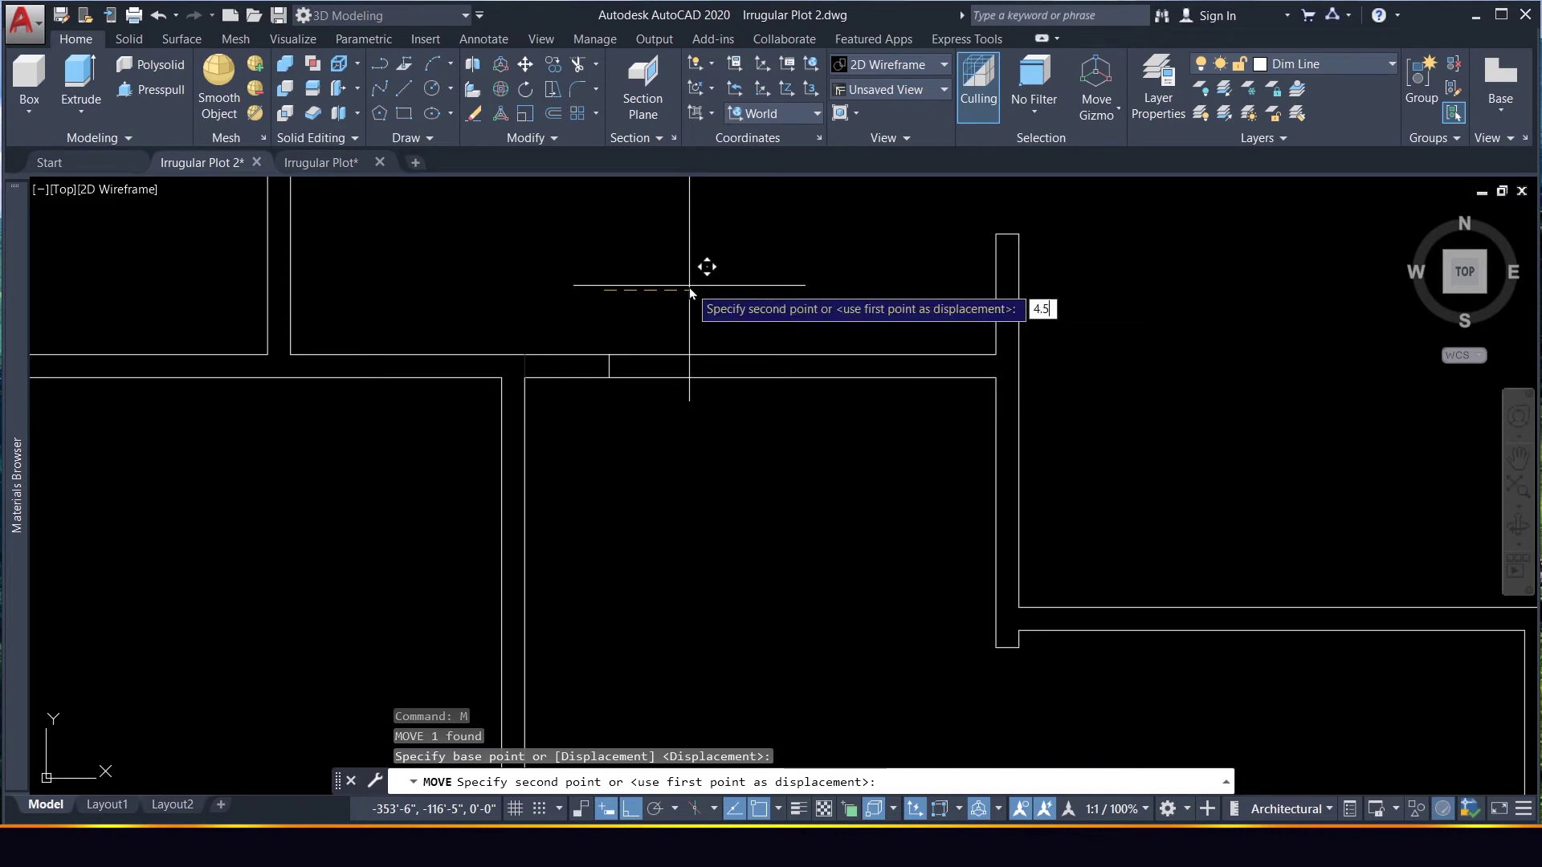
pyautogui.press('Return')
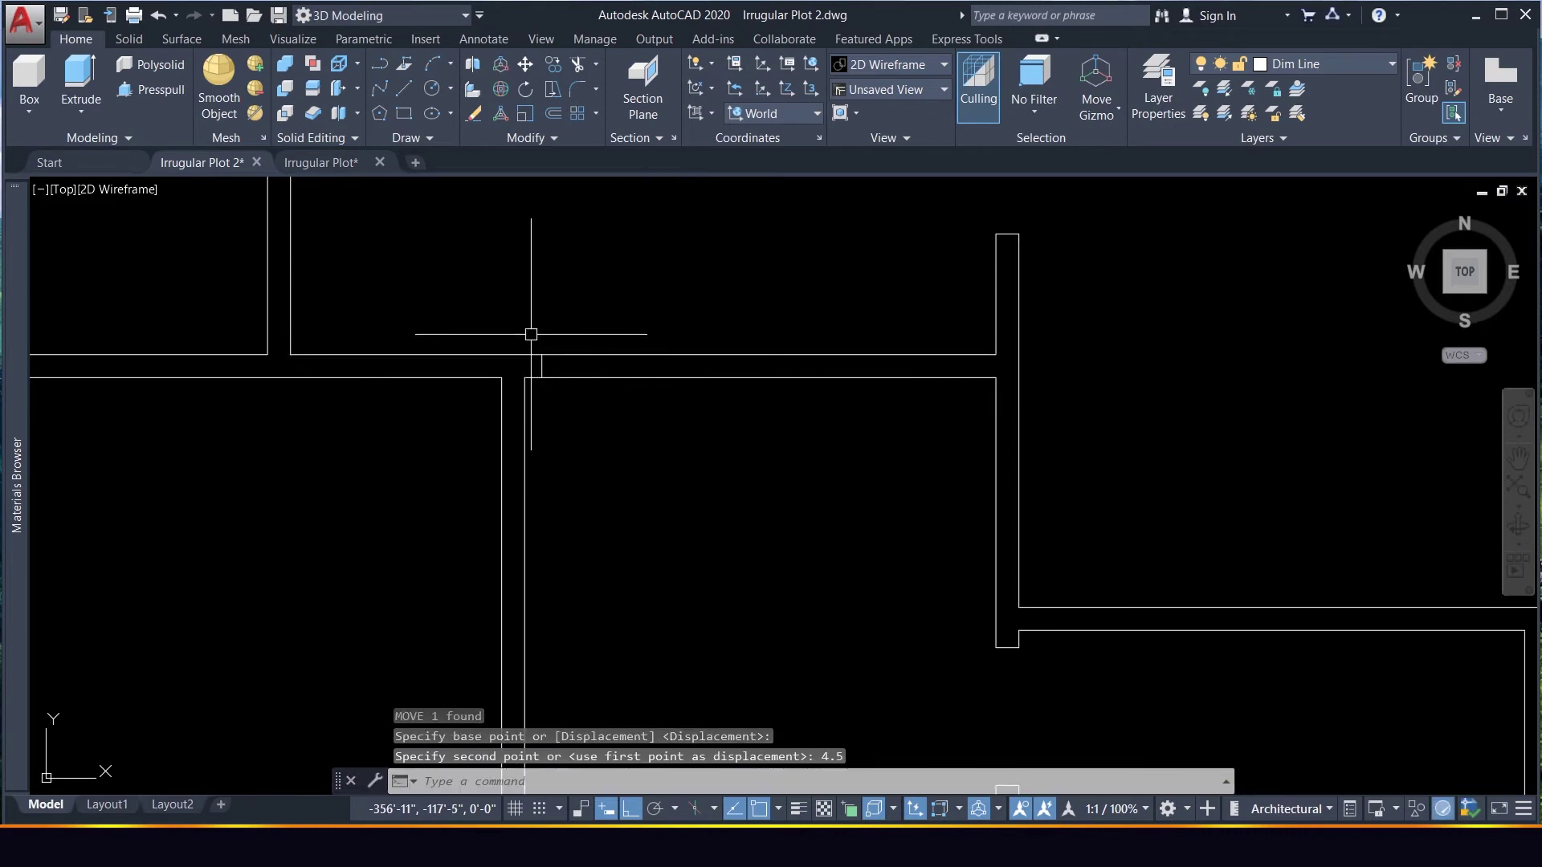
# Offset the short line across the central horizontal wall 4' to the right
pyautogui.click(534, 335)
pyautogui.click(636, 475)
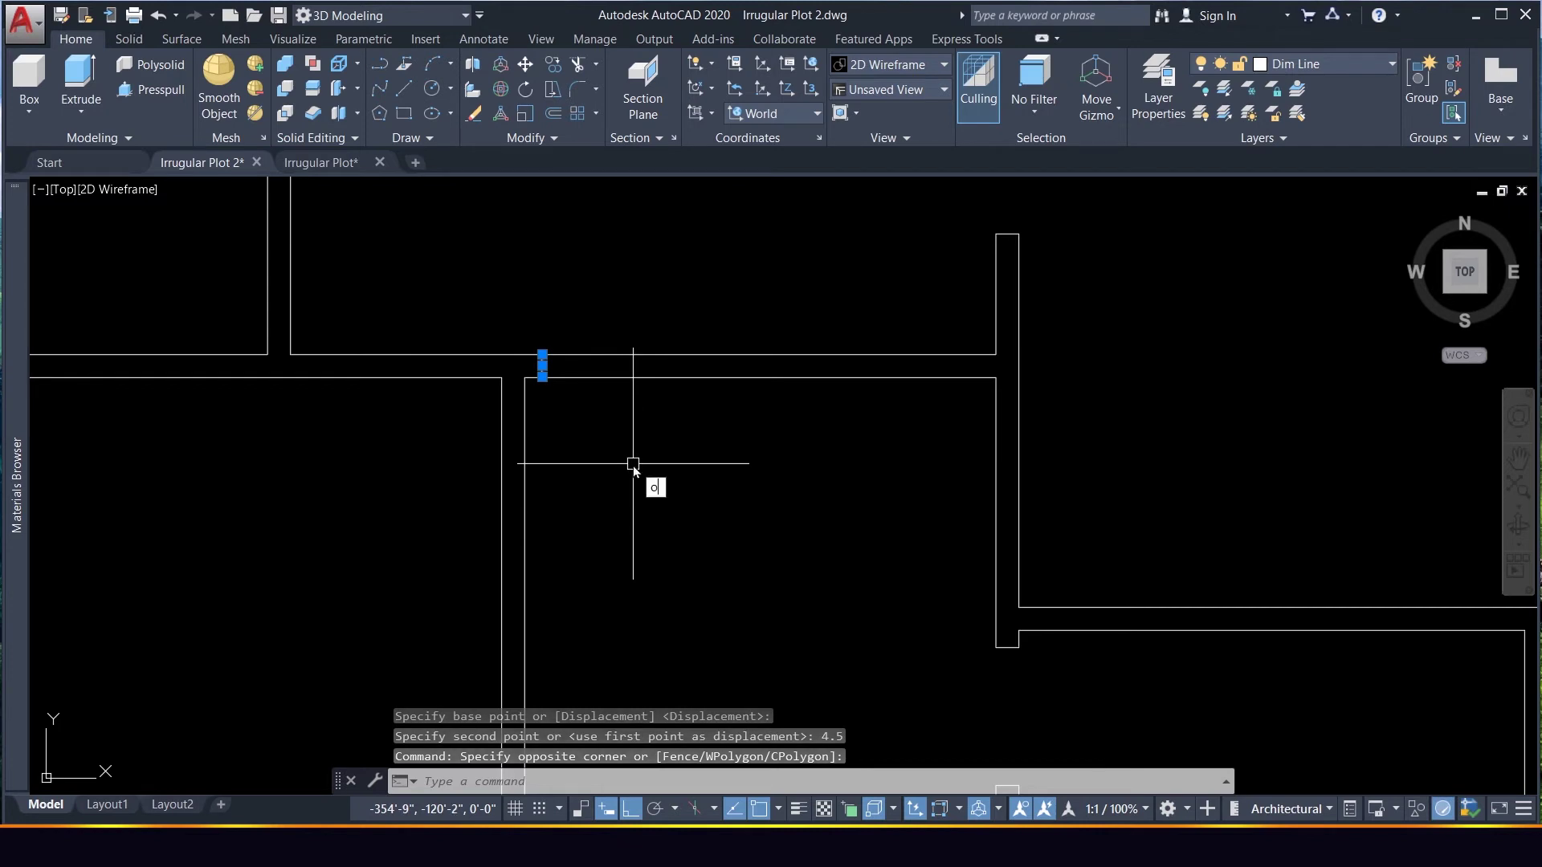
pyautogui.press('Return')
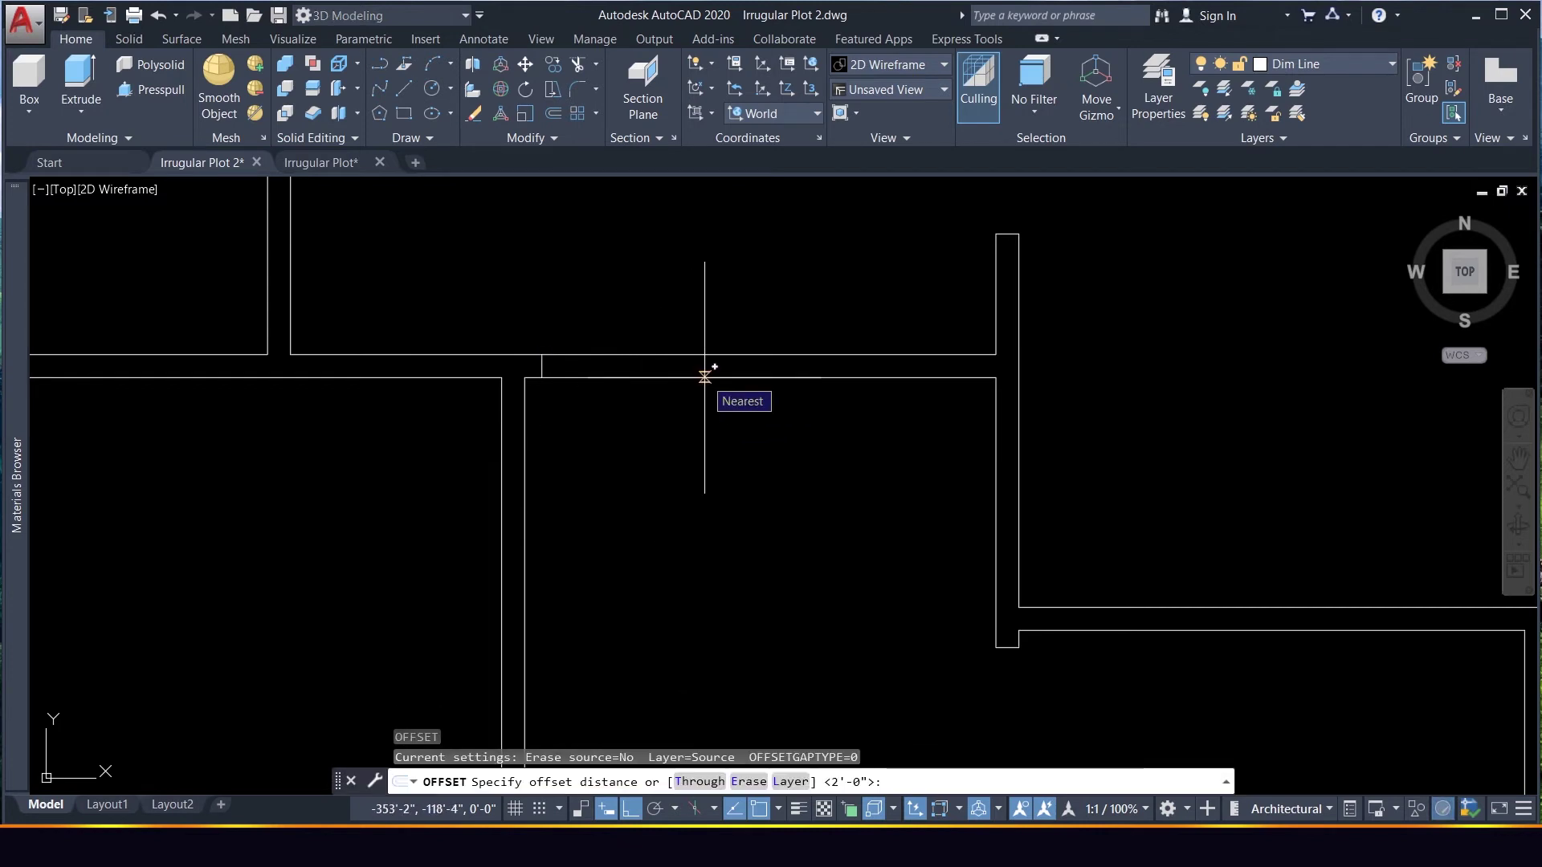
pyautogui.write('4')
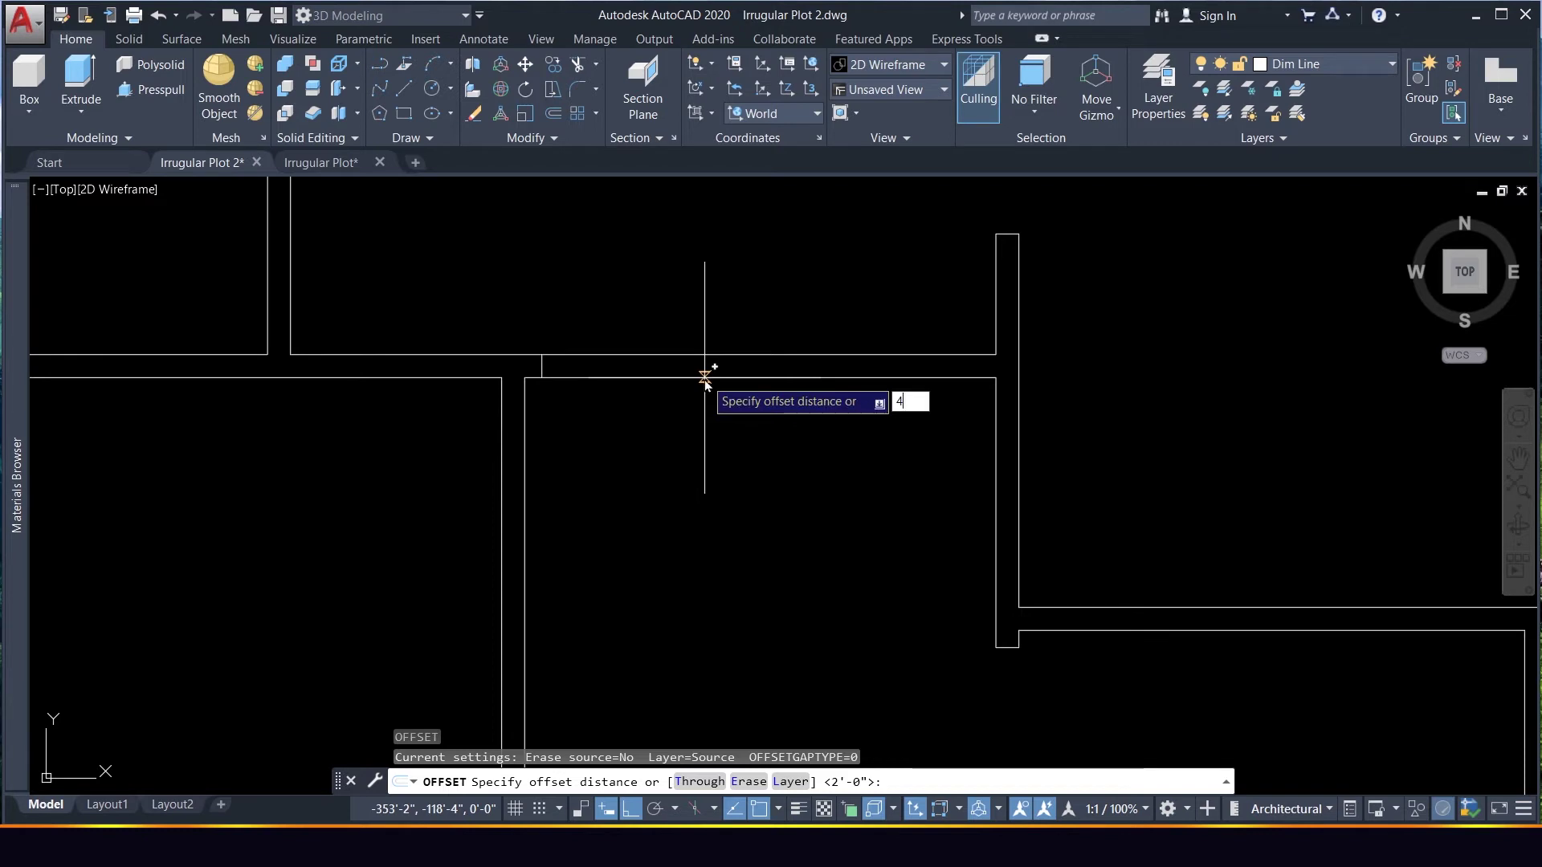
pyautogui.write("'")
pyautogui.press('Return')
pyautogui.click(705, 371)
pyautogui.click(674, 377)
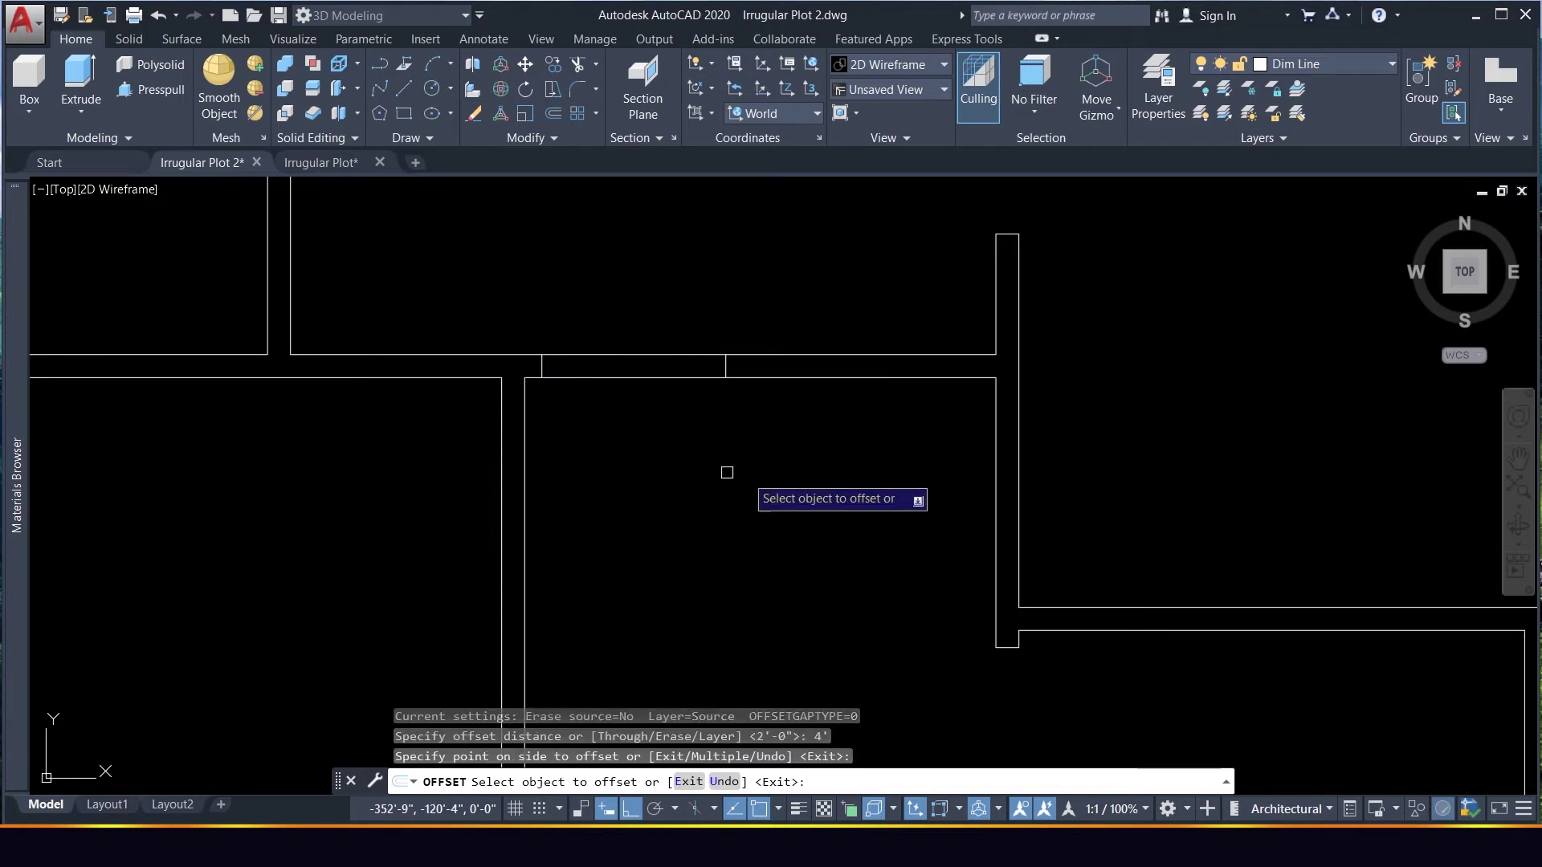
pyautogui.press('Escape')
# Offset the right-hand short line across the central horizontal wall by 24 inches
pyautogui.click(706, 325)
pyautogui.click(771, 433)
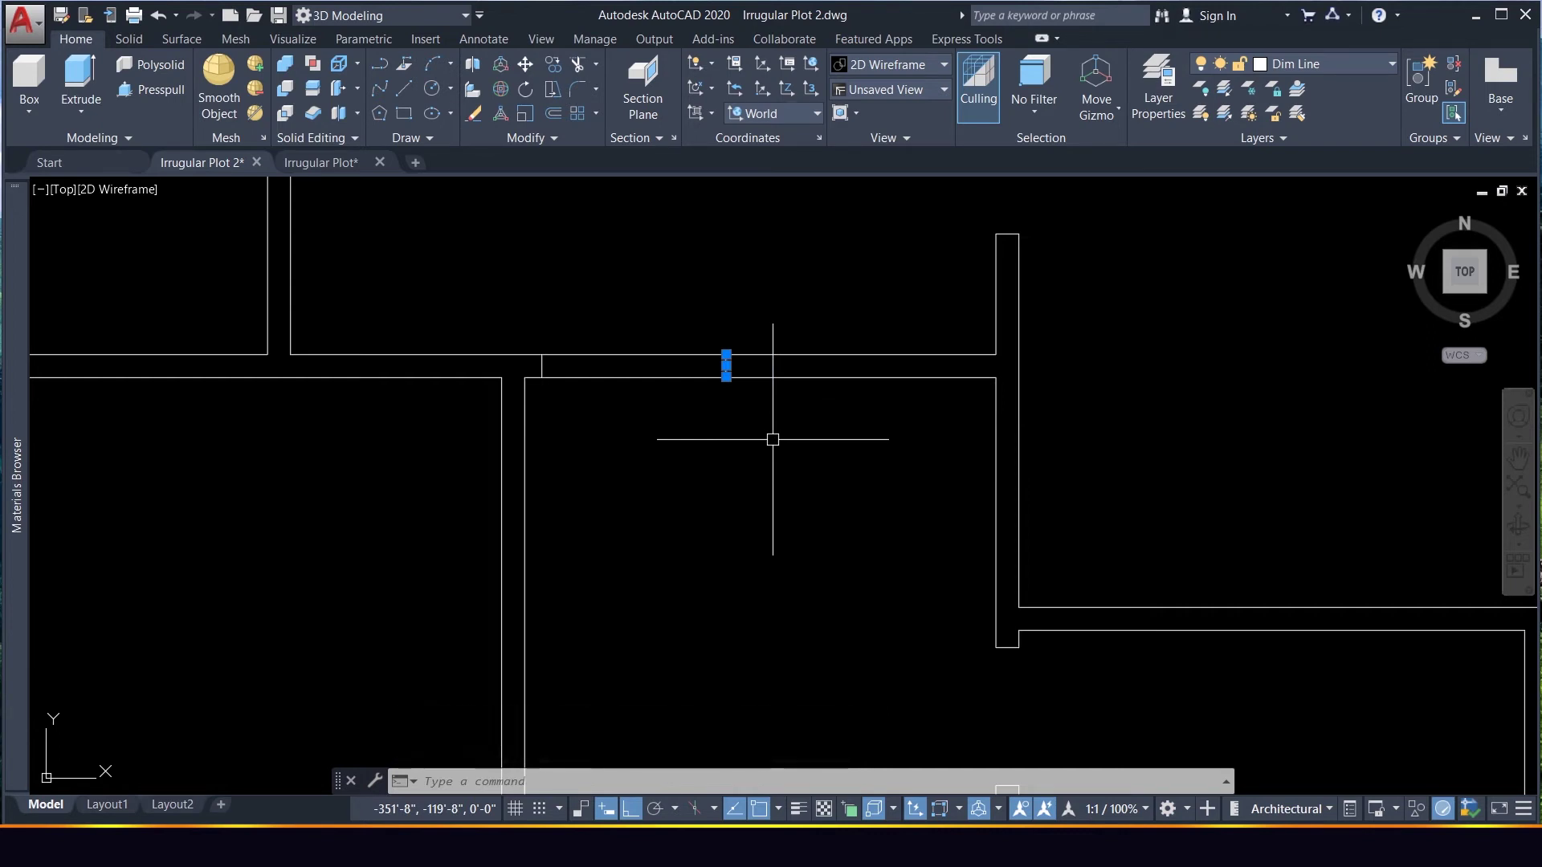
pyautogui.press('Return')
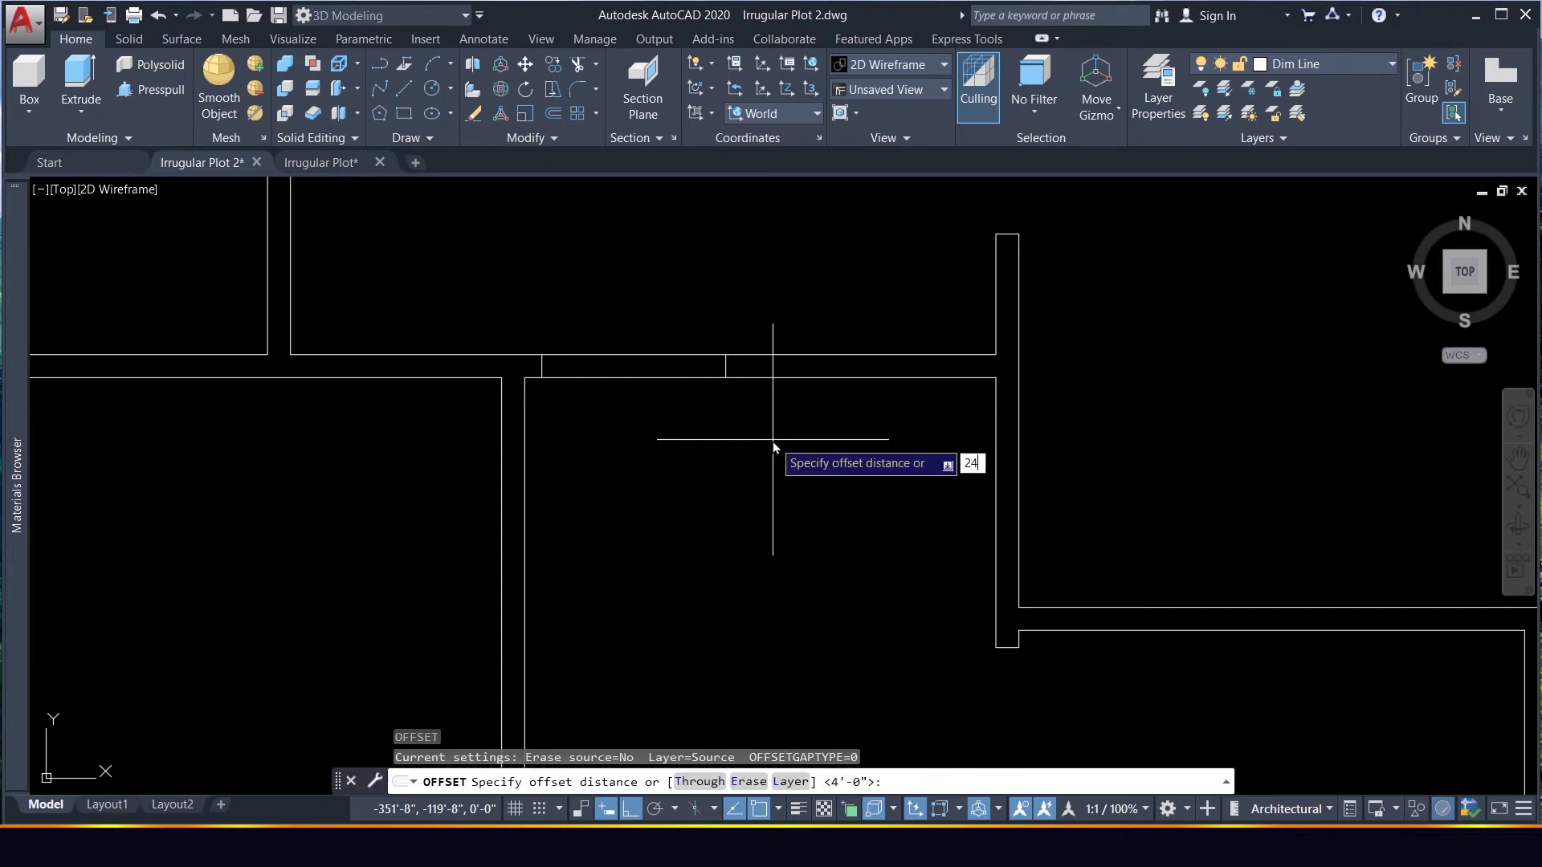
# Offset the second jamb line in the horizontal wall 24" to the right to mark another opening
pyautogui.press('Return')
pyautogui.click(771, 373)
pyautogui.click(931, 491)
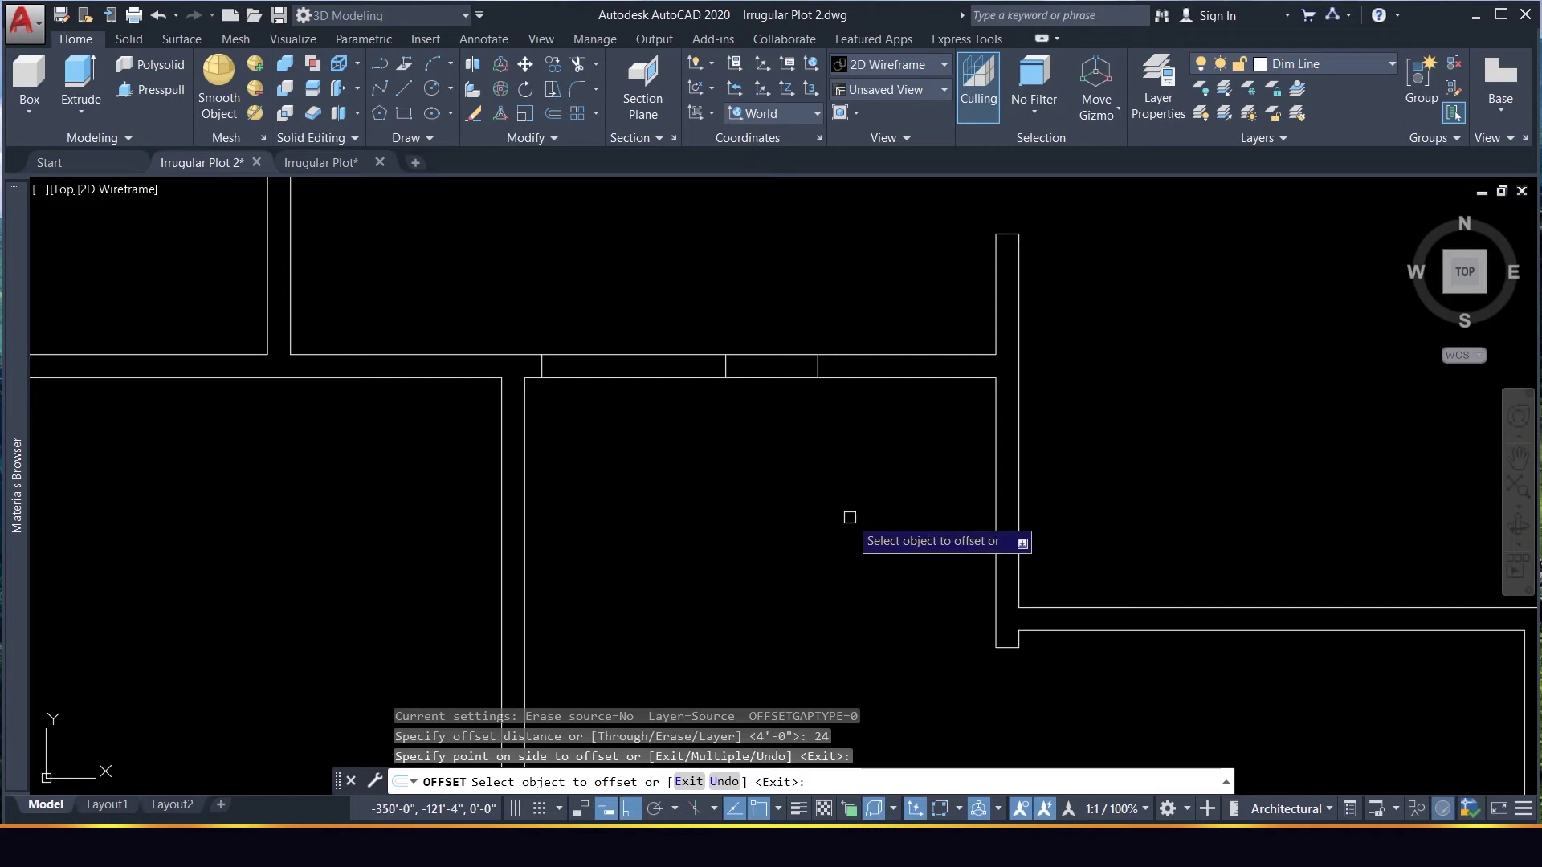
pyautogui.scroll(-2, 783, 506)
pyautogui.scroll(4, 759, 382)
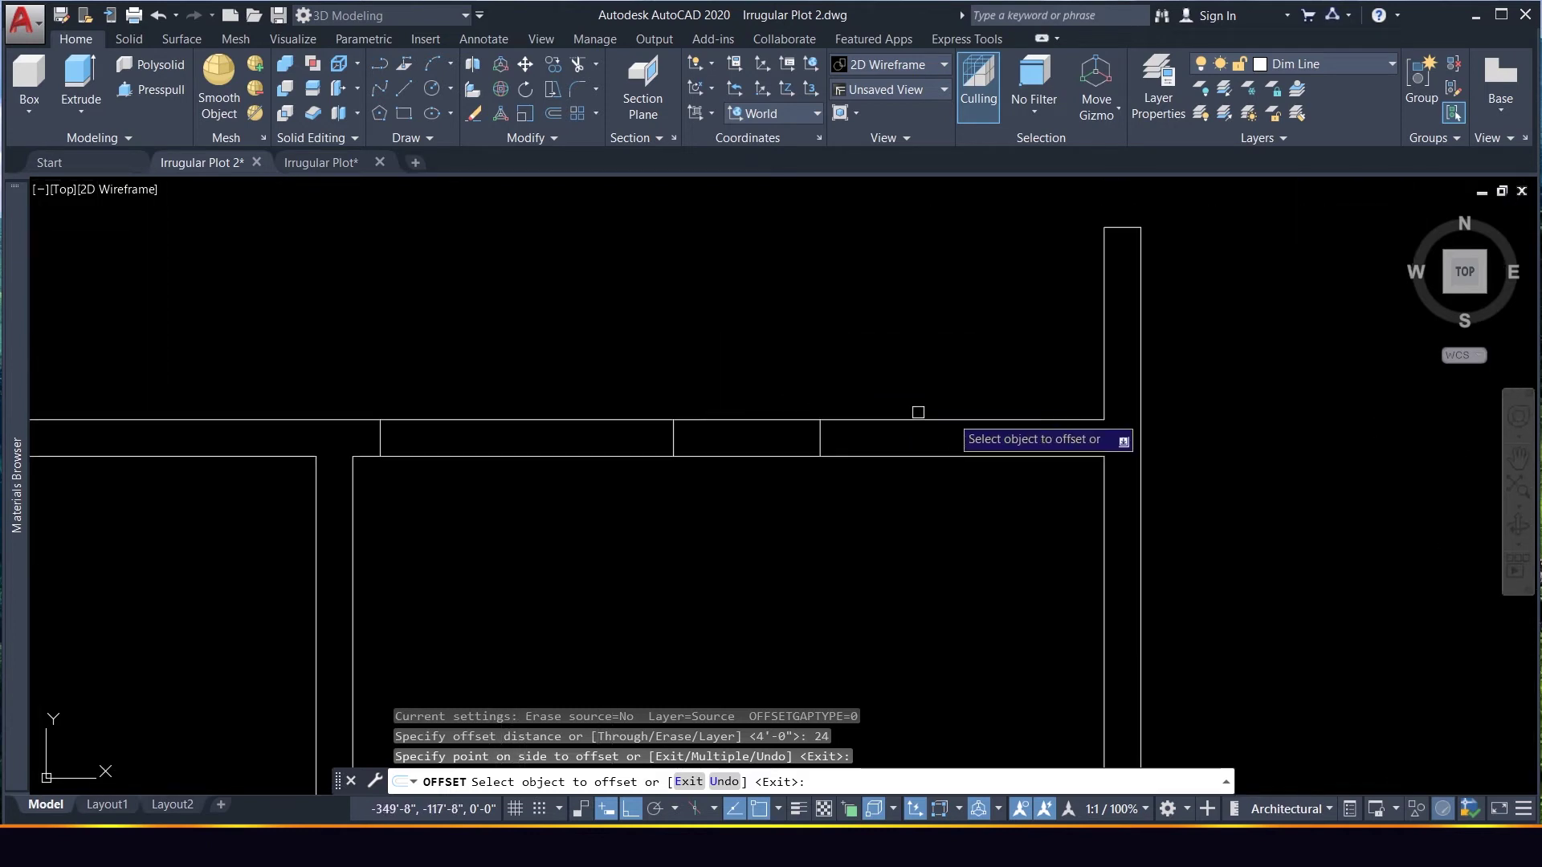
pyautogui.scroll(-2, 697, 490)
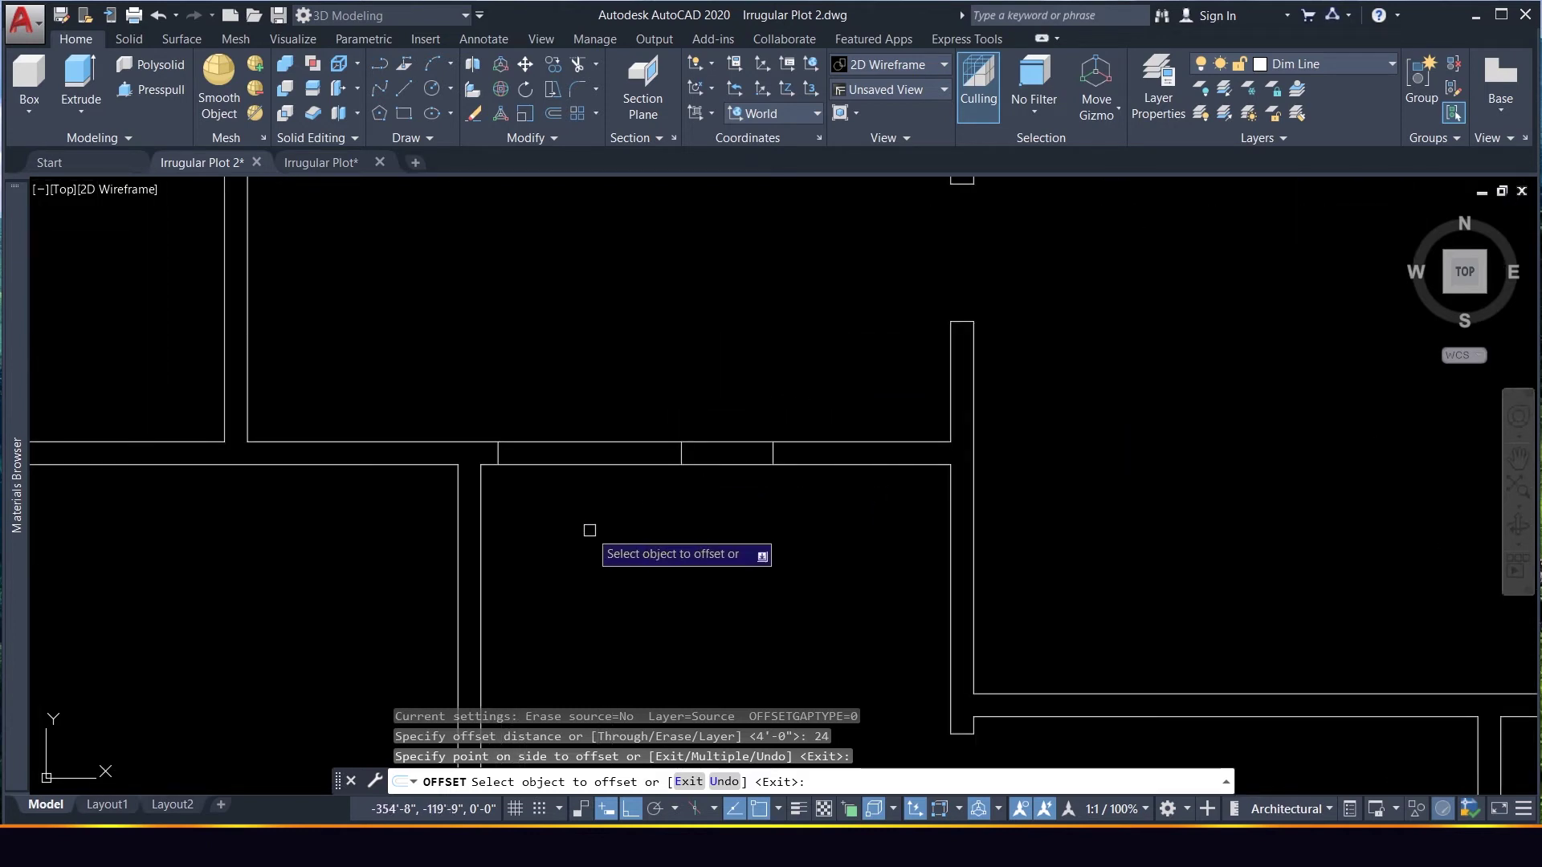
pyautogui.press('Escape')
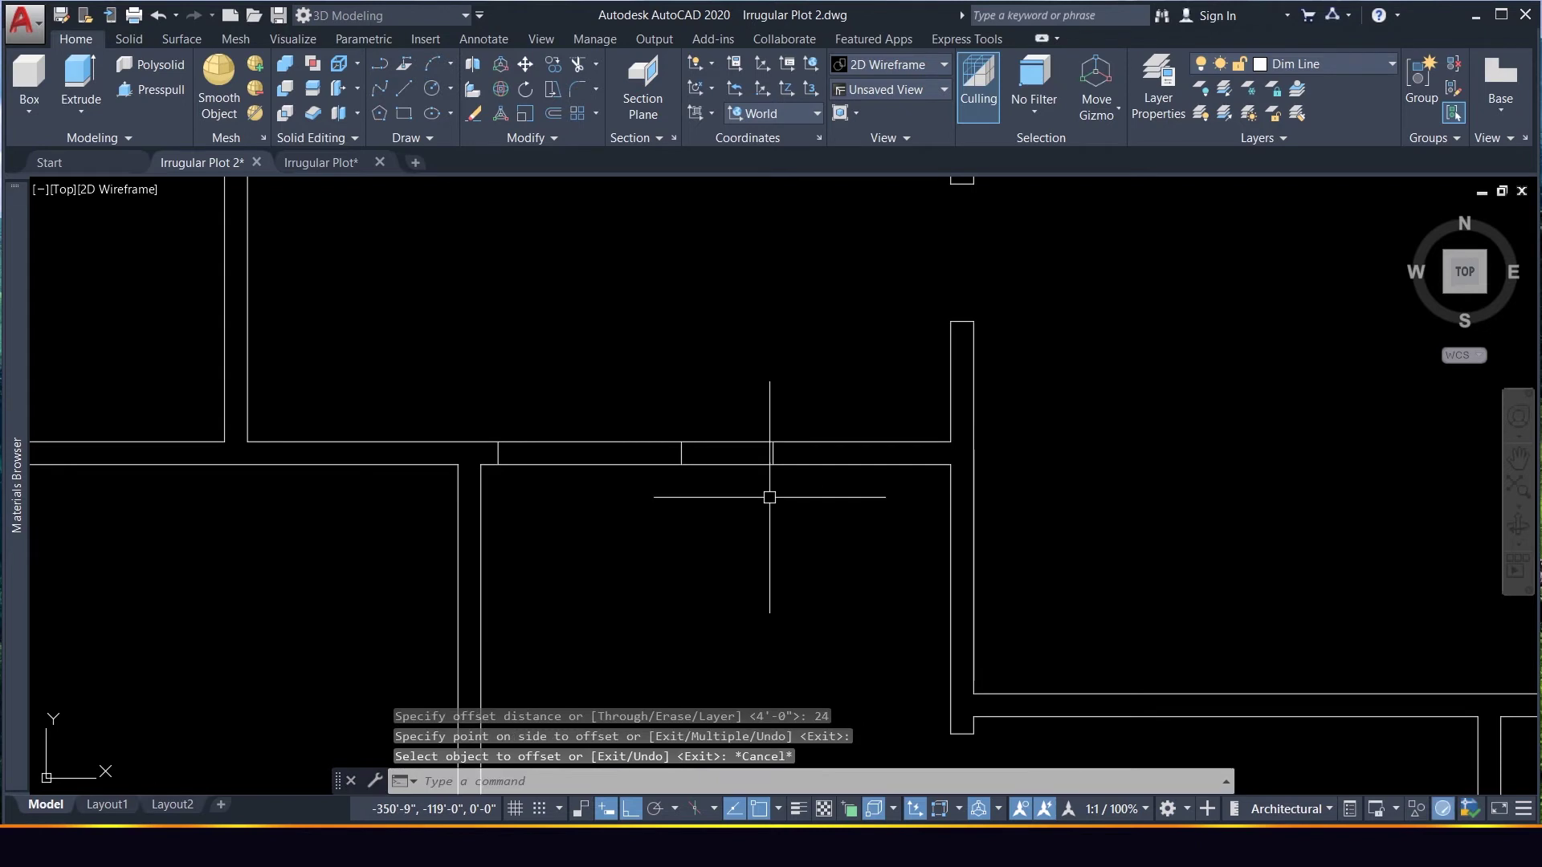
# Offset the middle jamb line 4.5" to the right to form a small pier between the two openings
pyautogui.click(760, 411)
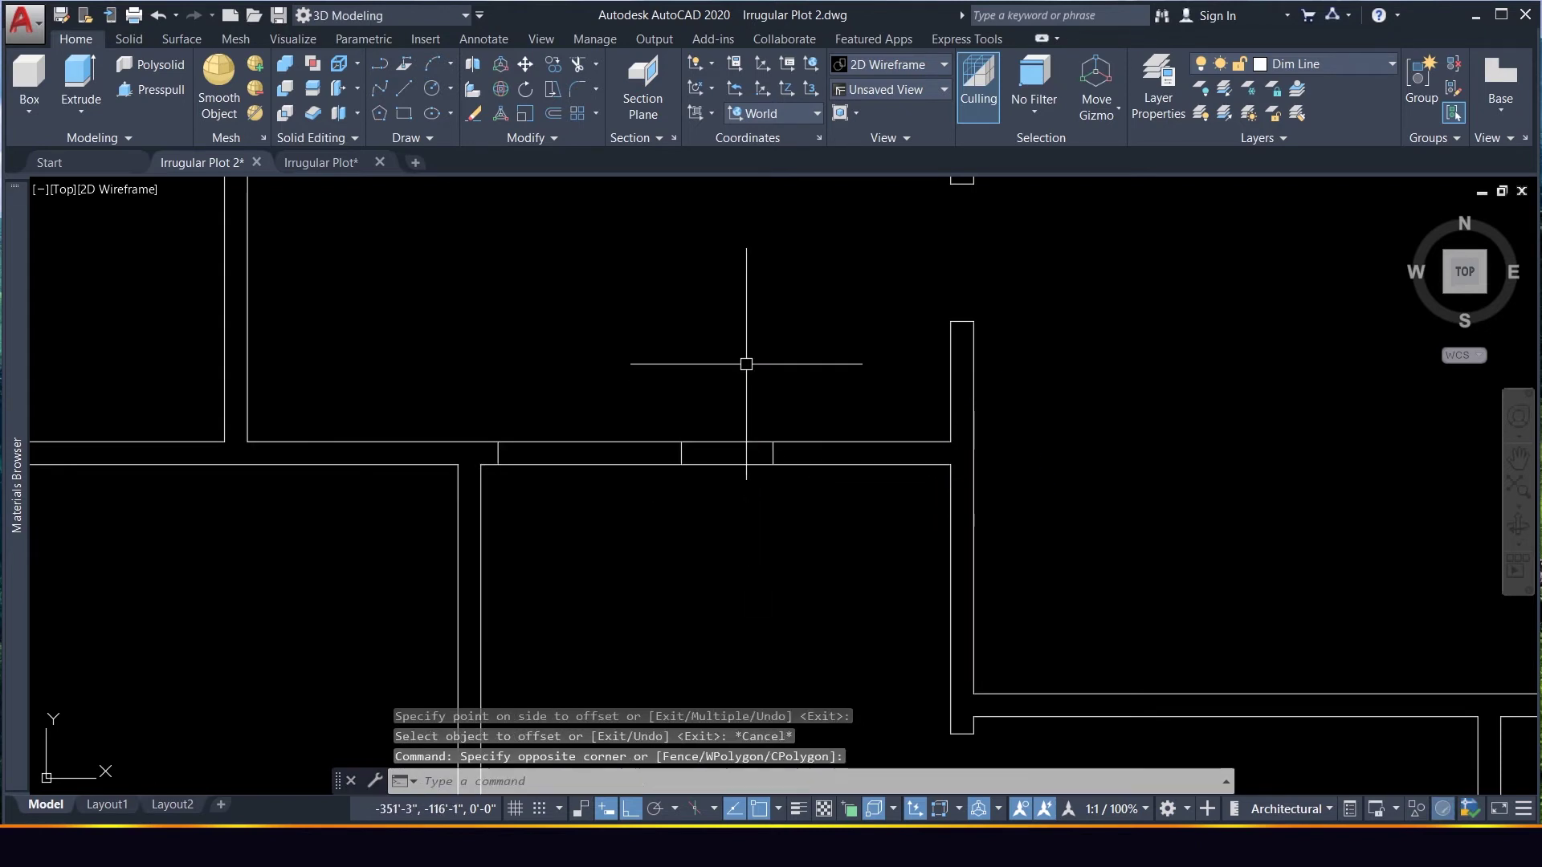
pyautogui.click(667, 413)
pyautogui.click(737, 522)
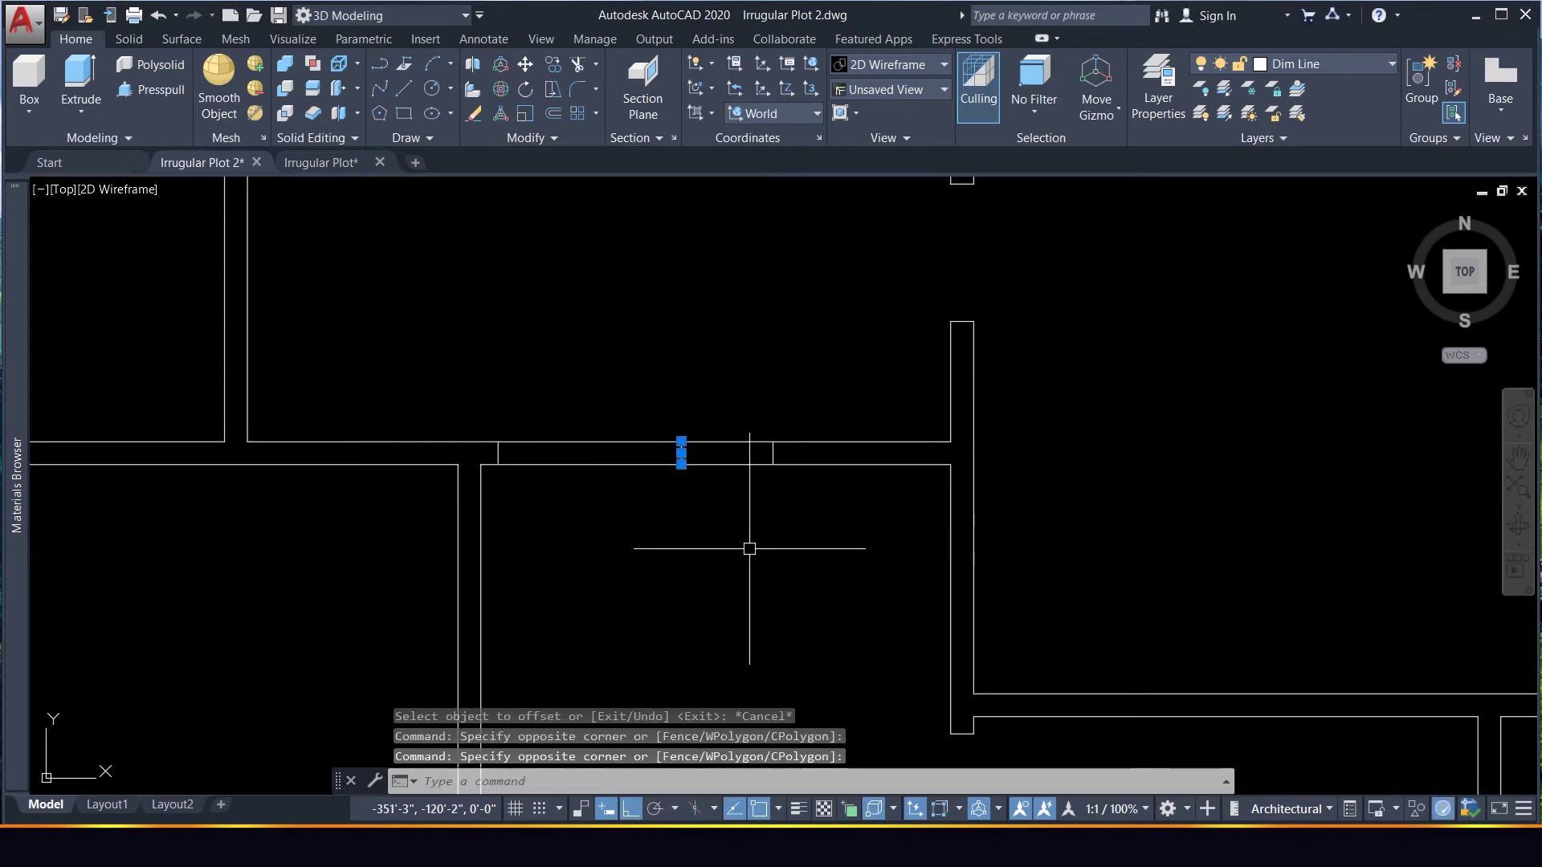
pyautogui.write('o')
pyautogui.press('Return')
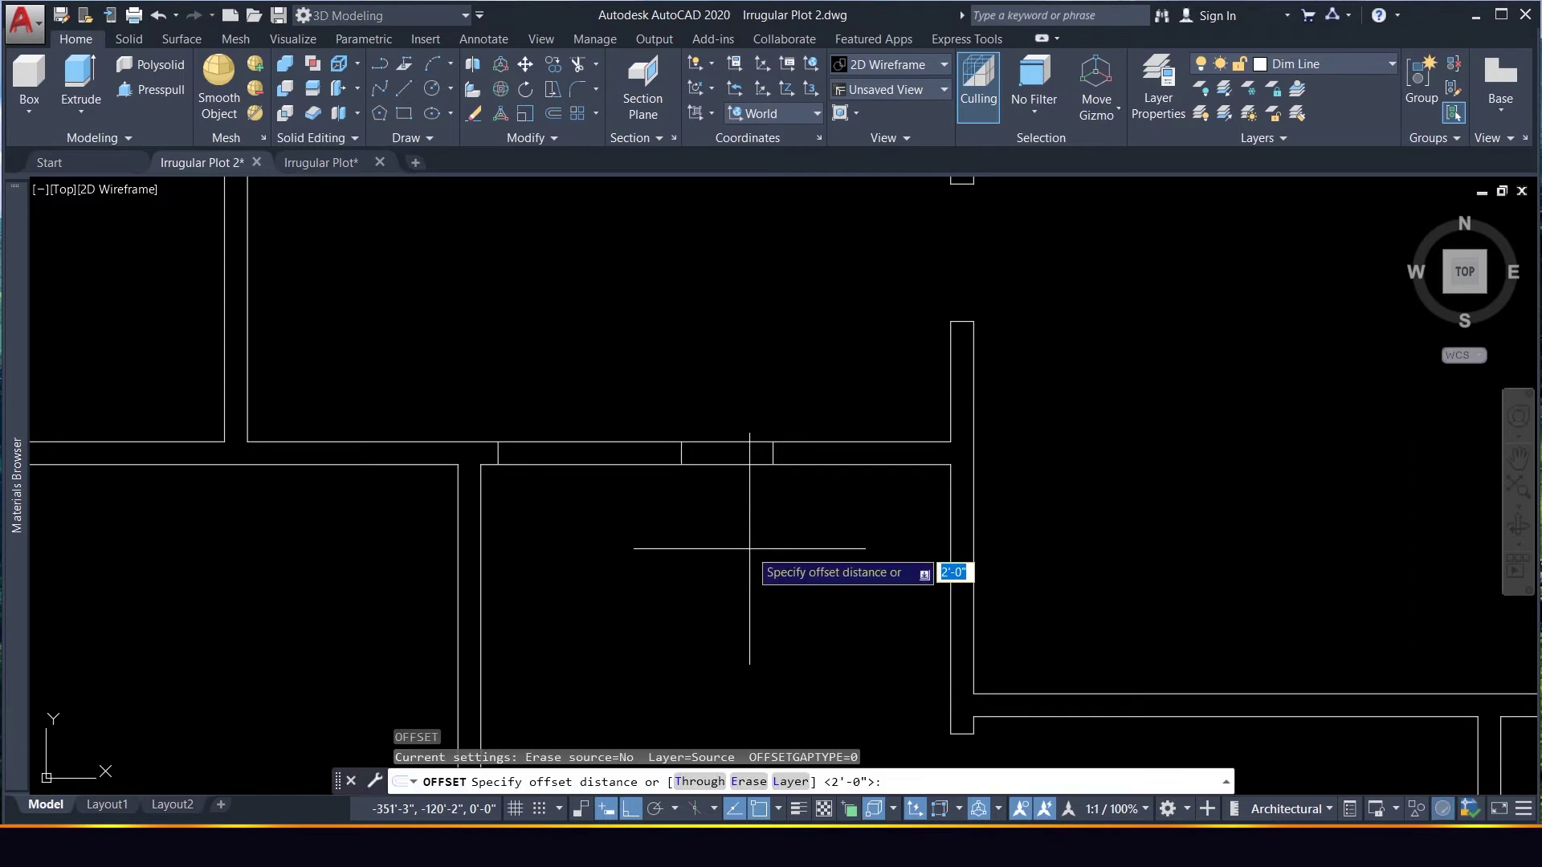
pyautogui.press('Return')
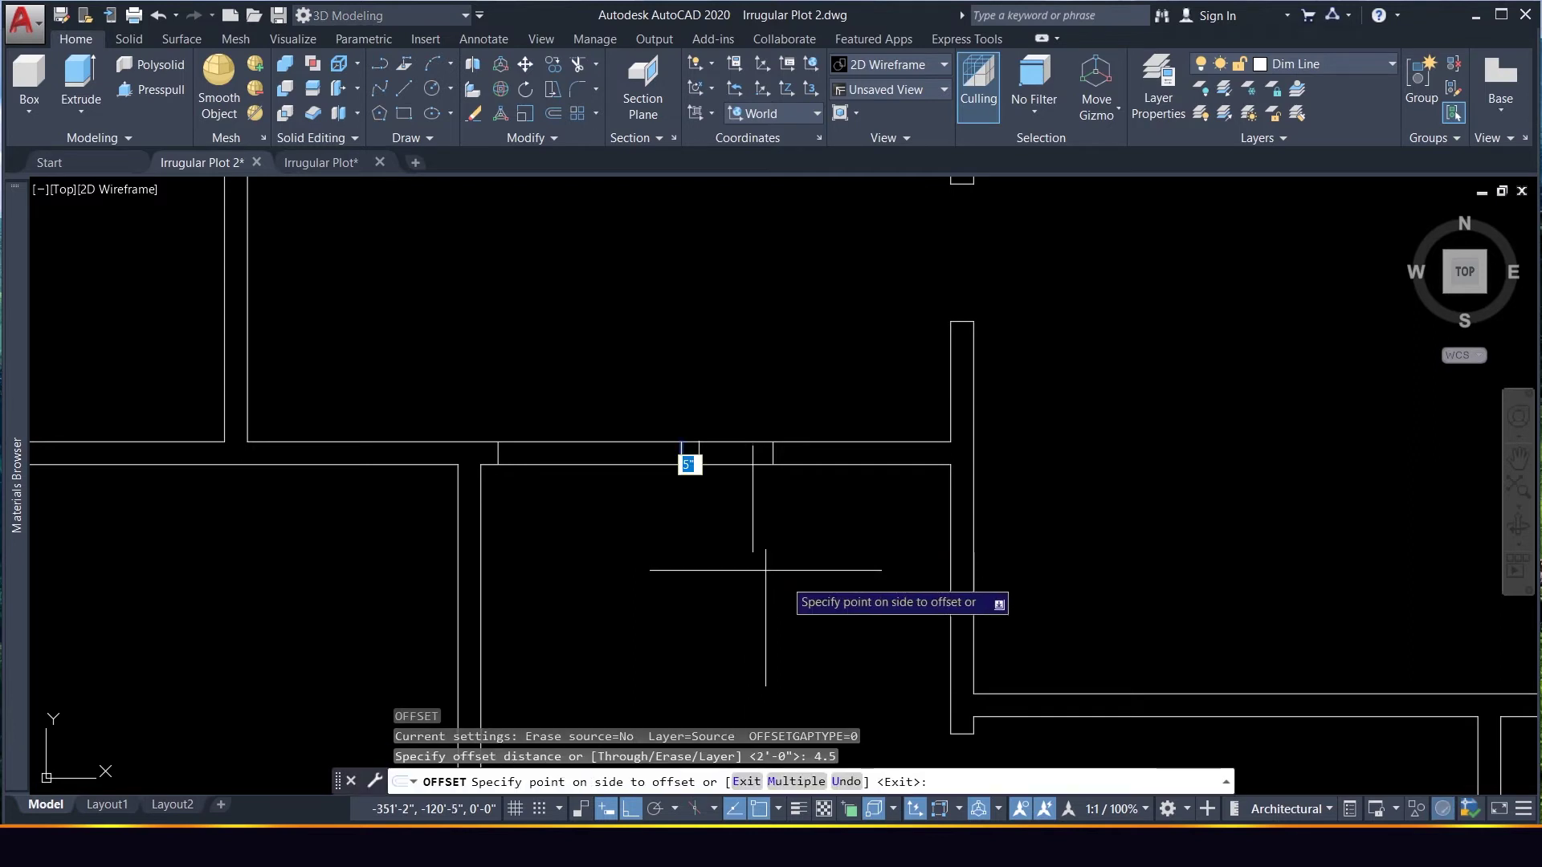
pyautogui.click(771, 572)
pyautogui.press('Escape')
# Move the rightmost jamb line of the horizontal wall 4.5" to the right
pyautogui.click(740, 393)
pyautogui.click(811, 522)
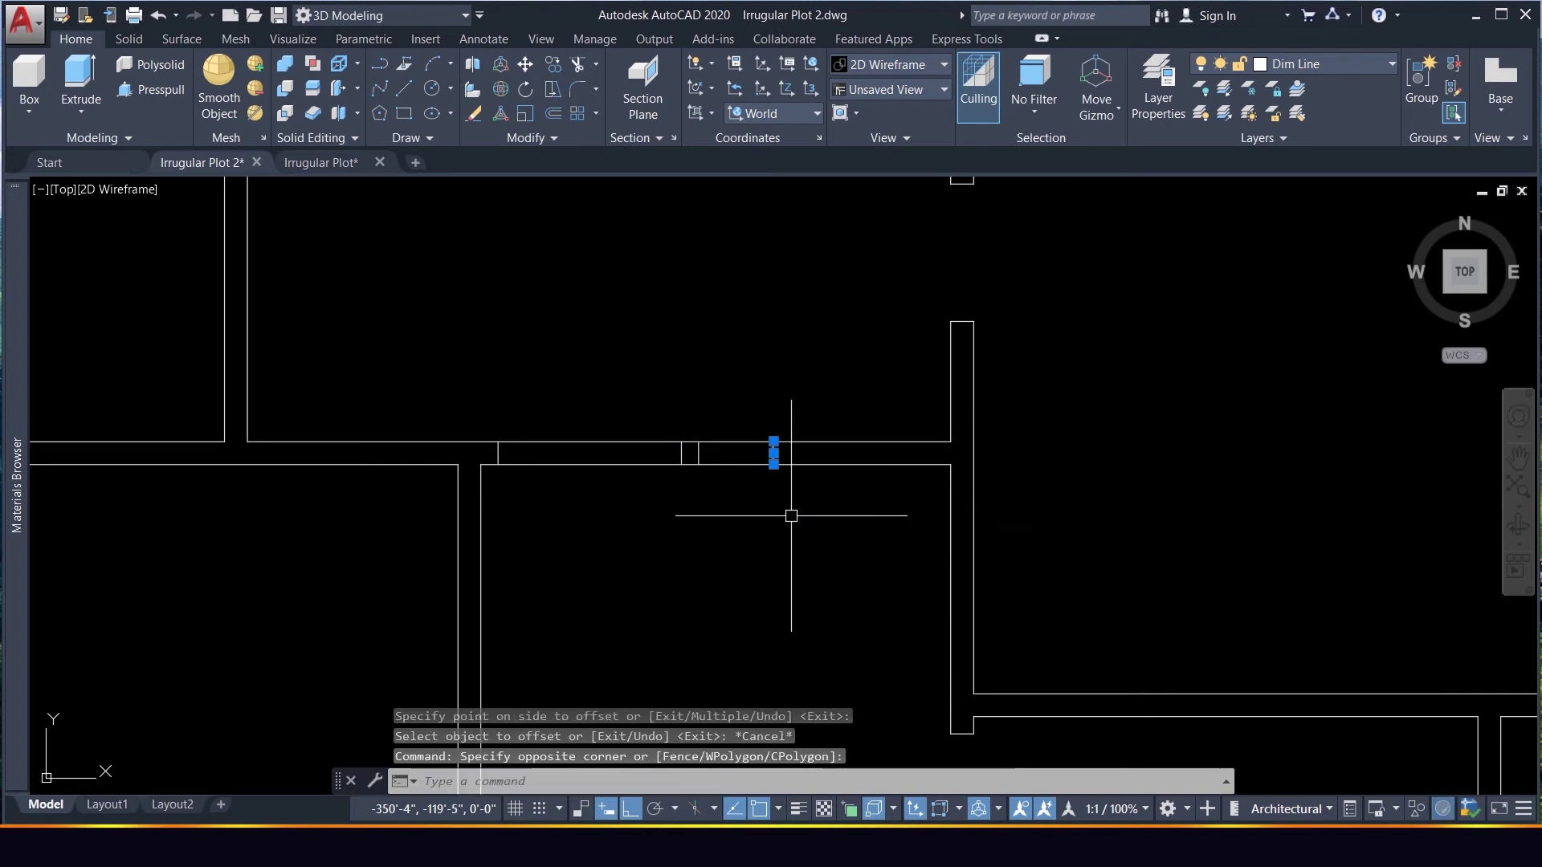
pyautogui.write('m')
pyautogui.press('Return')
pyautogui.click(752, 585)
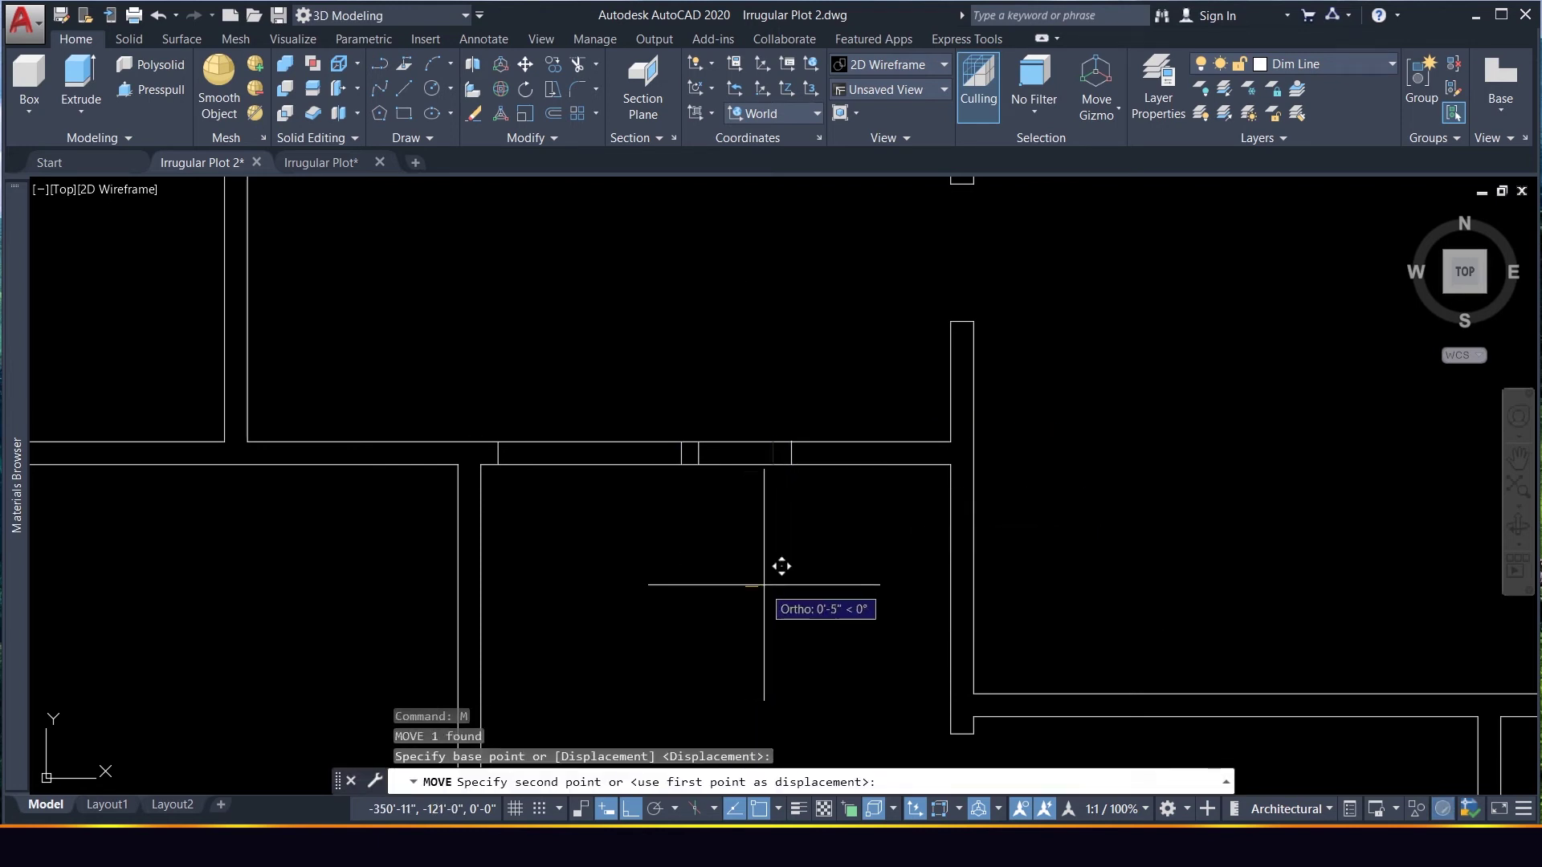
pyautogui.write('4.5')
pyautogui.press('Return')
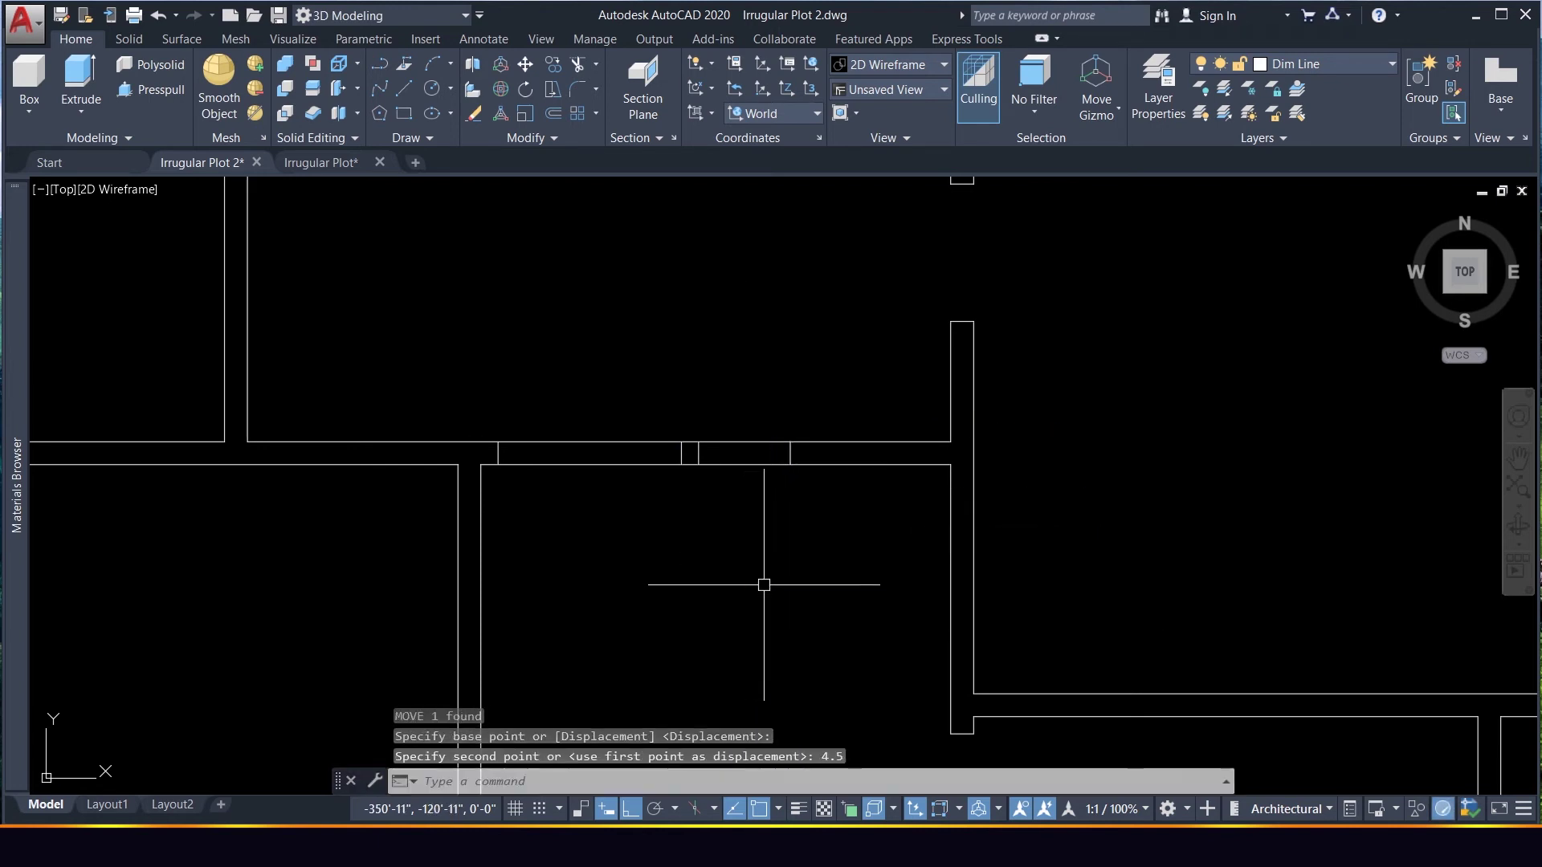
pyautogui.click(785, 424)
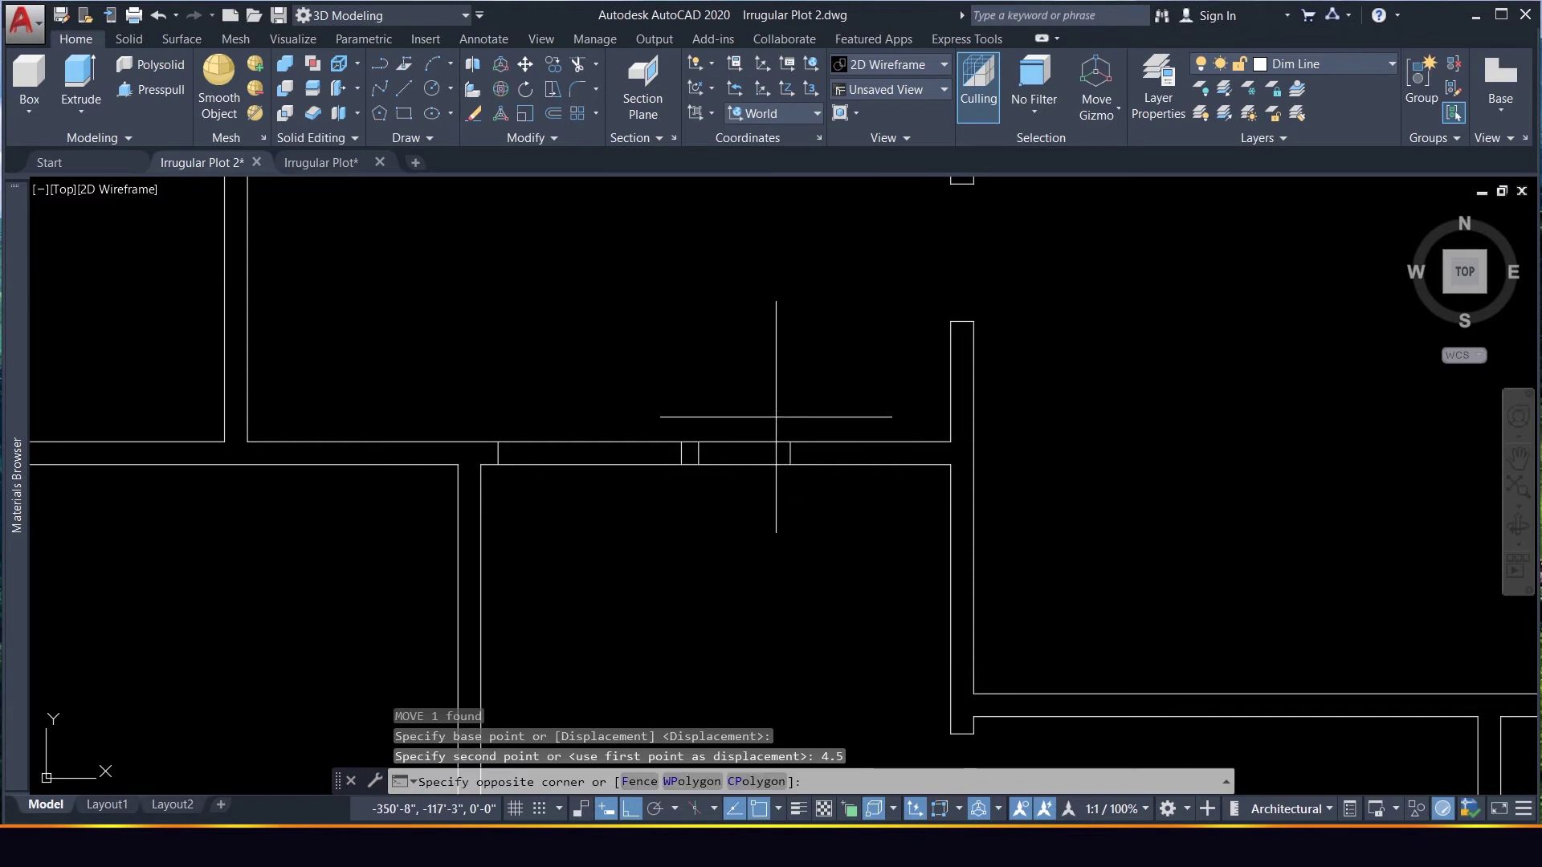
pyautogui.click(829, 534)
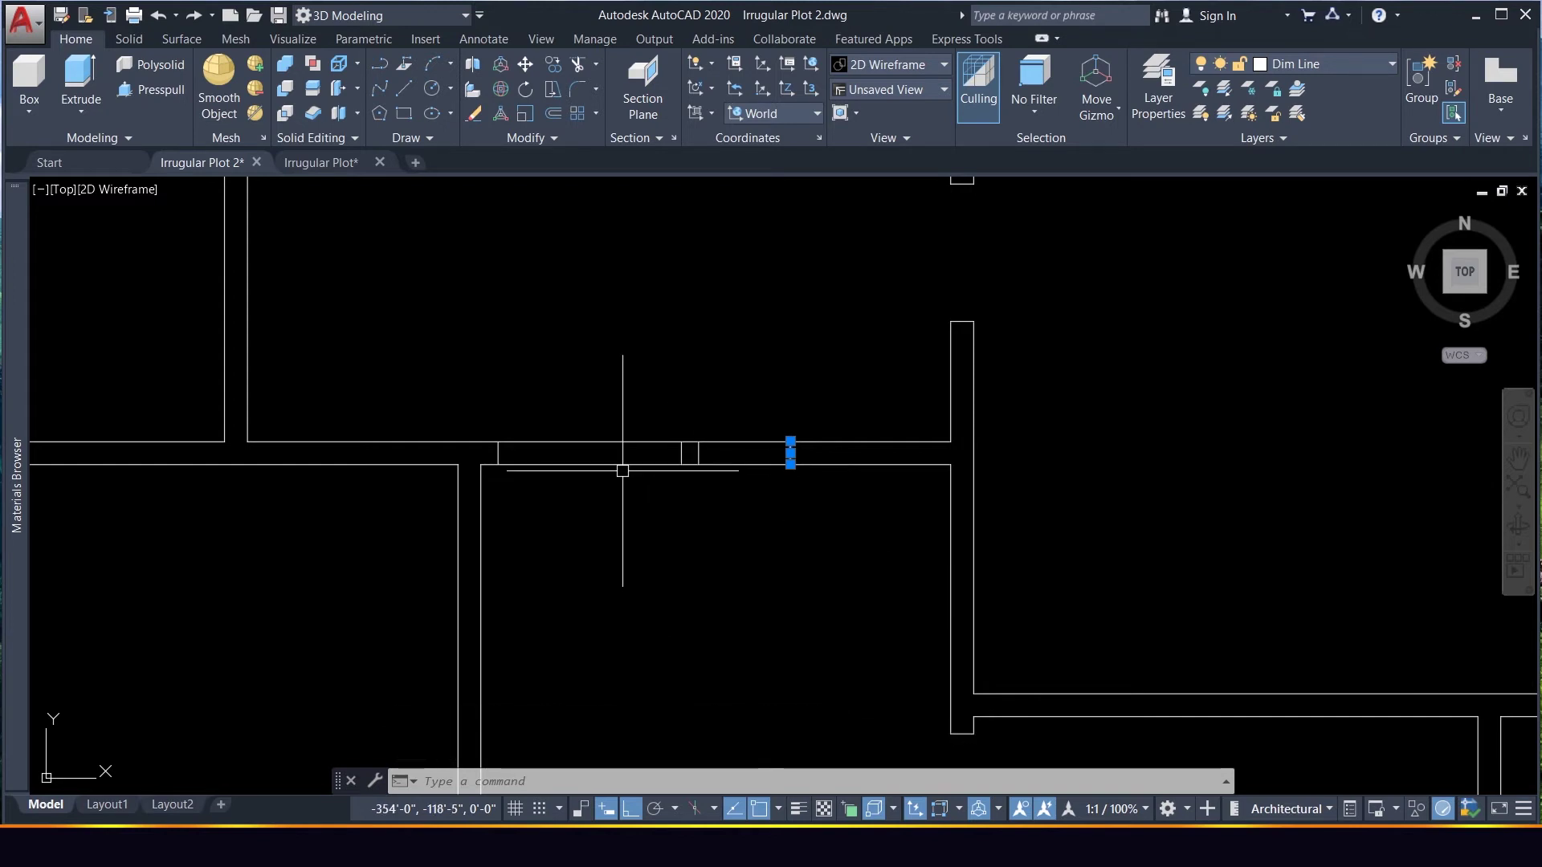
pyautogui.press('Escape')
# Trim the wall lines between the jambs to cut both openings on either side of the small pier
pyautogui.press('Return')
pyautogui.press('Return')
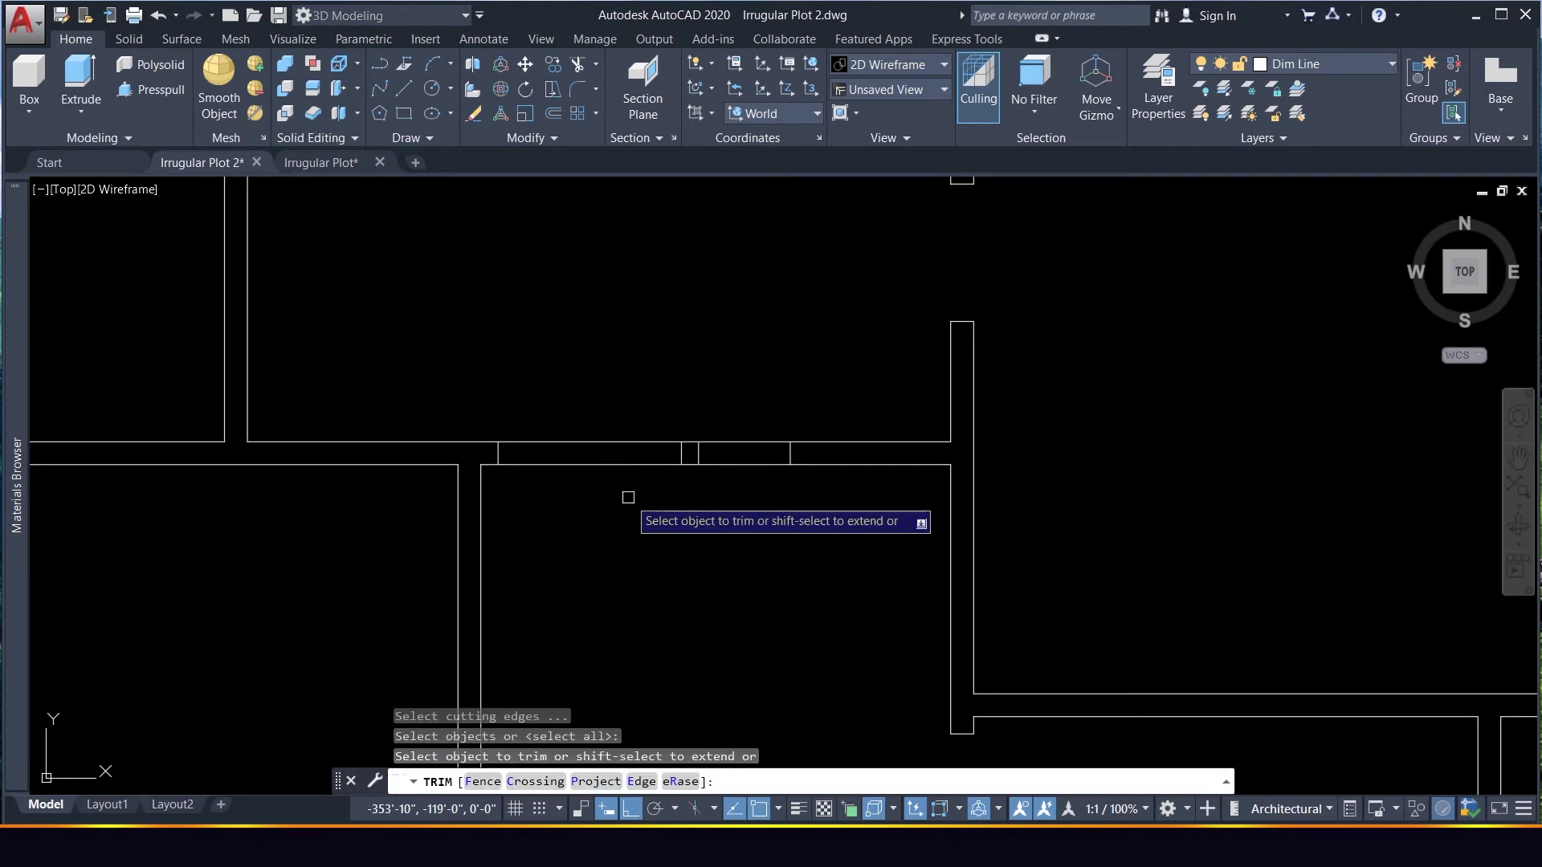
pyautogui.click(627, 496)
pyautogui.click(577, 390)
pyautogui.click(760, 499)
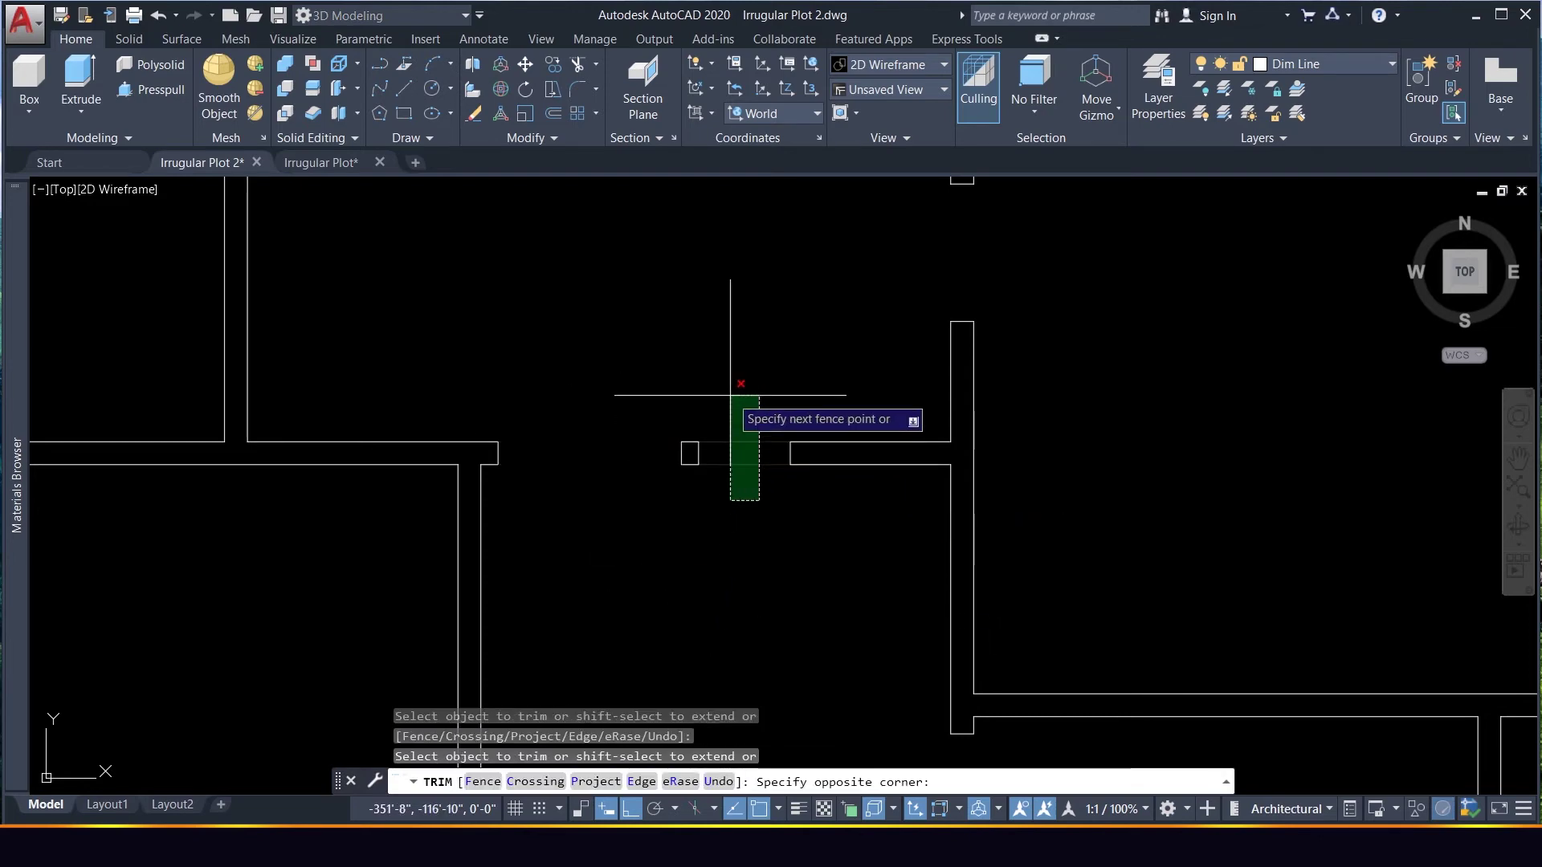
pyautogui.click(727, 430)
pyautogui.scroll(-4, 847, 501)
pyautogui.scroll(-5, 703, 502)
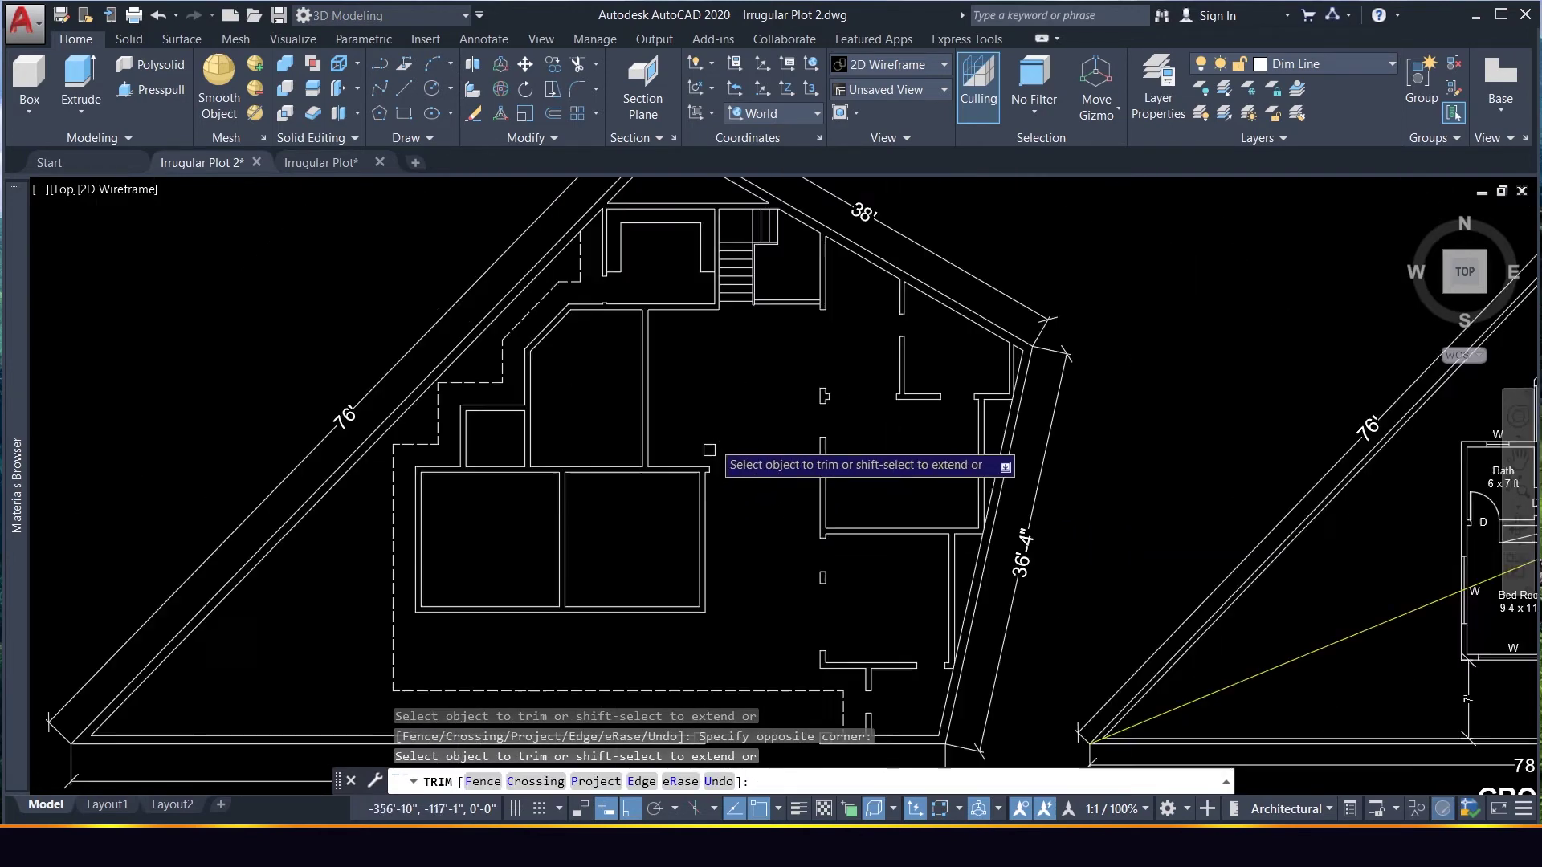
pyautogui.scroll(4, 708, 418)
pyautogui.scroll(5, 708, 344)
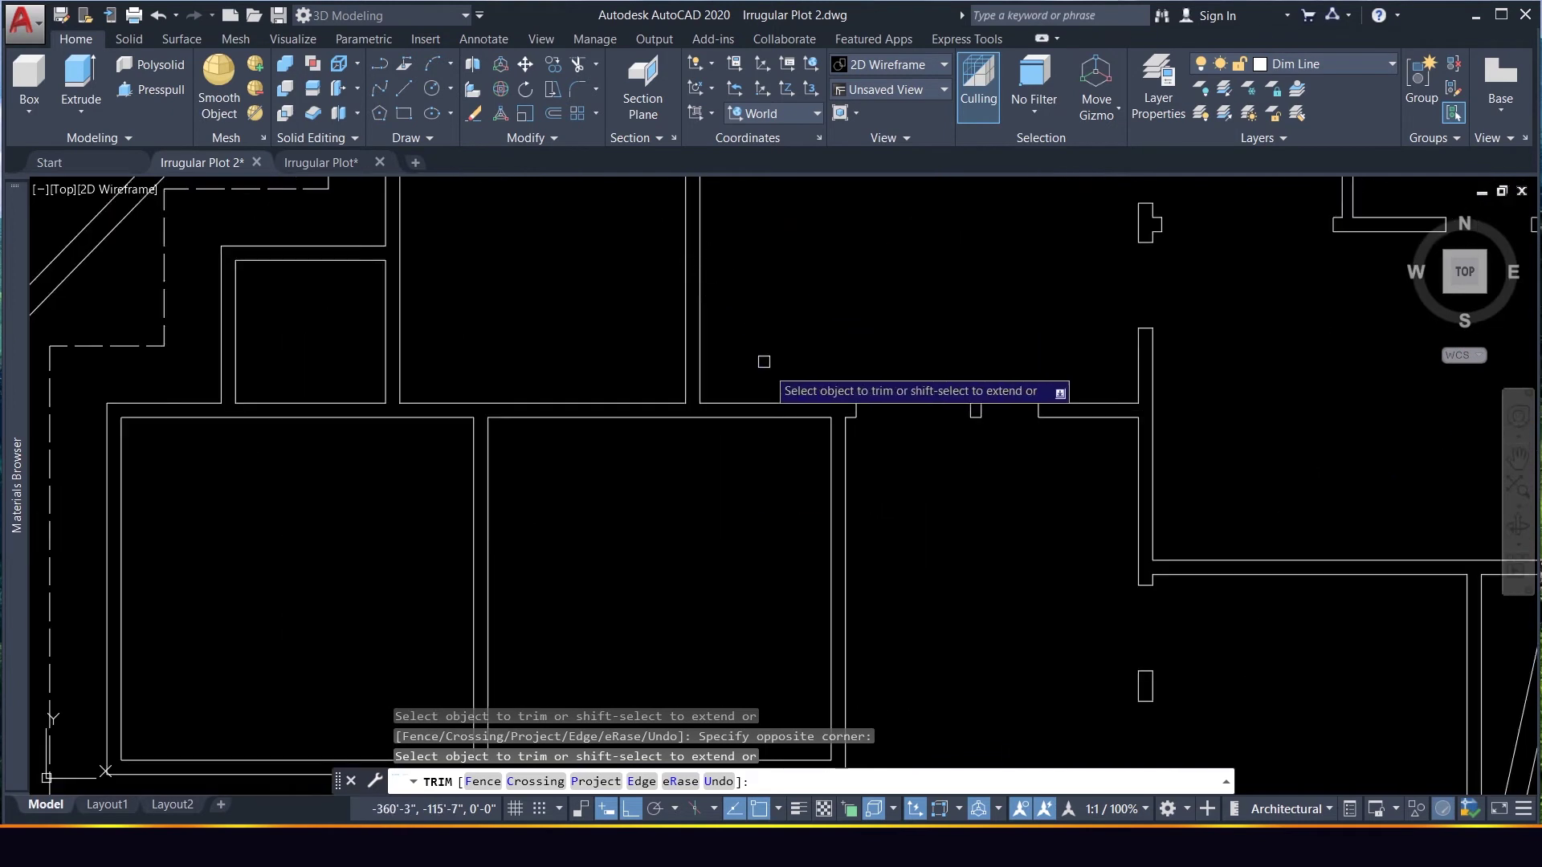
pyautogui.press('Escape')
# Measure the horizontal wall segment from the vertical wall's corner toward the right bedroom's inner corner
pyautogui.write('dist')
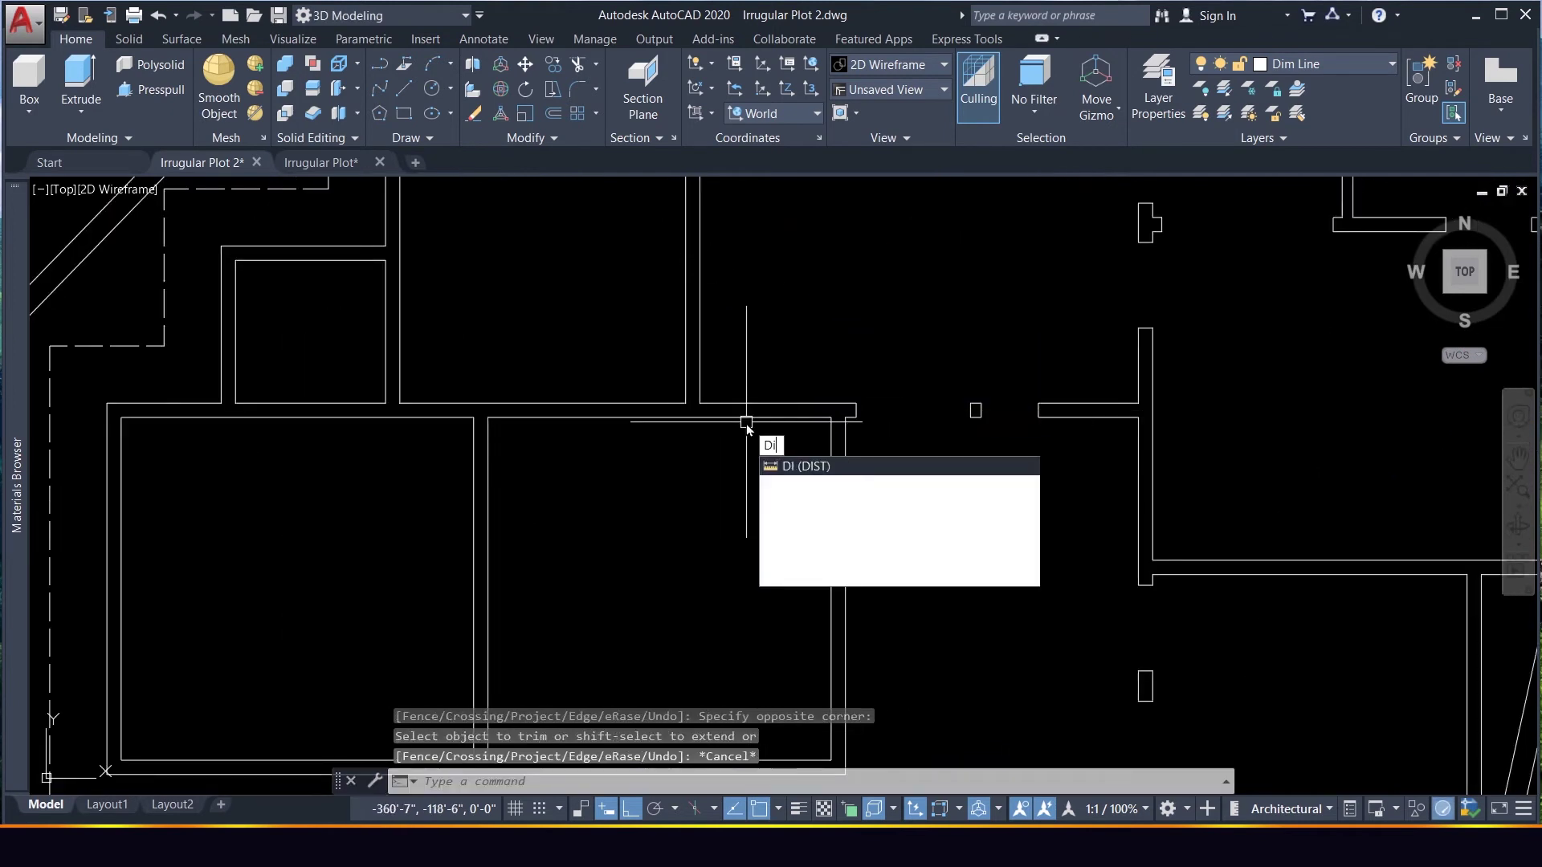
pyautogui.press('Return')
pyautogui.click(698, 404)
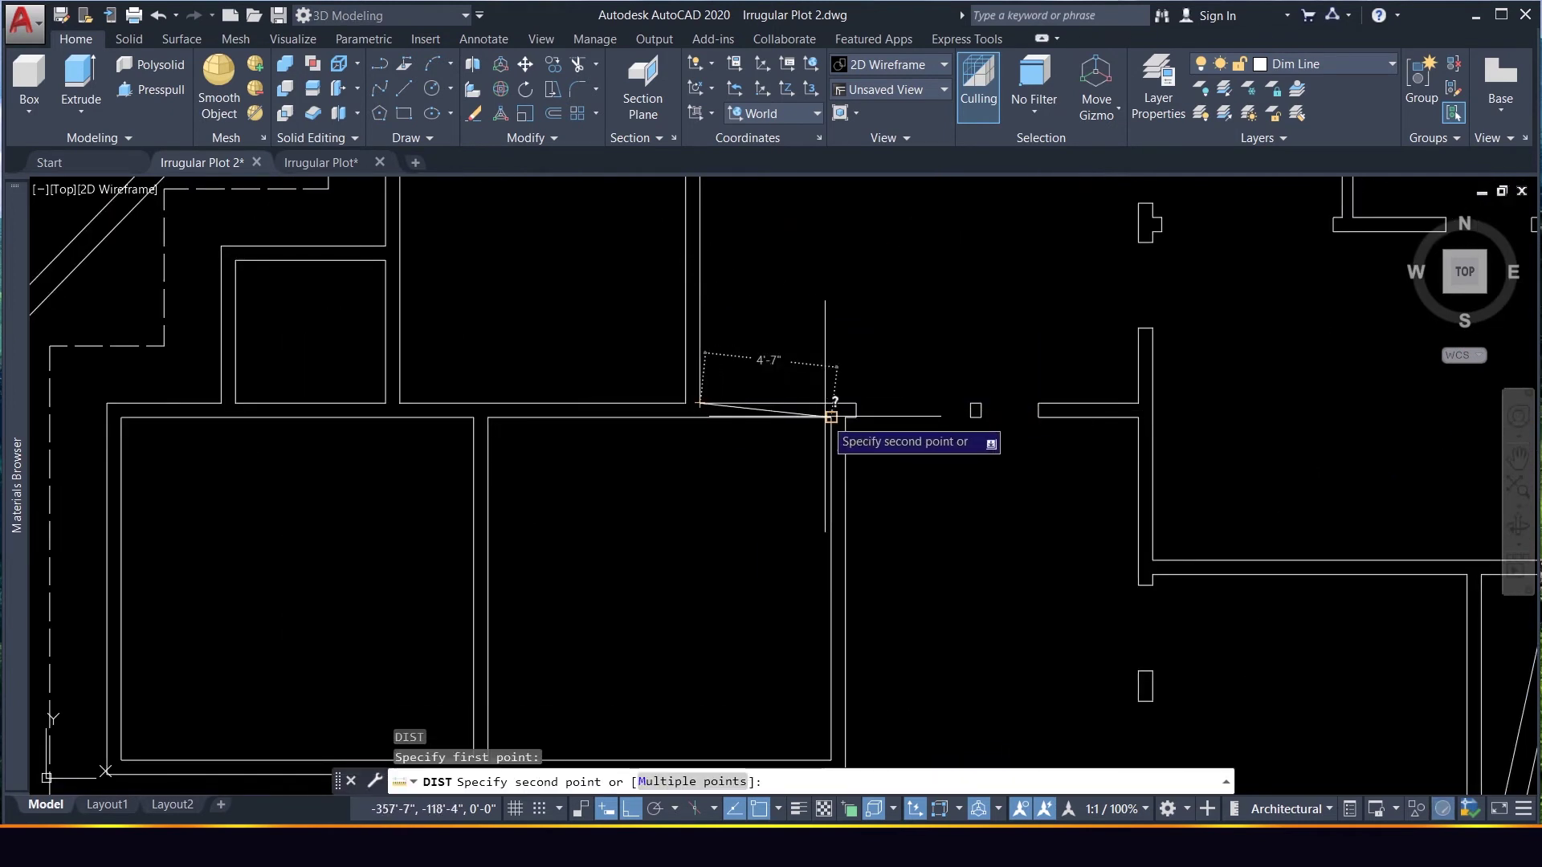
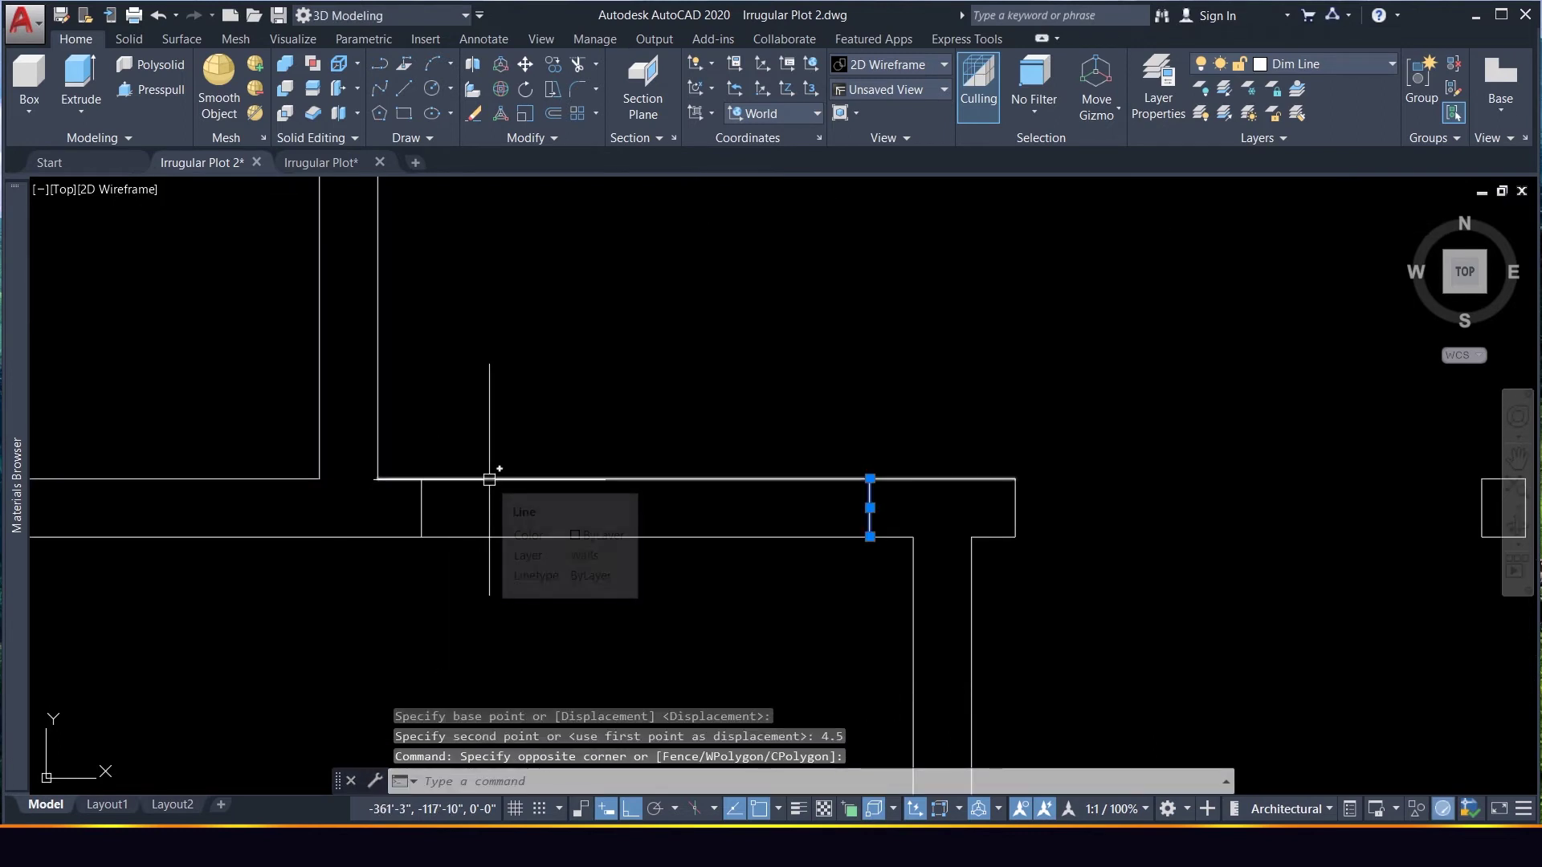
# Offset the jamb line near the right bedroom's corner 36" to the left to mark the door width
pyautogui.write('o')
pyautogui.press('Return')
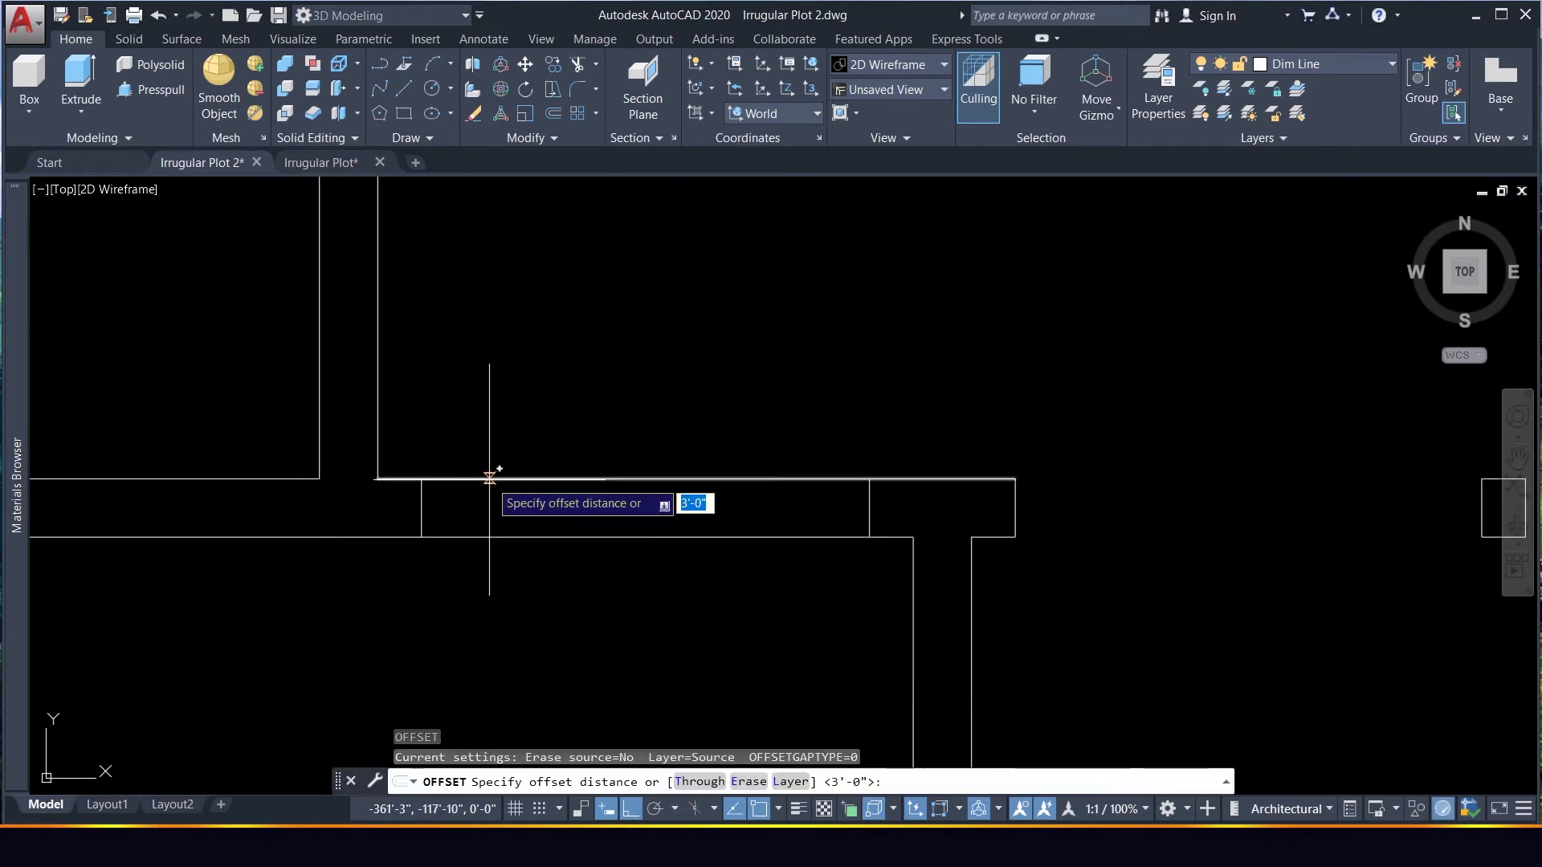
pyautogui.write('36')
pyautogui.press('Return')
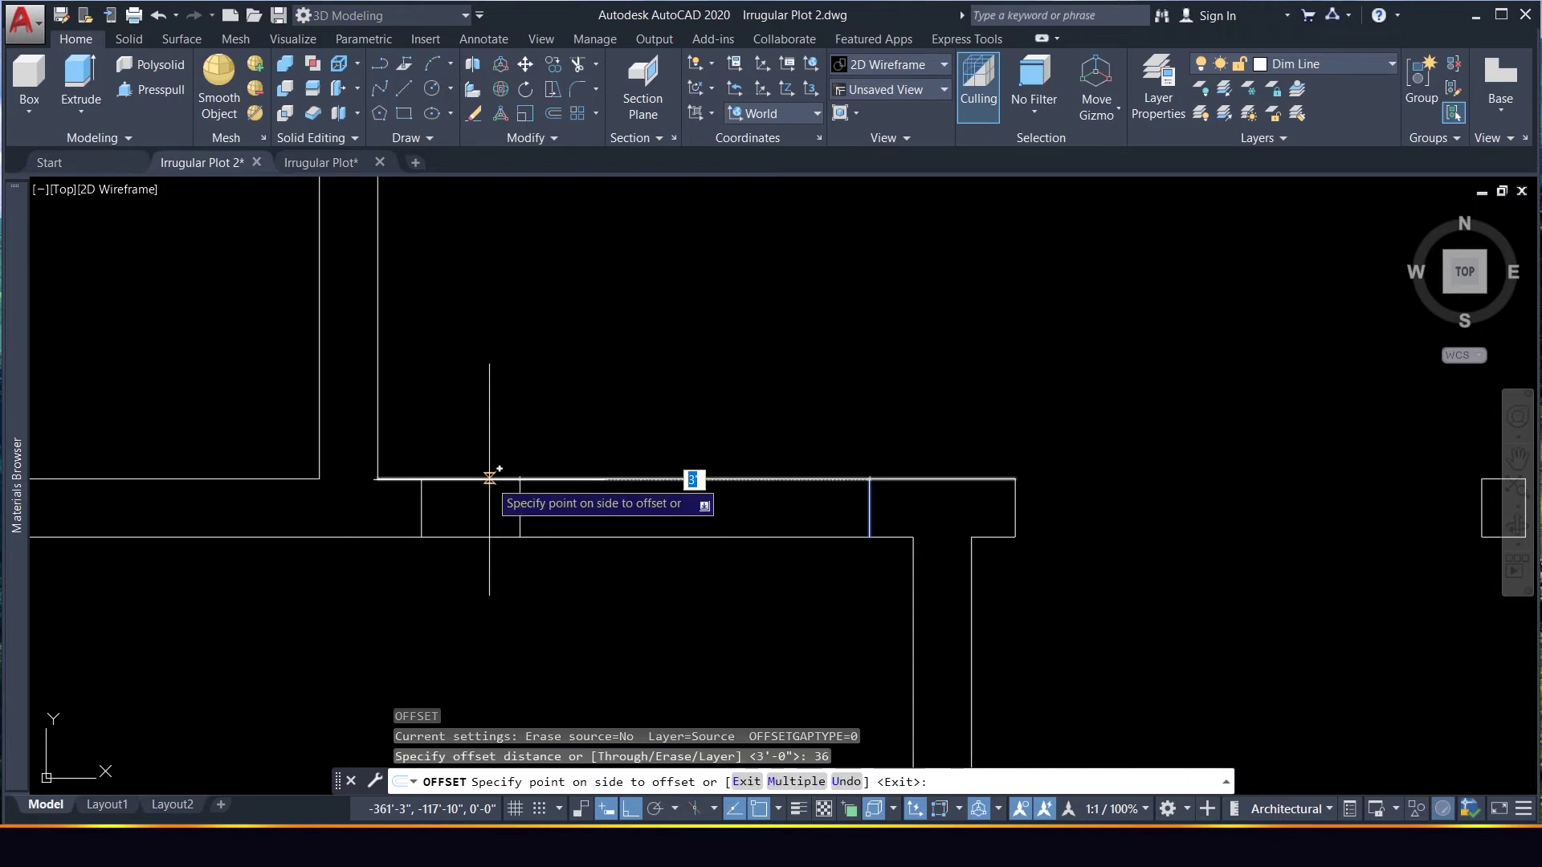
pyautogui.click(371, 641)
pyautogui.press('Escape')
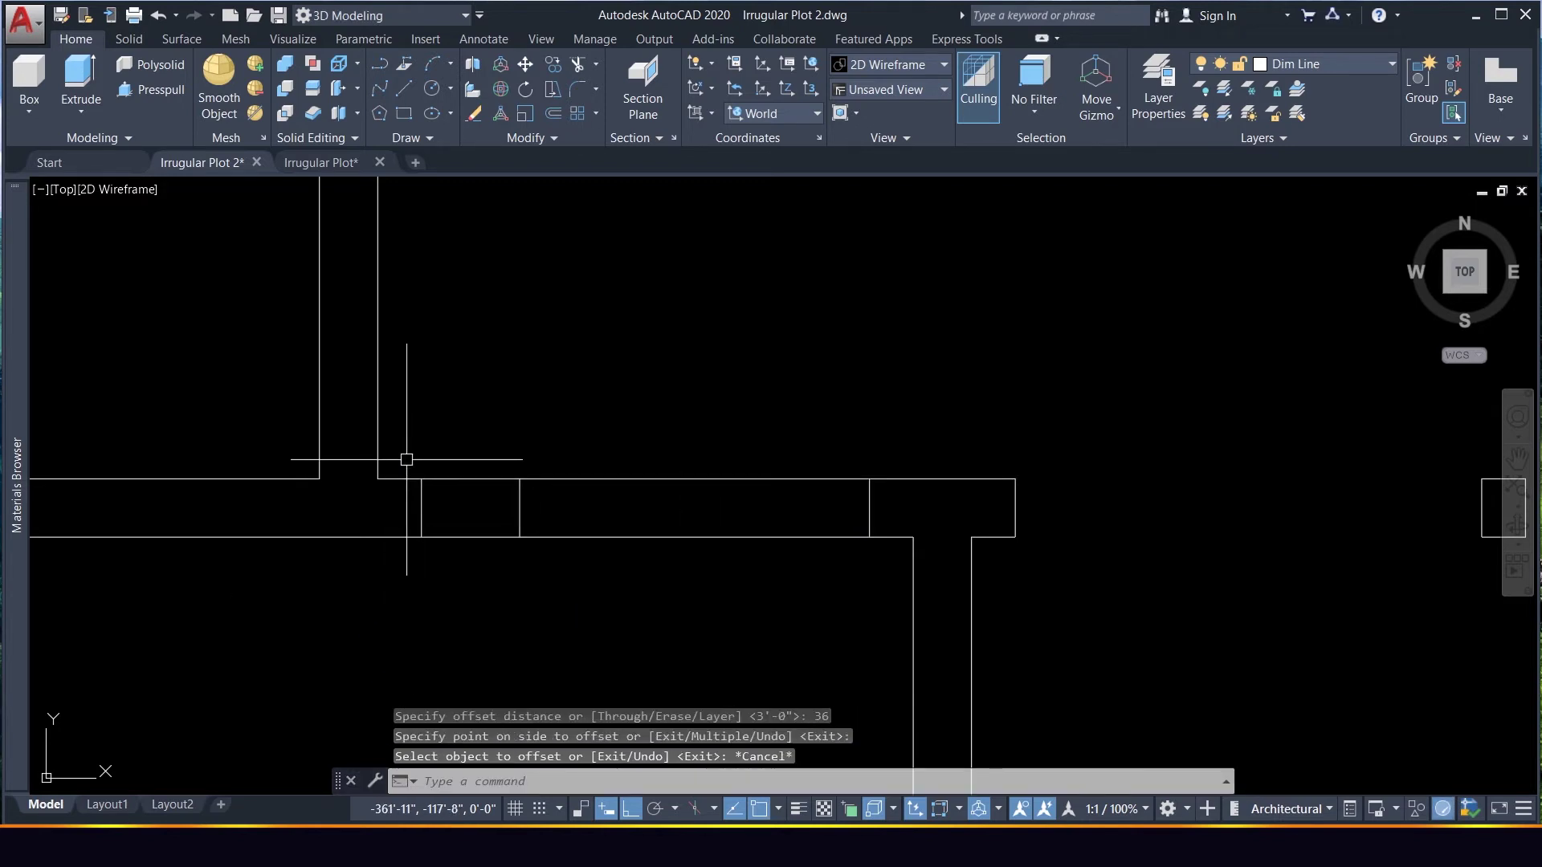
# Delete the leftover jamb line nearest the upper vertical wall
pyautogui.click(401, 451)
pyautogui.click(466, 587)
pyautogui.press('Delete')
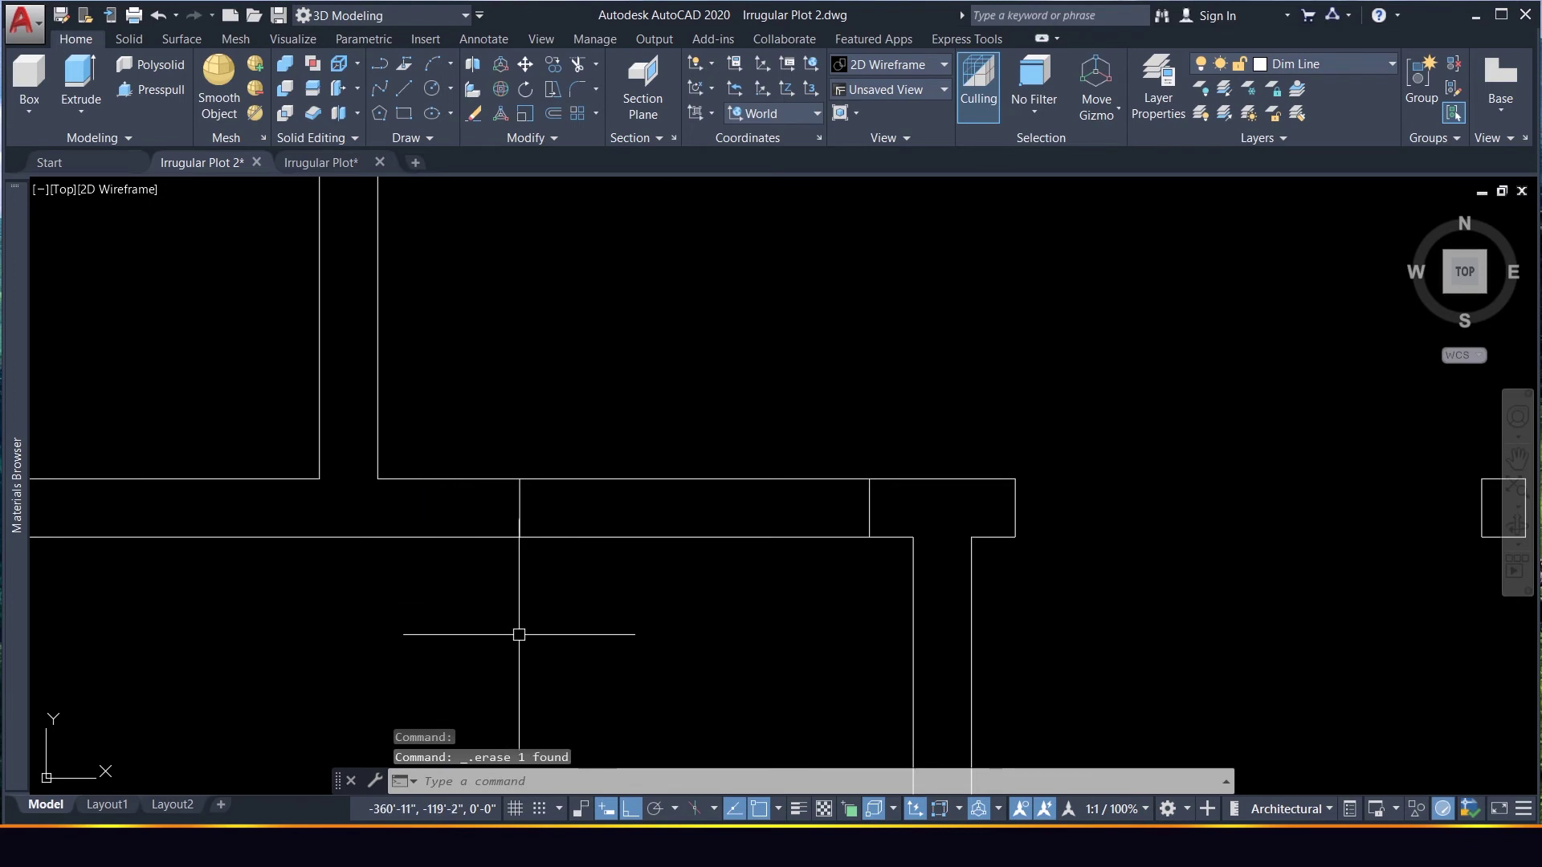
# Trim the wall lines between the two jambs to cut the right bedroom's door opening
pyautogui.write('tr')
pyautogui.press('Return')
pyautogui.press('Return')
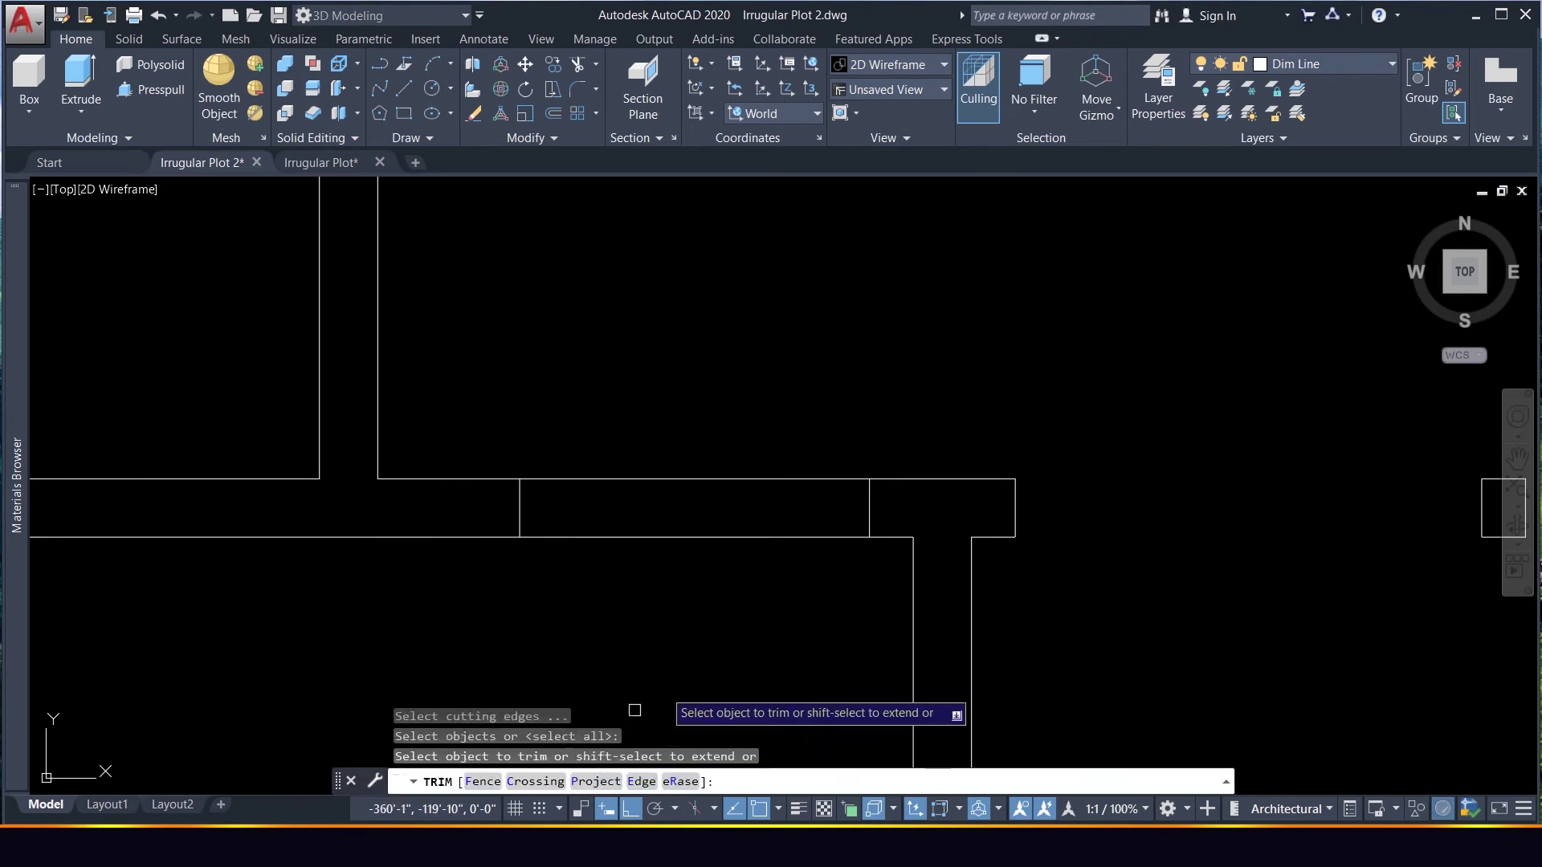
pyautogui.click(763, 586)
pyautogui.click(712, 651)
pyautogui.scroll(3, 640, 431)
pyautogui.scroll(-5, 744, 498)
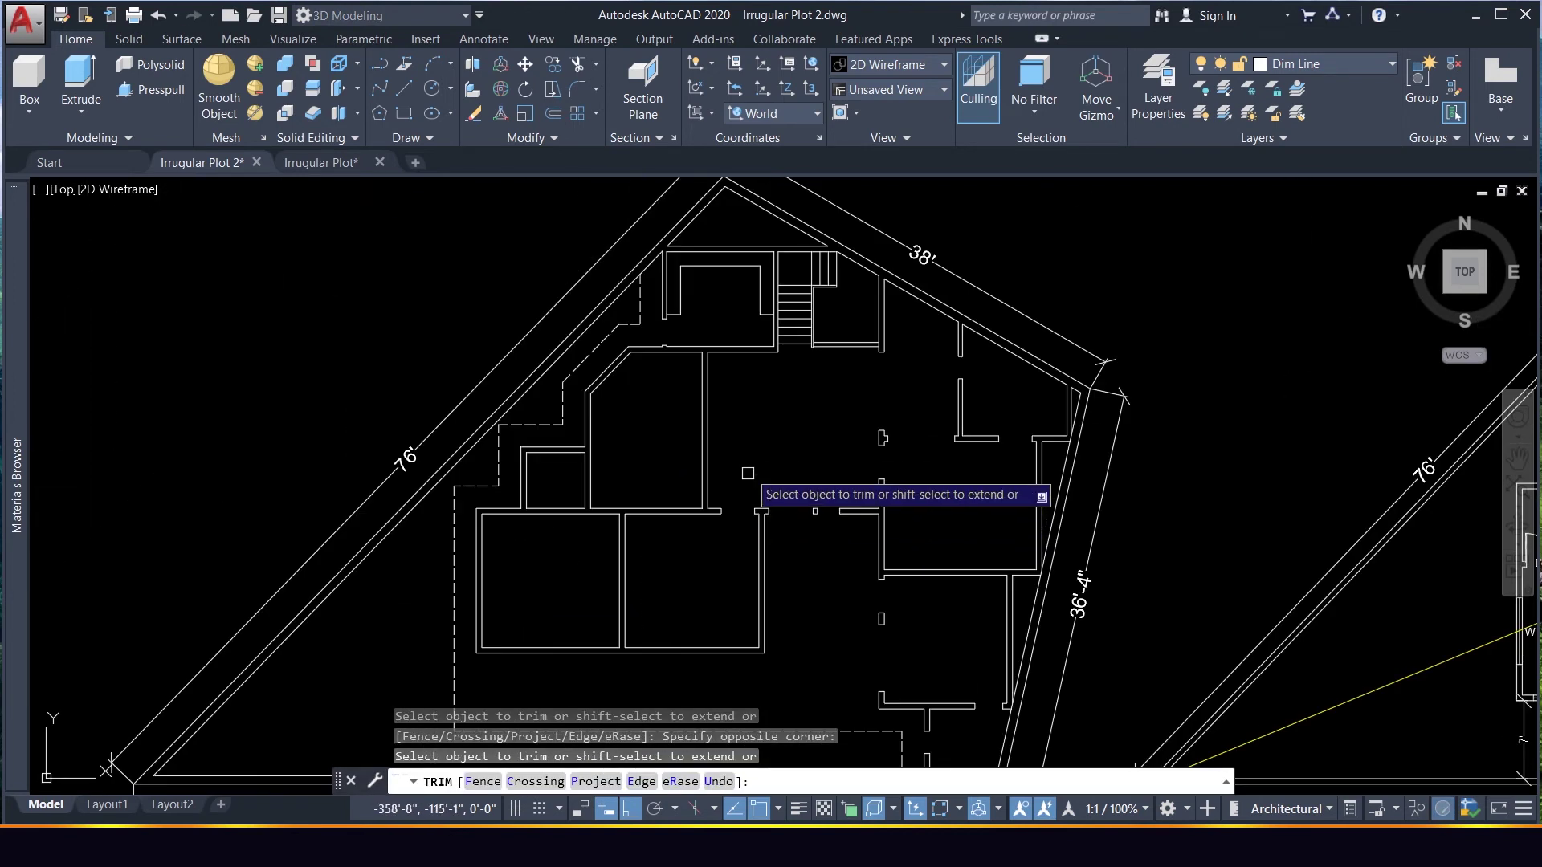
pyautogui.scroll(-2, 707, 575)
pyautogui.scroll(4, 703, 679)
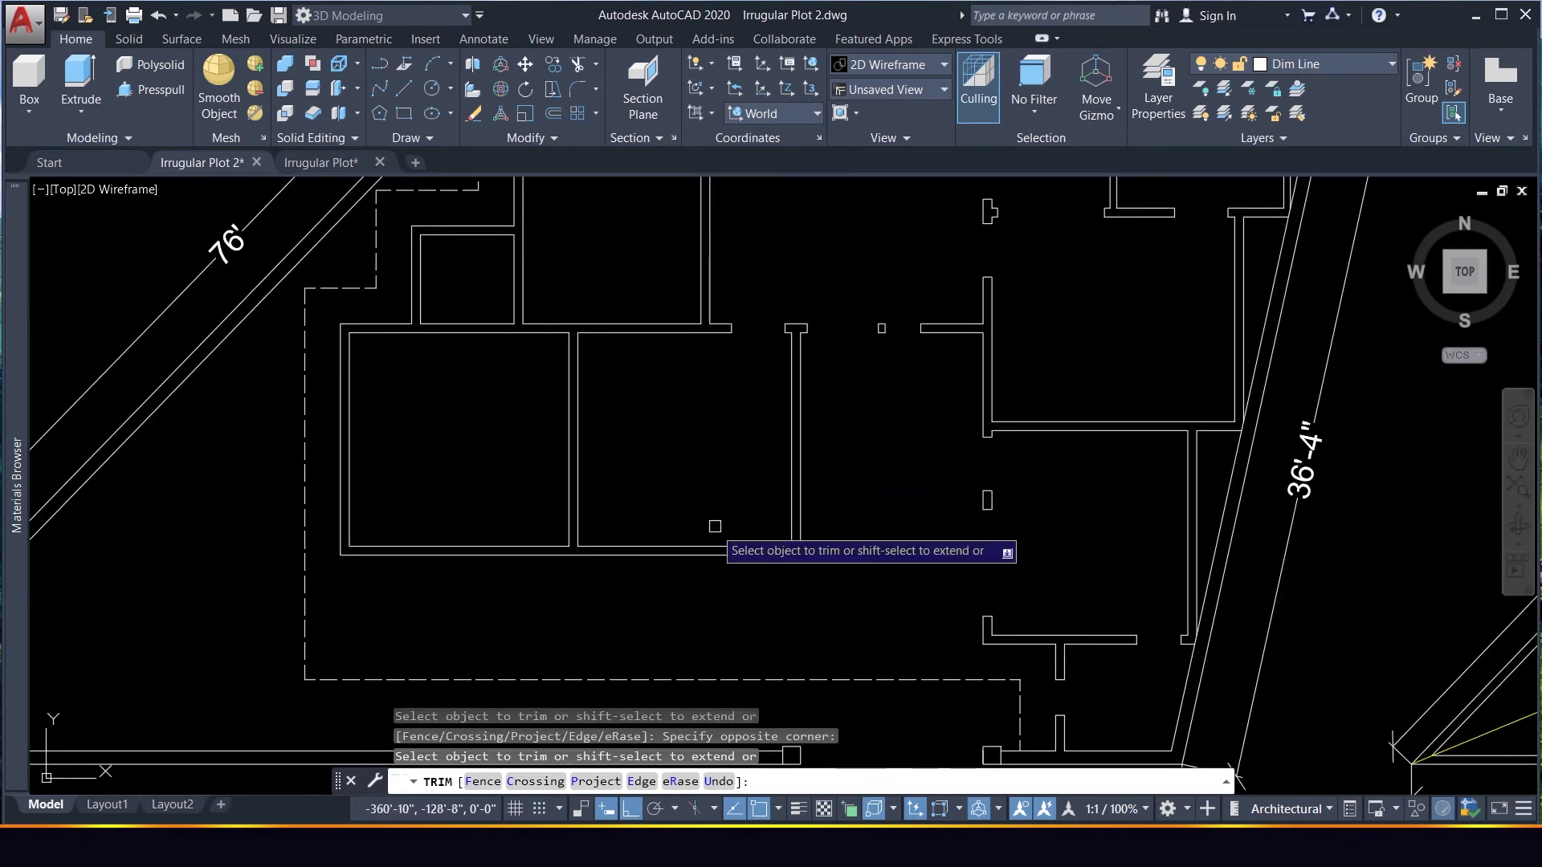
pyautogui.press('Escape')
# Draw a line across the thickness of the right bedroom's east wall at its lower inner corner
pyautogui.scroll(1, 827, 587)
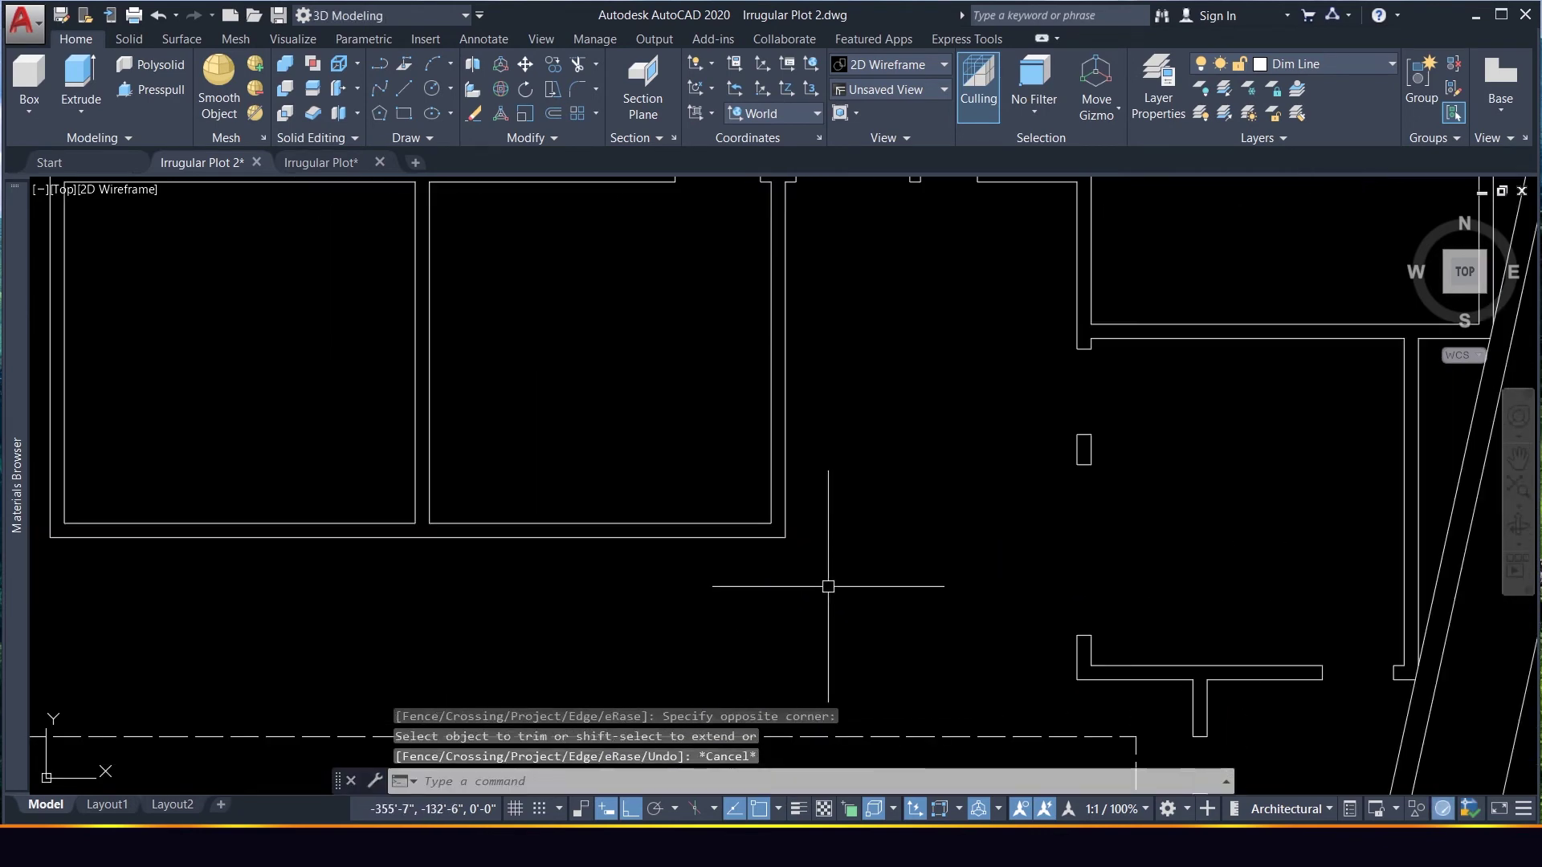
pyautogui.scroll(-3, 827, 582)
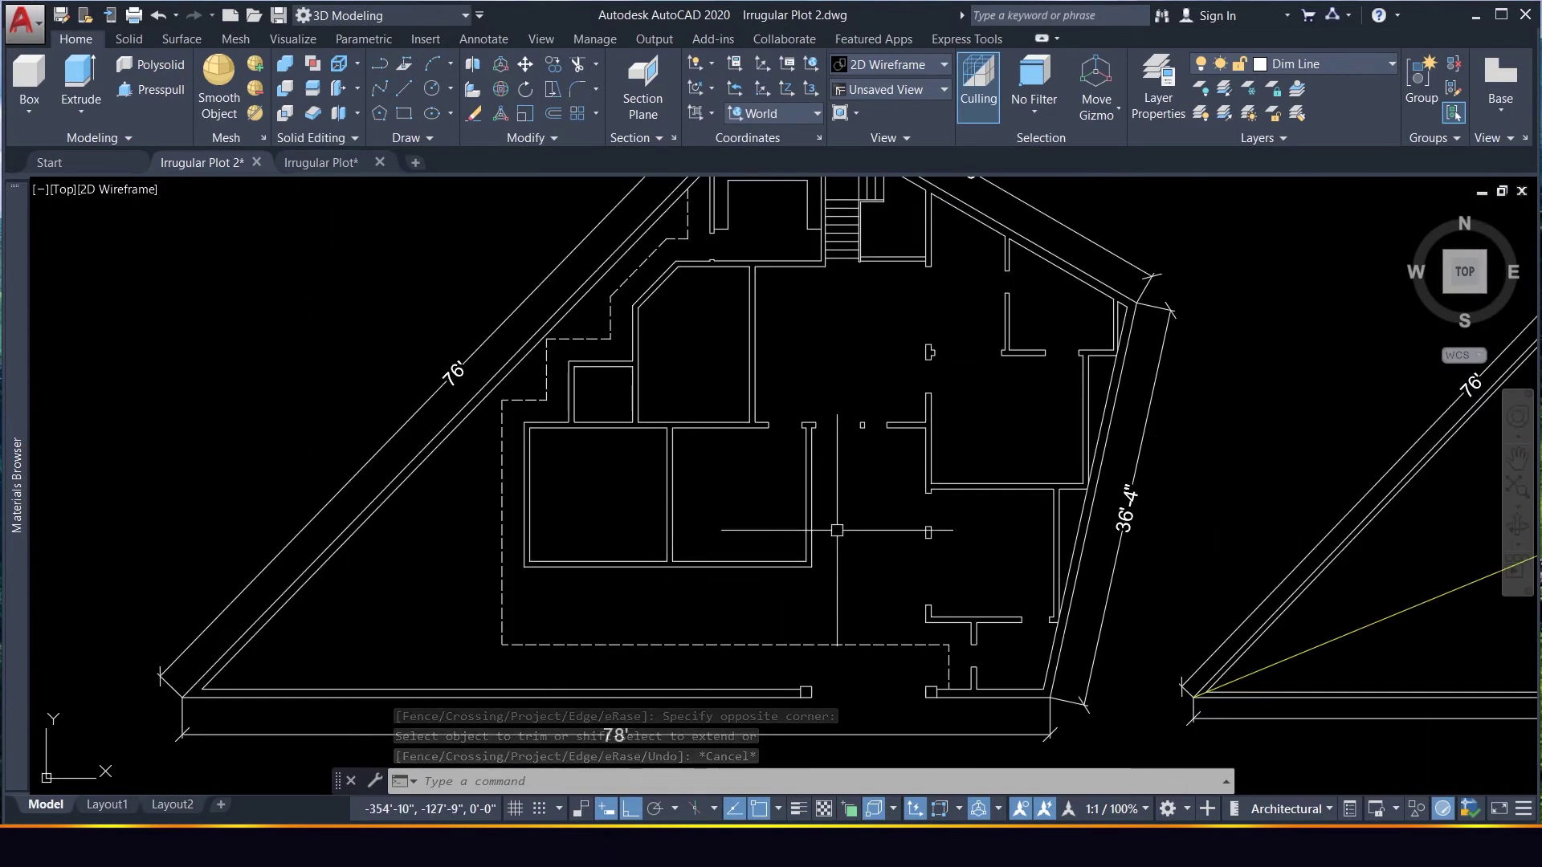
pyautogui.scroll(2, 836, 528)
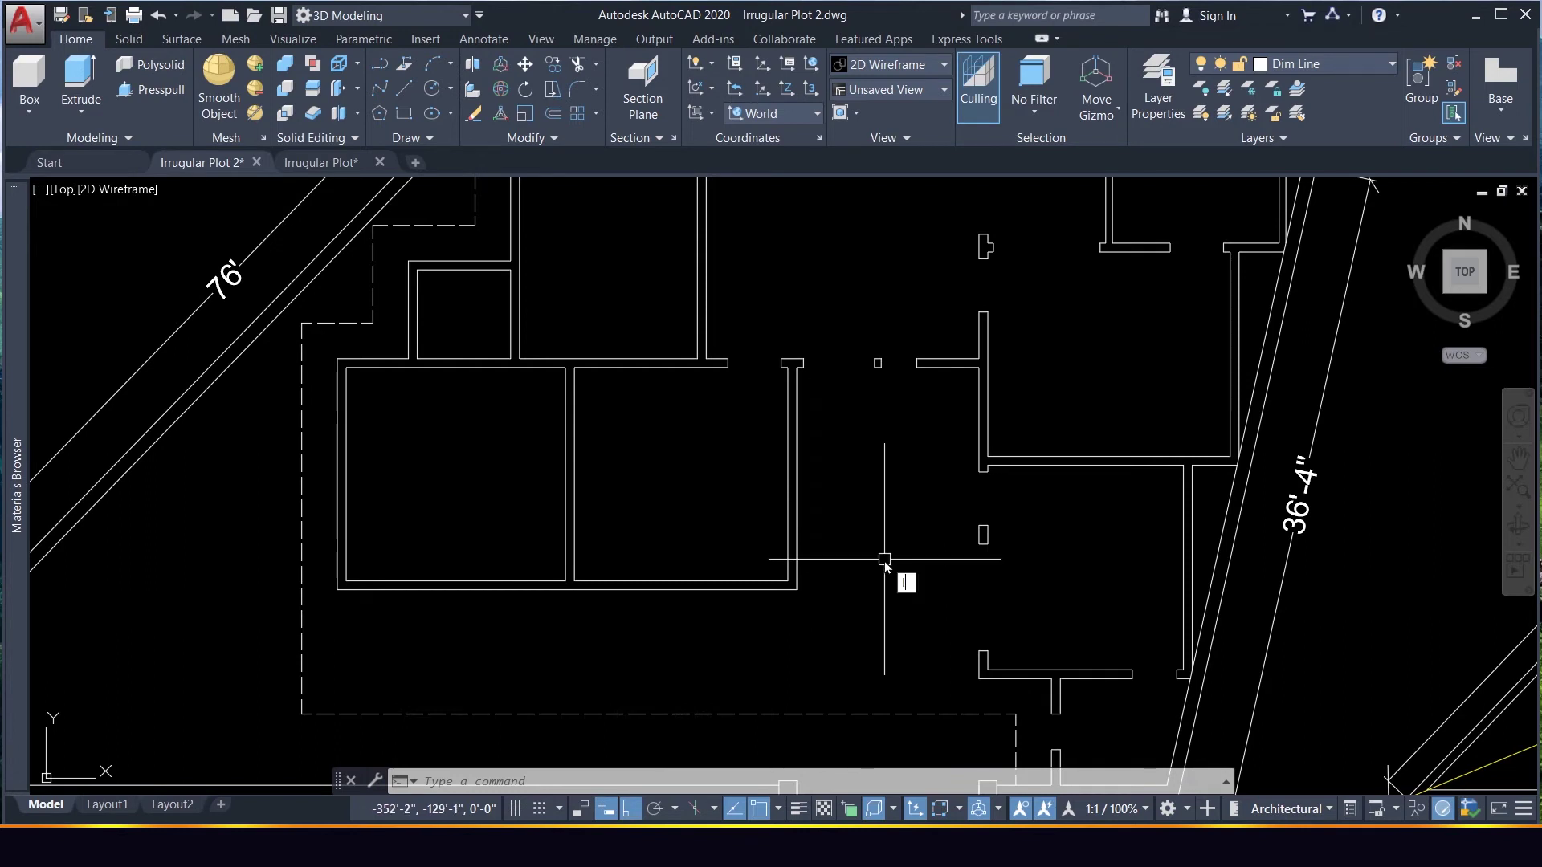
pyautogui.press('Return')
pyautogui.click(794, 583)
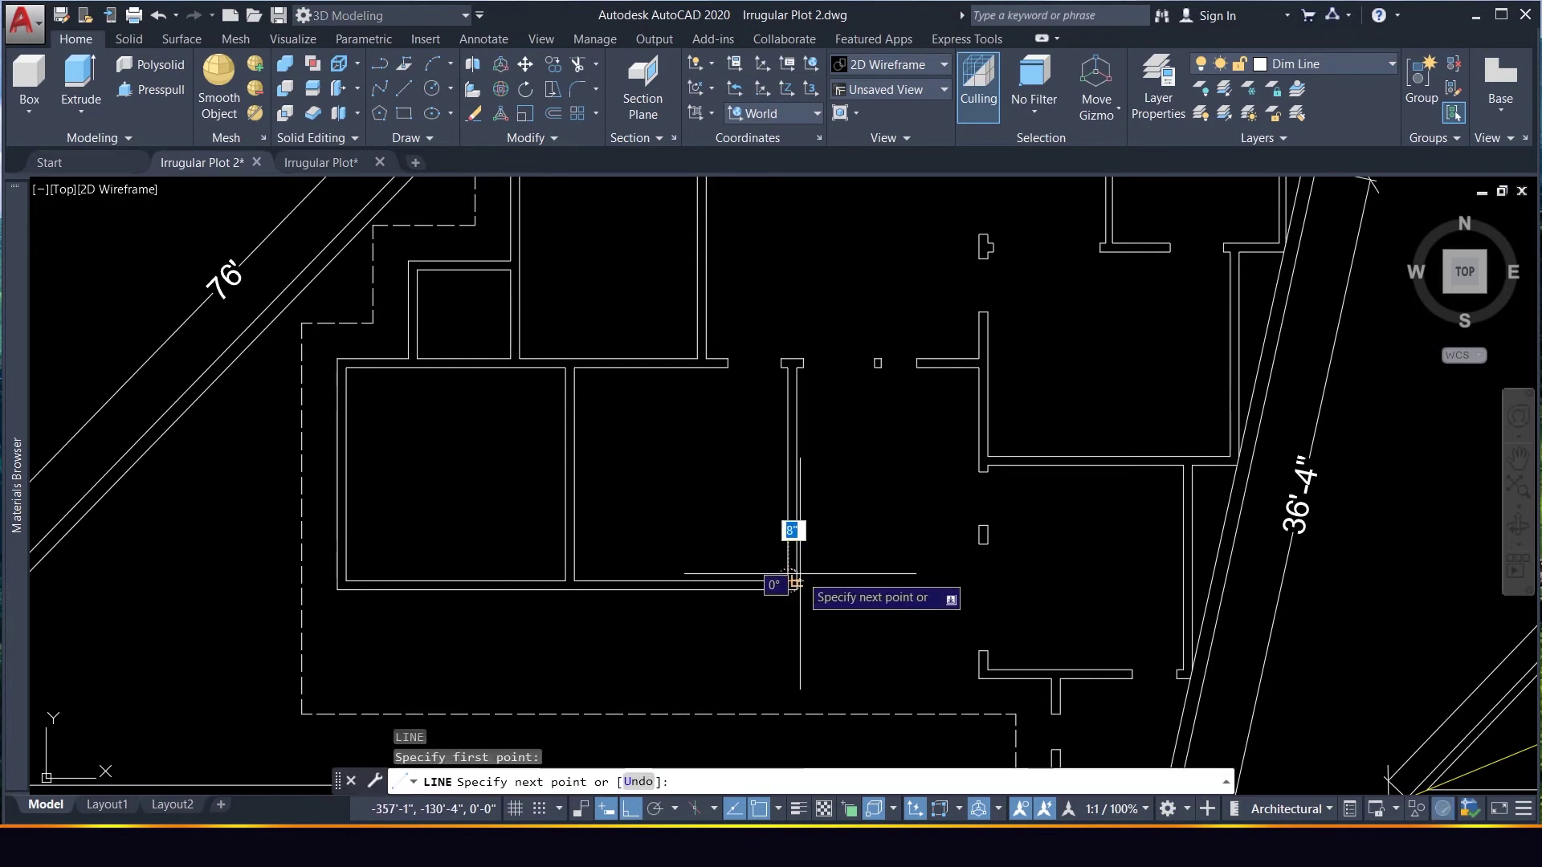
pyautogui.click(783, 582)
pyautogui.press('Return')
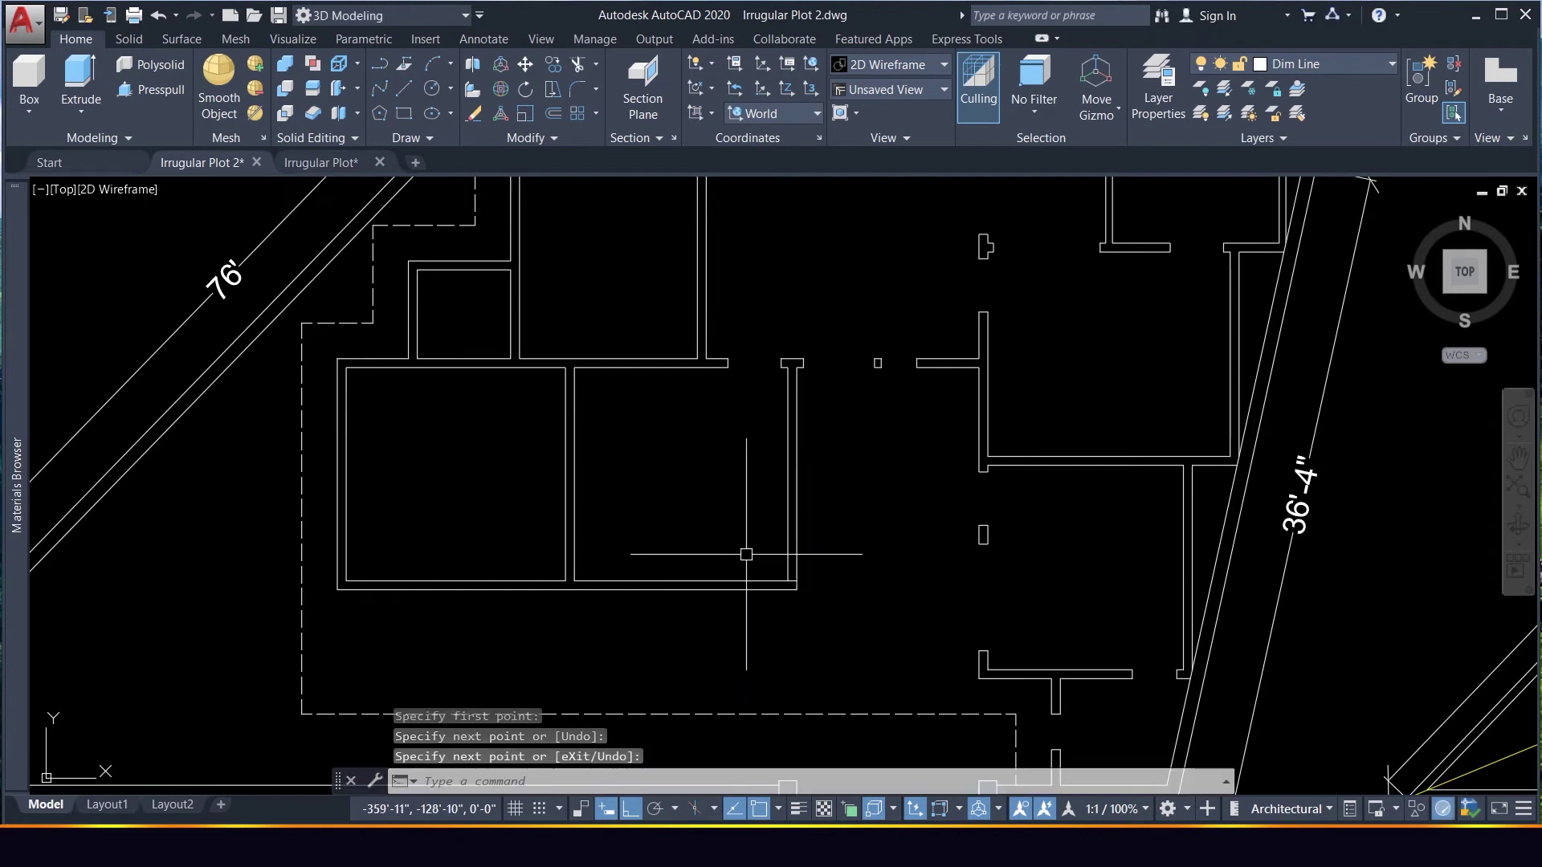
# Move the new line up 4.5" along the right bedroom's east wall
pyautogui.moveTo(746, 554); pyautogui.dragTo(833, 618)
pyautogui.write('m')
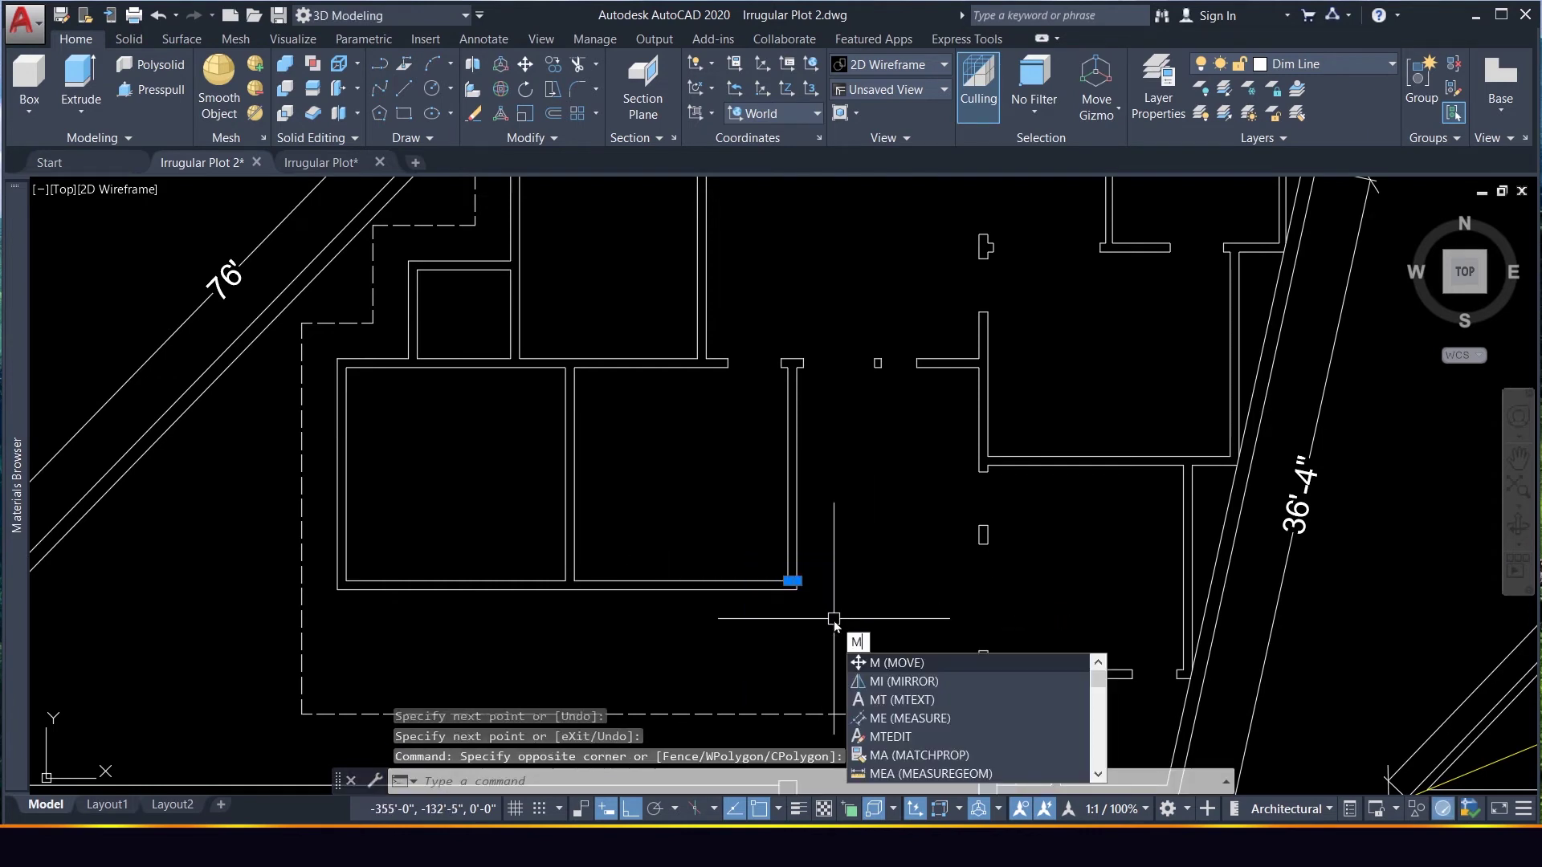
pyautogui.press('Return')
pyautogui.click(833, 619)
pyautogui.write('4')
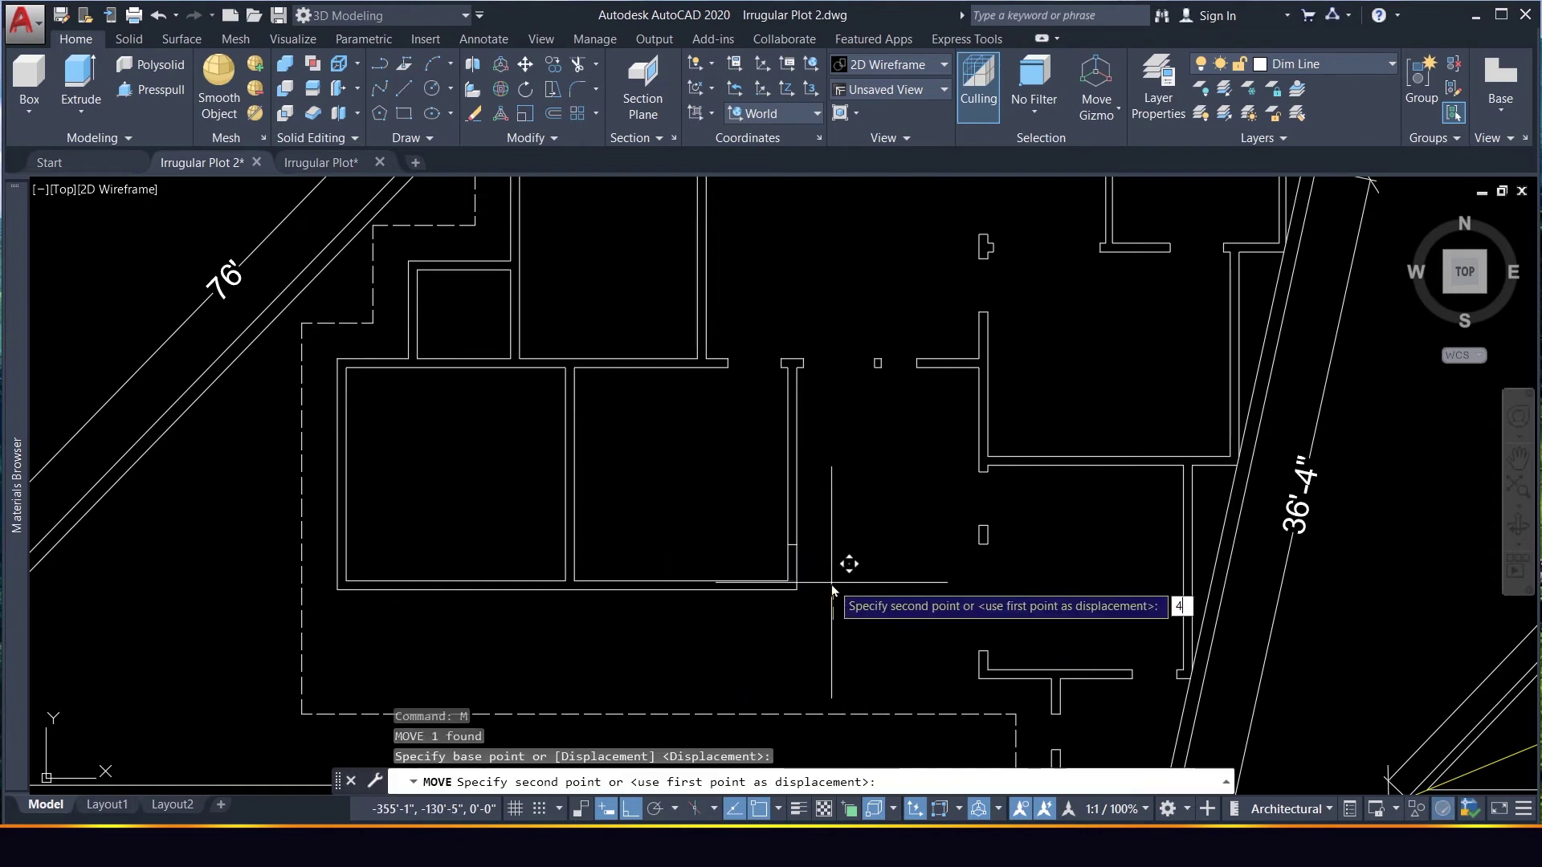
pyautogui.write('.5')
pyautogui.press('Return')
# Offset the jamb line at the lower end of the right bedroom's east wall 36" upward
pyautogui.moveTo(740, 537); pyautogui.dragTo(860, 656)
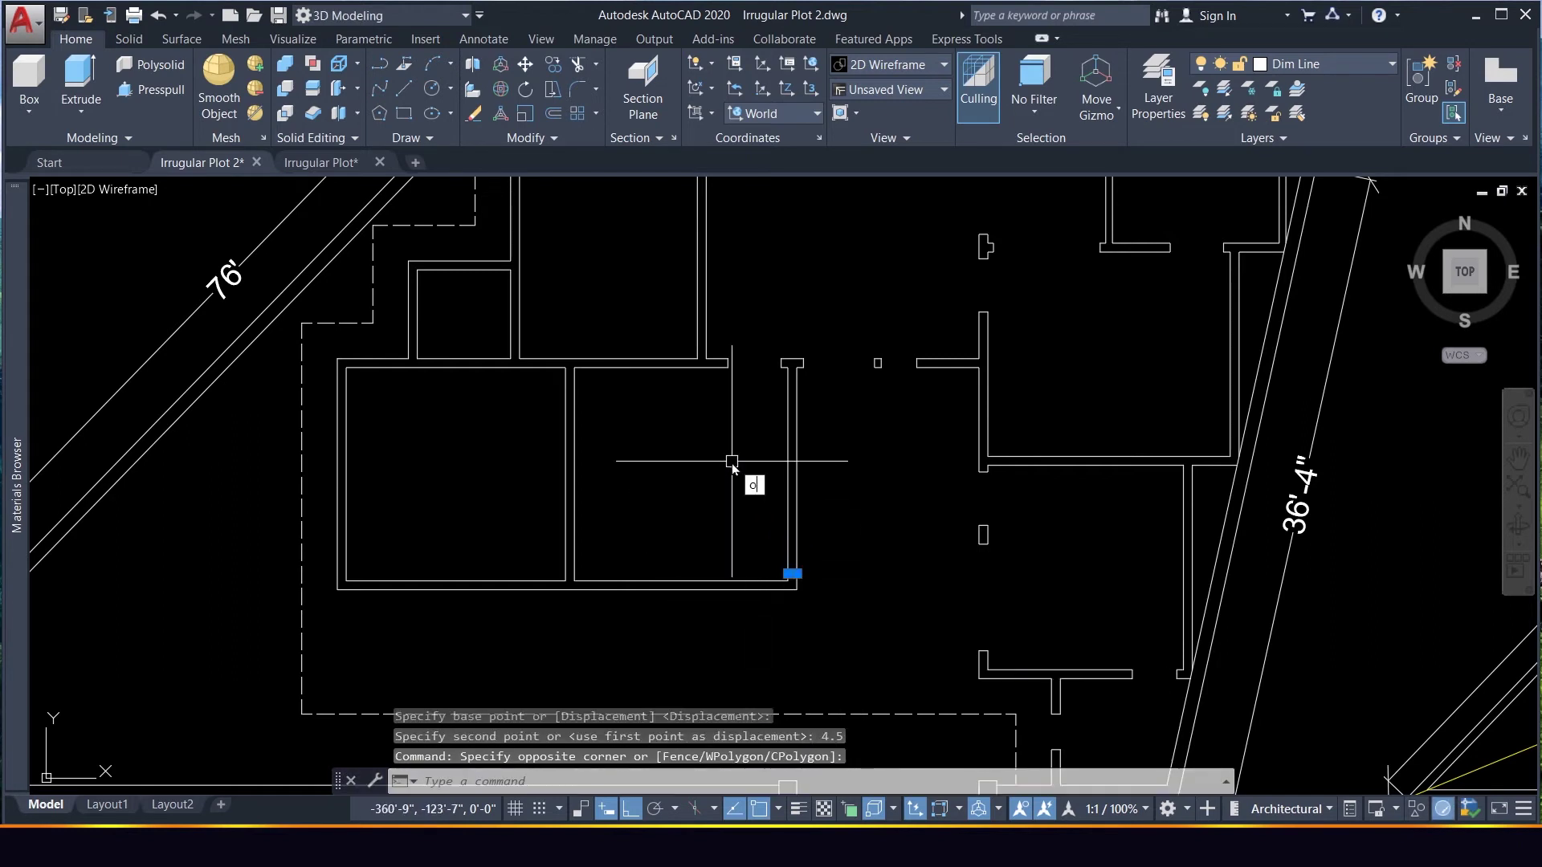
pyautogui.press('Return')
pyautogui.press('Return')
pyautogui.click(788, 540)
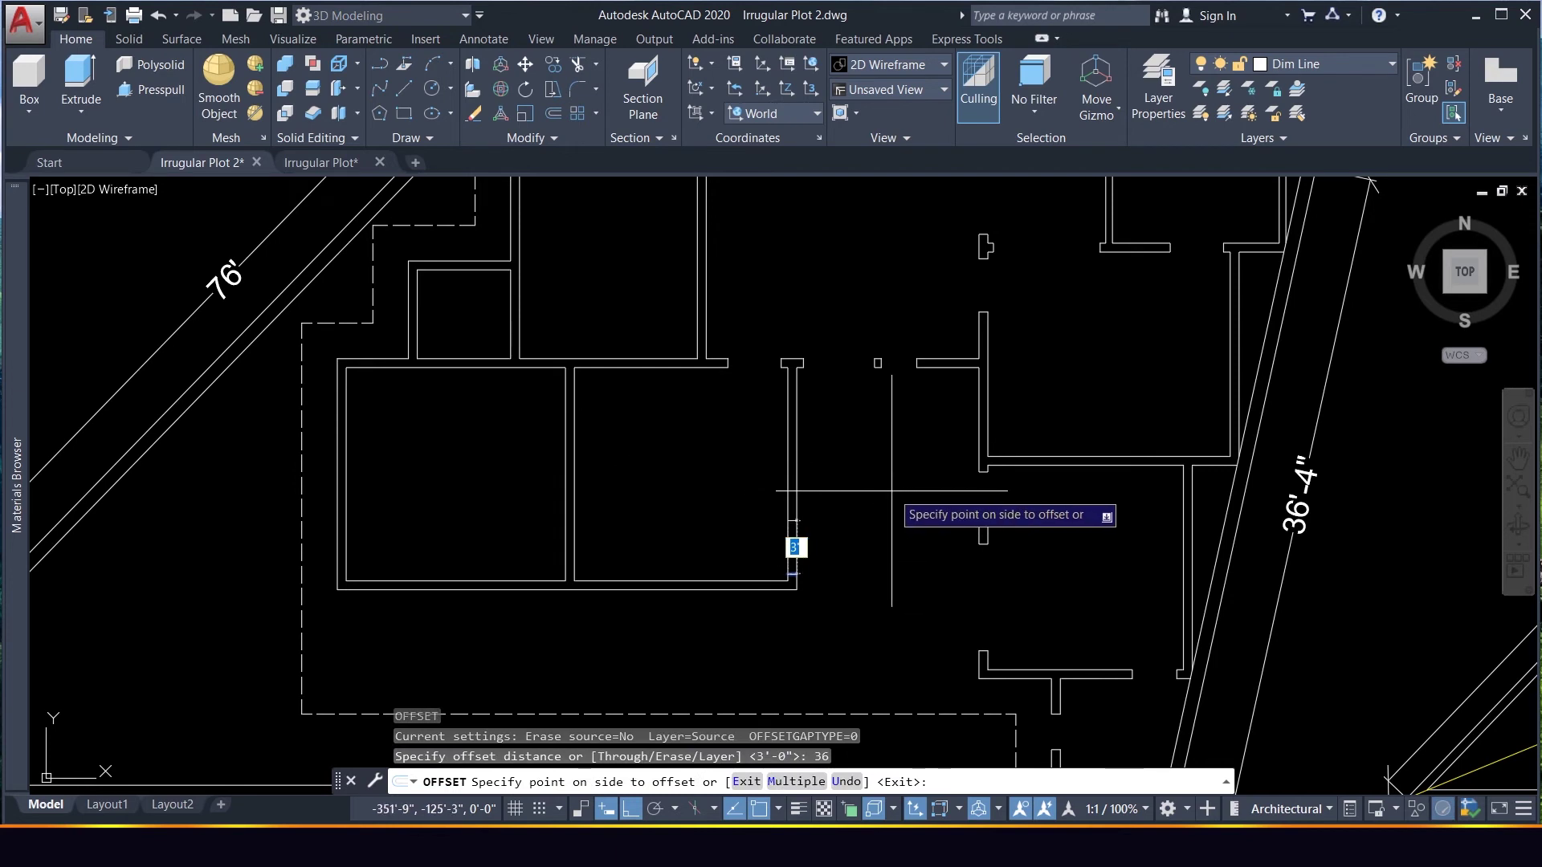
pyautogui.click(803, 536)
pyautogui.press('Escape')
# Trim the right bedroom's east wall lines between the two jambs to cut the opening
pyautogui.write('t')
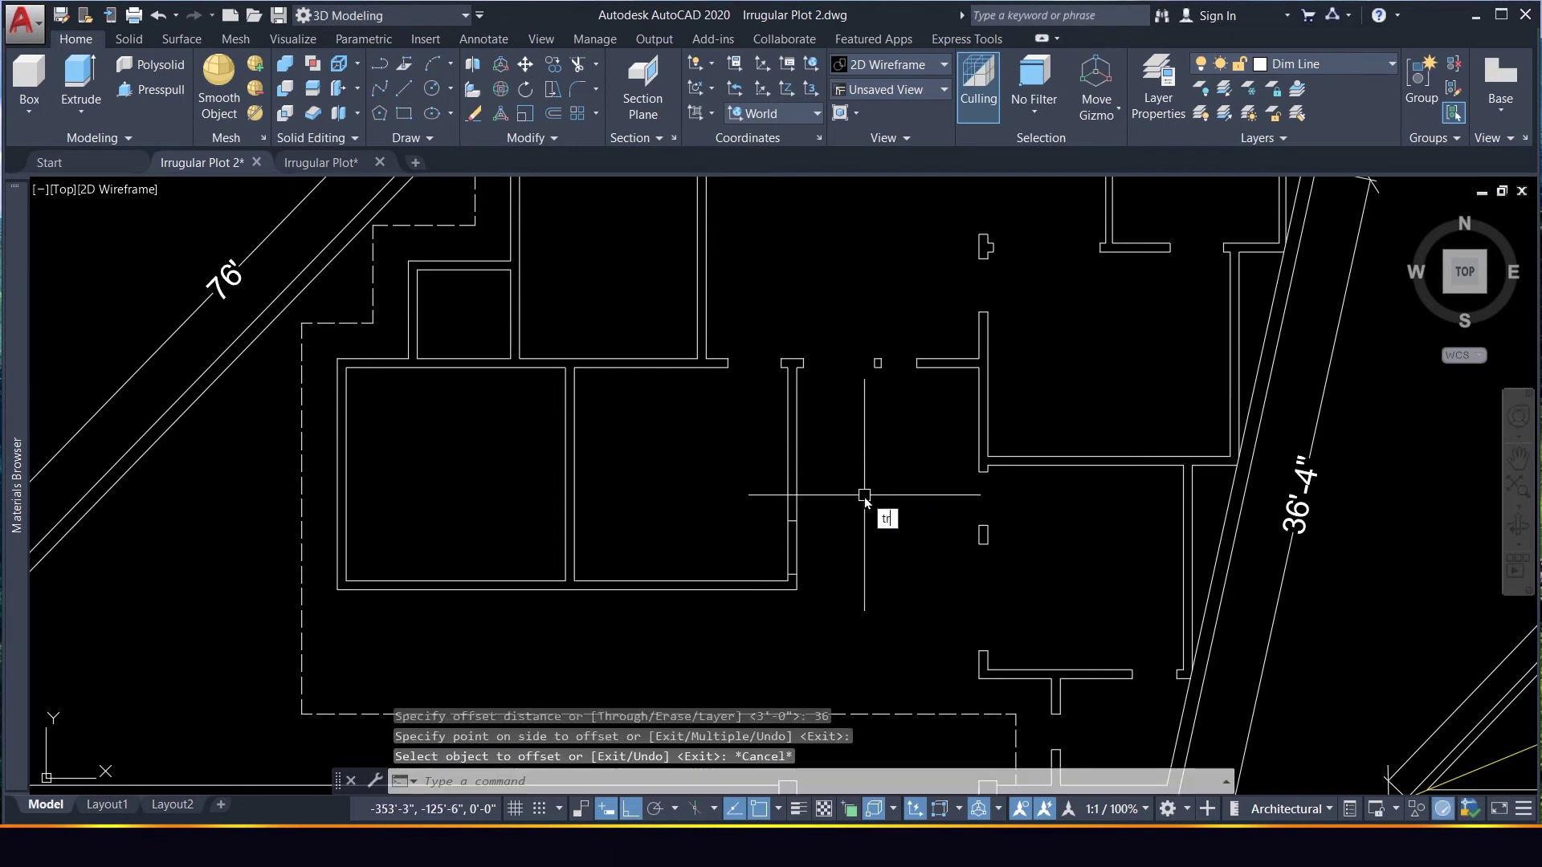
pyautogui.write('r')
pyautogui.press('Return')
pyautogui.click(823, 542)
pyautogui.click(761, 558)
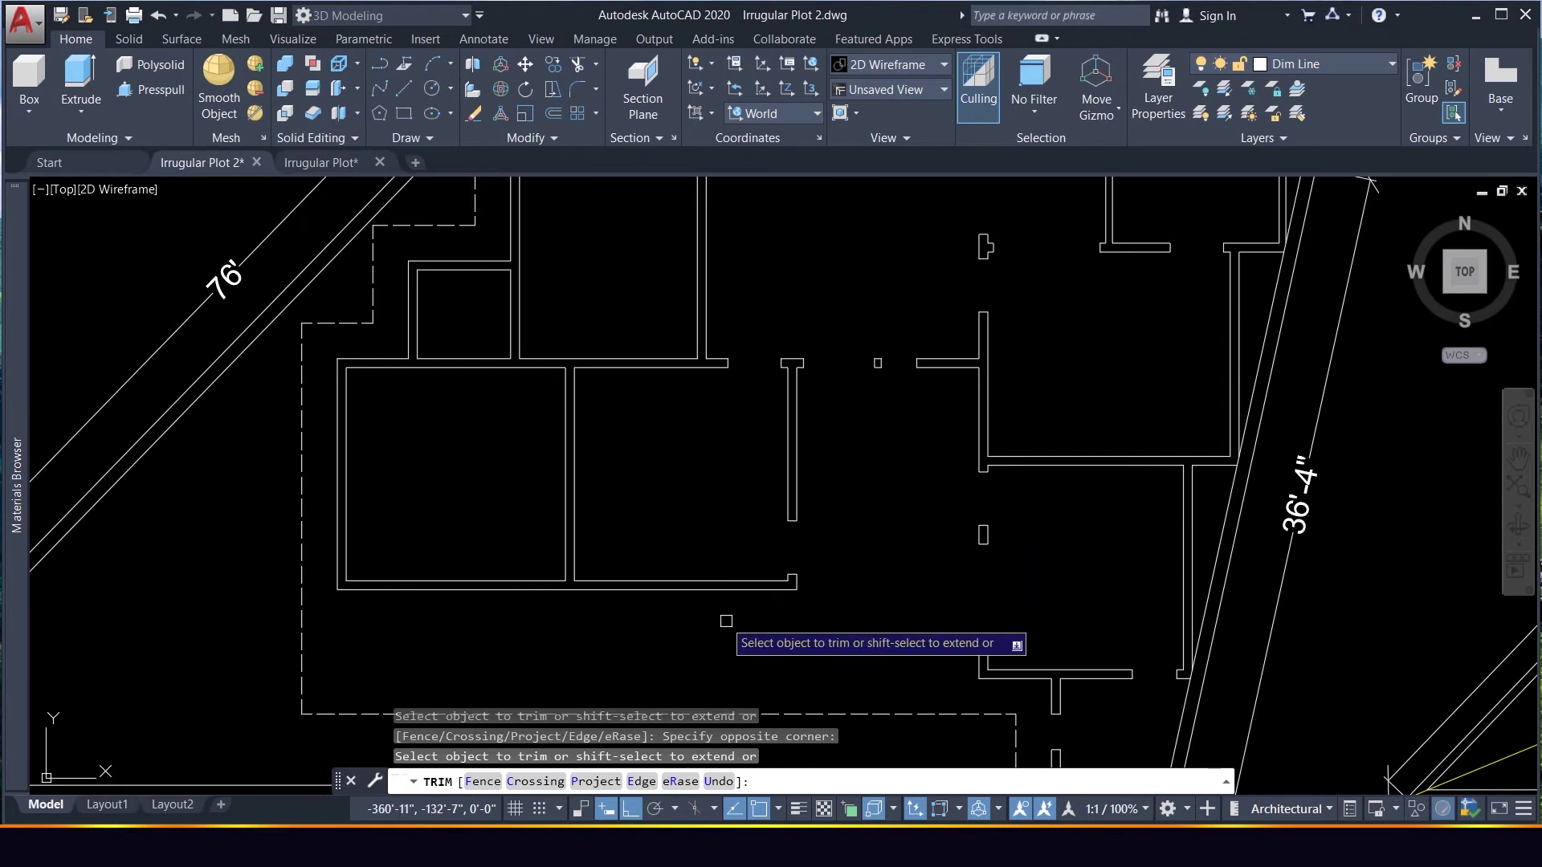
pyautogui.scroll(2, 726, 621)
pyautogui.press('Escape')
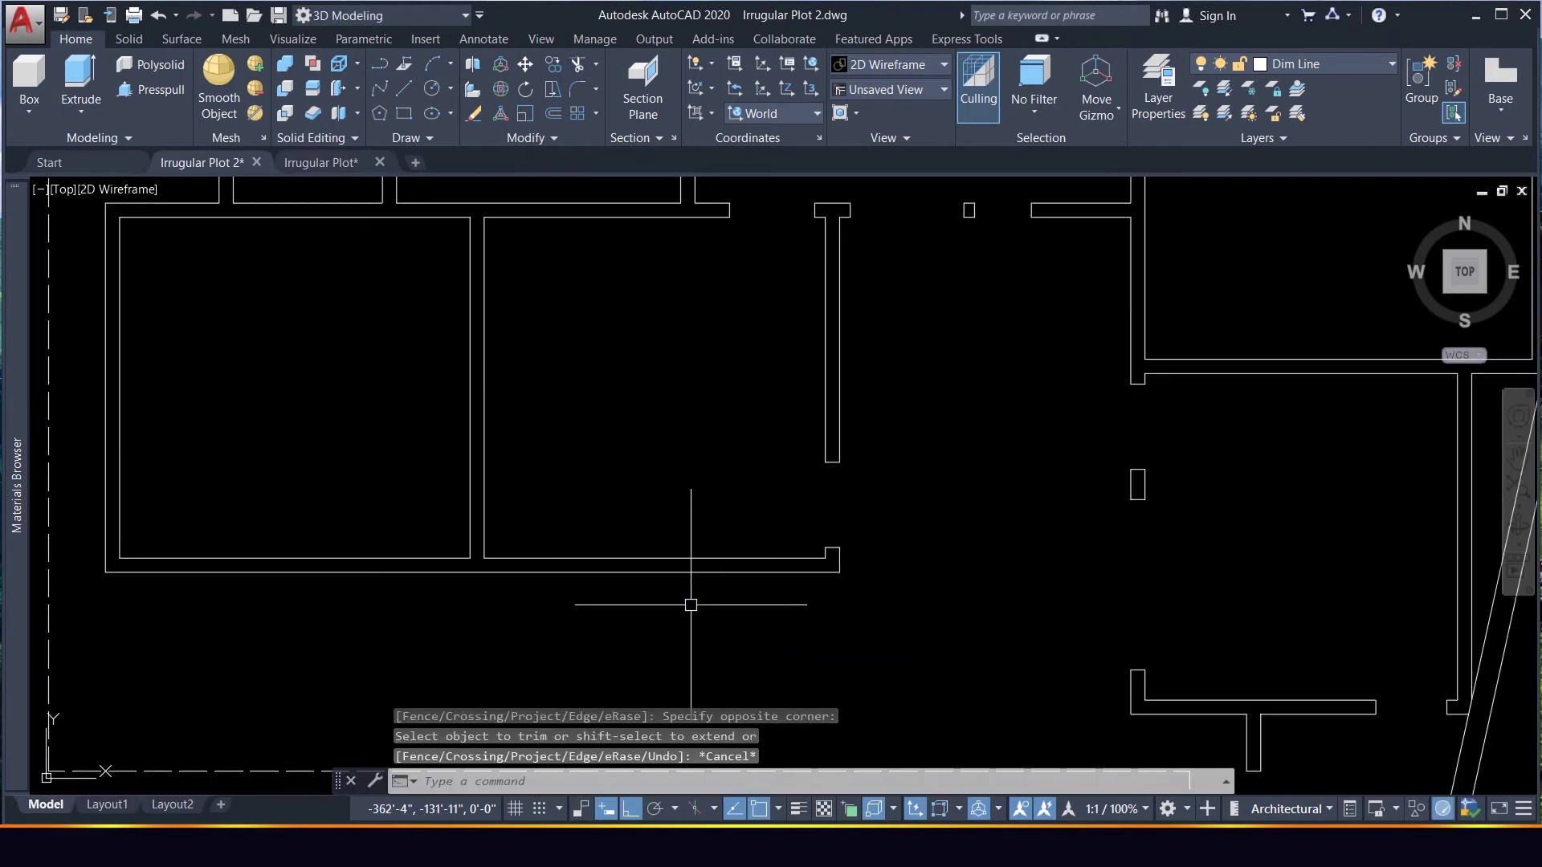
# Draw a line across the thickness of the right bedroom's south wall at its inner midpoint
pyautogui.write('l')
pyautogui.press('Return')
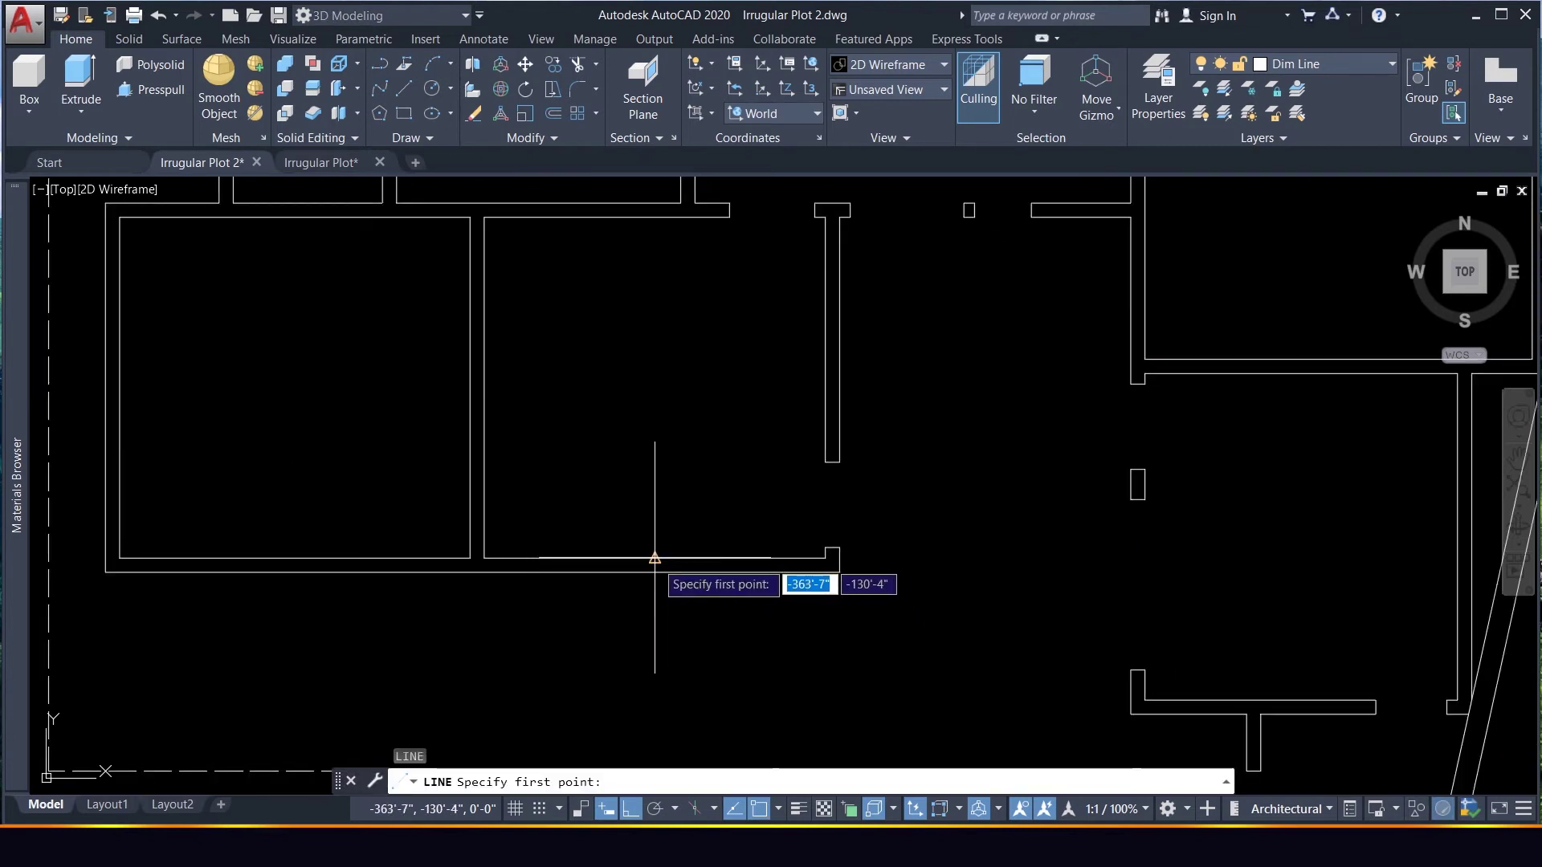
pyautogui.click(654, 558)
pyautogui.click(655, 571)
pyautogui.press('Return')
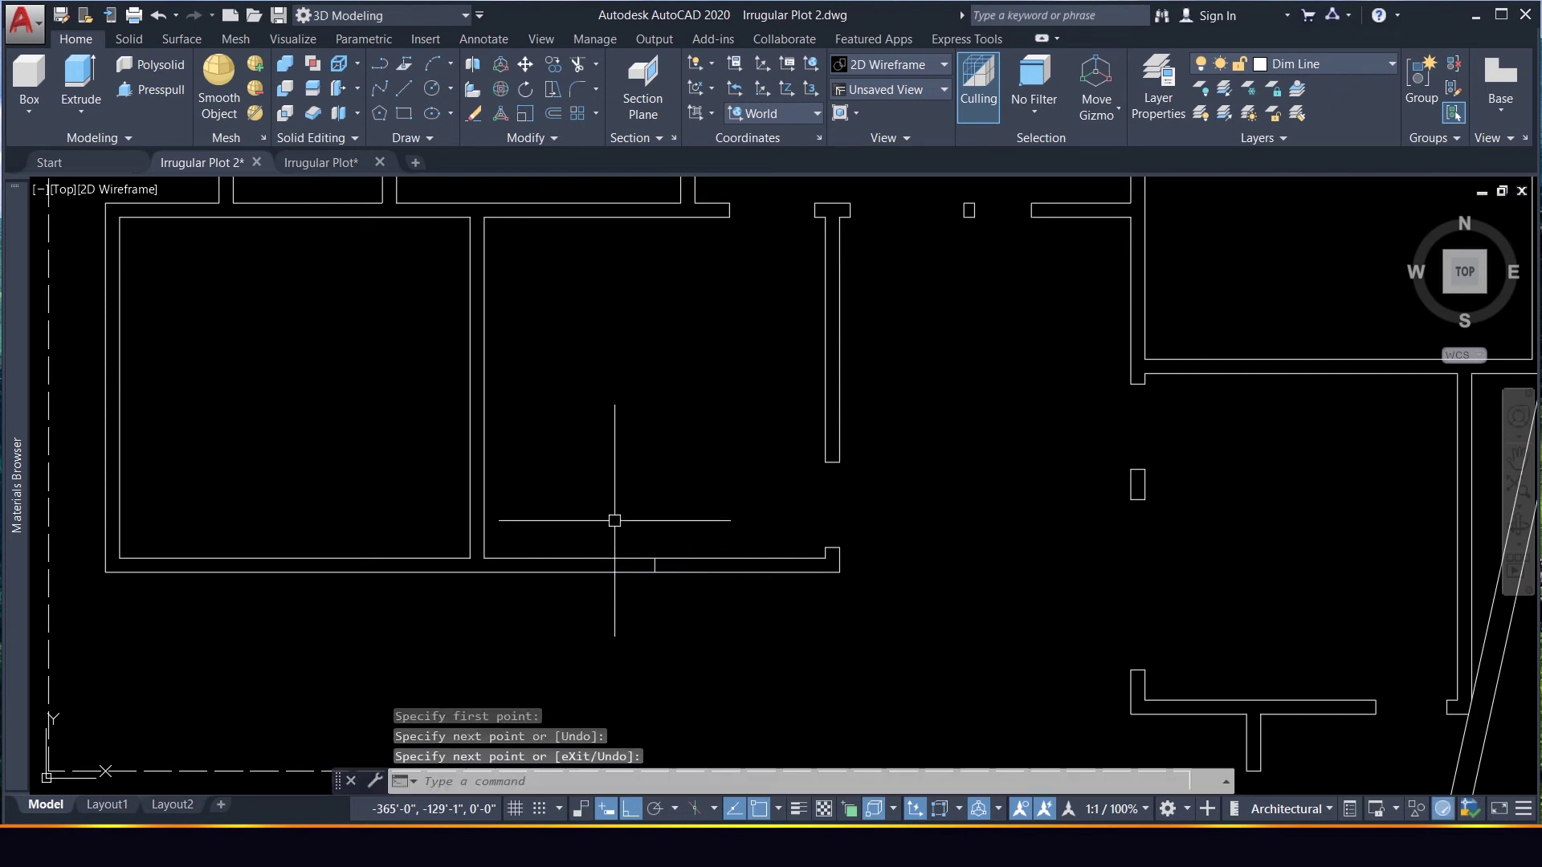
pyautogui.click(615, 520)
pyautogui.click(693, 629)
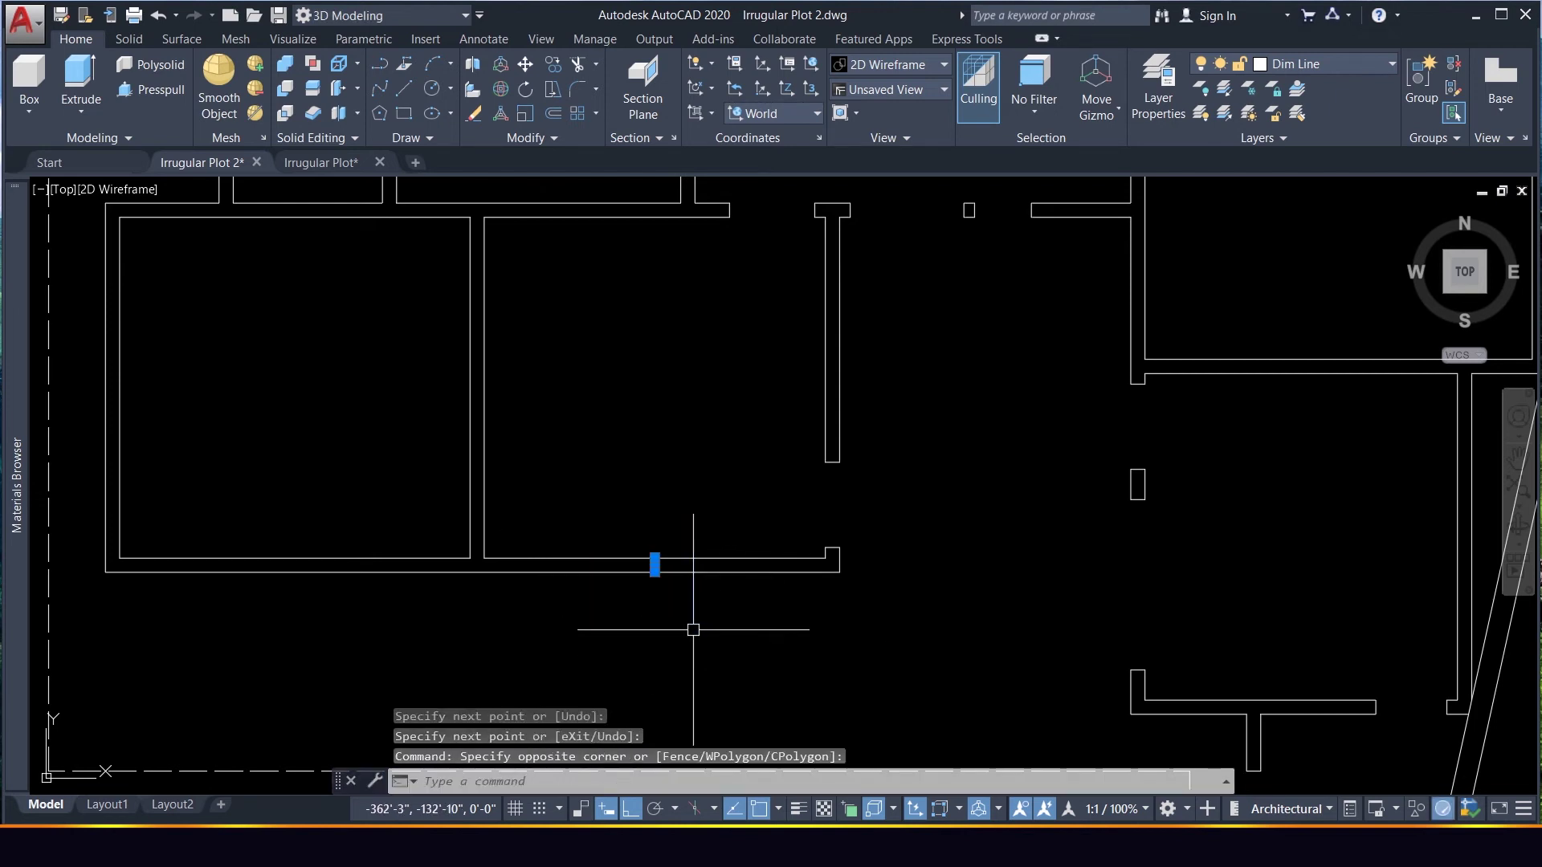
pyautogui.press('Escape')
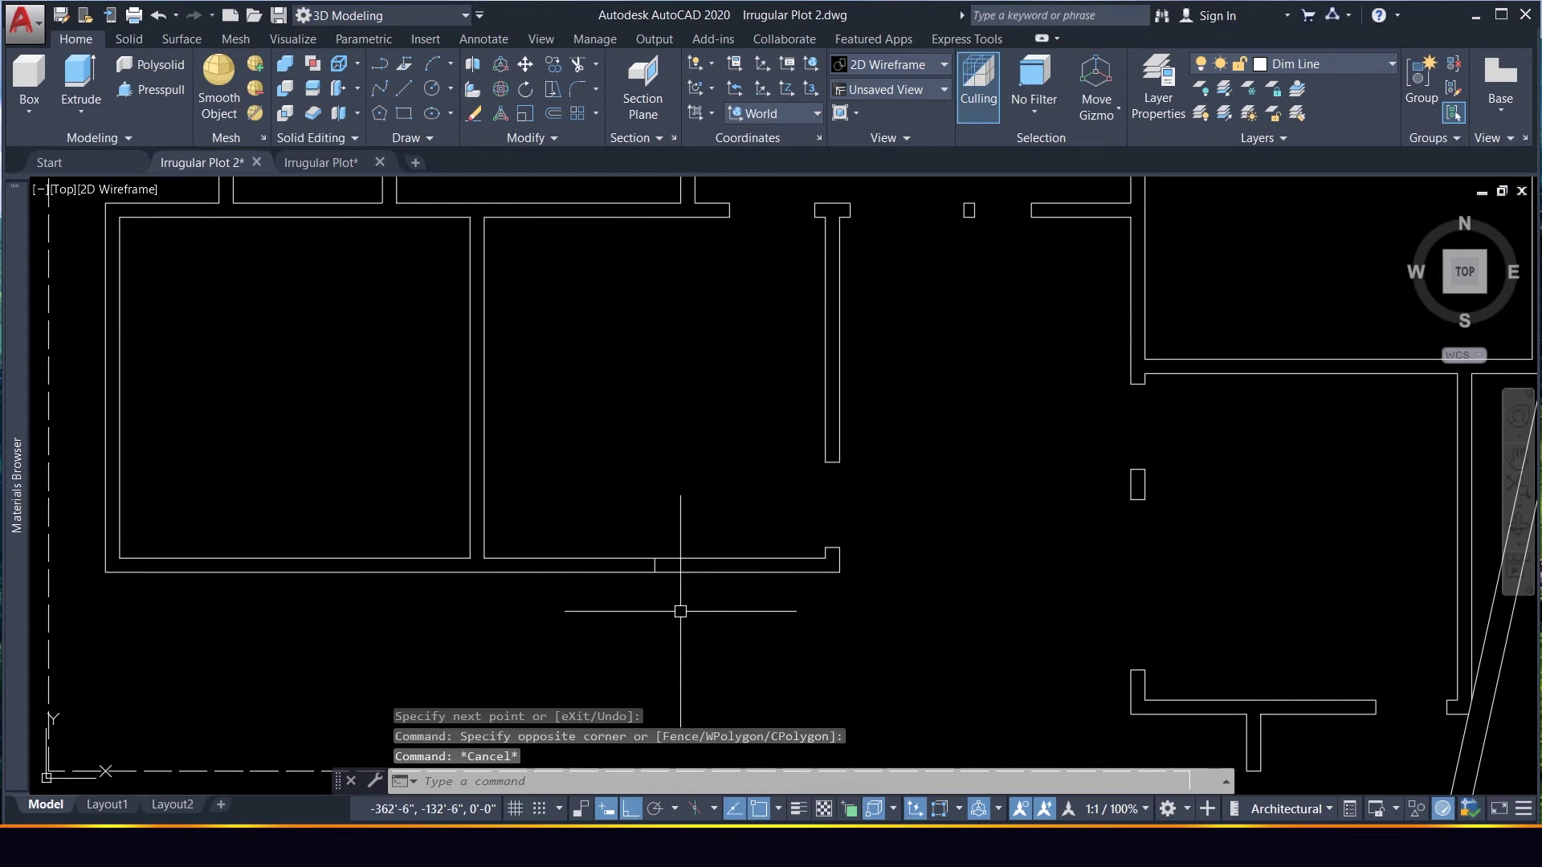
# Offset the middle line of the right bedroom's south wall 36" to both sides
pyautogui.click(645, 527)
pyautogui.click(685, 614)
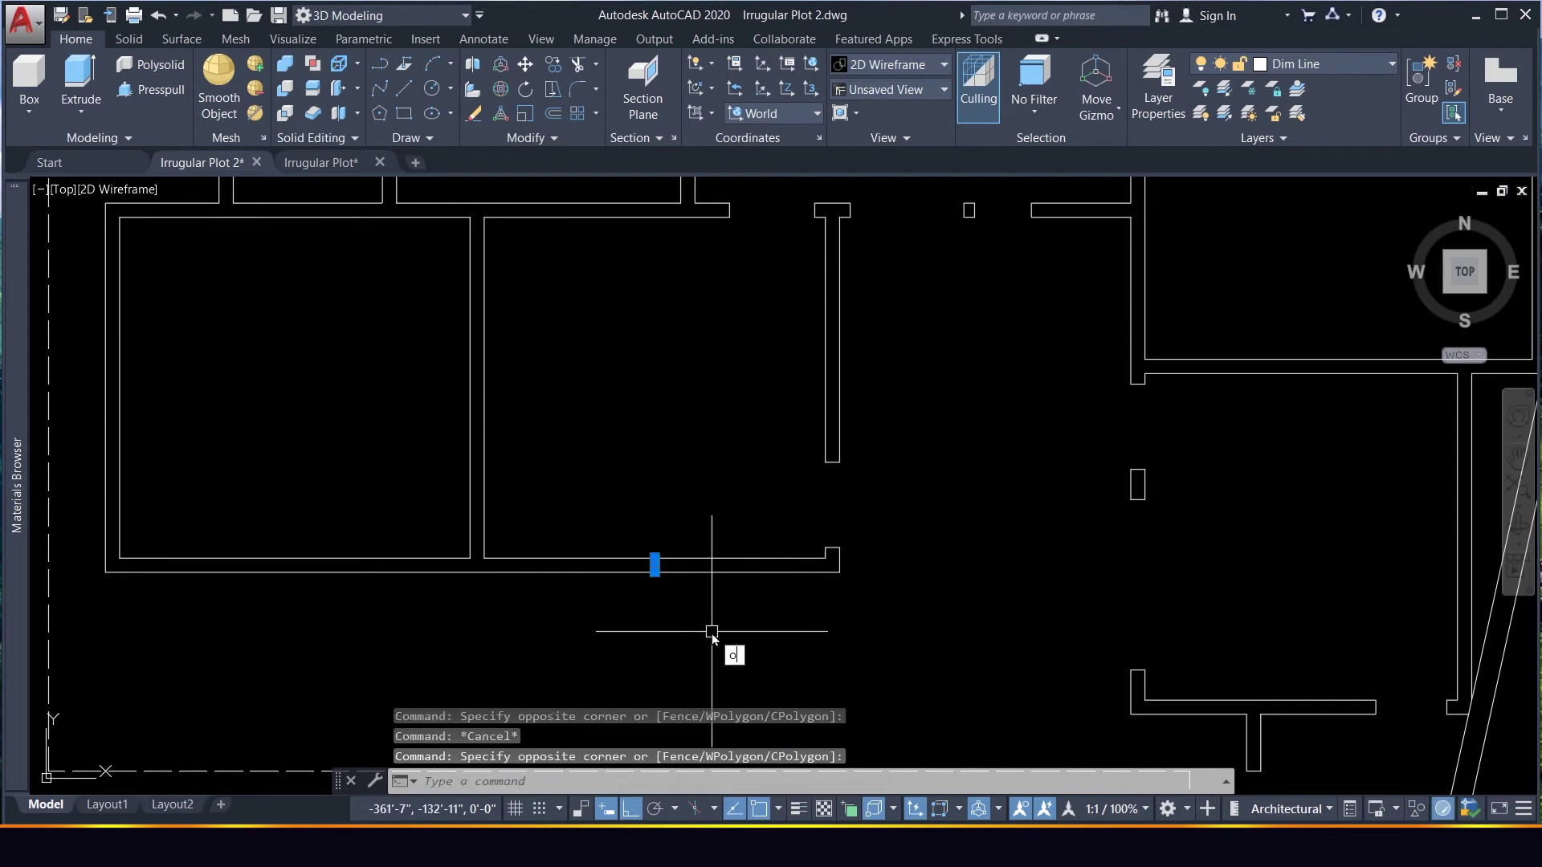
pyautogui.write('o')
pyautogui.press('Return')
pyautogui.press('Return')
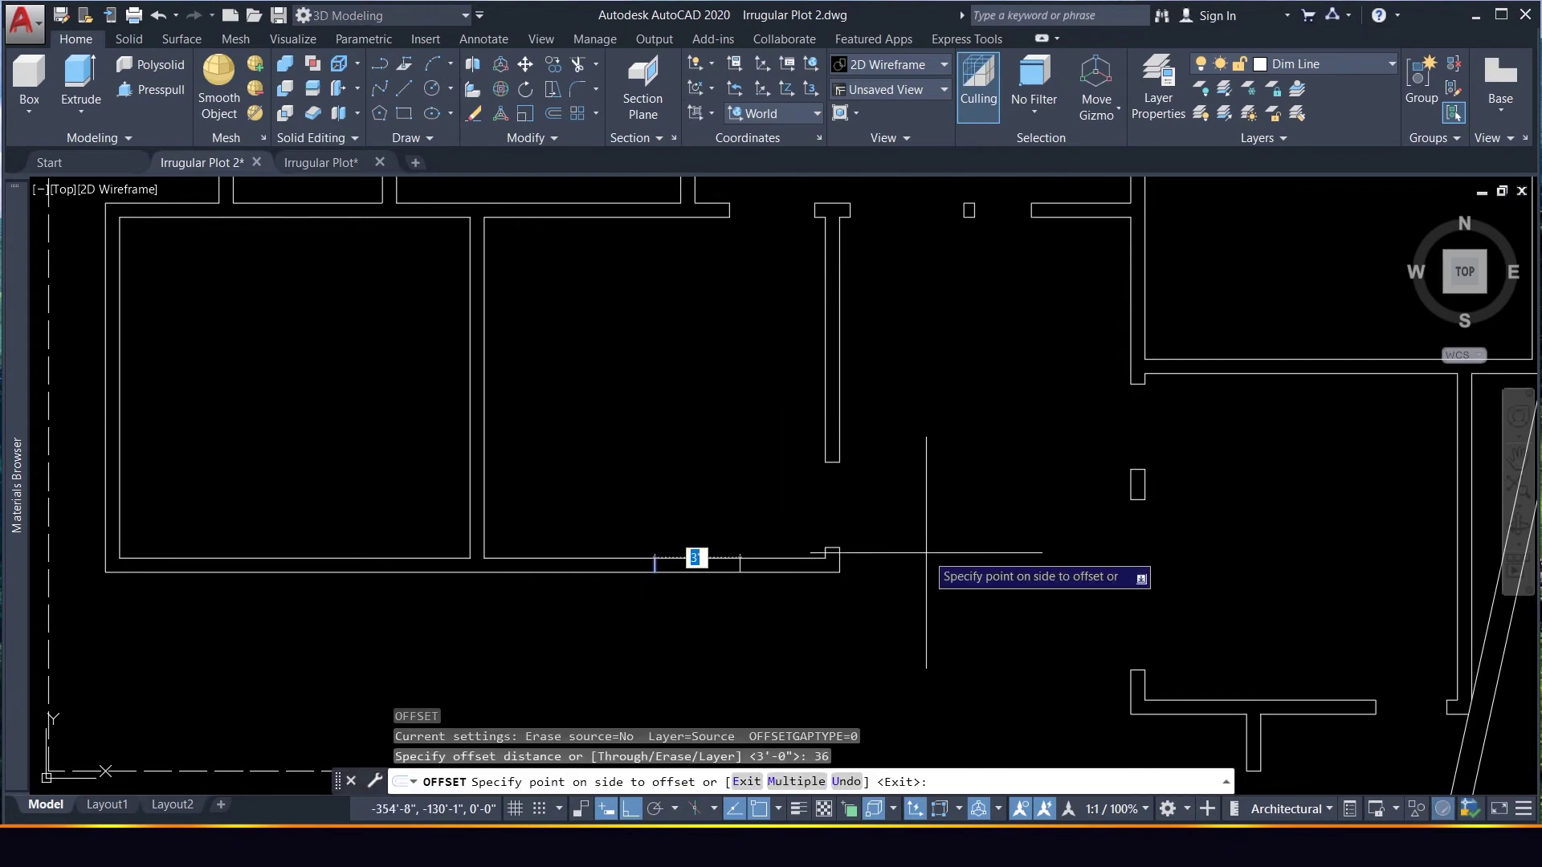
pyautogui.click(692, 554)
pyautogui.click(652, 565)
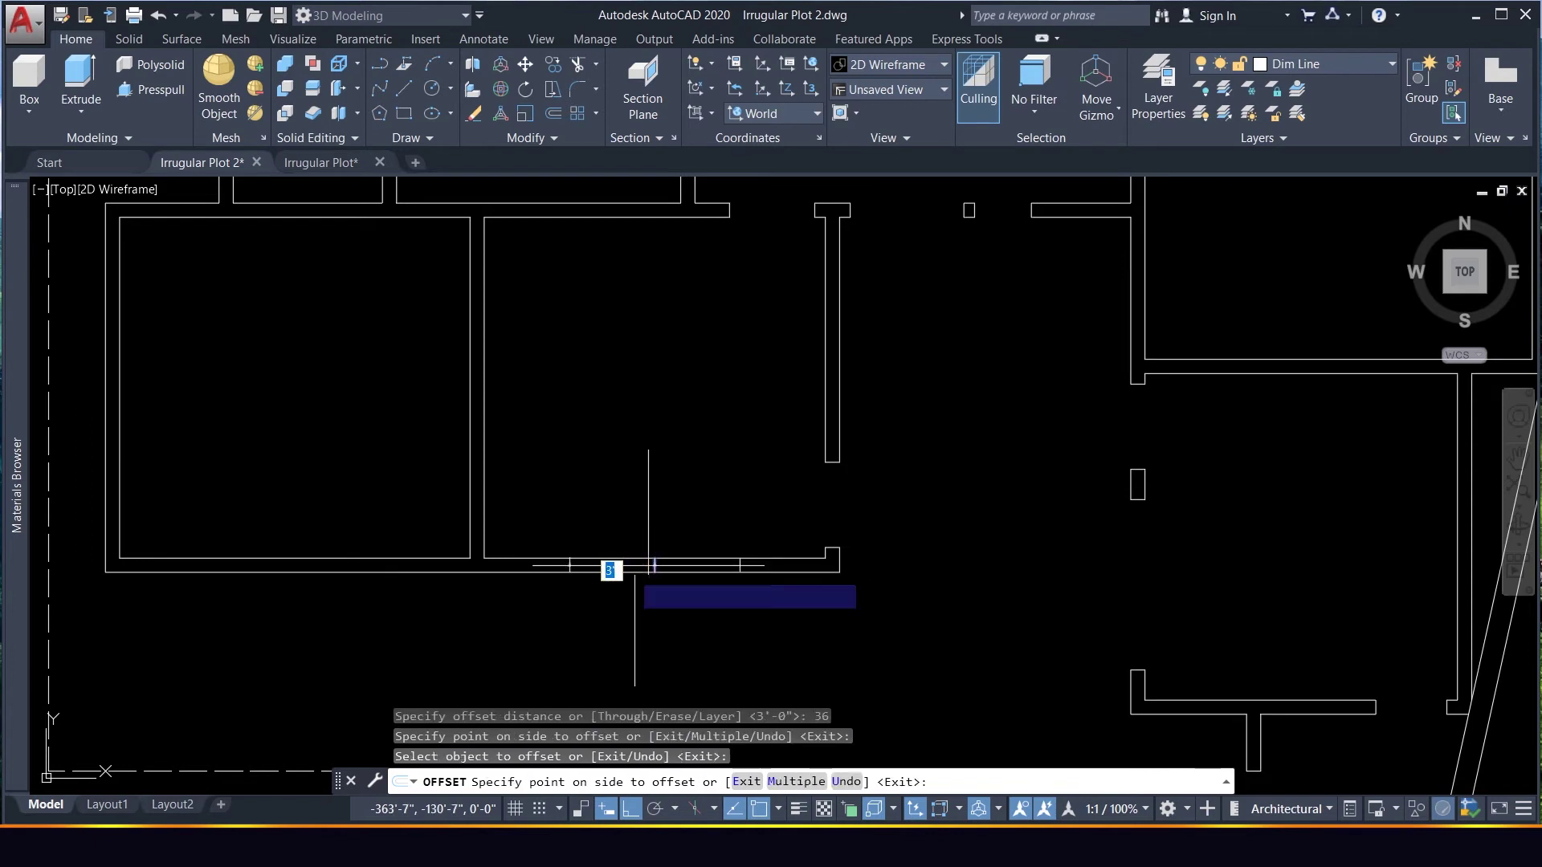
pyautogui.click(590, 578)
pyautogui.press('Escape')
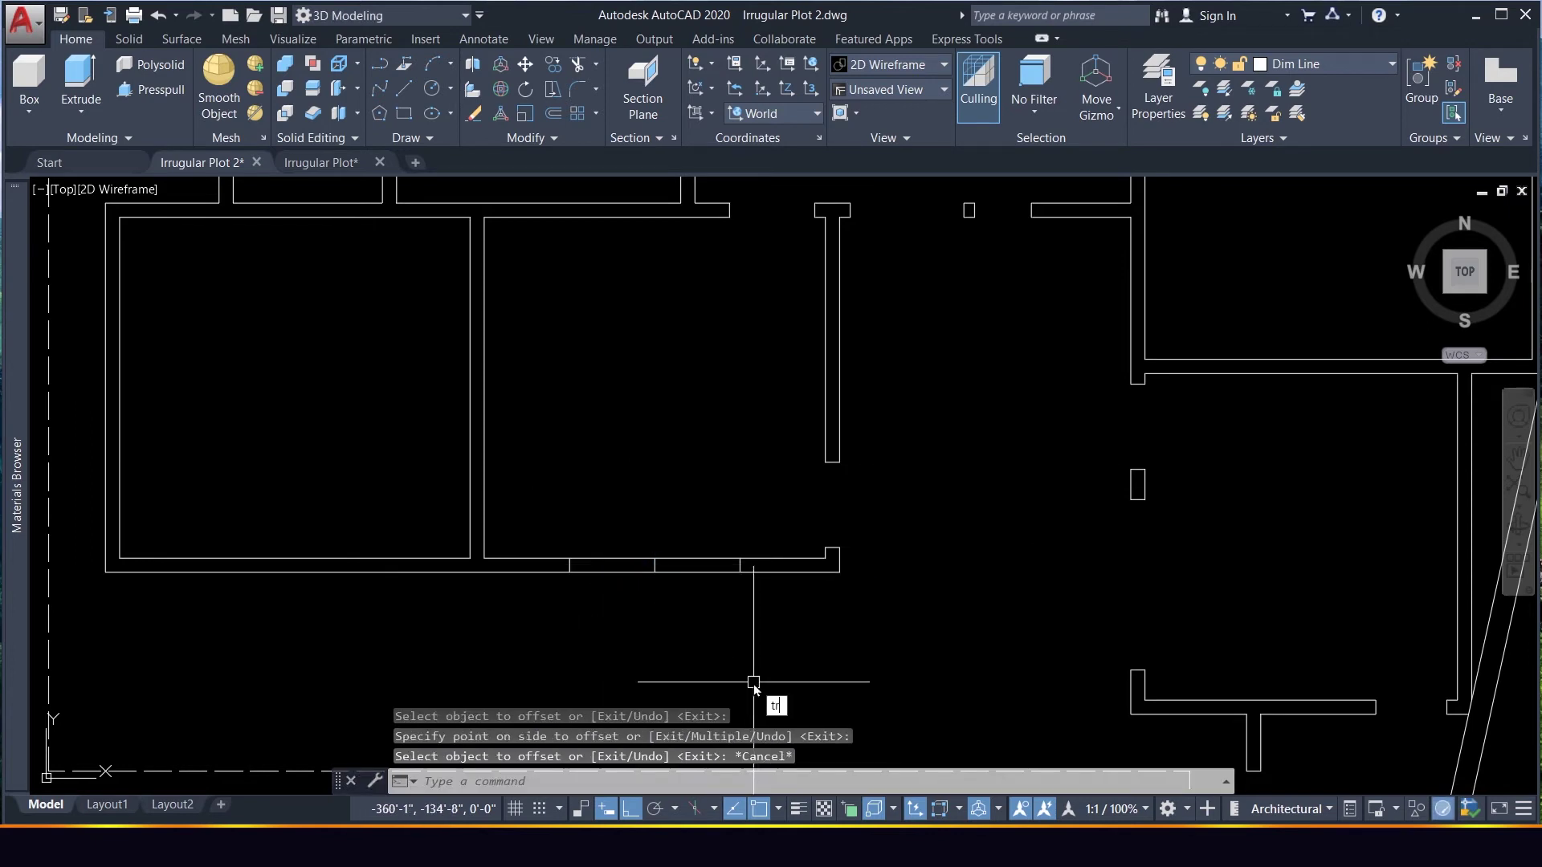
pyautogui.write('tr')
pyautogui.press('Return')
pyautogui.click(717, 646)
pyautogui.click(607, 500)
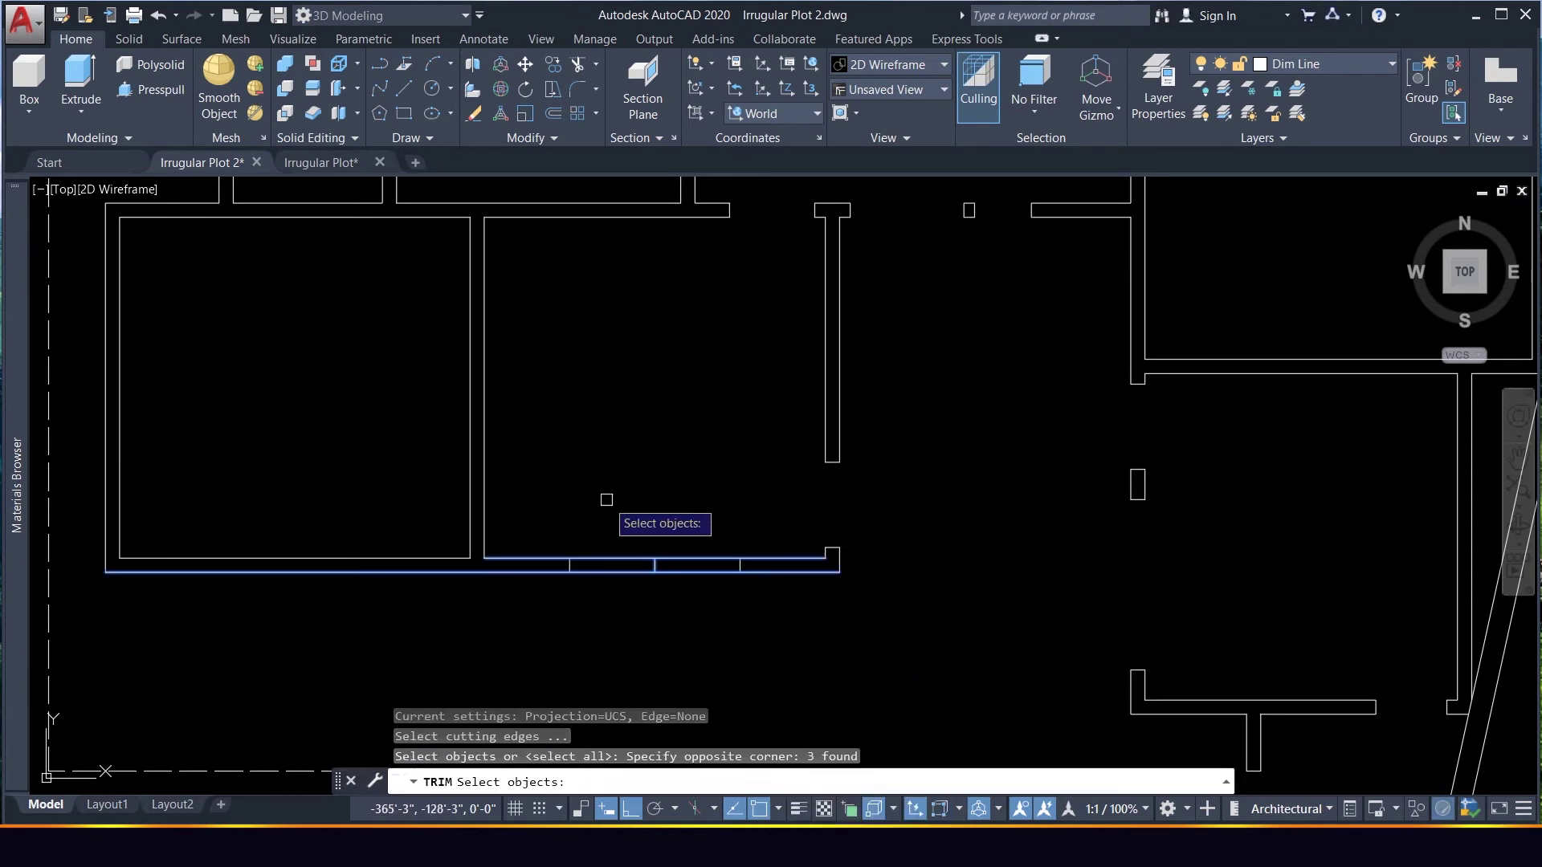
pyautogui.press('Escape')
# Trim the right bedroom's south wall lines between the two outer jamb lines to cut the window opening
pyautogui.write('tr')
pyautogui.press('Return')
pyautogui.press('Return')
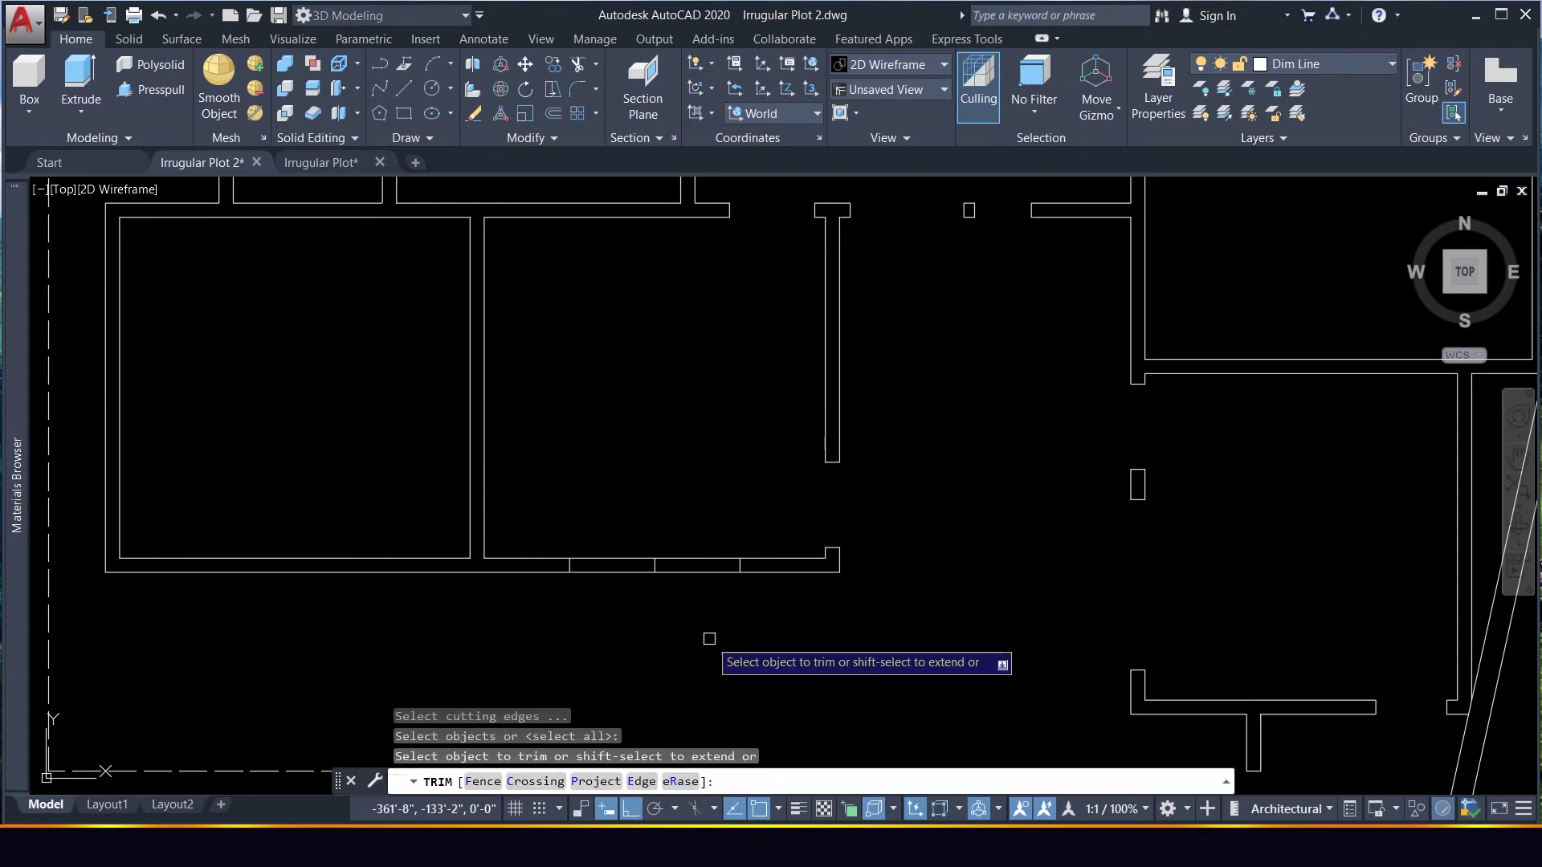
pyautogui.click(711, 635)
pyautogui.click(606, 506)
pyautogui.press('Escape')
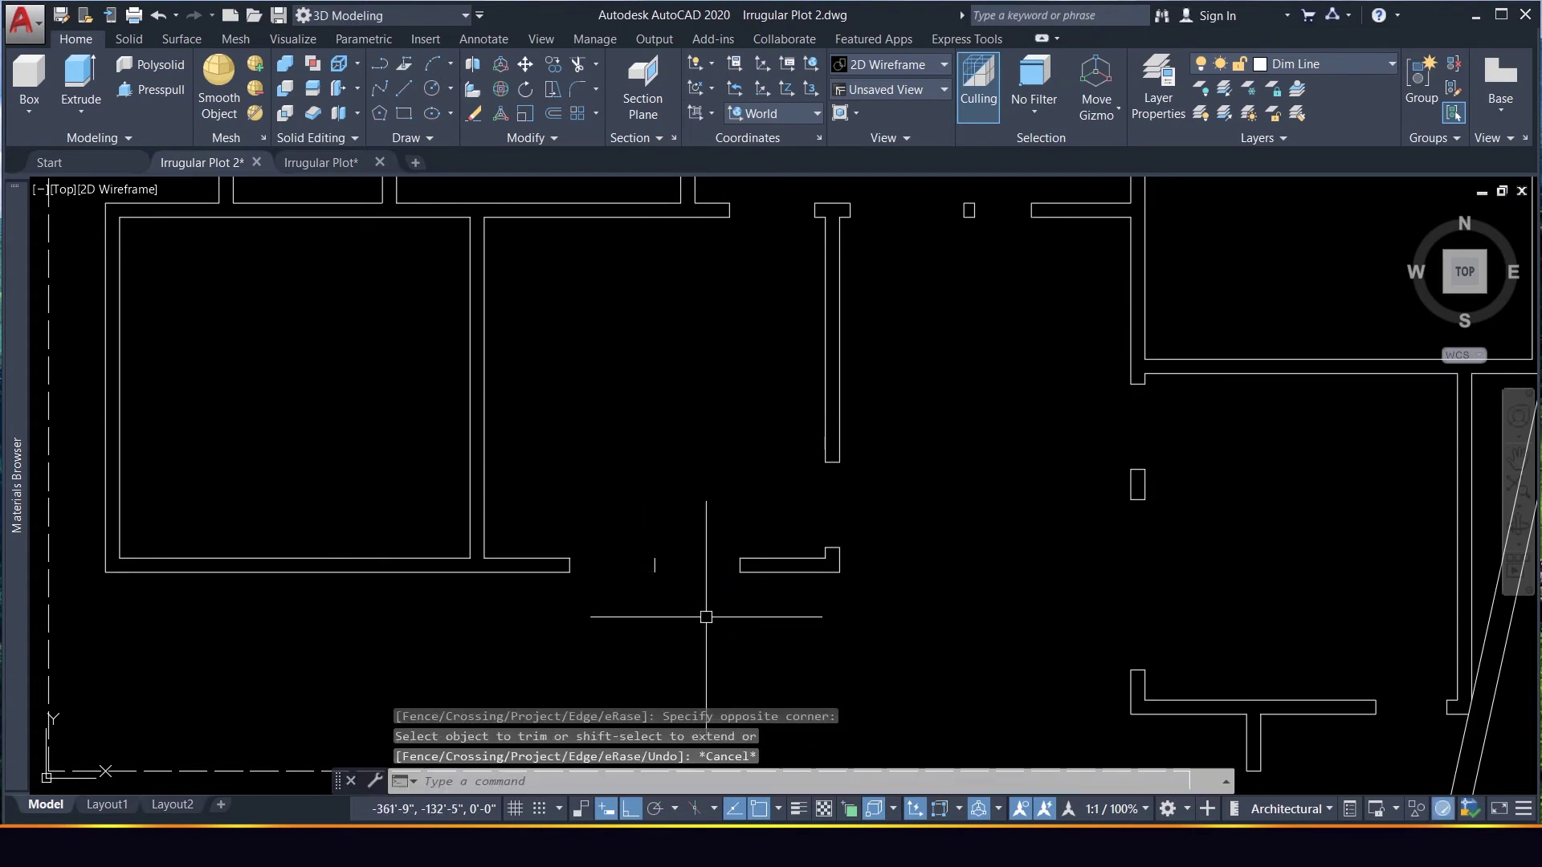
pyautogui.scroll(-2, 657, 548)
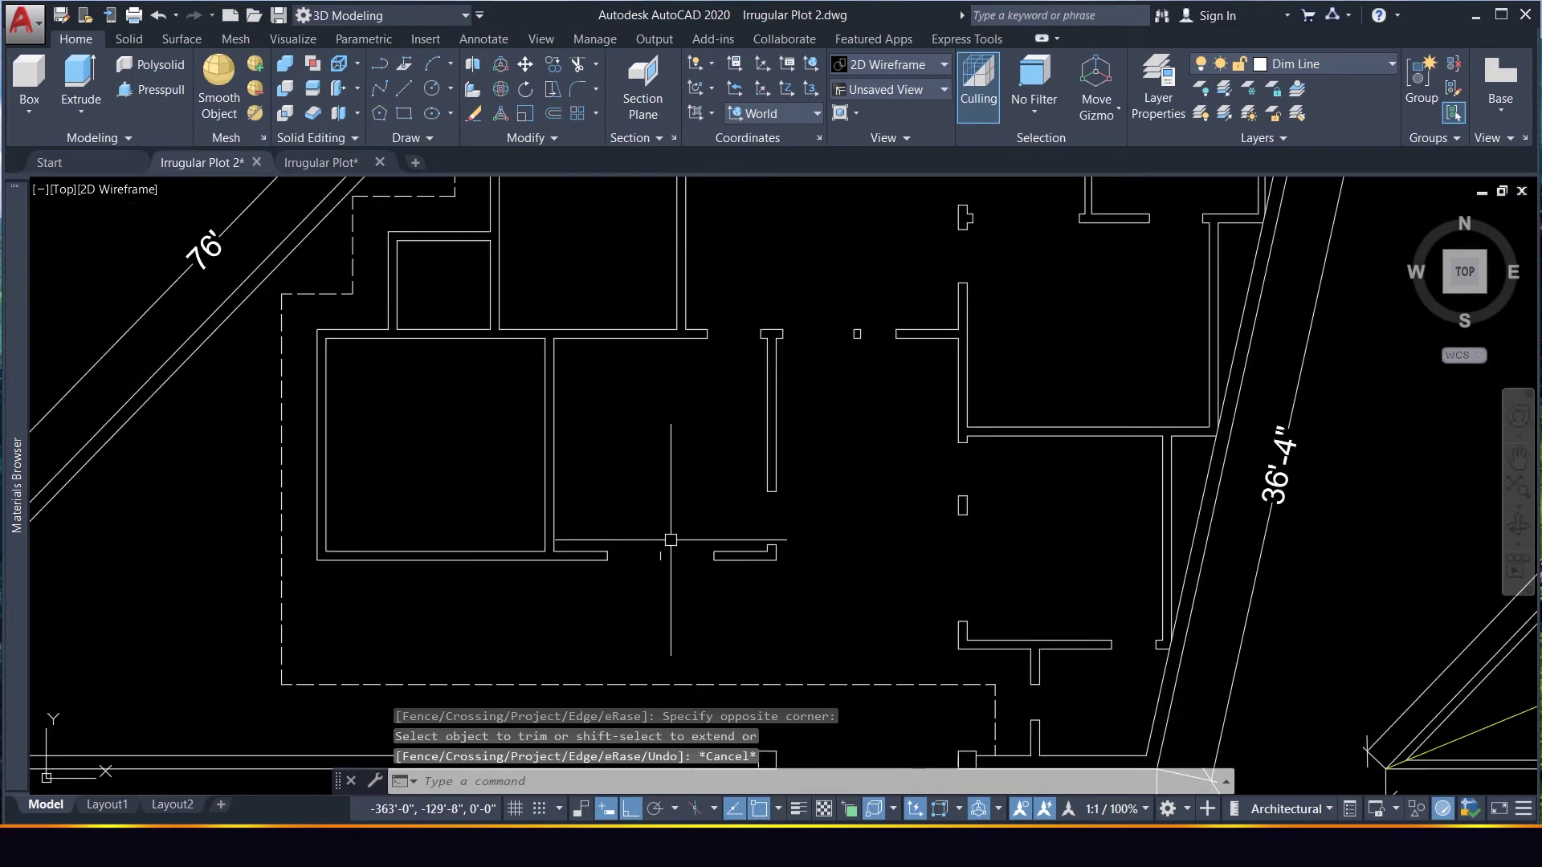
pyautogui.scroll(2, 516, 606)
pyautogui.scroll(-2, 517, 606)
pyautogui.click(517, 606)
pyautogui.click(354, 534)
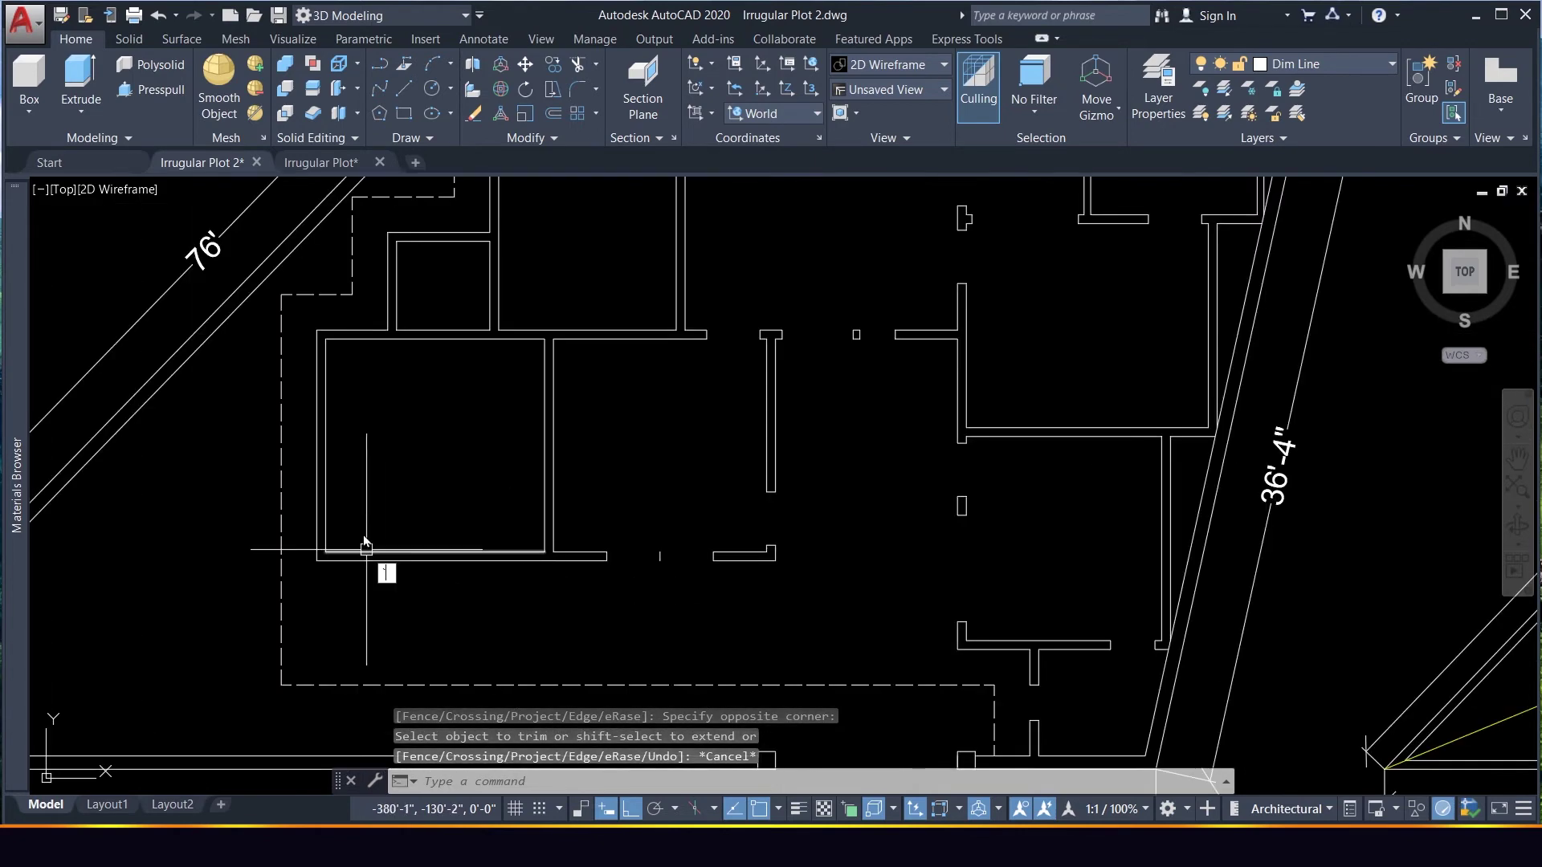
pyautogui.scroll(2, 506, 503)
pyautogui.press('Delete')
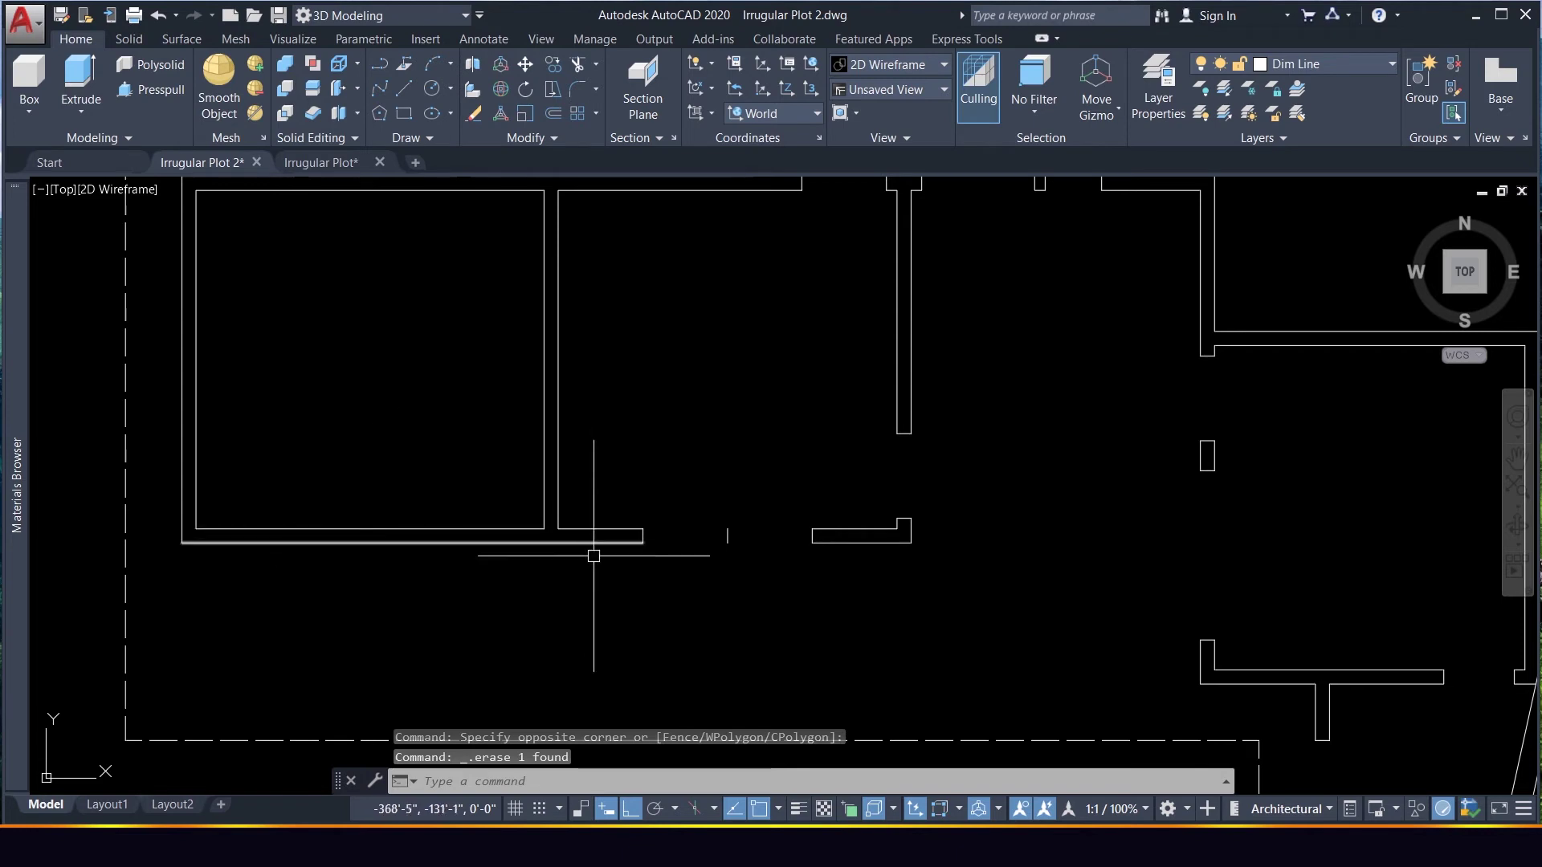
# Draw a line across the south wall's thickness at the left bedroom's lower inner corner beside the partition wall
pyautogui.write('l')
pyautogui.press('Return')
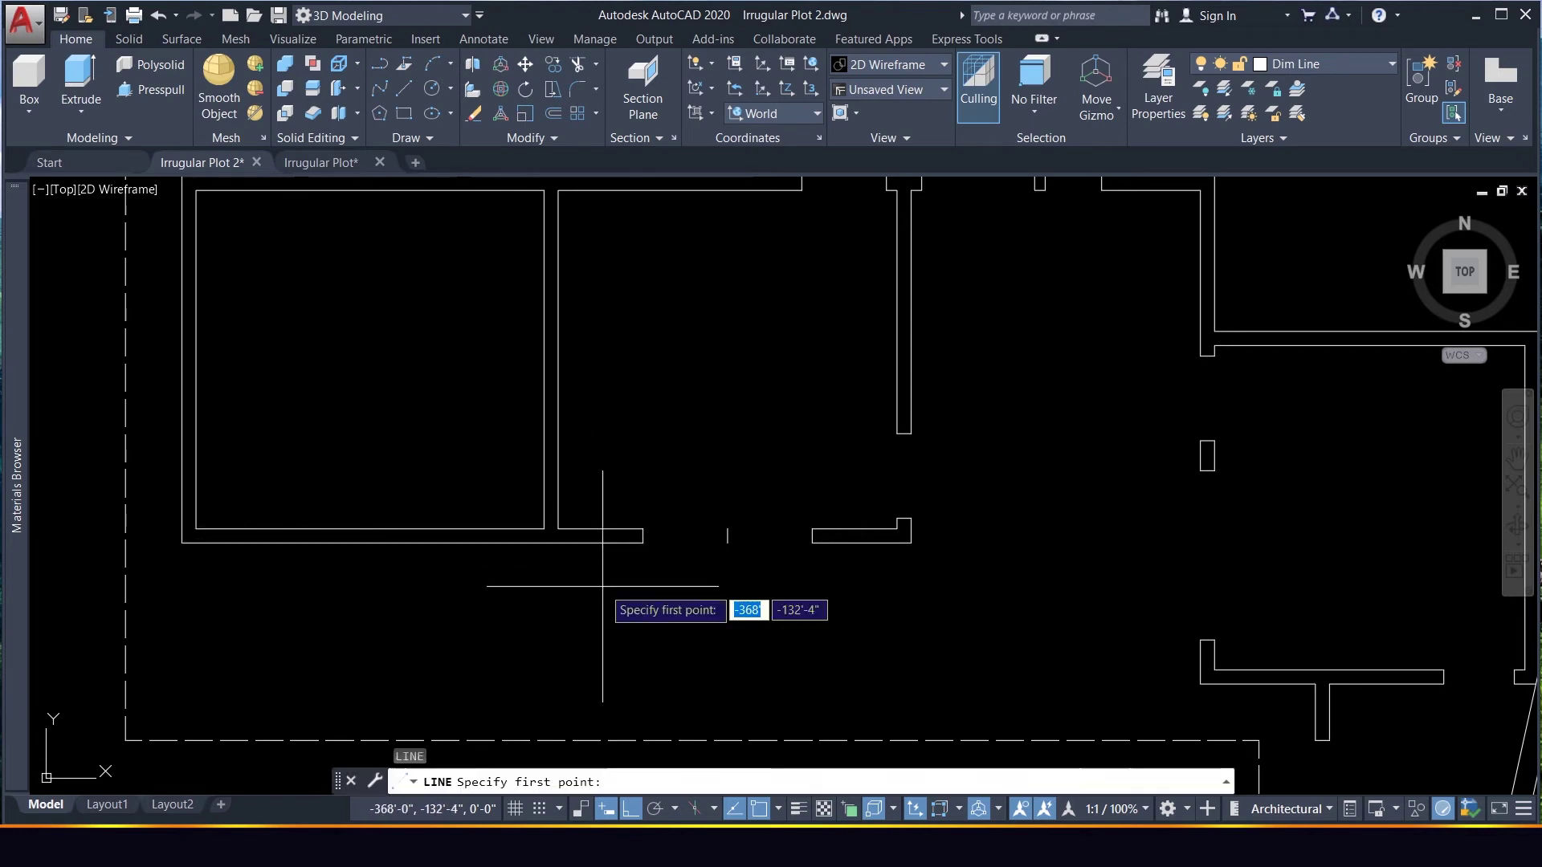
pyautogui.click(544, 528)
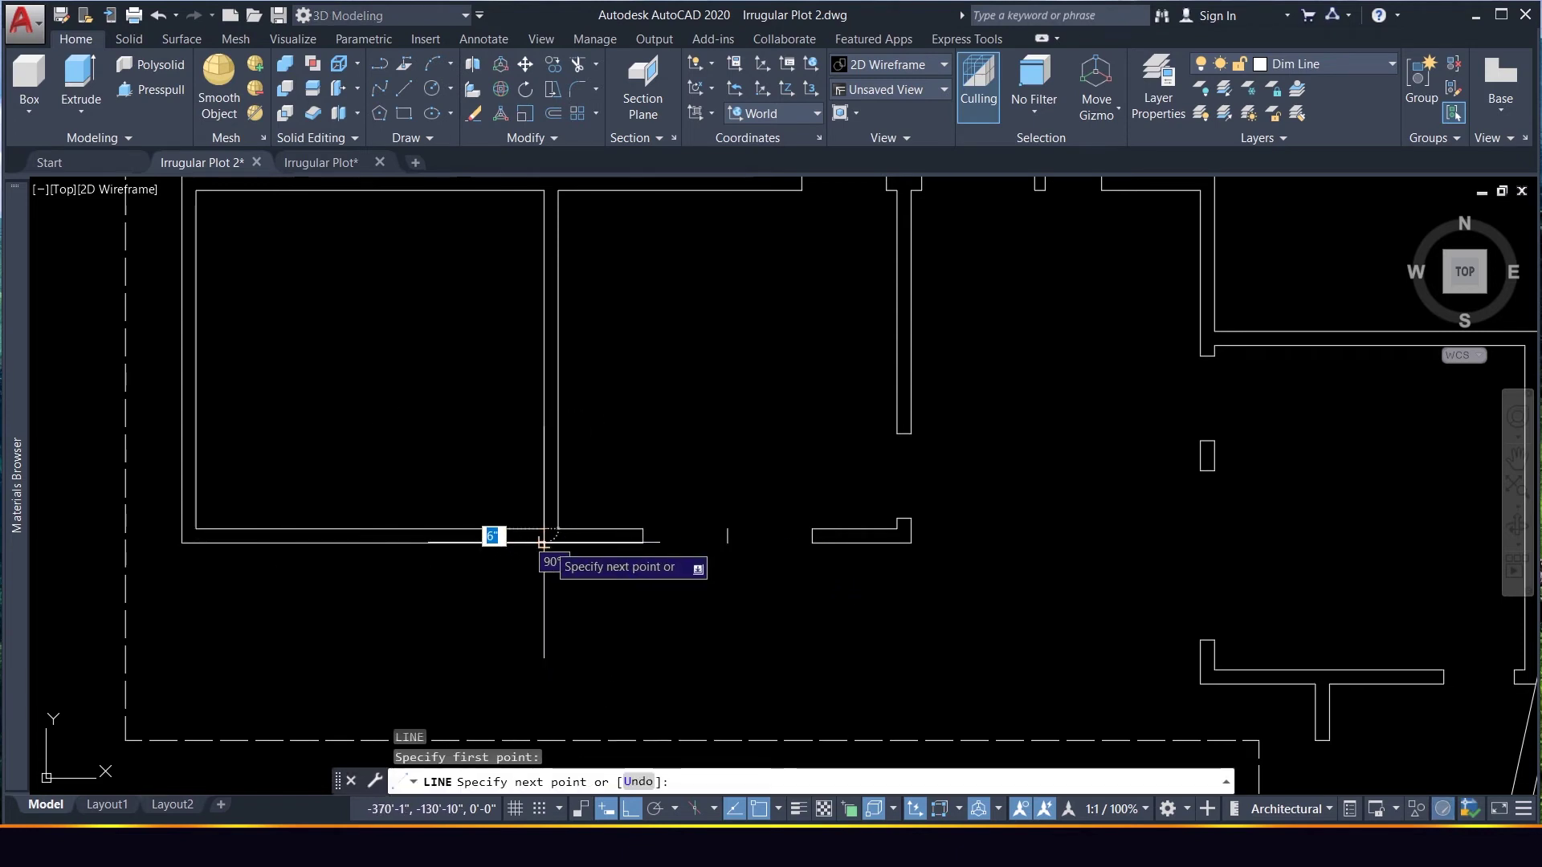
pyautogui.click(558, 528)
pyautogui.press('Return')
# Move the new line 4.5" west along the left bedroom's south wall
pyautogui.click(523, 502)
pyautogui.click(562, 577)
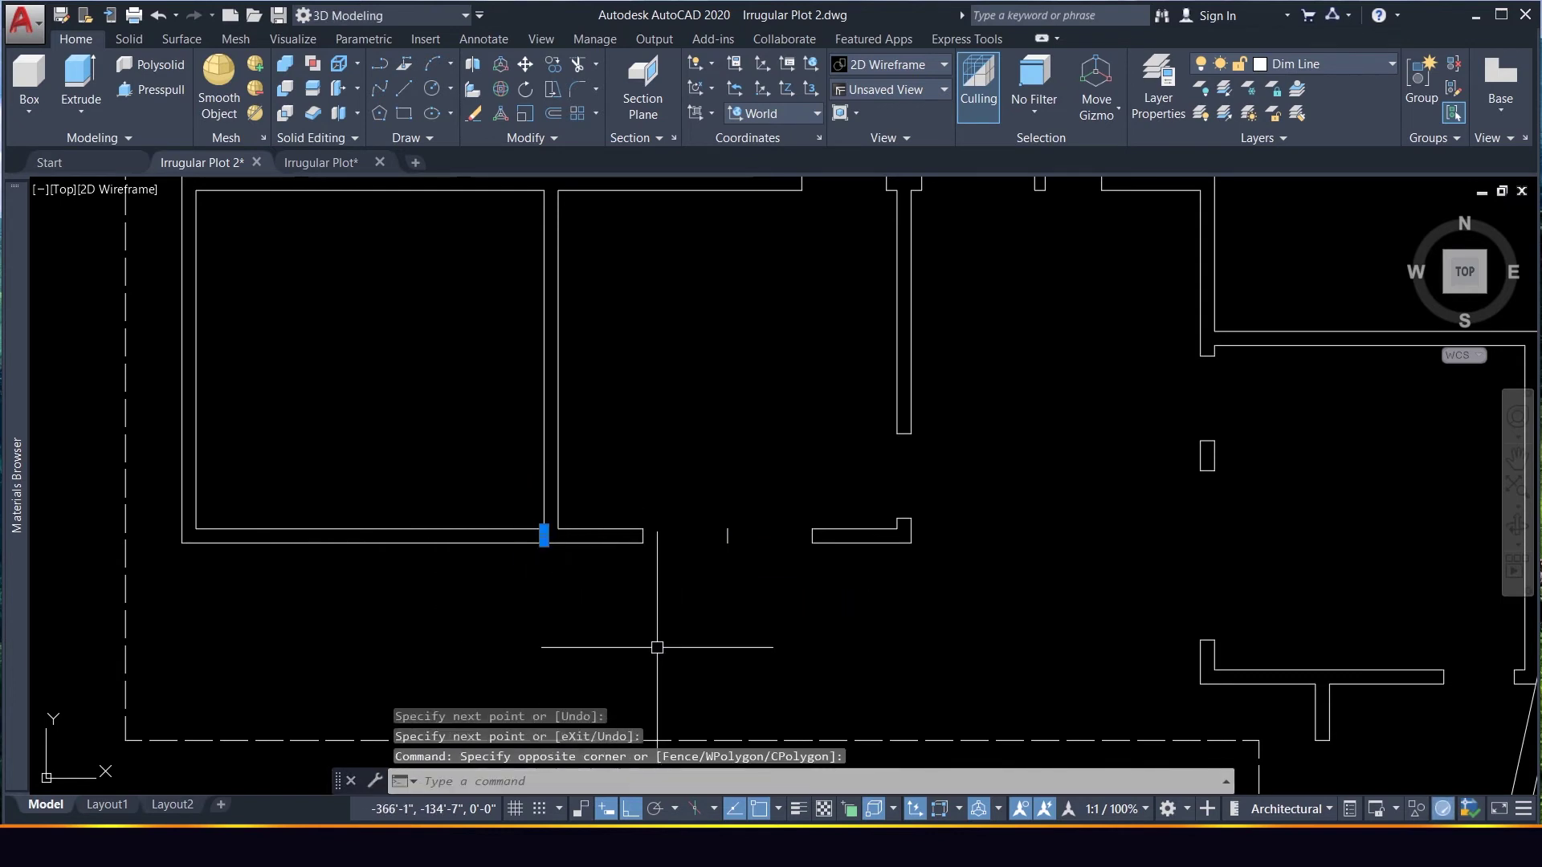
pyautogui.write('m')
pyautogui.press('Return')
pyautogui.click(653, 643)
pyautogui.write('4')
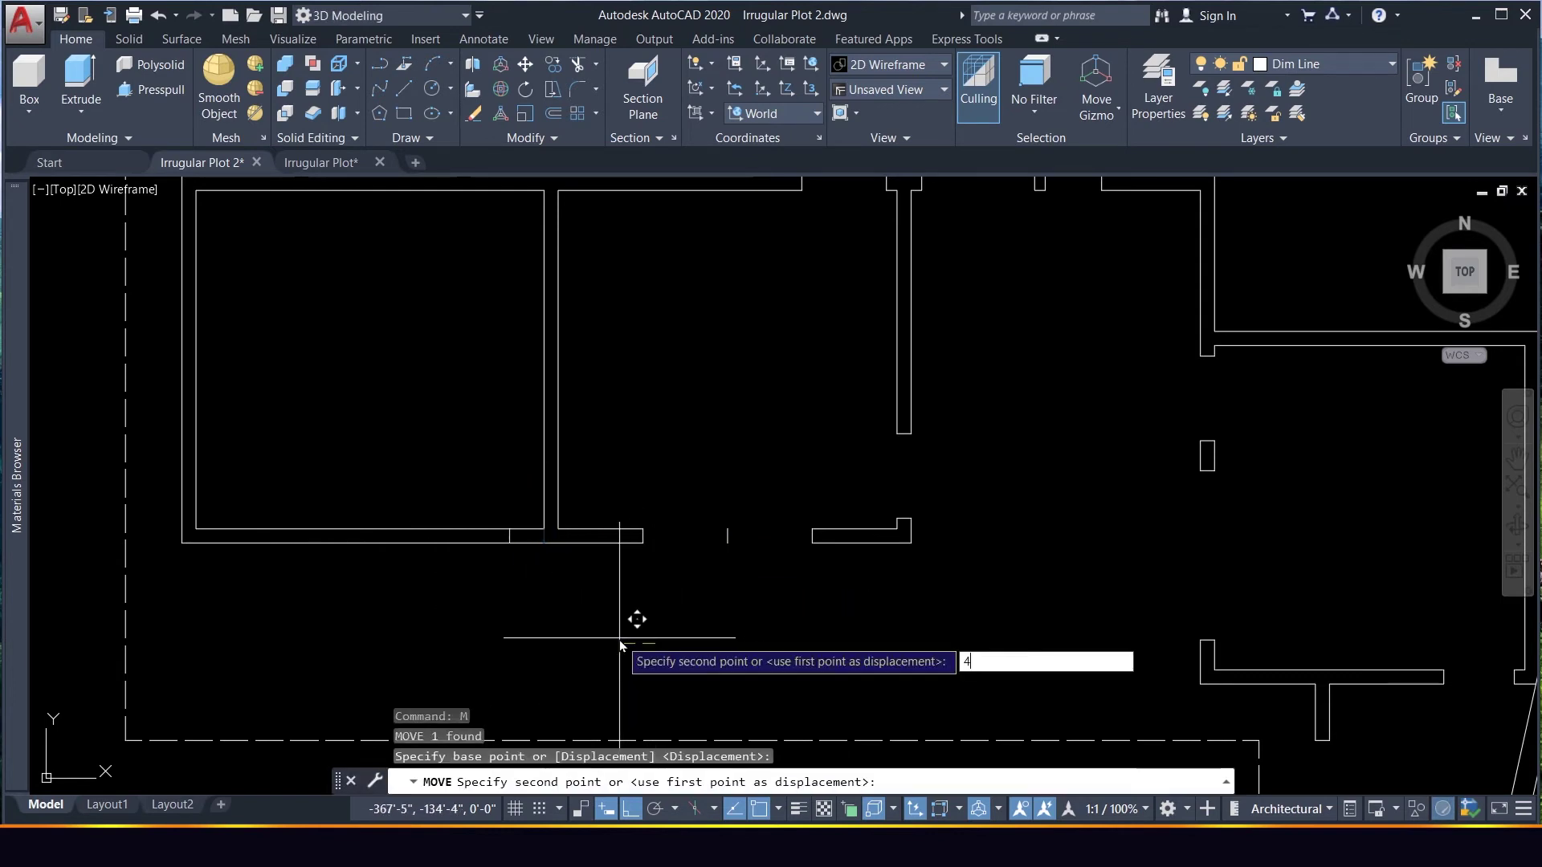
pyautogui.write('.5')
pyautogui.press('Return')
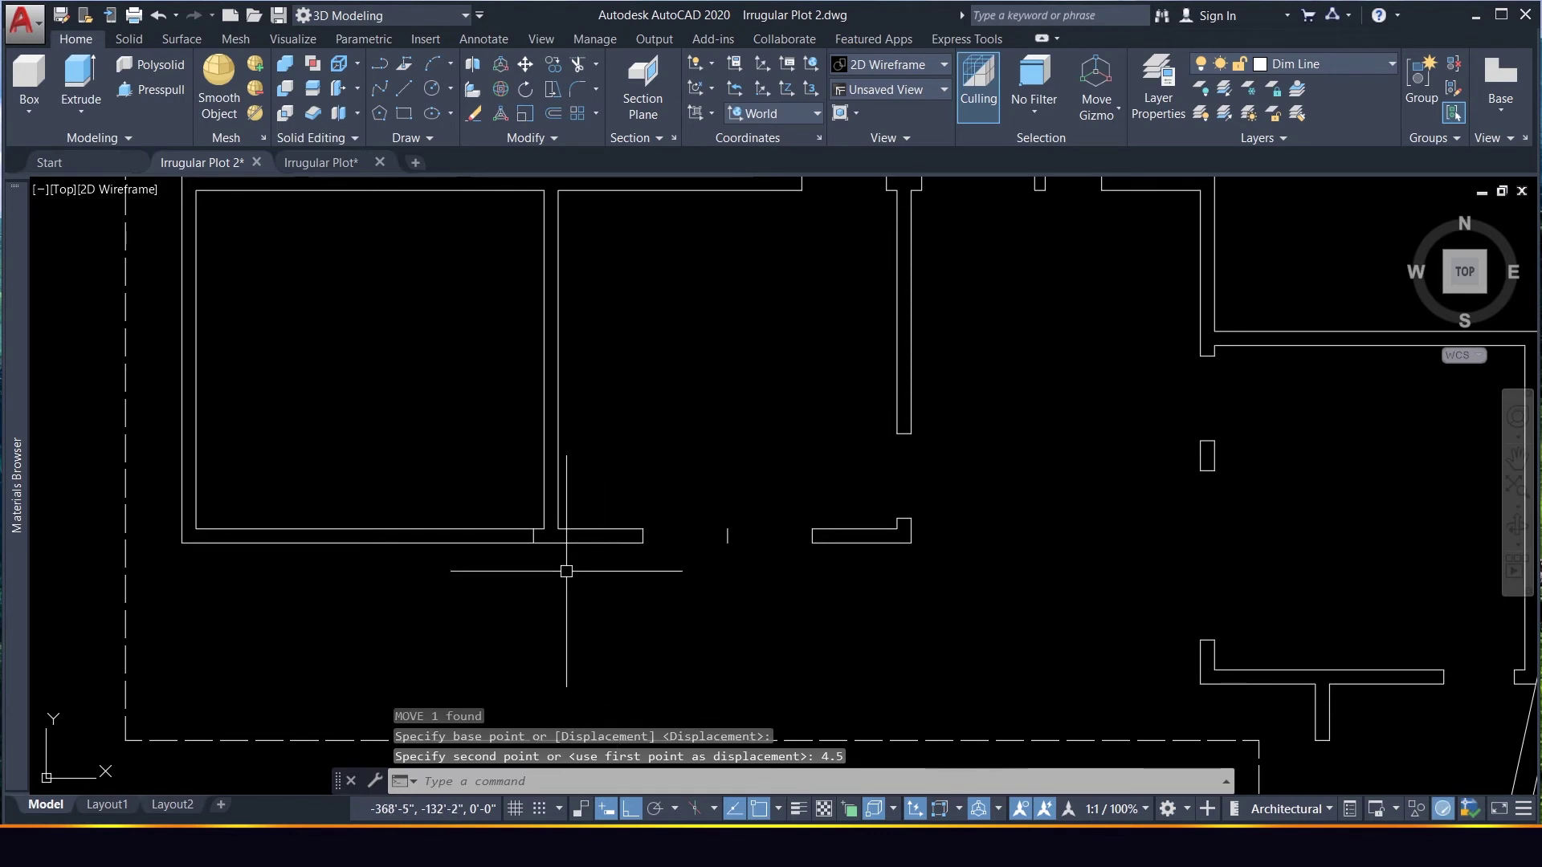
# Offset the moved jamb line 36" west along the left bedroom's south wall
pyautogui.click(482, 494)
pyautogui.click(552, 596)
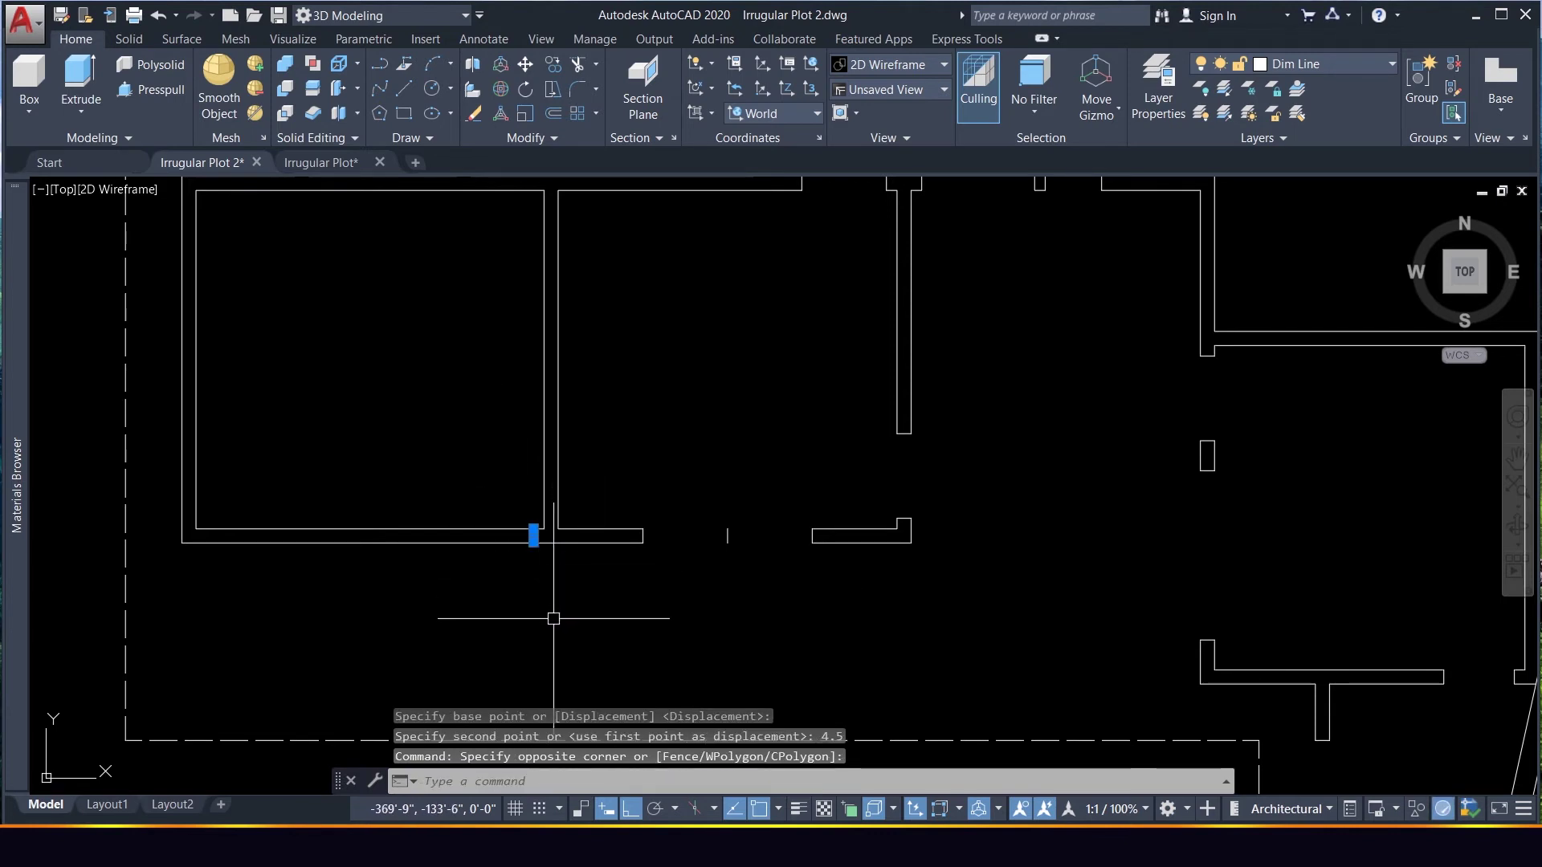
pyautogui.write('o')
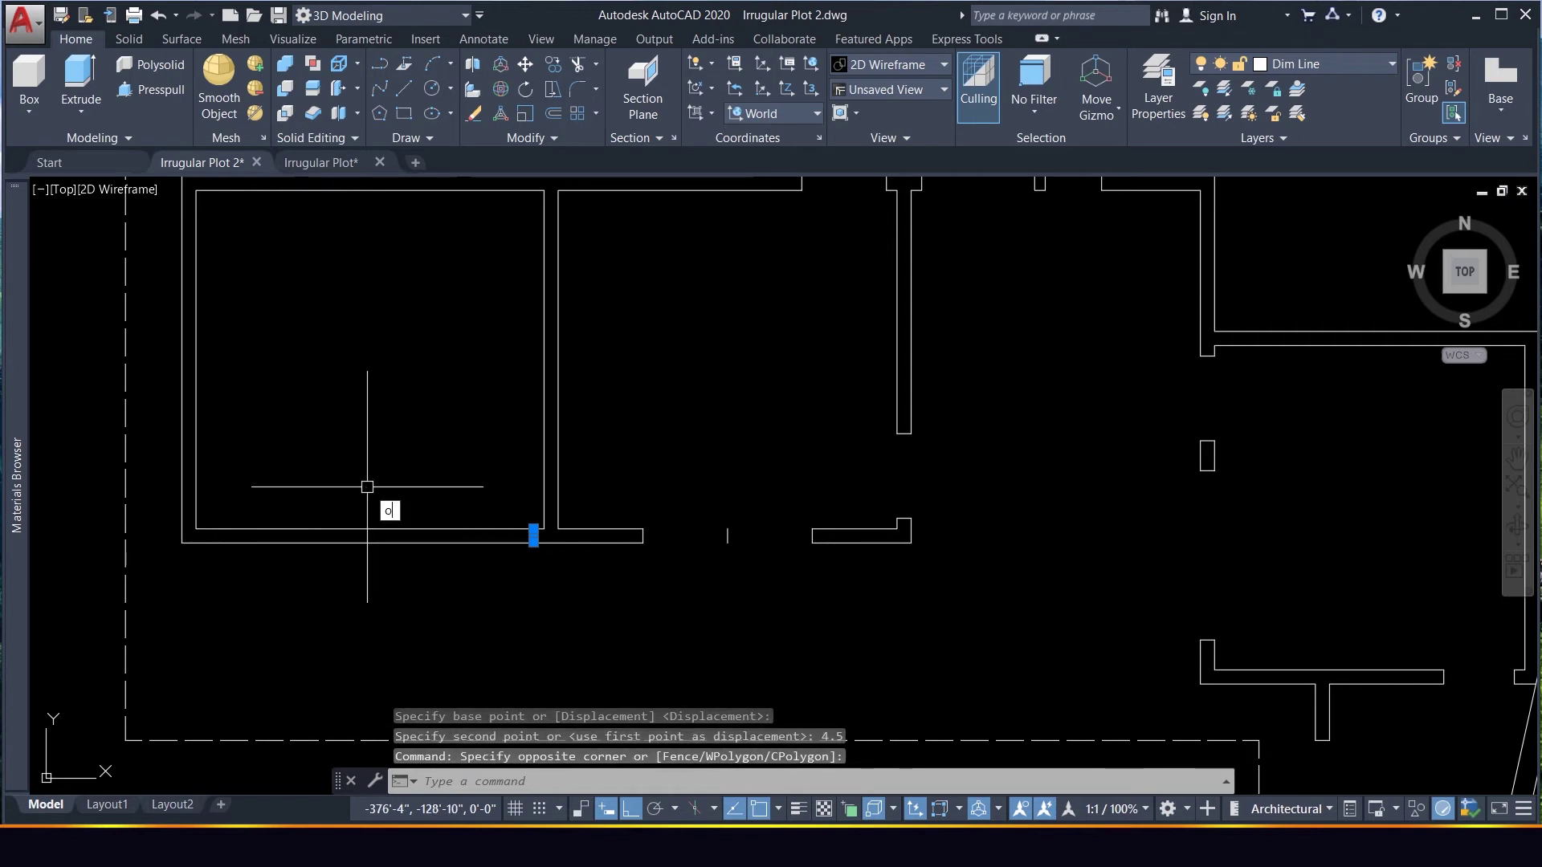
pyautogui.press('Return')
pyautogui.press('Return')
pyautogui.click(365, 492)
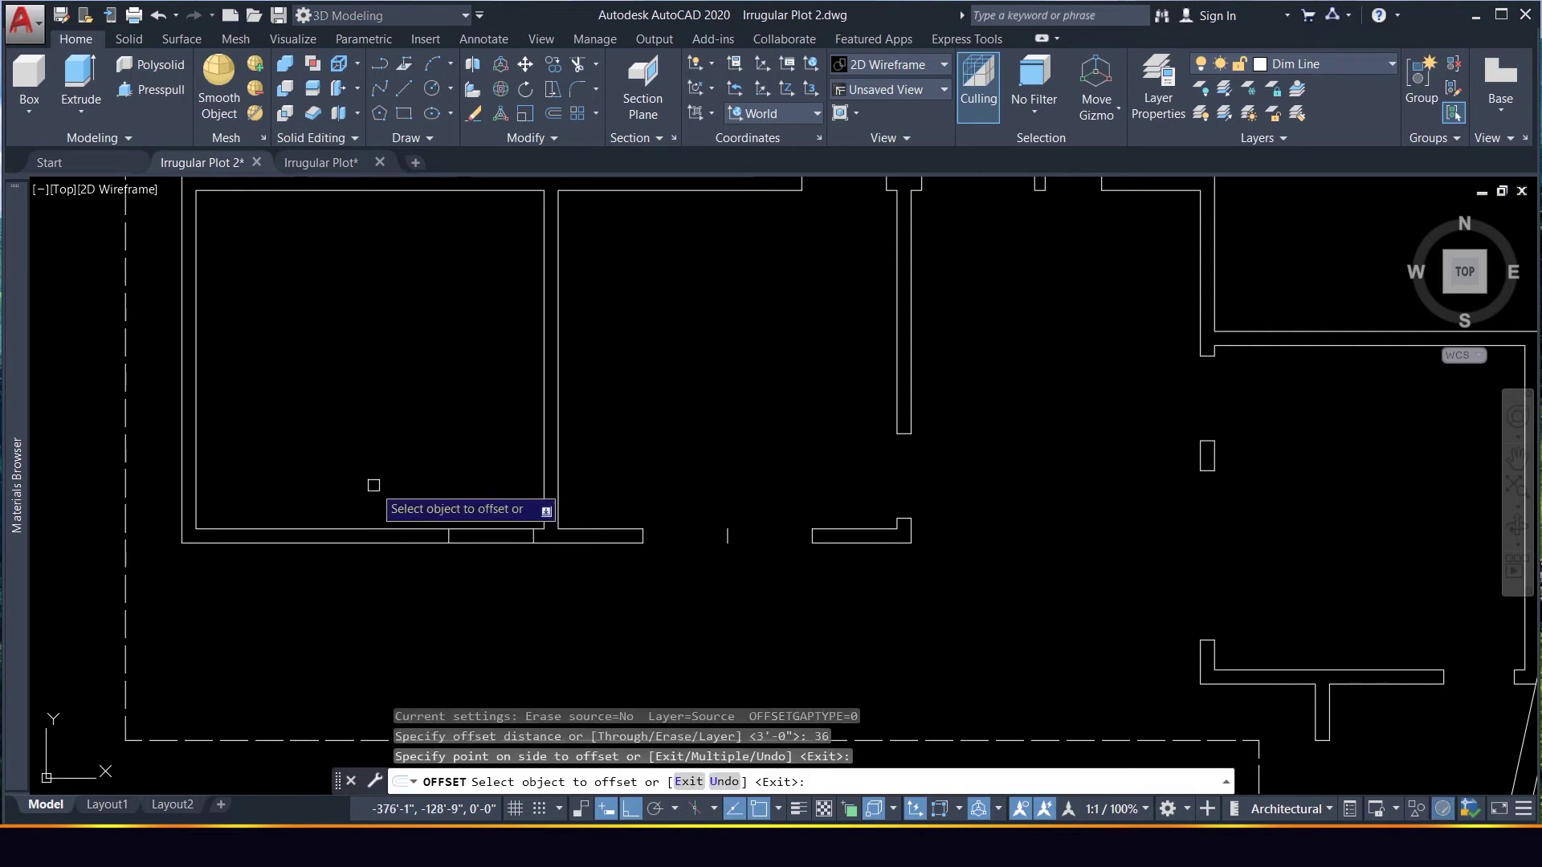
pyautogui.press('Escape')
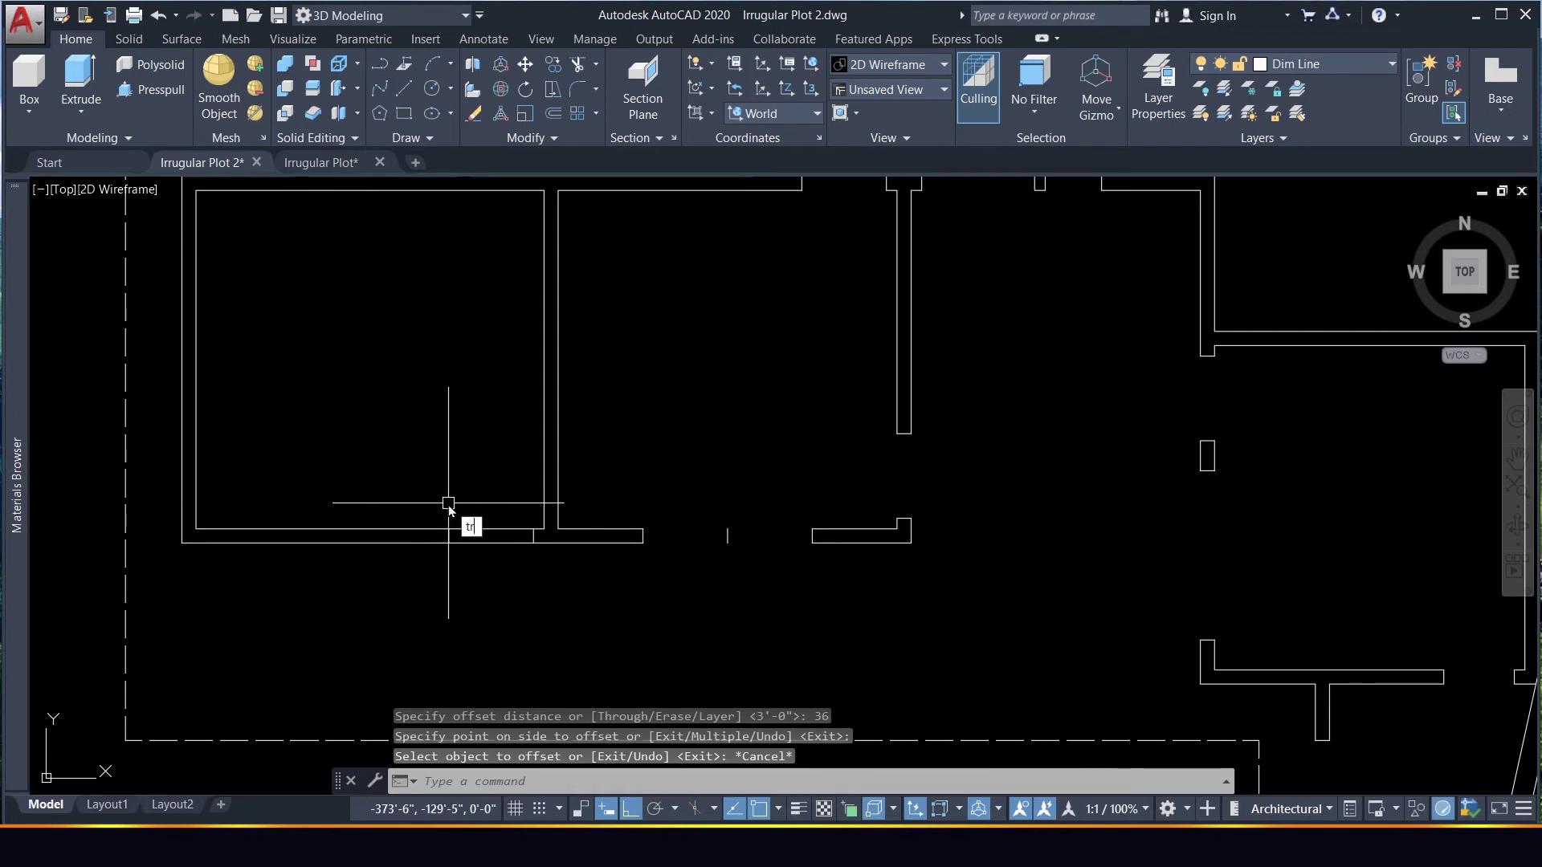
# Trim the left bedroom's south wall lines between the two jambs to cut the door opening
pyautogui.press('Return')
pyautogui.press('Return')
pyautogui.click(506, 614)
pyautogui.click(483, 519)
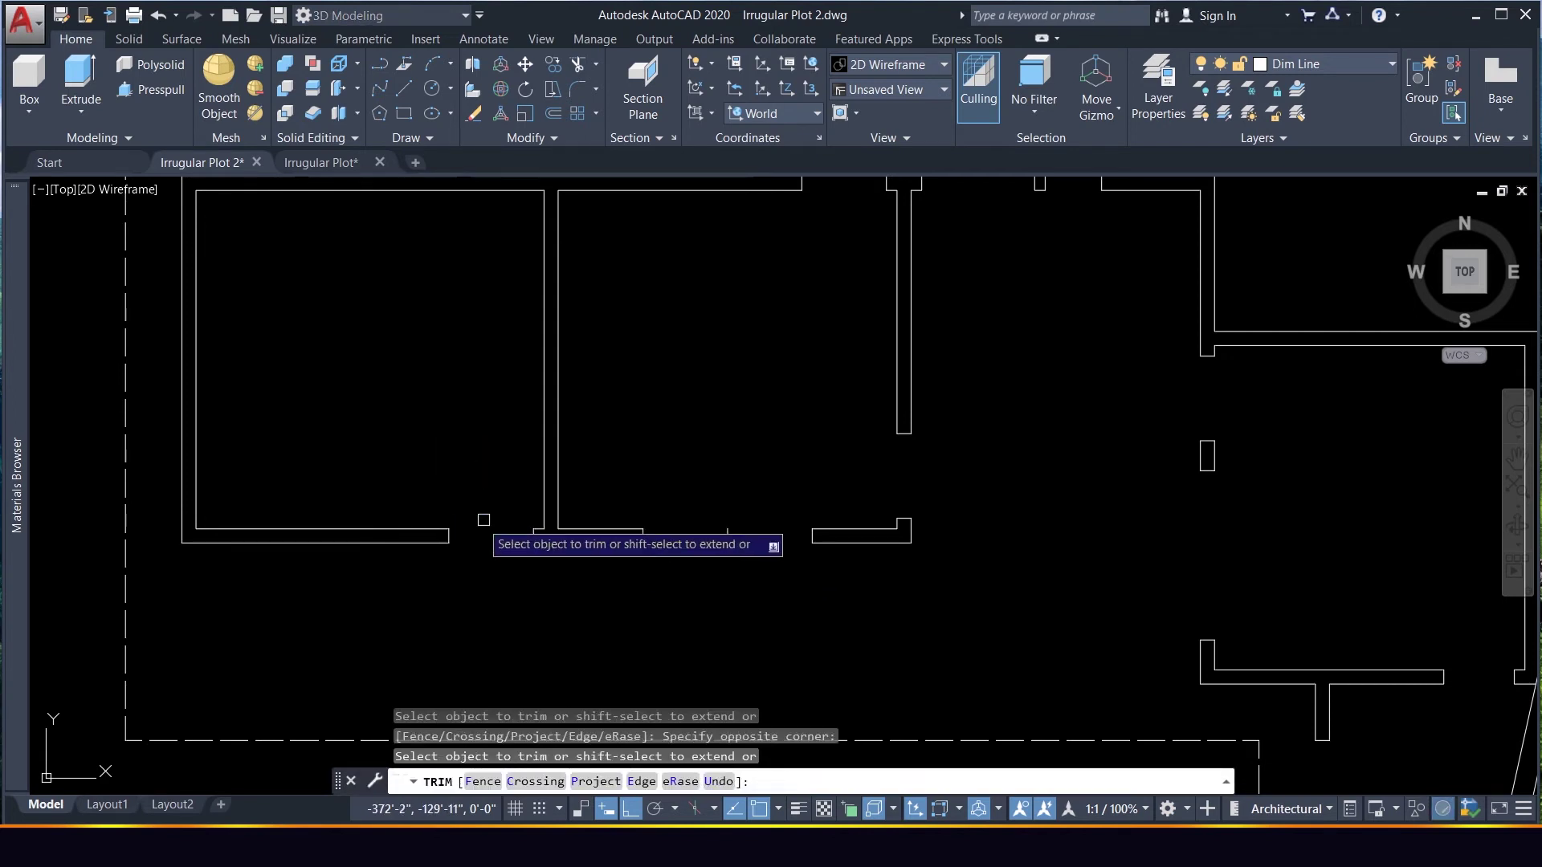
pyautogui.press('Escape')
# Draw a line across the left bedroom's remaining south wall at the midpoint of its inner edge
pyautogui.click(446, 530)
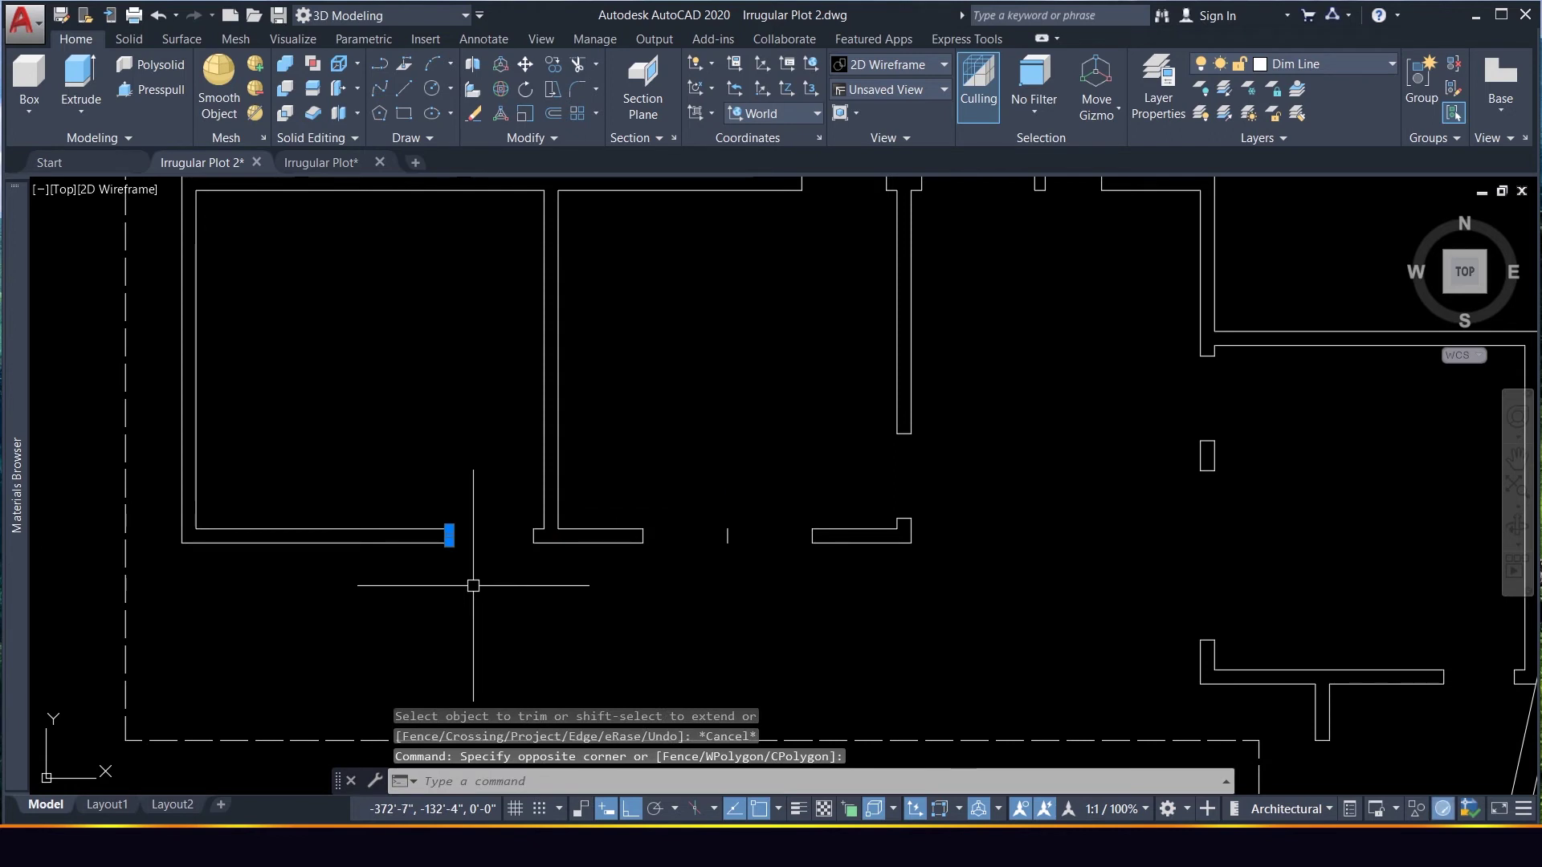
pyautogui.write('l')
pyautogui.press('Return')
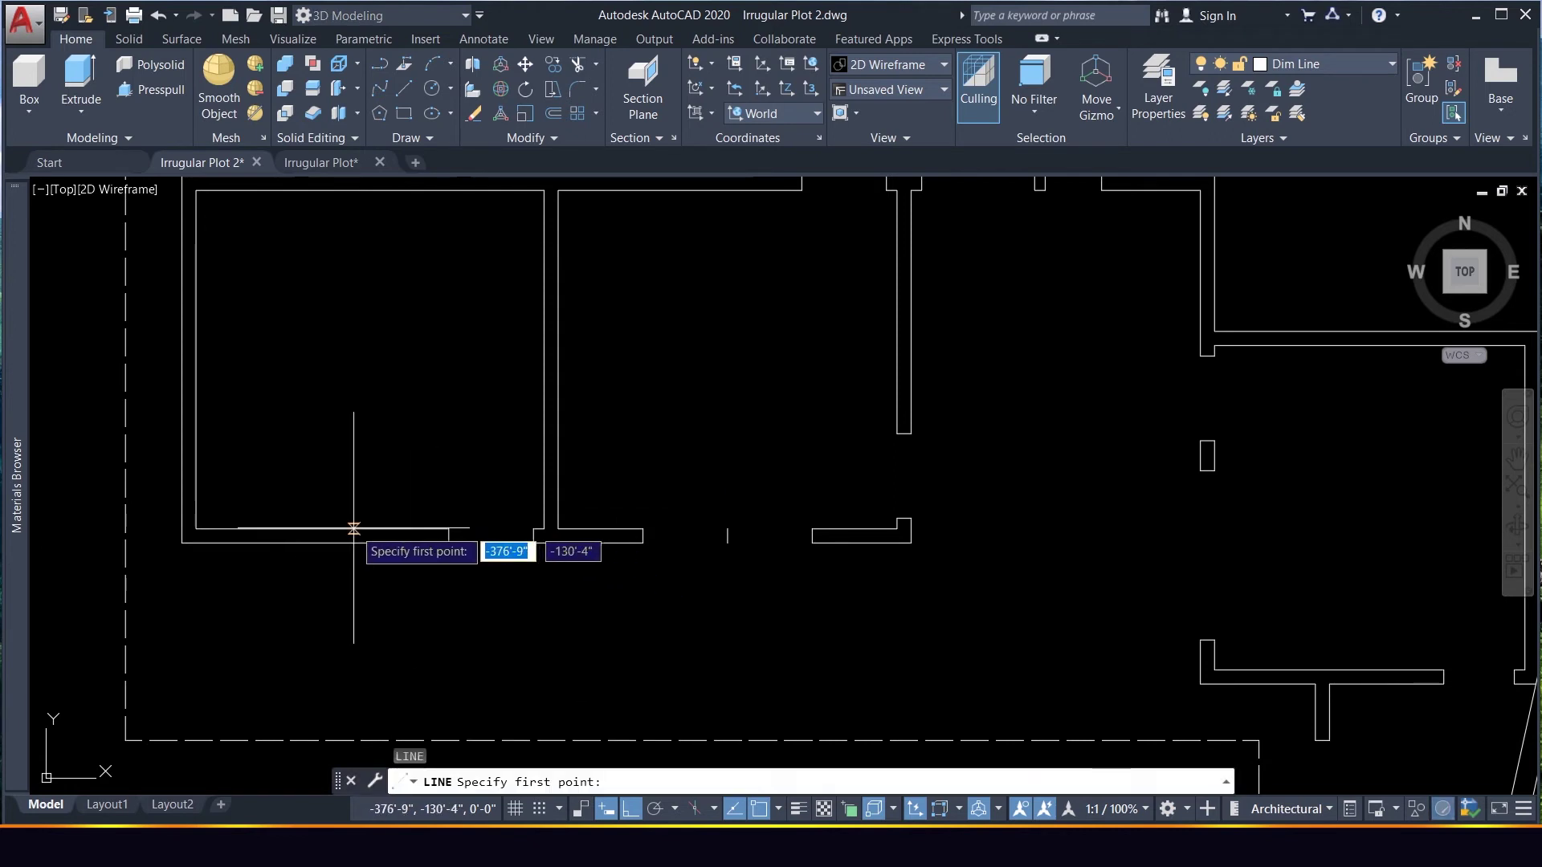
pyautogui.click(322, 528)
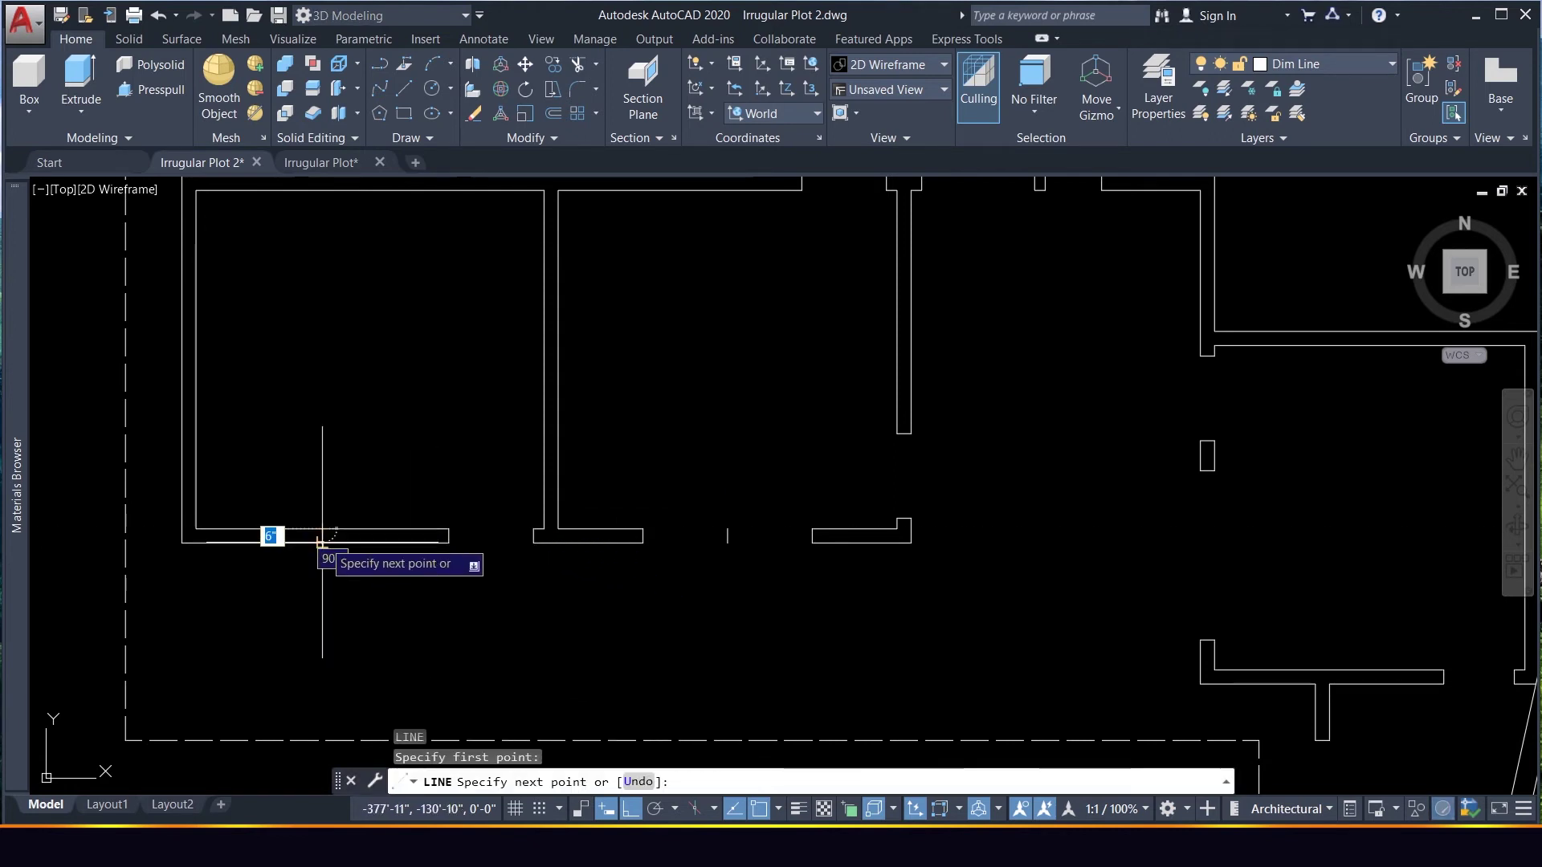
pyautogui.click(322, 542)
pyautogui.press('Return')
# Offset the middle line of the left bedroom's south wall 36" to the east
pyautogui.click(290, 505)
pyautogui.click(361, 599)
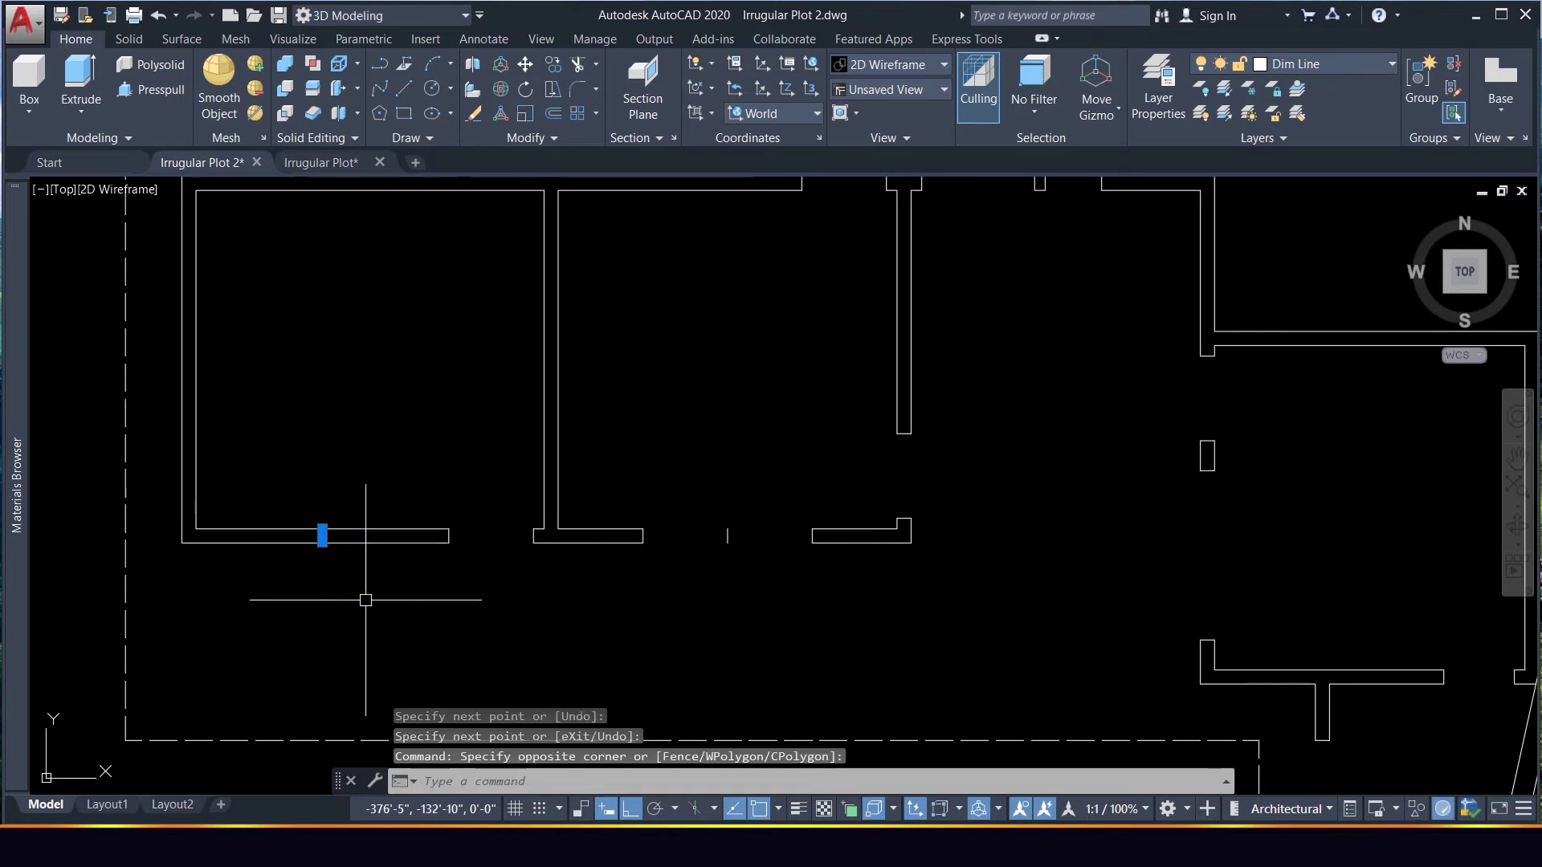
pyautogui.write('o')
pyautogui.press('Return')
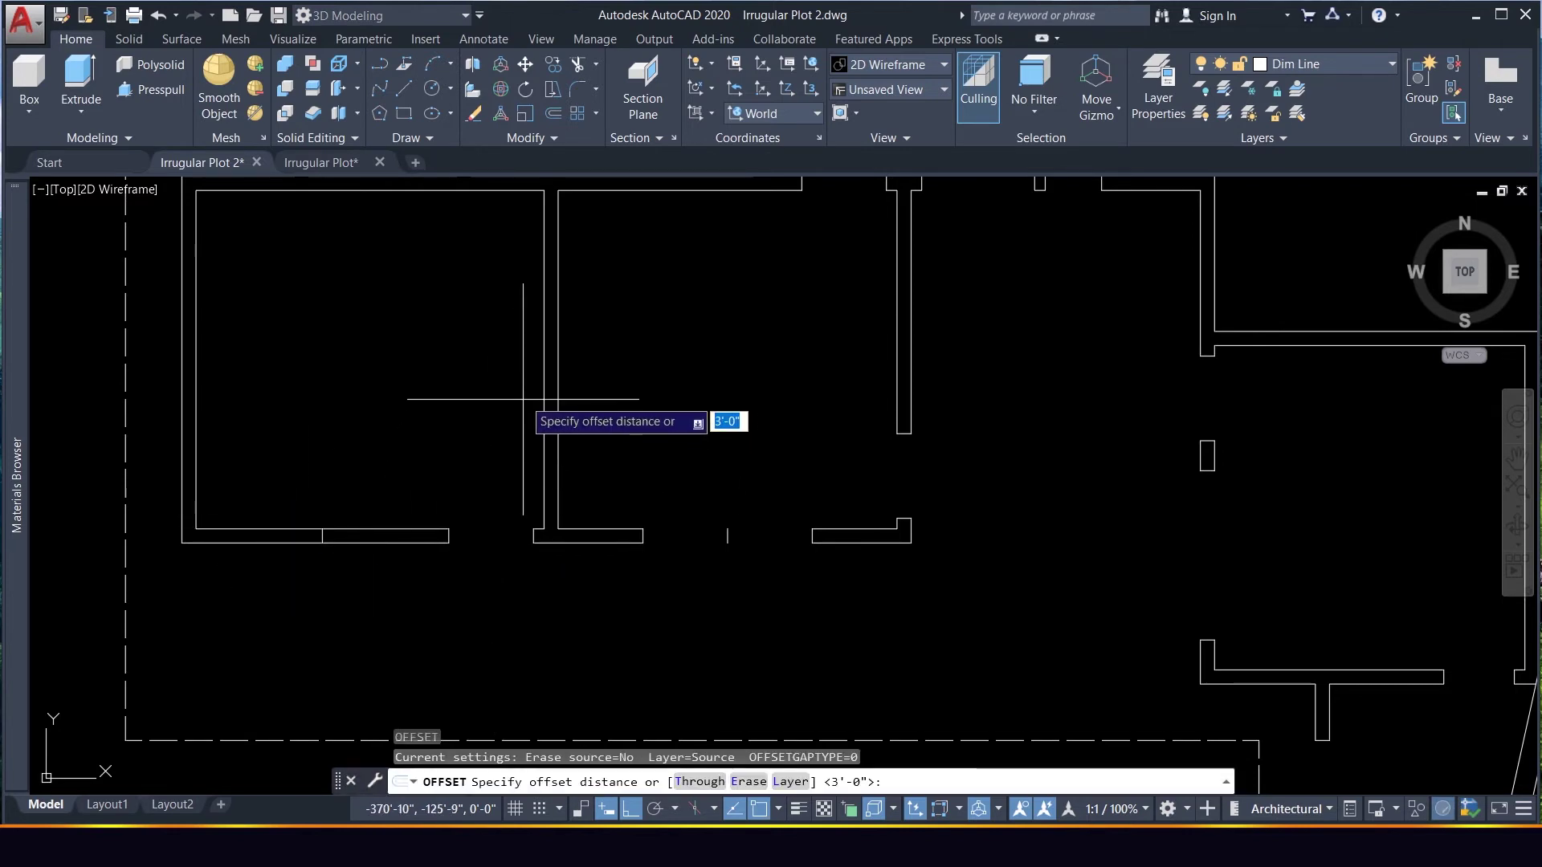
pyautogui.write('36')
pyautogui.press('Return')
pyautogui.click(322, 533)
pyautogui.click(365, 523)
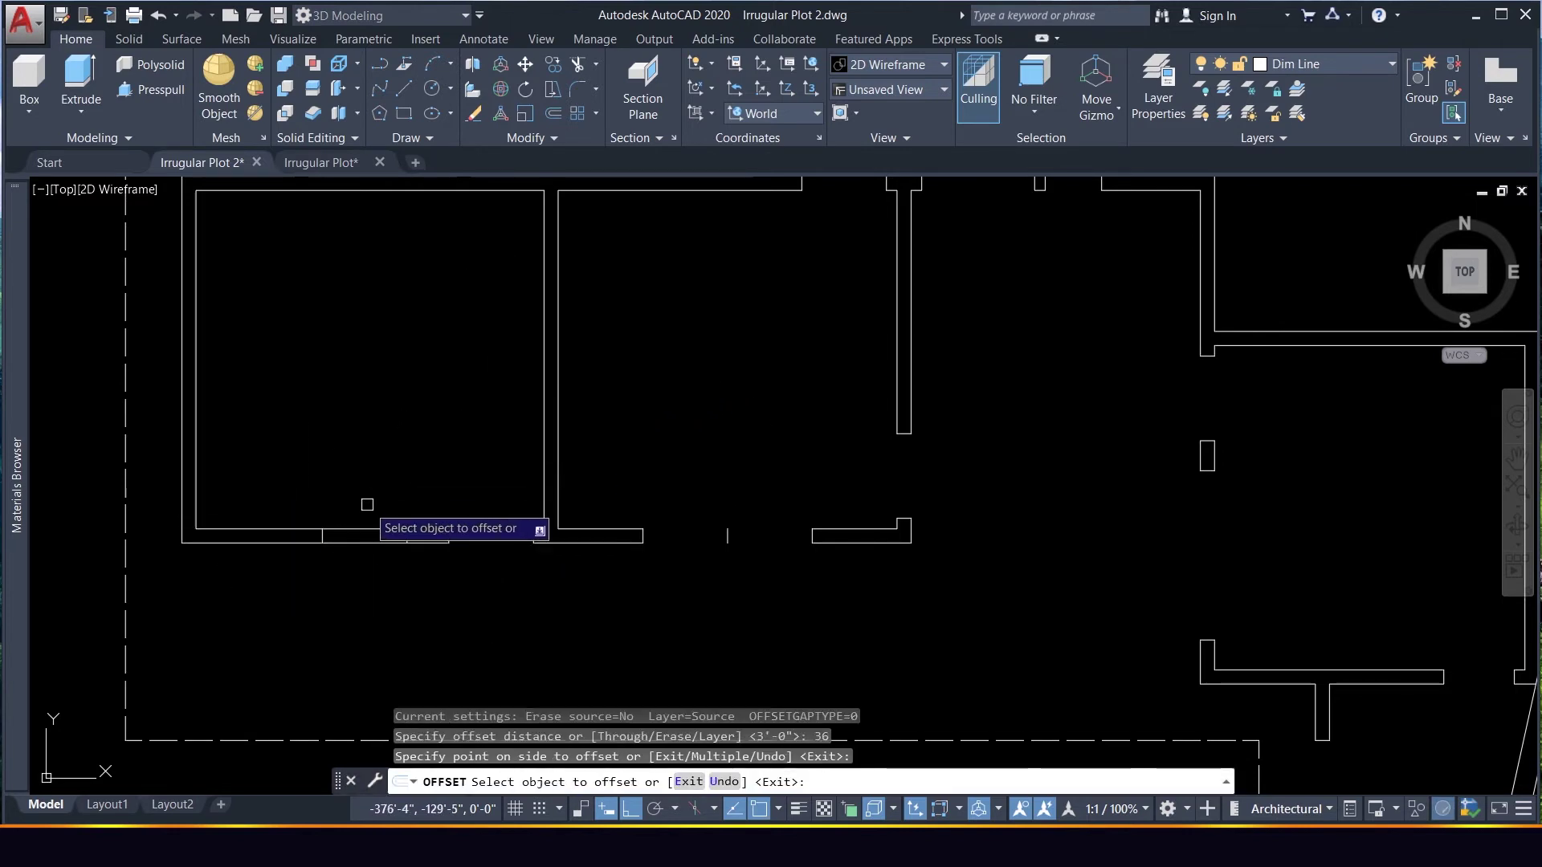
# Offset the middle line of the left bedroom's south wall 36" to the west
pyautogui.click(323, 533)
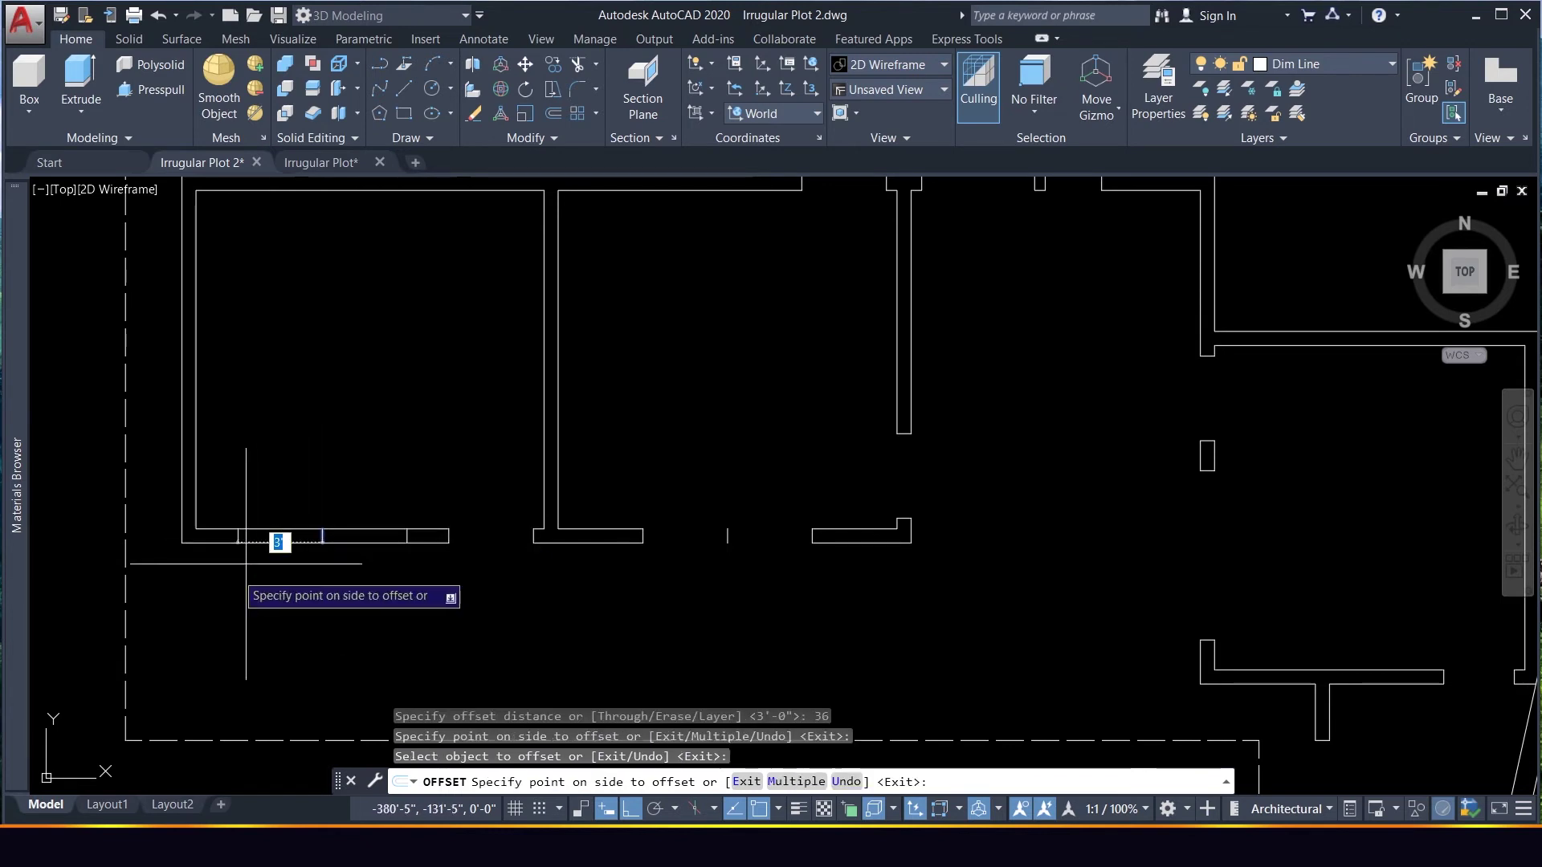
pyautogui.click(279, 543)
pyautogui.press('Escape')
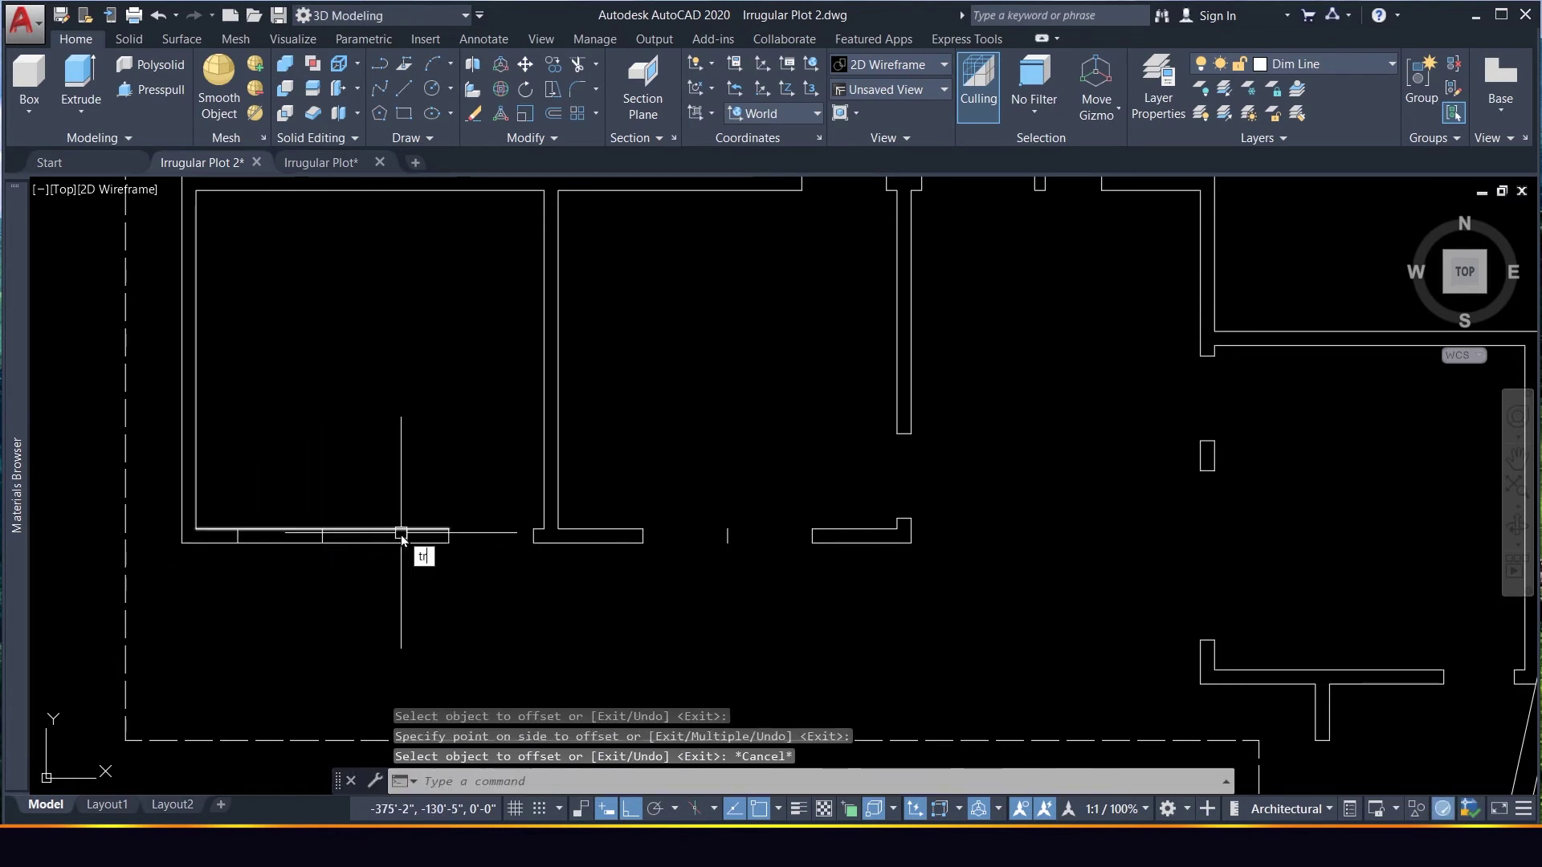
# Trim the left bedroom's south wall lines between the two outer offset lines to cut the window opening
pyautogui.write('tr')
pyautogui.press('Return')
pyautogui.click(383, 586)
pyautogui.click(277, 451)
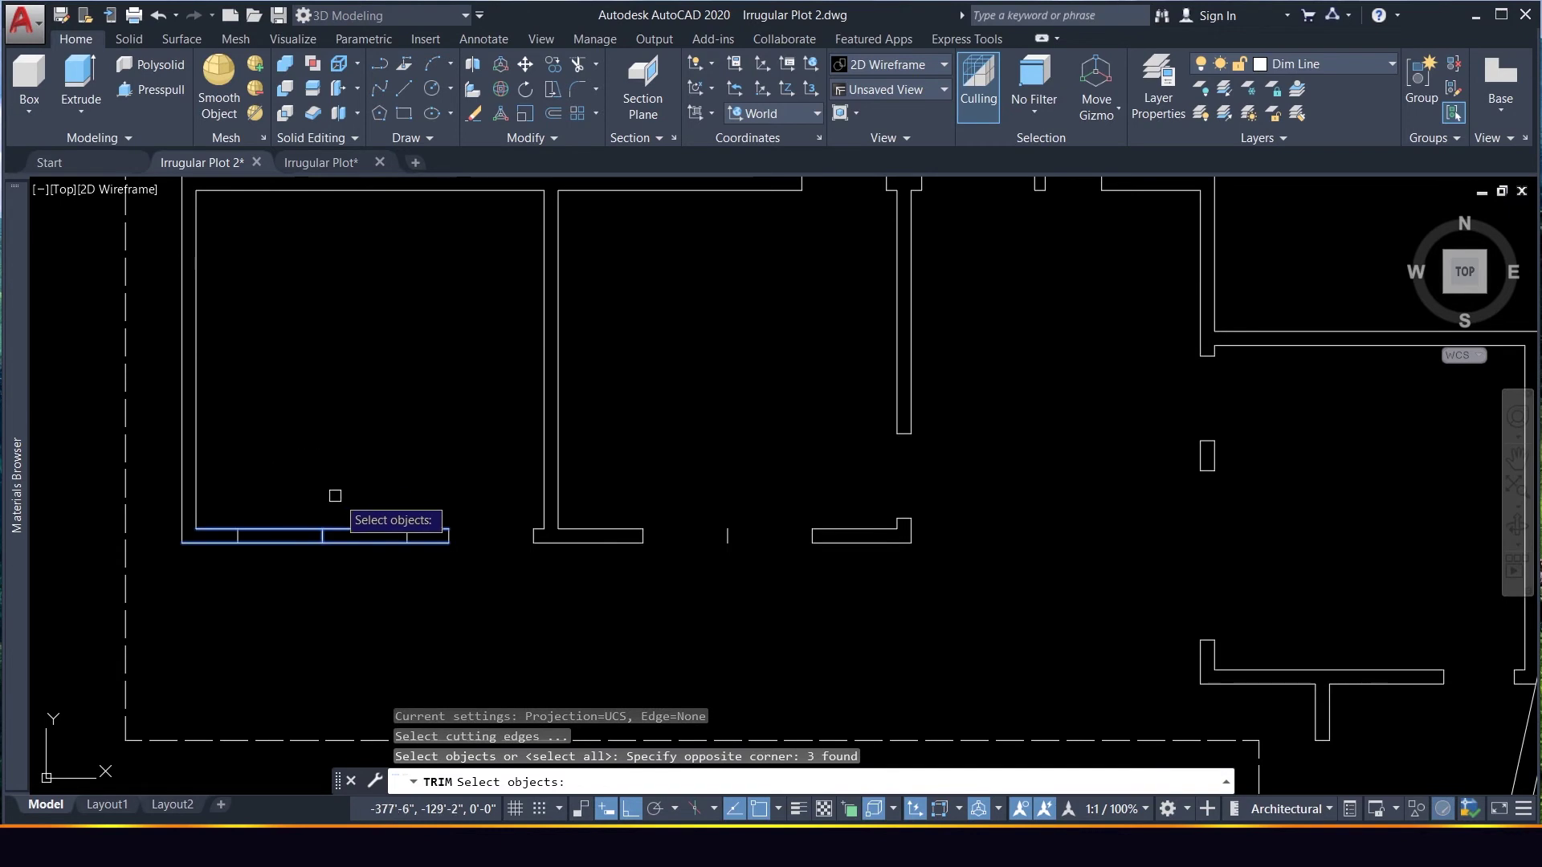
pyautogui.press('Escape')
pyautogui.press('Return')
pyautogui.press('Return')
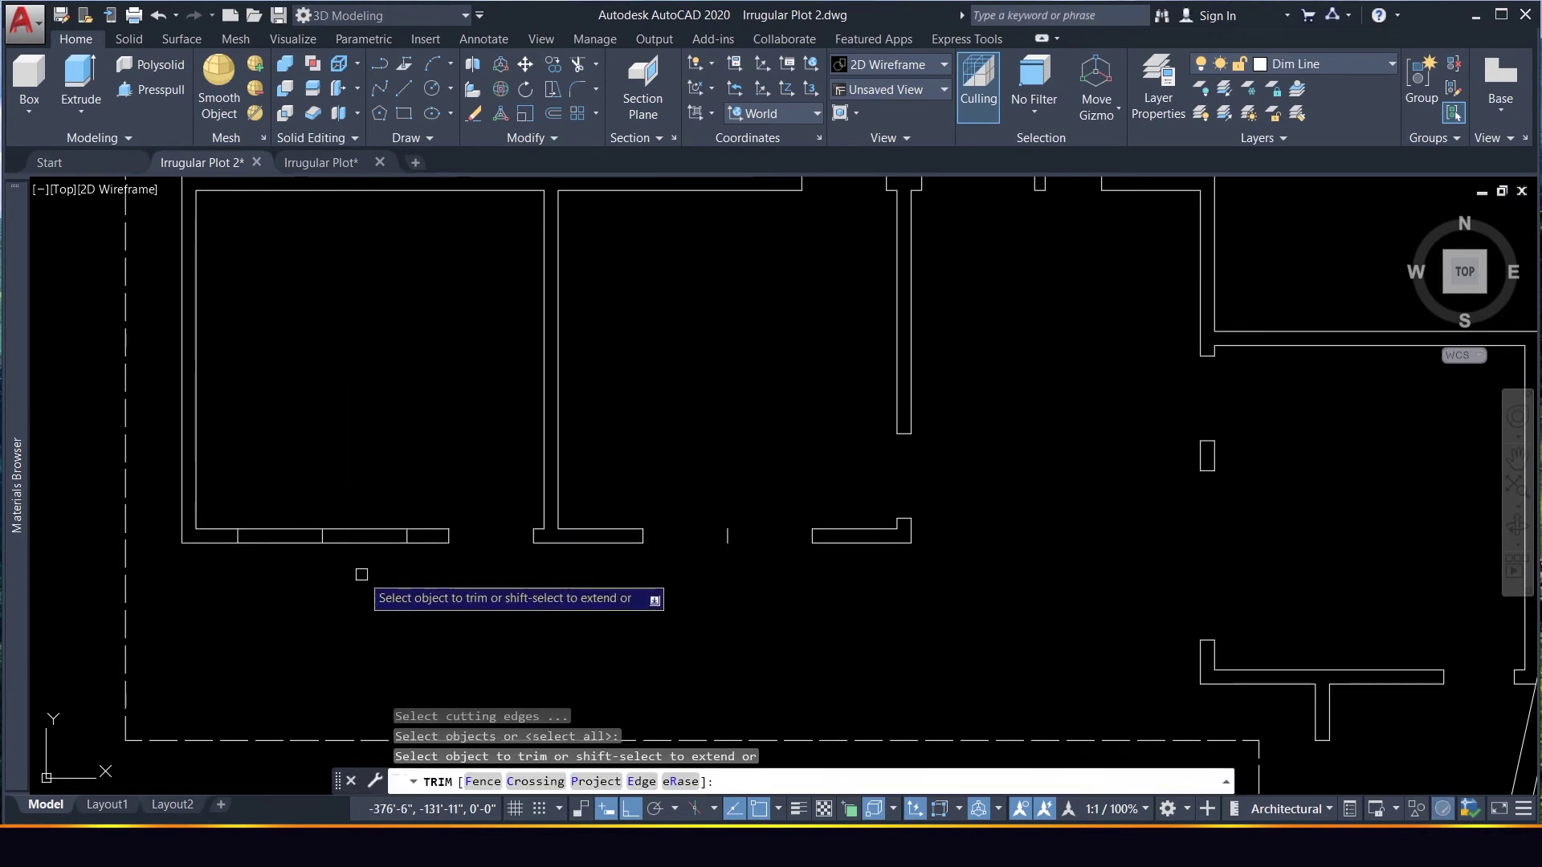
pyautogui.click(362, 572)
pyautogui.click(296, 488)
pyautogui.scroll(-2, 379, 448)
pyautogui.press('Escape')
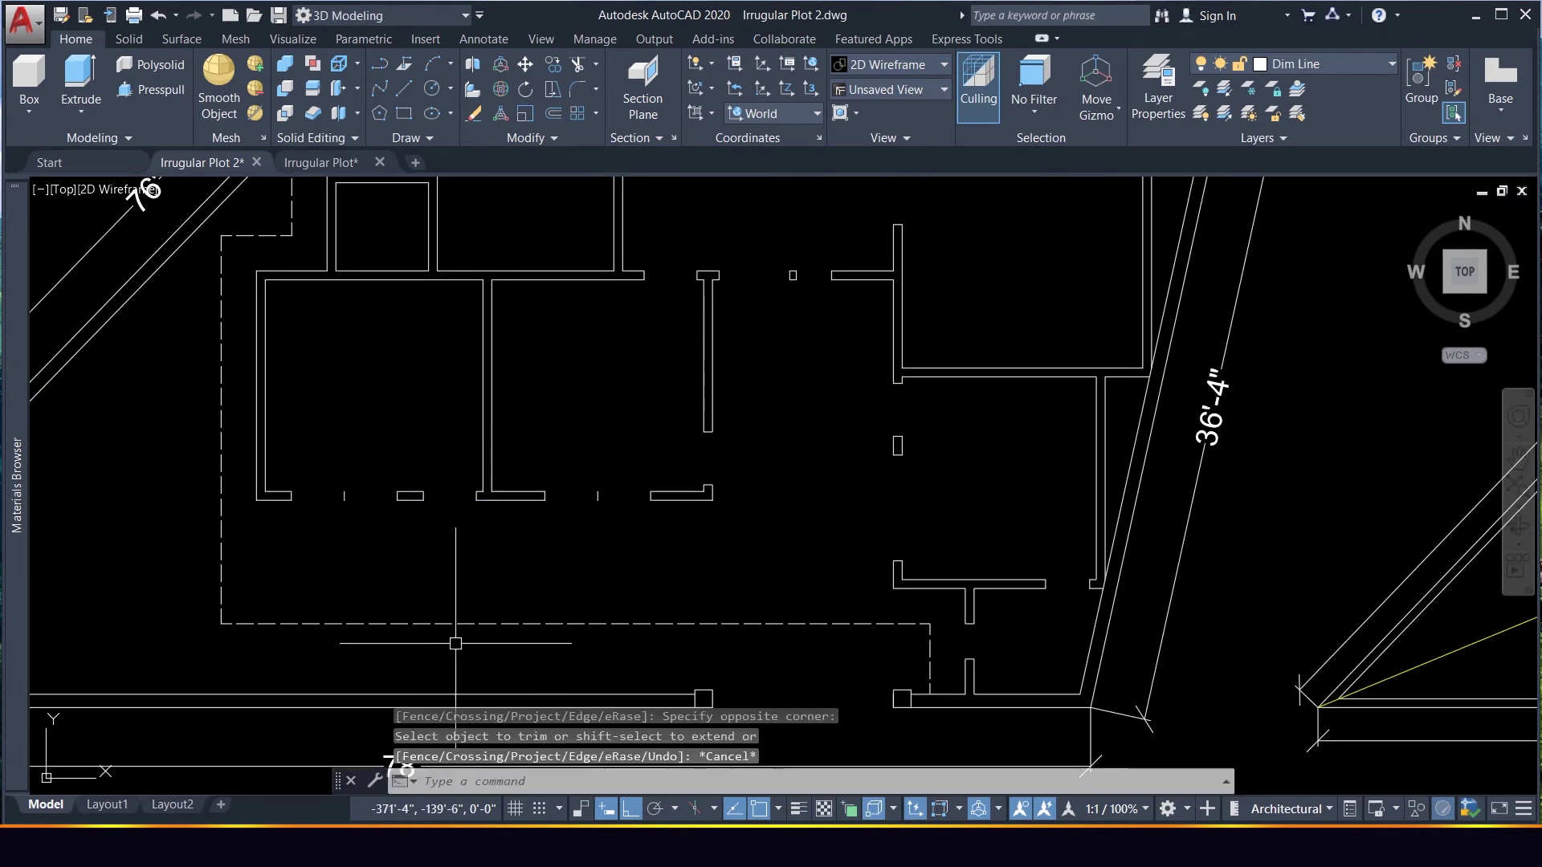
# Move the short jamb line at the west end of the small bath's south wall 4.5" east
pyautogui.scroll(-3, 471, 463)
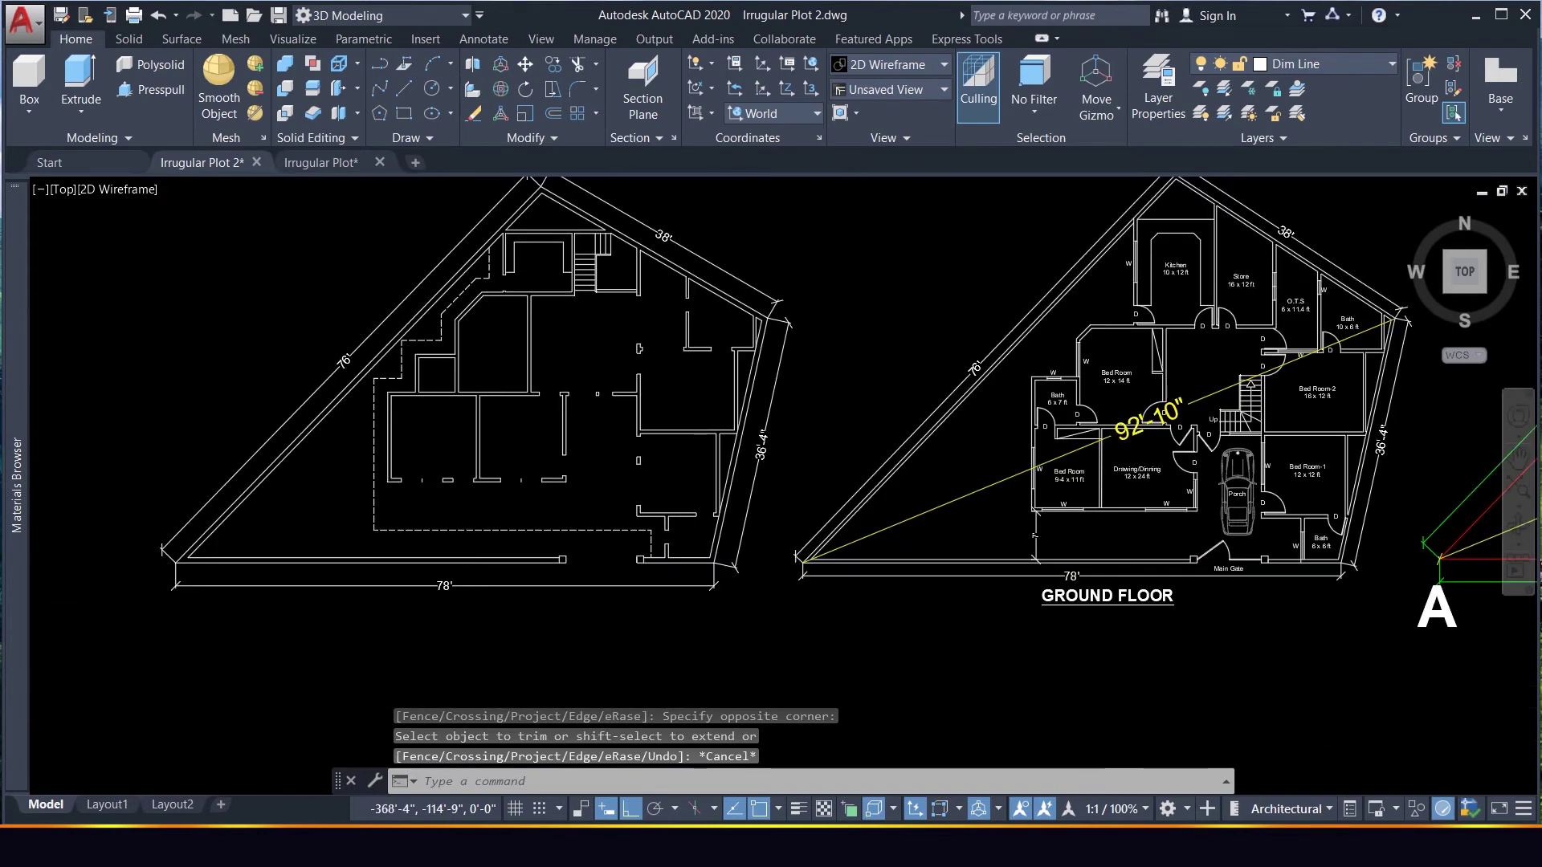
pyautogui.scroll(3, 482, 369)
pyautogui.scroll(3, 350, 421)
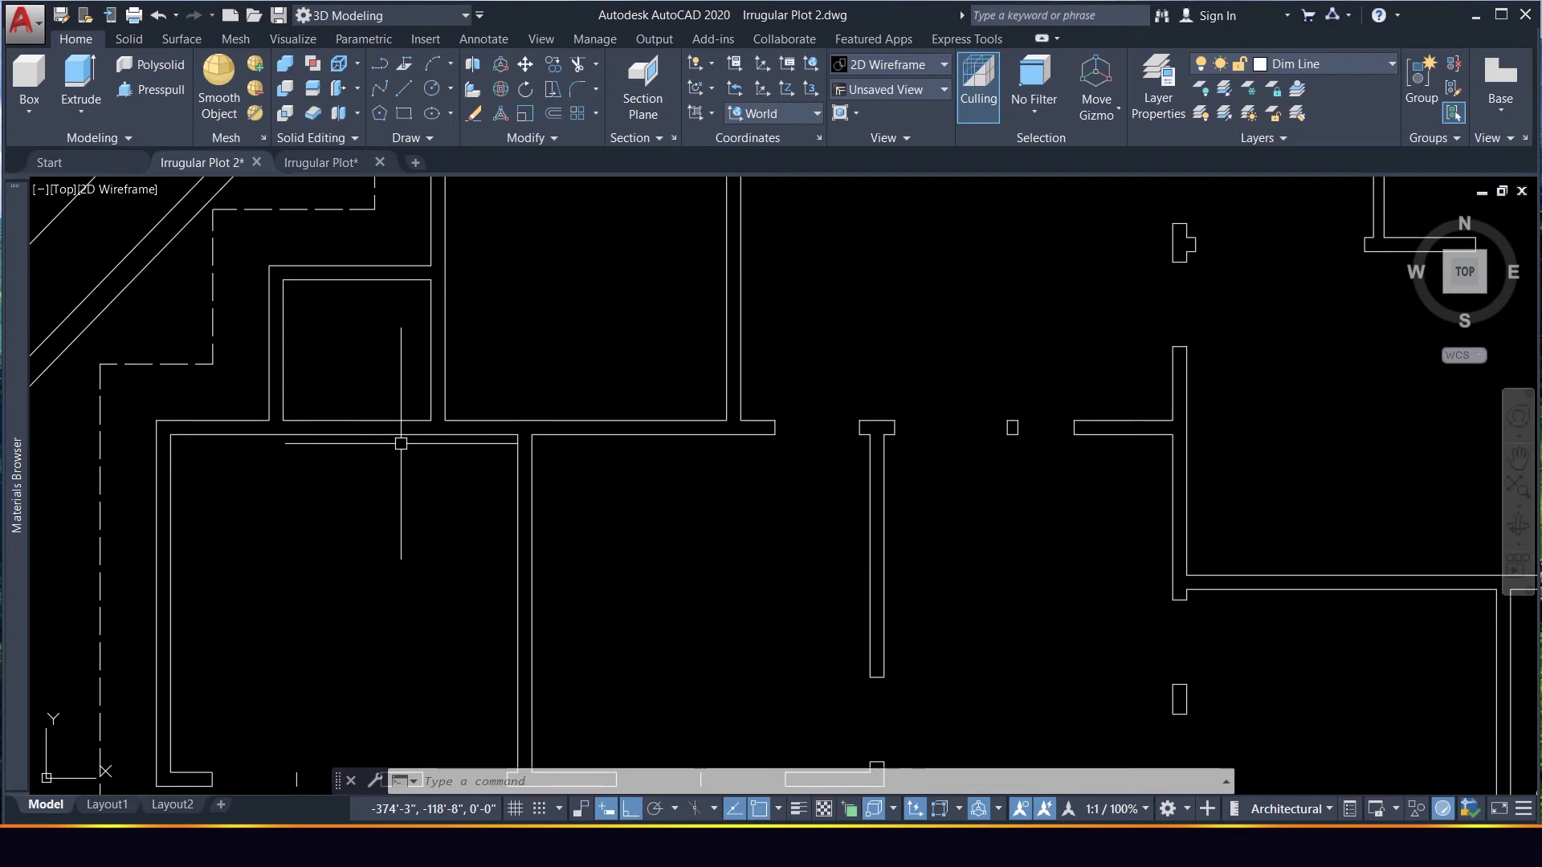
pyautogui.write('m')
pyautogui.press('Return')
pyautogui.click(223, 523)
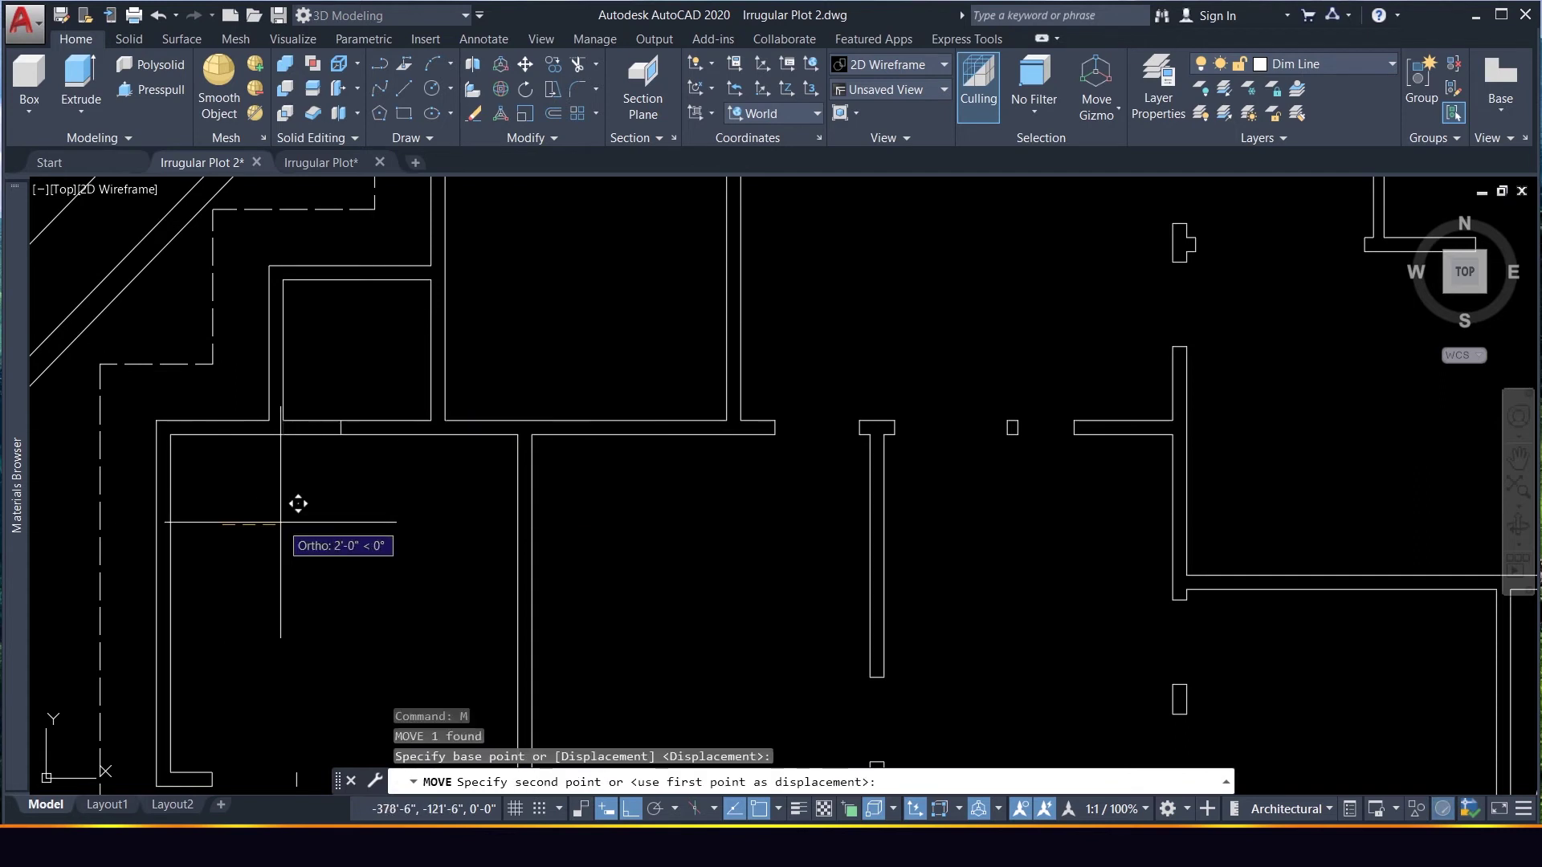
pyautogui.write('4.5')
pyautogui.press('Return')
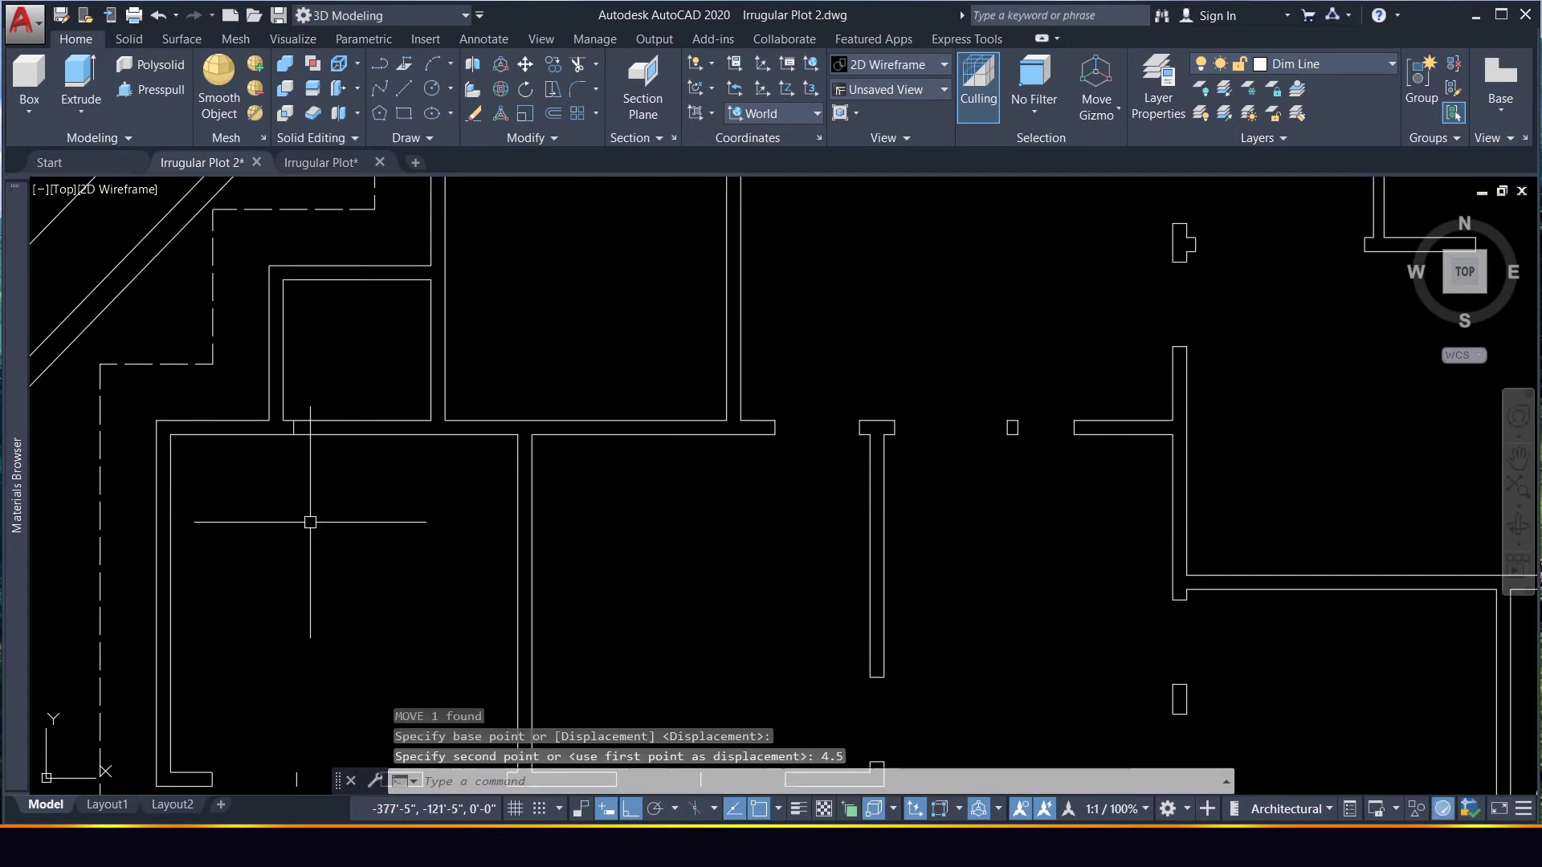
# Offset the small bath's south wall jamb line 30" to the east
pyautogui.click(291, 413)
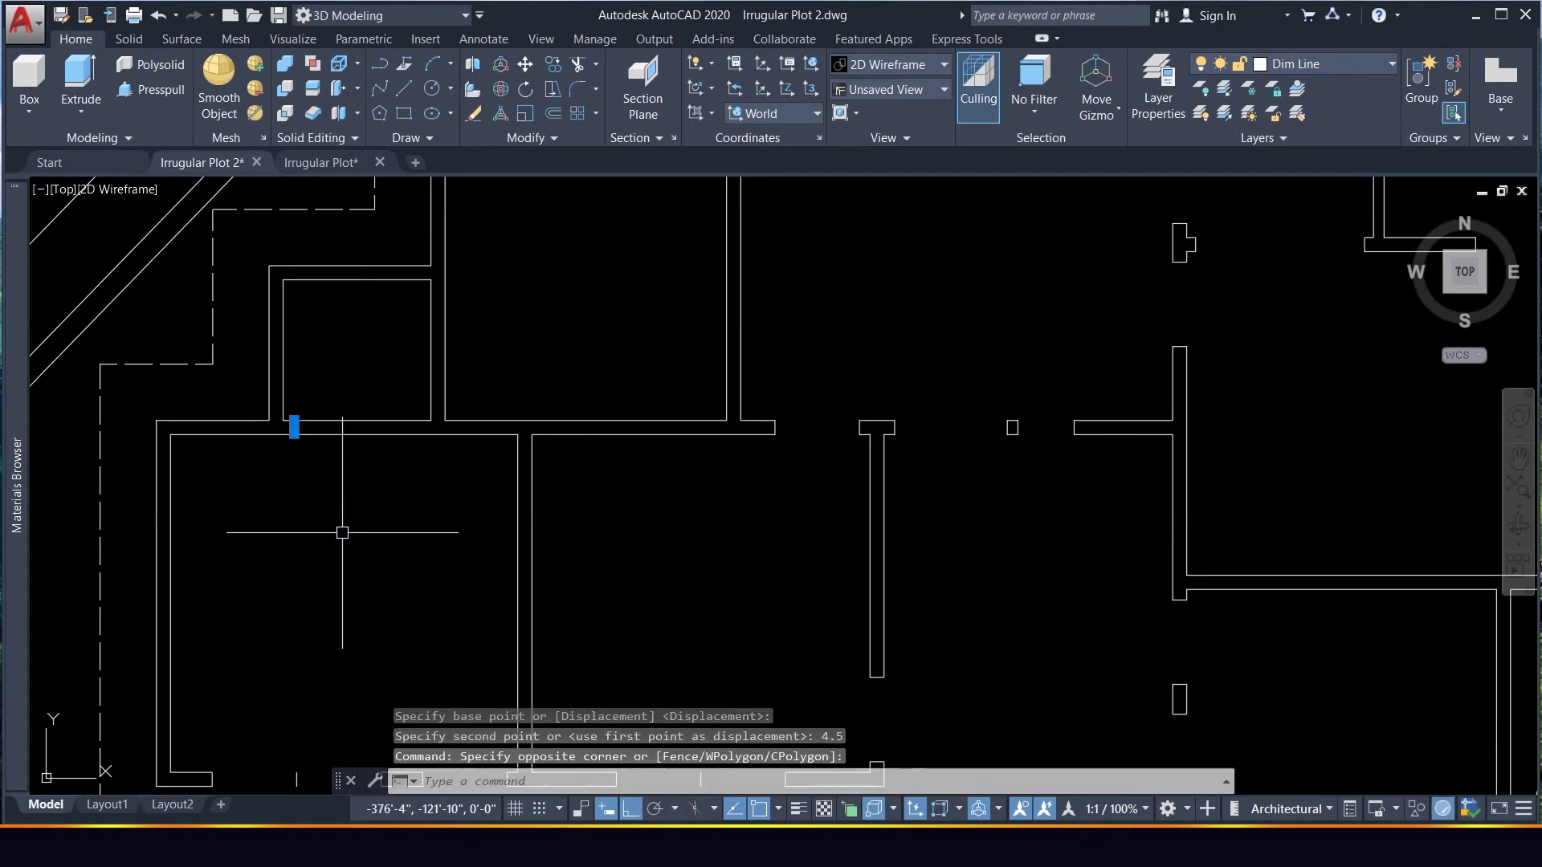
pyautogui.write('o')
pyautogui.press('Return')
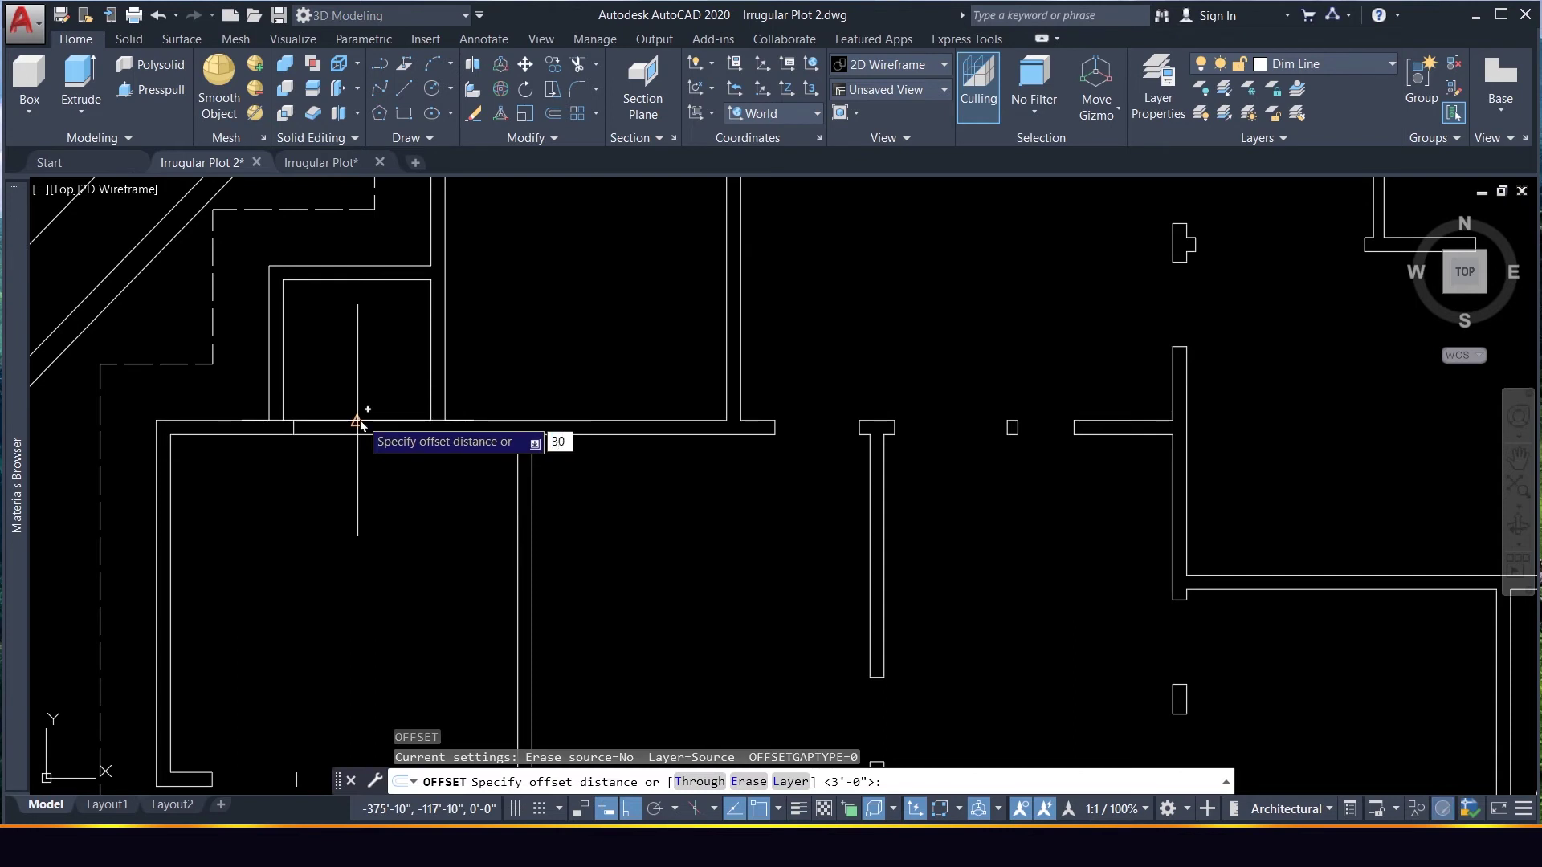
pyautogui.write('30')
pyautogui.press('Return')
pyautogui.click(379, 486)
pyautogui.scroll(2, 390, 488)
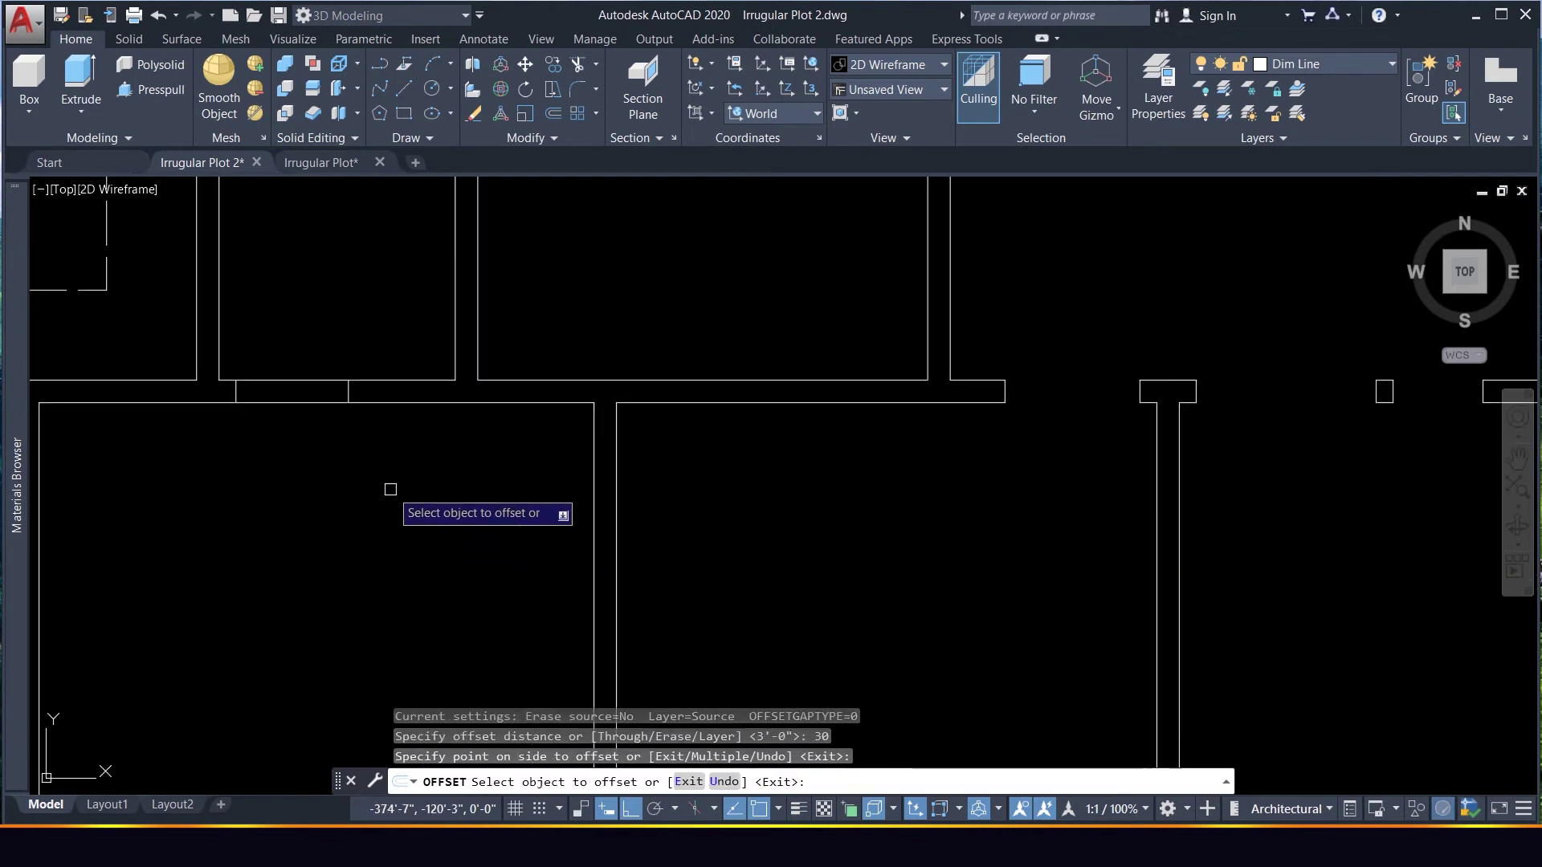
pyautogui.press('Escape')
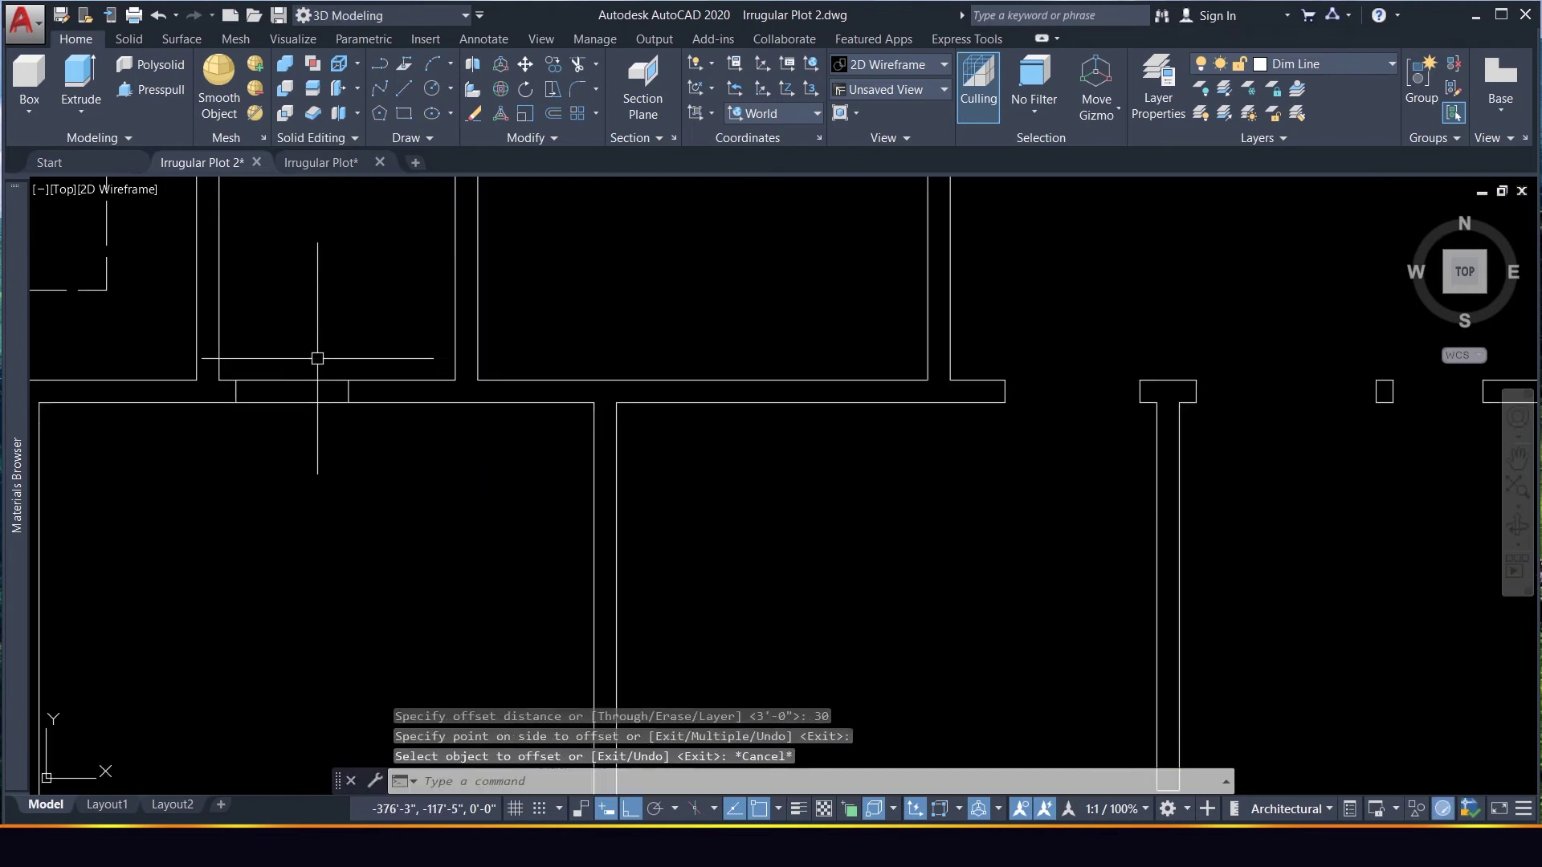
# Delete the line offset 30" along the small bath's south wall
pyautogui.click(316, 354)
pyautogui.click(363, 441)
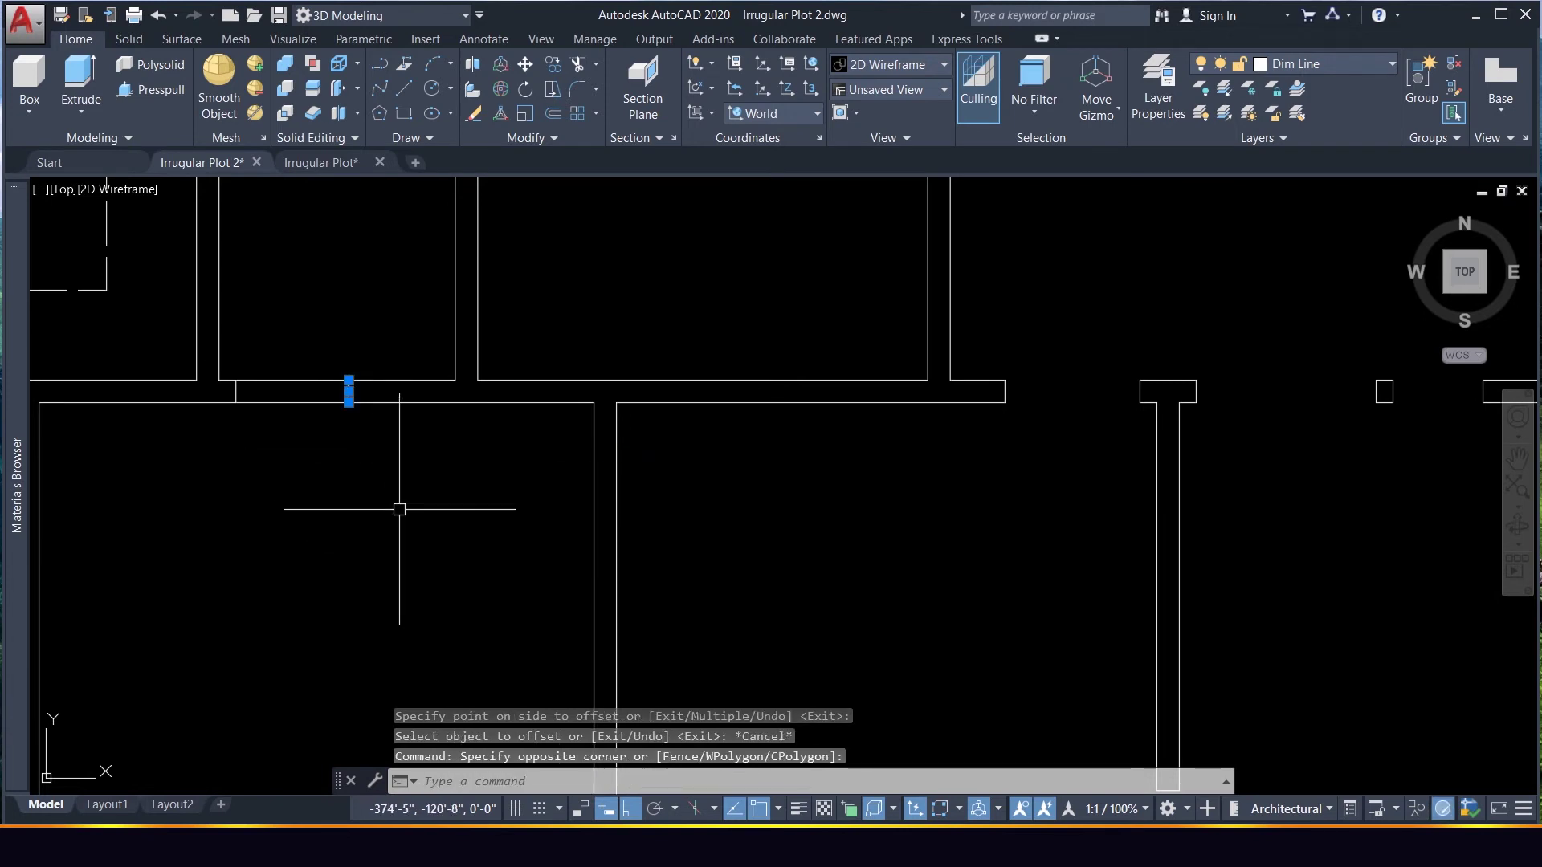
pyautogui.press('Delete')
# Offset the small bath's remaining south wall jamb line 24" to the east
pyautogui.click(173, 347)
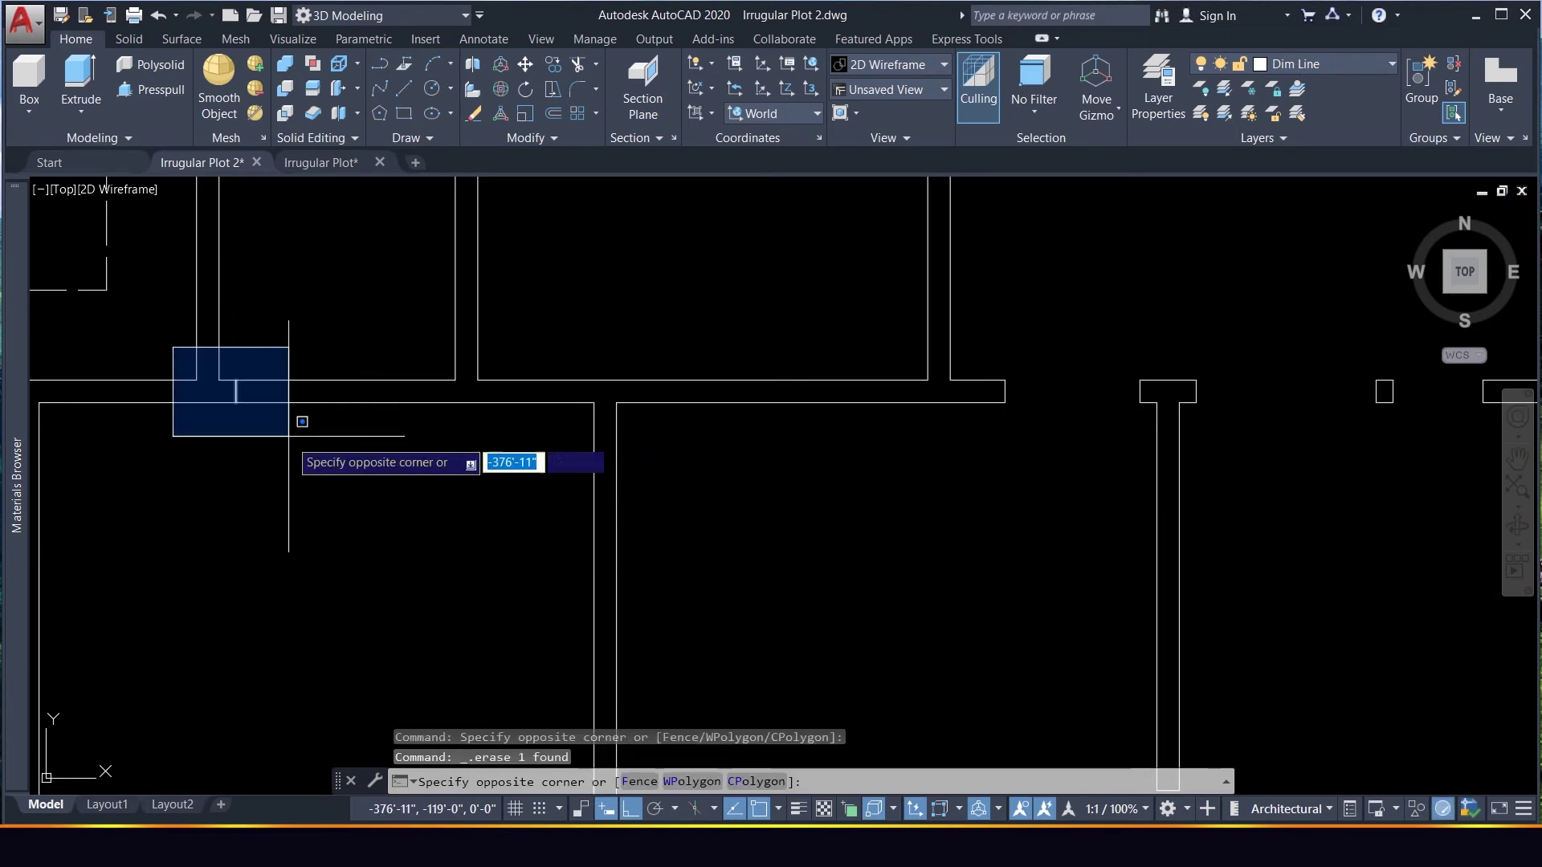
pyautogui.click(289, 450)
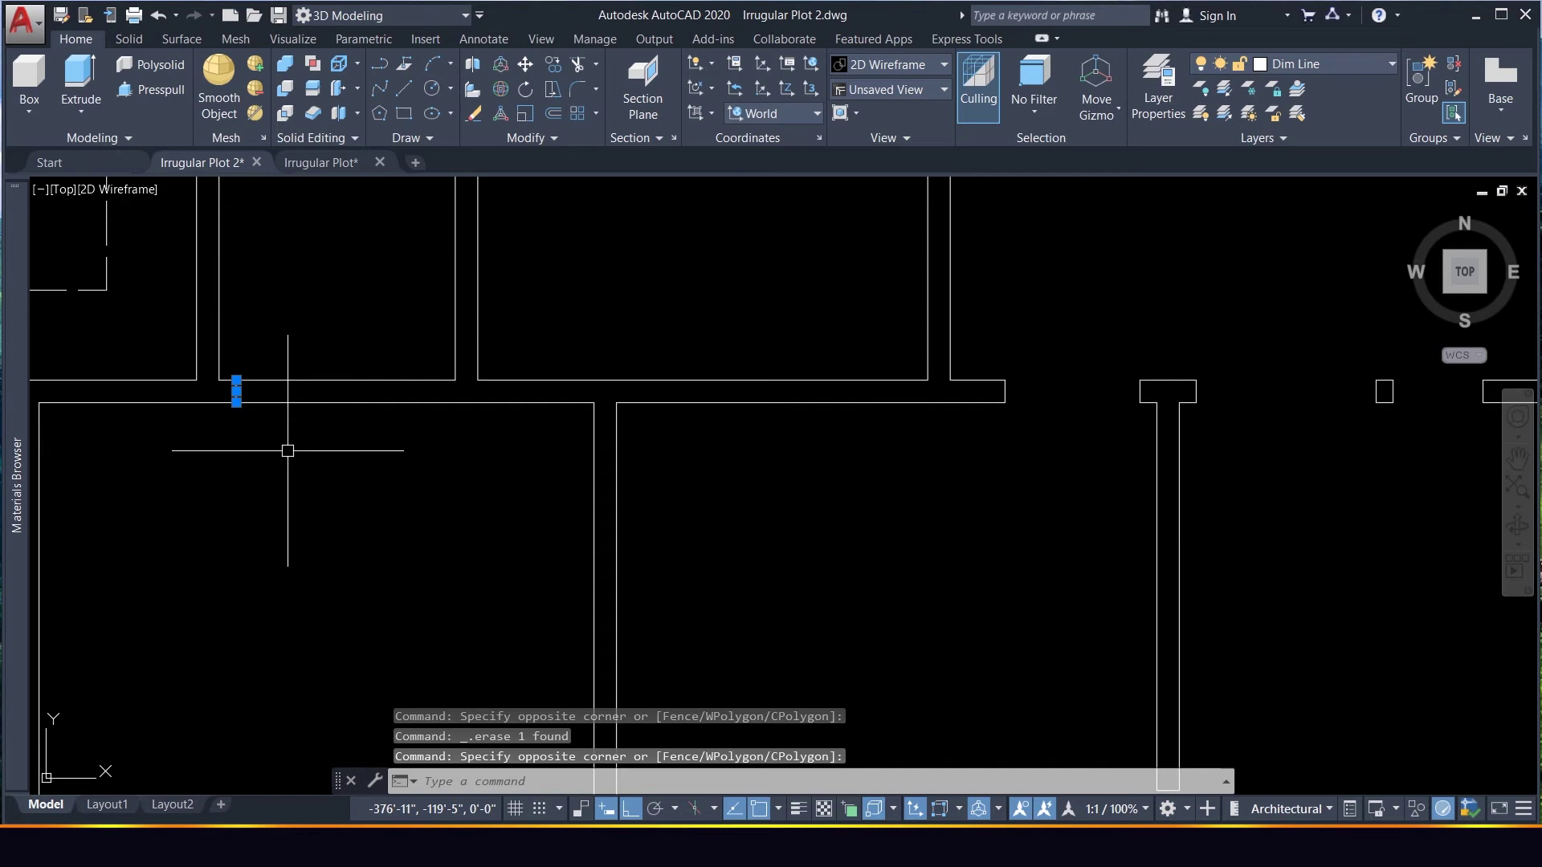
pyautogui.press('Return')
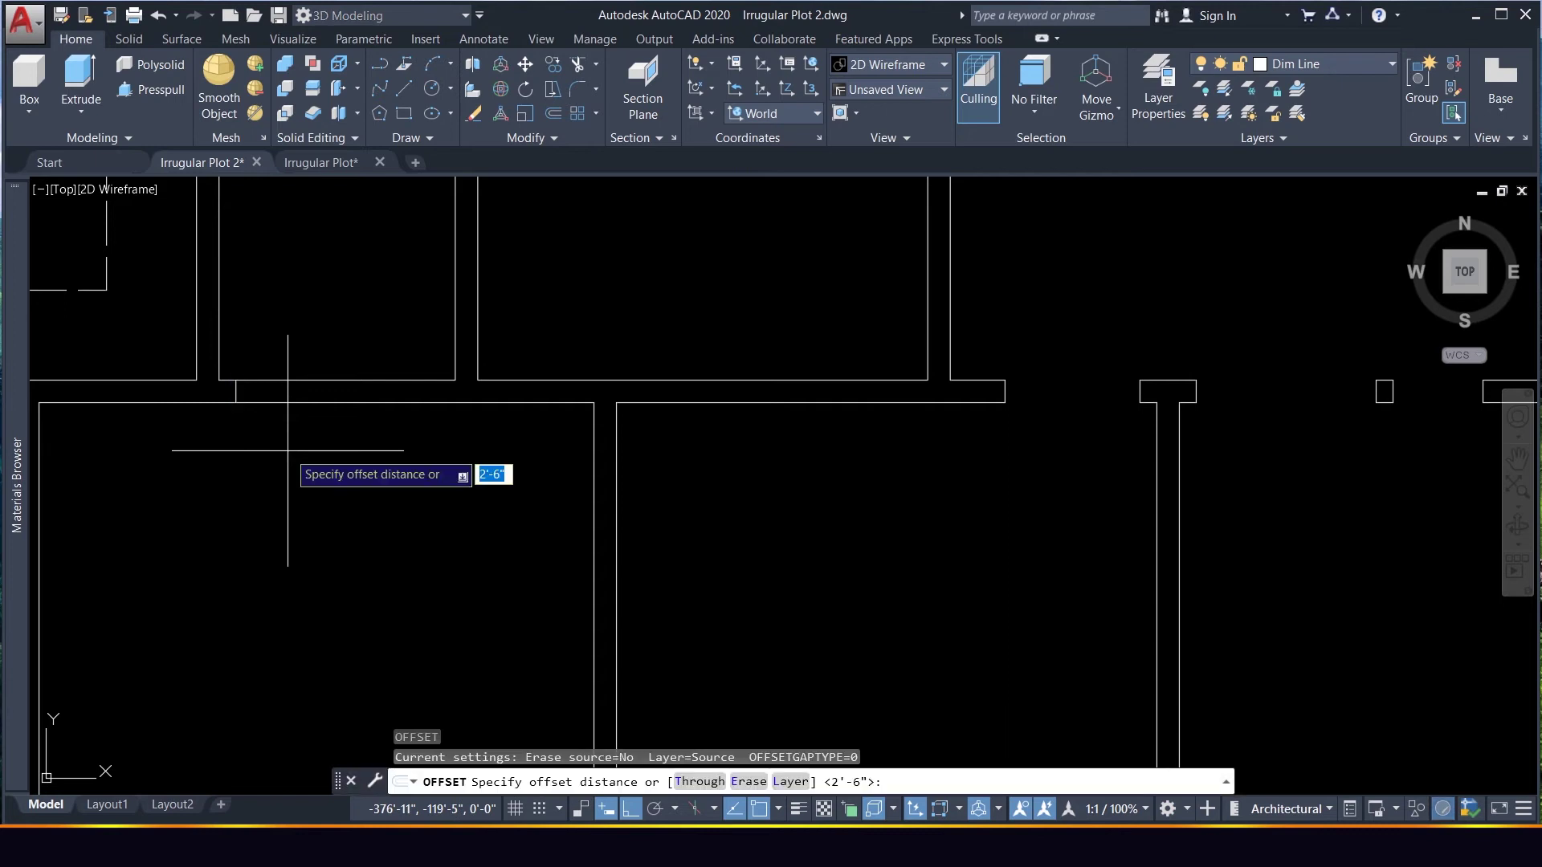
pyautogui.press('Return')
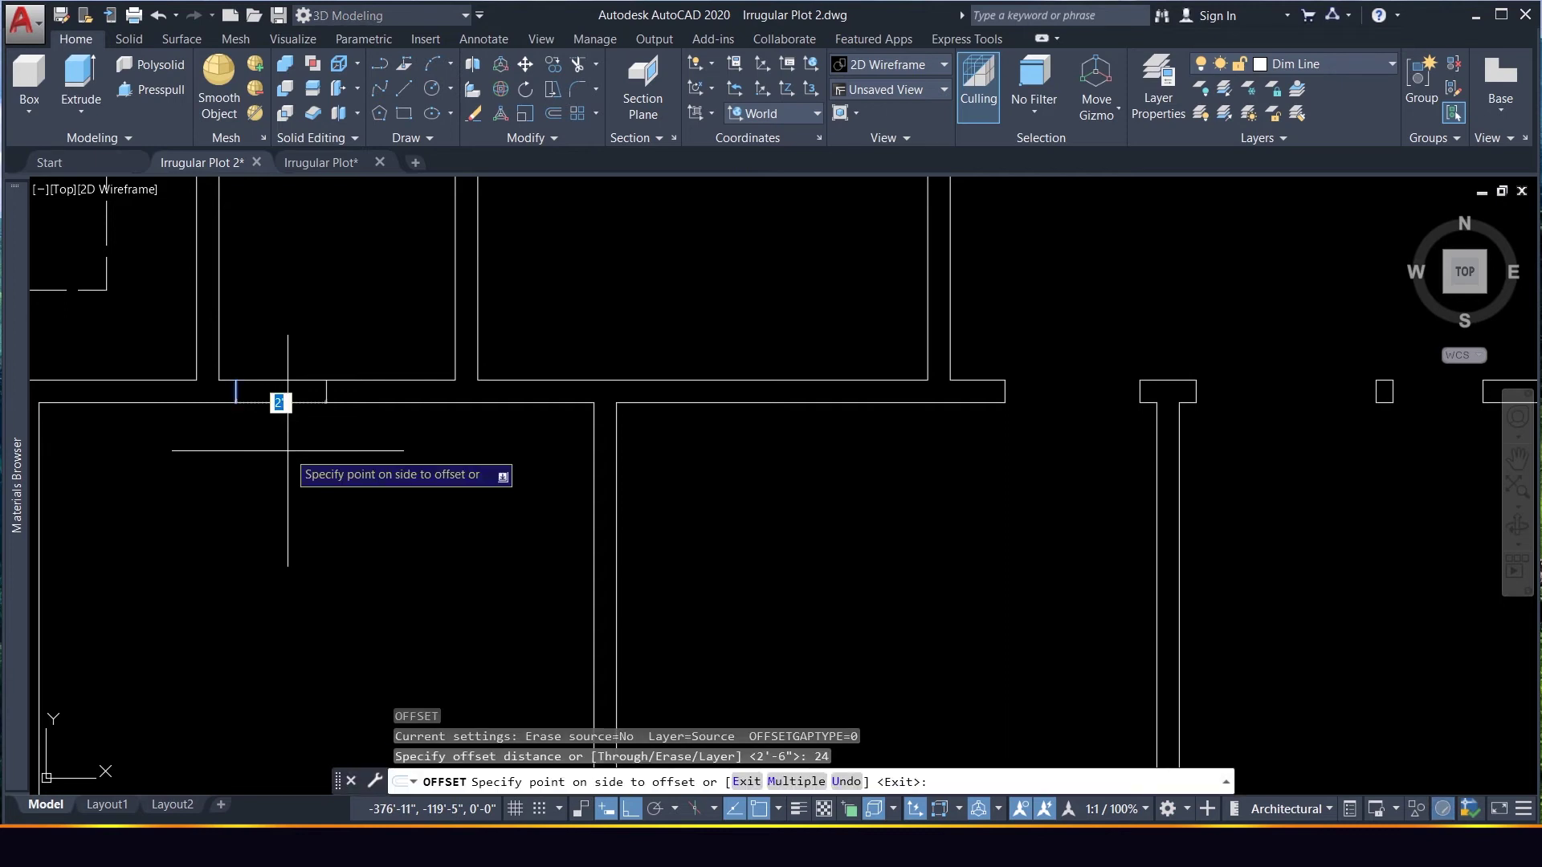
pyautogui.click(340, 509)
pyautogui.press('Escape')
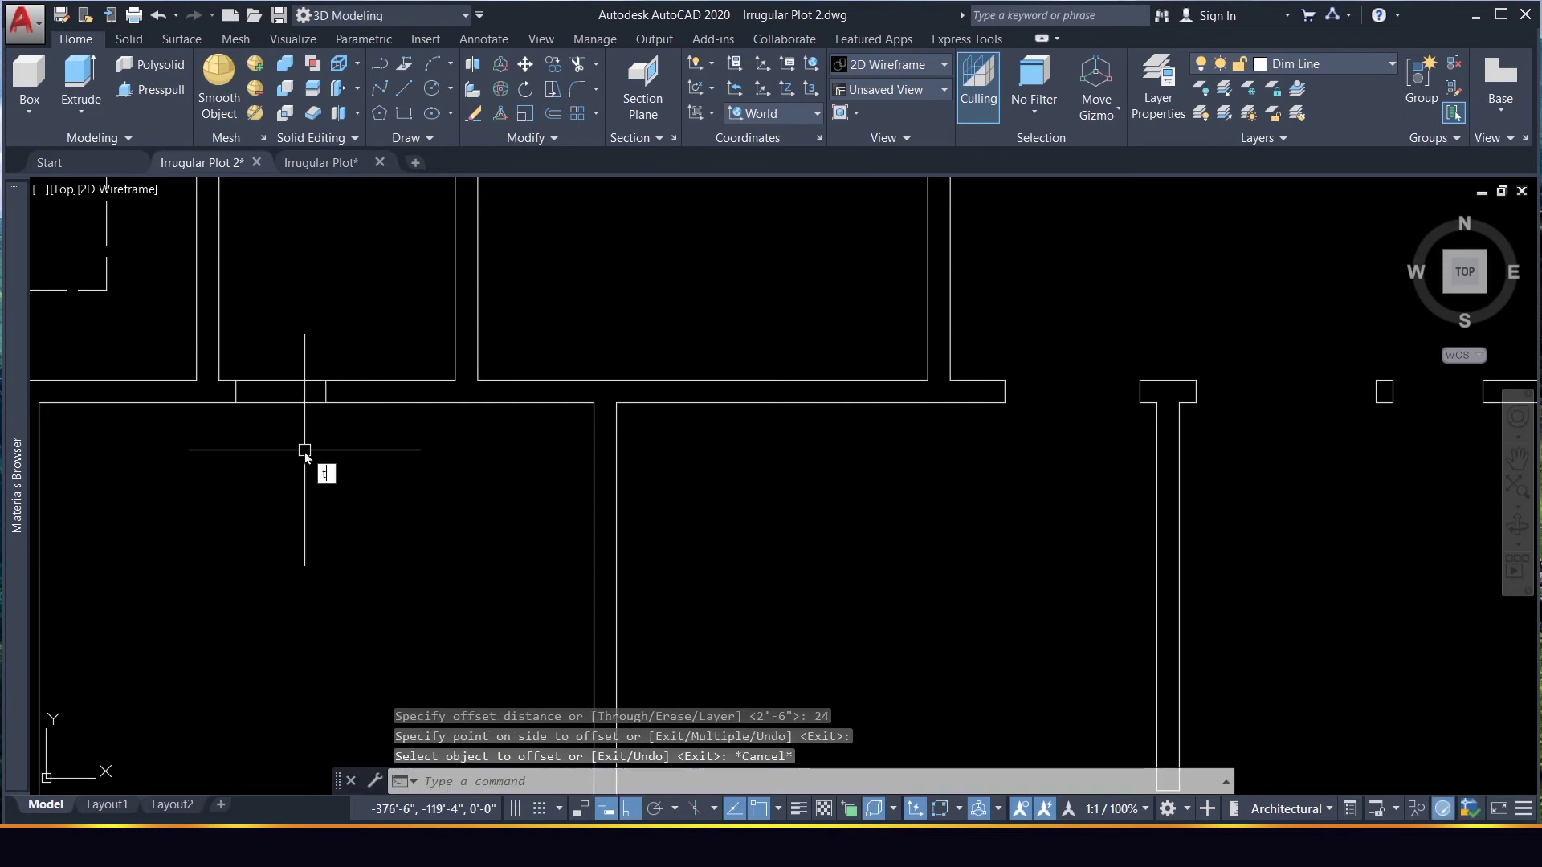
# Trim the small bath's south wall lines between the two jambs to cut the door opening
pyautogui.write('tr')
pyautogui.press('Return')
pyautogui.click(262, 341)
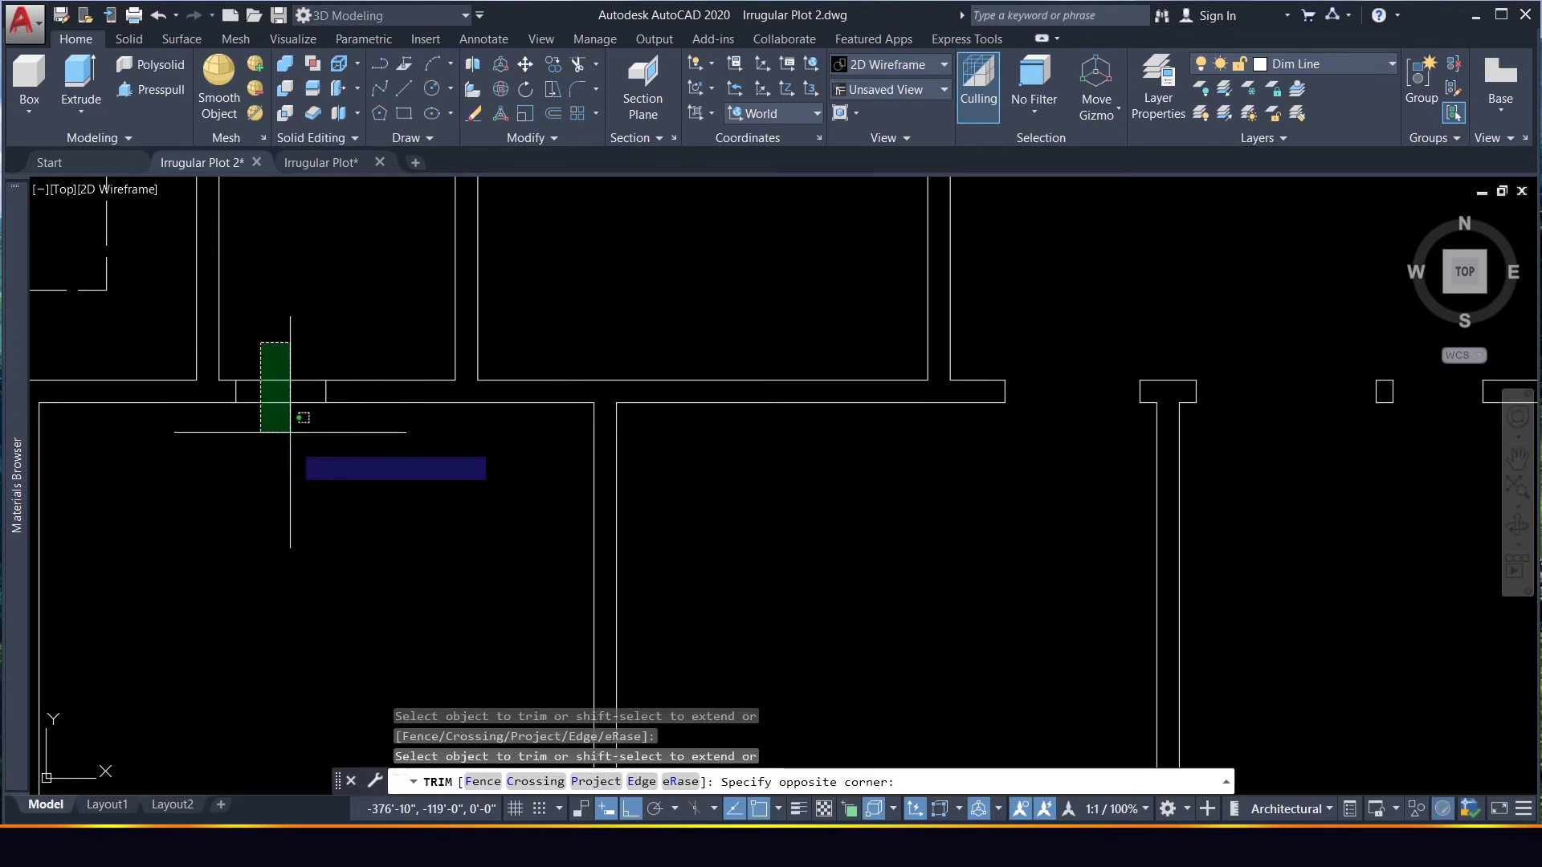
pyautogui.click(297, 448)
pyautogui.press('Escape')
pyautogui.scroll(-5, 533, 334)
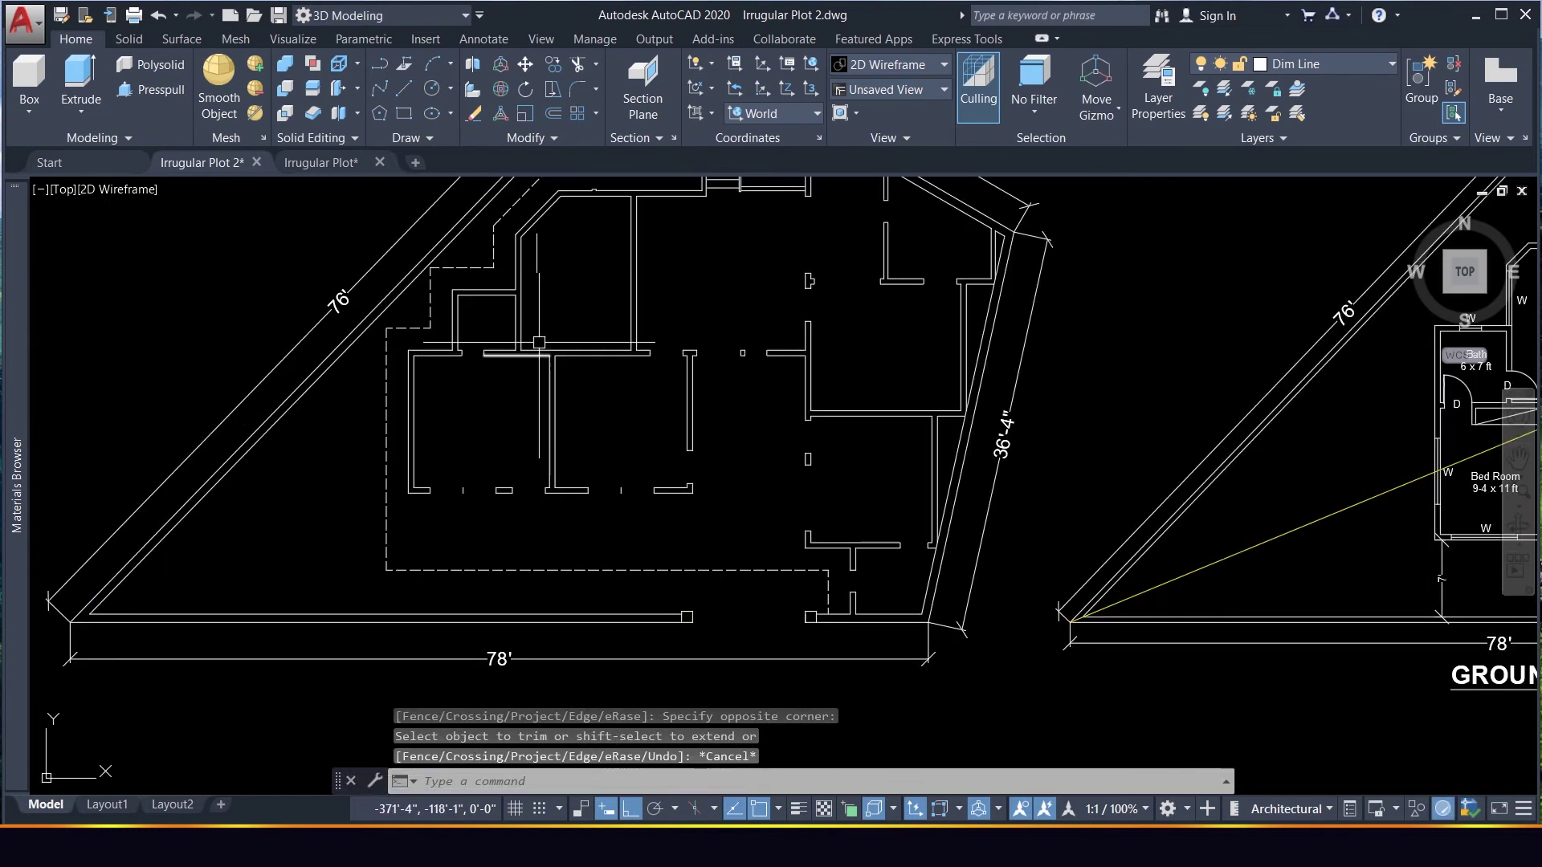
# Draw a jamb line across the south end of the small bath's east wall
pyautogui.scroll(4, 540, 281)
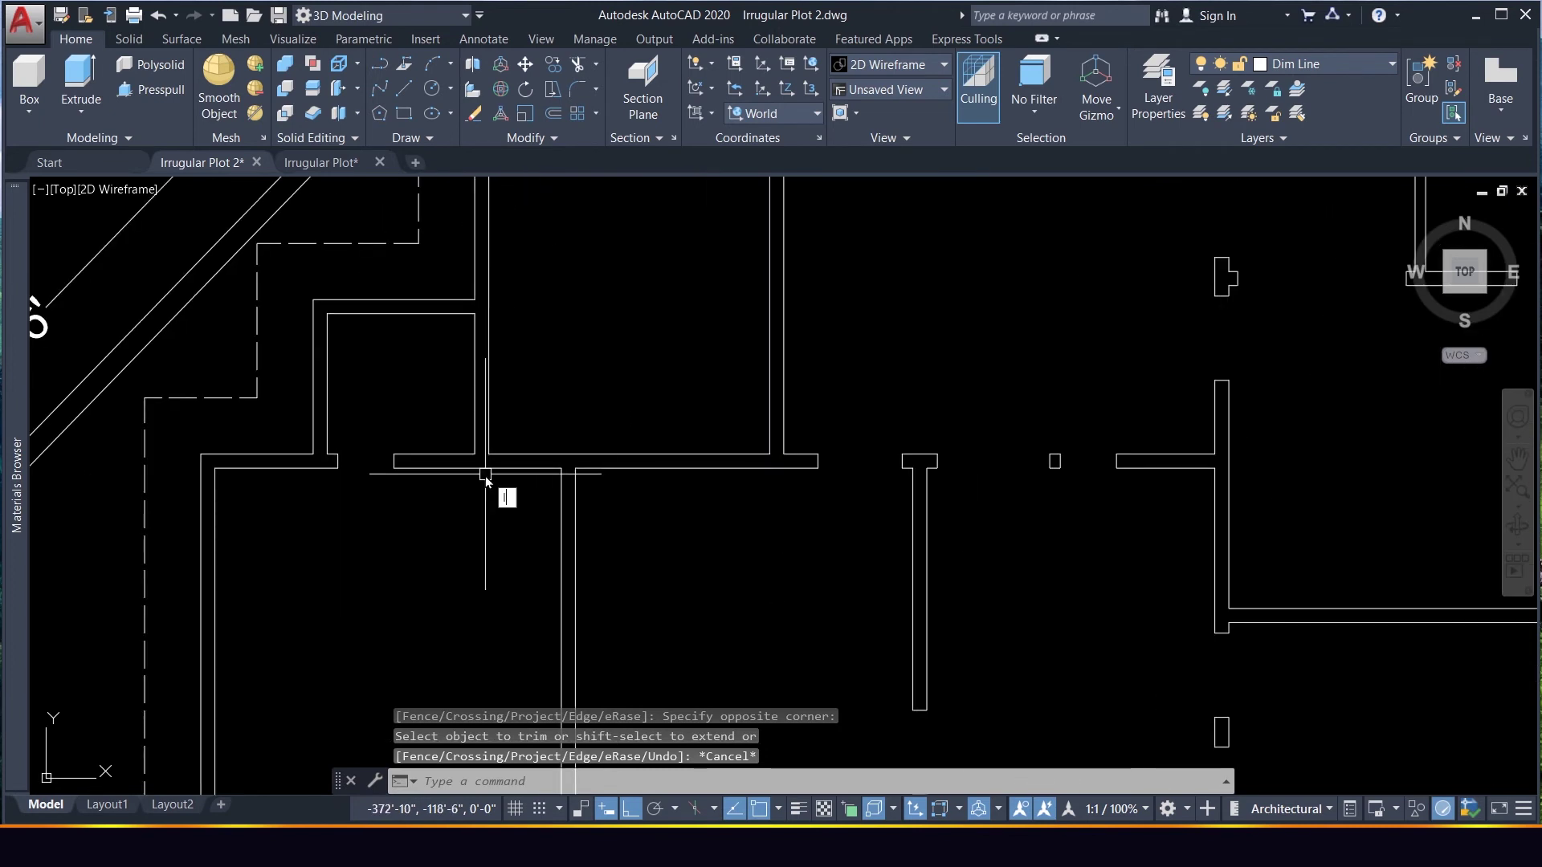
pyautogui.write('l')
pyautogui.press('Return')
pyautogui.click(472, 455)
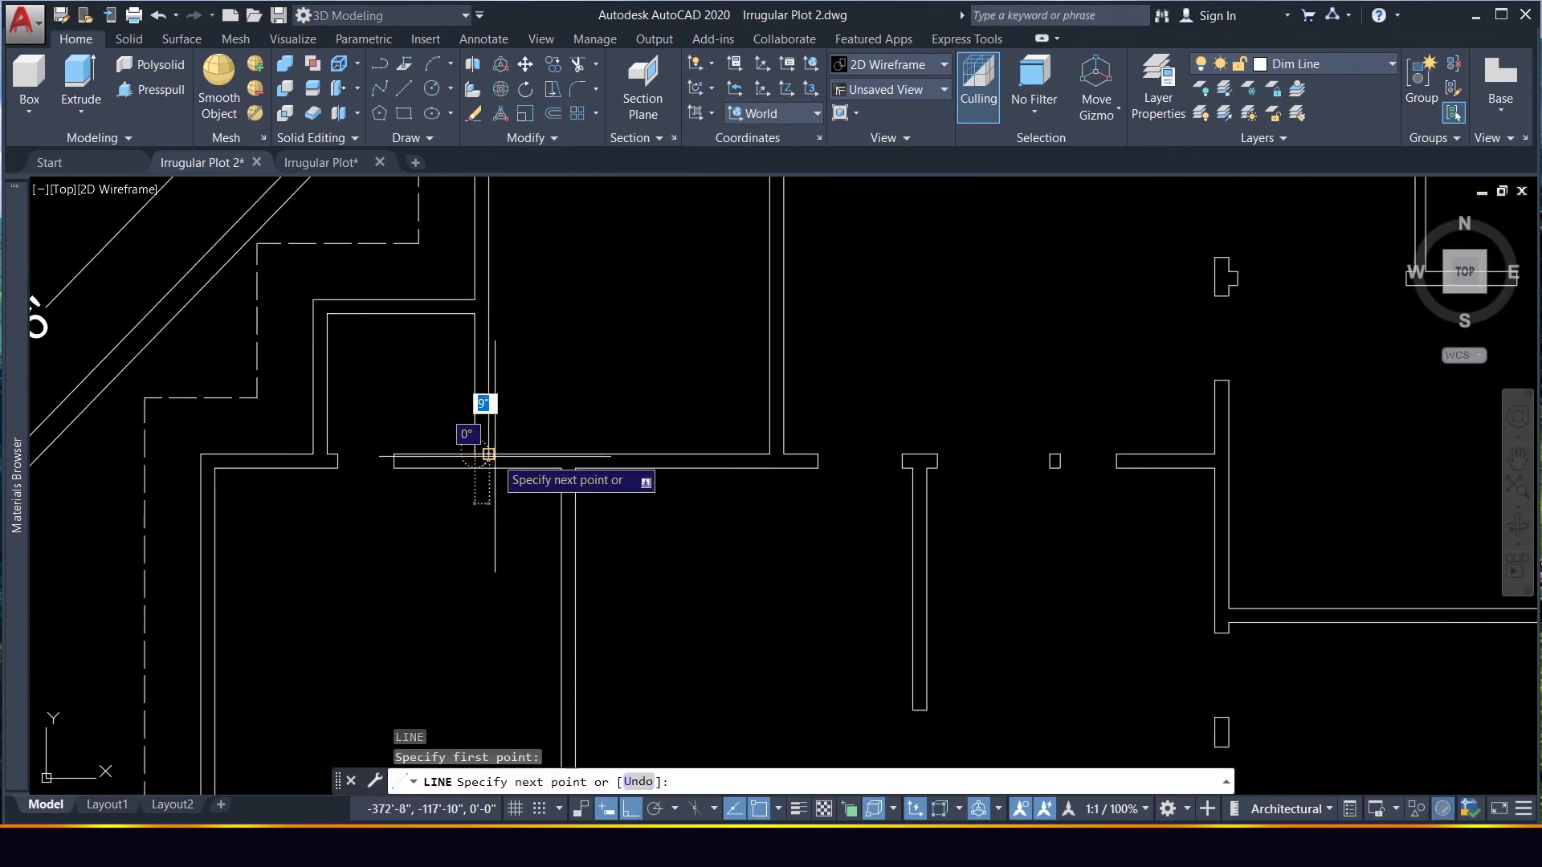
pyautogui.click(494, 455)
pyautogui.press('Return')
# Move the jamb line across the small bath's east wall 4.5" north
pyautogui.click(466, 442)
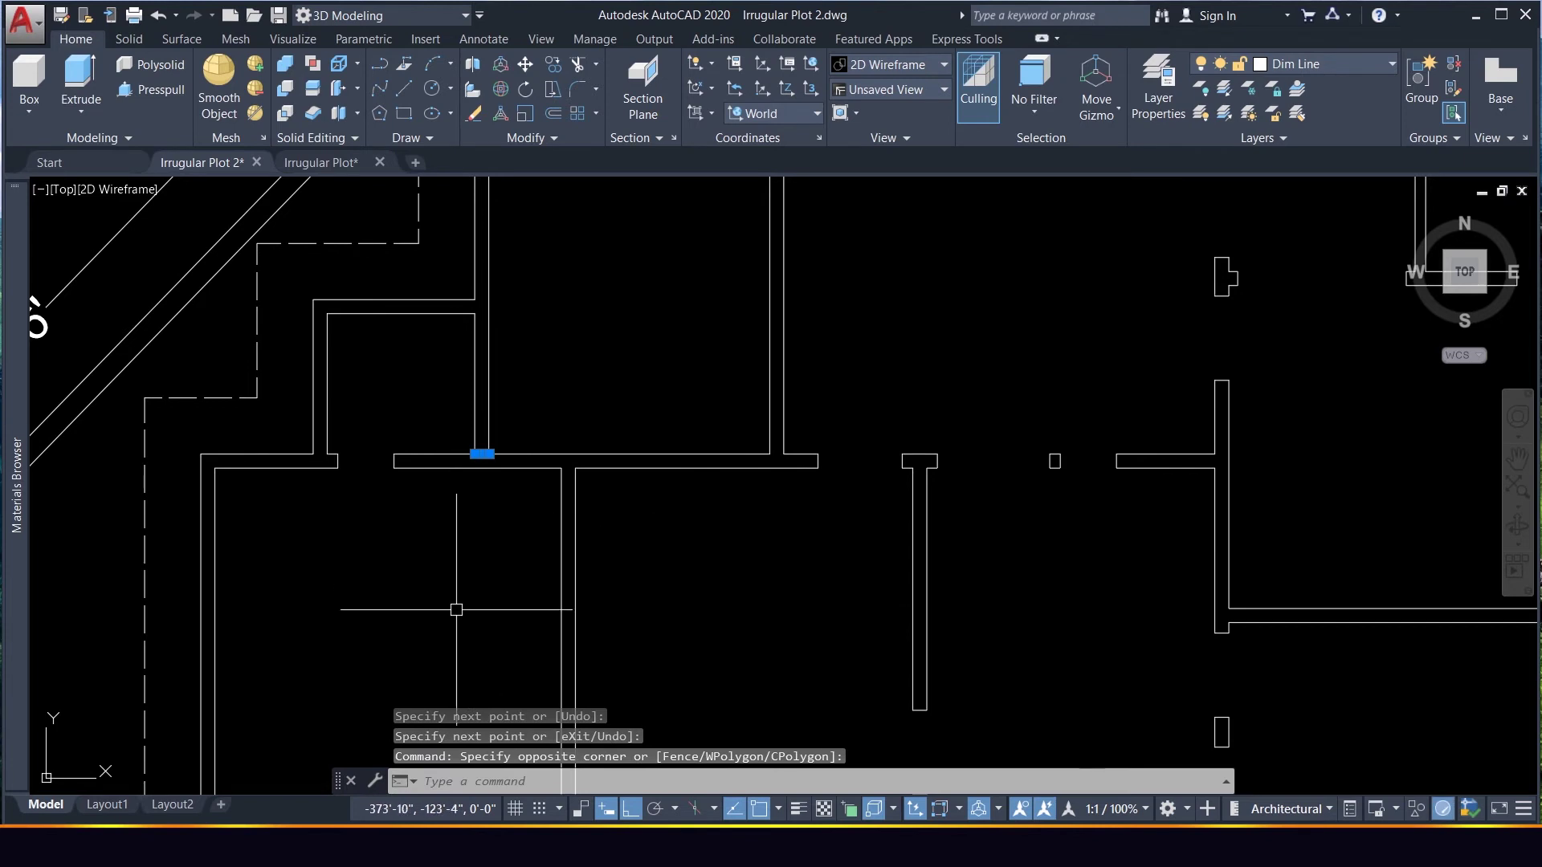
pyautogui.press('Return')
pyautogui.click(454, 645)
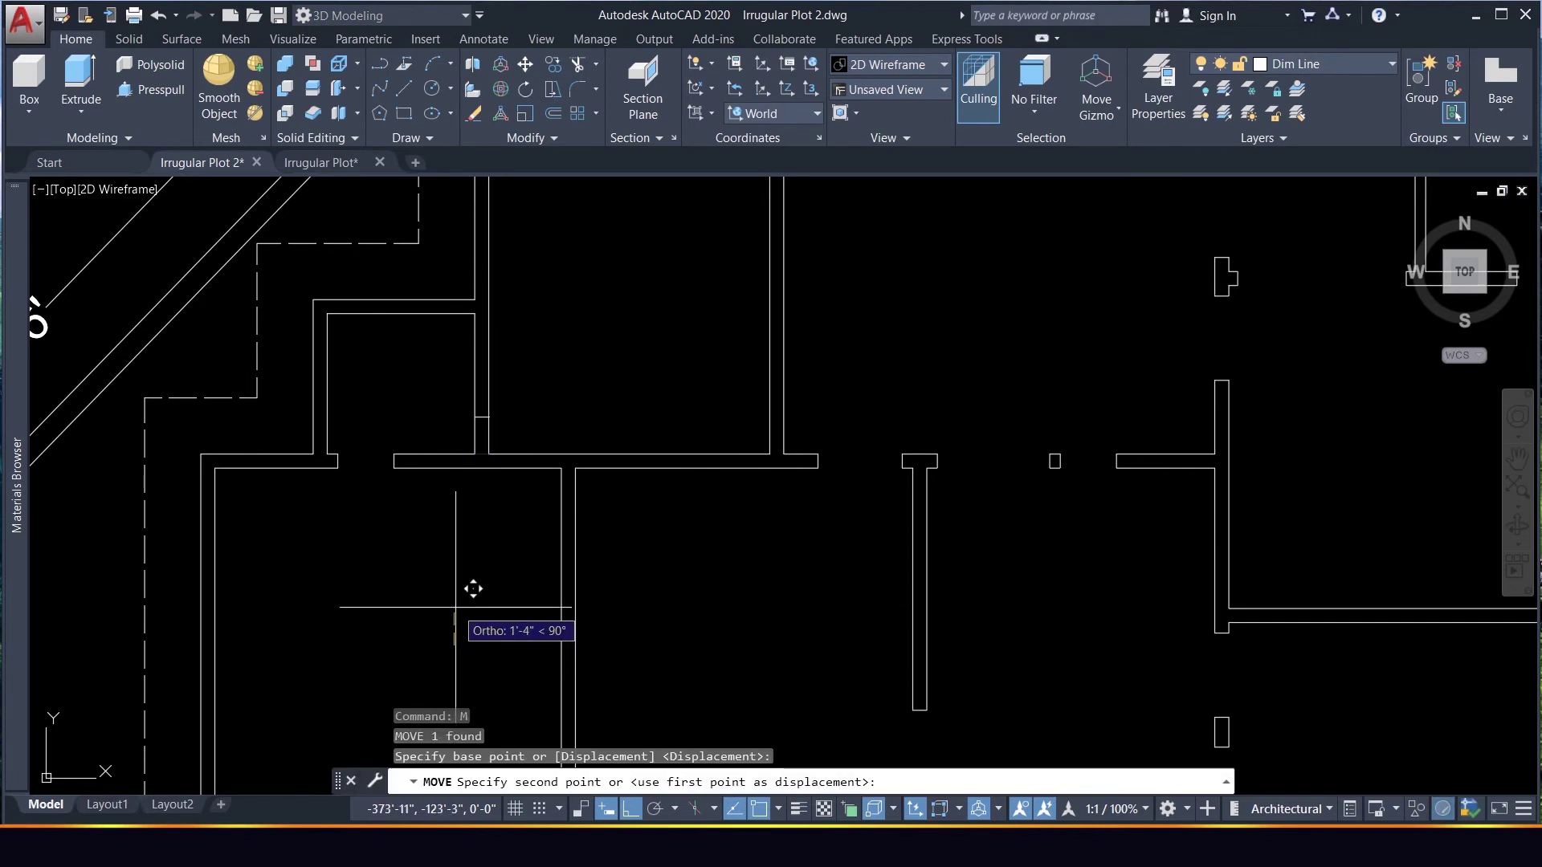
pyautogui.write('4.5')
pyautogui.press('Return')
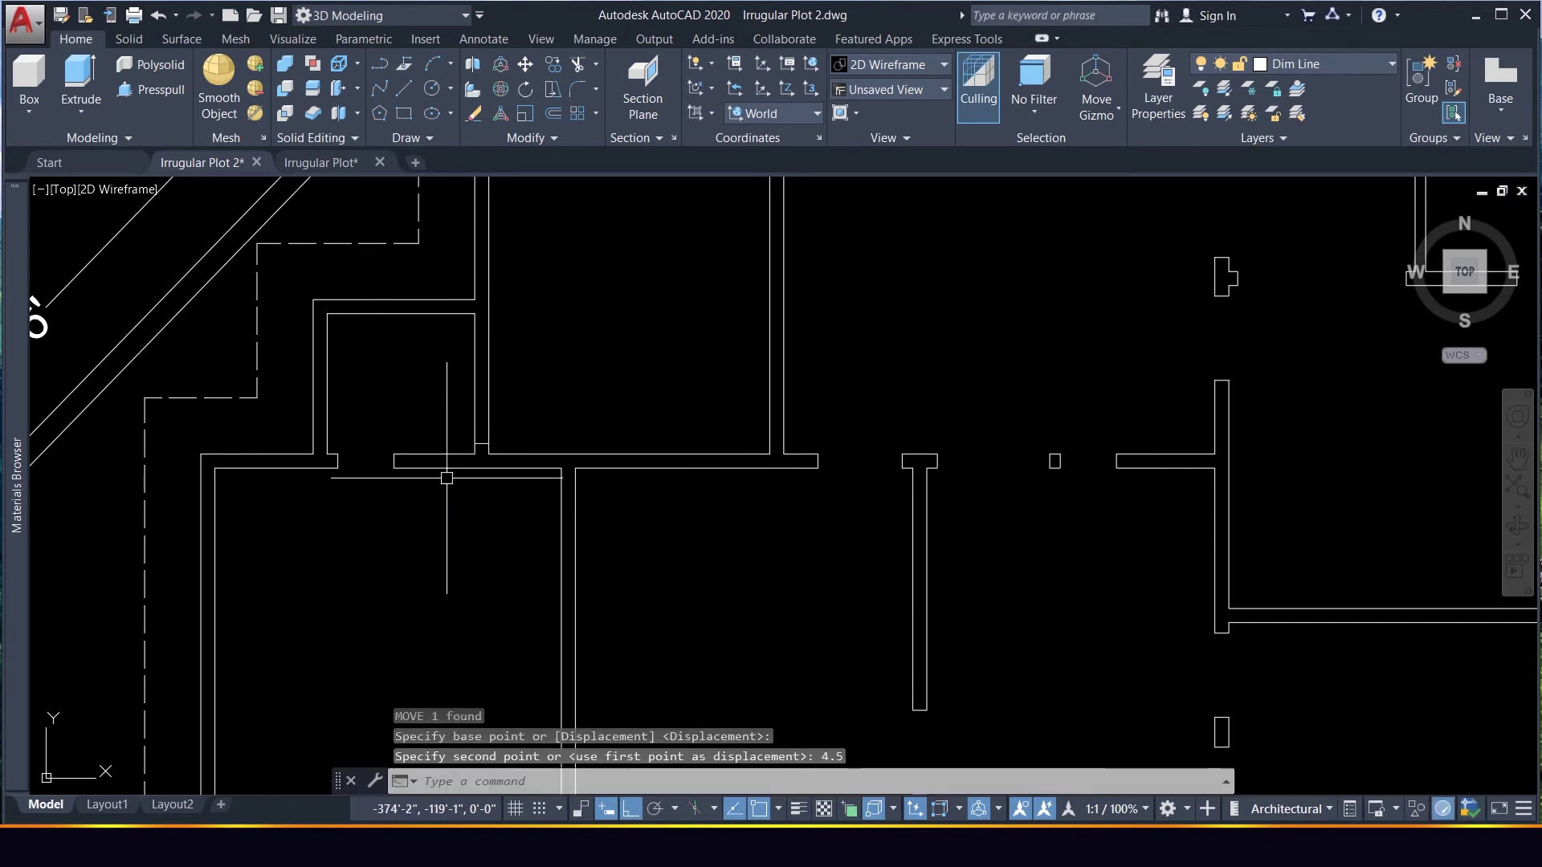
pyautogui.click(454, 418)
pyautogui.click(515, 532)
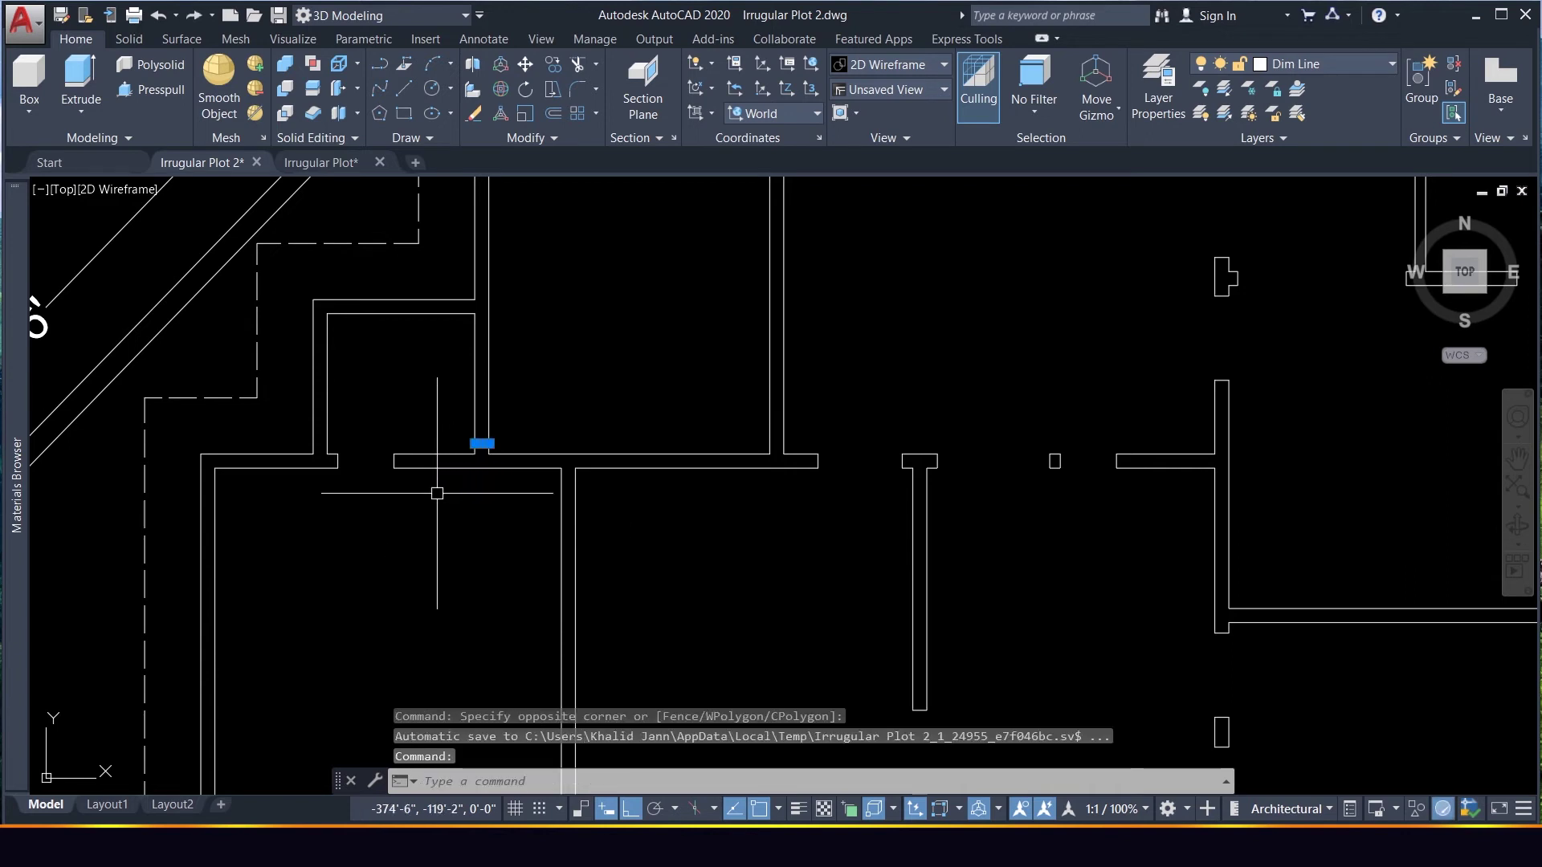
pyautogui.write('O')
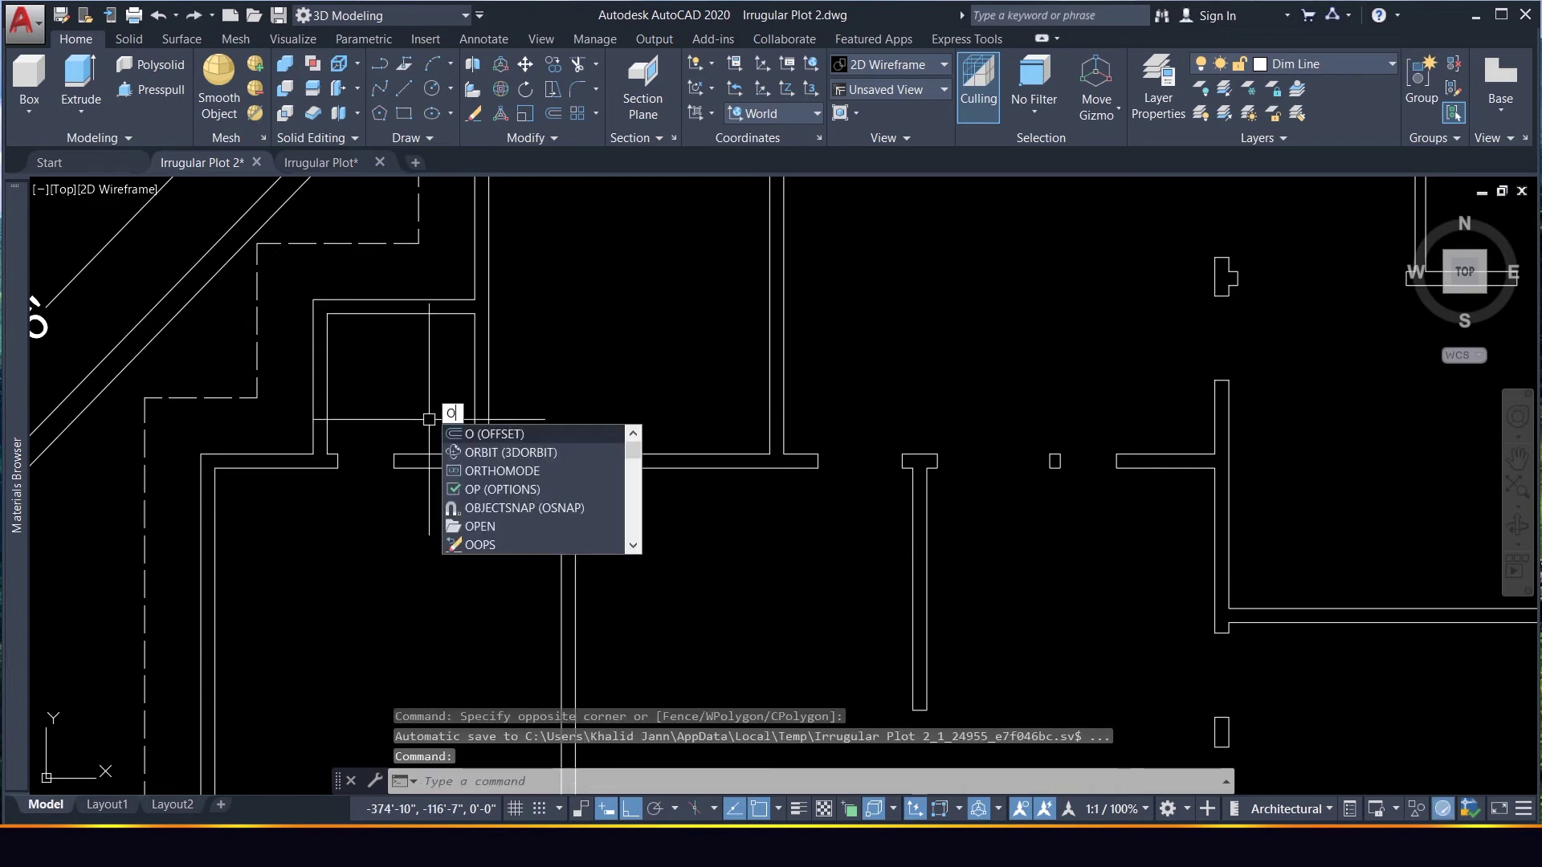
pyautogui.write('24')
pyautogui.press('Return')
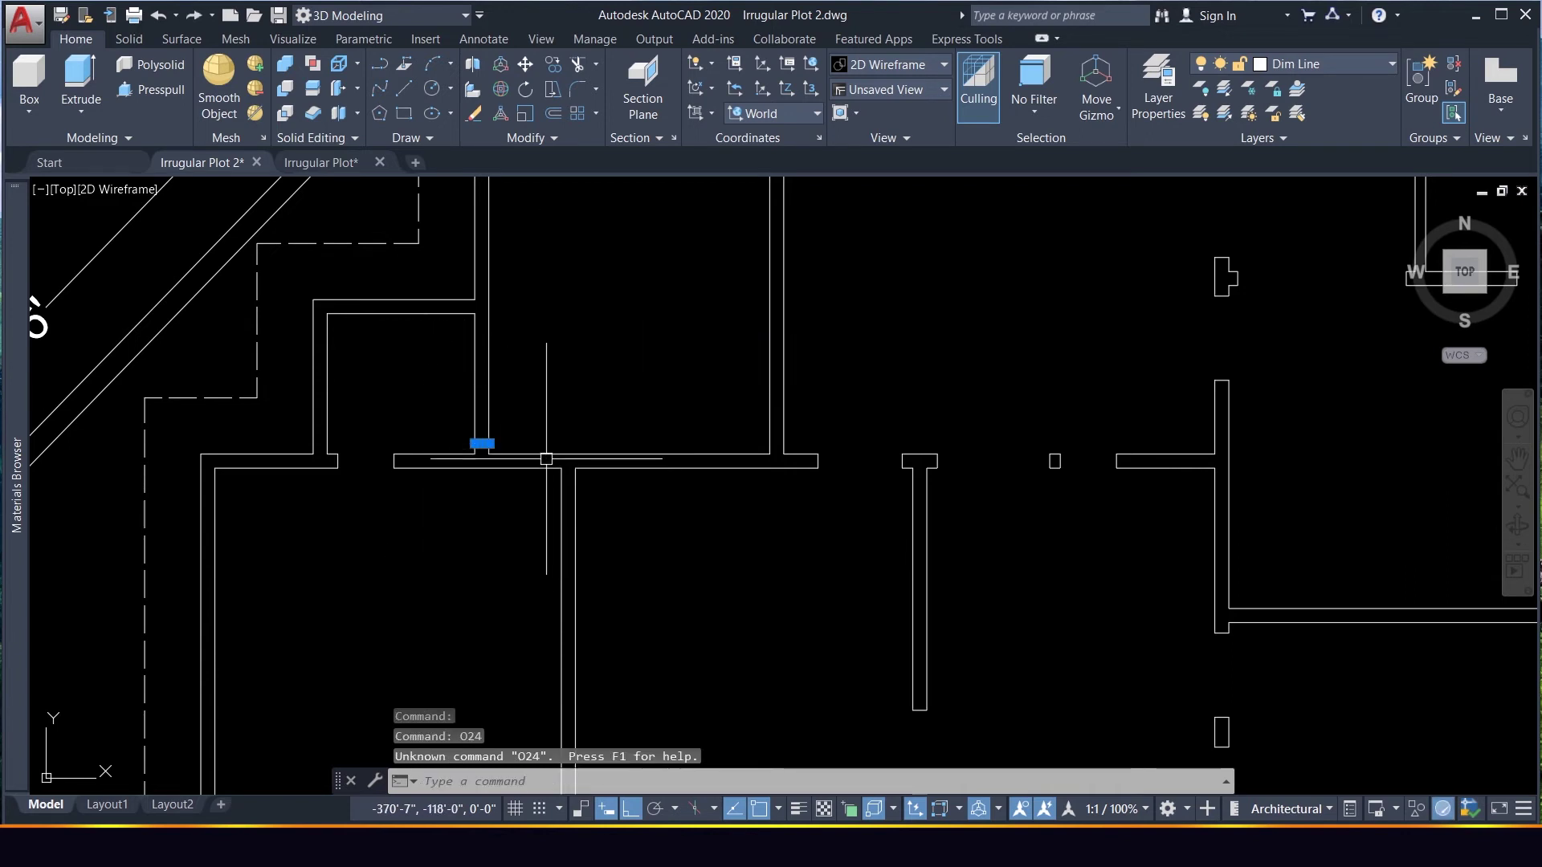
pyautogui.press('Escape')
# Offset the small bath's east wall jamb line 24" to the north
pyautogui.click(424, 403)
pyautogui.click(520, 540)
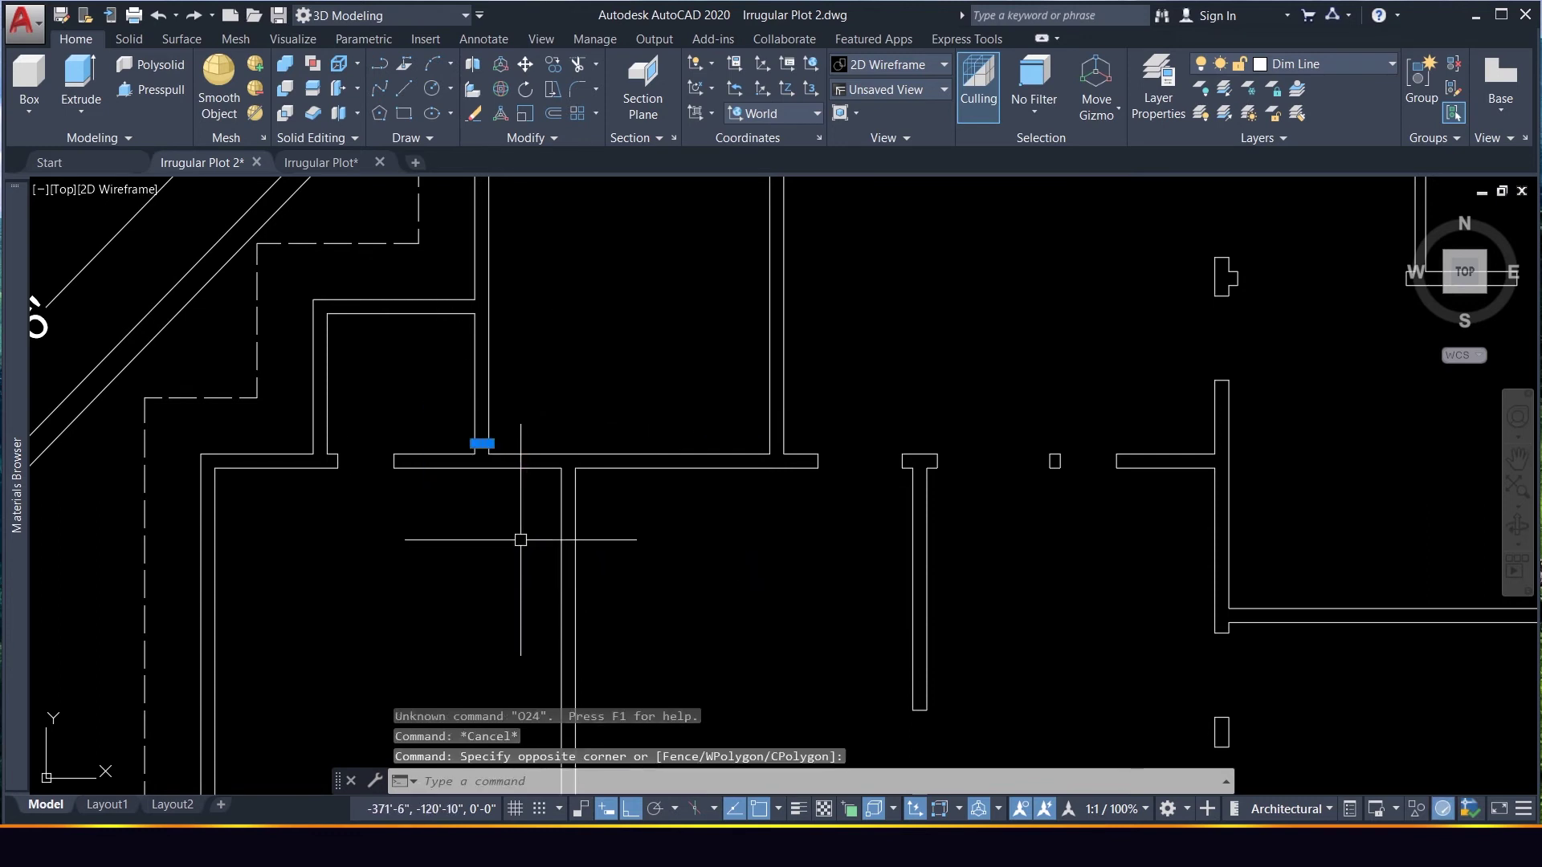
pyautogui.write('o')
pyautogui.press('Return')
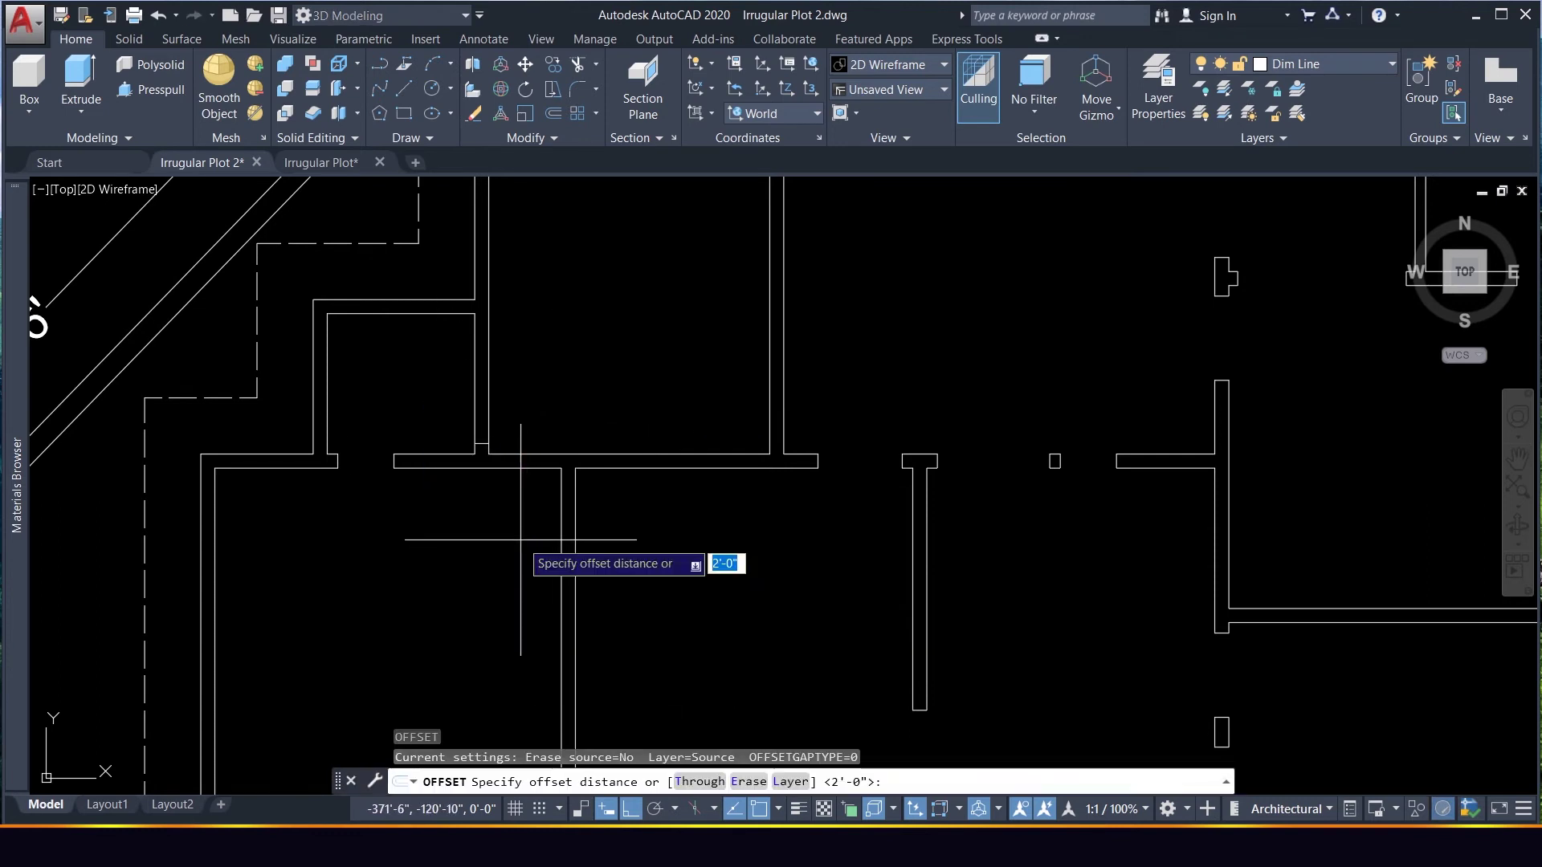
pyautogui.press('Return')
pyautogui.click(590, 302)
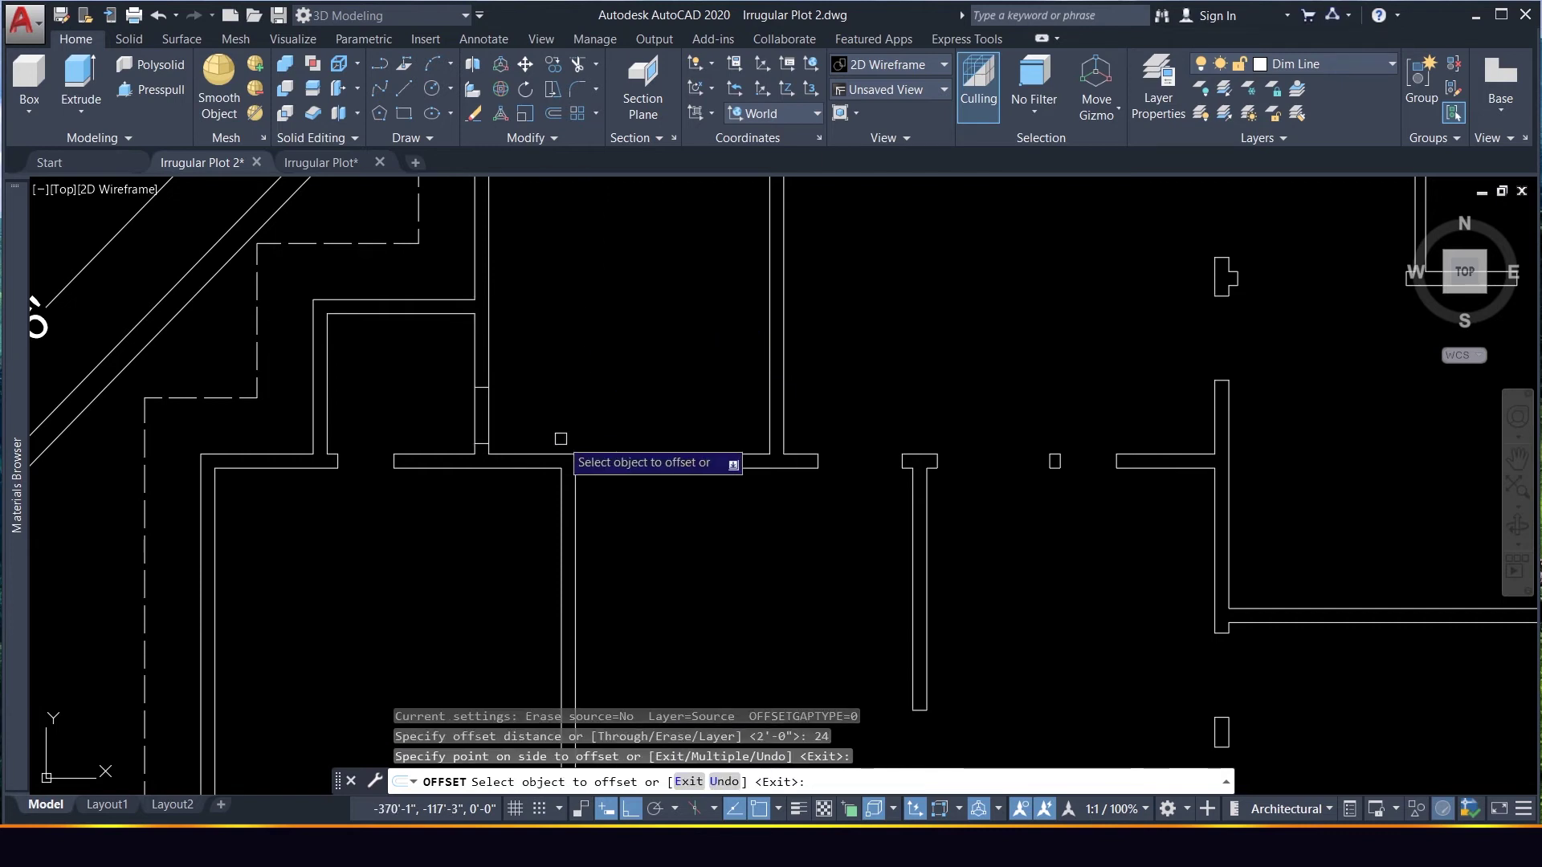
pyautogui.press('Return')
pyautogui.press('Escape')
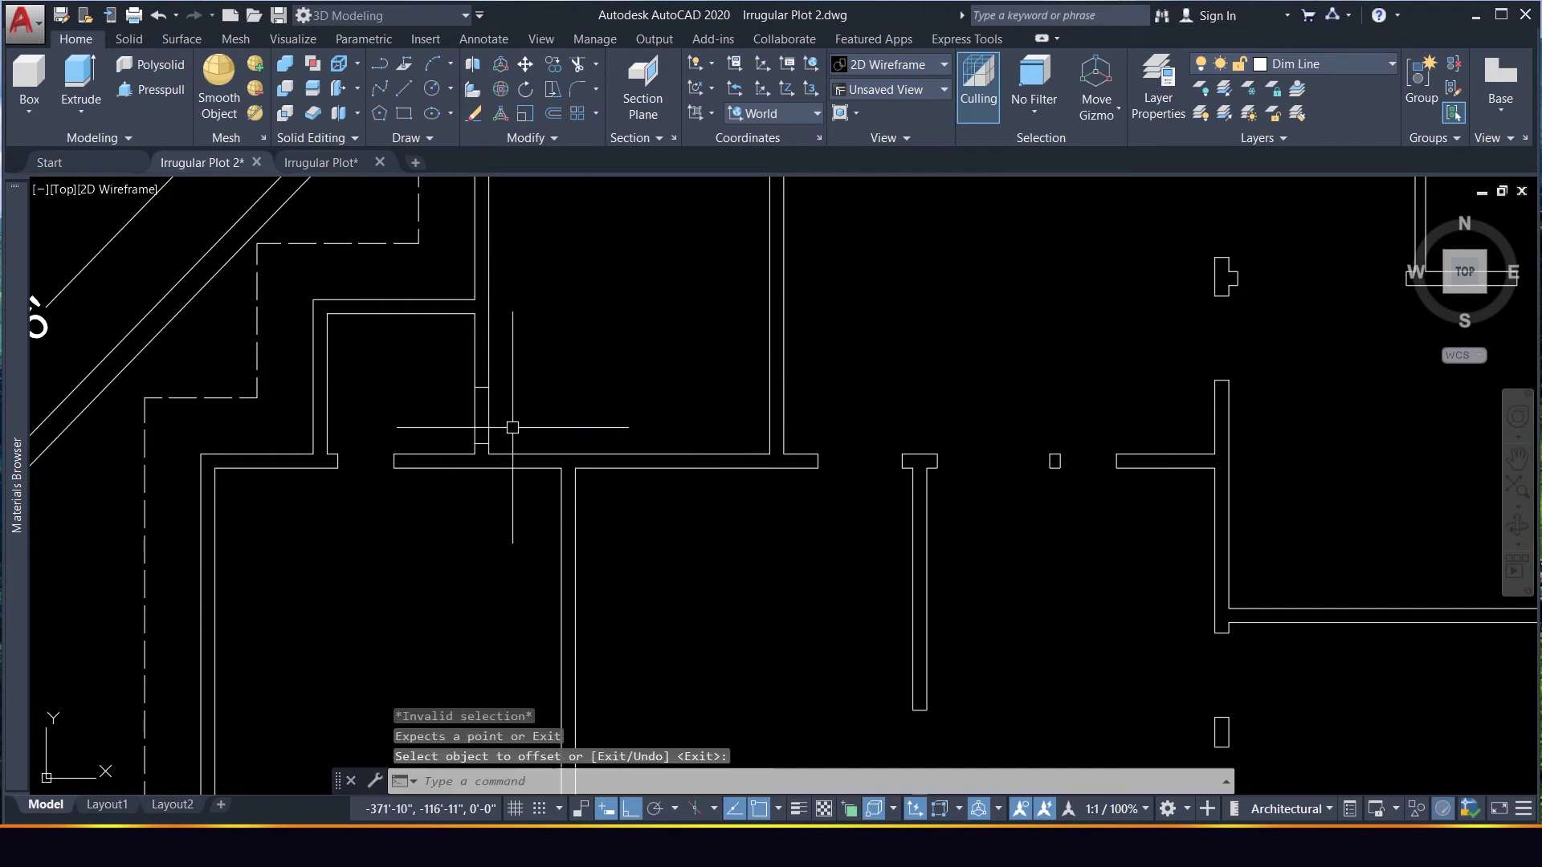
# Trim the small bath's east wall lines between the two jambs to cut the door opening
pyautogui.press('Return')
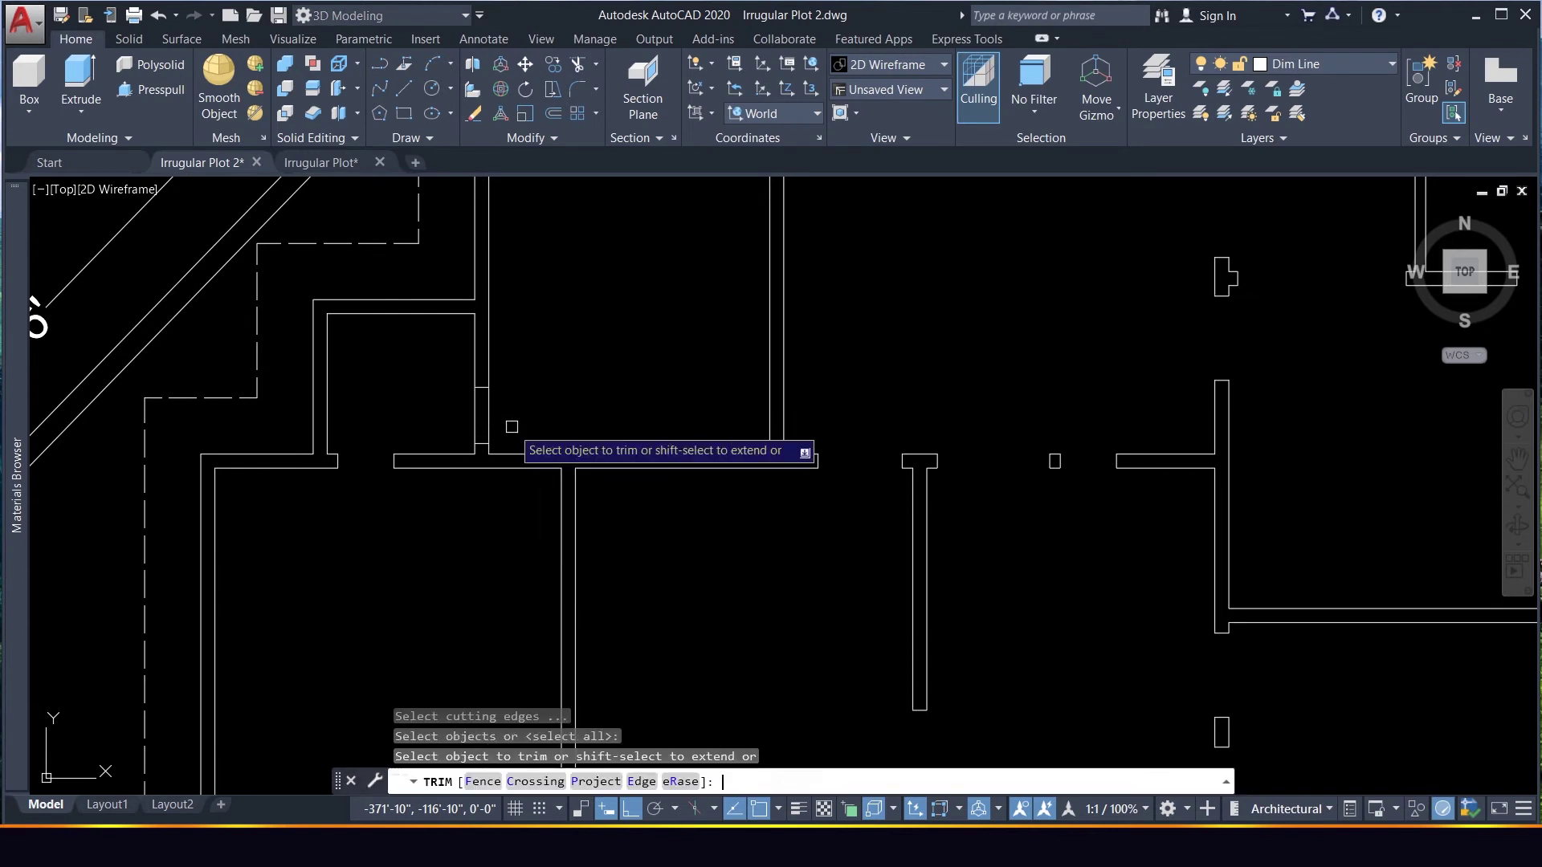
pyautogui.click(516, 419)
pyautogui.click(445, 404)
pyautogui.scroll(-2, 663, 372)
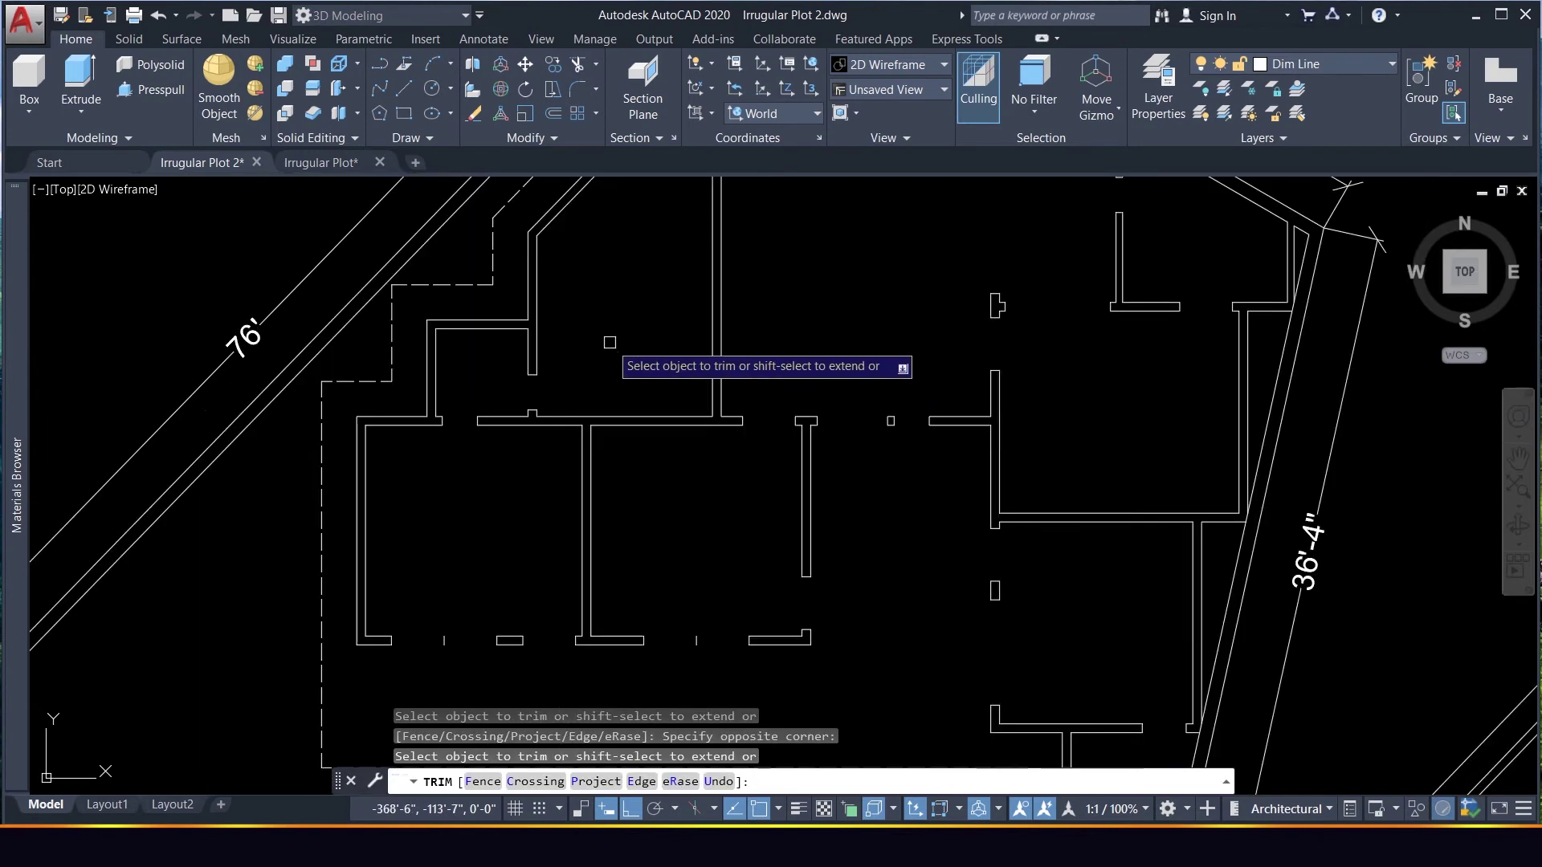
# Draw a line across the small bath's west wall at the midpoint of its inner face
pyautogui.scroll(2, 470, 329)
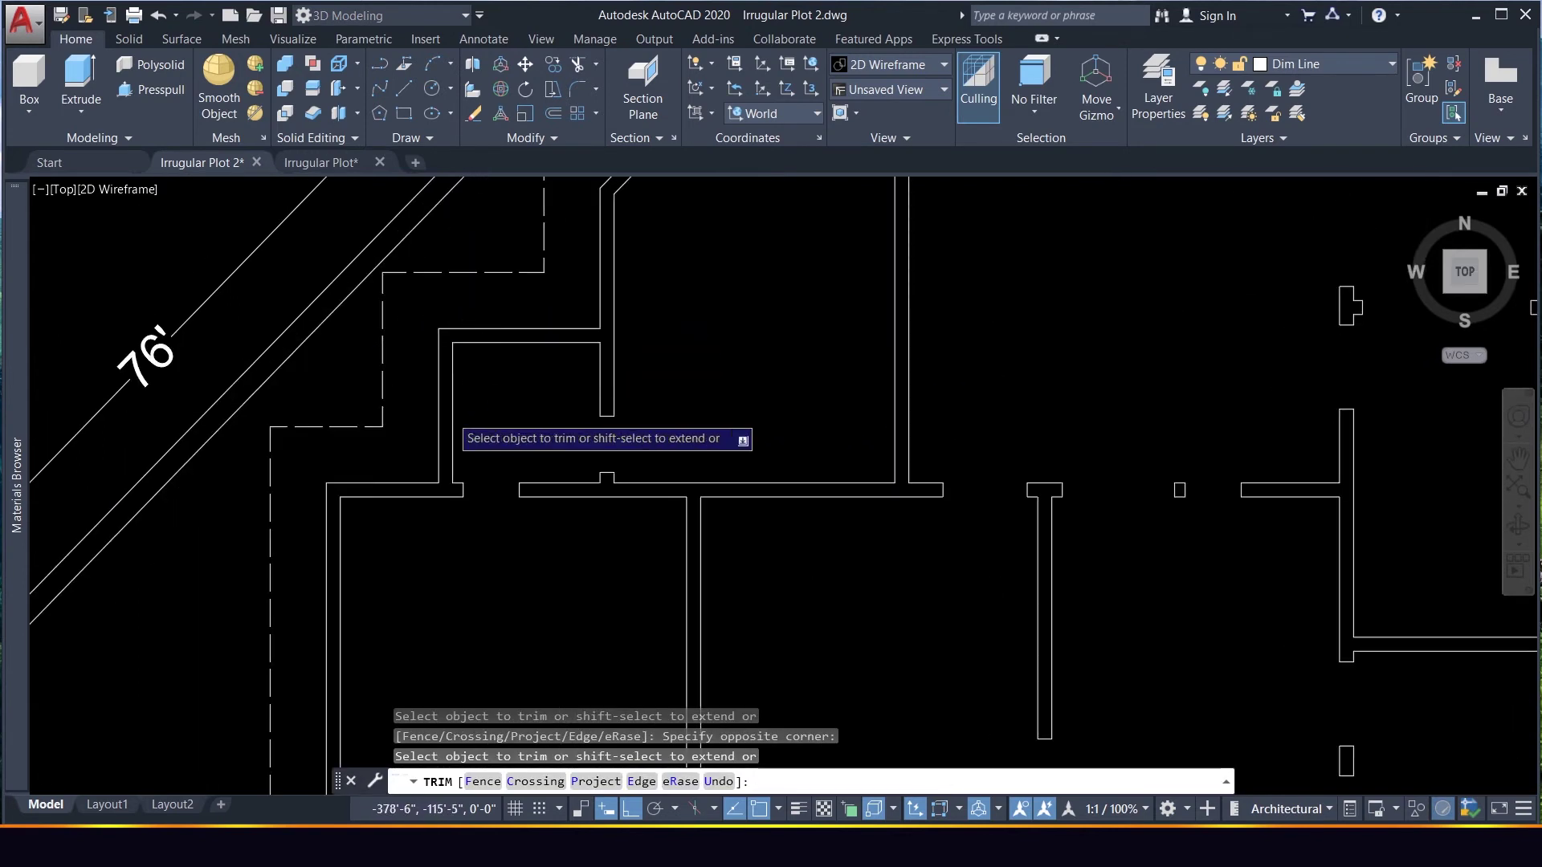
pyautogui.scroll(2, 451, 402)
pyautogui.press('Escape')
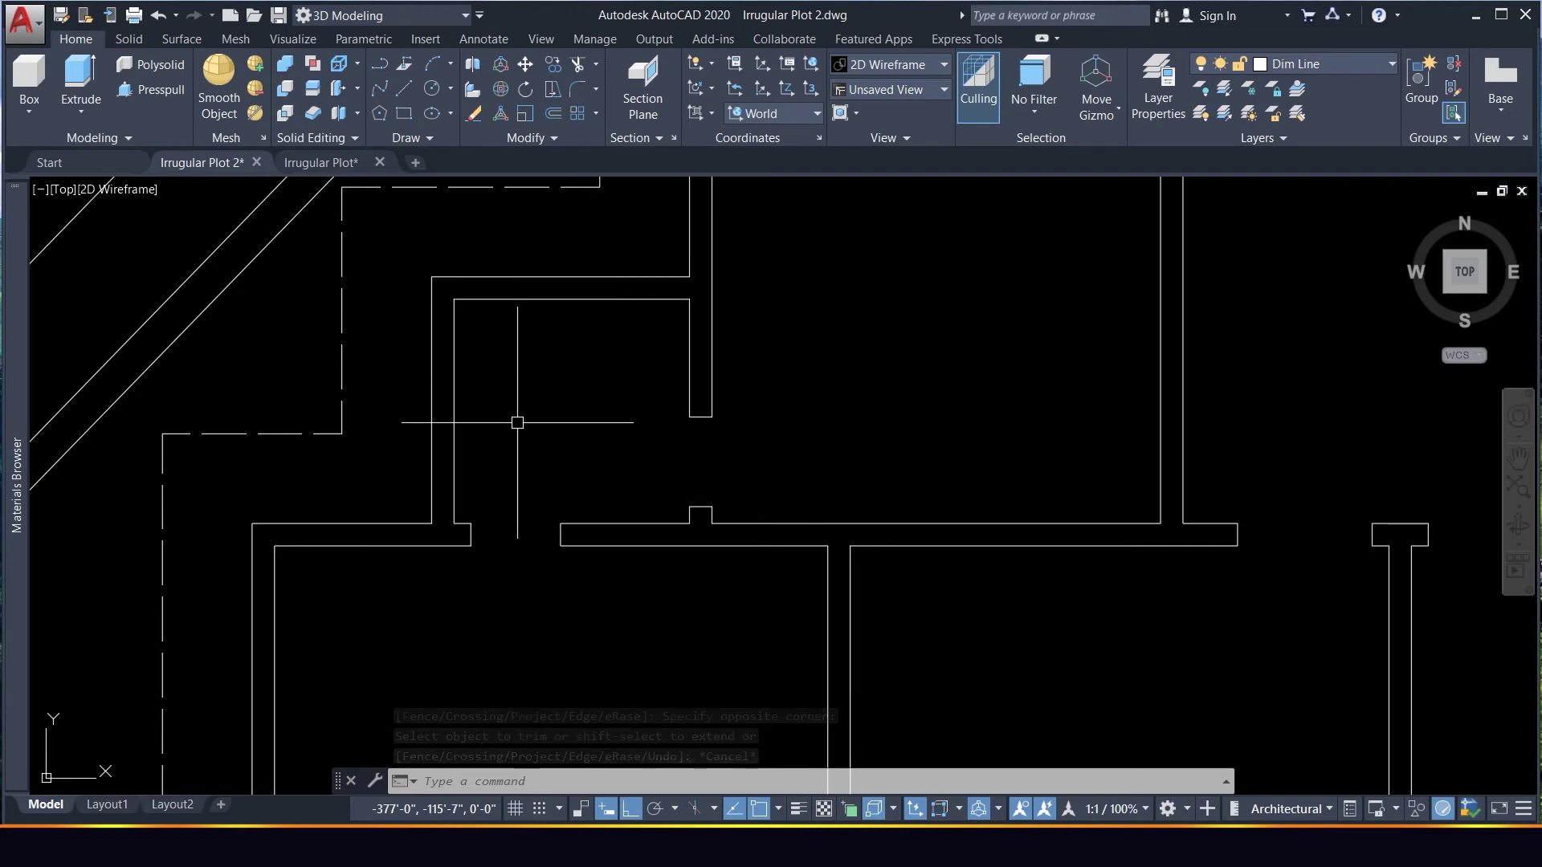
pyautogui.scroll(-5, 625, 519)
pyautogui.scroll(6, 613, 551)
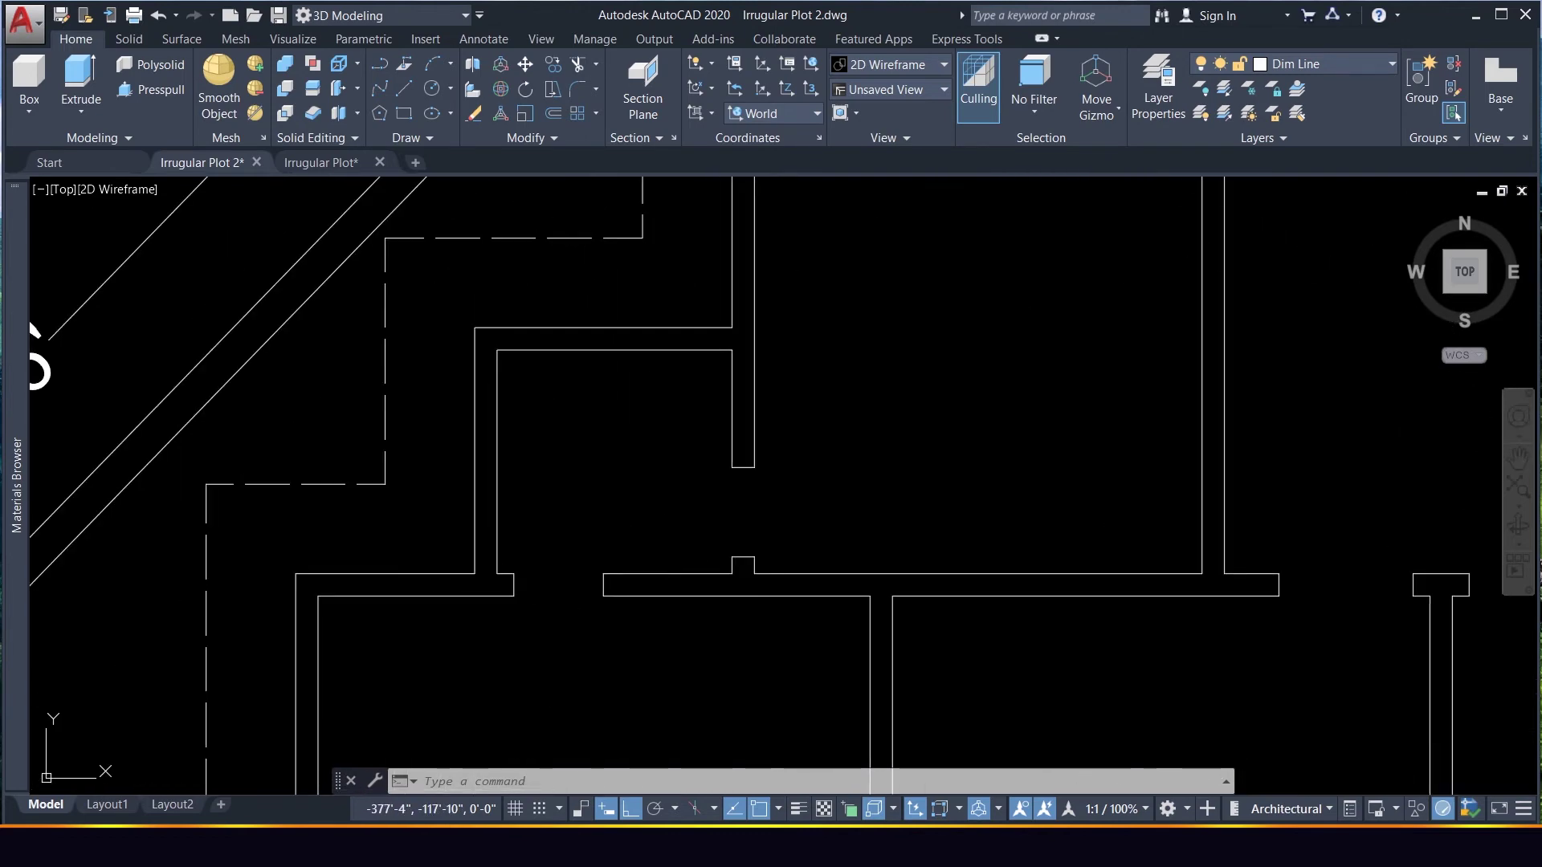
pyautogui.write('l')
pyautogui.press('Return')
pyautogui.click(497, 461)
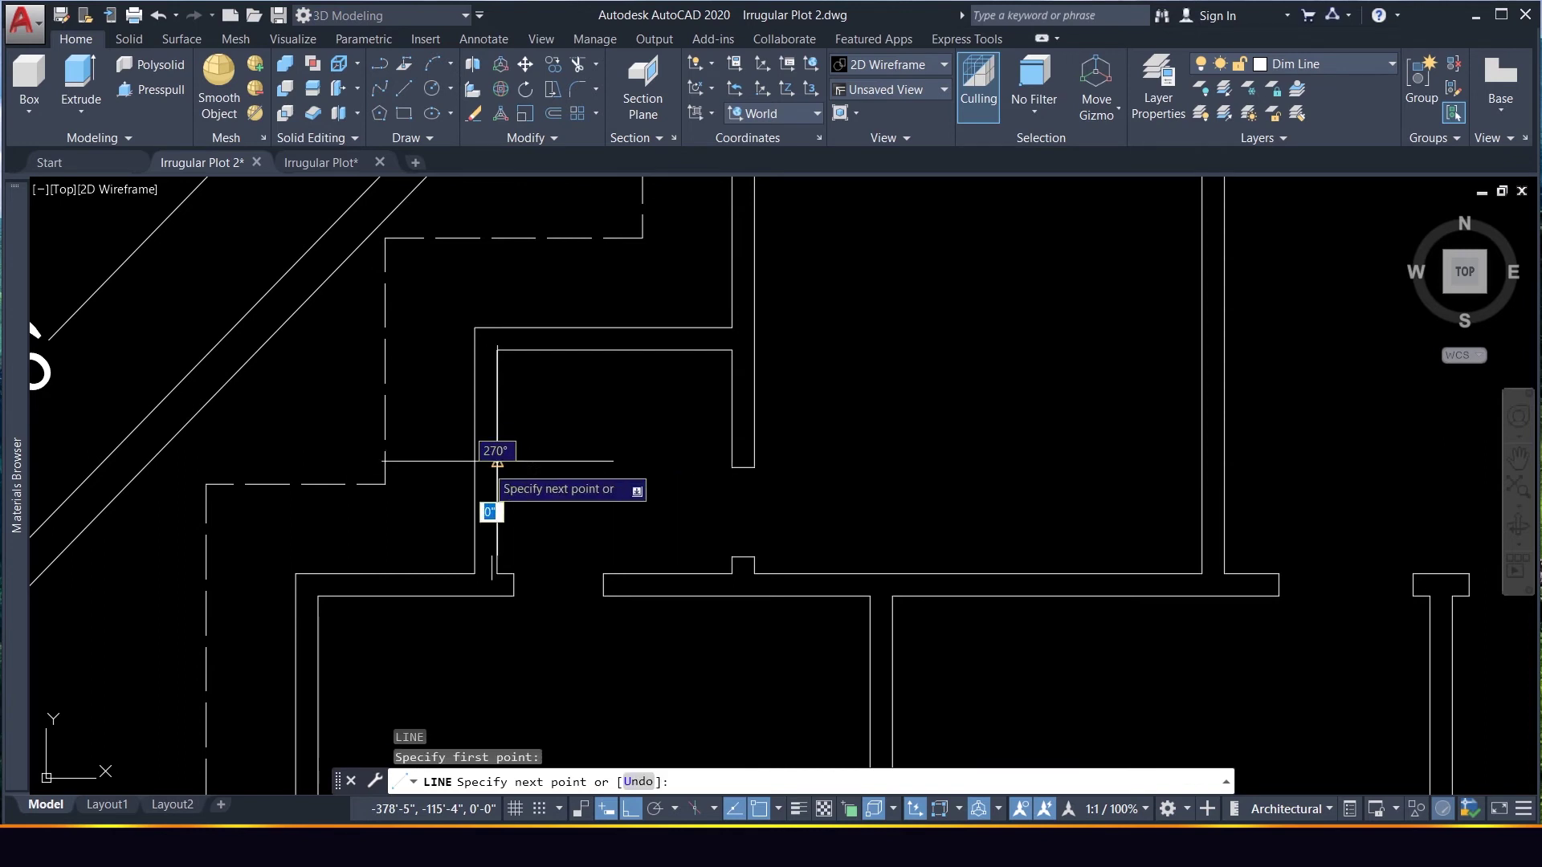
pyautogui.click(474, 462)
pyautogui.press('Return')
# Offset the small bath's west wall midpoint line 12" to both the north and the south
pyautogui.click(448, 430)
pyautogui.click(552, 492)
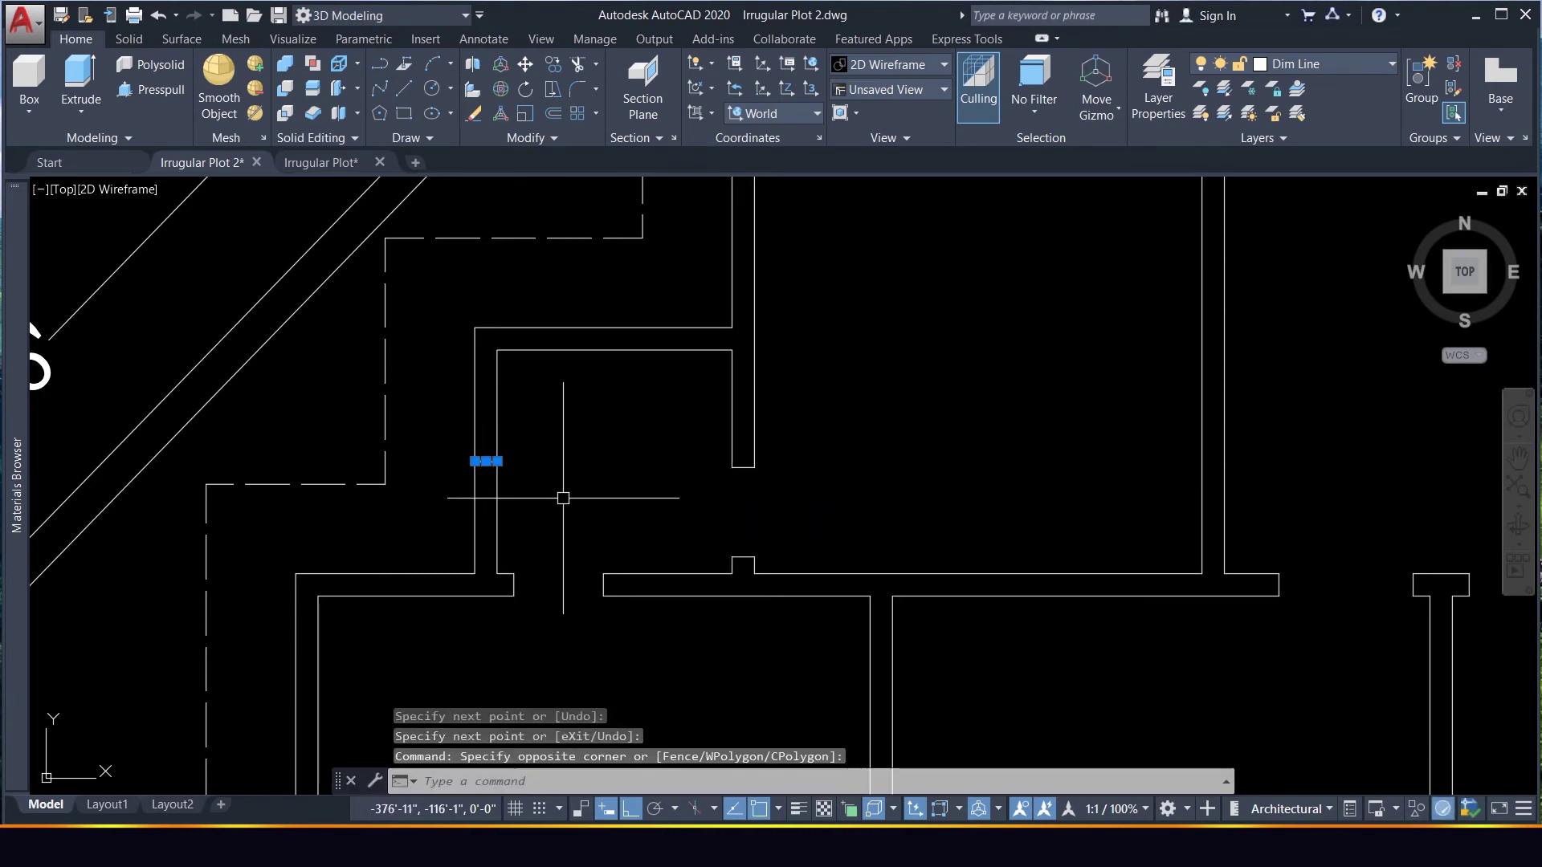
pyautogui.write('o')
pyautogui.press('Return')
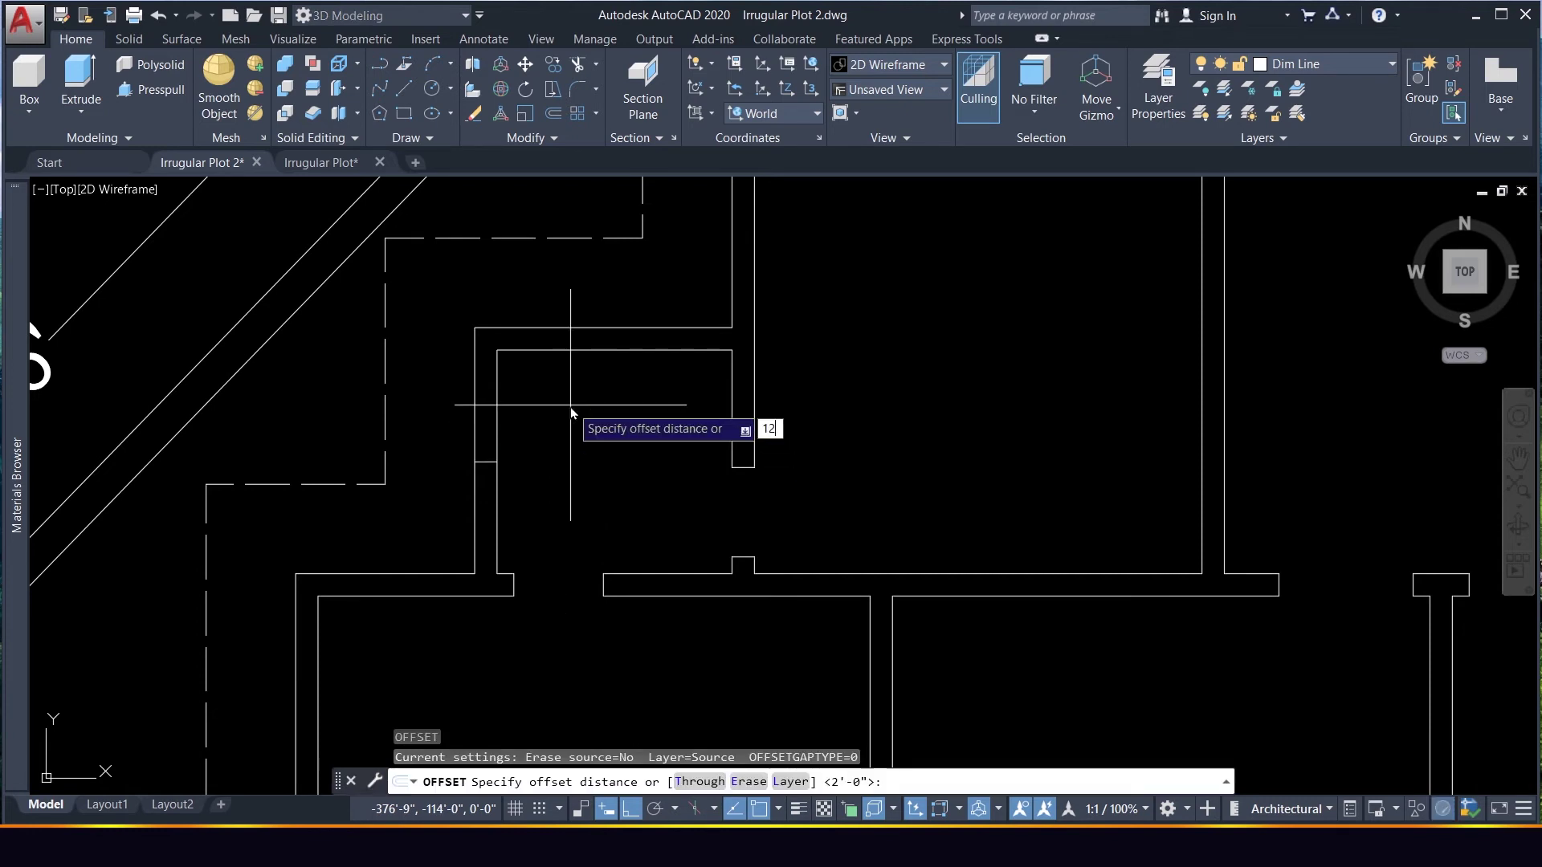
pyautogui.write('12')
pyautogui.press('Return')
pyautogui.click(498, 437)
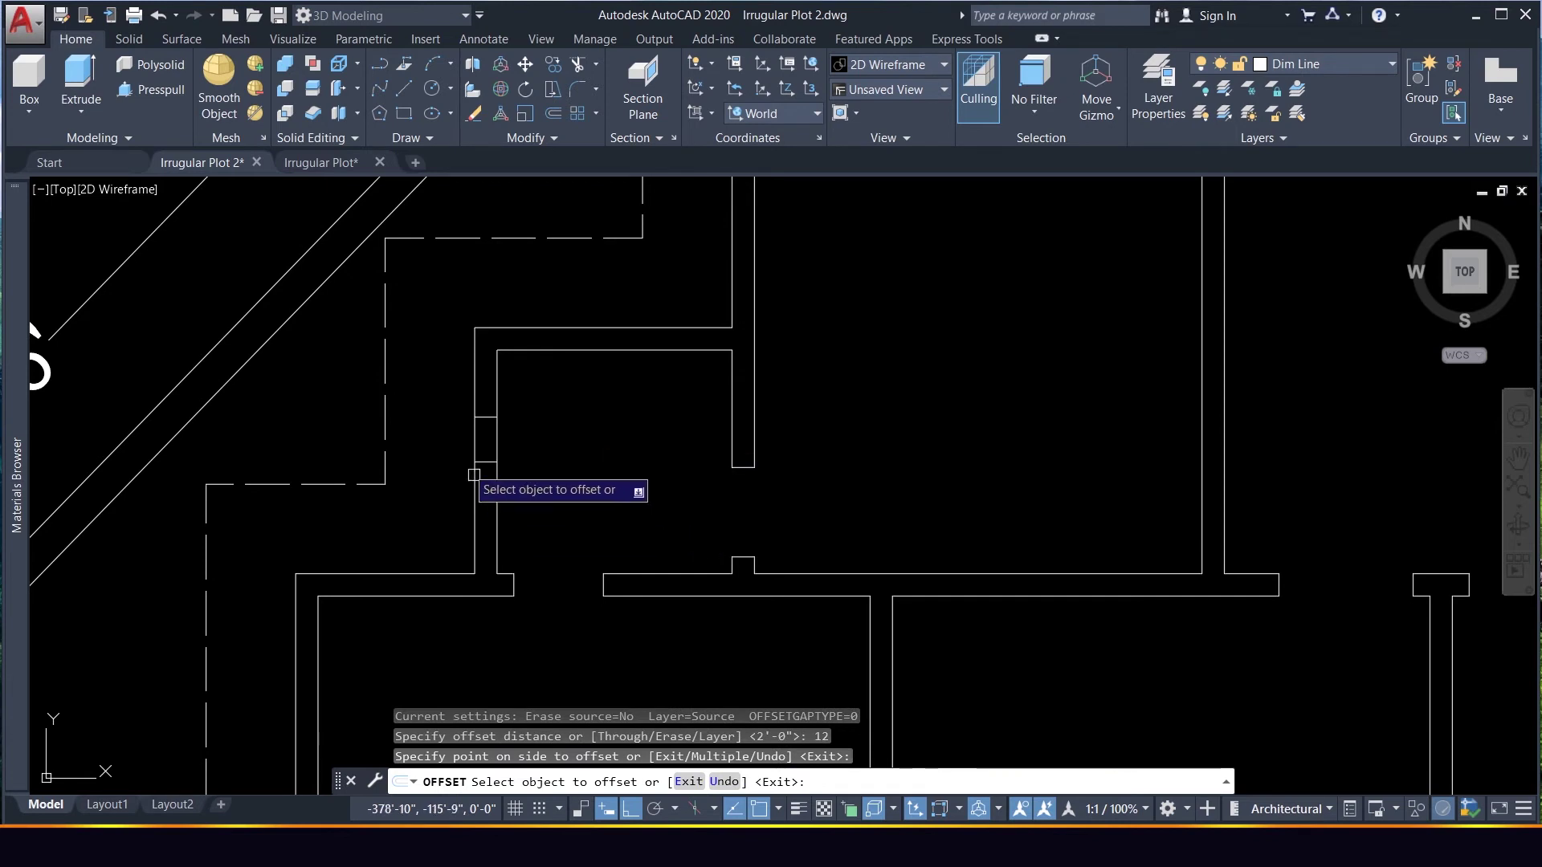
pyautogui.click(504, 497)
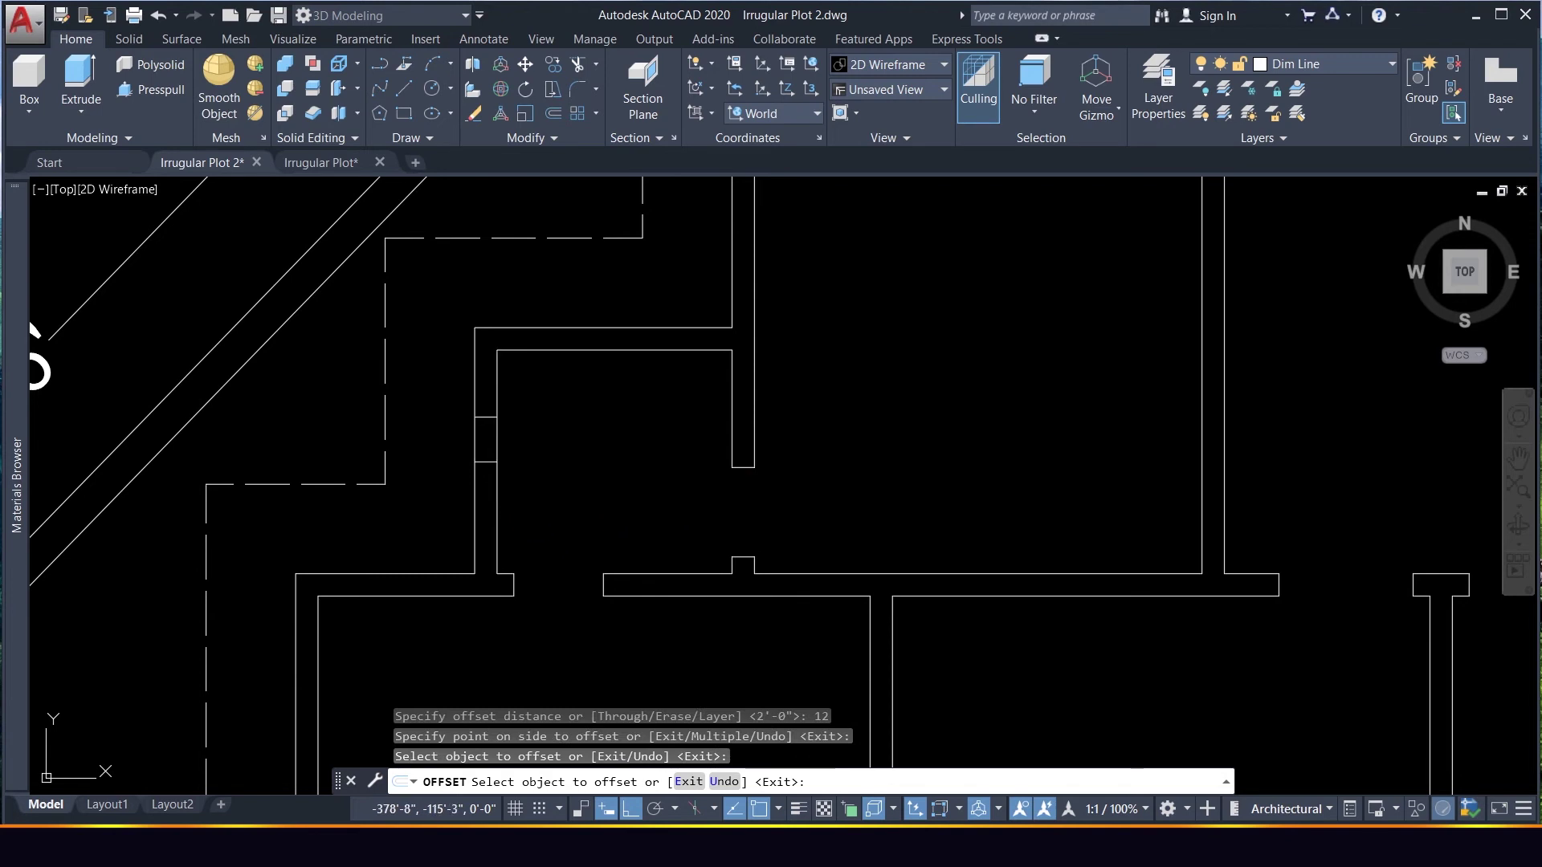
pyautogui.click(486, 462)
pyautogui.click(561, 516)
pyautogui.press('Escape')
pyautogui.press('Escape')
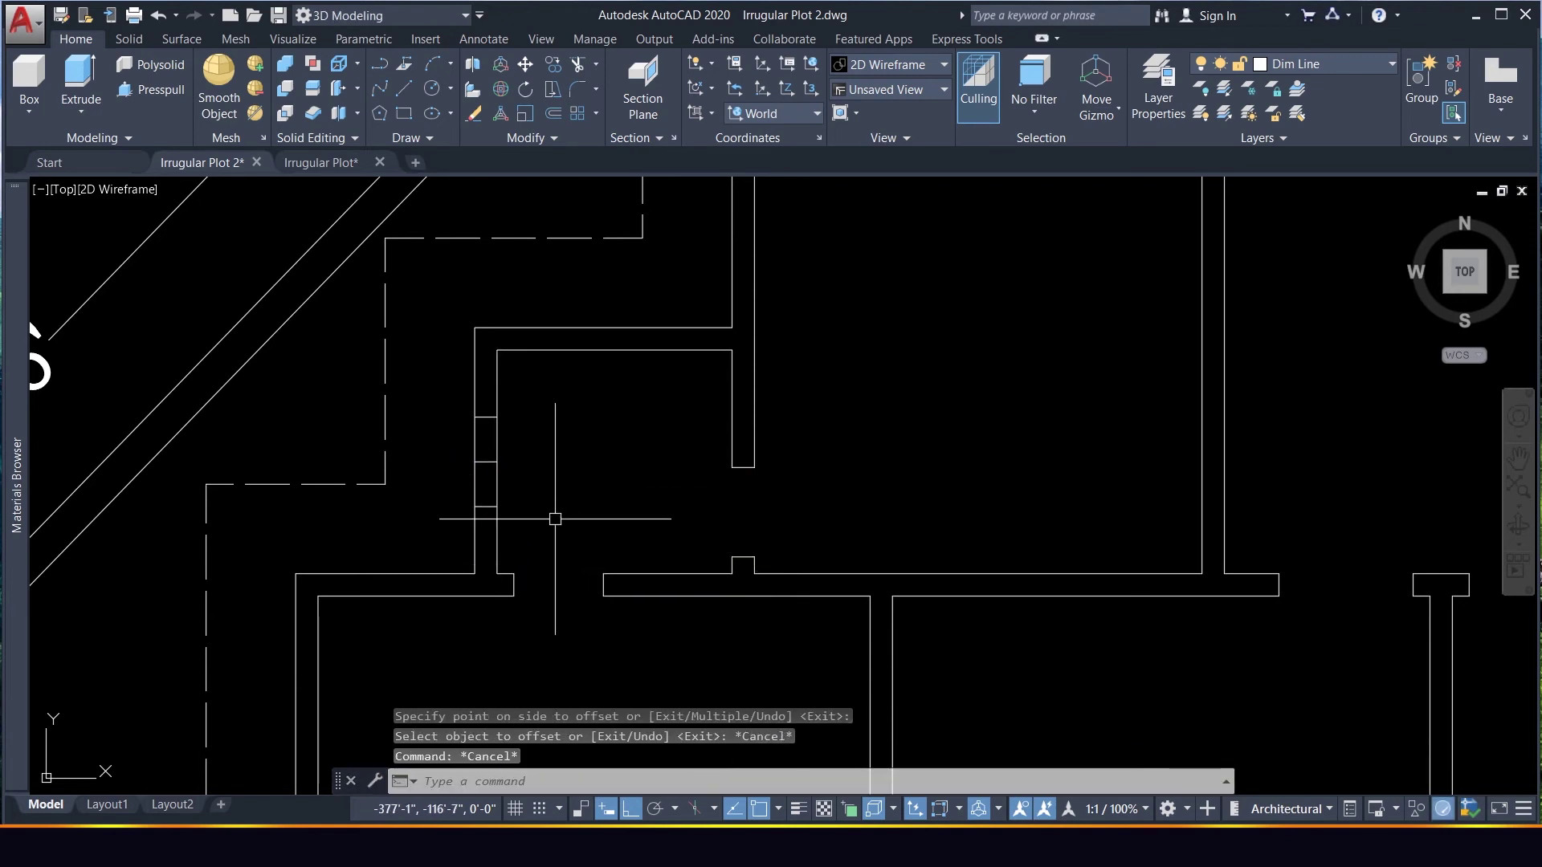
# Trim the small bath's west wall lines between the two offset jambs to cut the window opening
pyautogui.press('Return')
pyautogui.click(532, 482)
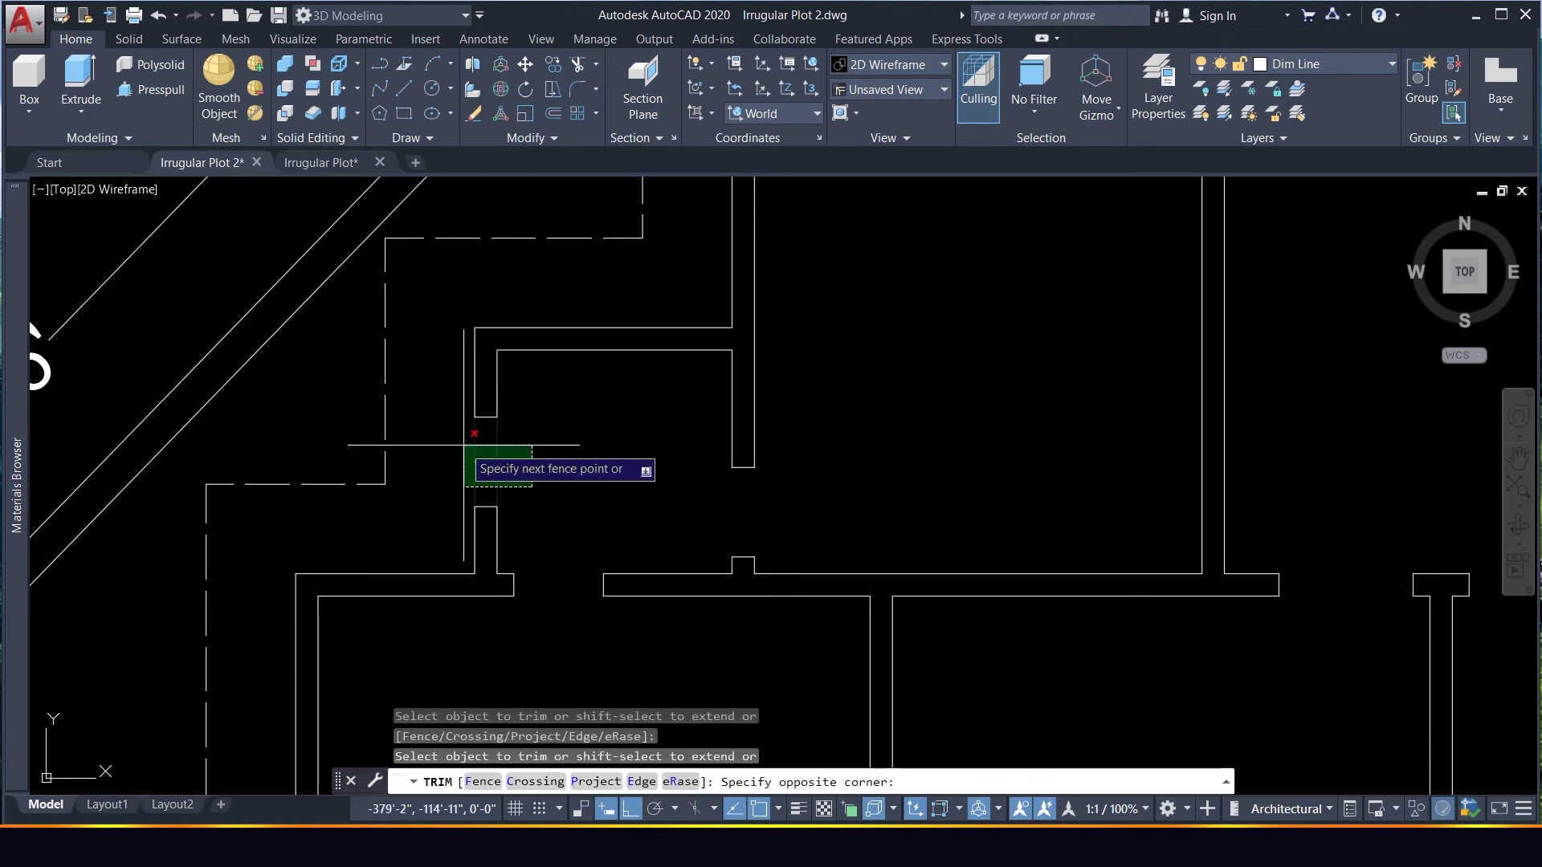
pyautogui.click(461, 438)
pyautogui.scroll(-4, 629, 478)
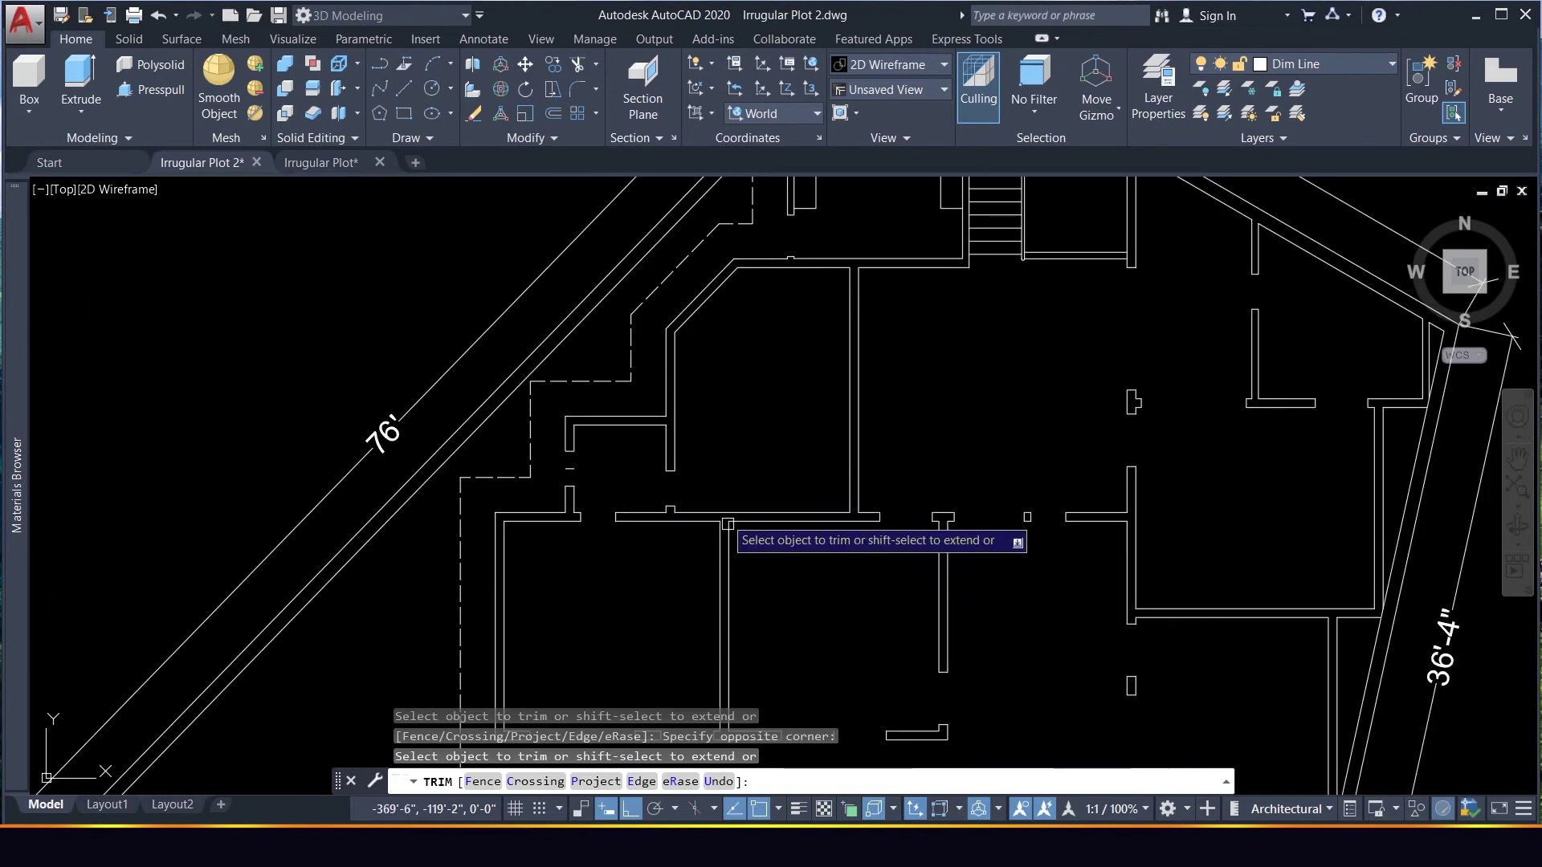
pyautogui.scroll(-2, 871, 506)
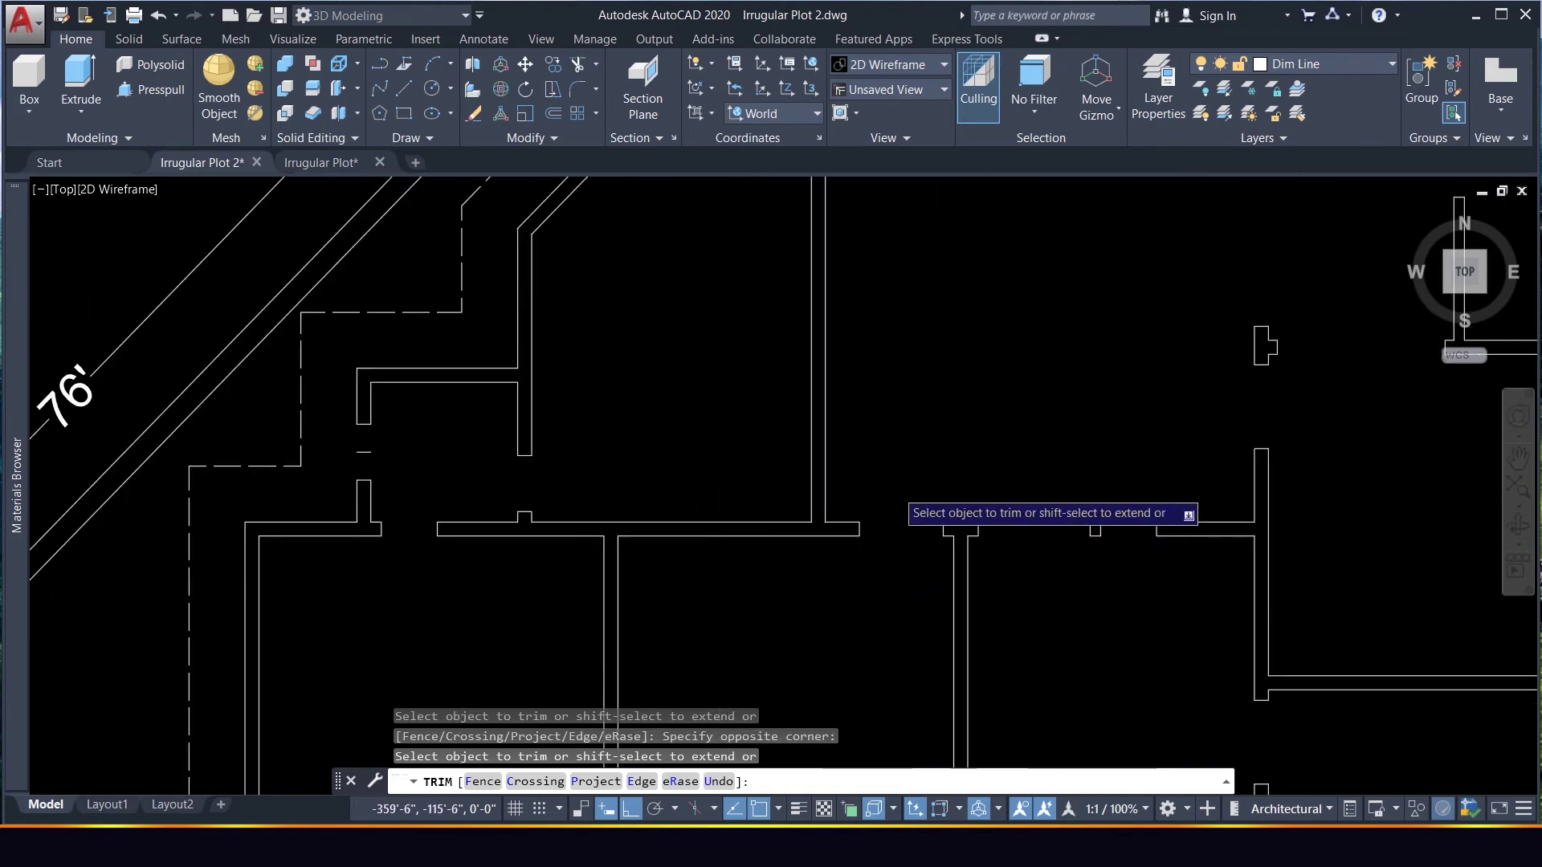
pyautogui.scroll(-5, 896, 482)
pyautogui.scroll(7, 898, 470)
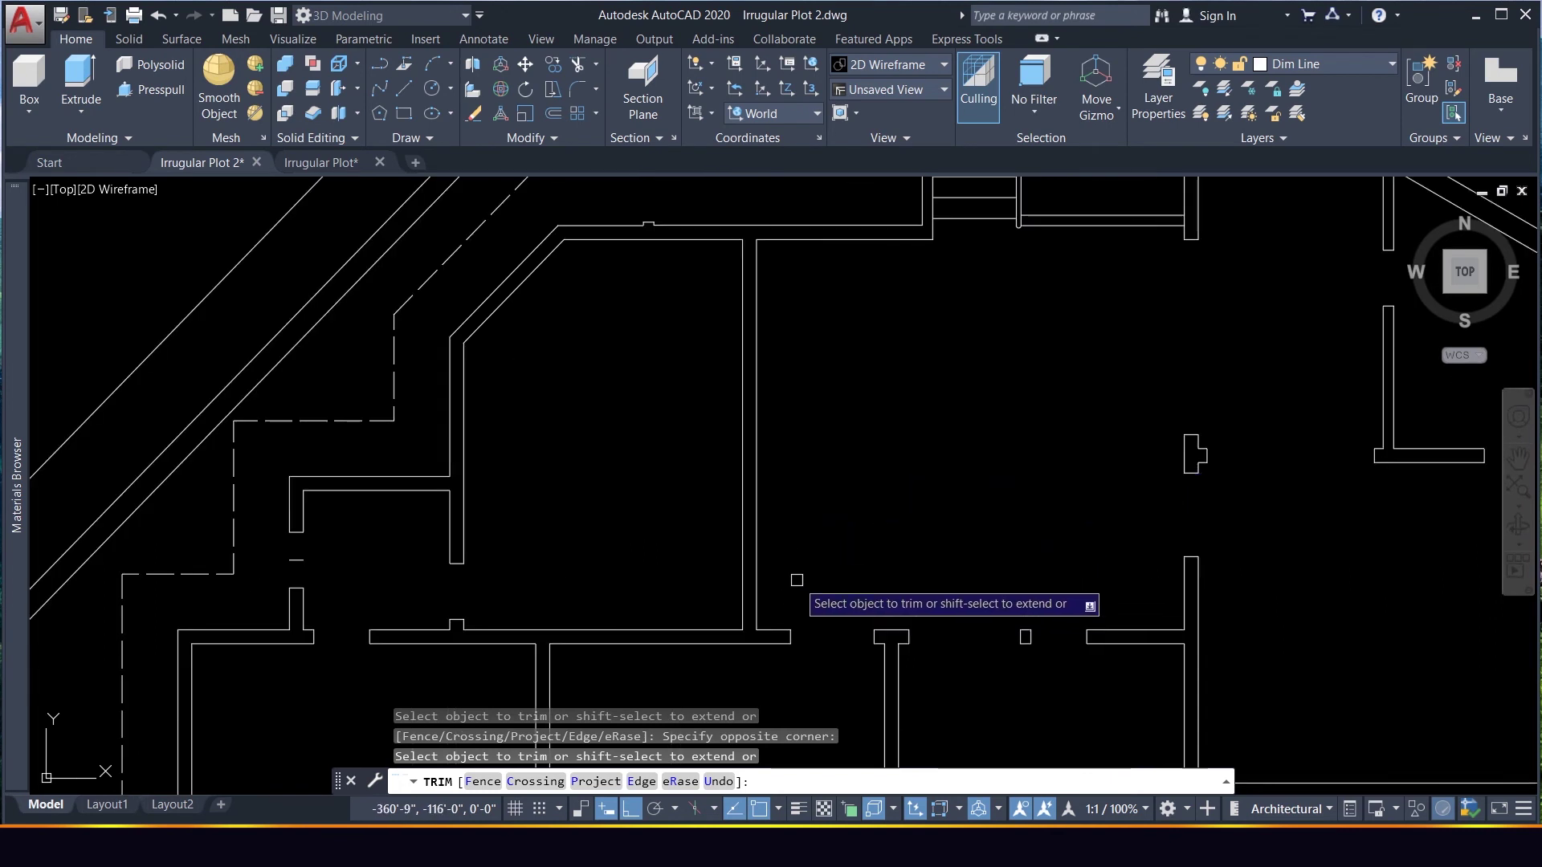
pyautogui.press('Escape')
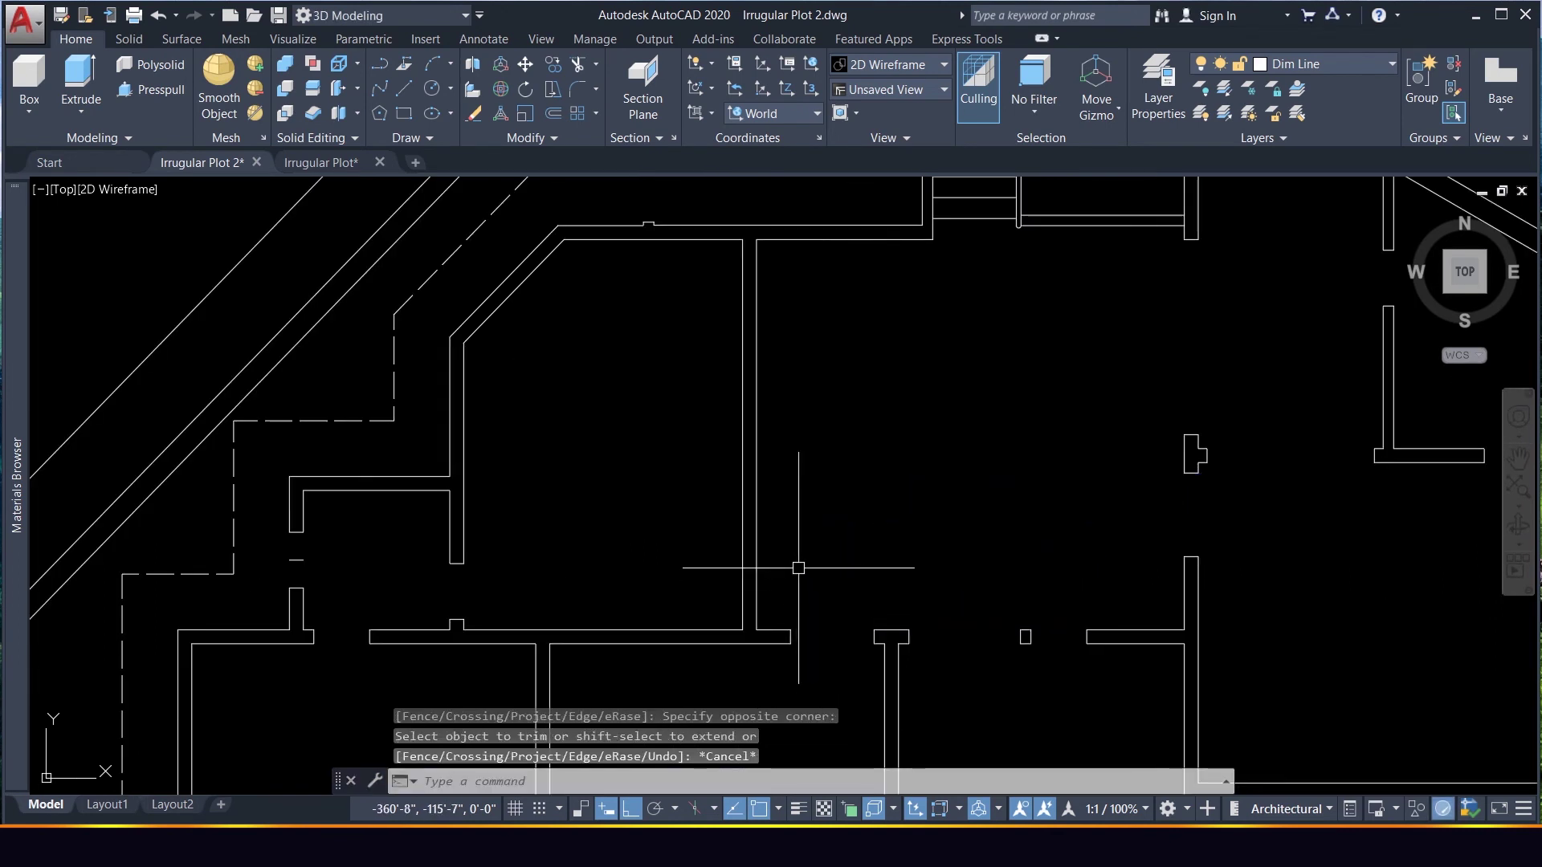
# Draw a jamb line across the south end of the angled-corner room's east wall
pyautogui.write('l')
pyautogui.press('Return')
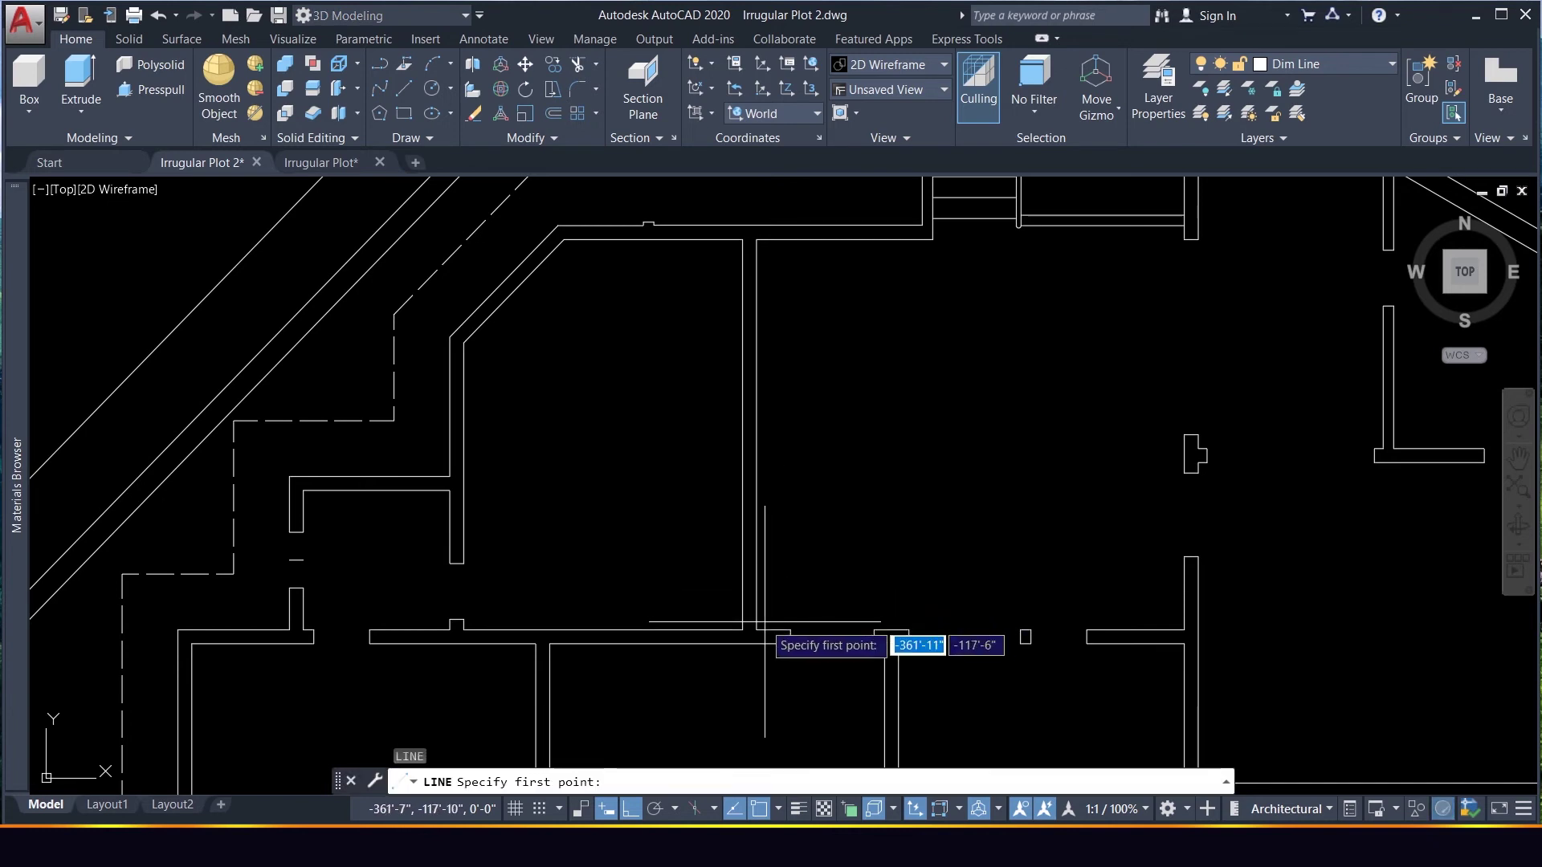
pyautogui.click(743, 630)
pyautogui.press('Return')
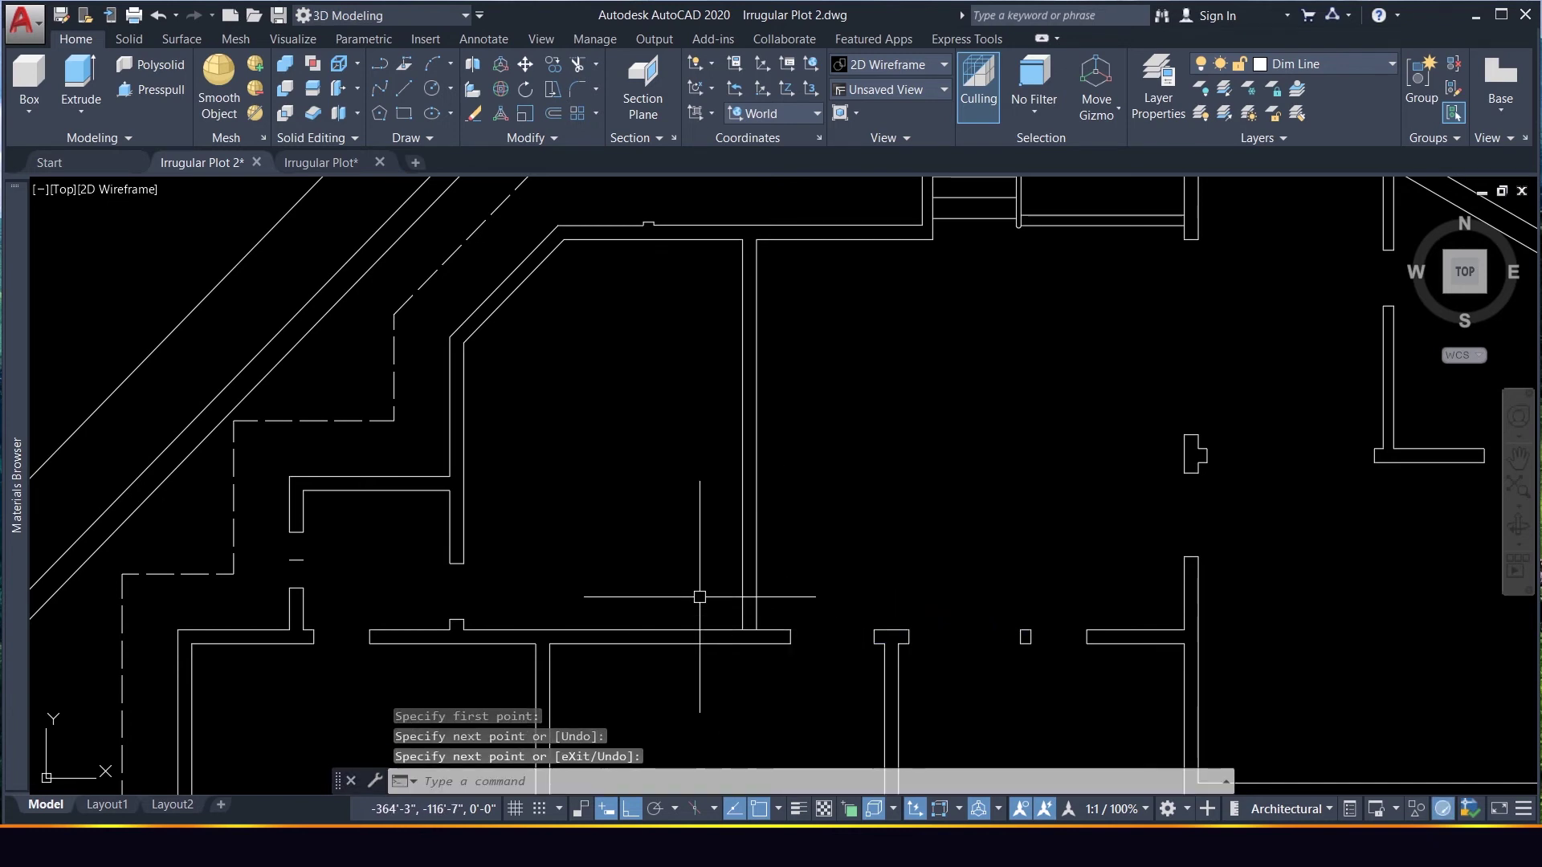
# Move the jamb line across the angled-corner room's east wall 4.5" north
pyautogui.click(698, 595)
pyautogui.click(780, 697)
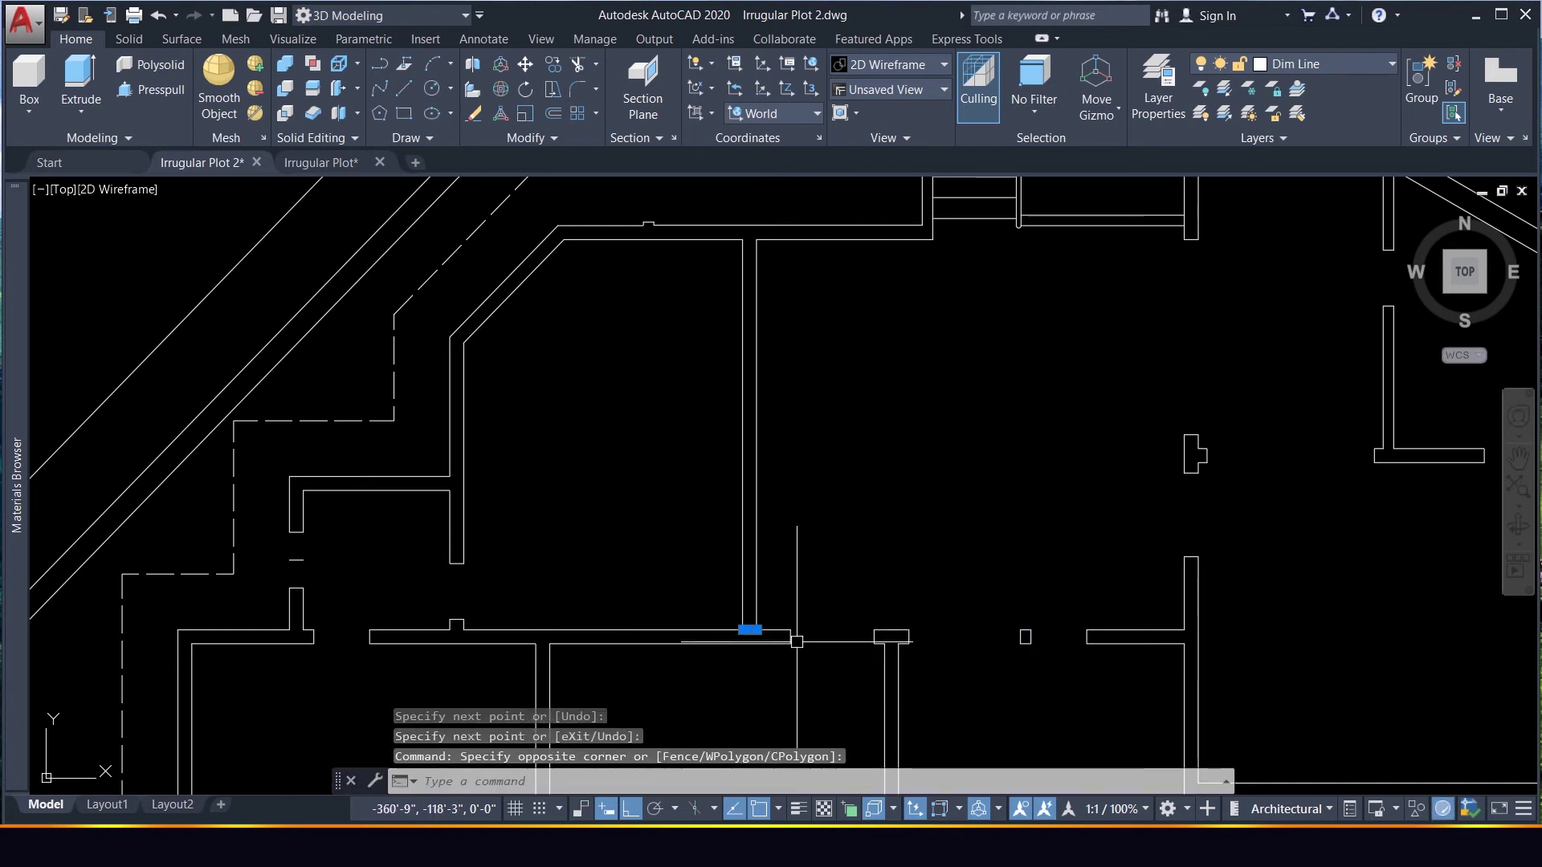
pyautogui.write('m')
pyautogui.press('Return')
pyautogui.click(817, 565)
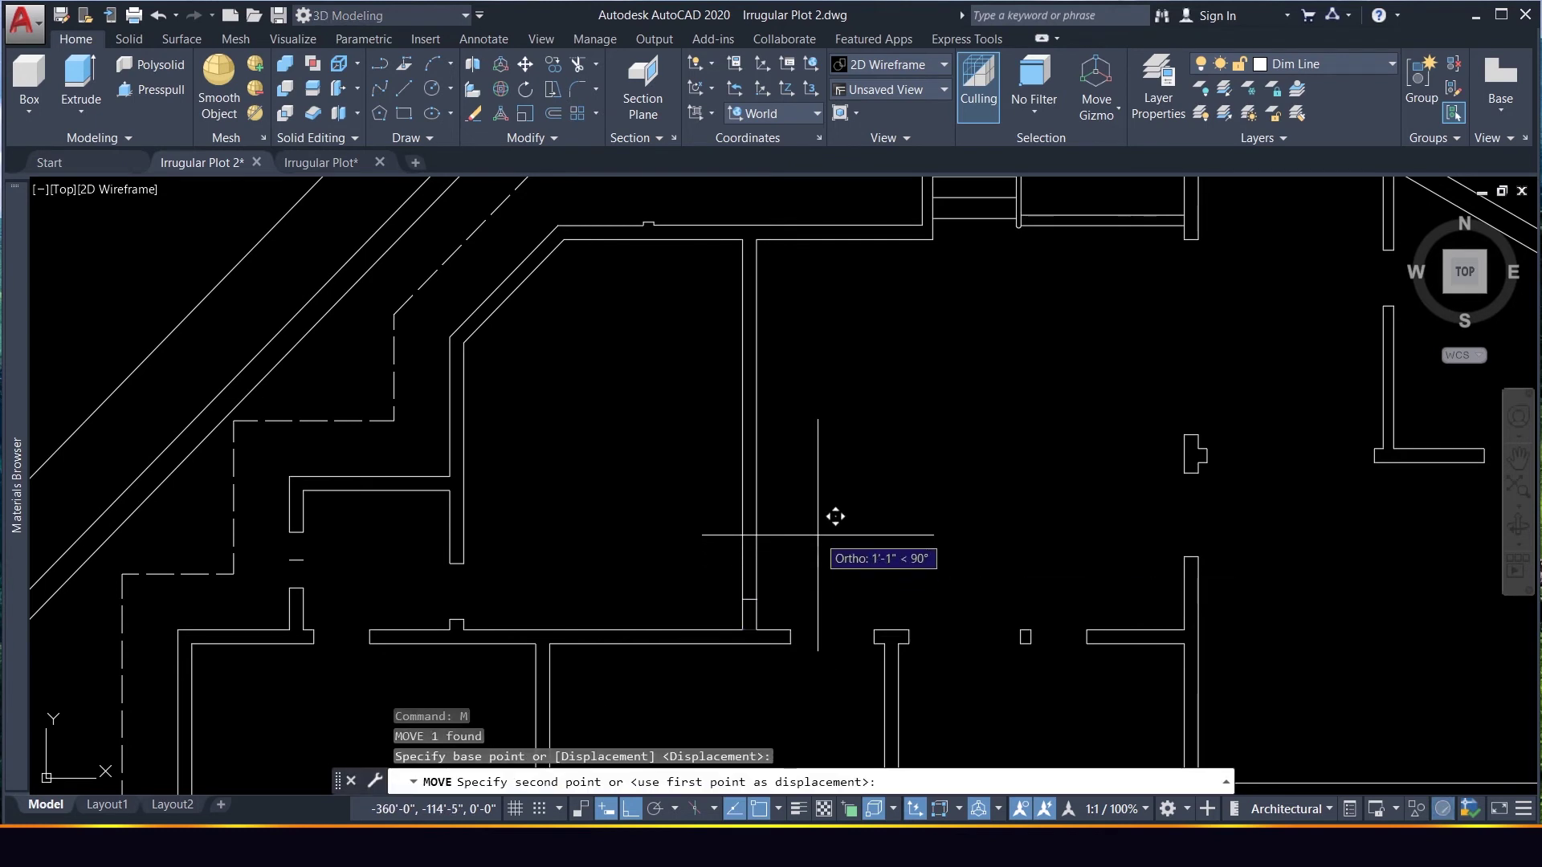
pyautogui.write('4.5')
pyautogui.press('Return')
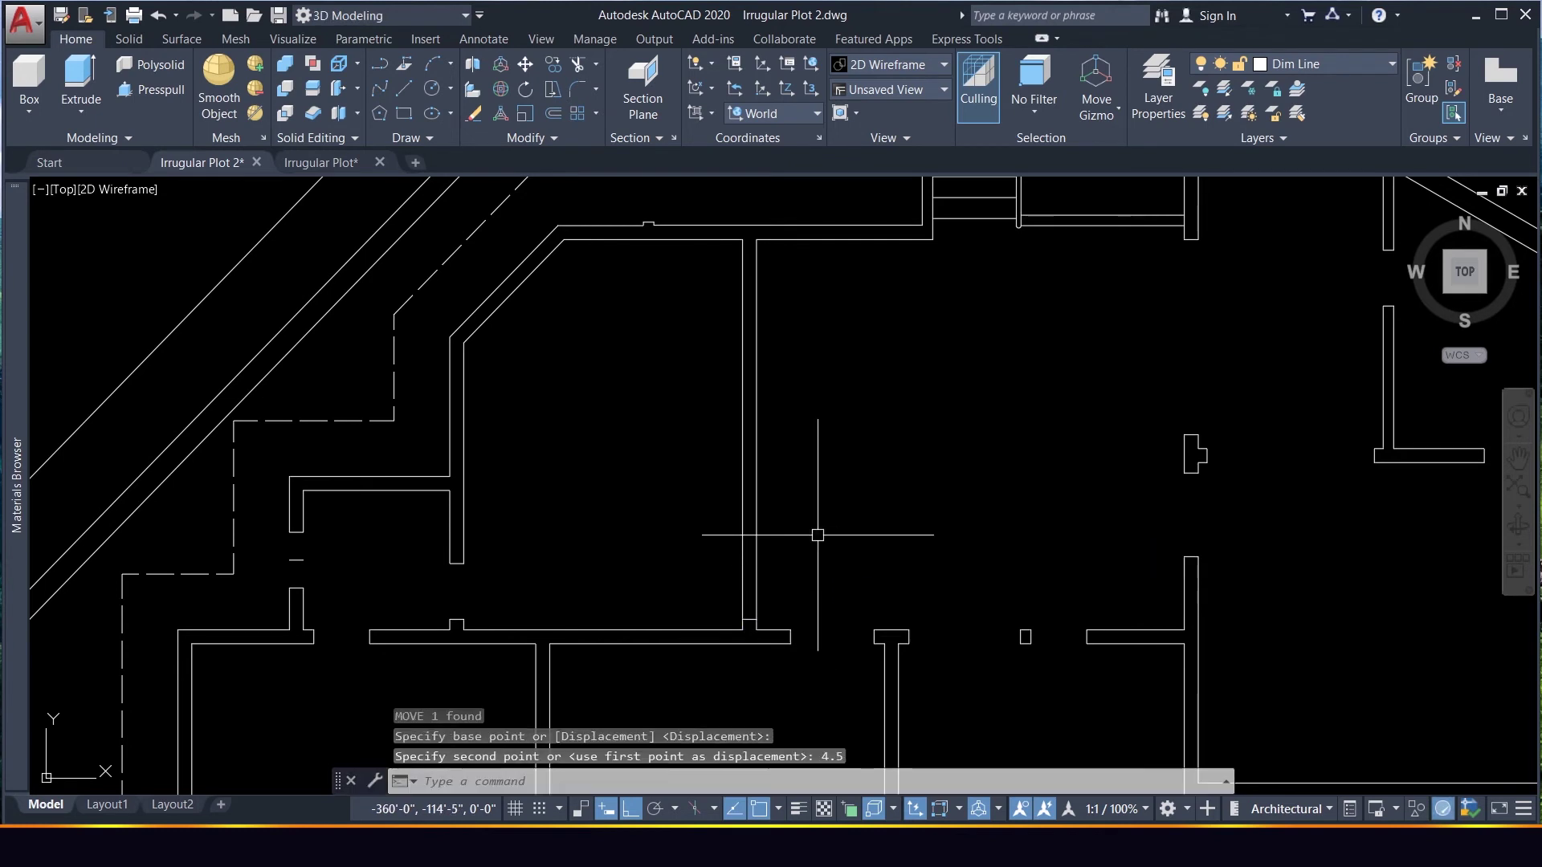
# Offset the angled-corner room's east wall jamb line 36" to the north
pyautogui.click(699, 603)
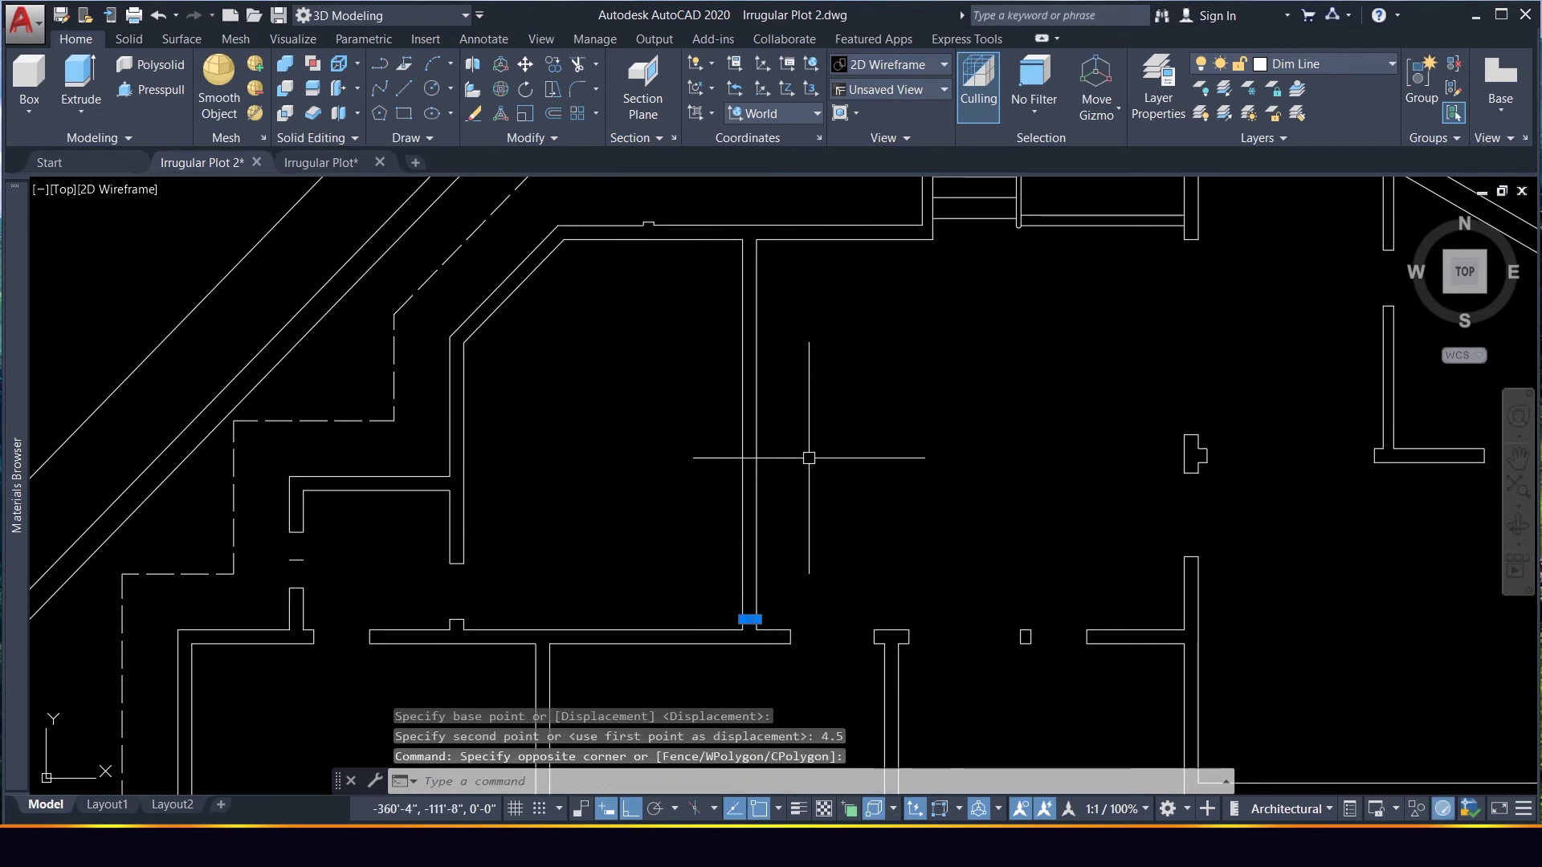
pyautogui.press('Return')
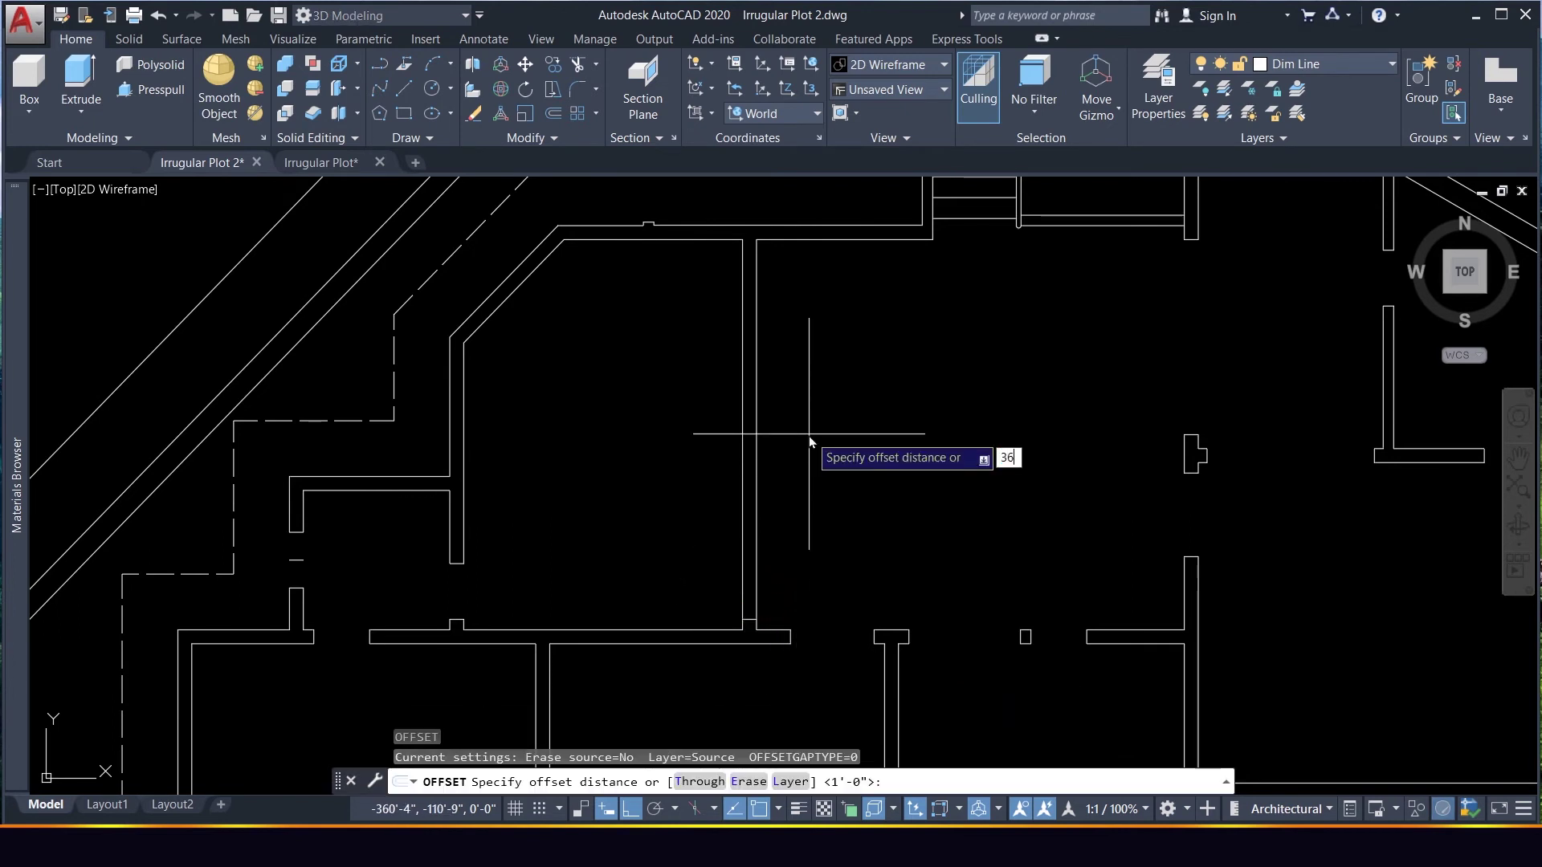
pyautogui.press('Return')
pyautogui.click(756, 571)
pyautogui.click(804, 482)
pyautogui.press('Escape')
pyautogui.press('Escape')
# Trim the angled-corner room's east wall lines between the two jambs to cut the door opening
pyautogui.write('t')
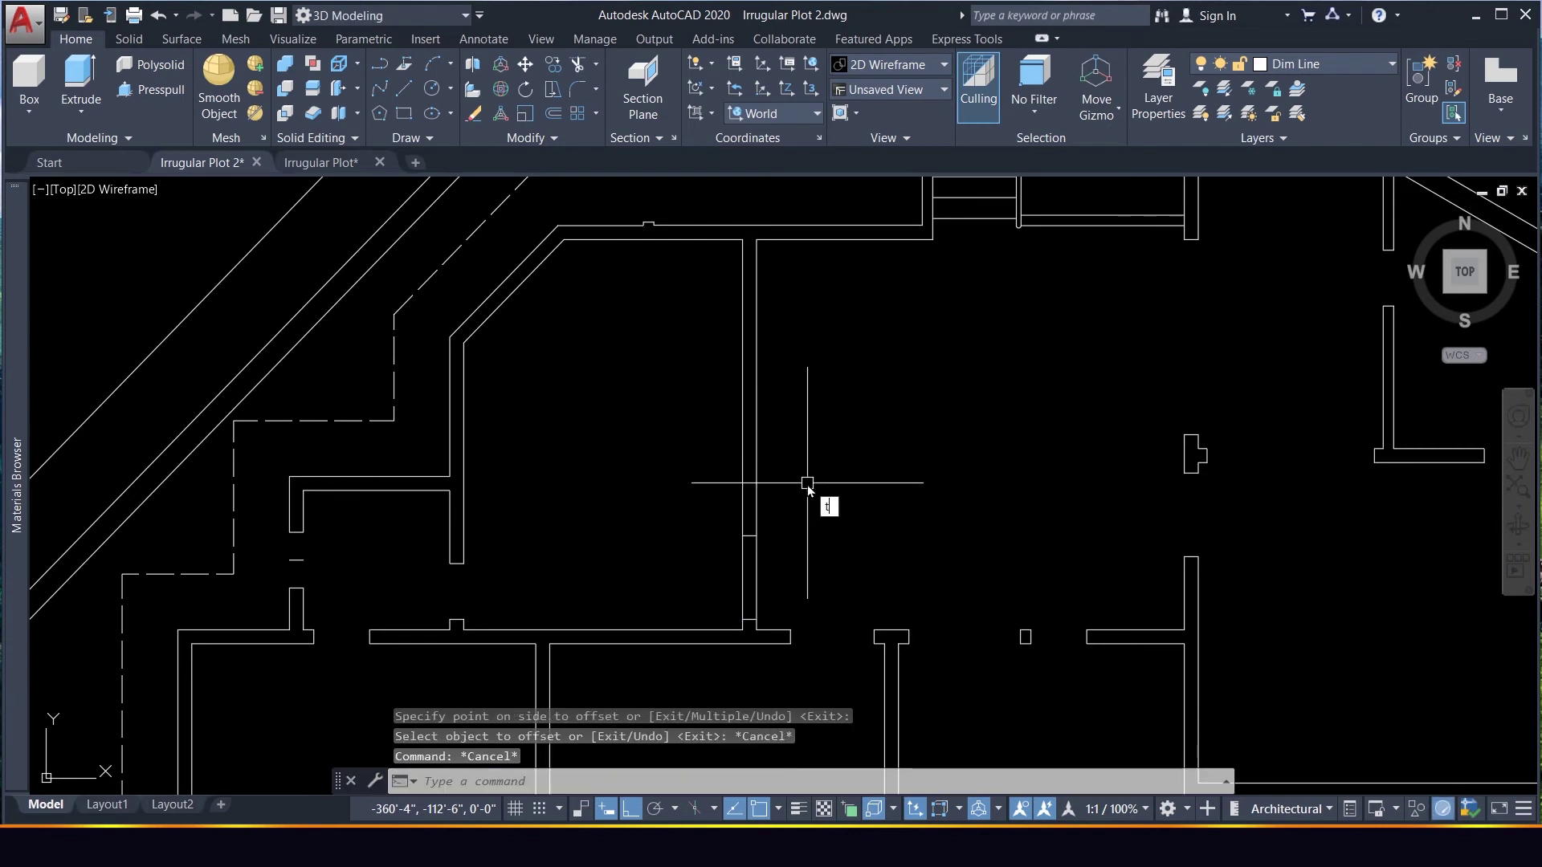
pyautogui.write('r')
pyautogui.press('Return')
pyautogui.click(767, 560)
pyautogui.click(701, 543)
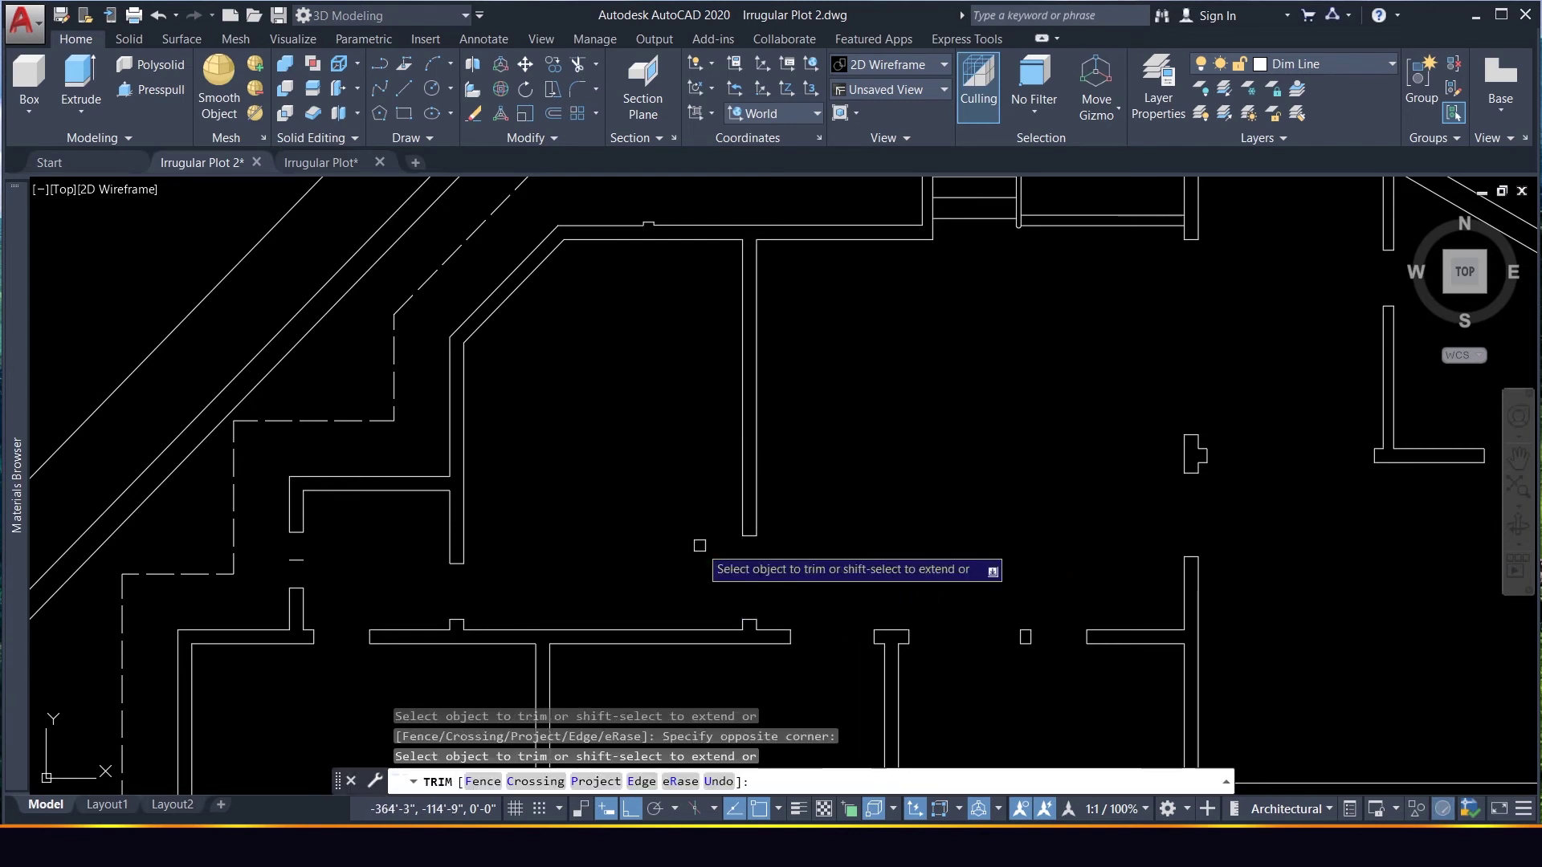
pyautogui.press('Escape')
pyautogui.click(722, 491)
pyautogui.click(799, 563)
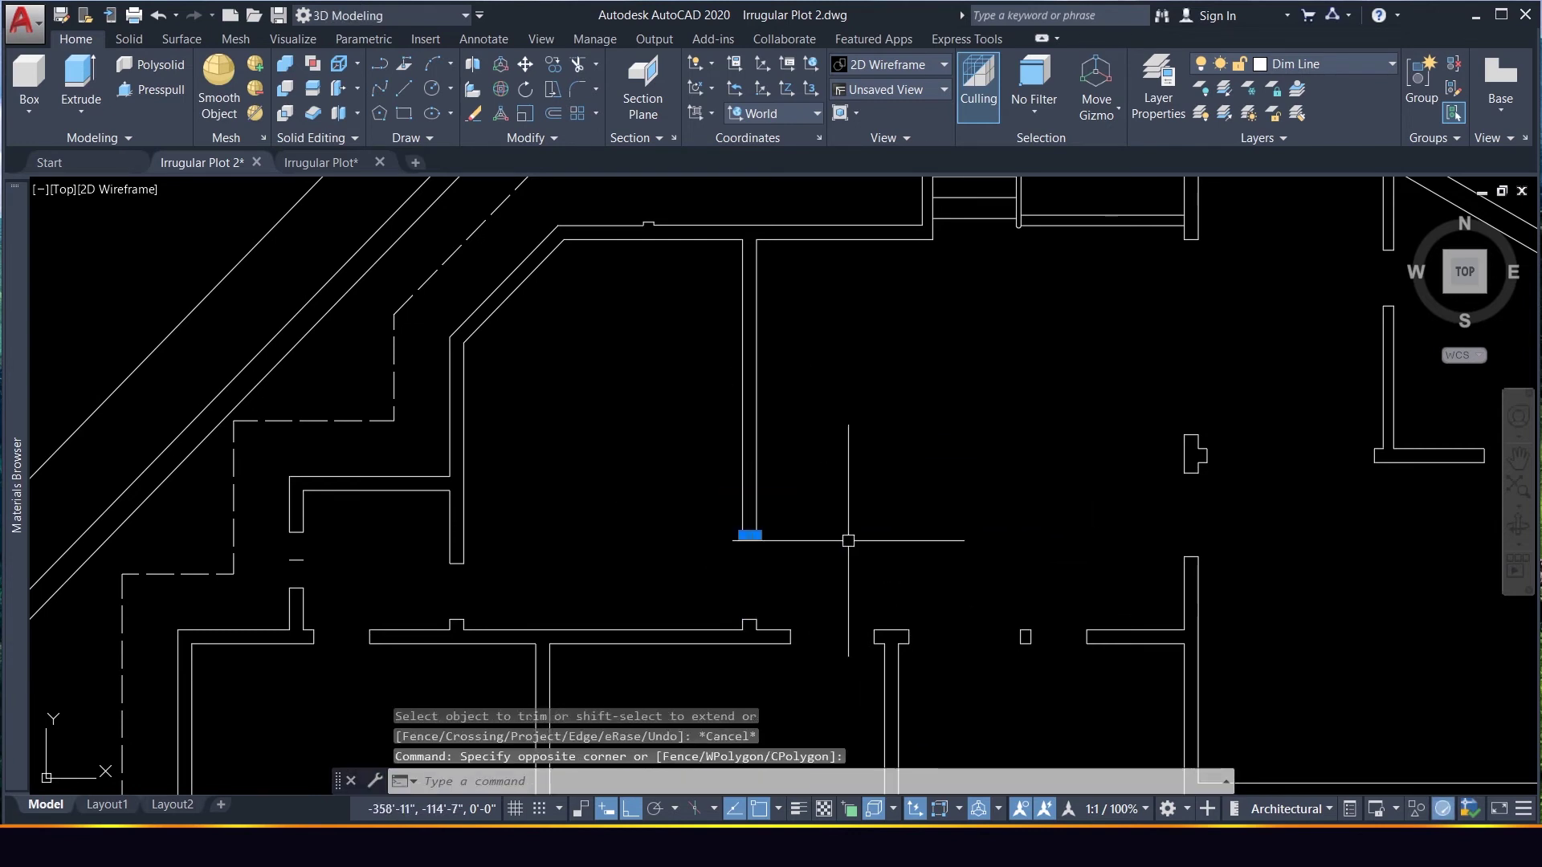
pyautogui.press('Escape')
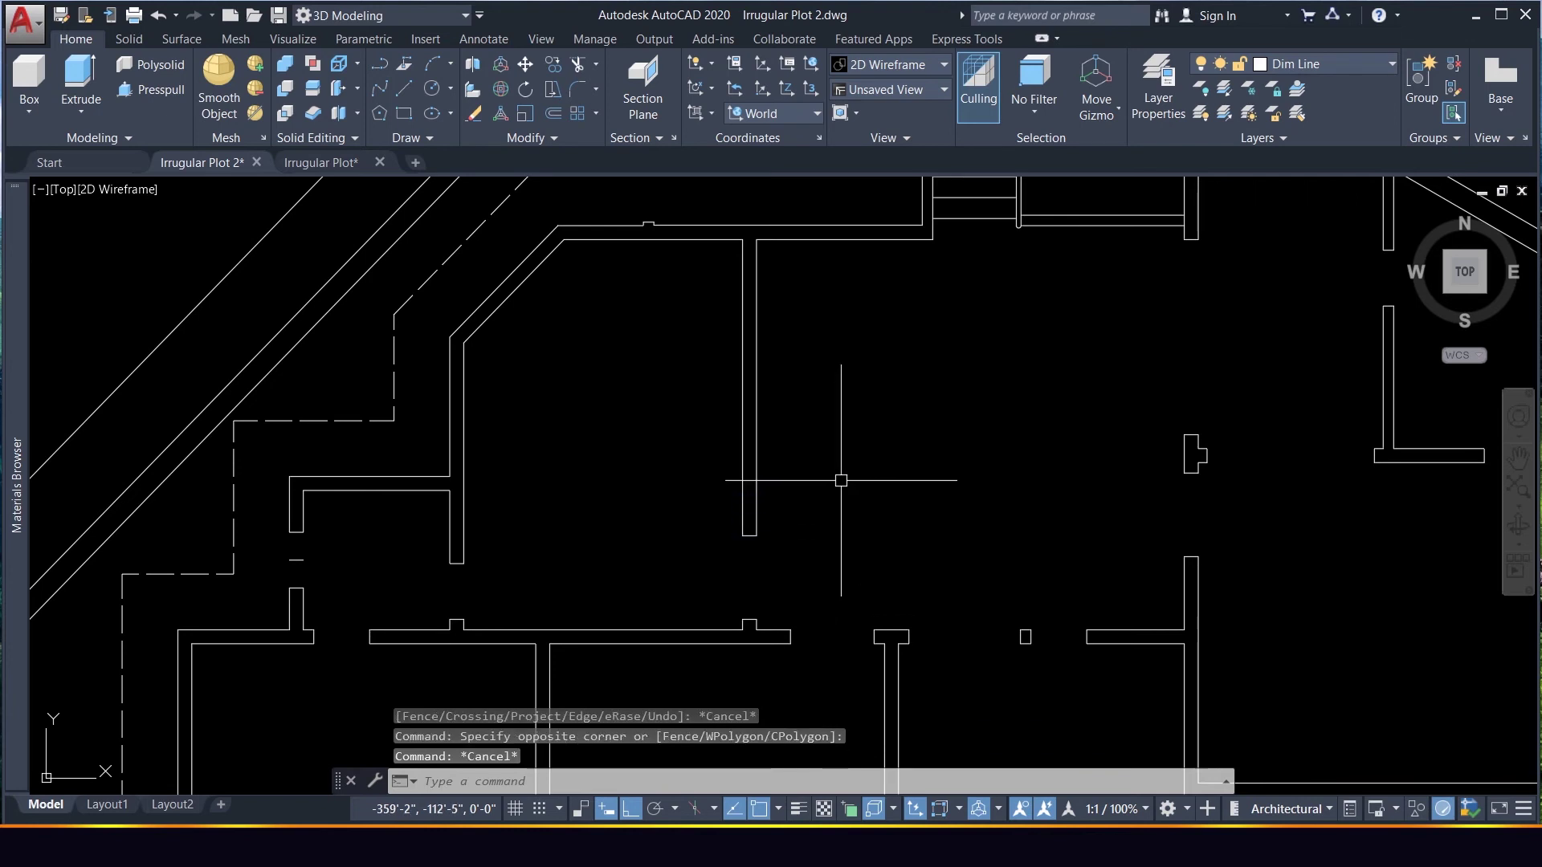
# Draw a line across the angled-corner room's east wall at the midpoint of the stretch north of the door opening
pyautogui.write('l')
pyautogui.press('Return')
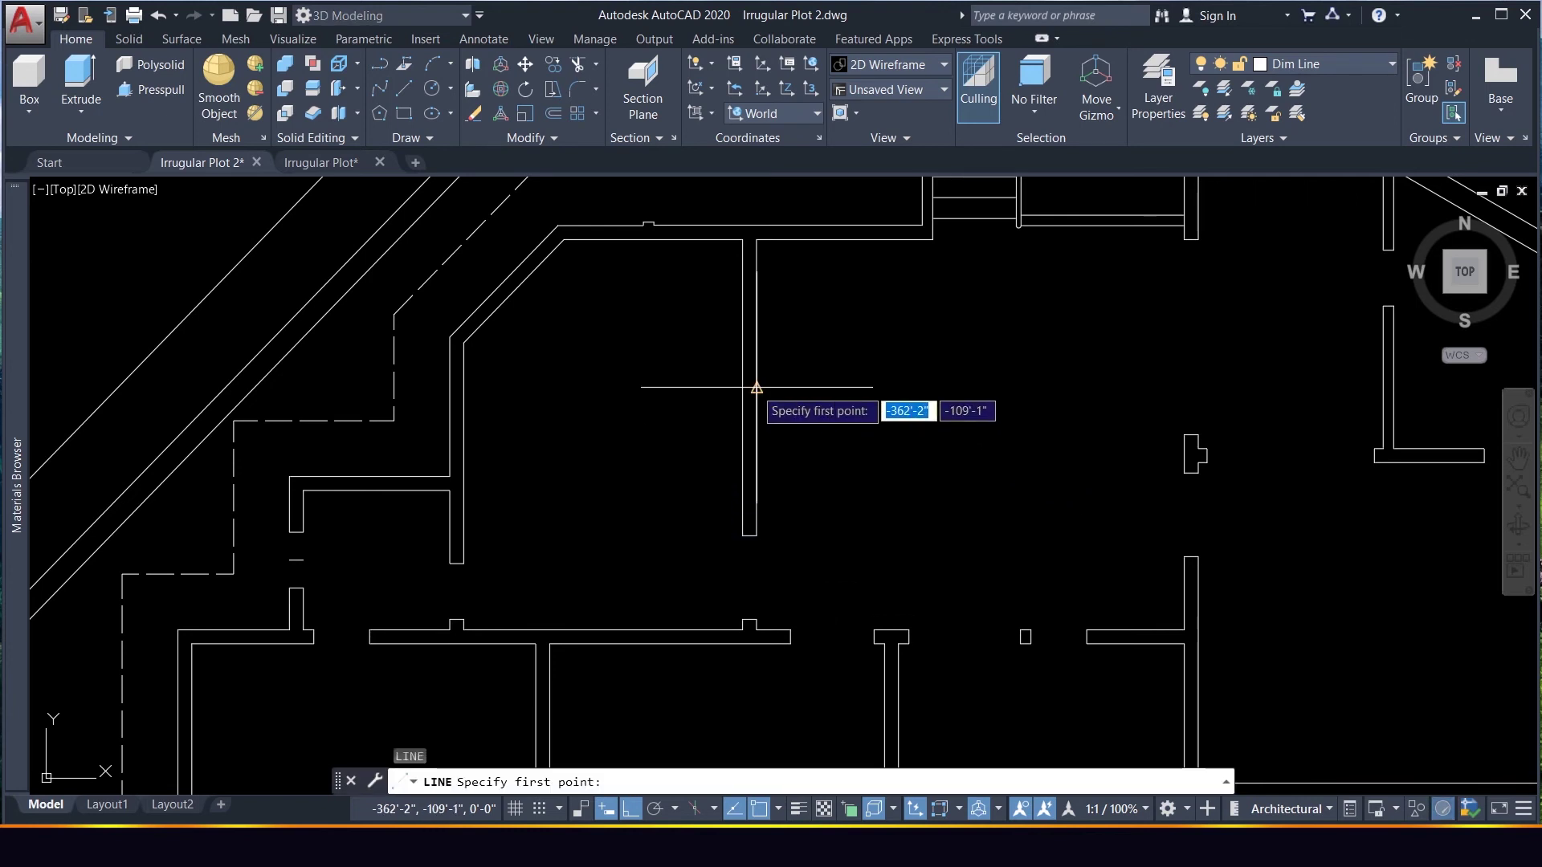
pyautogui.click(757, 388)
pyautogui.click(742, 388)
pyautogui.press('Return')
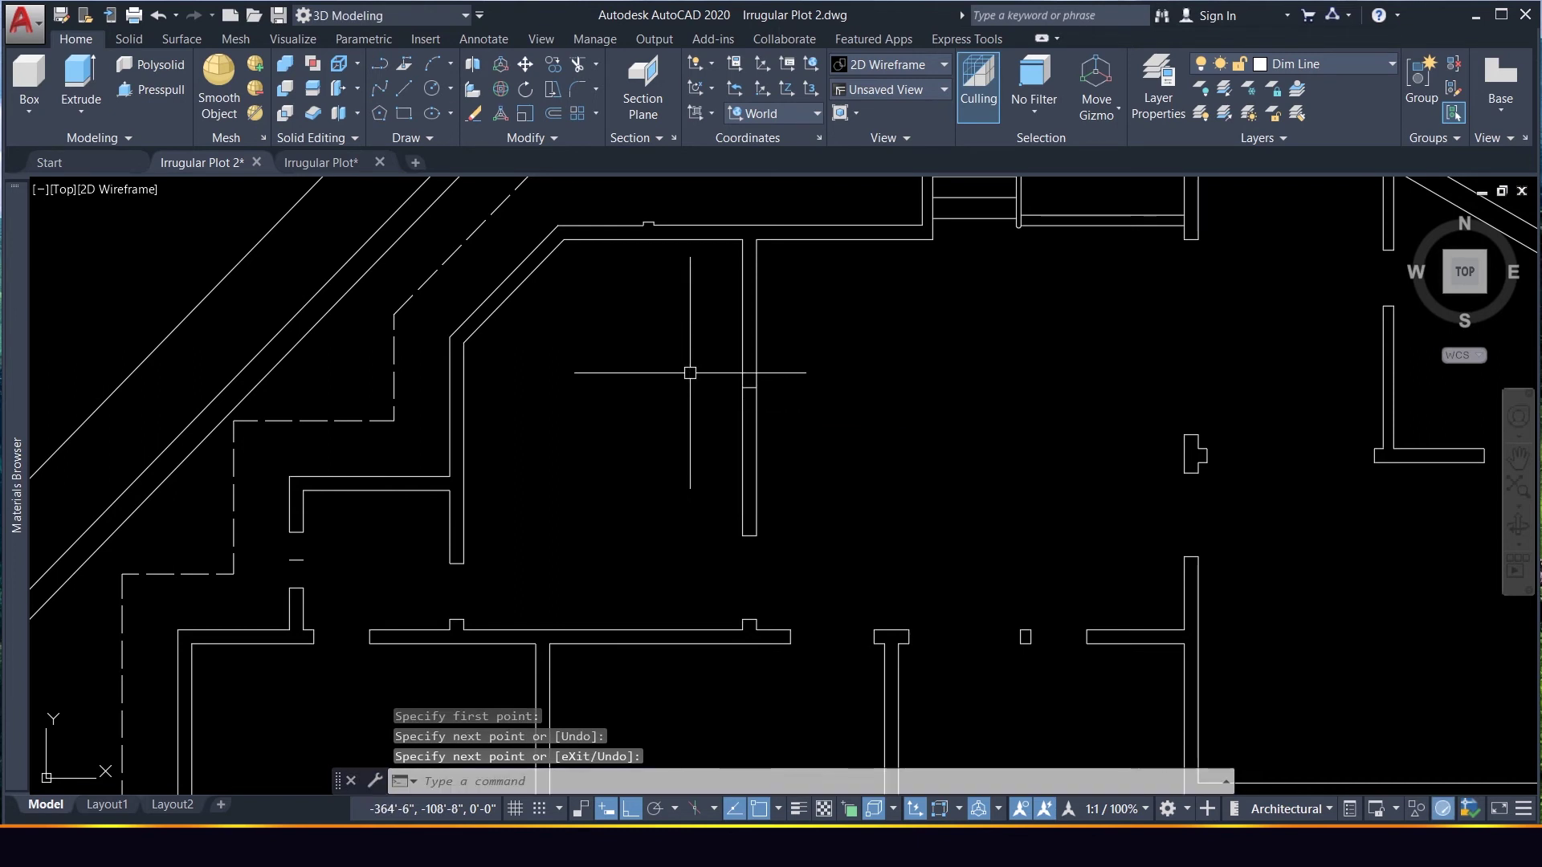
# Offset the midpoint line on the angled-corner room's east wall 36" to both the north and the south
pyautogui.click(691, 365)
pyautogui.click(845, 416)
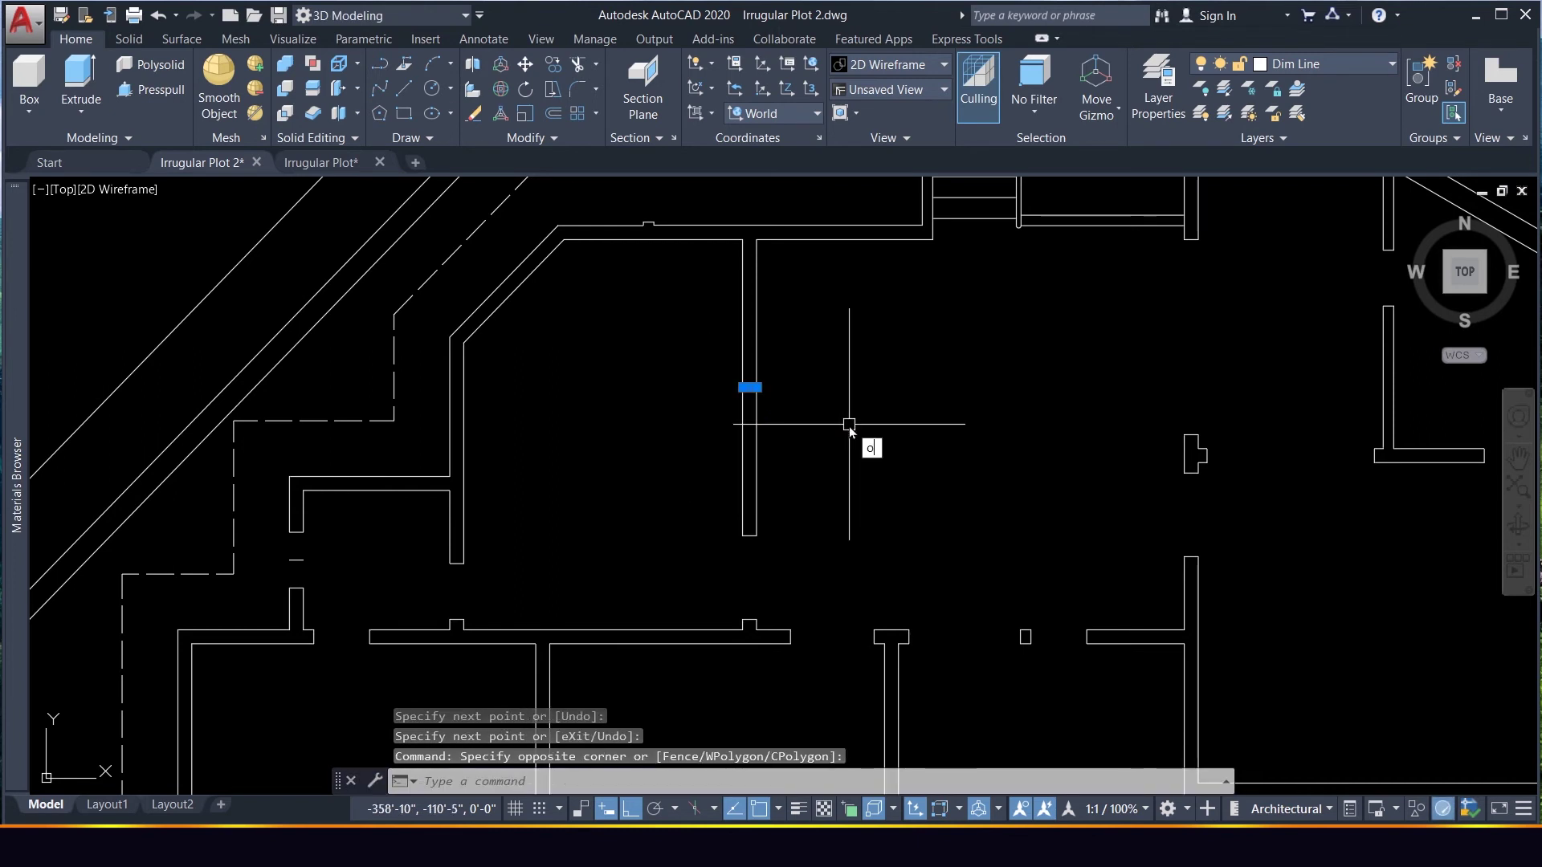
pyautogui.press('Return')
pyautogui.press('Return')
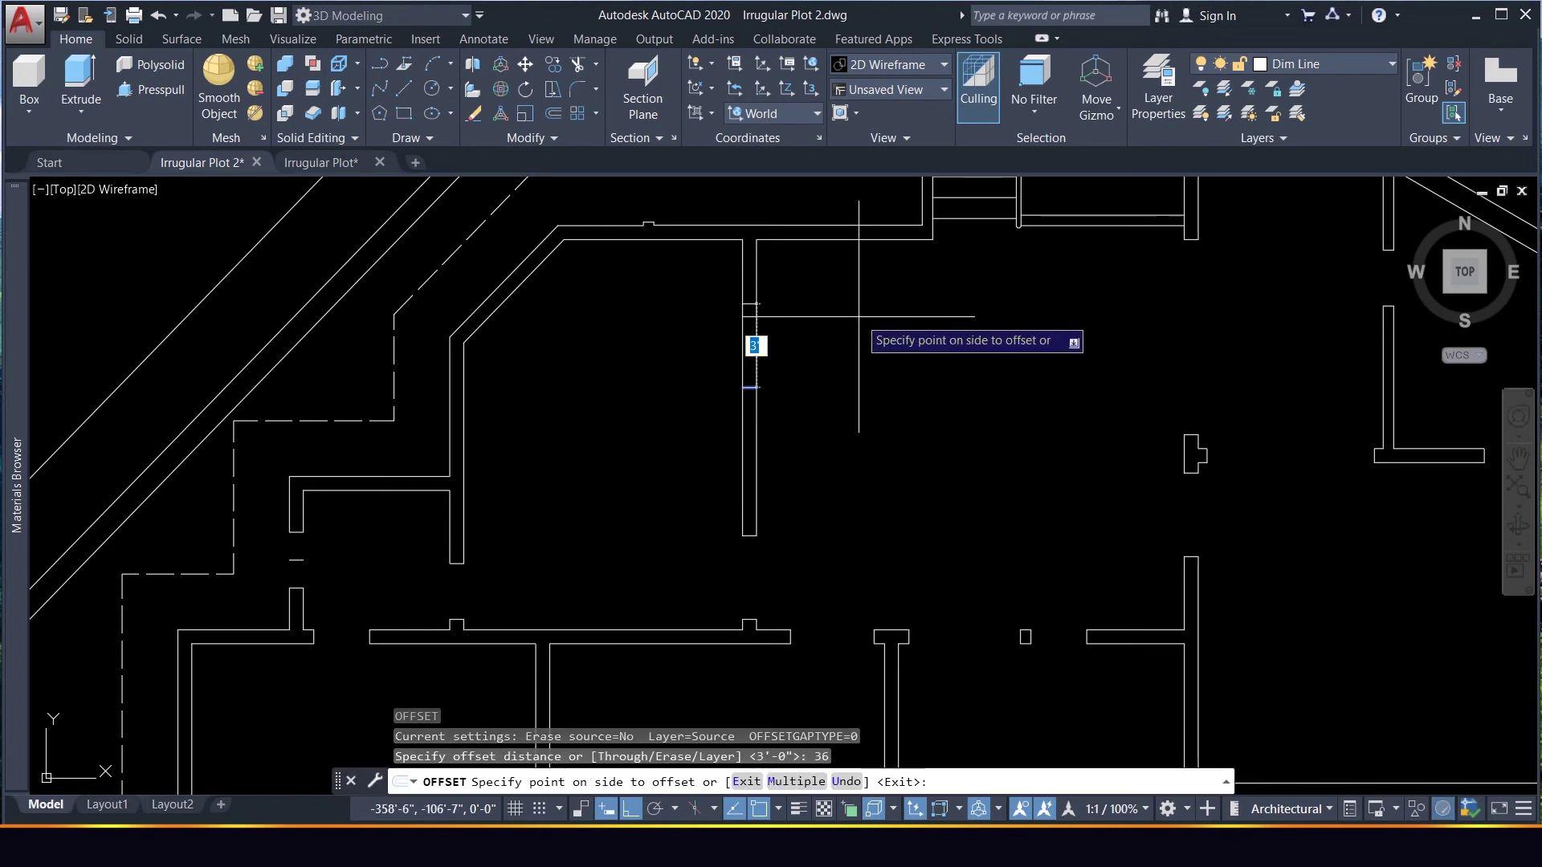
pyautogui.click(754, 337)
pyautogui.click(748, 386)
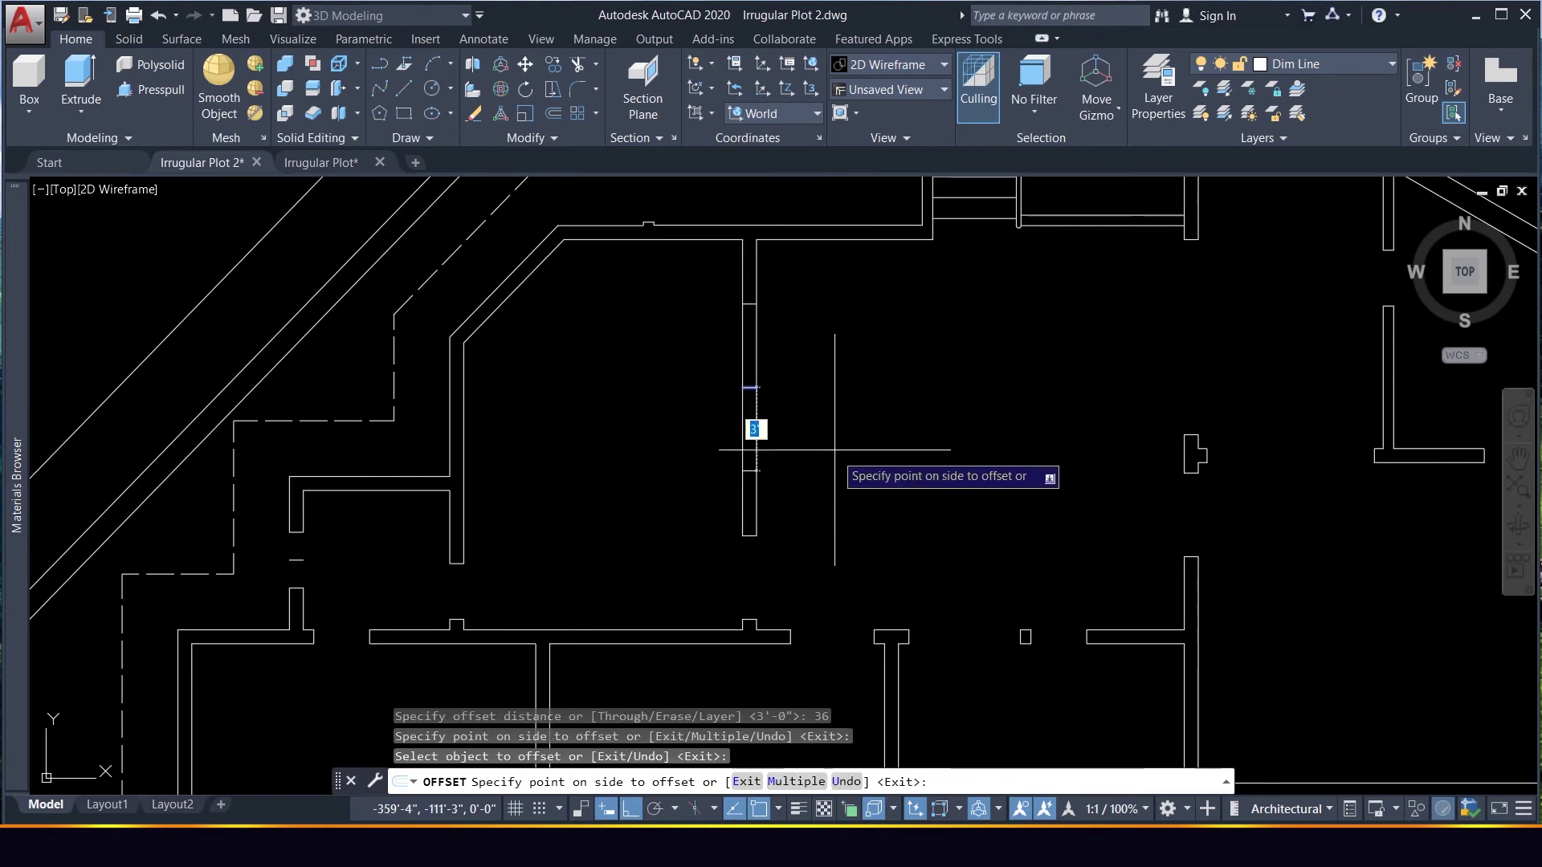
pyautogui.click(753, 431)
pyautogui.press('Escape')
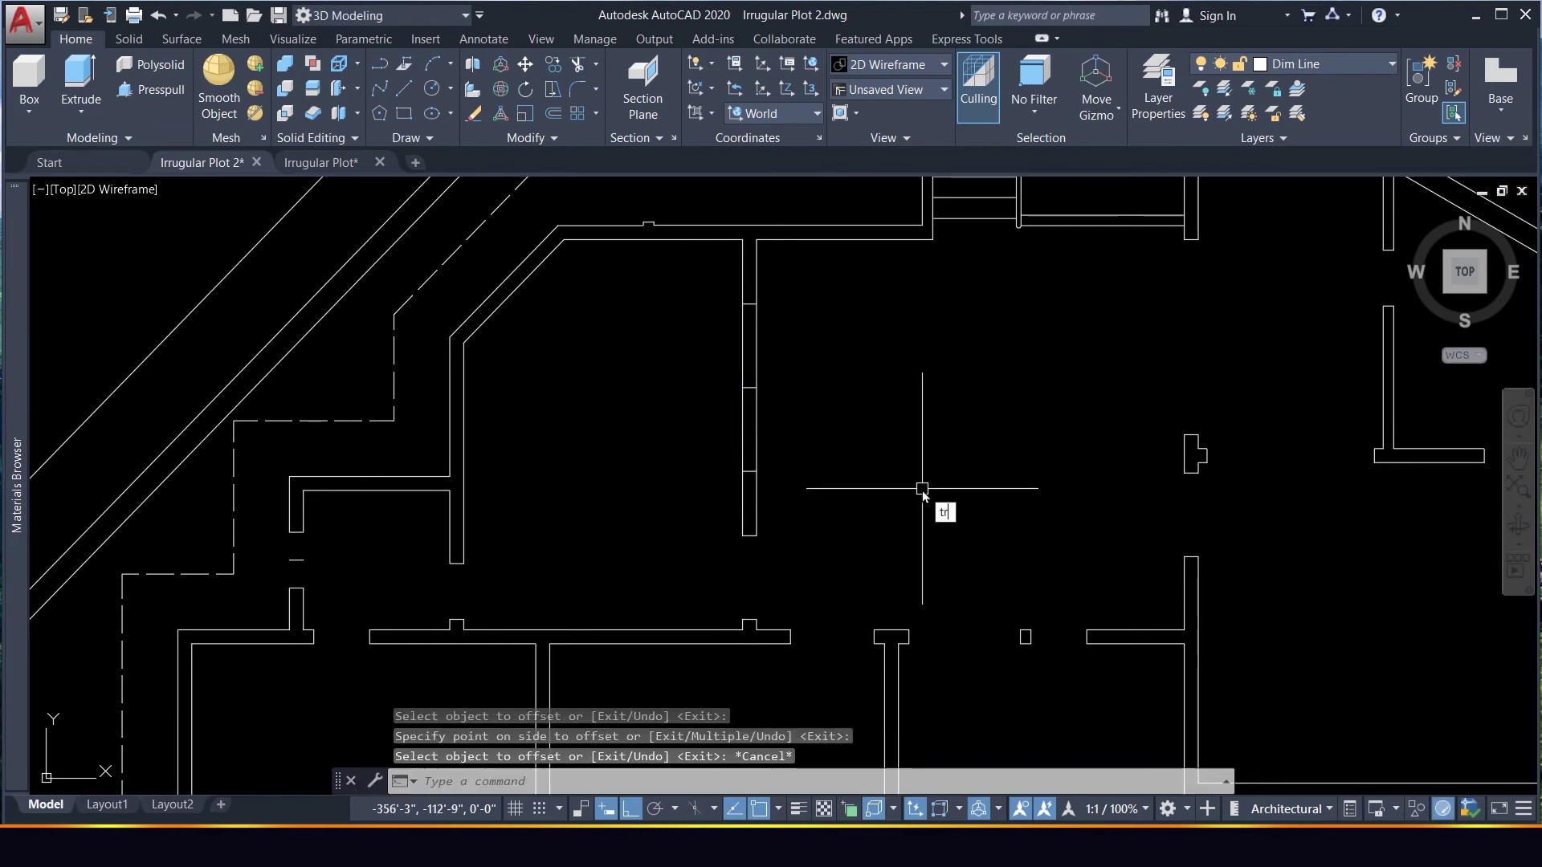
# Trim the angled-corner room's east wall lines between the two outer offset lines to cut the wide opening
pyautogui.press('Return')
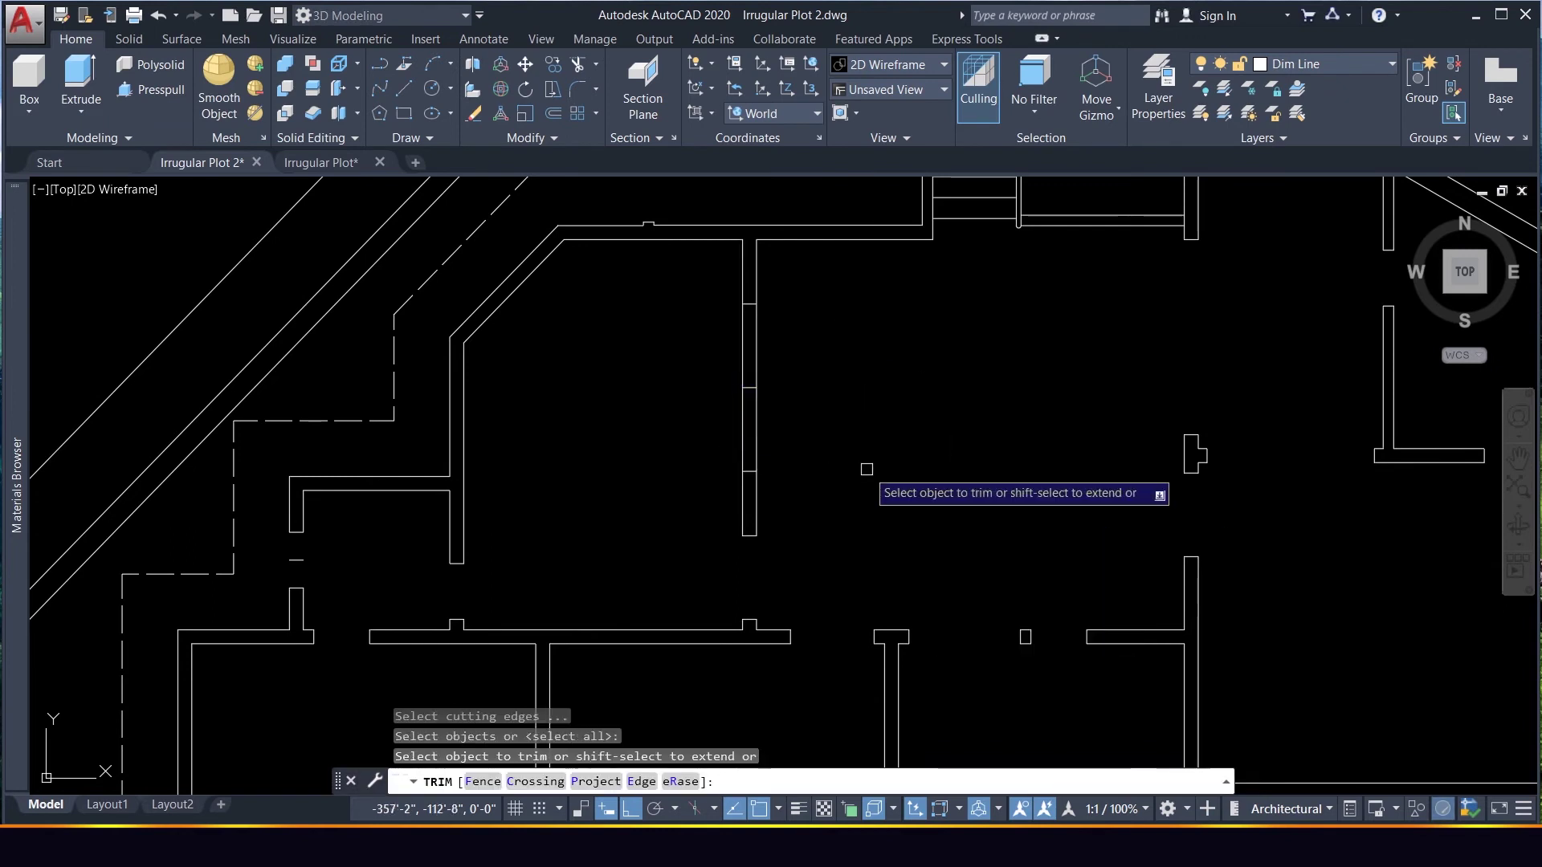
pyautogui.click(826, 437)
pyautogui.click(722, 351)
pyautogui.scroll(-4, 918, 385)
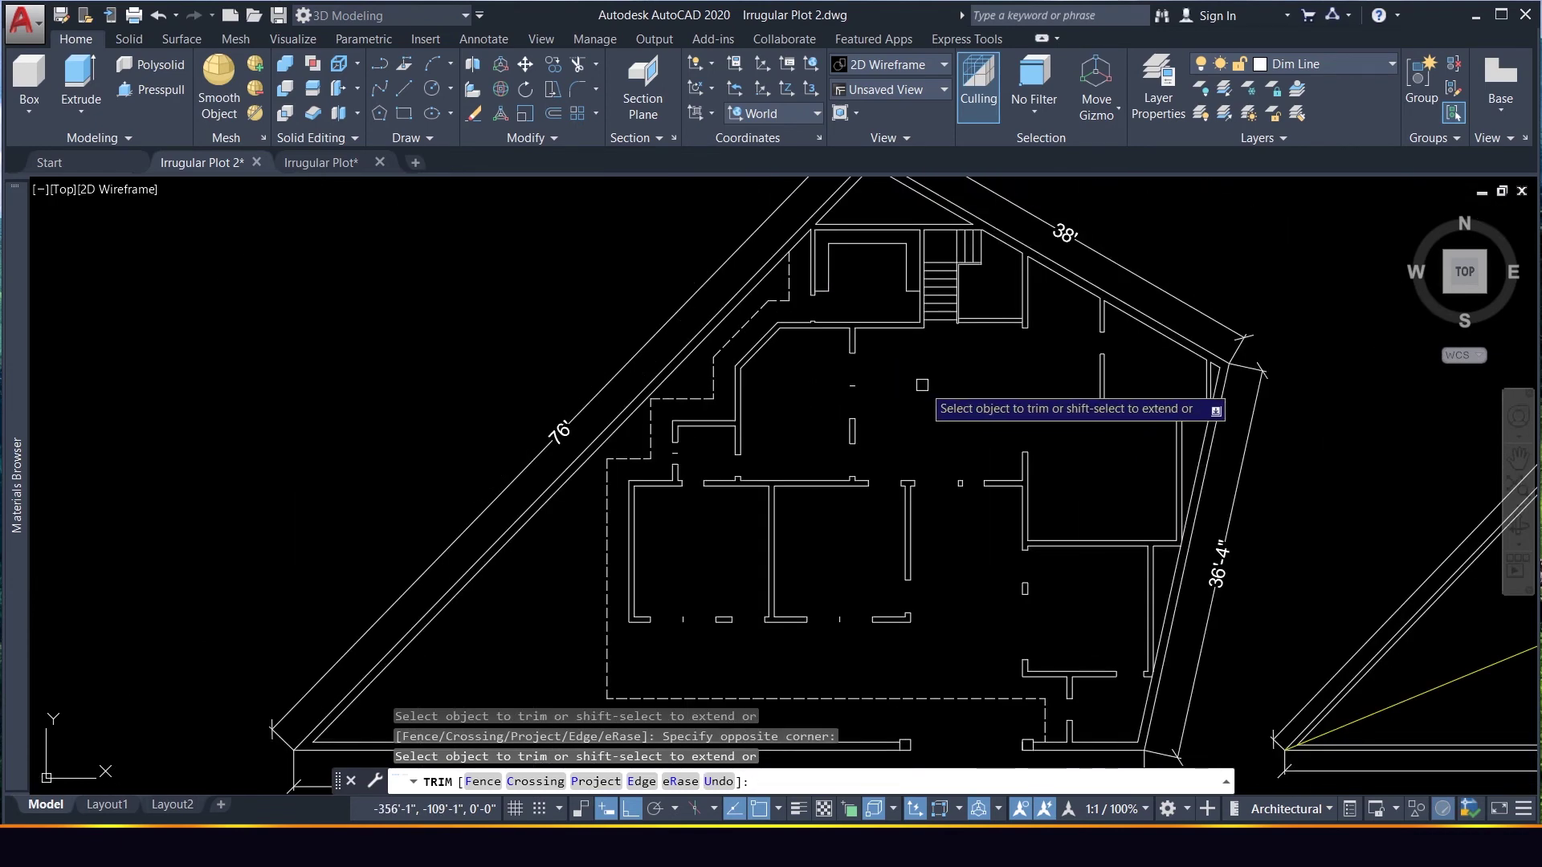
pyautogui.scroll(2, 893, 413)
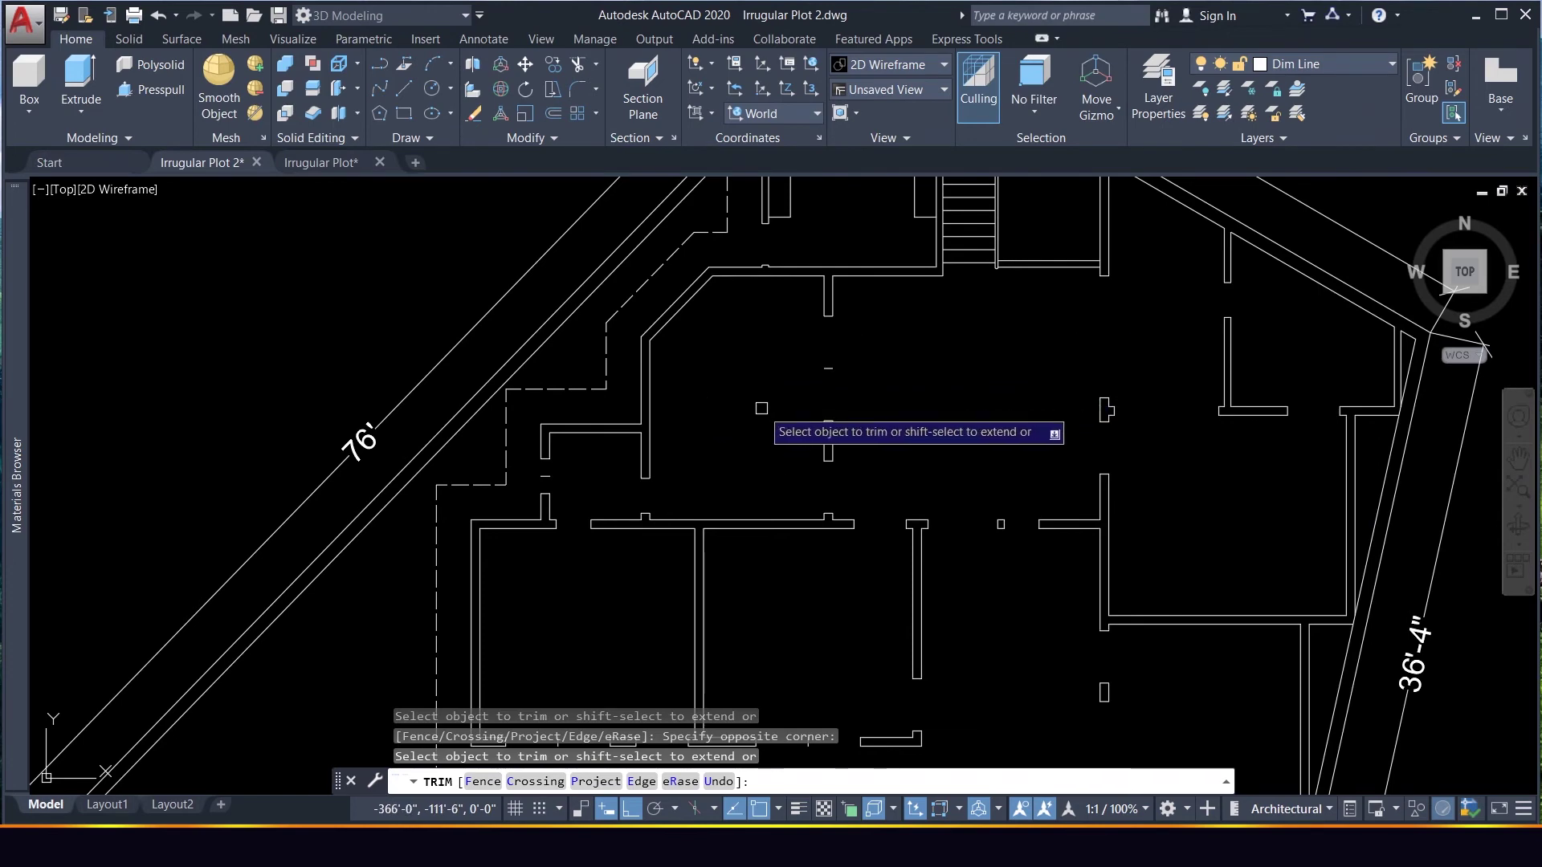
pyautogui.scroll(2, 692, 384)
pyautogui.scroll(-3, 738, 418)
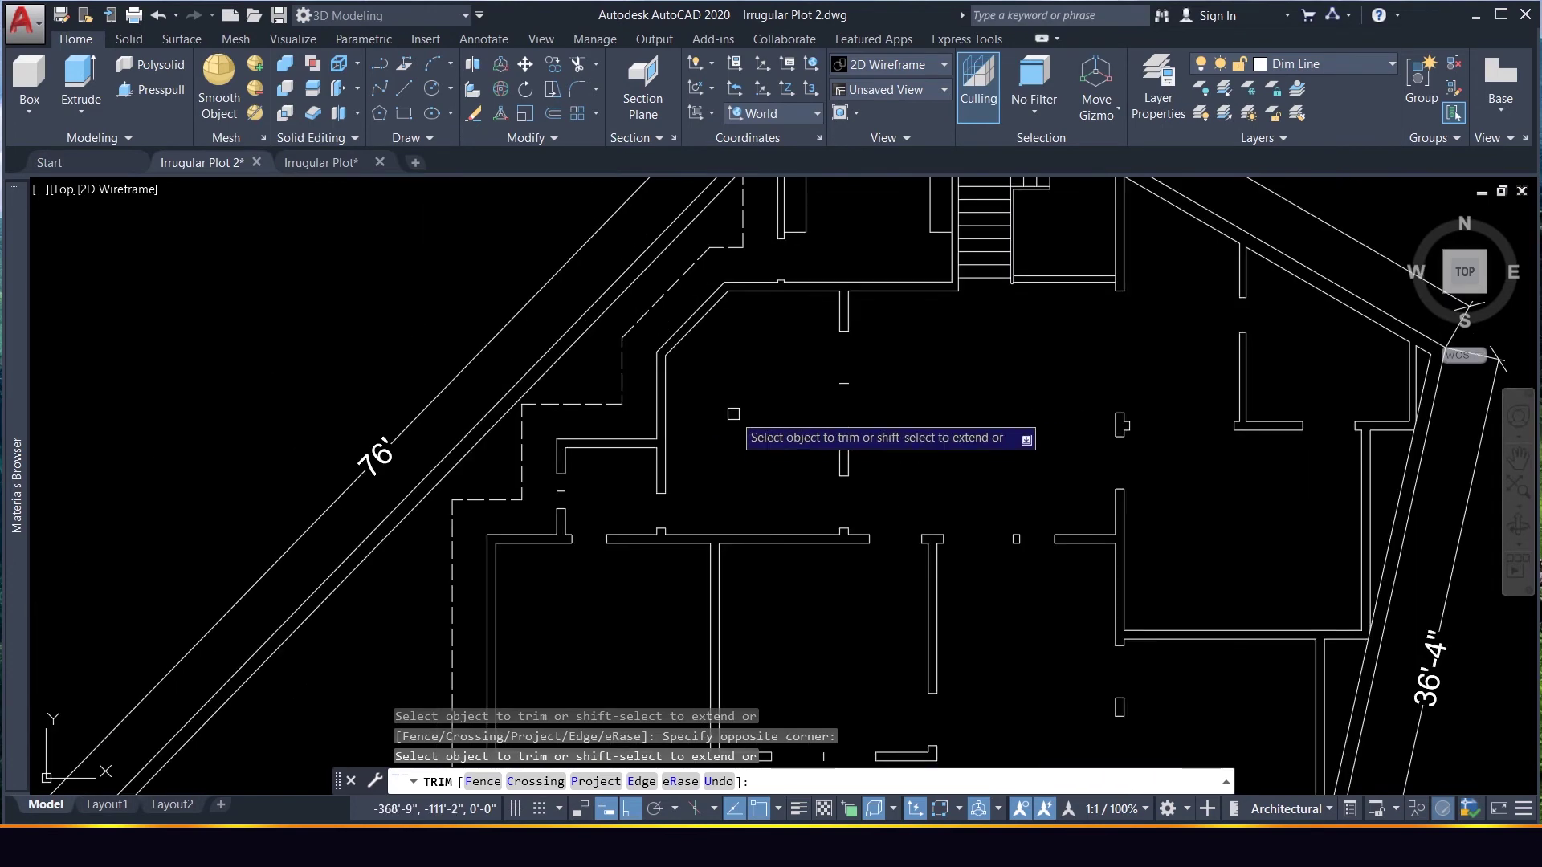
# Draw a jamb line across the south wall of the U-shaped counter room, in line with the inner face of its east wall
pyautogui.scroll(2, 756, 416)
pyautogui.scroll(-2, 755, 418)
pyautogui.scroll(3, 843, 402)
pyautogui.scroll(-1, 840, 401)
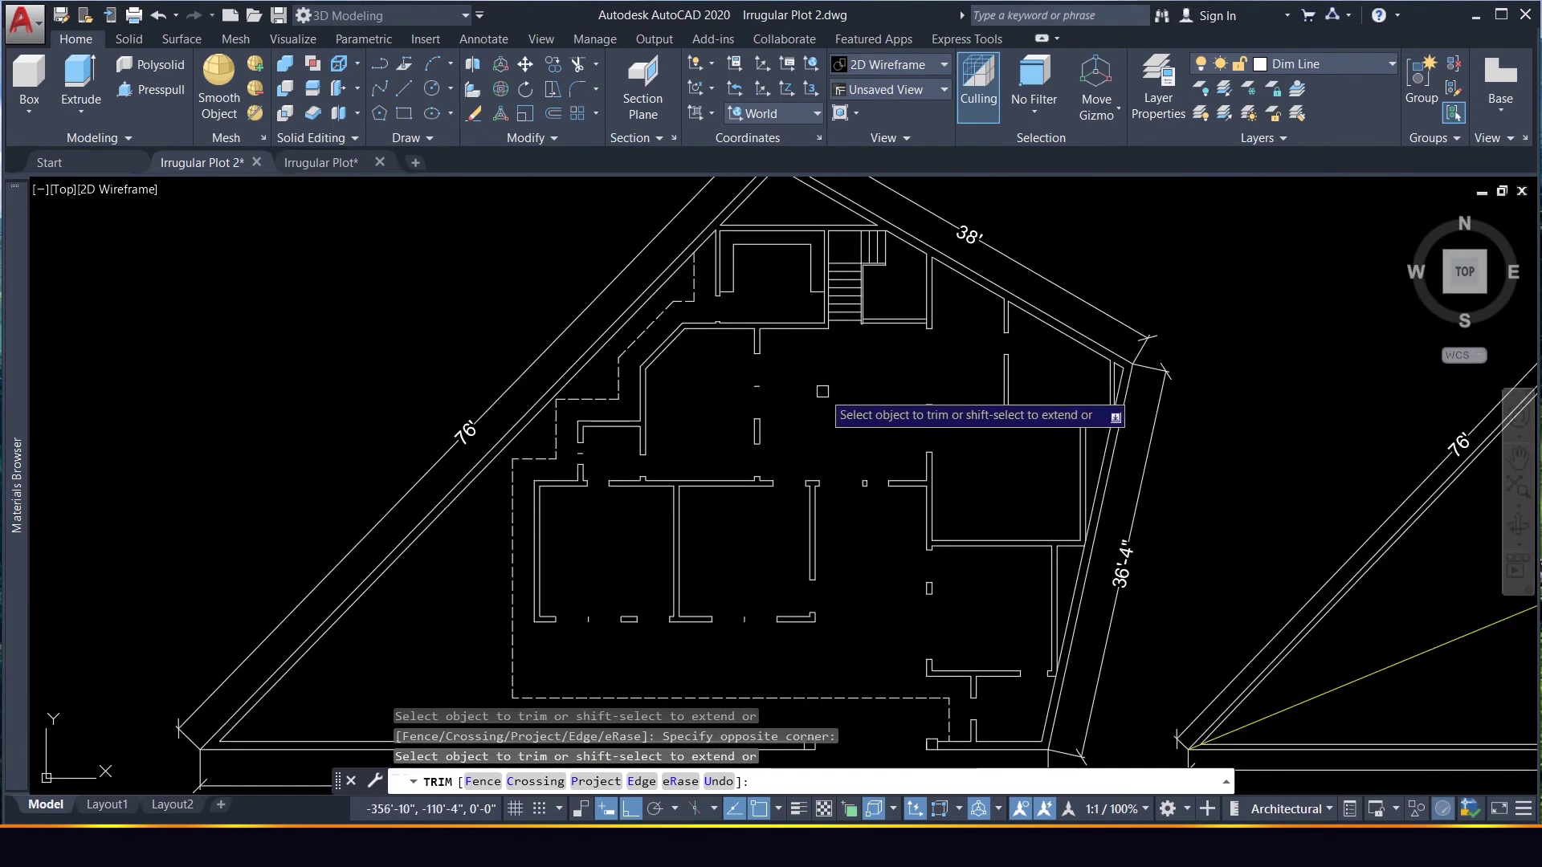
pyautogui.scroll(4, 847, 252)
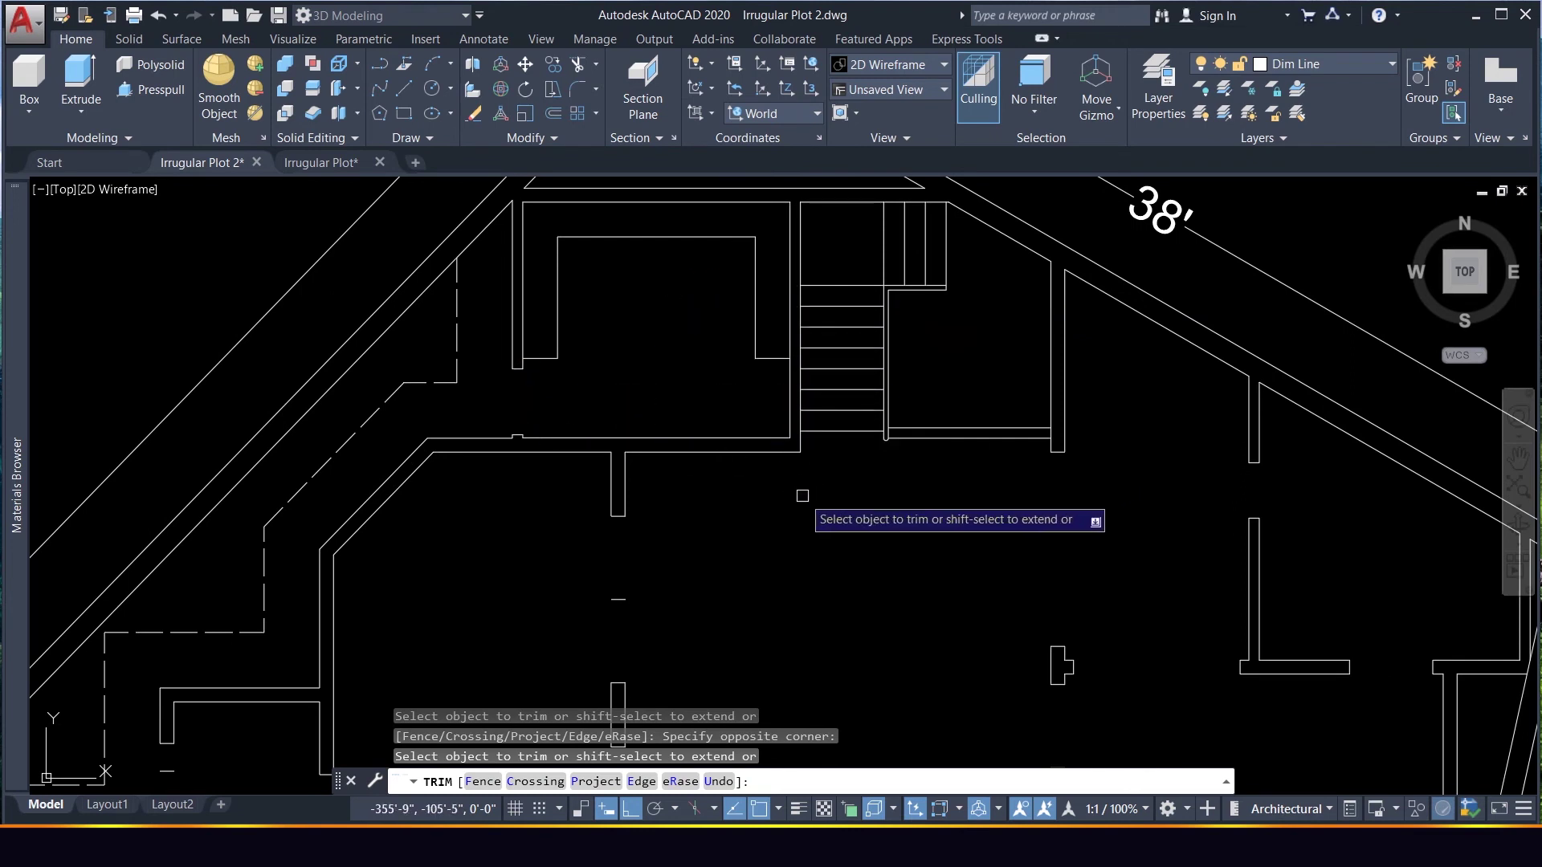
pyautogui.press('Escape')
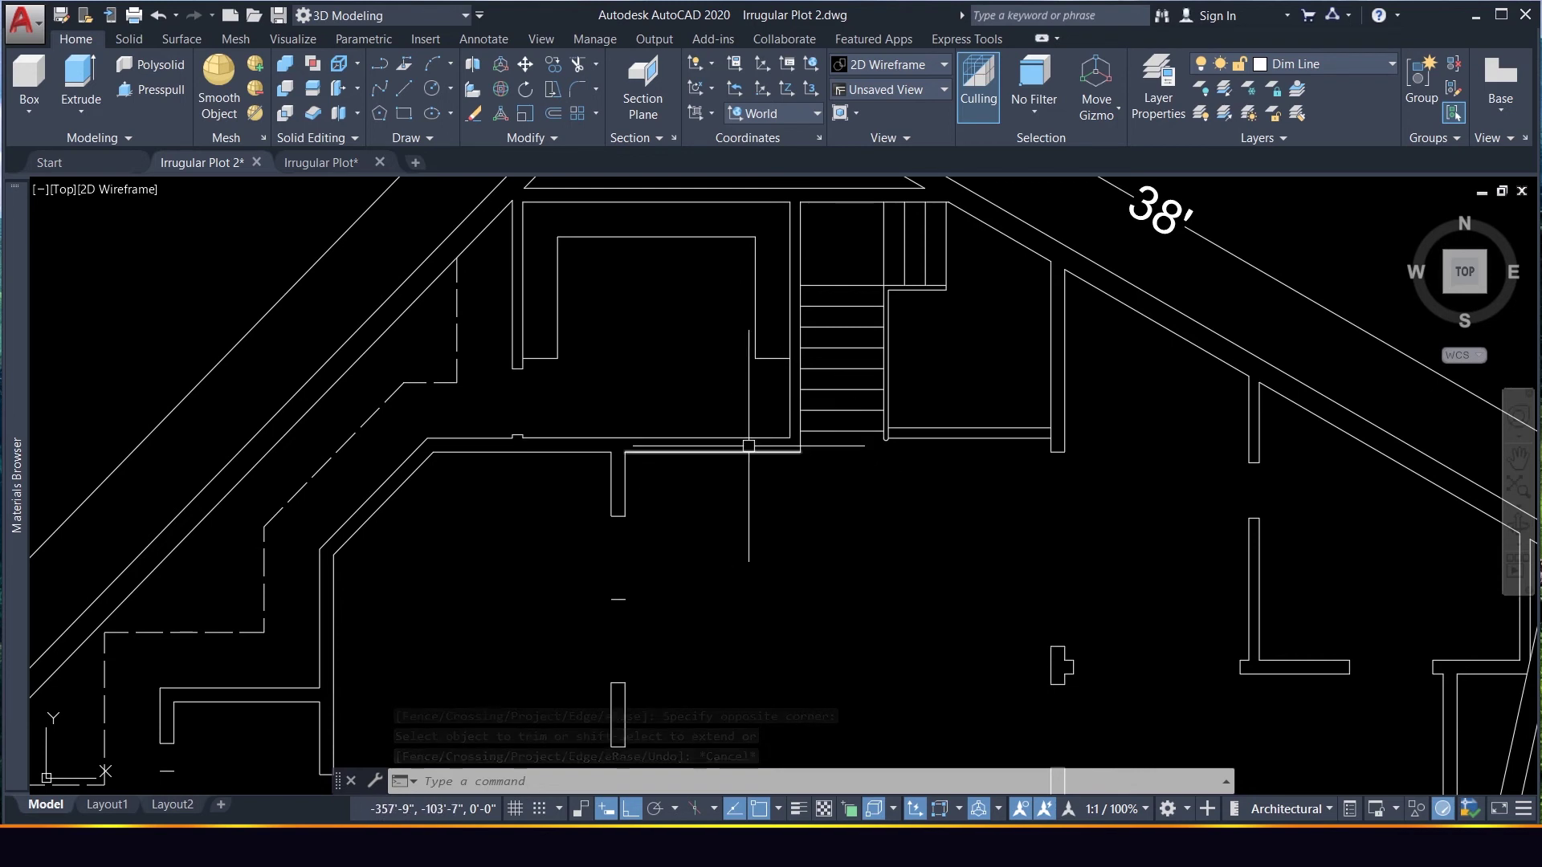
pyautogui.write('l')
pyautogui.press('Return')
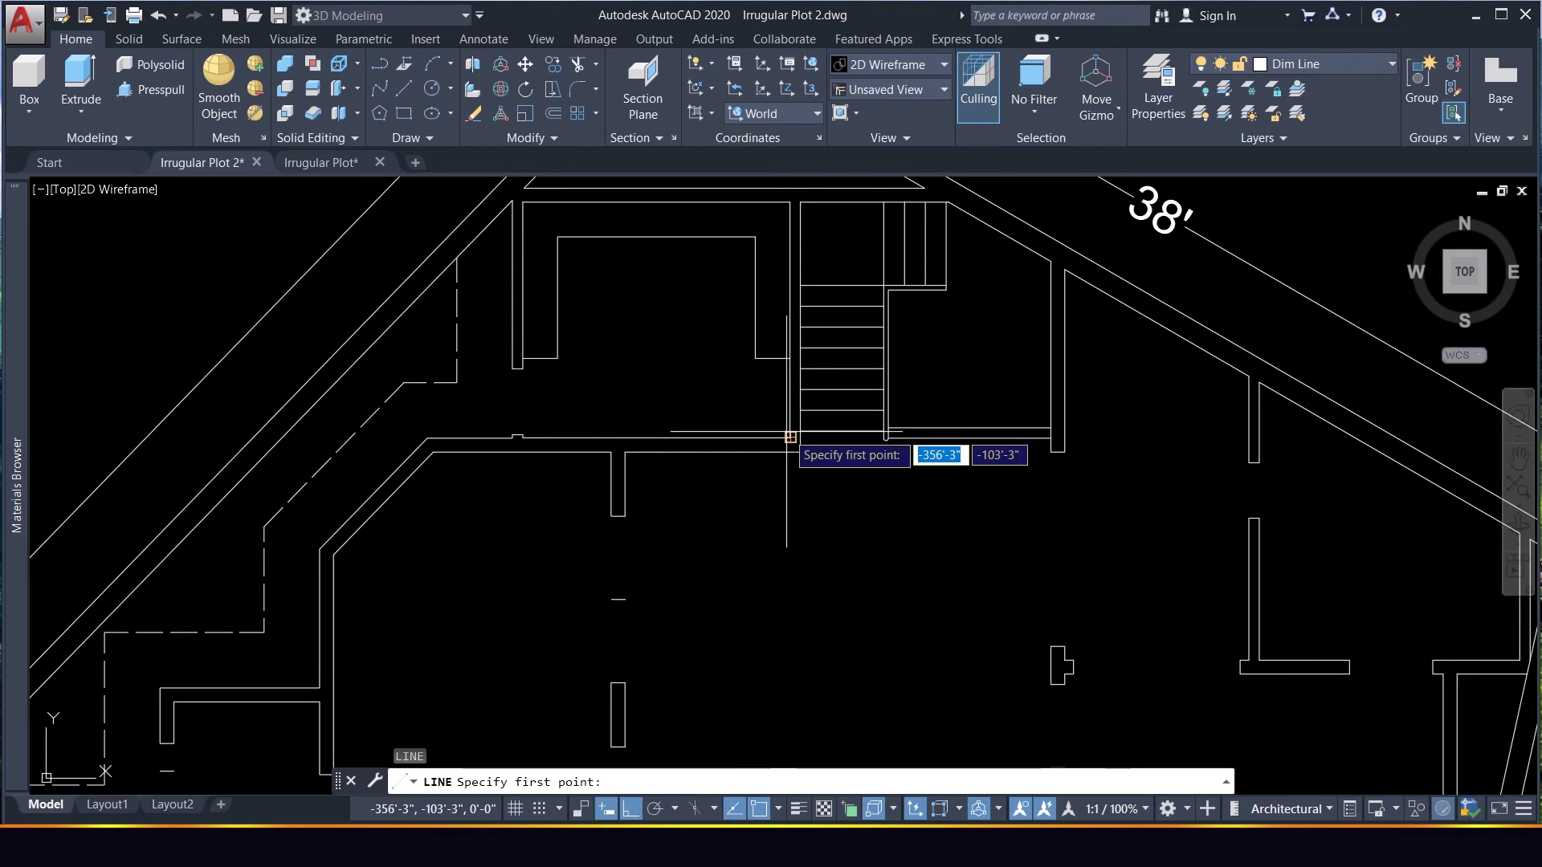
pyautogui.click(790, 446)
pyautogui.press('Return')
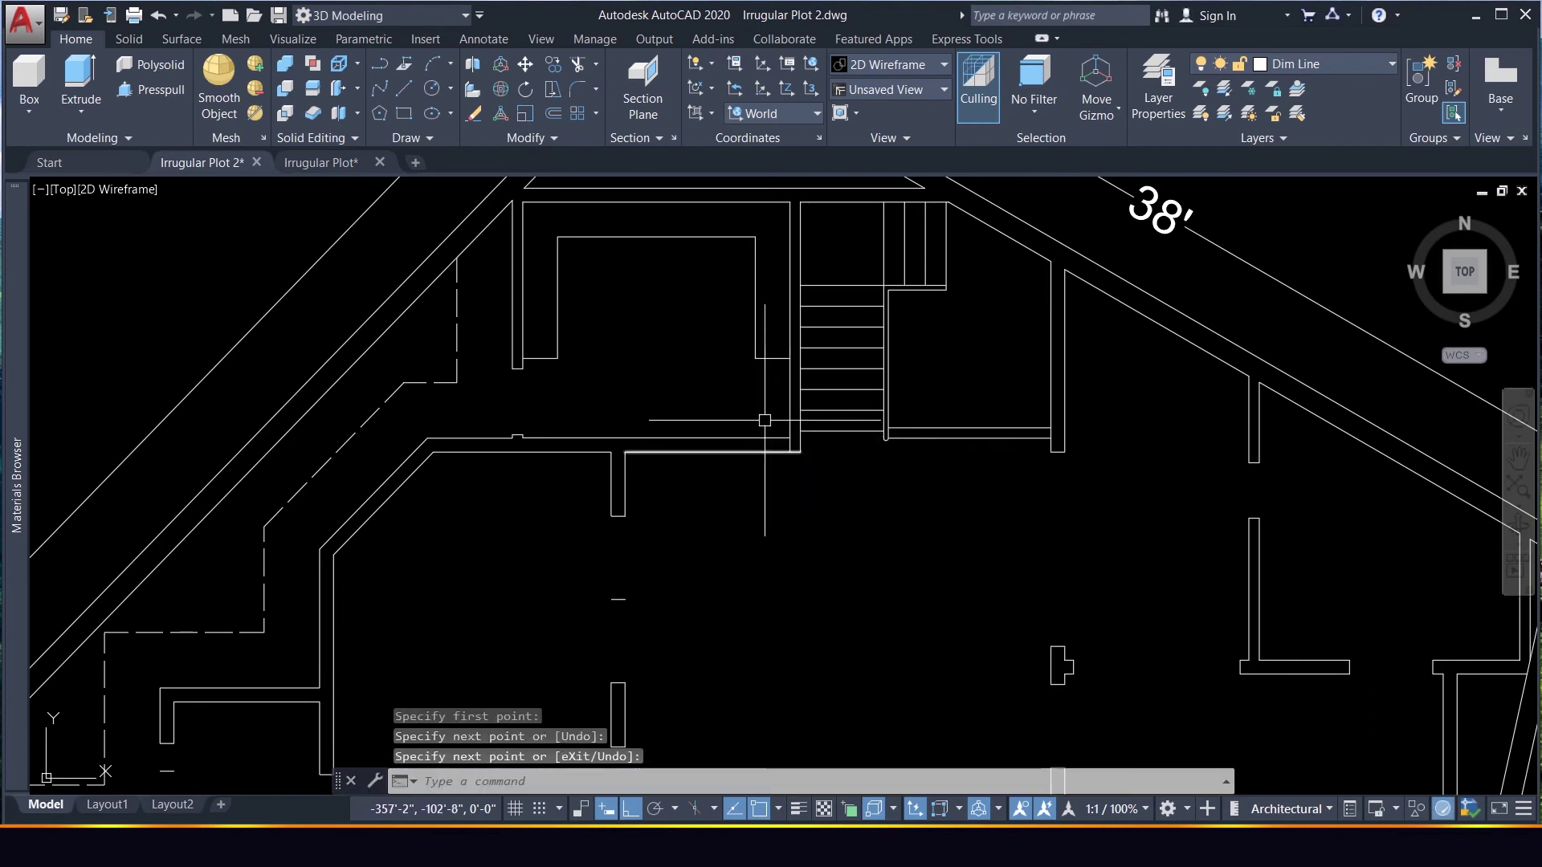
# Move the new jamb line on the counter room's south wall 4.5" to the west
pyautogui.click(787, 434)
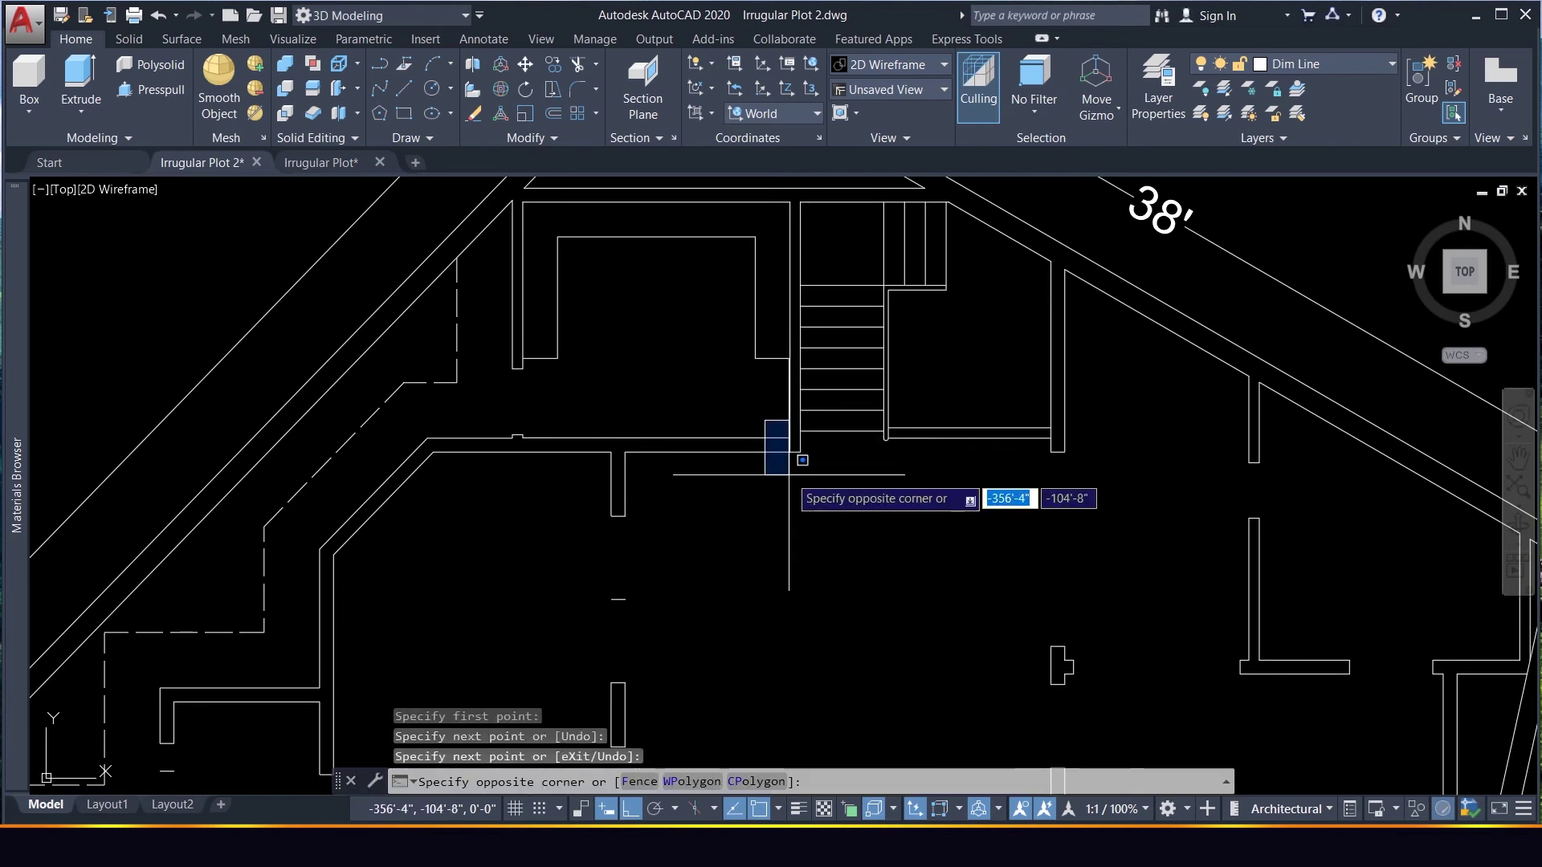
pyautogui.click(834, 561)
pyautogui.write('m')
pyautogui.press('Return')
pyautogui.click(871, 553)
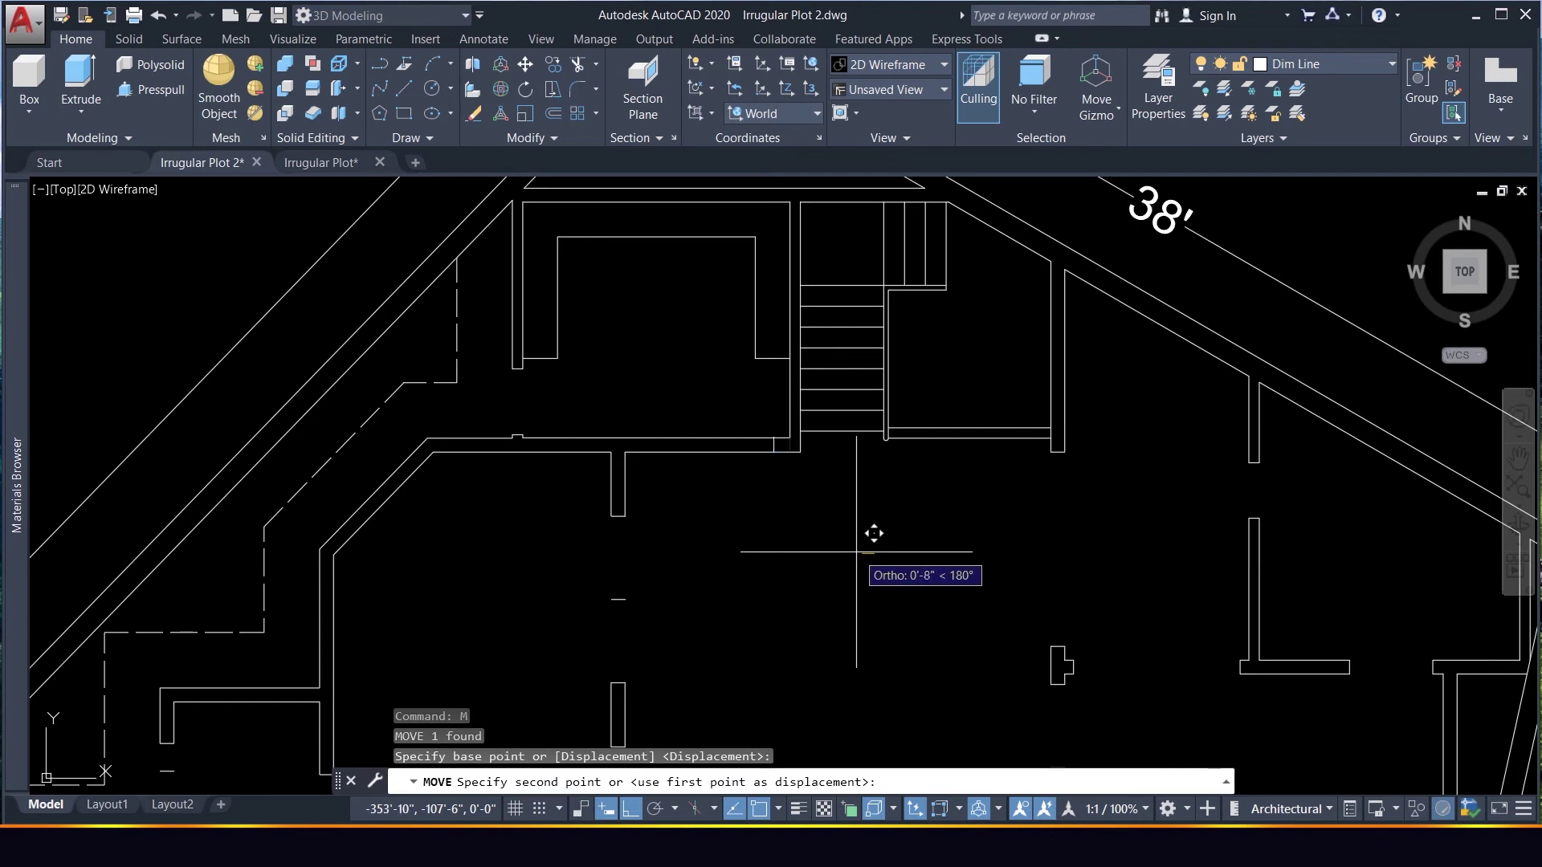
pyautogui.write('4.5')
pyautogui.press('Return')
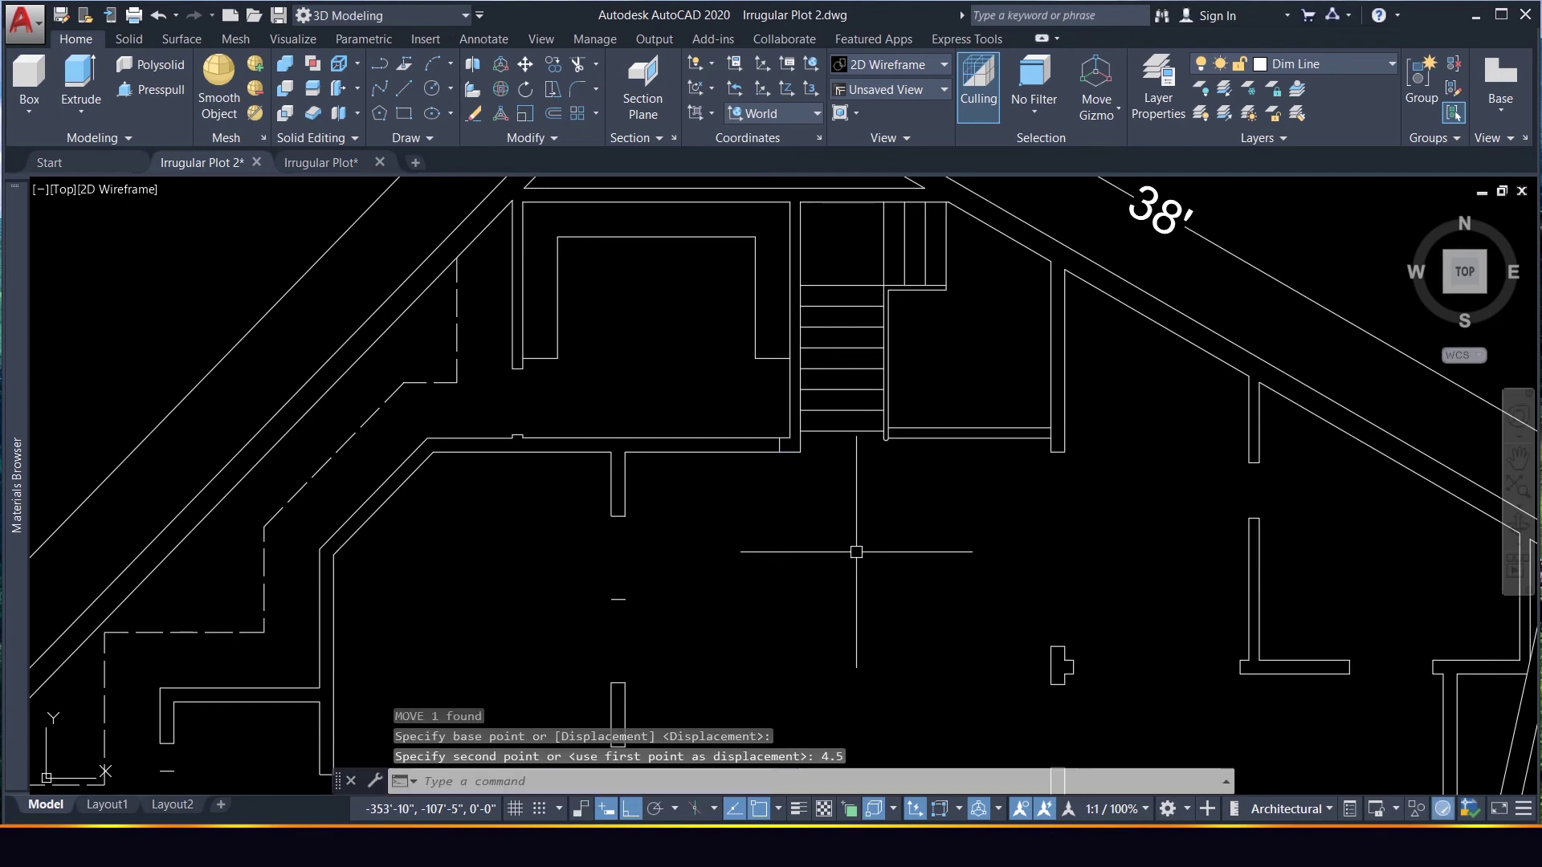
pyautogui.click(772, 432)
pyautogui.click(788, 474)
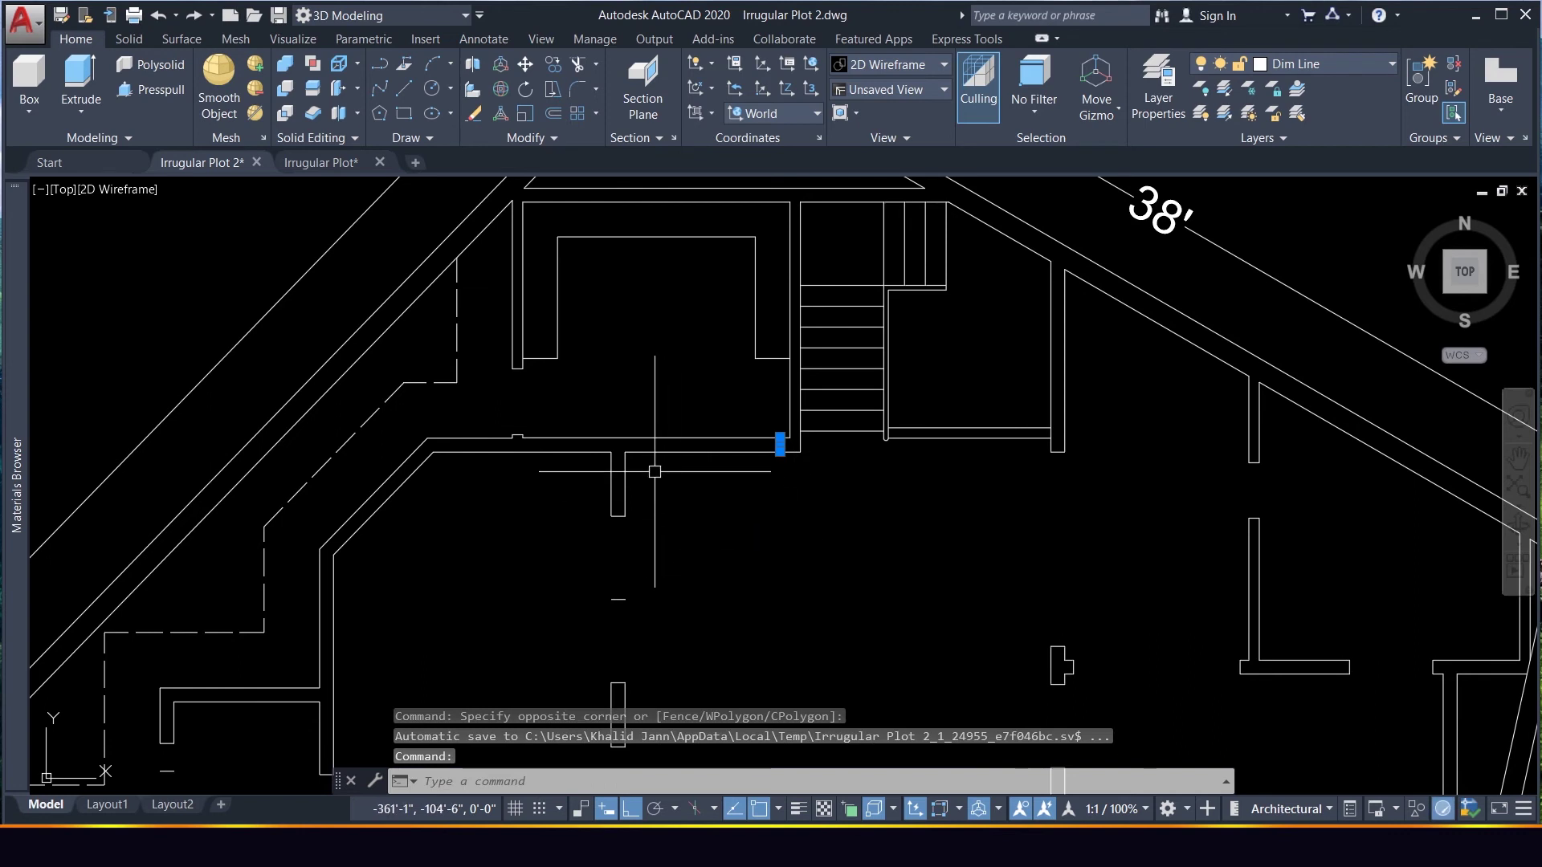
pyautogui.press('Return')
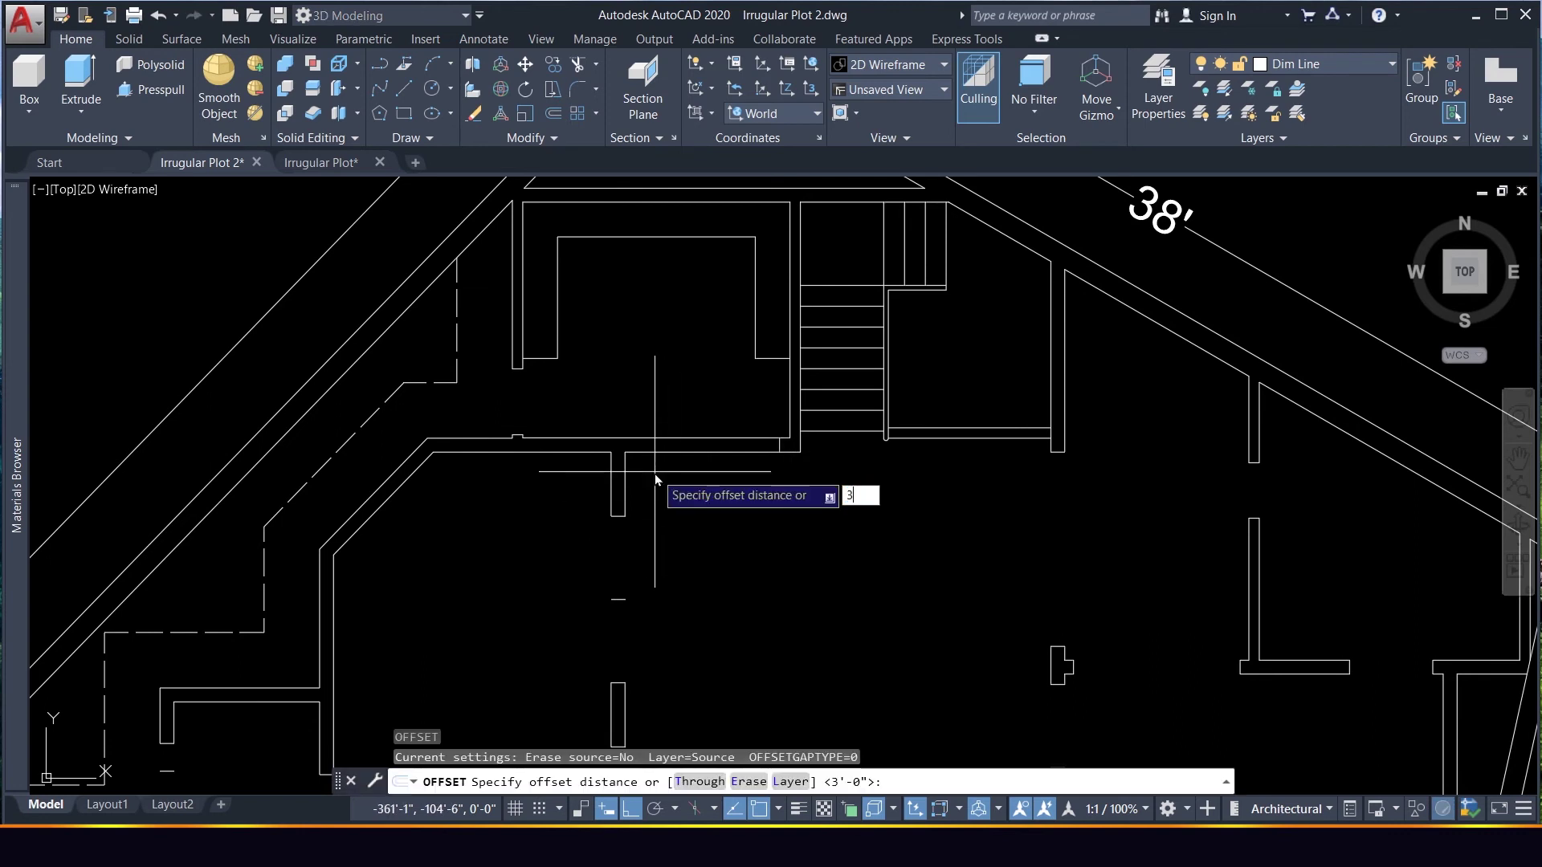
pyautogui.write('36')
pyautogui.press('Return')
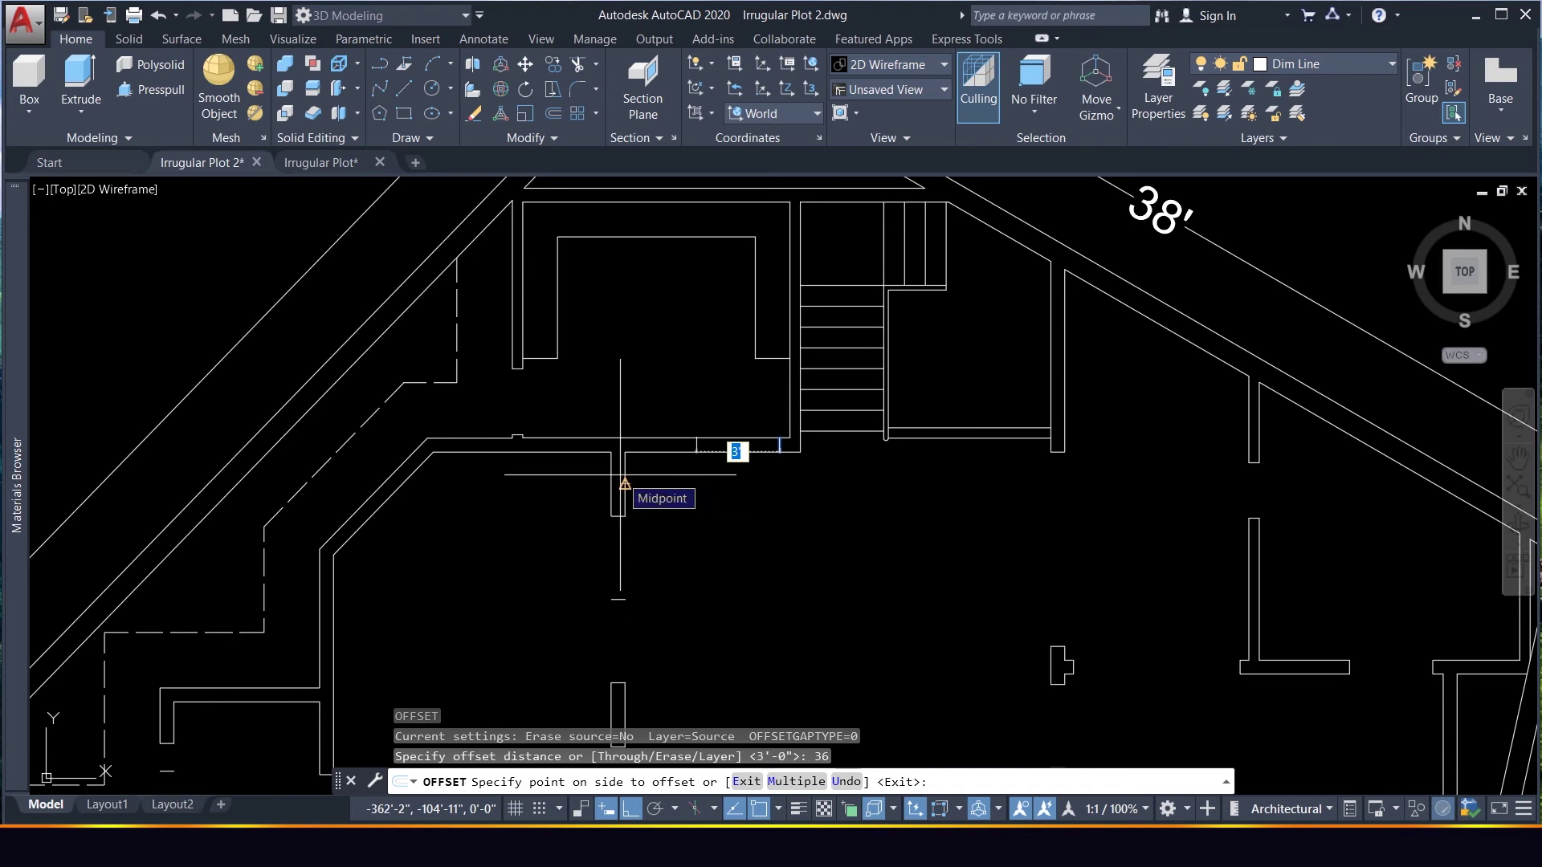
pyautogui.press('Escape')
# Offset the jamb line on the counter room's south wall 30" to the west
pyautogui.click(756, 423)
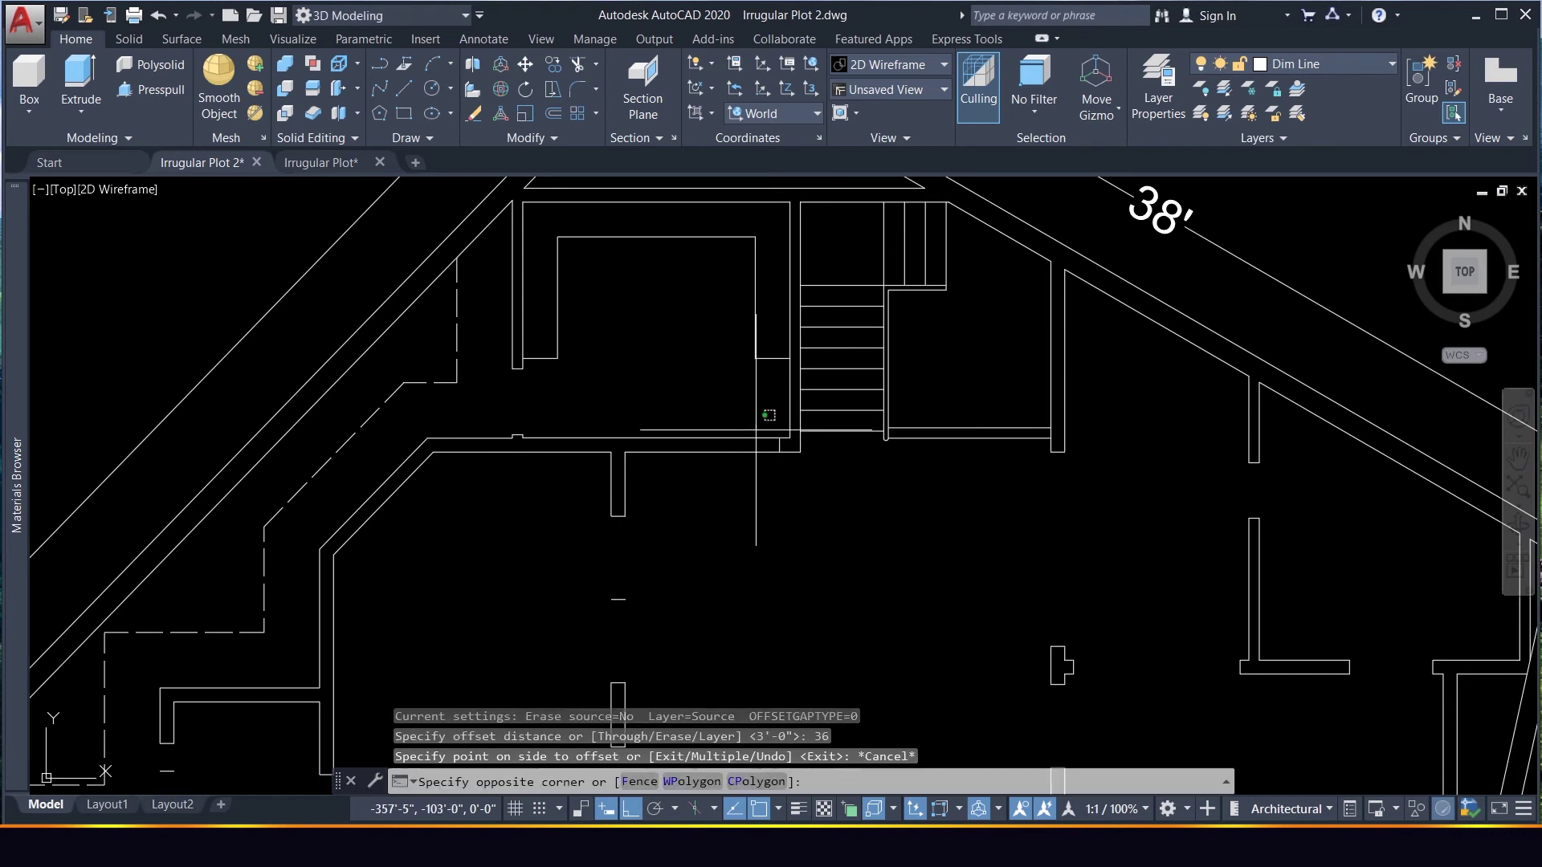
pyautogui.click(785, 499)
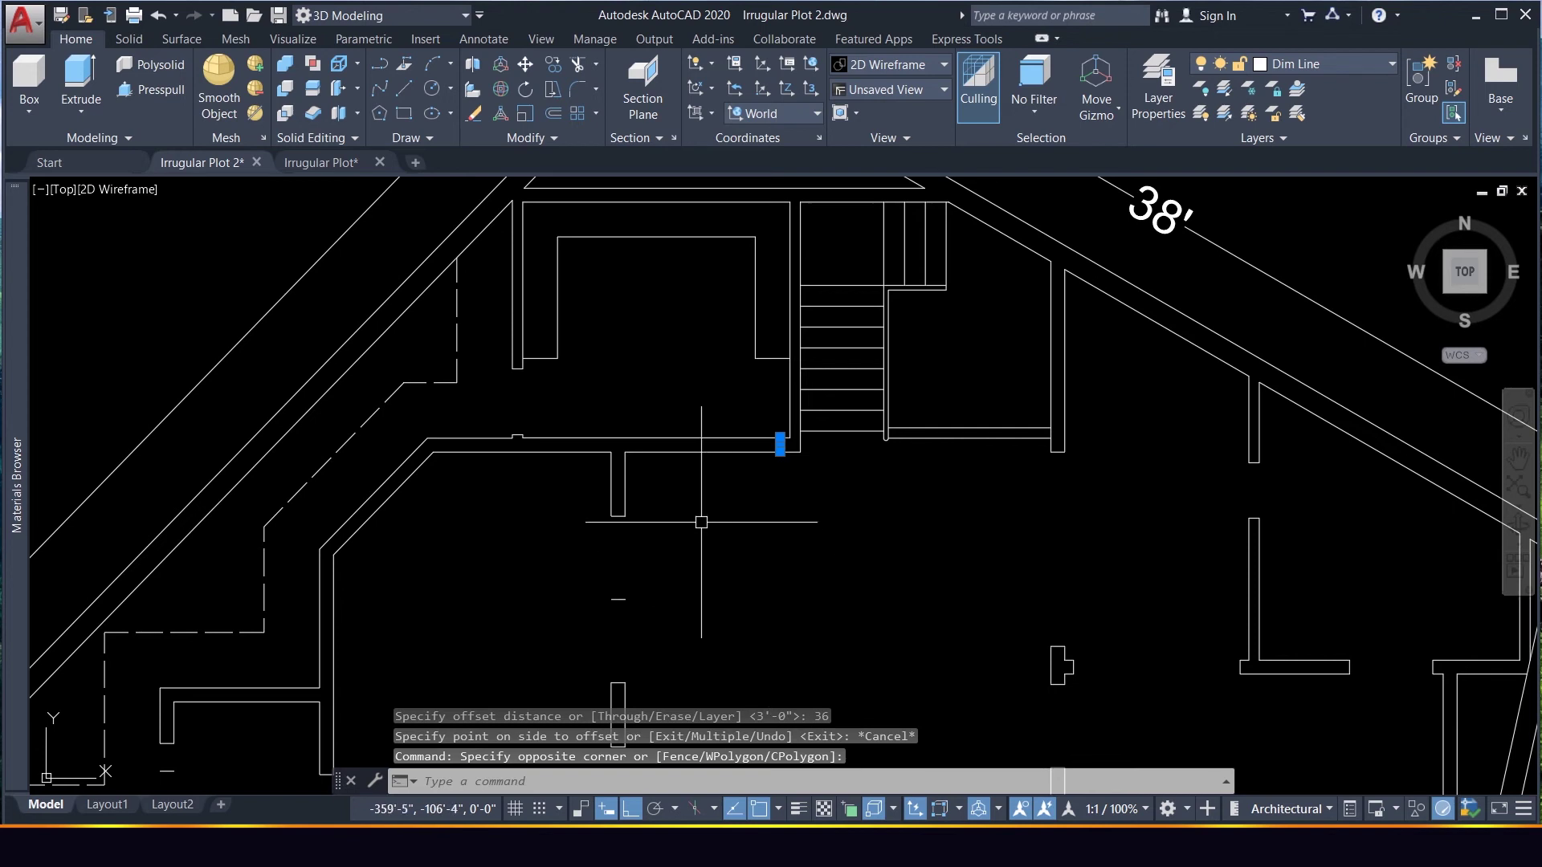
pyautogui.write('o')
pyautogui.press('Return')
pyautogui.write('3')
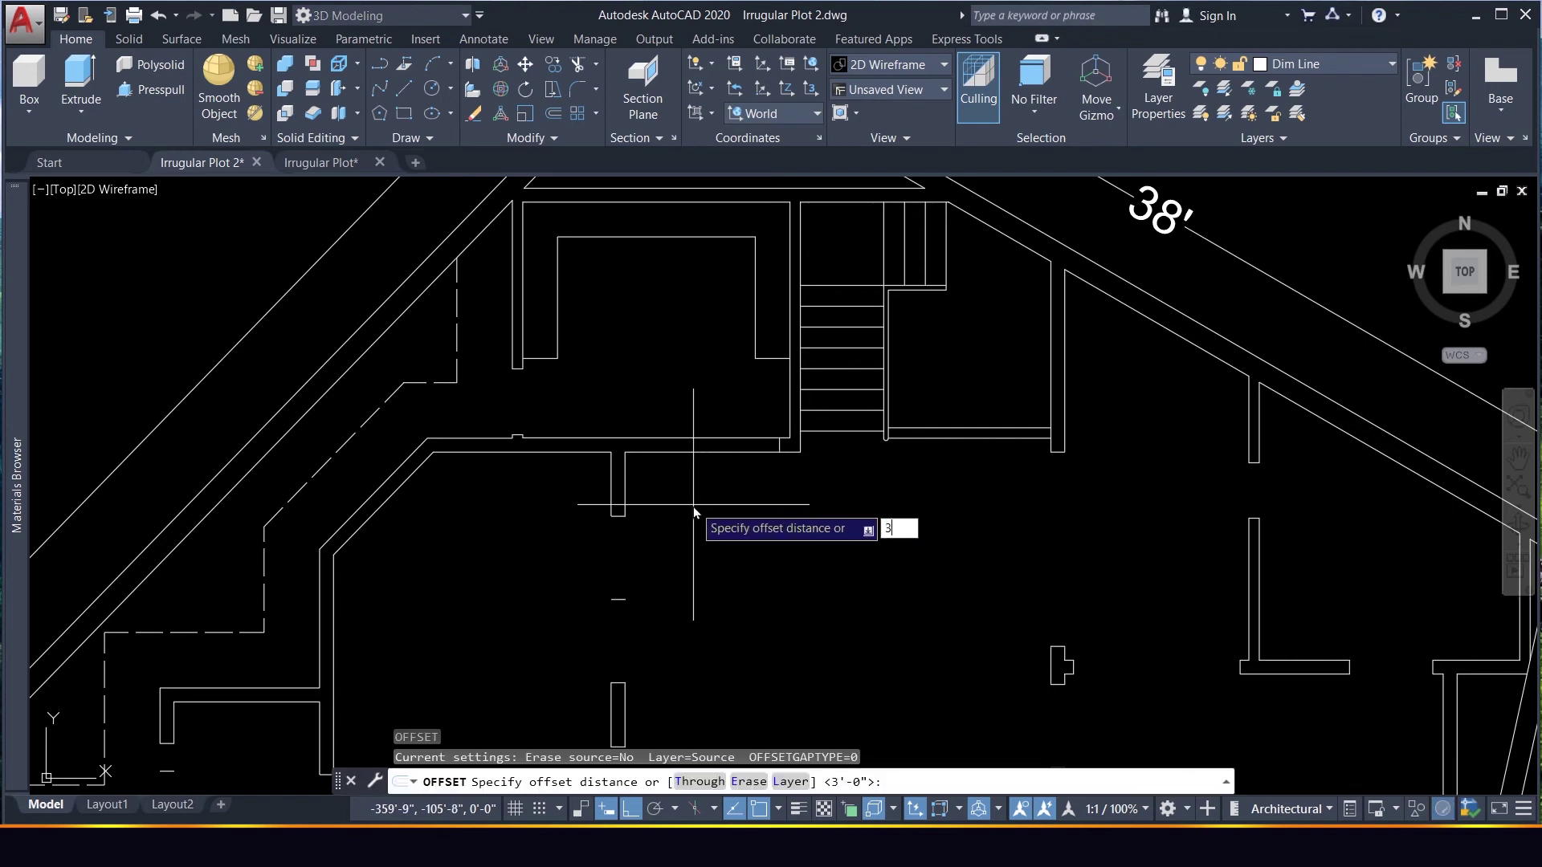
pyautogui.write('0')
pyautogui.press('Return')
pyautogui.click(694, 512)
pyautogui.click(713, 578)
pyautogui.press('Escape')
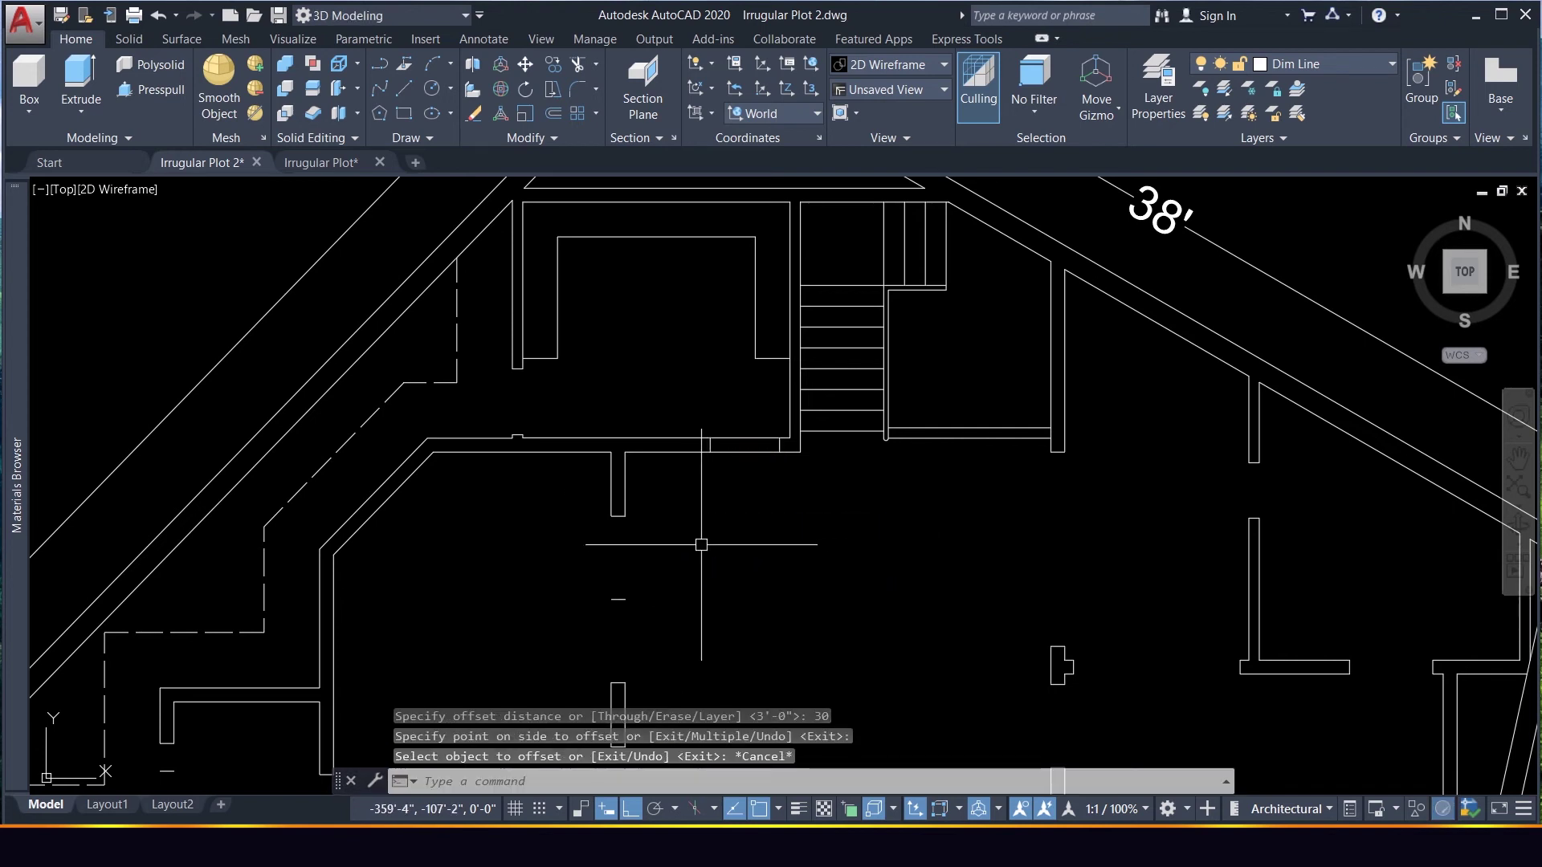
# Trim the counter room's south wall lines between the two jambs to cut the door opening beside the stairs
pyautogui.write('tr')
pyautogui.press('Return')
pyautogui.press('Return')
pyautogui.click(760, 486)
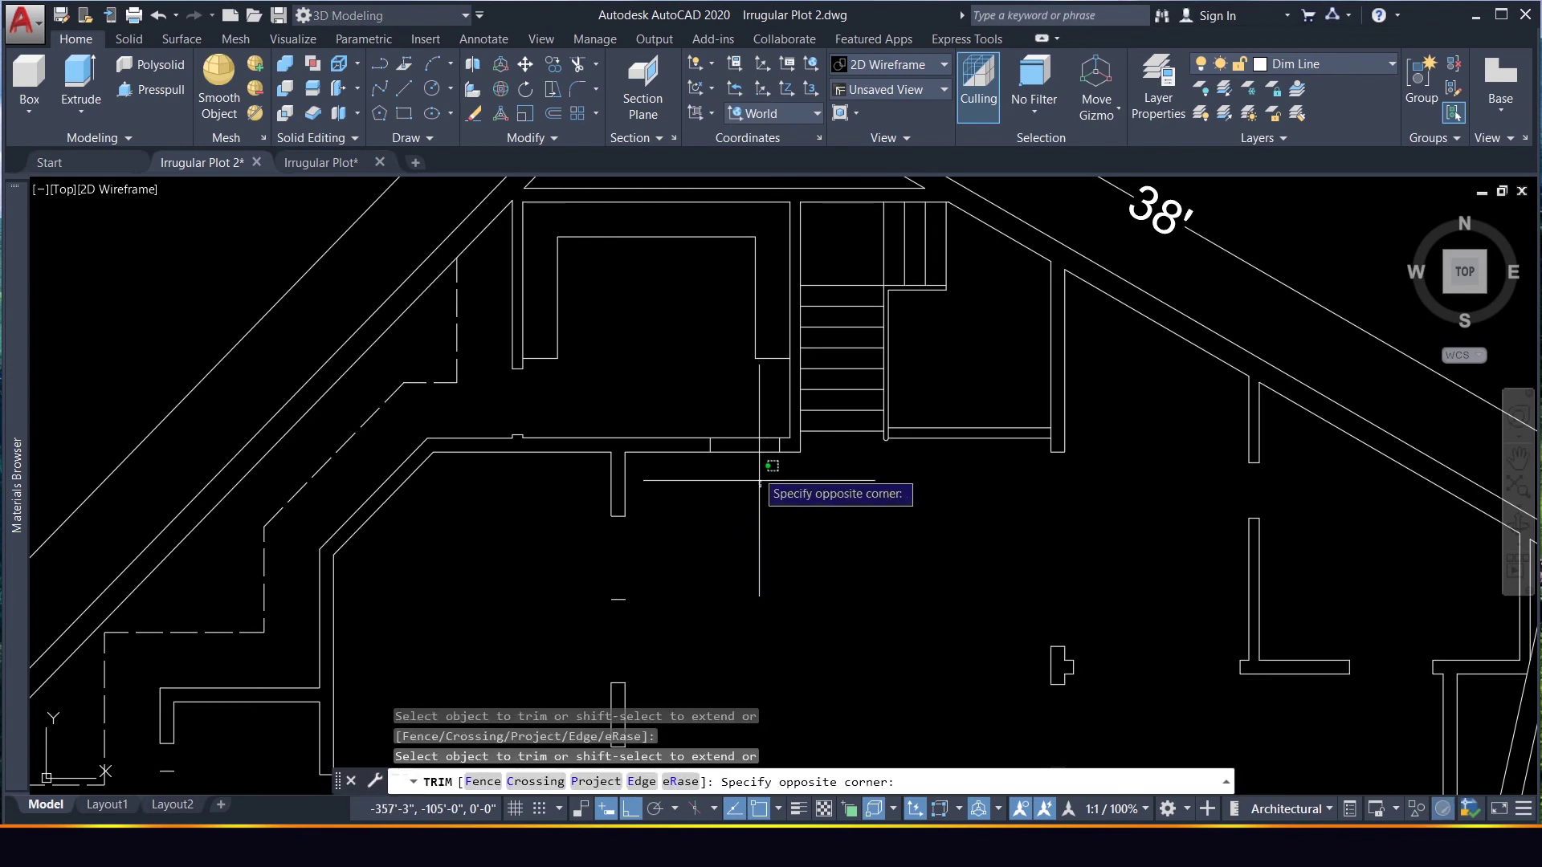
pyautogui.click(753, 410)
pyautogui.scroll(-2, 703, 518)
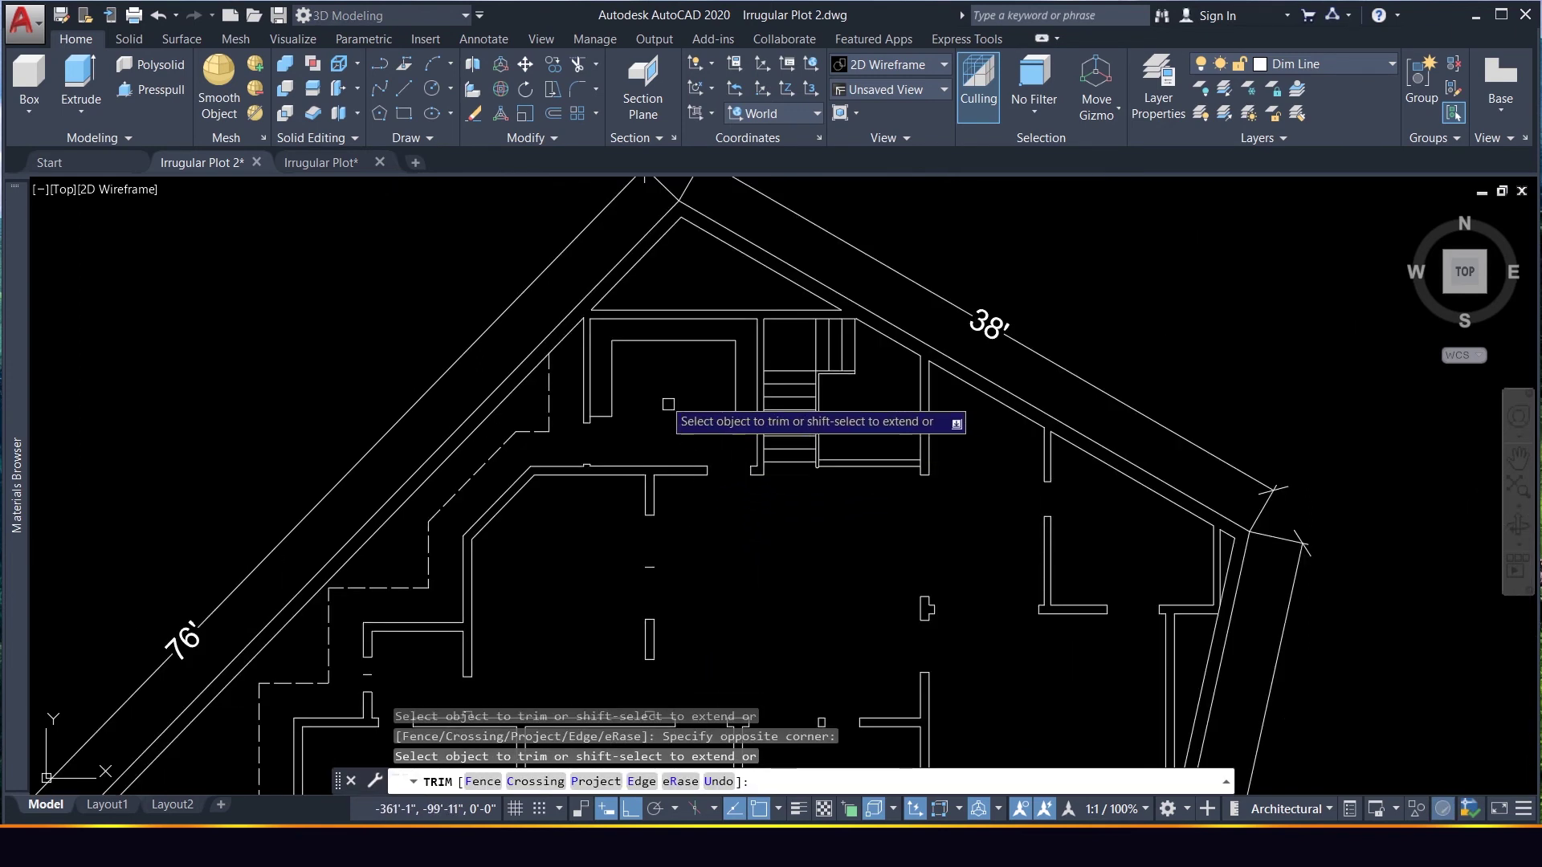
pyautogui.scroll(4, 634, 304)
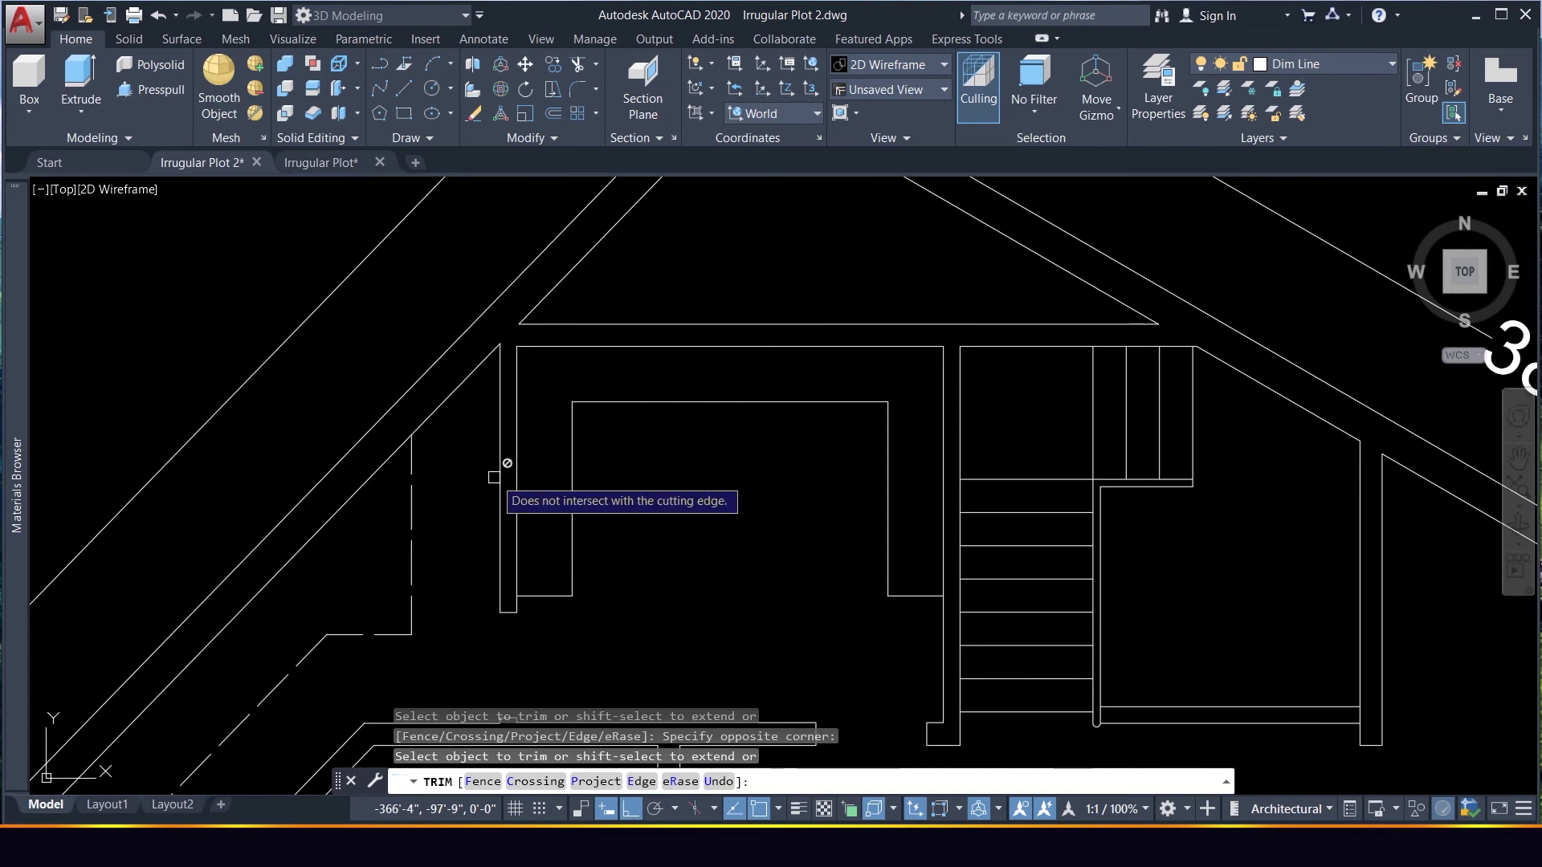
pyautogui.scroll(2, 536, 558)
pyautogui.press('Escape')
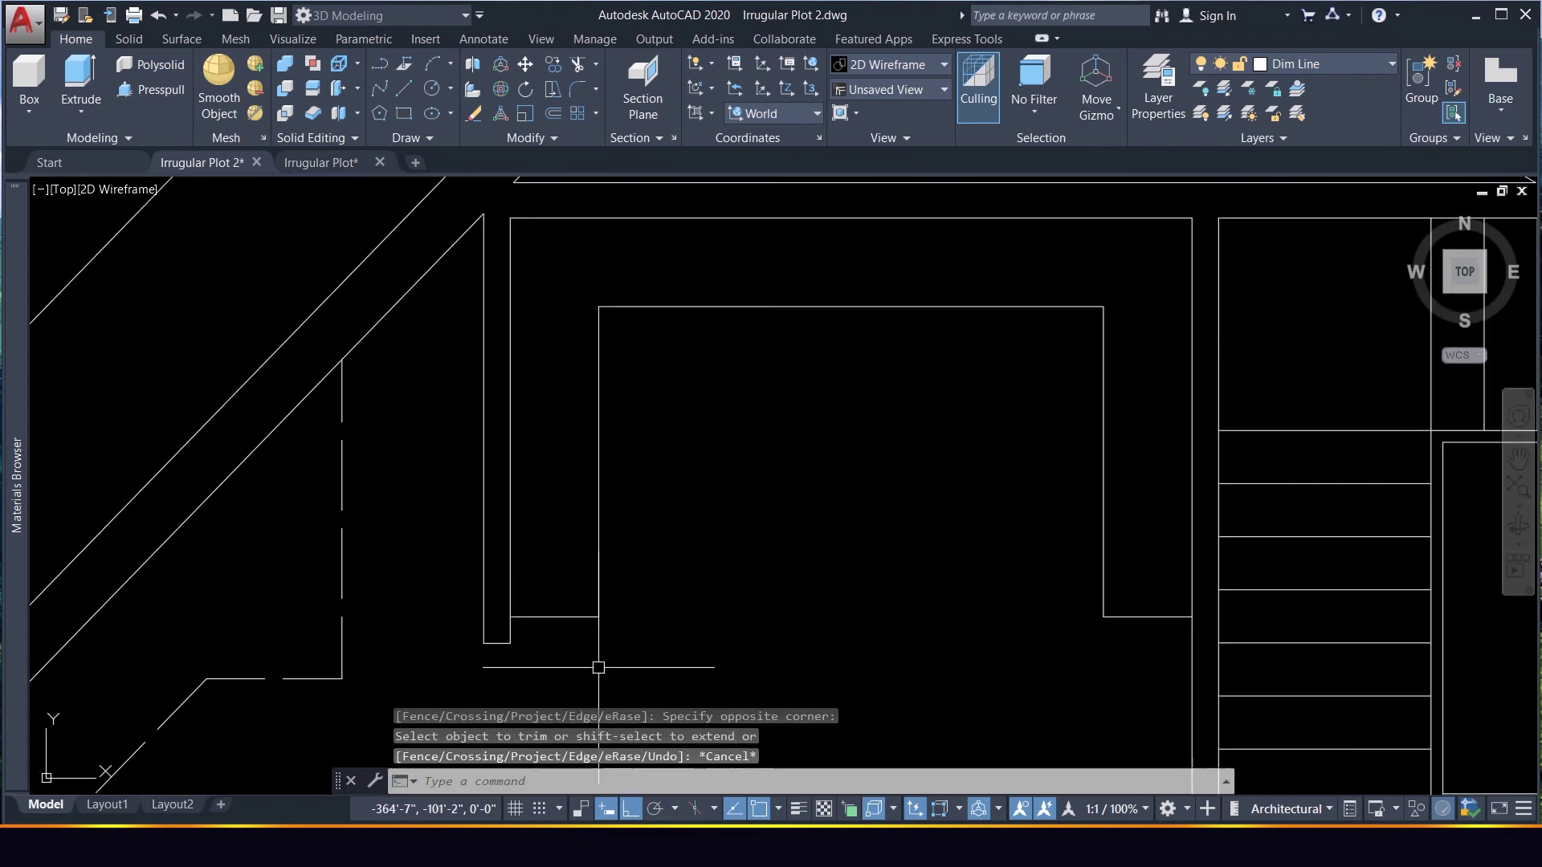
# Draw a line across the counter room's west wall, level with the south end of the counter
pyautogui.write('l')
pyautogui.press('Return')
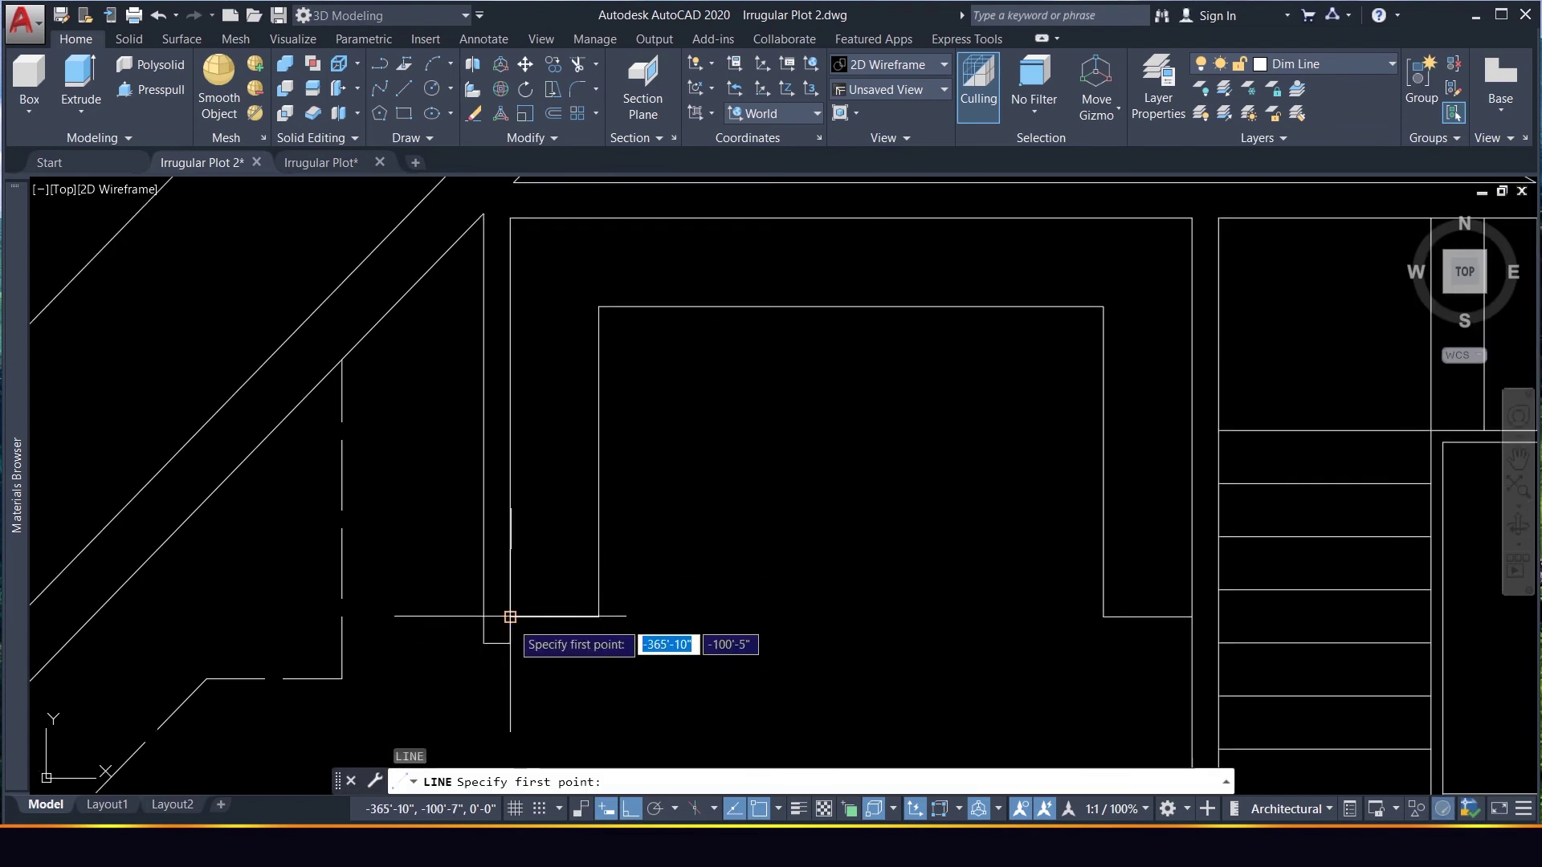
pyautogui.click(510, 618)
pyautogui.click(482, 617)
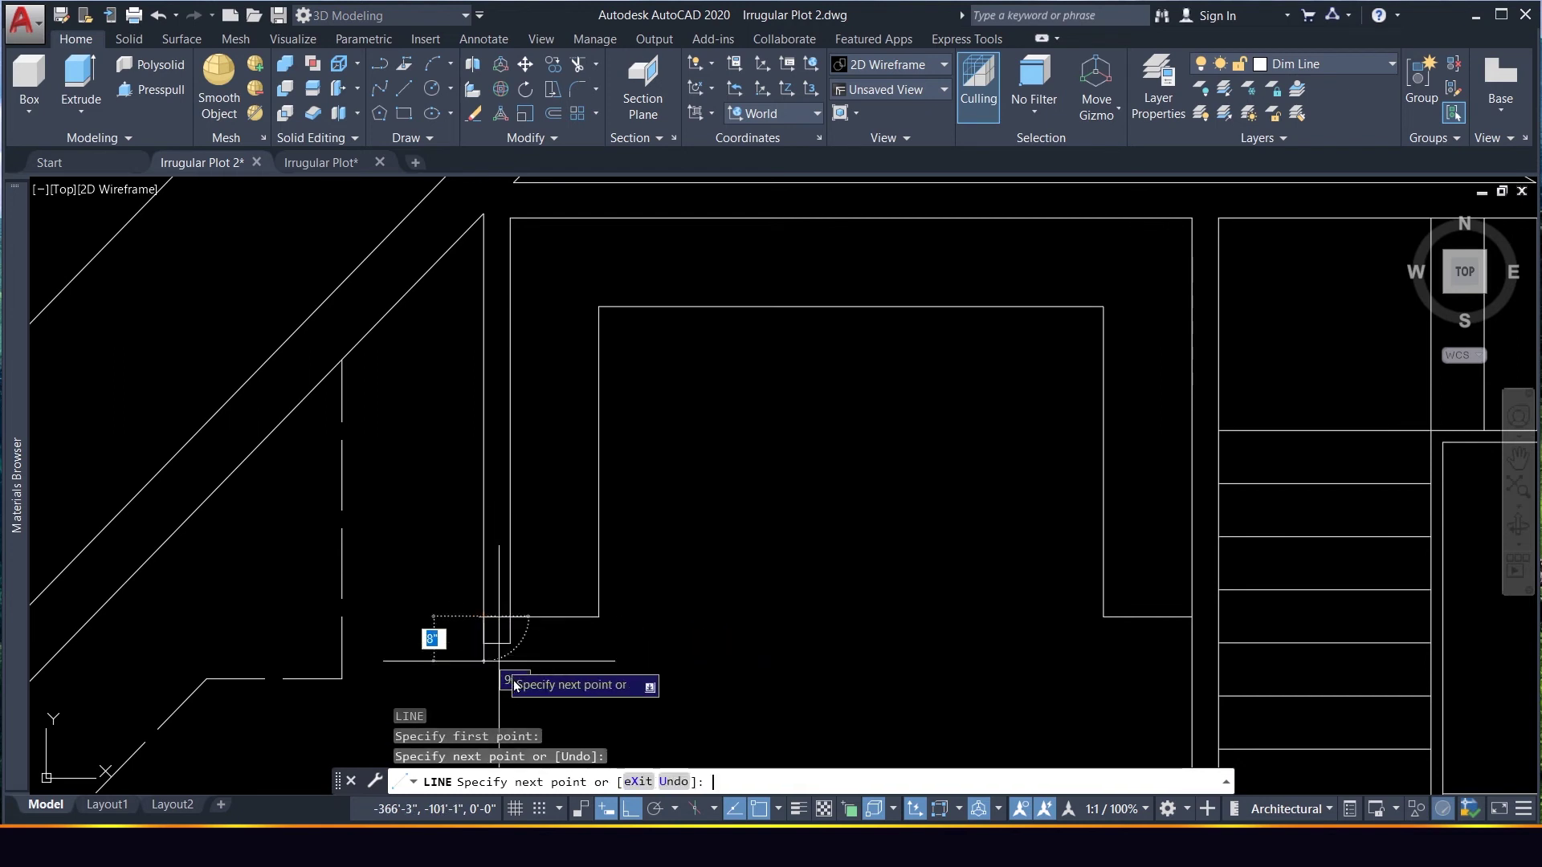
pyautogui.press('Return')
# Offset the jamb line on the counter room's west wall 36" to the north
pyautogui.click(453, 600)
pyautogui.click(528, 635)
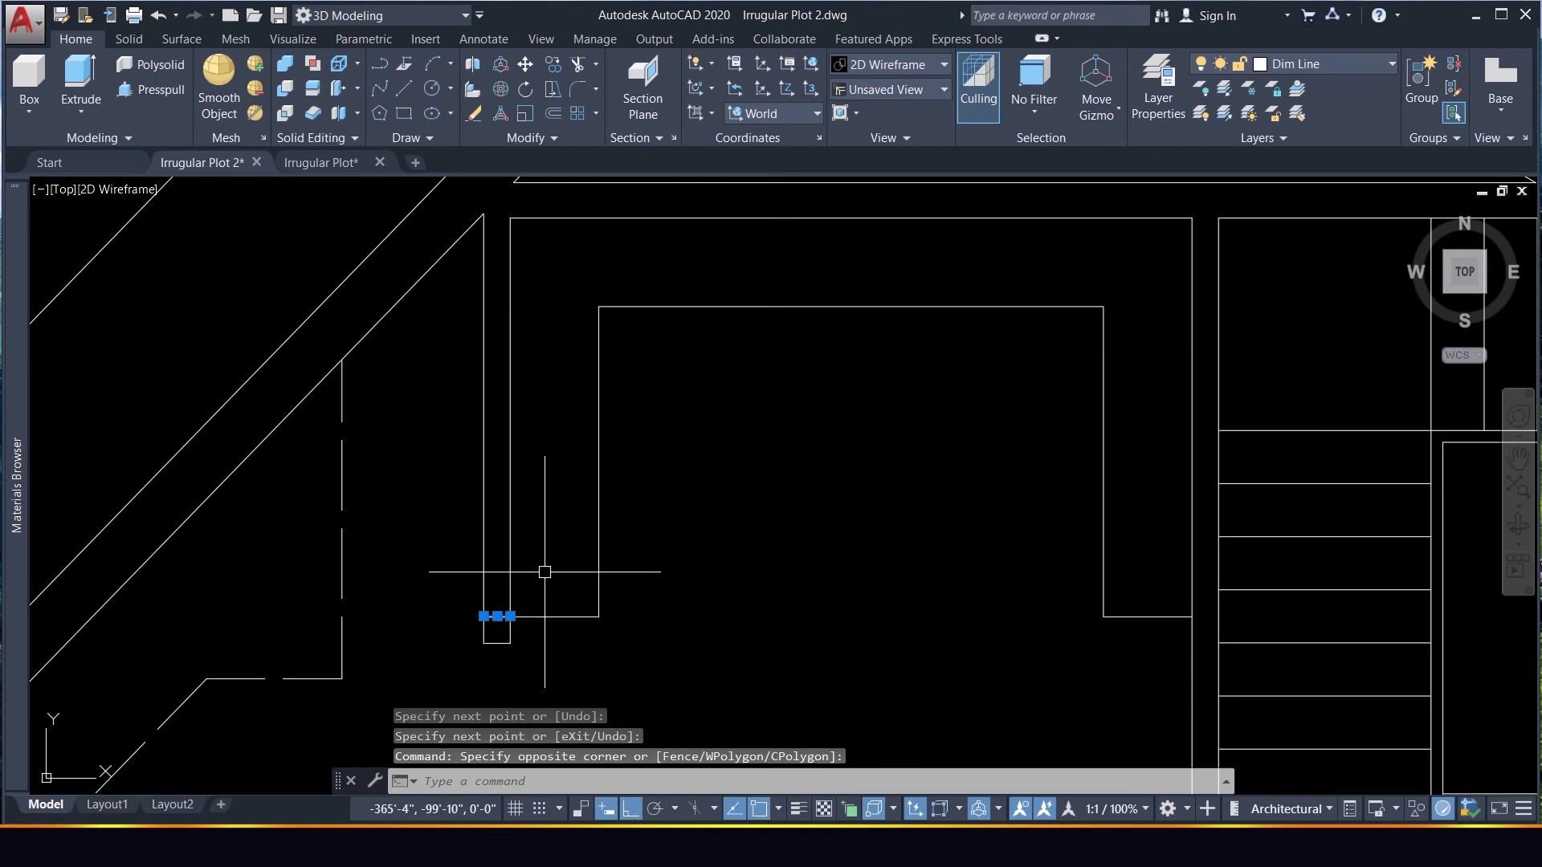
pyautogui.press('Return')
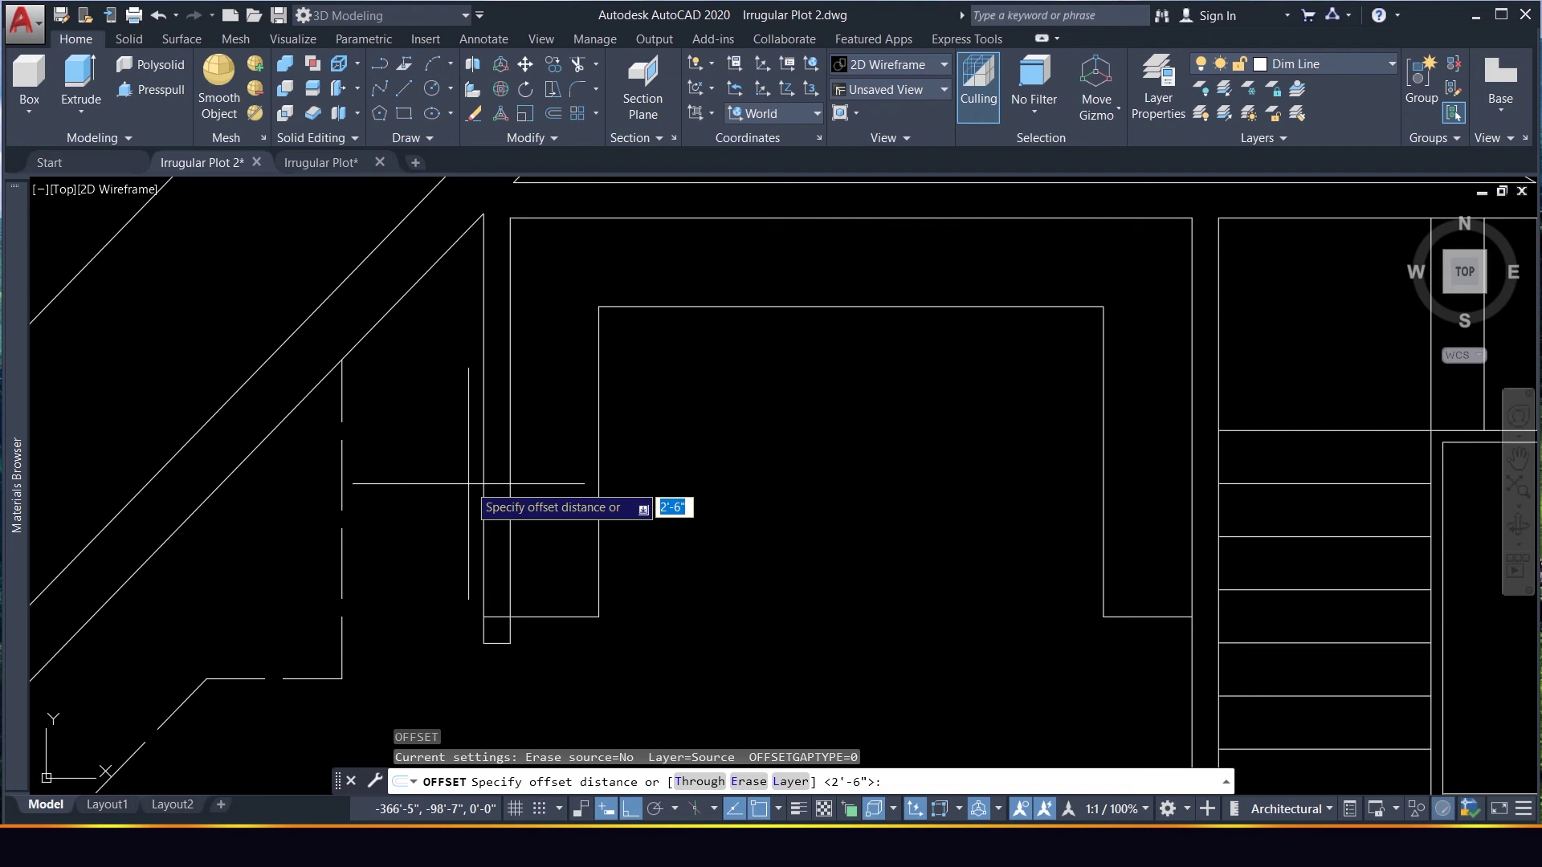
pyautogui.write('36')
pyautogui.press('Return')
pyautogui.click(481, 506)
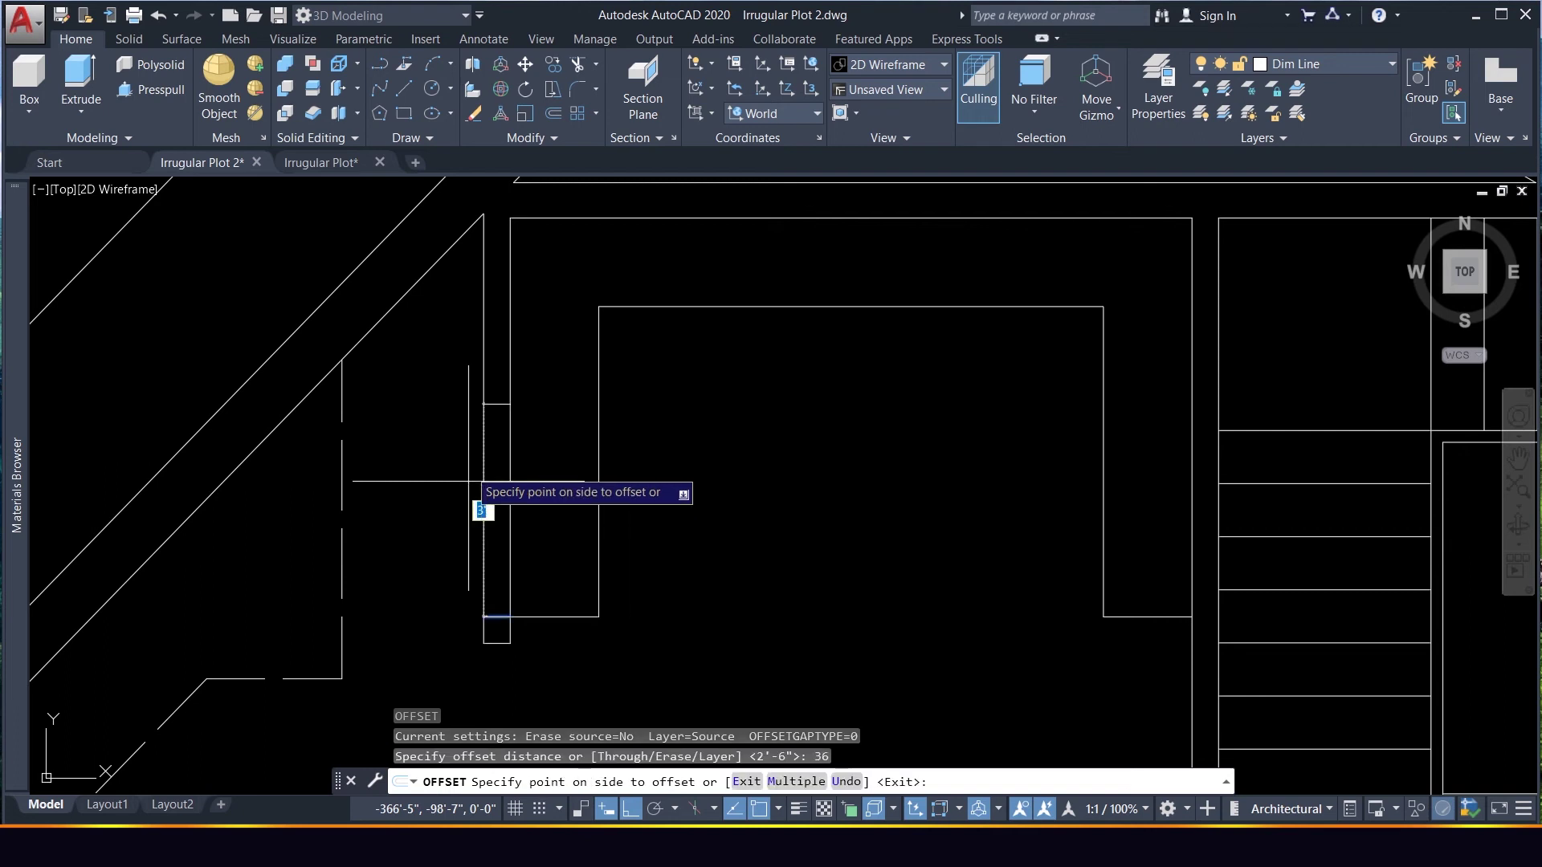
pyautogui.click(450, 434)
pyautogui.press('Escape')
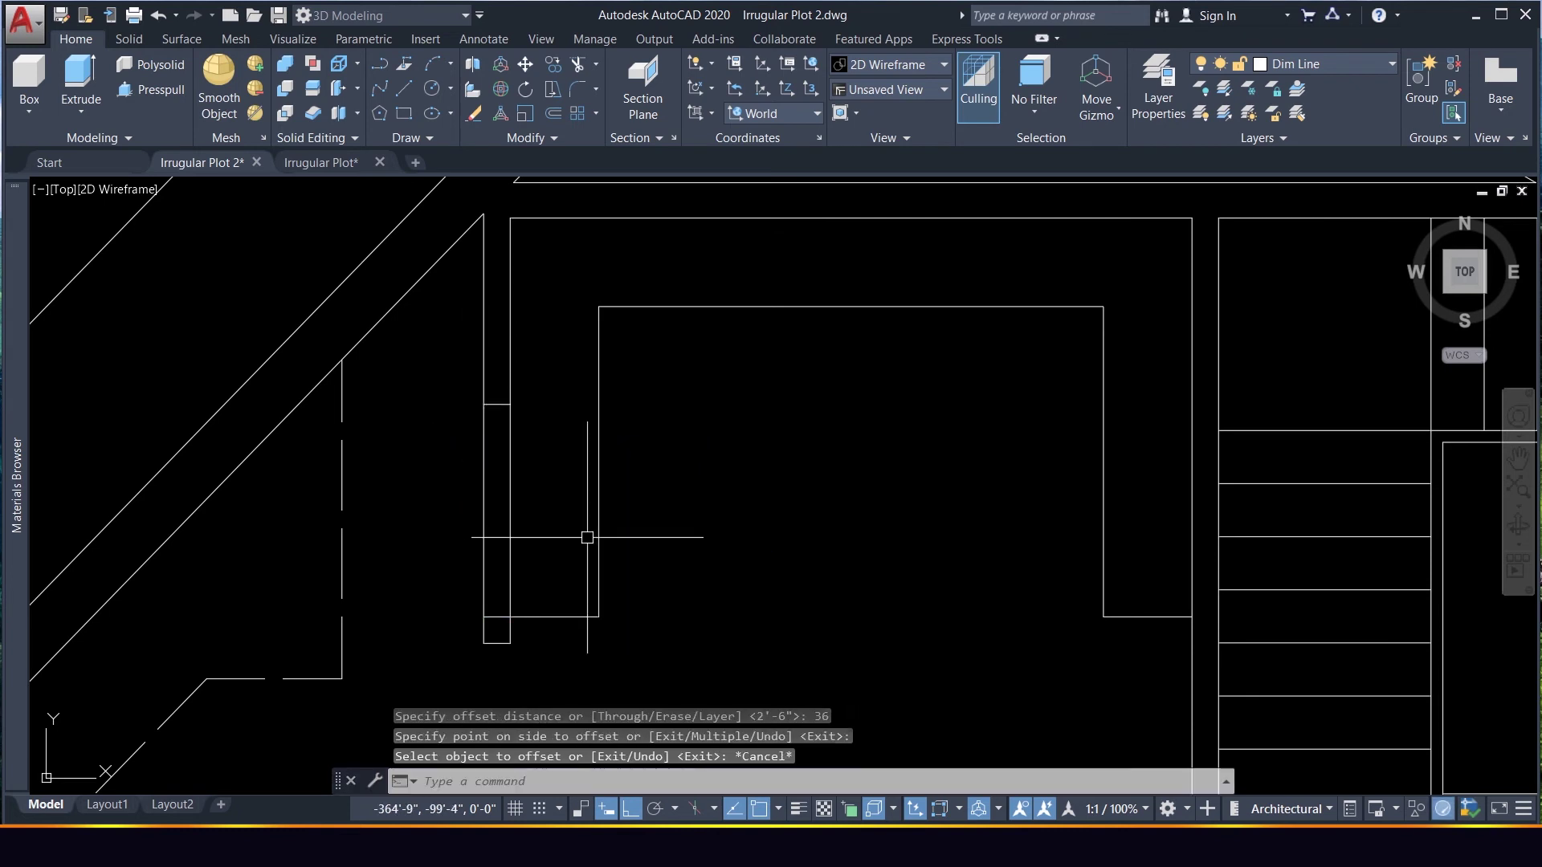
# Trim the counter room's west wall lines between the two jambs to cut the 36" opening
pyautogui.write('tr')
pyautogui.press('Return')
pyautogui.click(533, 506)
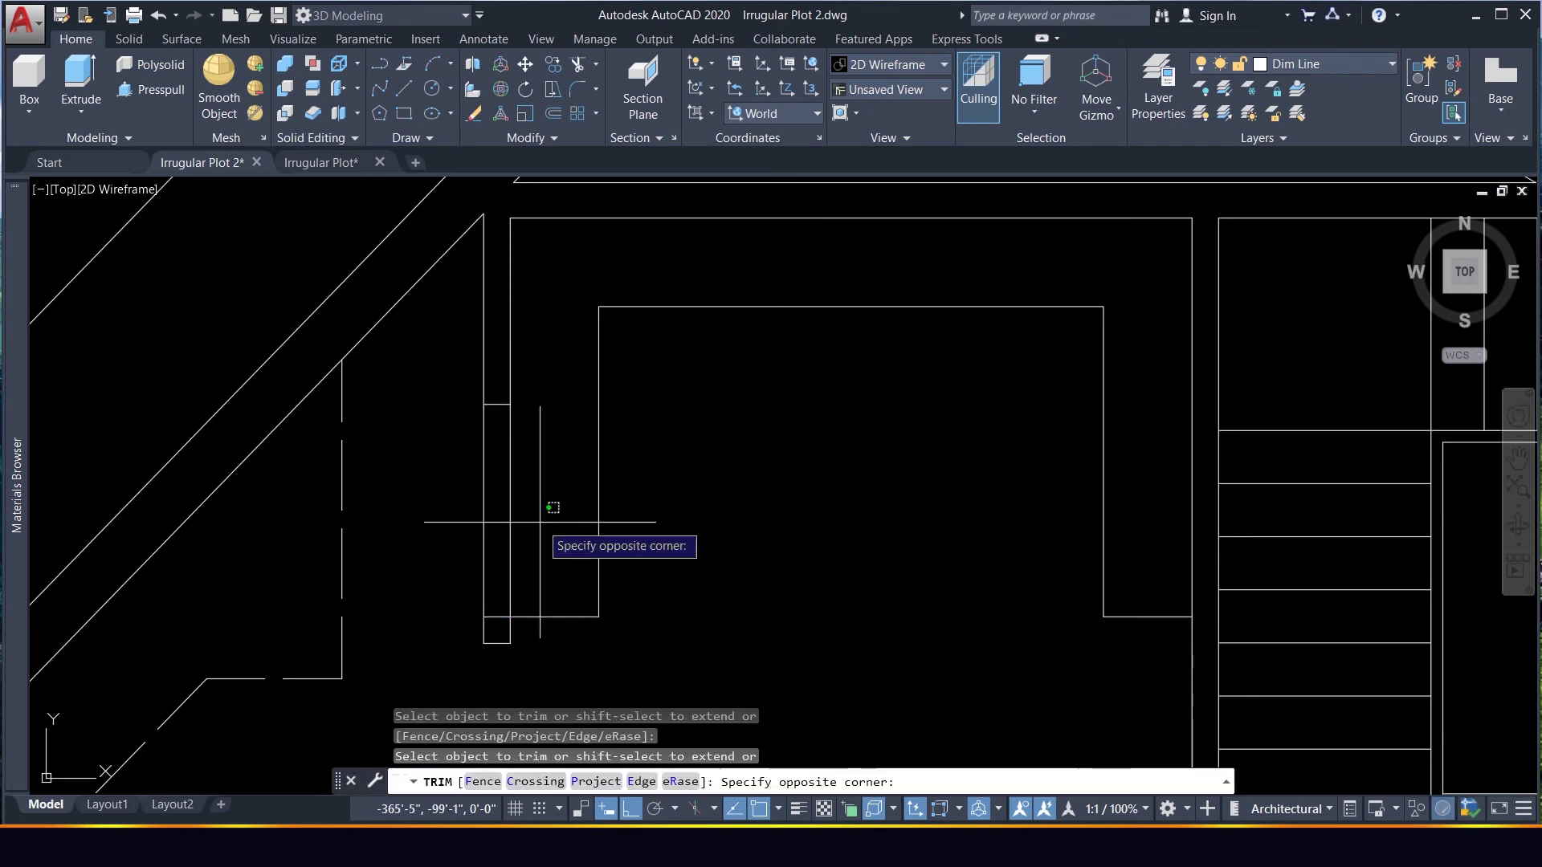
pyautogui.click(447, 509)
pyautogui.scroll(-3, 532, 442)
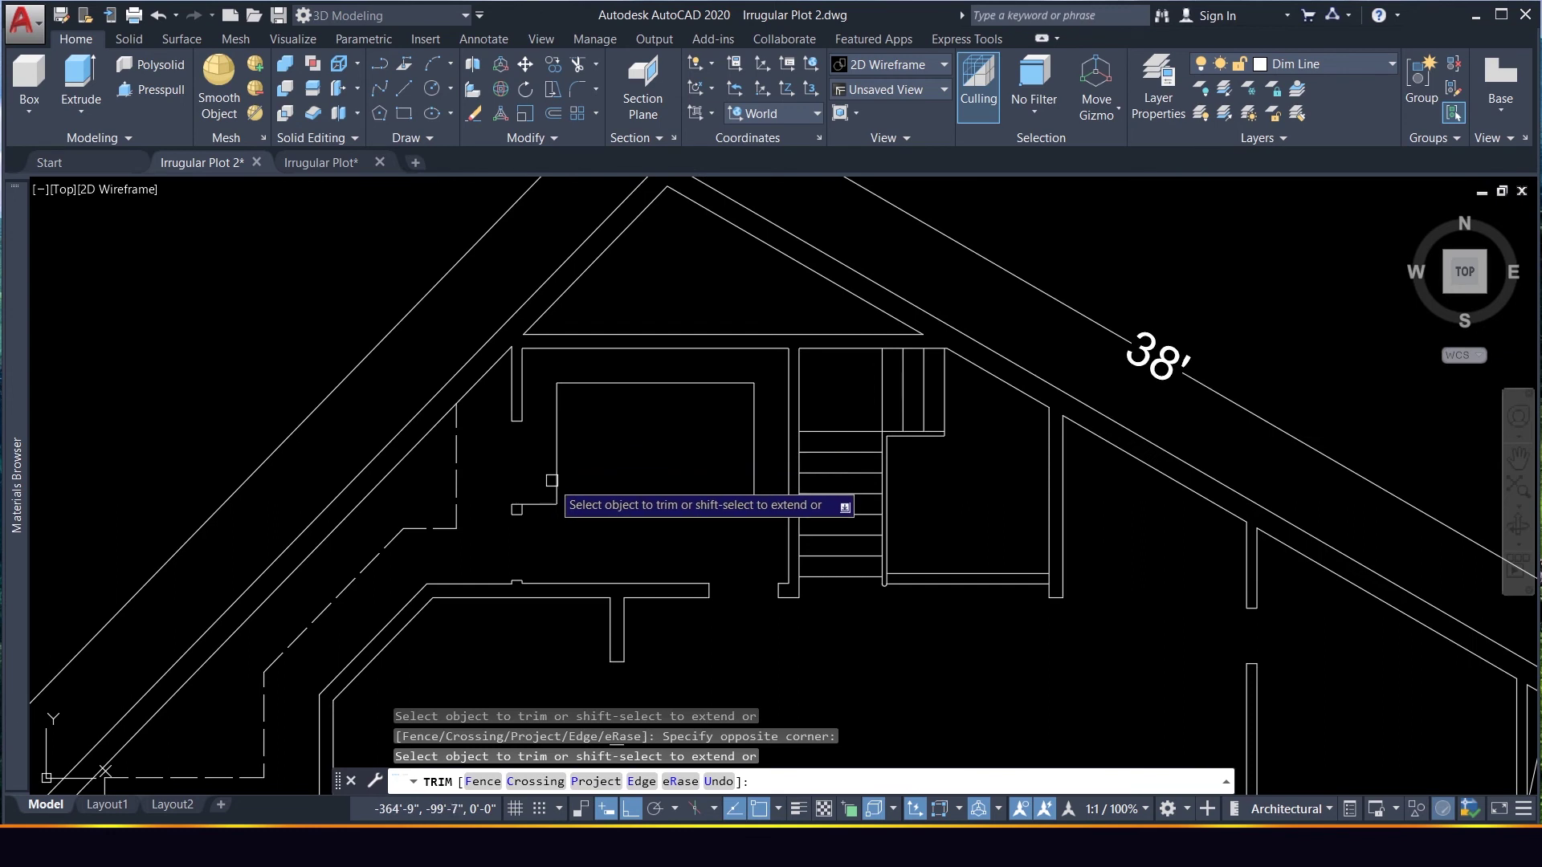
pyautogui.scroll(3, 691, 284)
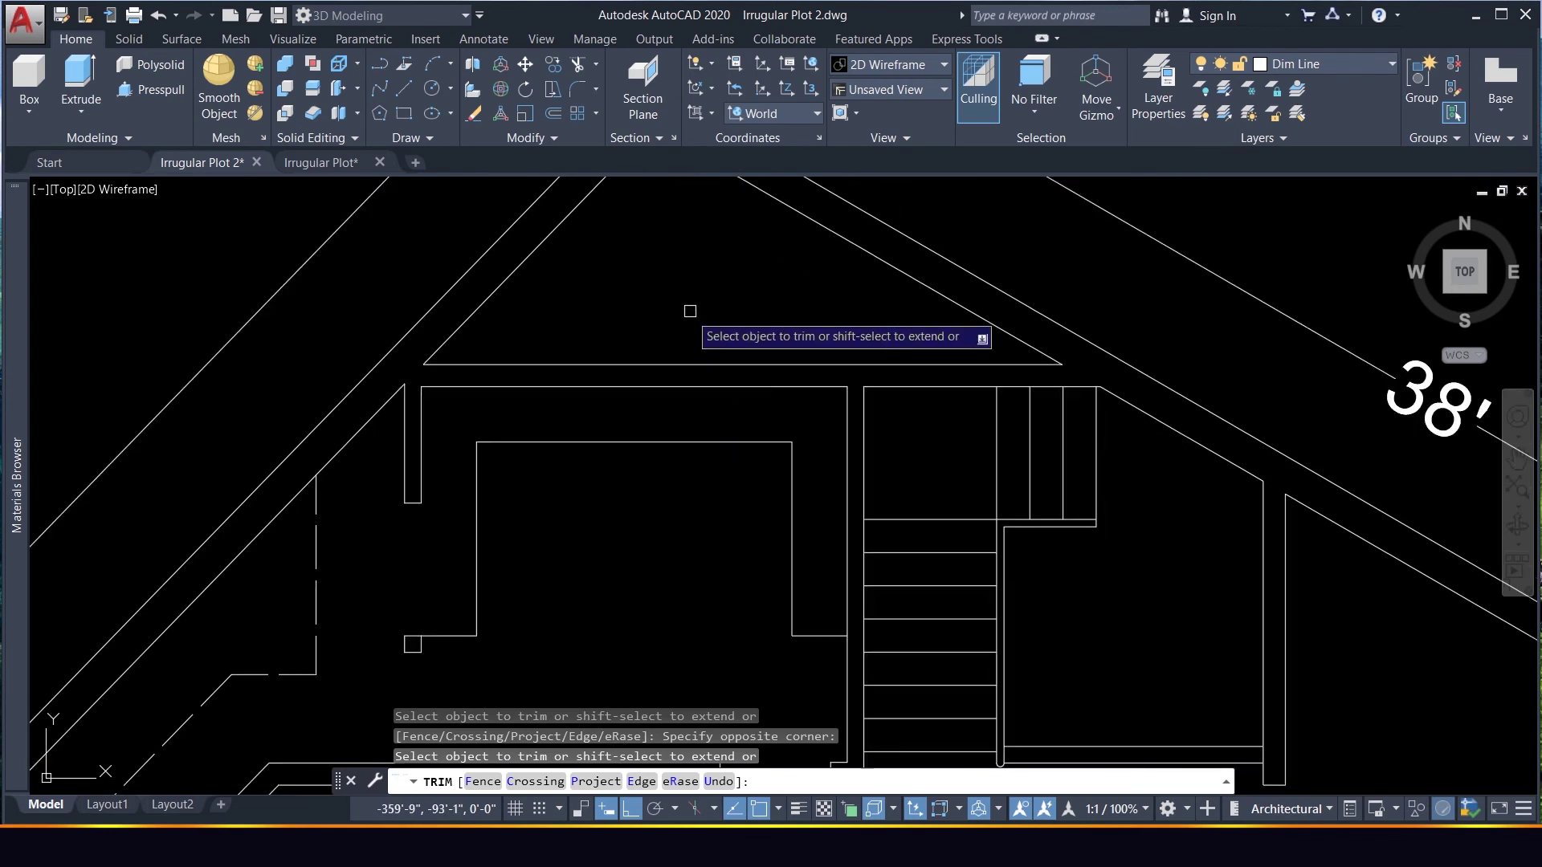
pyautogui.press('Escape')
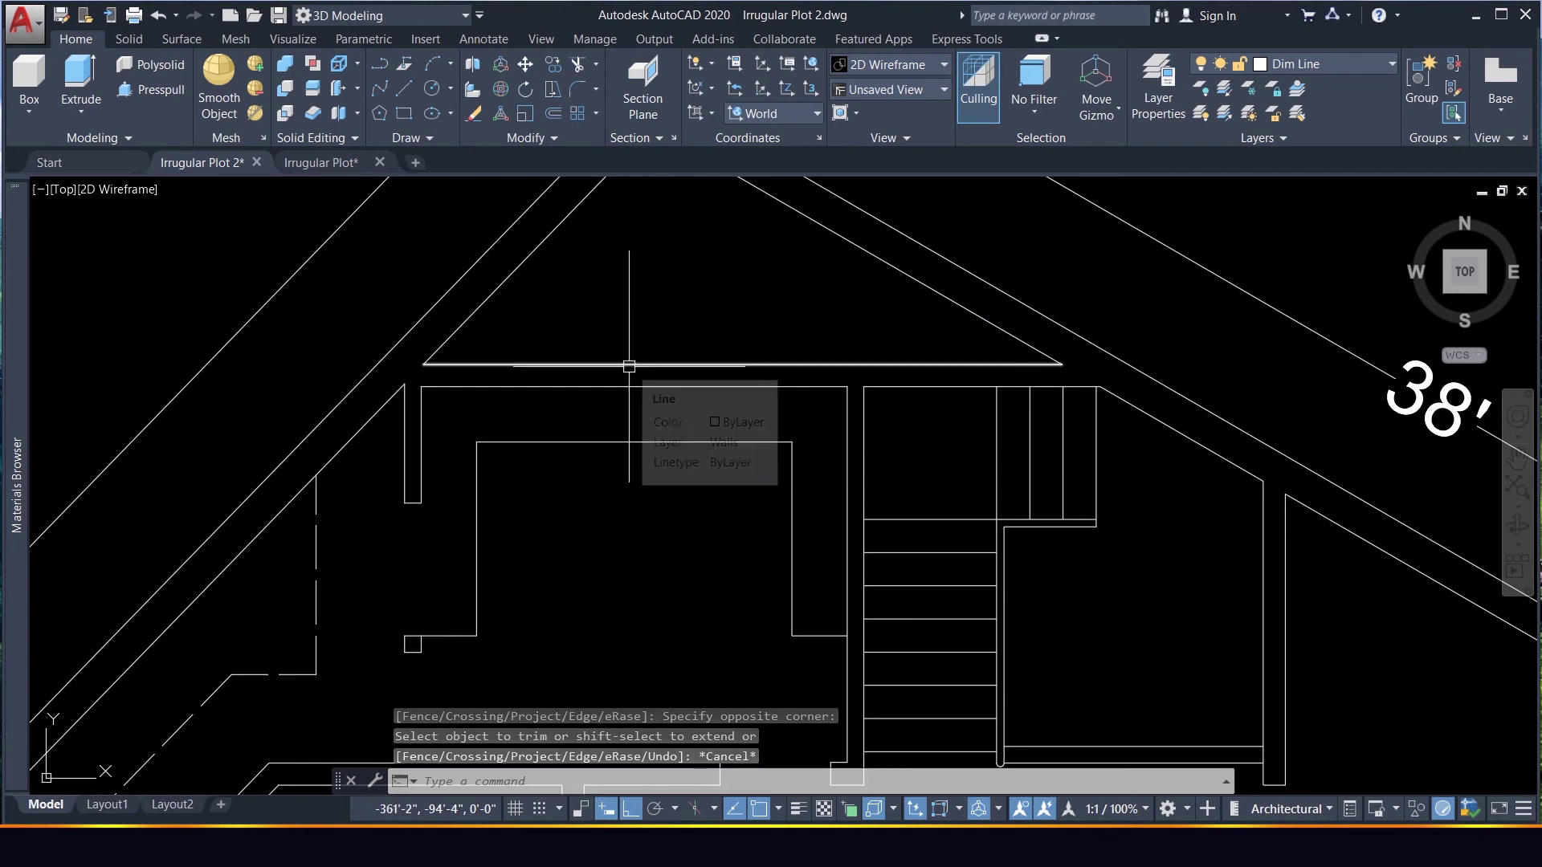
# Draw a line across the counter room's north wall at the midpoint of its inner face
pyautogui.write('l')
pyautogui.press('Return')
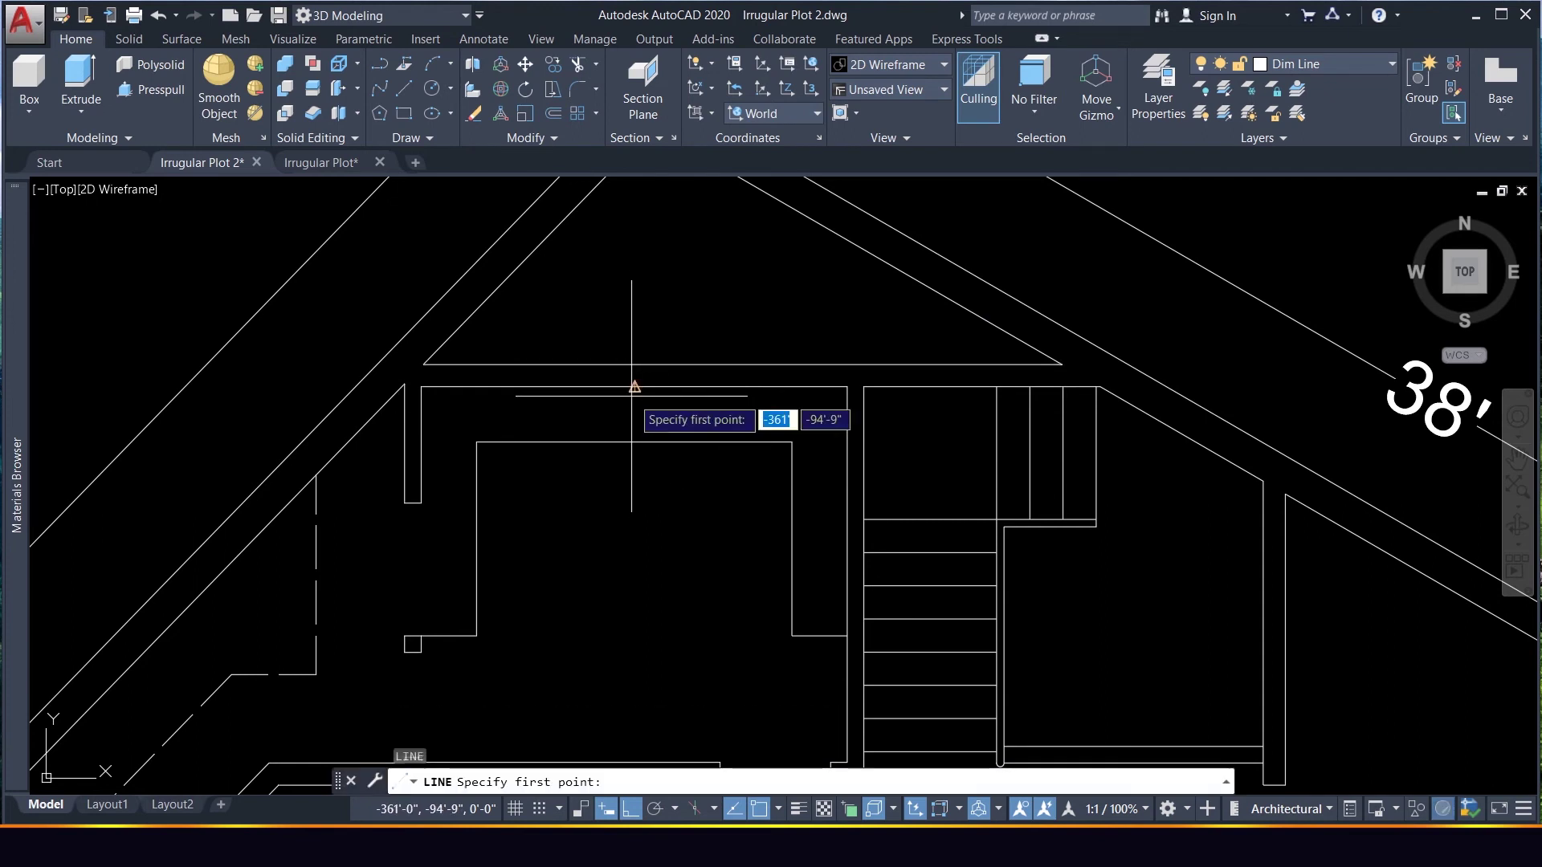
pyautogui.click(634, 364)
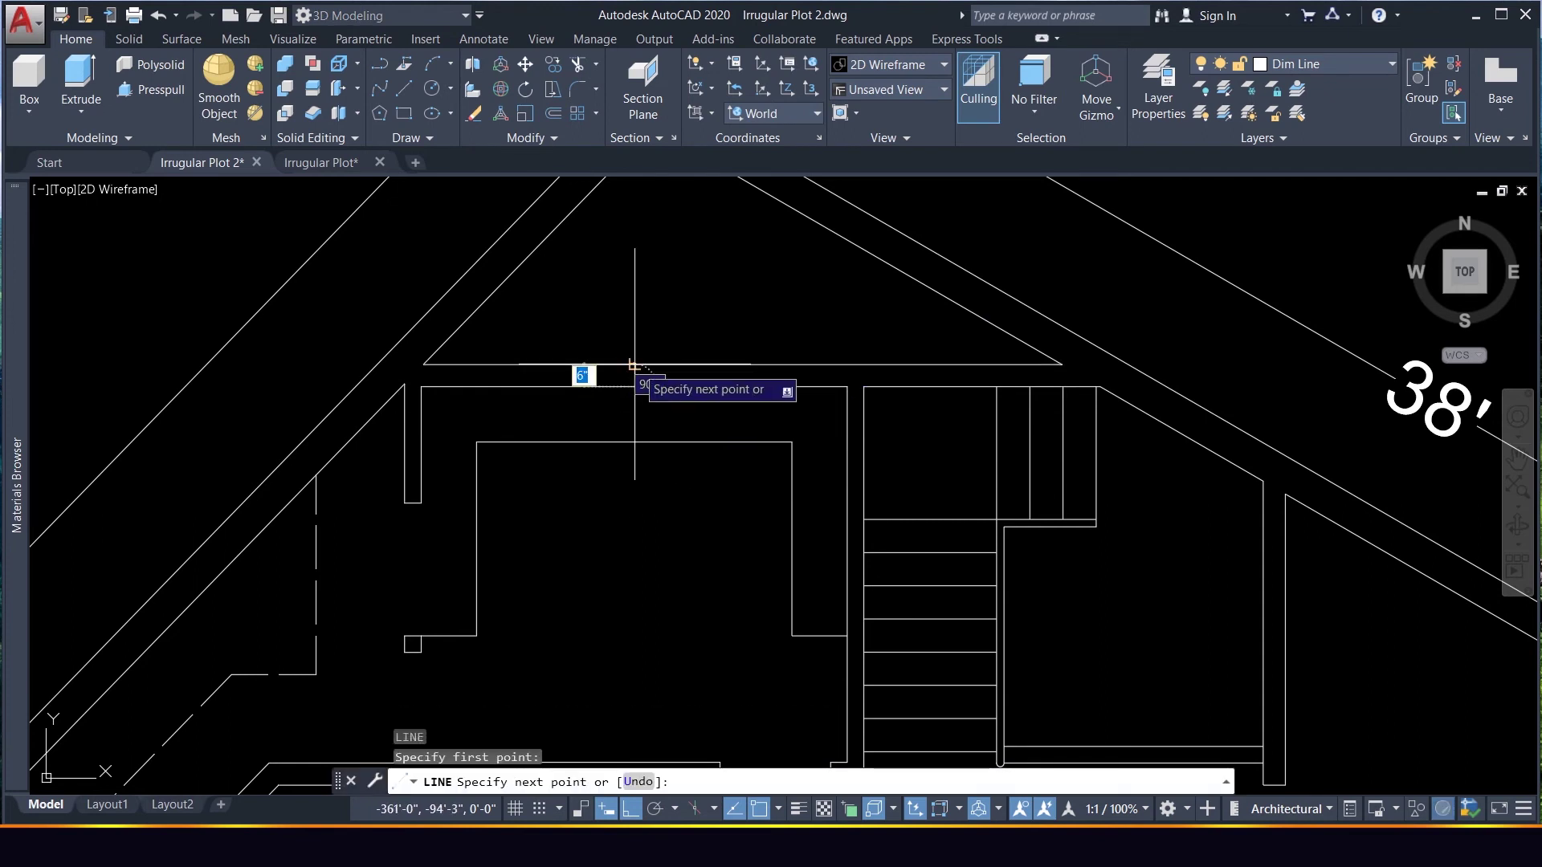
pyautogui.click(634, 387)
pyautogui.press('Return')
# Offset the midpoint line in the counter room's north wall 6" to the east and 6" to the west
pyautogui.click(620, 349)
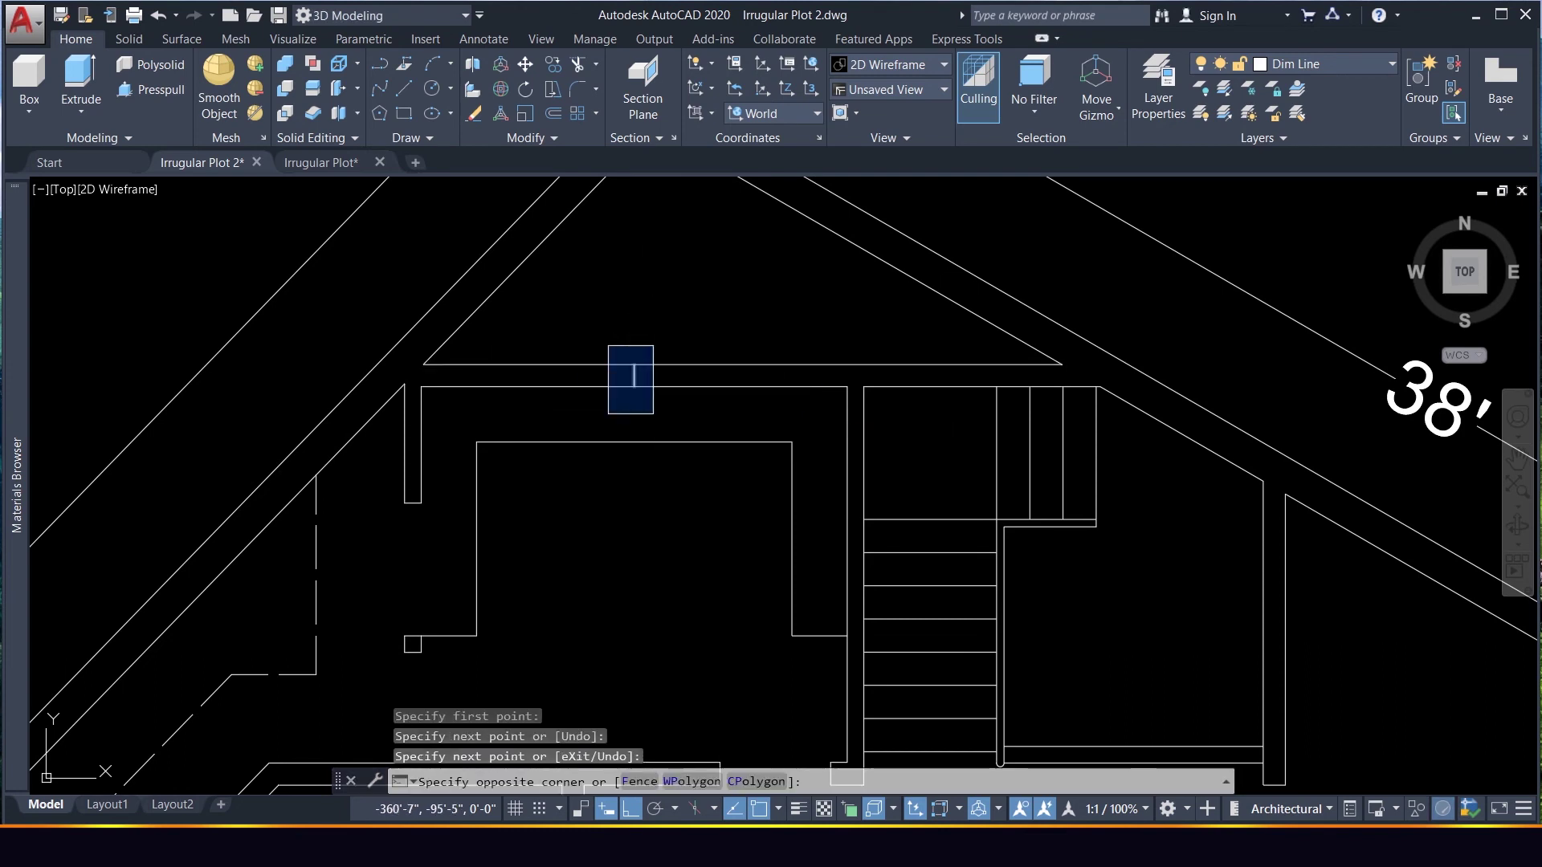
pyautogui.click(643, 397)
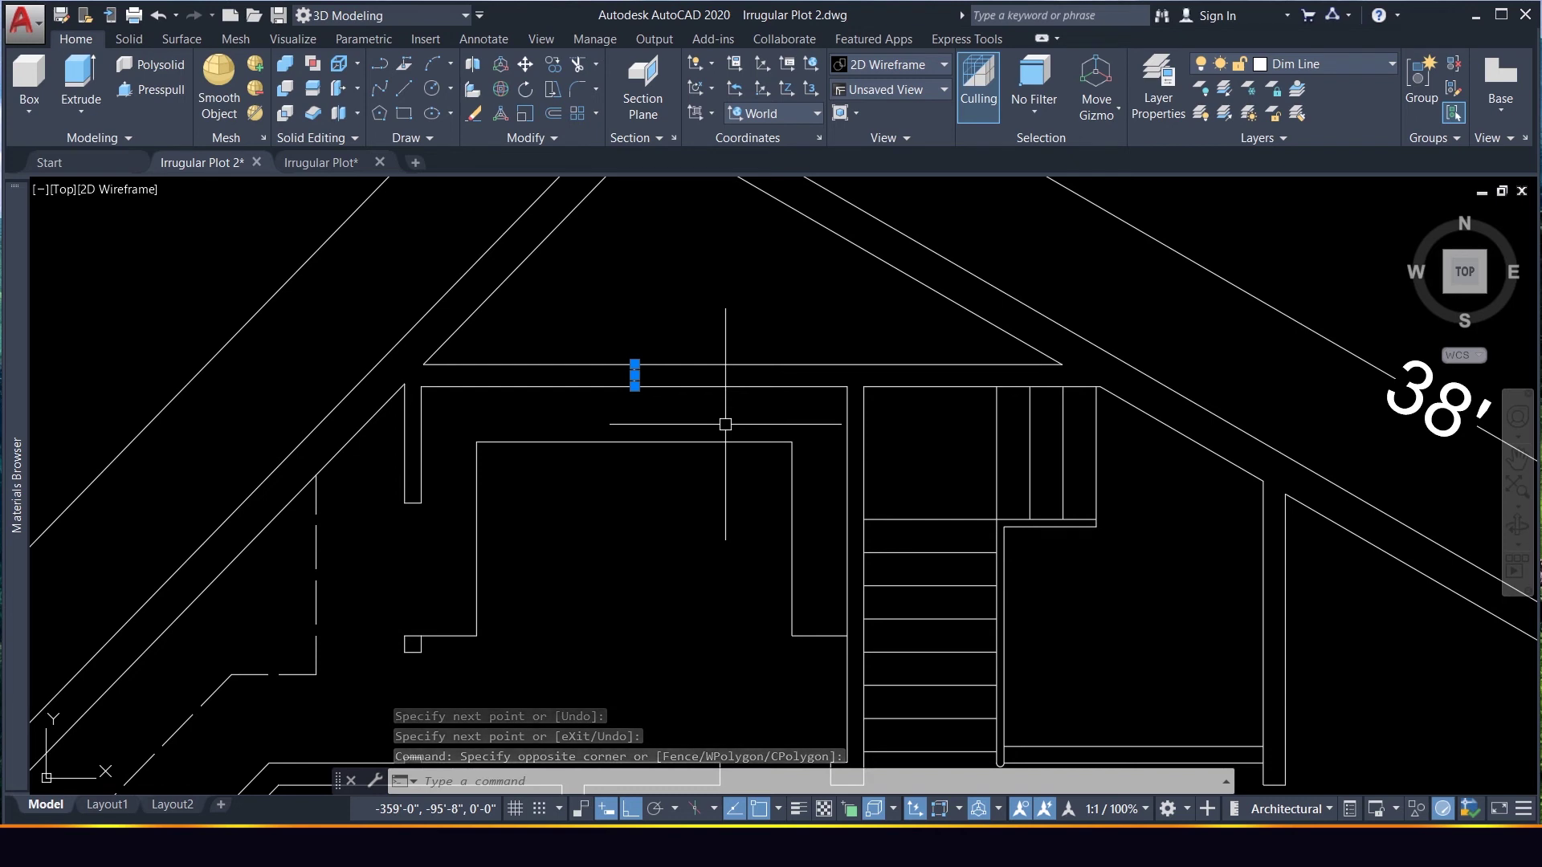
pyautogui.write('o')
pyautogui.press('Return')
pyautogui.press('Return')
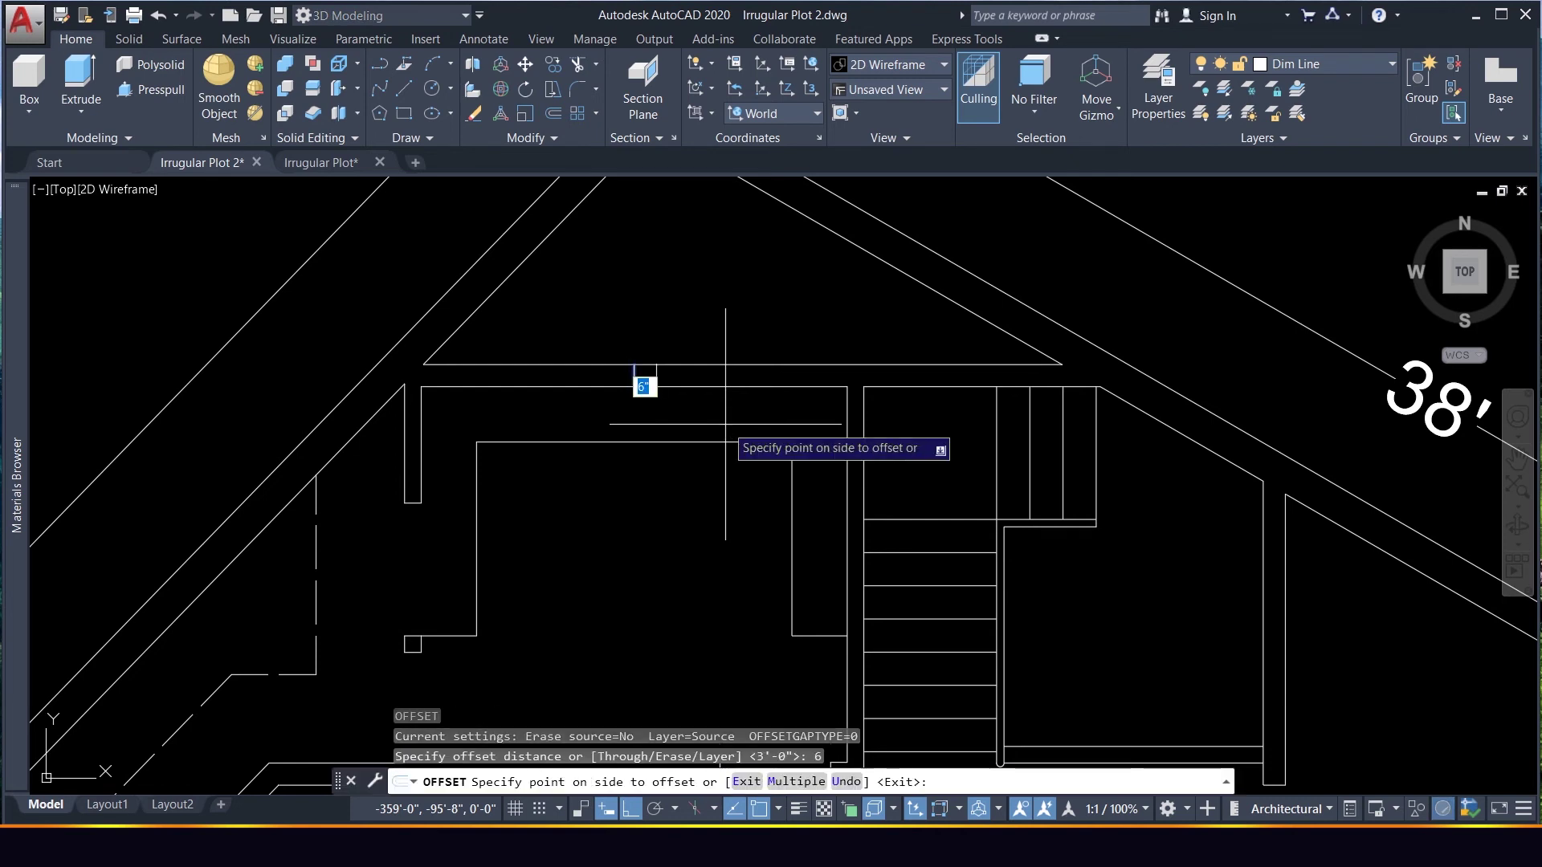
pyautogui.click(640, 389)
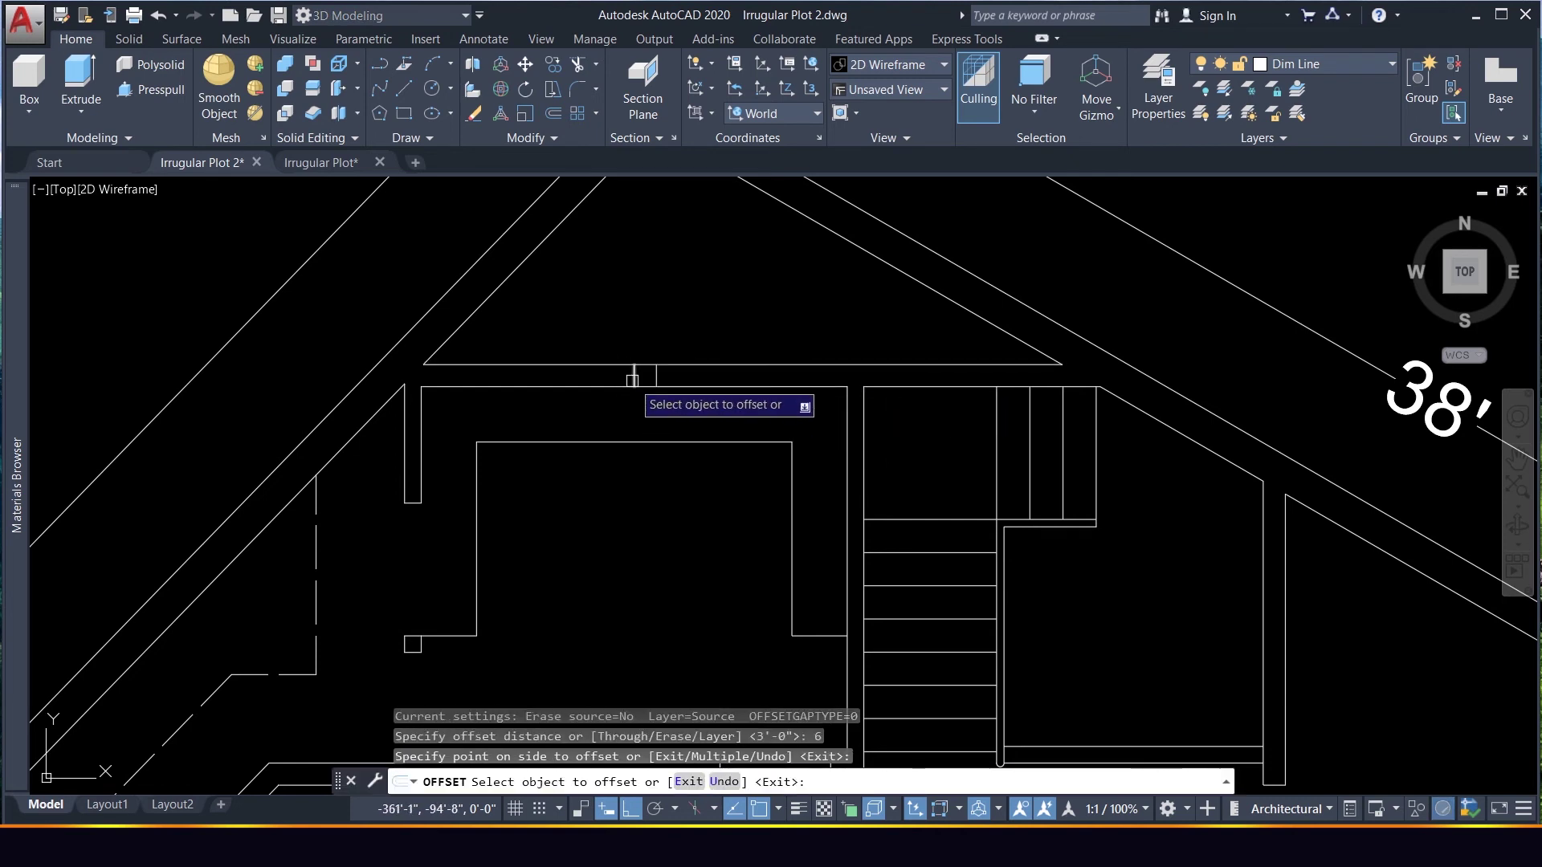
pyautogui.click(634, 375)
pyautogui.click(622, 397)
pyautogui.press('Escape')
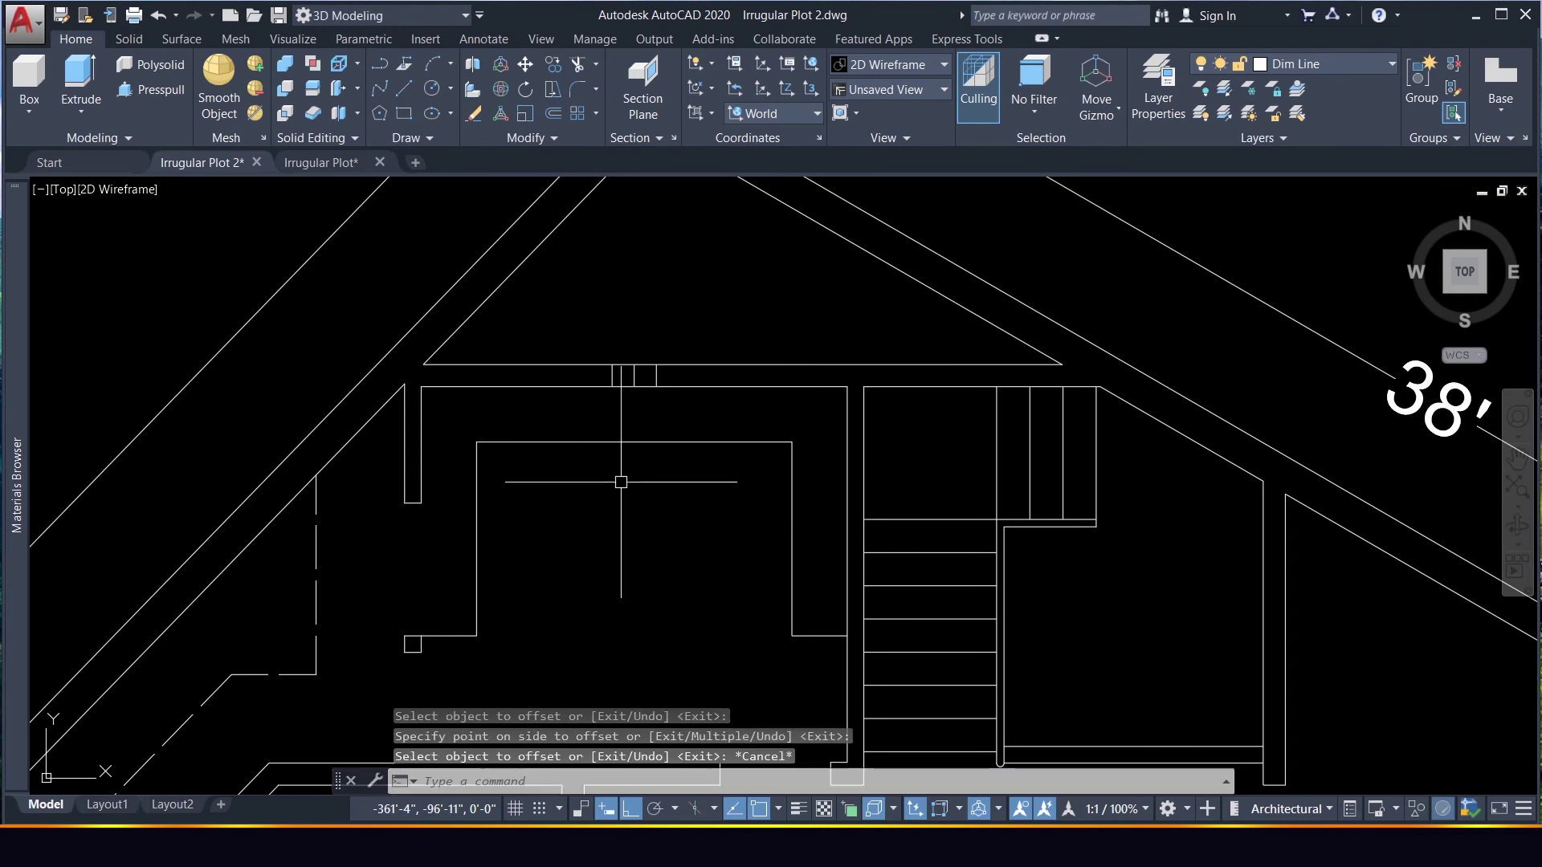
# Trim the counter room's north wall lines between the two offset jambs and delete the leftover centre line
pyautogui.write('te cor')
pyautogui.press('Return')
pyautogui.click(644, 415)
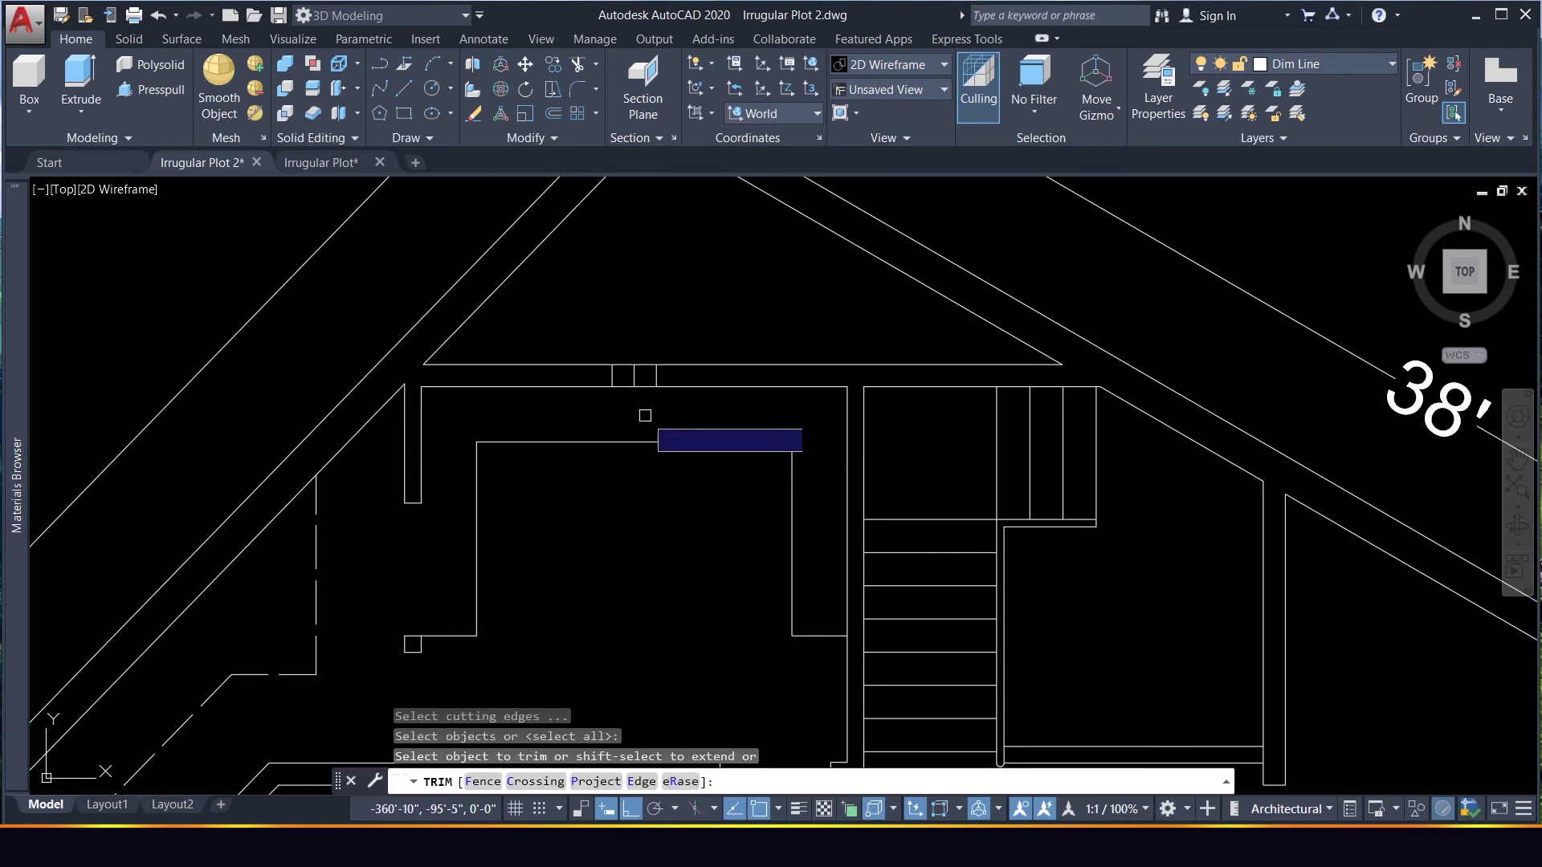
pyautogui.click(628, 348)
pyautogui.scroll(-2, 709, 322)
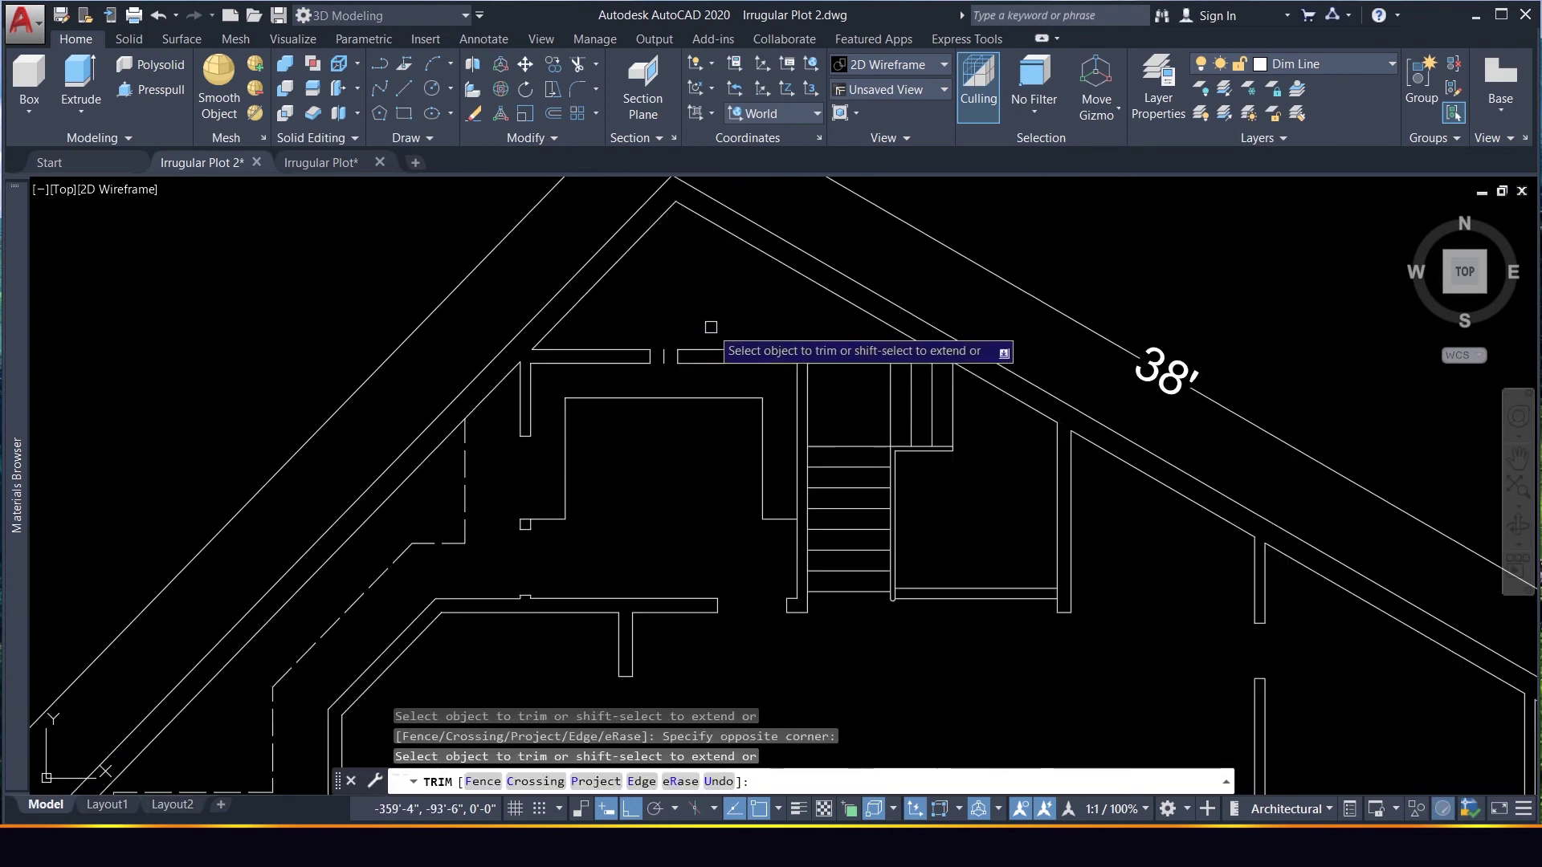
pyautogui.press('Escape')
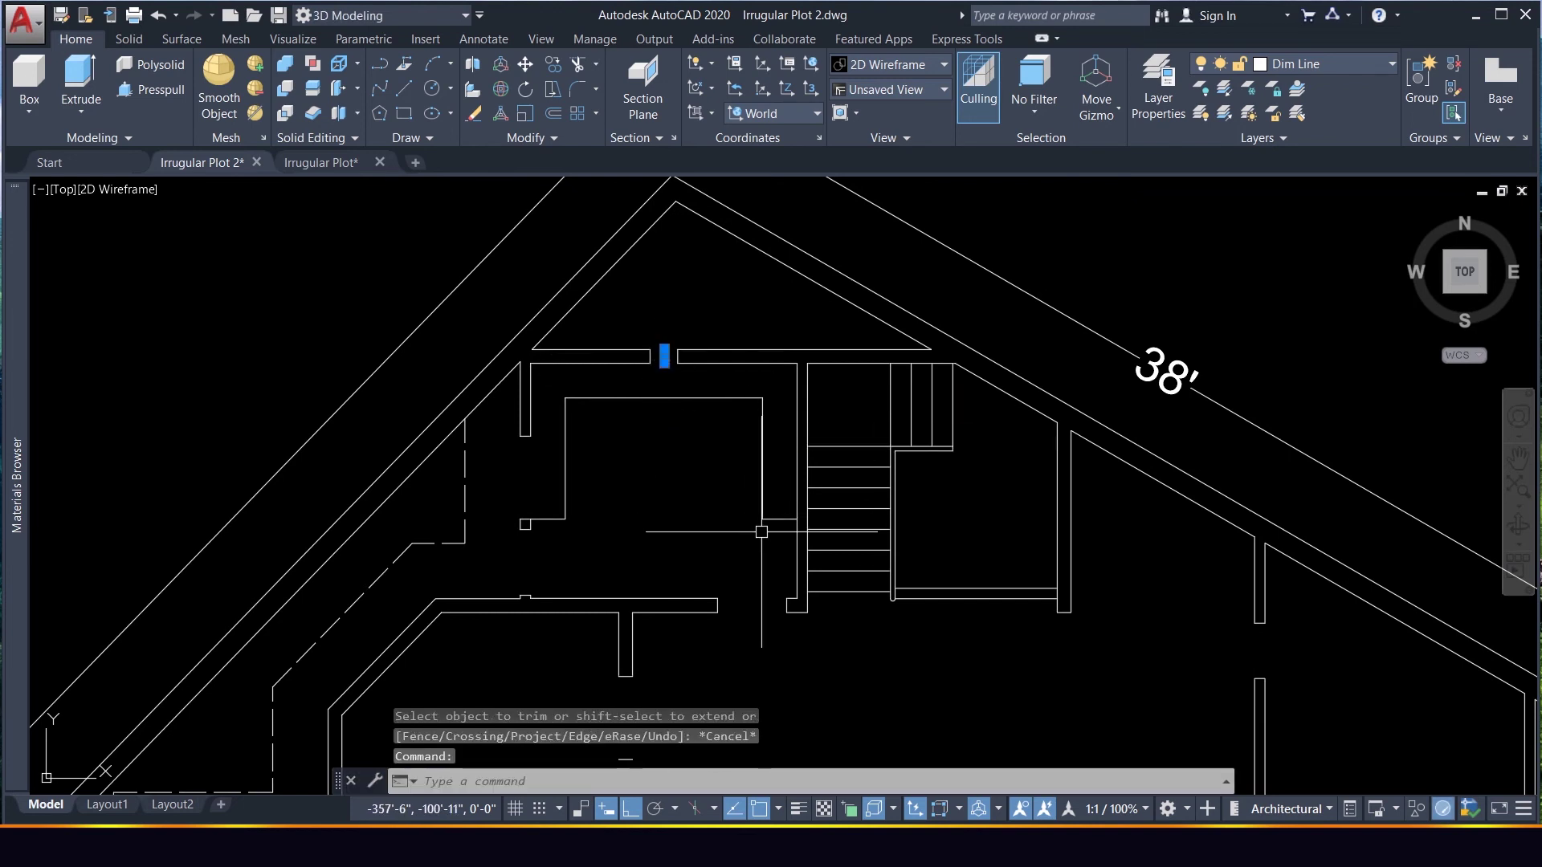
pyautogui.press('Delete')
pyautogui.scroll(-2, 827, 373)
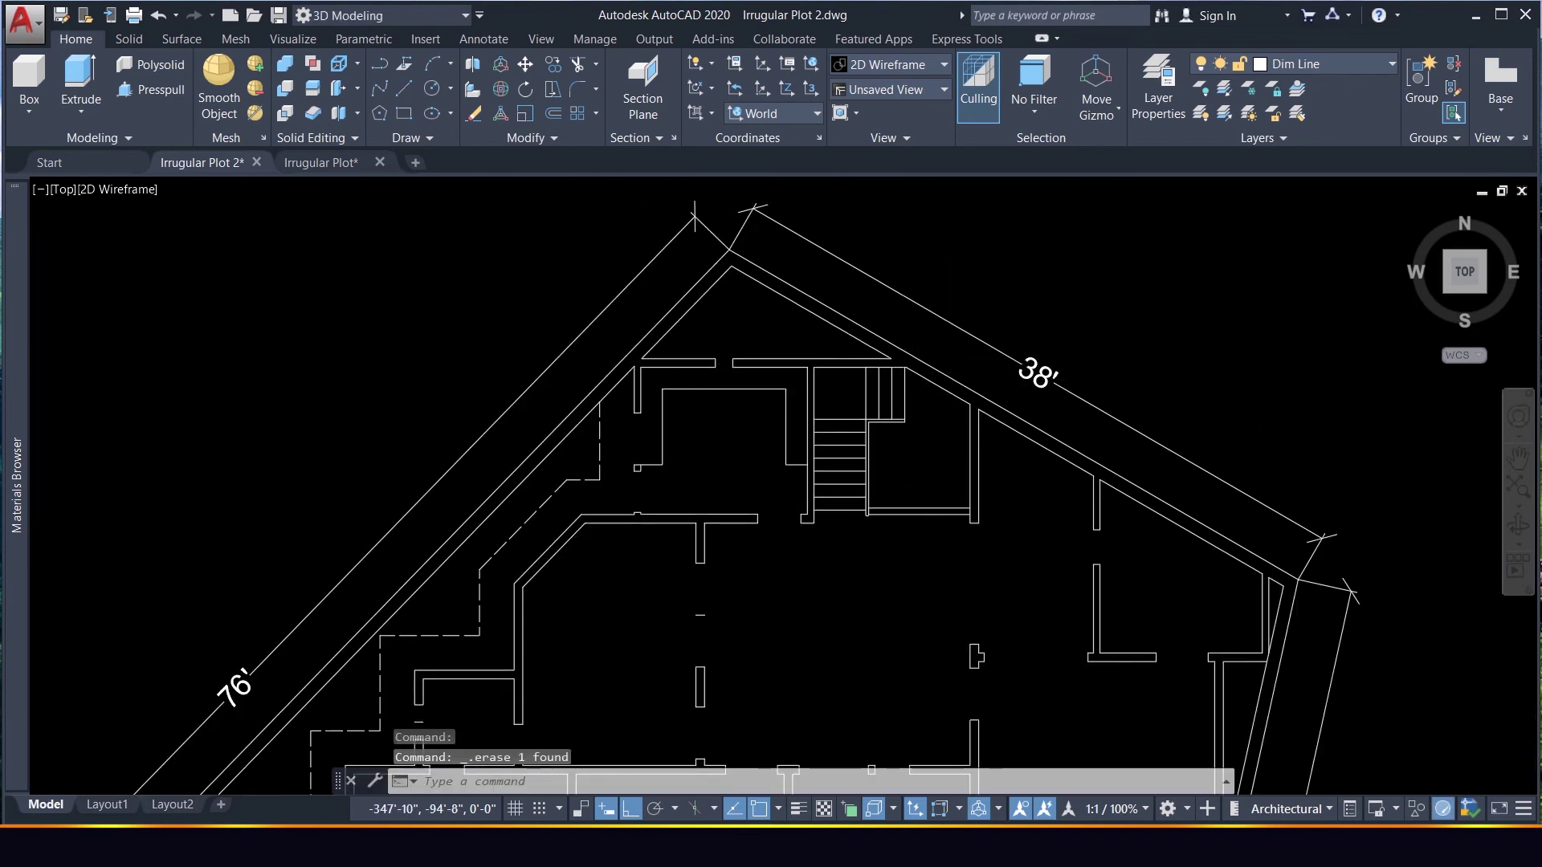
# Draw a vertical line from the midpoint of the second stair tread line north through the stairwell's north wall
pyautogui.scroll(4, 909, 398)
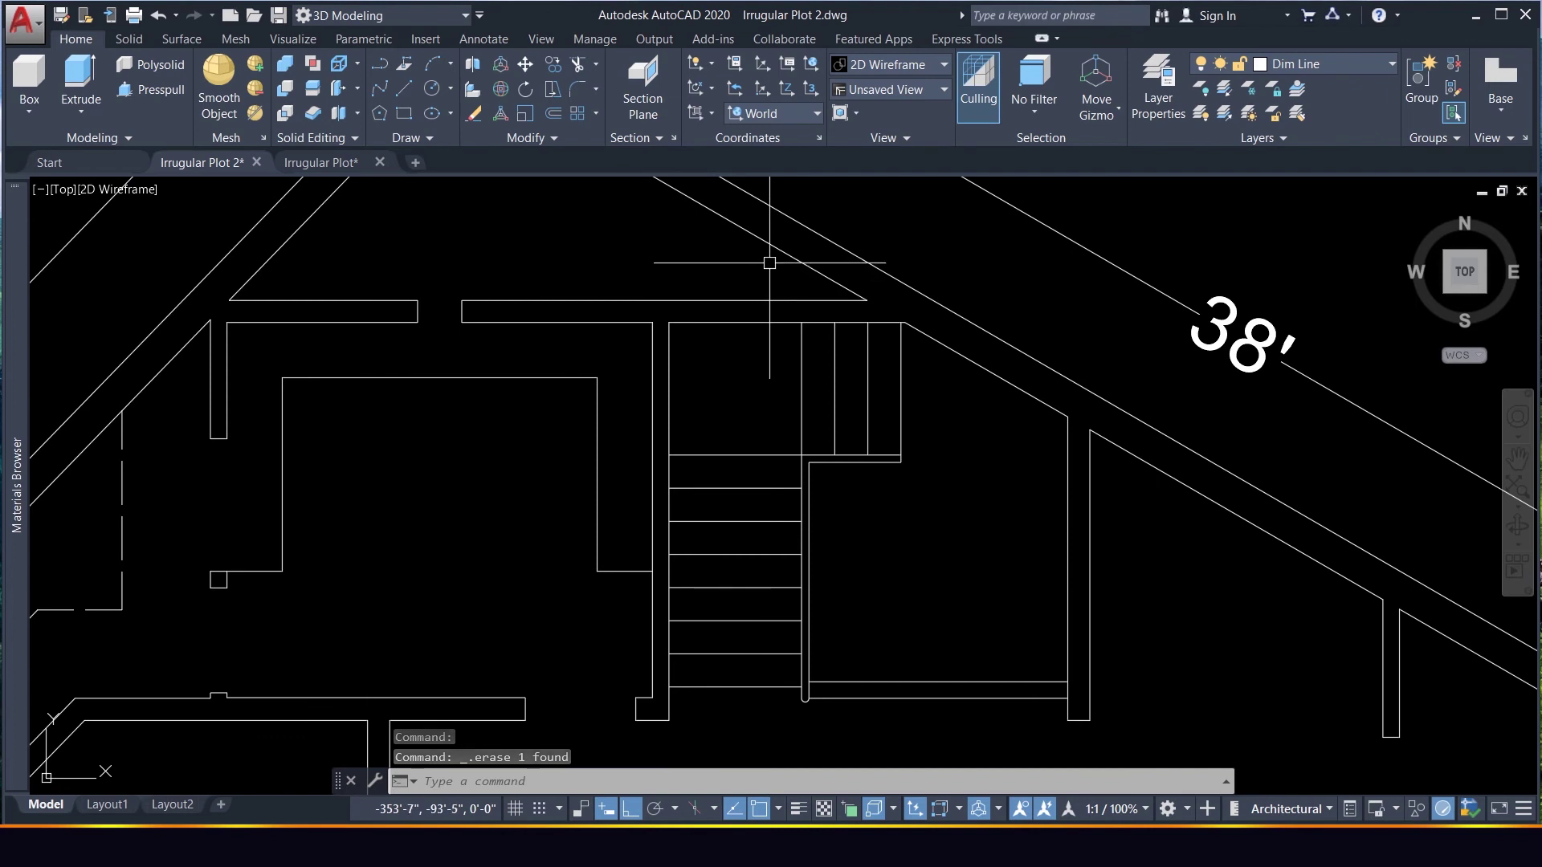
pyautogui.scroll(-2, 769, 263)
pyautogui.scroll(2, 755, 313)
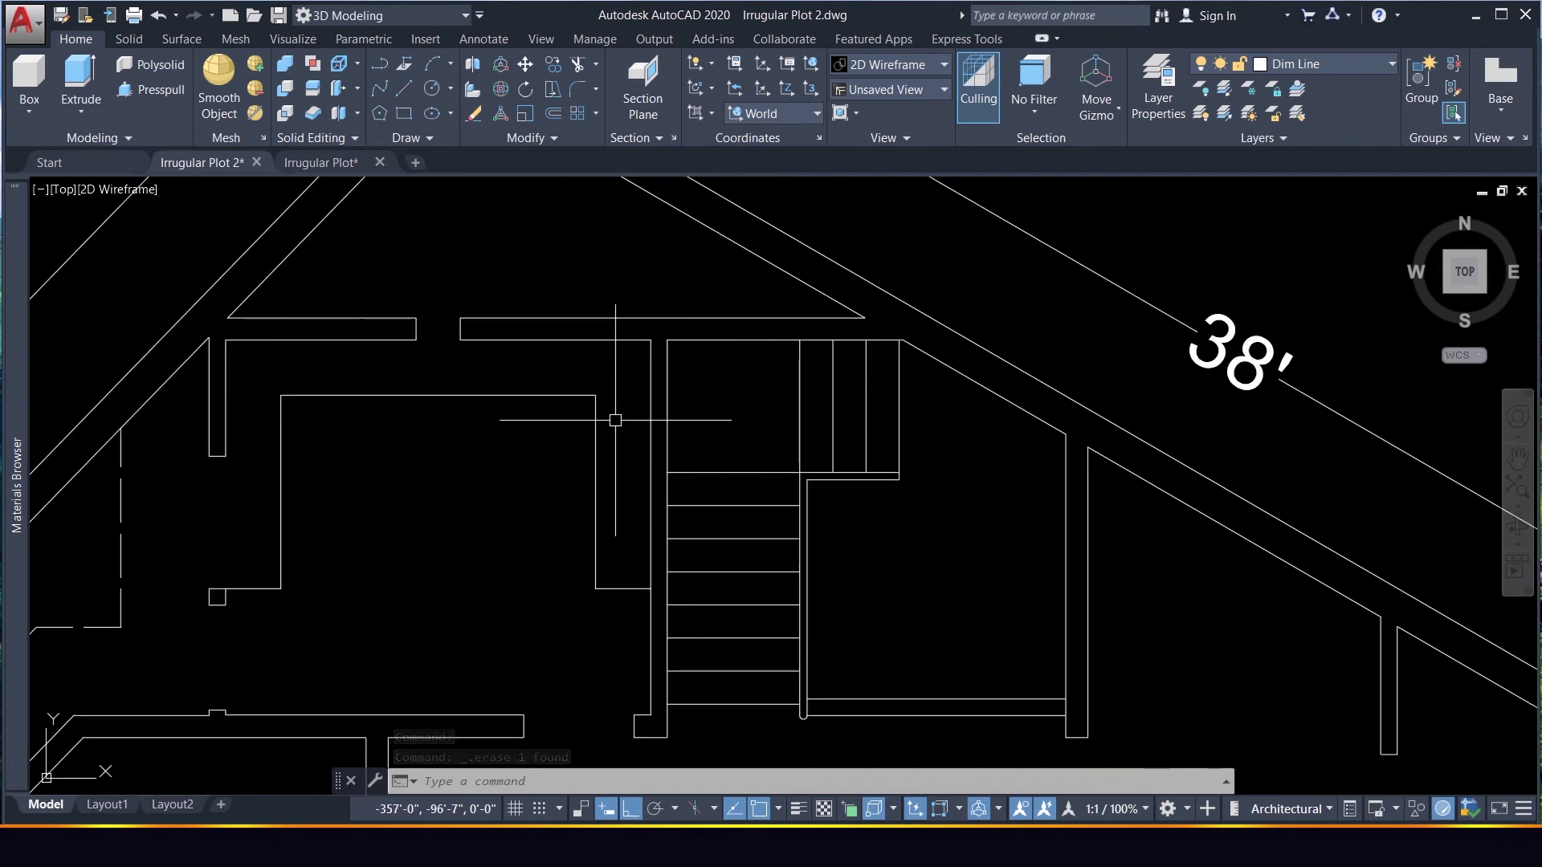
pyautogui.write('l')
pyautogui.press('Return')
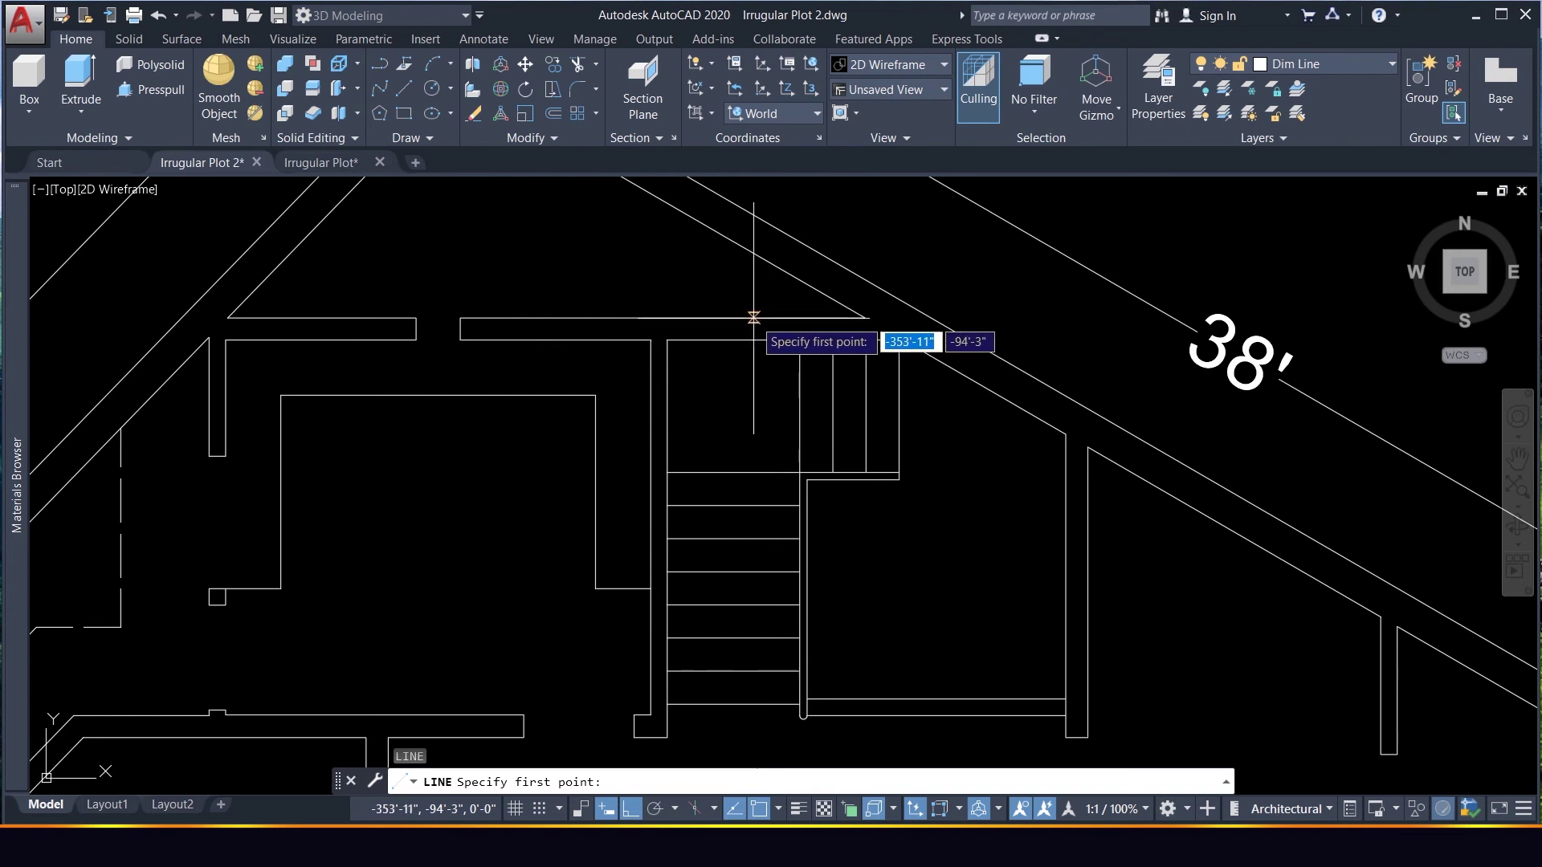
pyautogui.click(733, 506)
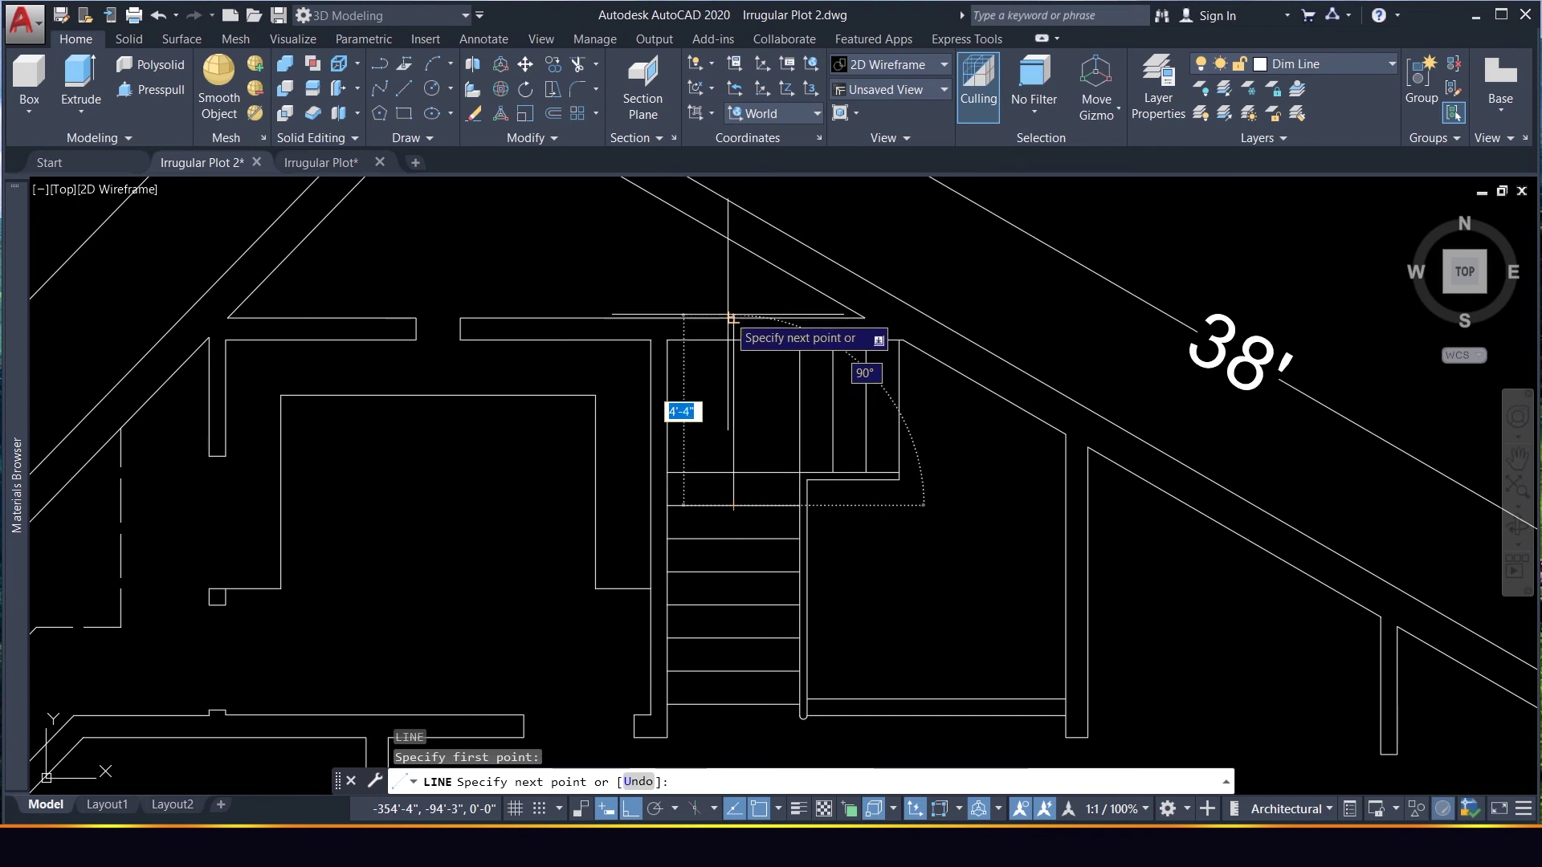
pyautogui.click(733, 298)
pyautogui.press('Escape')
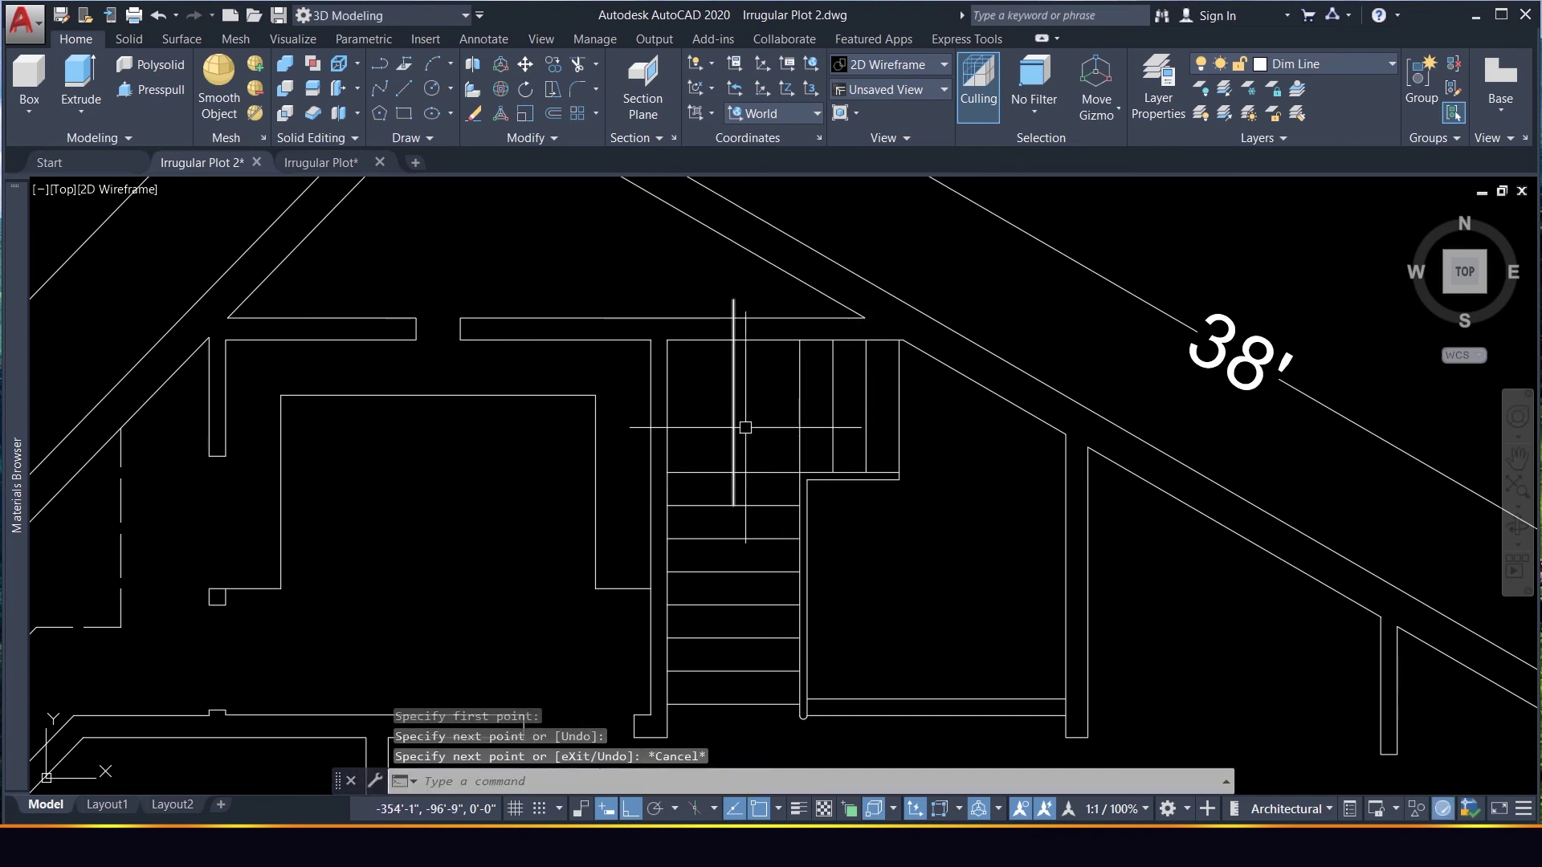
# Trim the vertical line's part inside the stairwell so that only the piece across the north wall remains
pyautogui.write('tr')
pyautogui.press('Return')
pyautogui.press('Return')
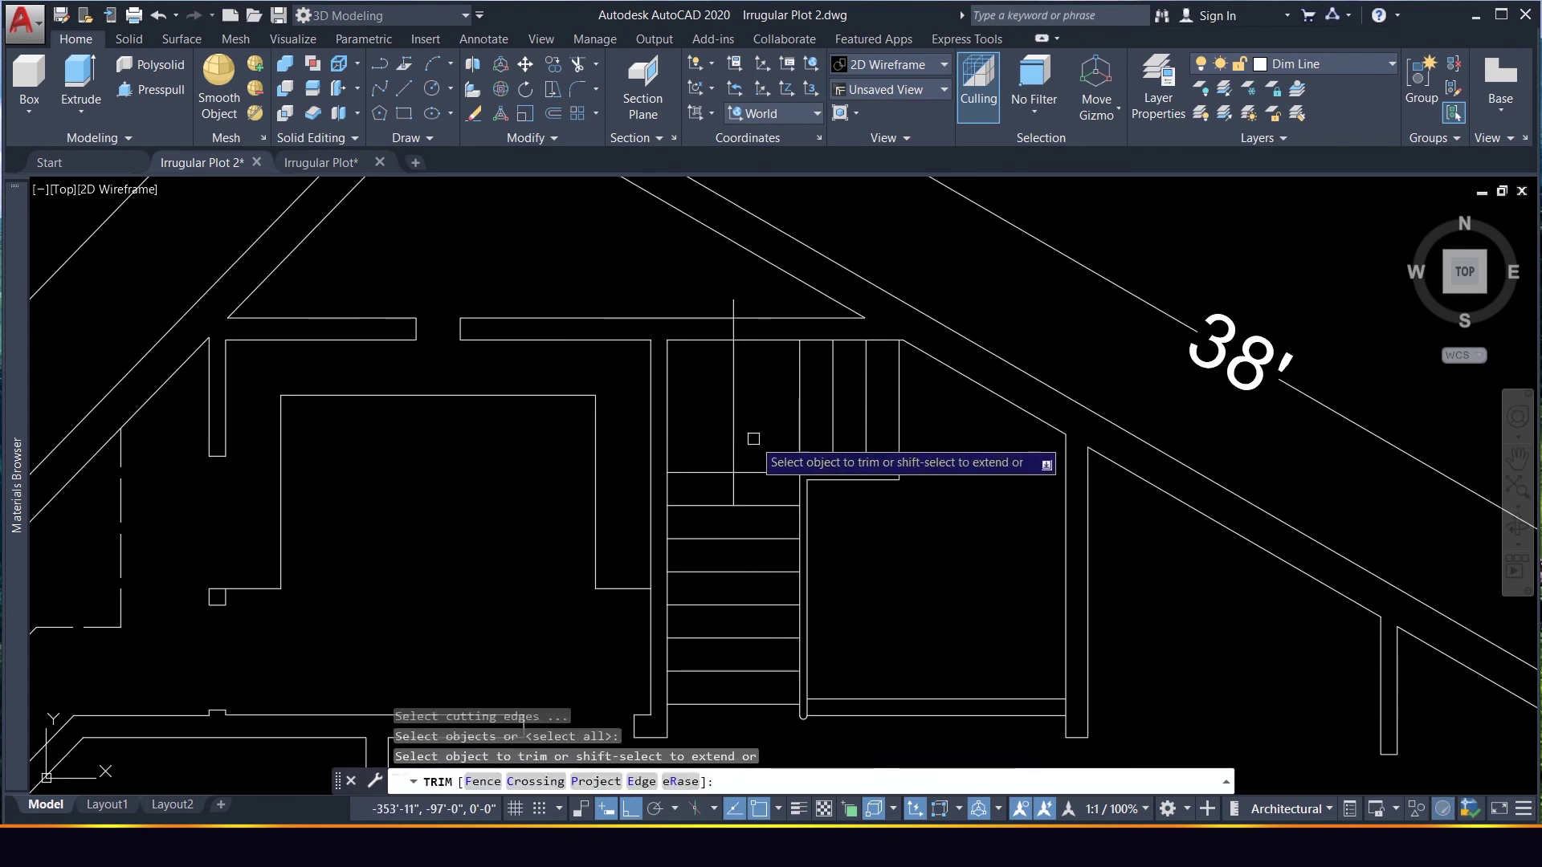
pyautogui.click(737, 490)
pyautogui.click(737, 418)
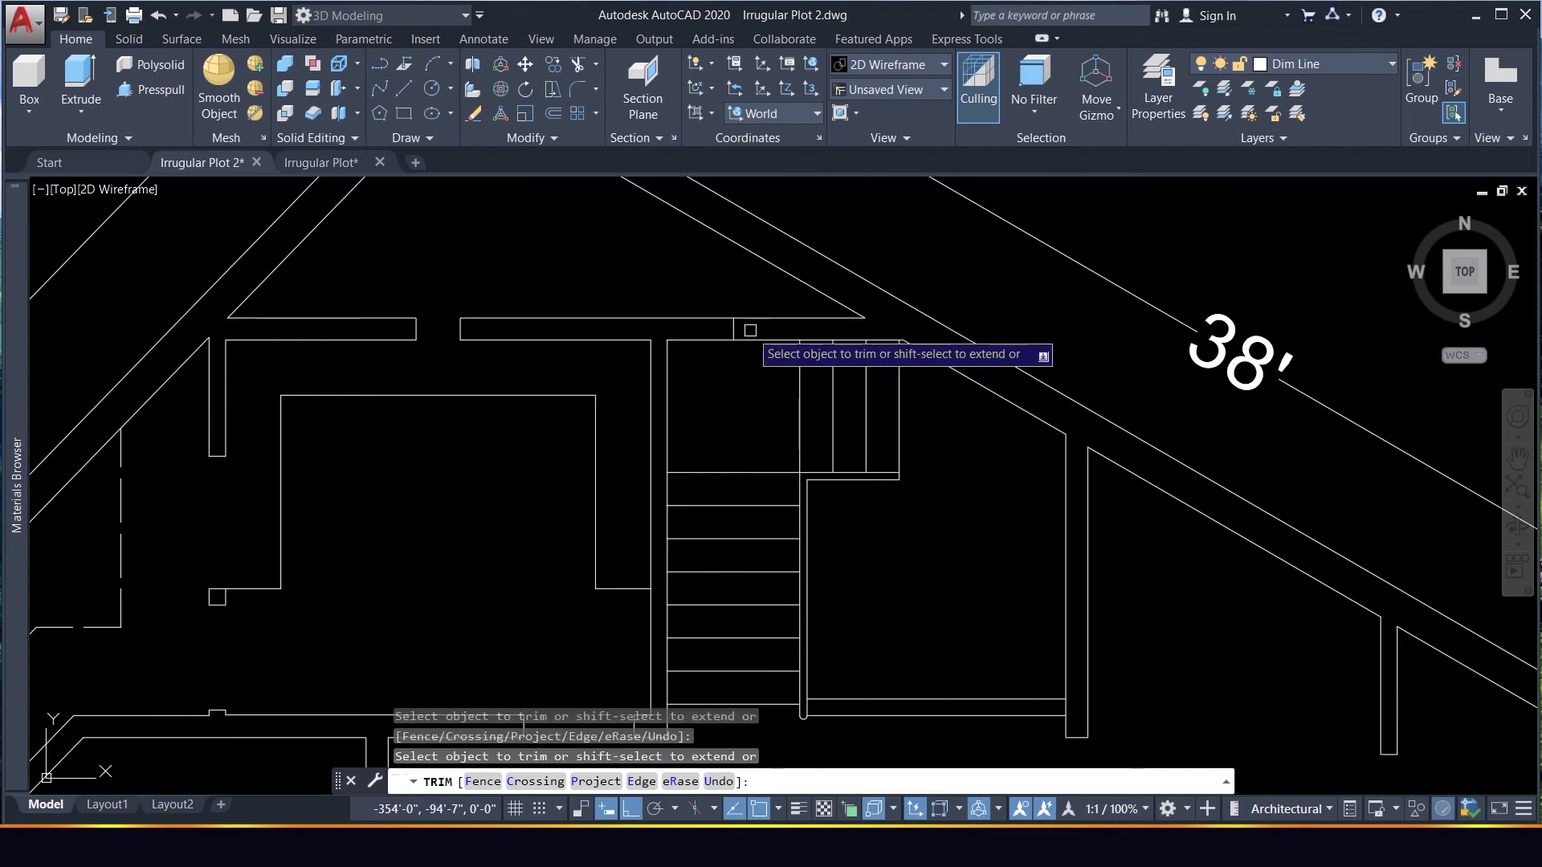
pyautogui.press('Escape')
# Move the jamb line east along the stairwell's north wall, in line with the east edge of the lower flight
pyautogui.click(717, 290)
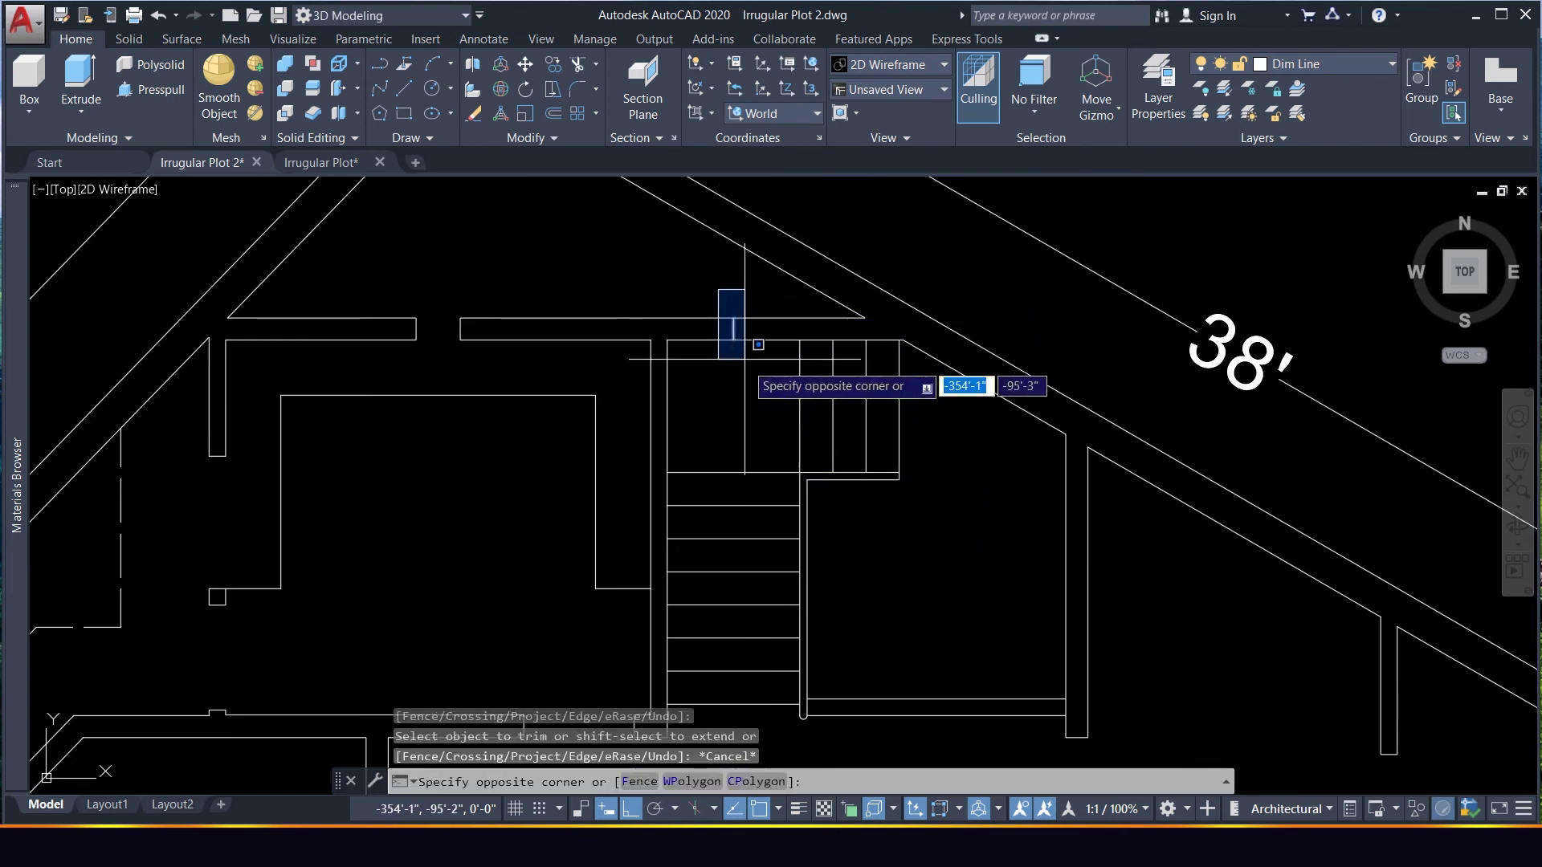
pyautogui.click(765, 401)
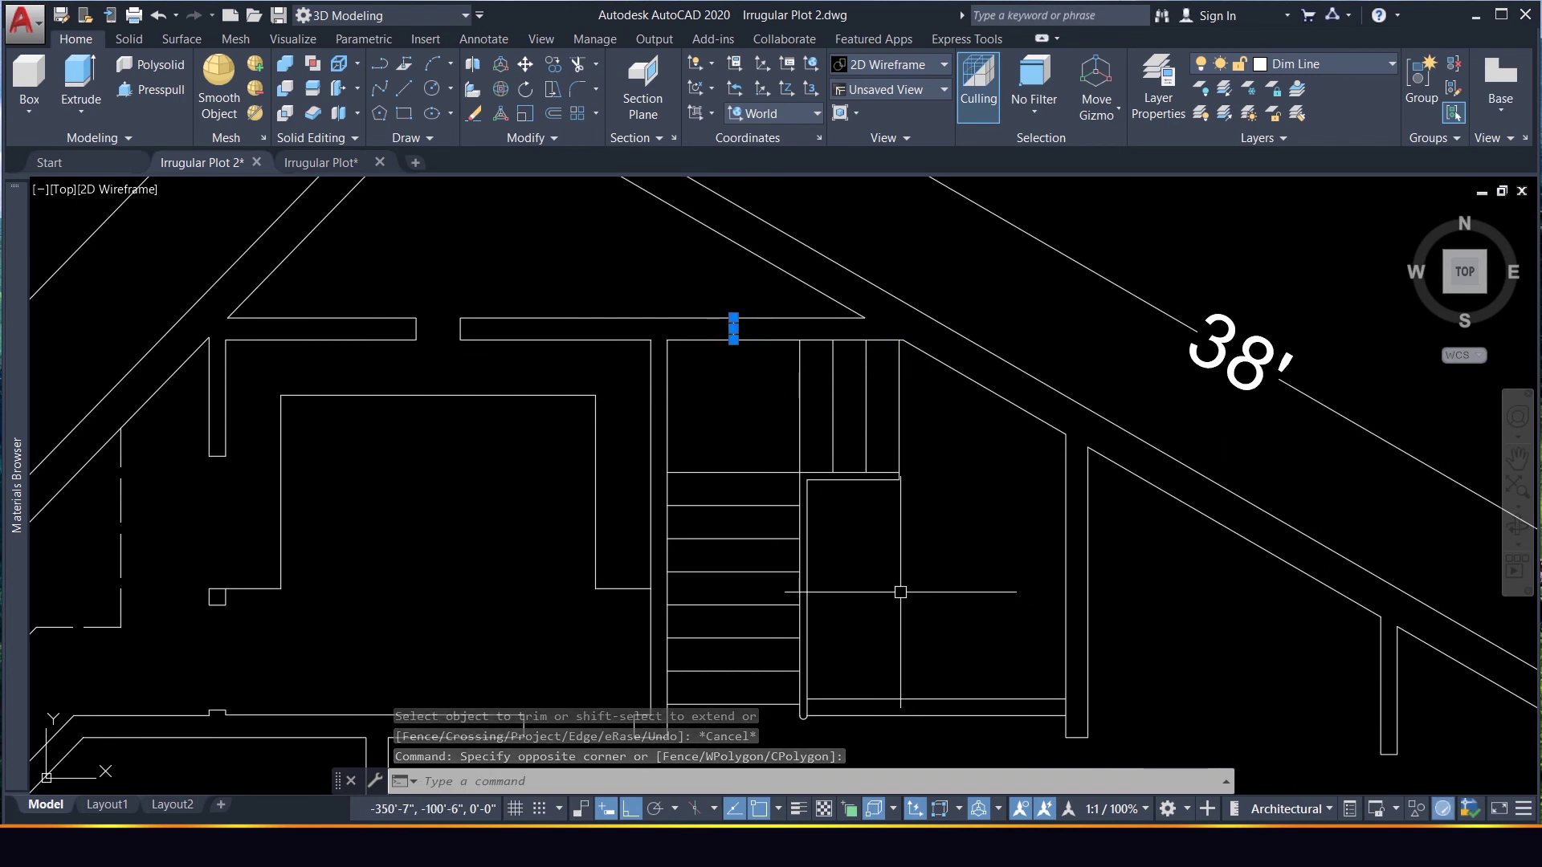
pyautogui.press('Escape')
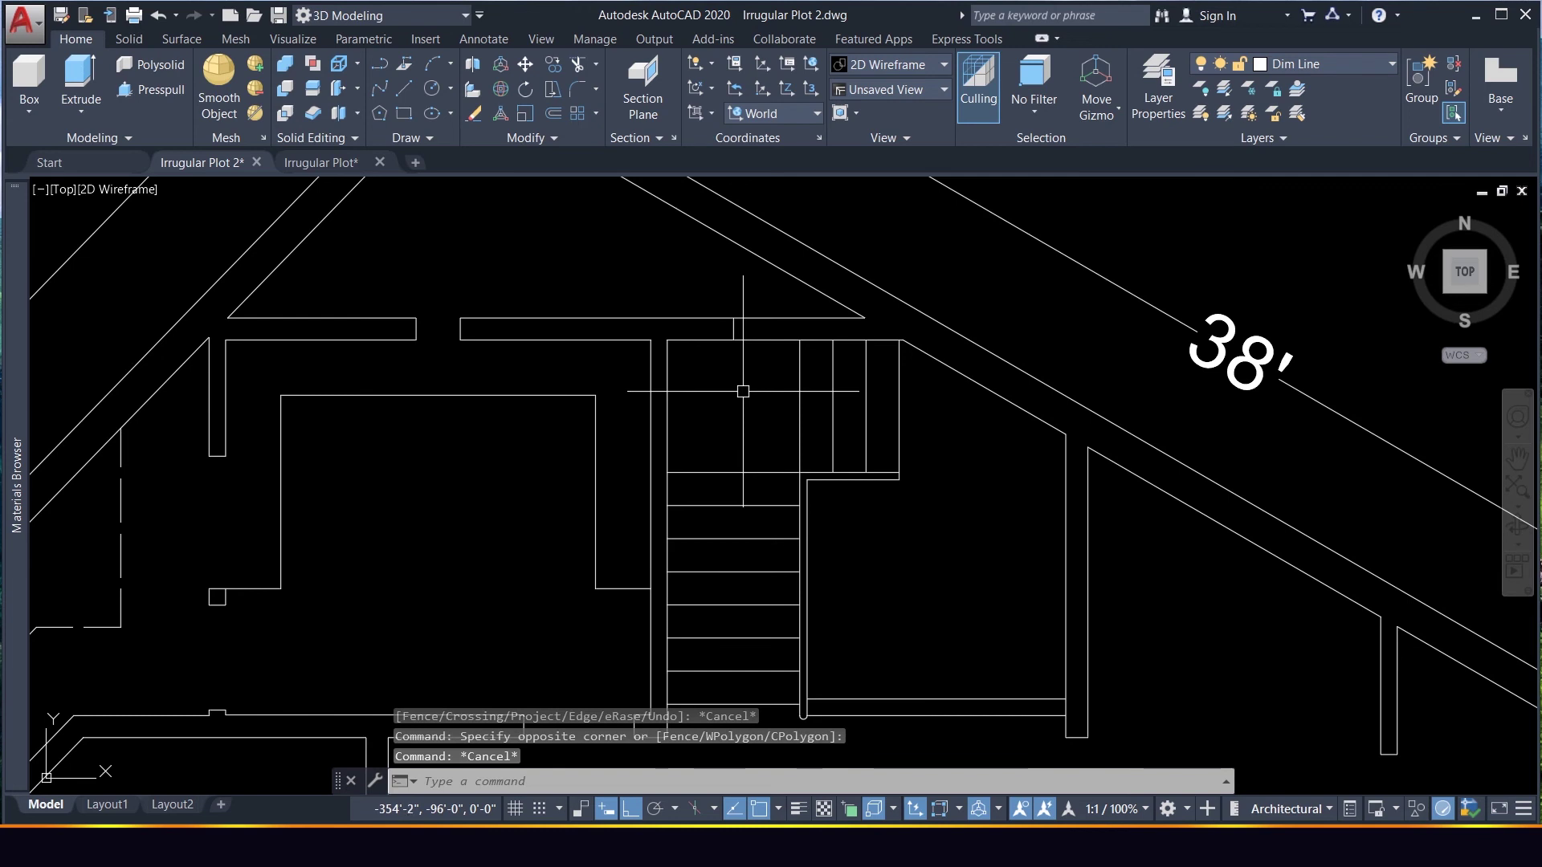
pyautogui.click(733, 328)
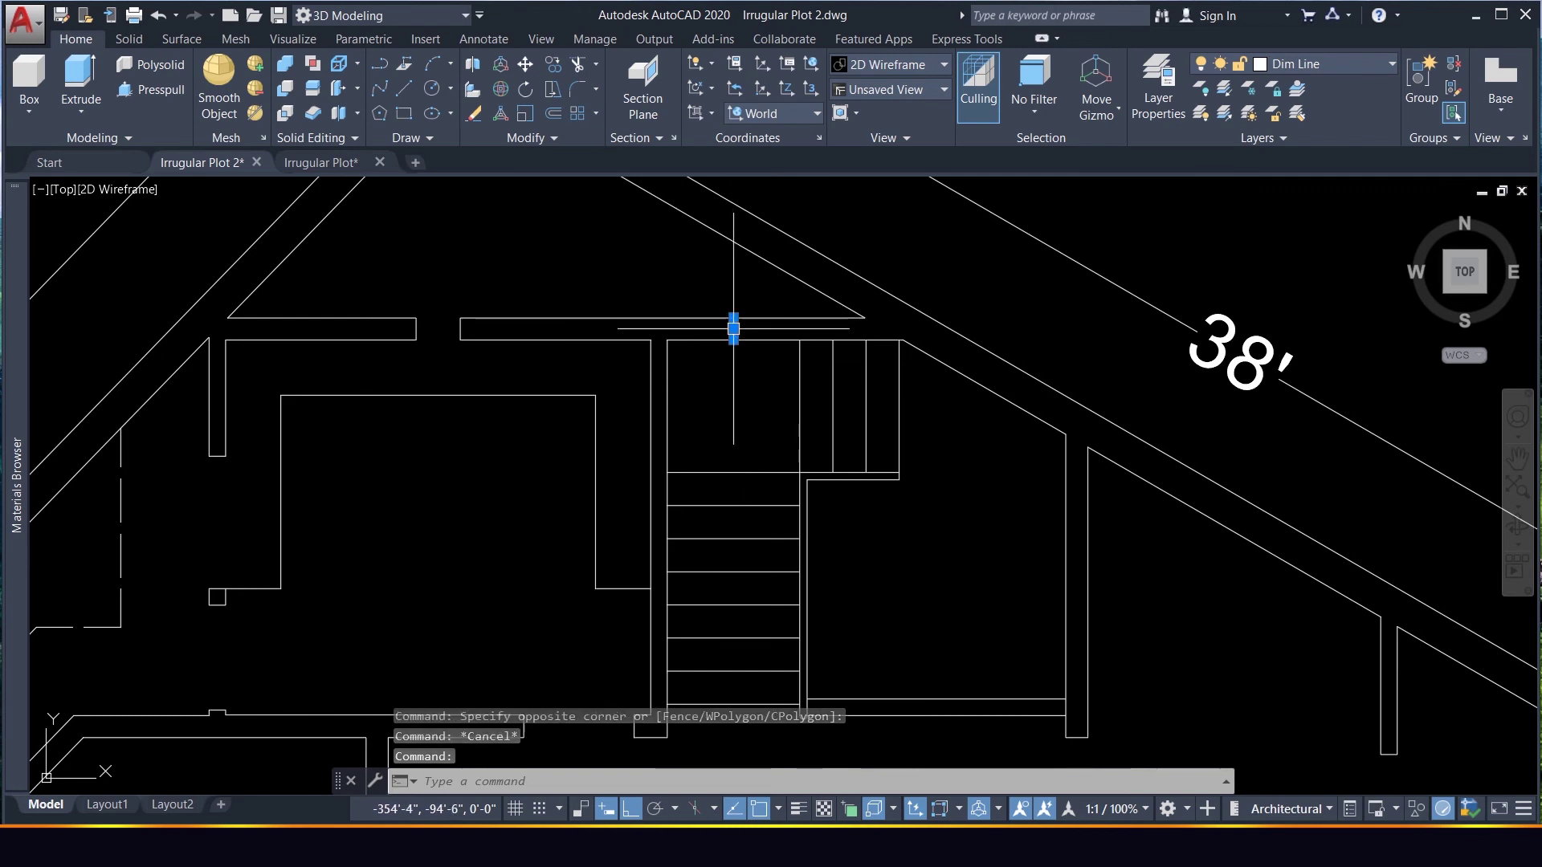
pyautogui.press('Return')
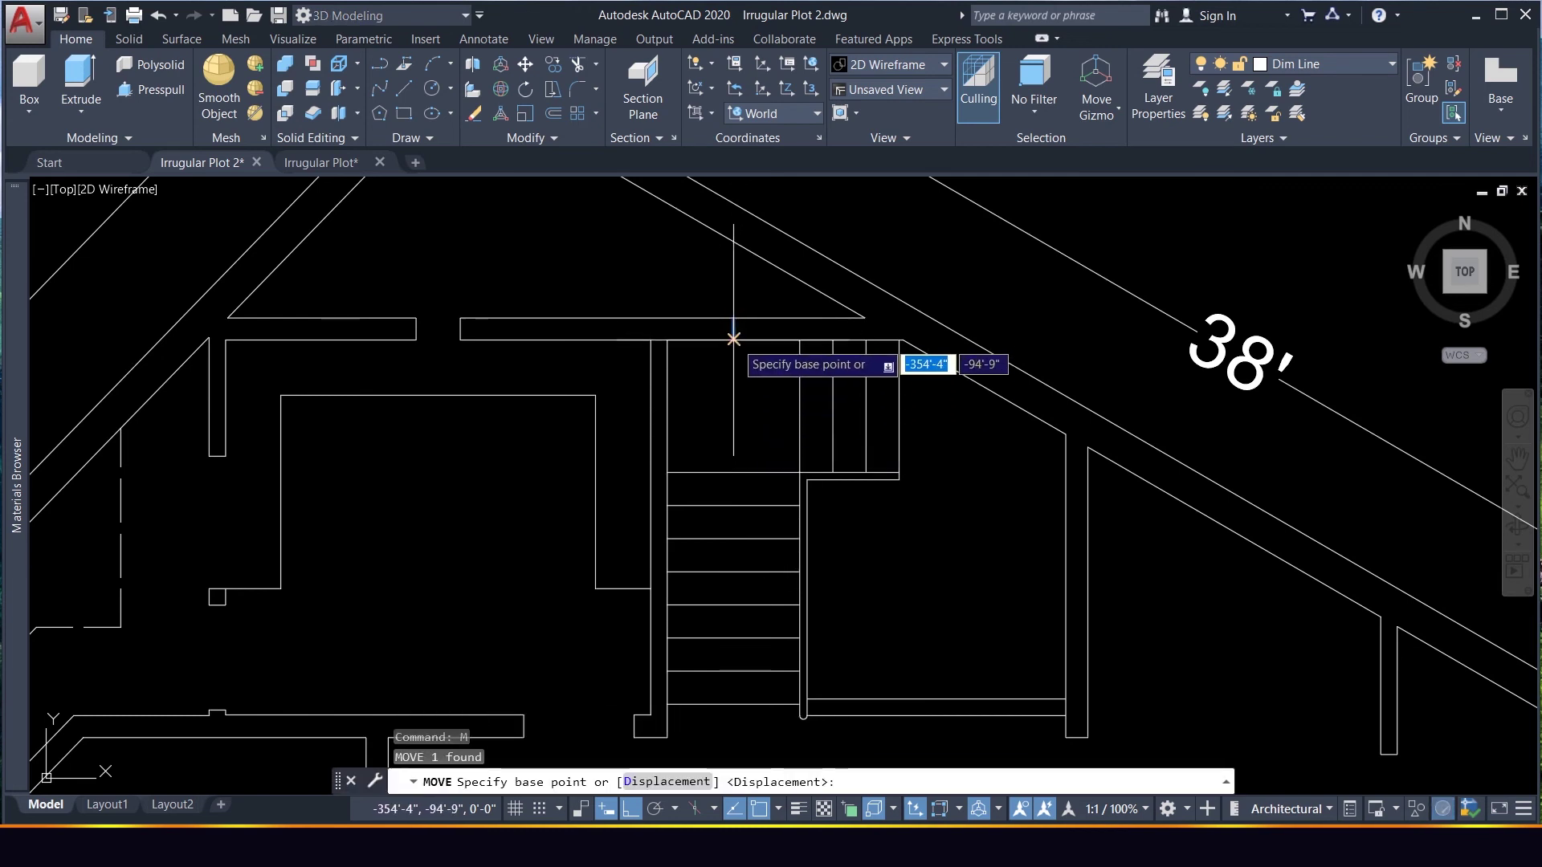
pyautogui.click(733, 337)
pyautogui.click(806, 311)
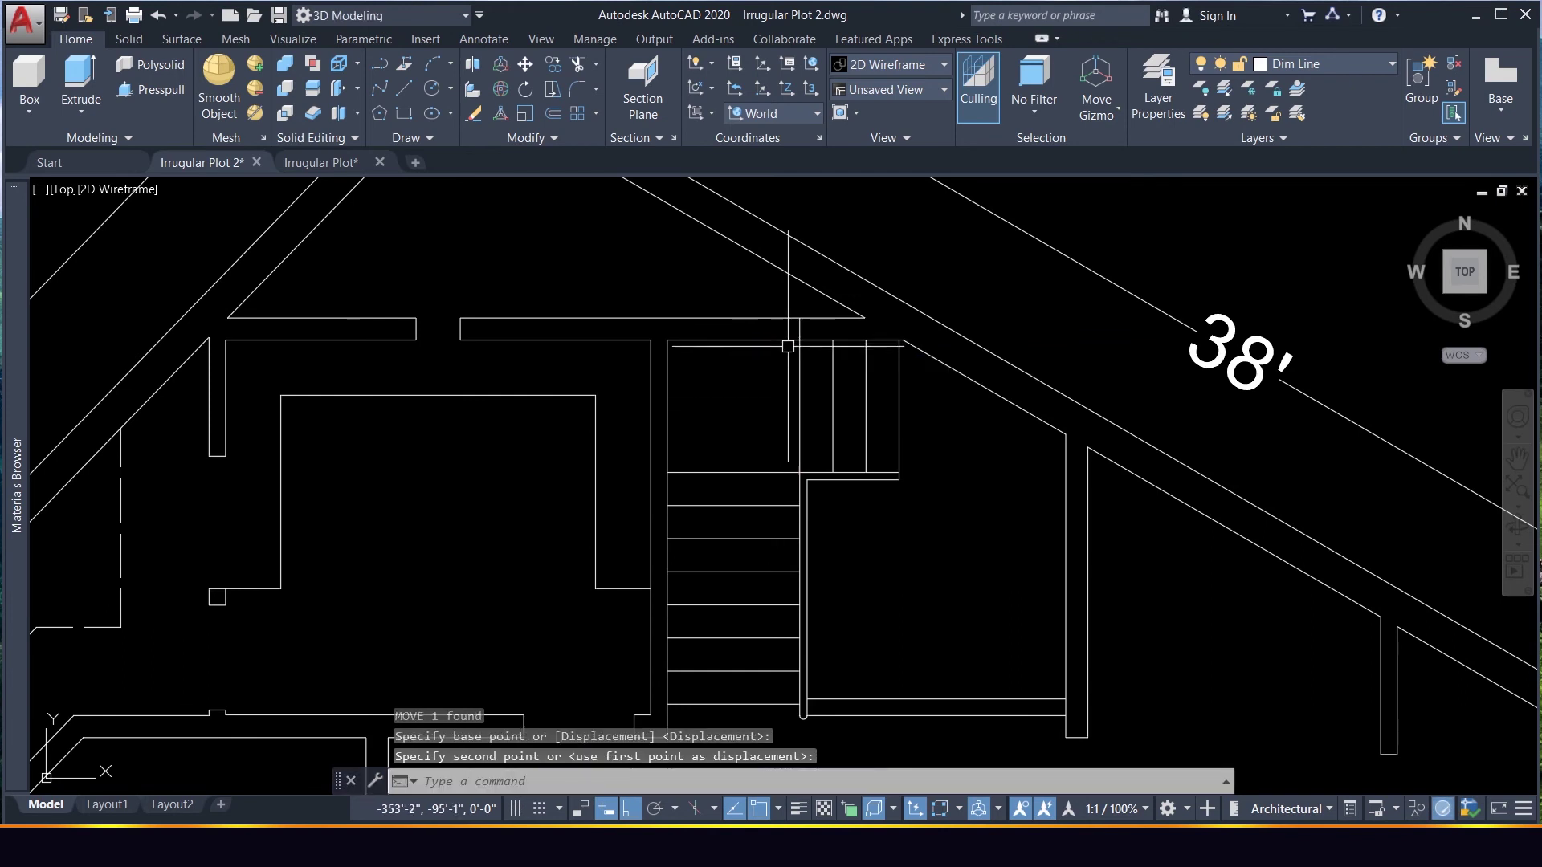
# Move the east jamb line in the stairwell's north wall 6" to the west
pyautogui.click(784, 299)
pyautogui.click(813, 366)
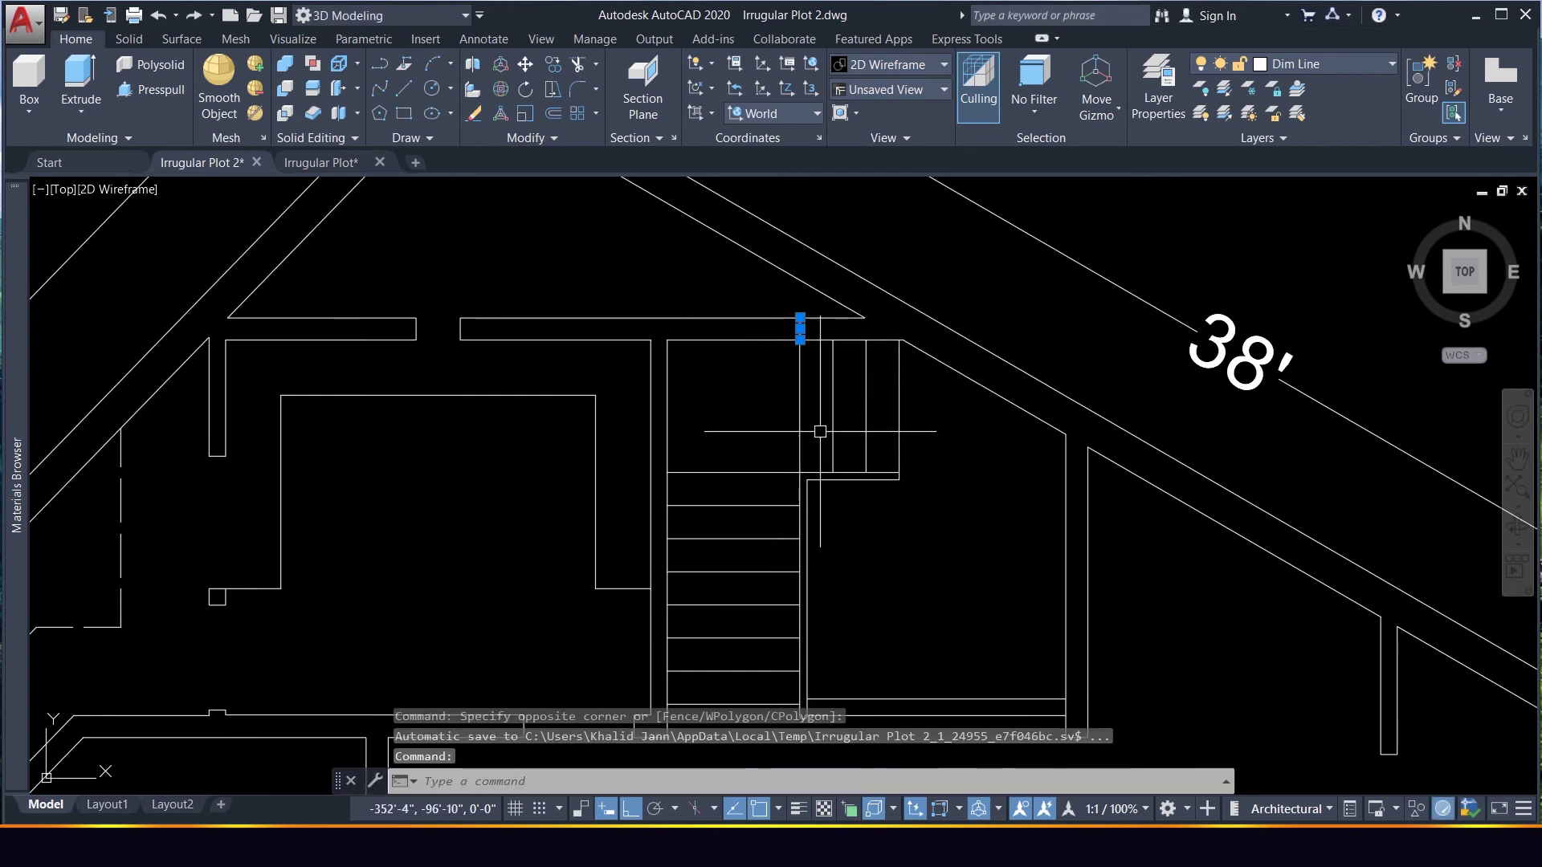
pyautogui.press('Return')
pyautogui.click(763, 402)
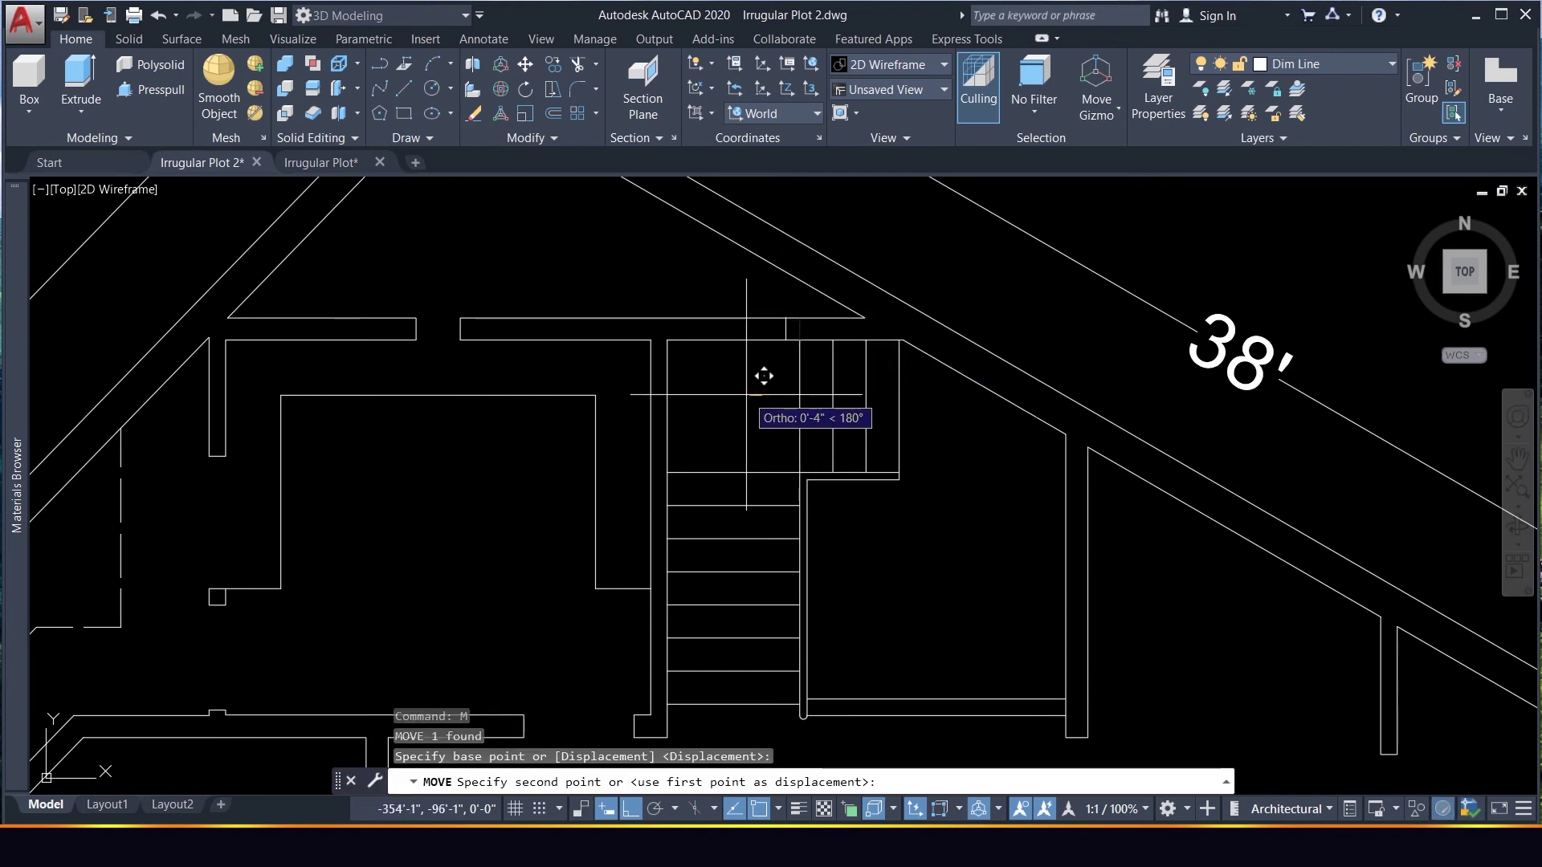
pyautogui.write('6')
pyautogui.press('Return')
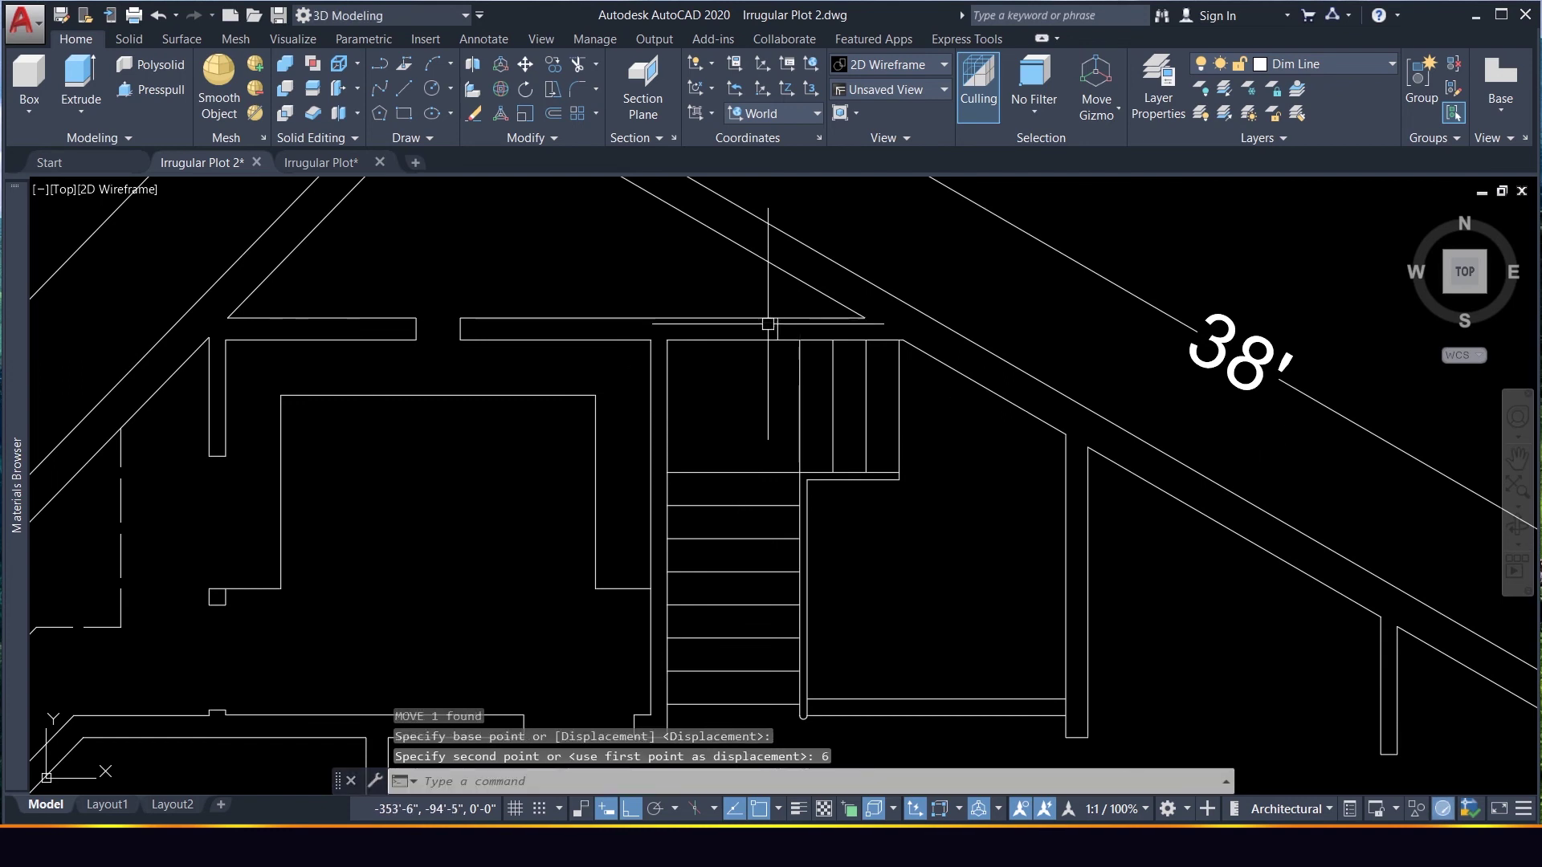
# Draw a line across the stairwell's north wall from the stairwell's inner northwest corner
pyautogui.write('l')
pyautogui.press('Return')
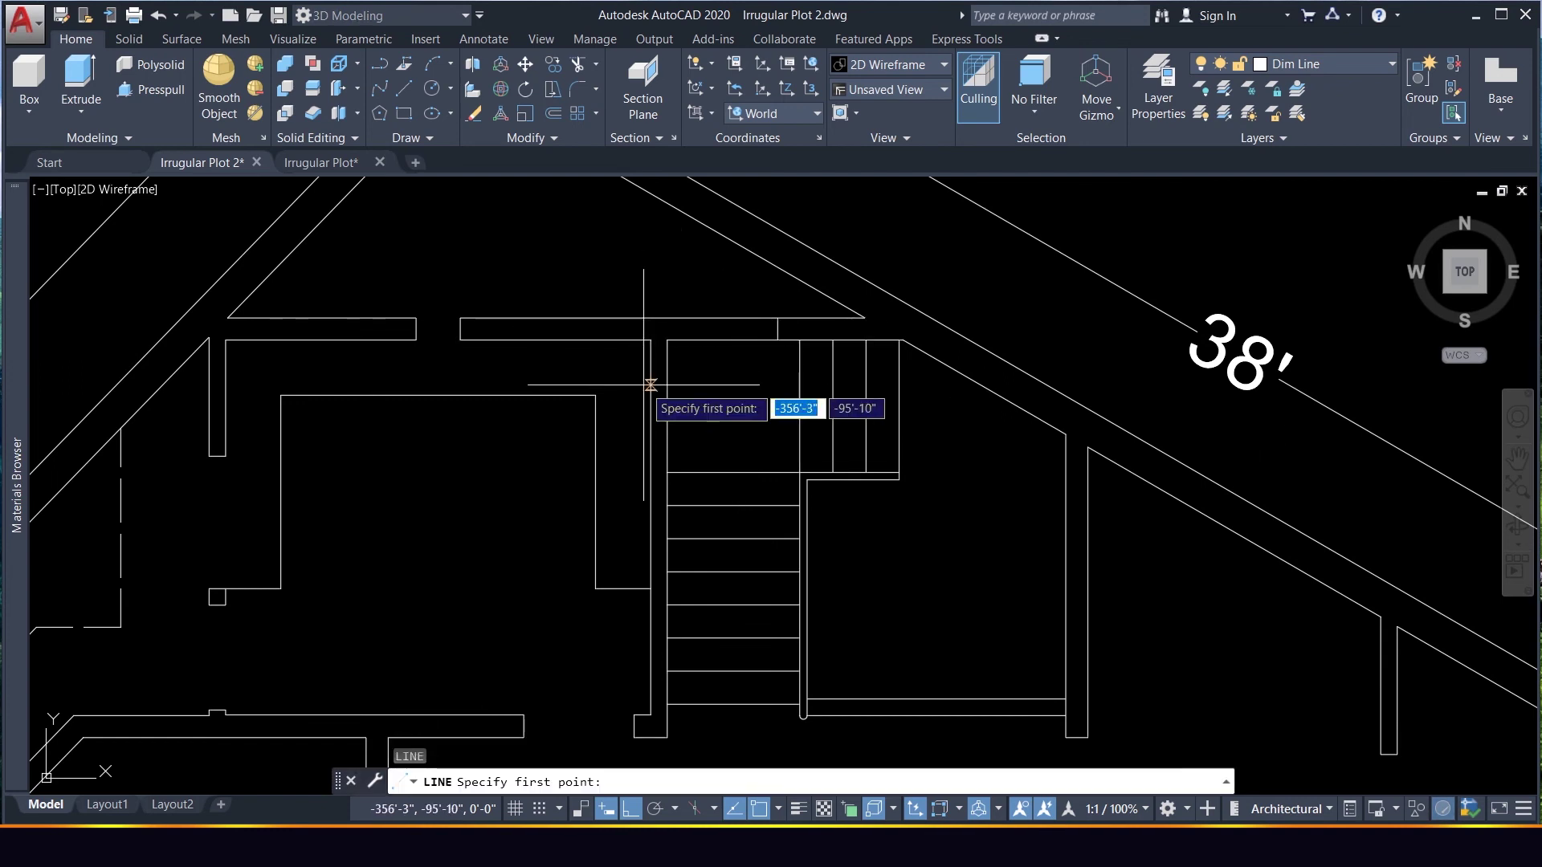
pyautogui.click(667, 339)
pyautogui.click(667, 318)
pyautogui.press('Return')
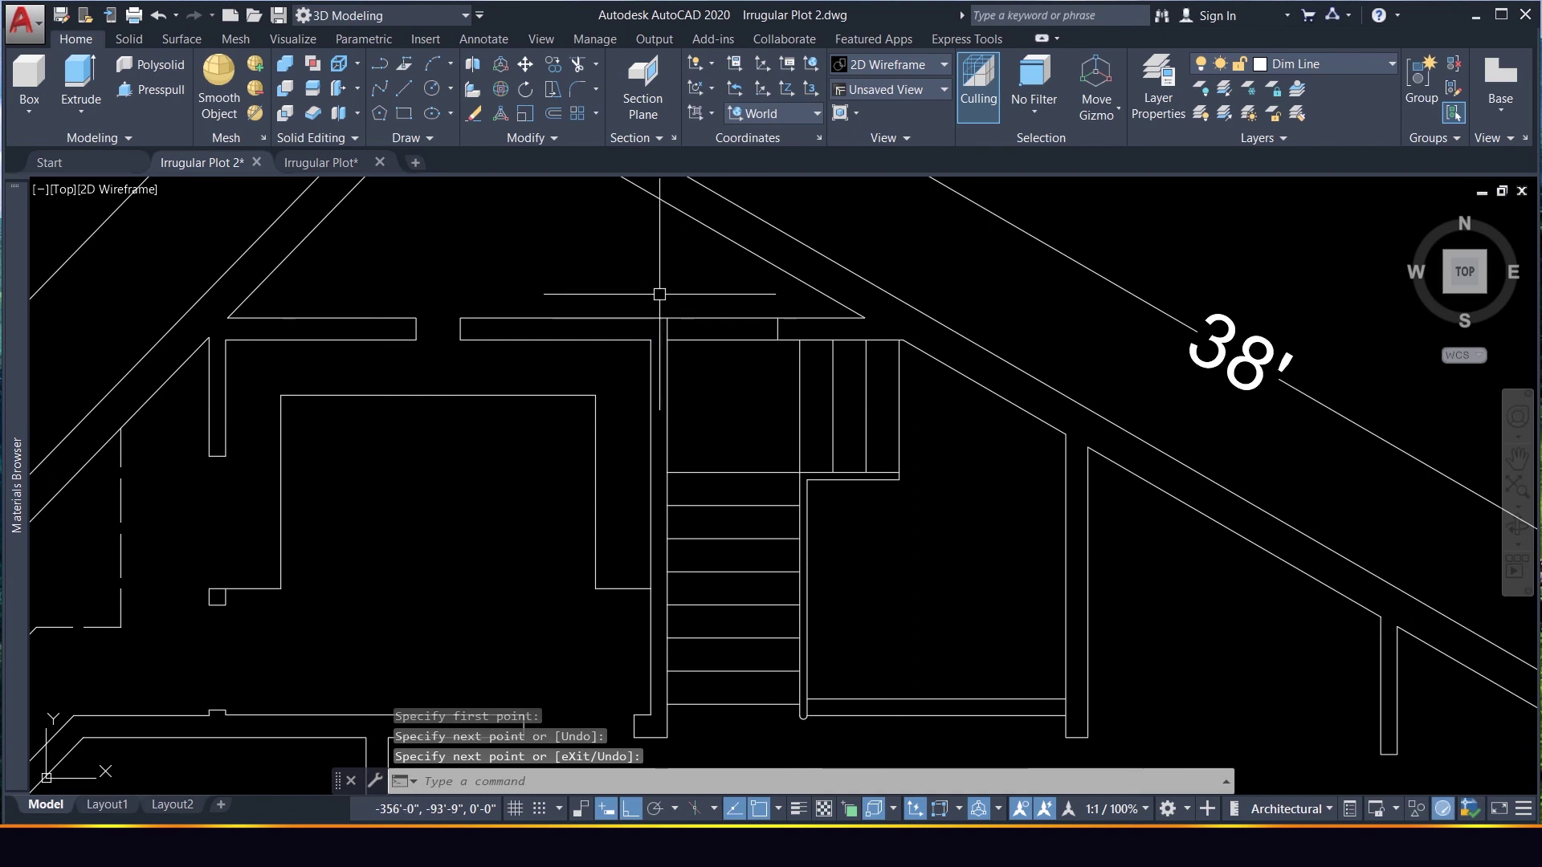
# Move the west jamb line in the stairwell's north wall 6" to the east
pyautogui.click(660, 311)
pyautogui.click(681, 368)
pyautogui.write('m')
pyautogui.press('Return')
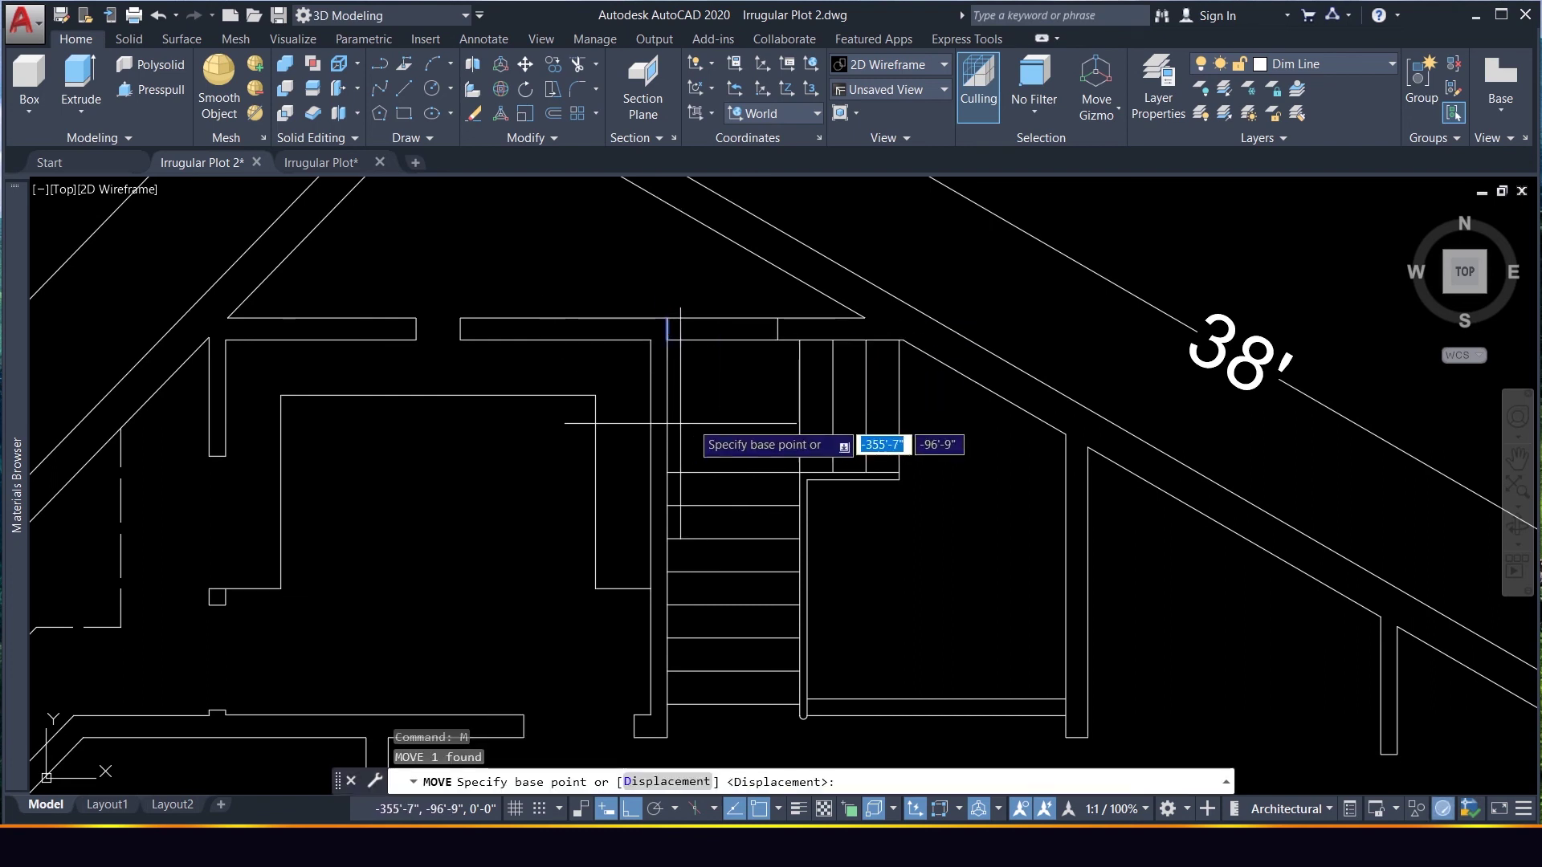
pyautogui.click(722, 374)
pyautogui.write('6')
pyautogui.press('Return')
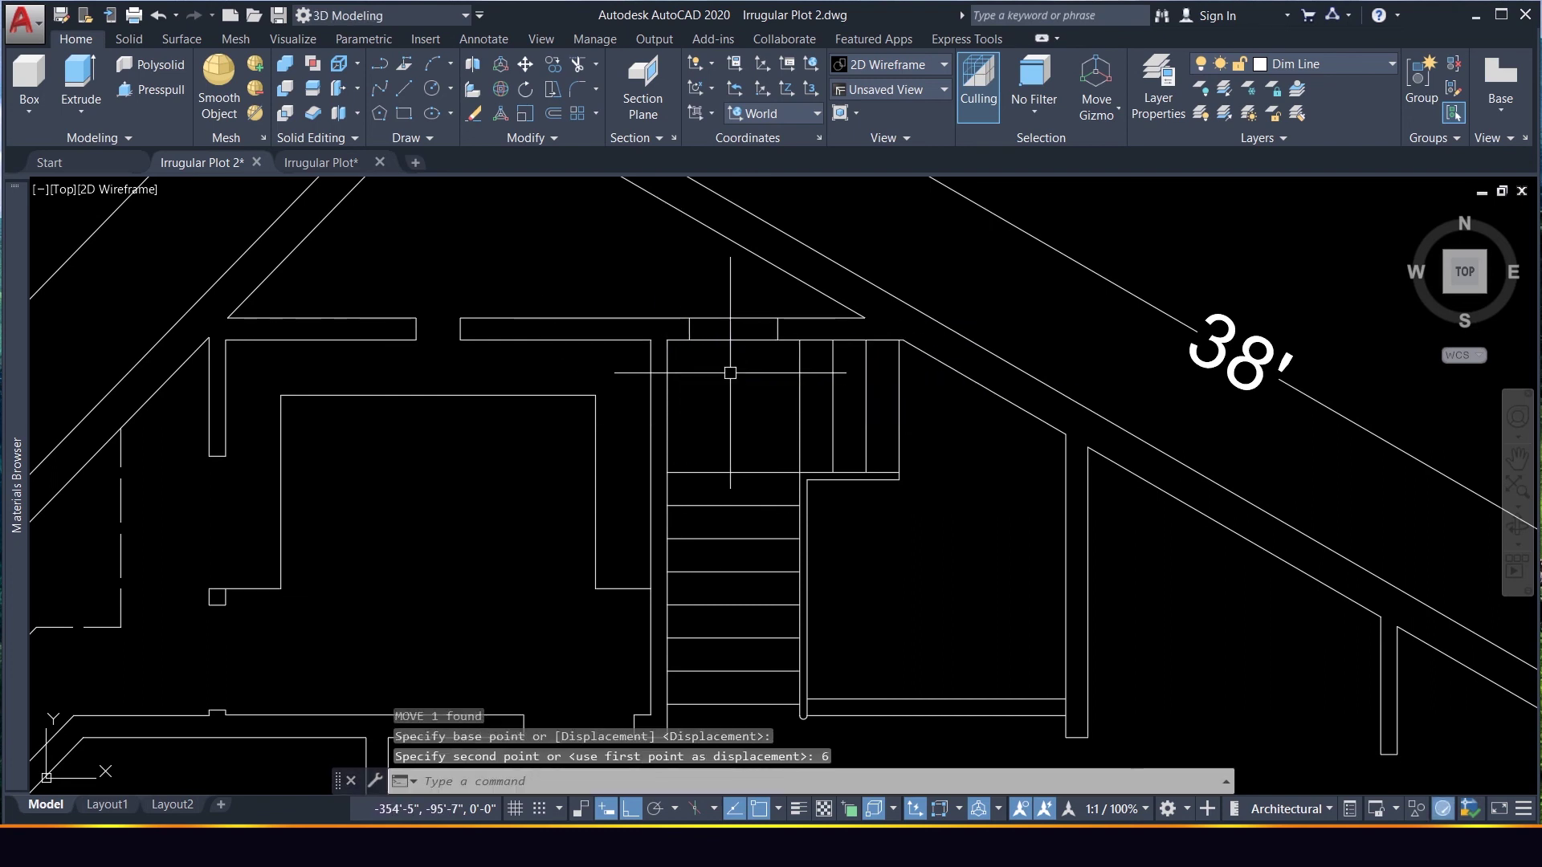
pyautogui.press('Escape')
# Trim the stairwell's north wall lines between the two jambs to cut the window opening
pyautogui.write('t')
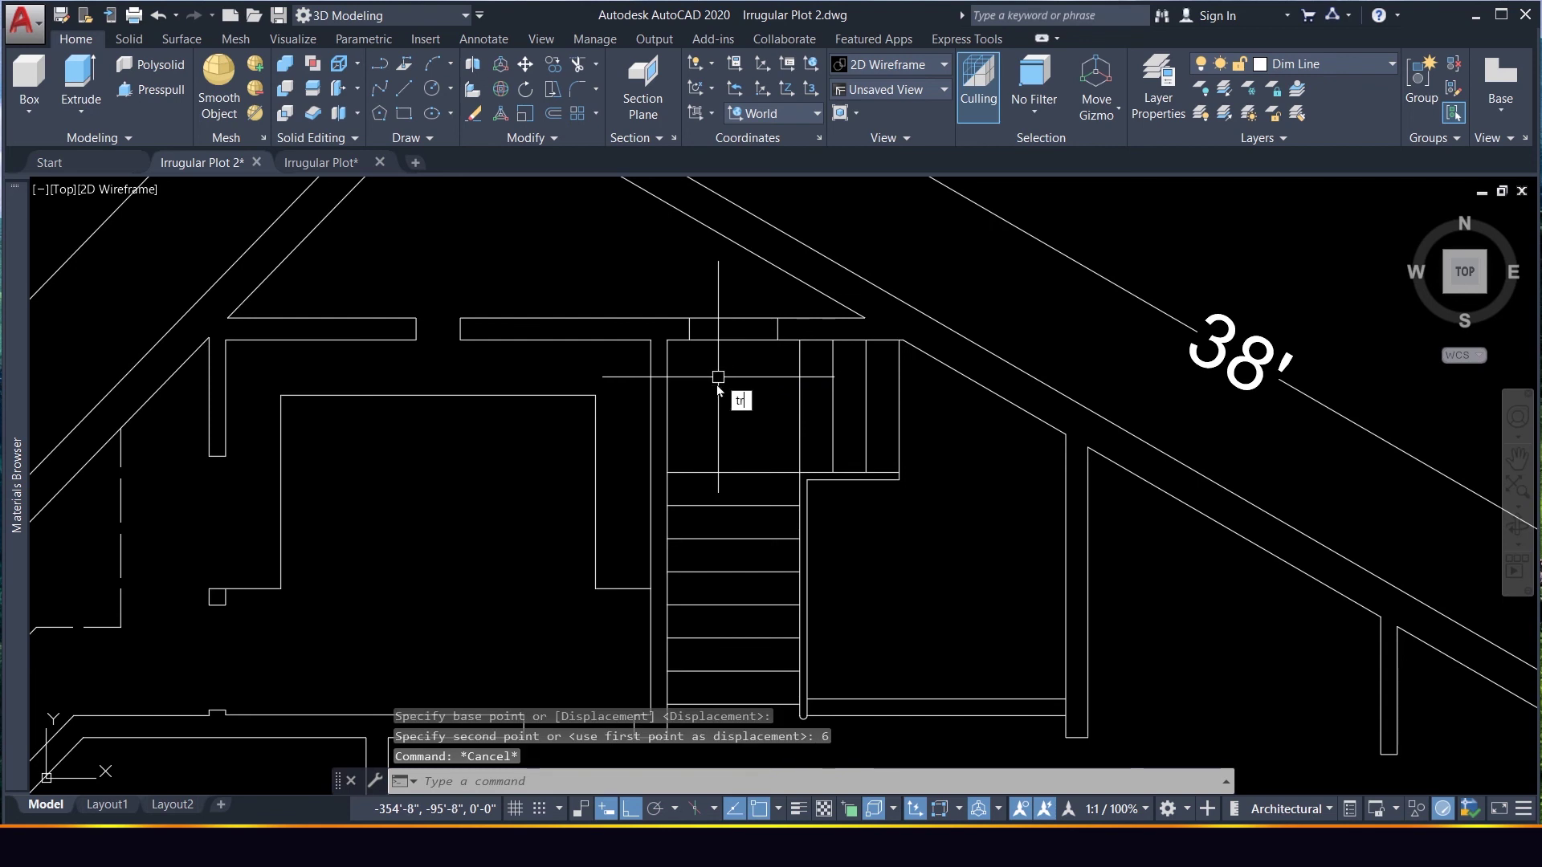
pyautogui.write('r')
pyautogui.press('Return')
pyautogui.press('Return')
pyautogui.click(757, 377)
pyautogui.click(715, 293)
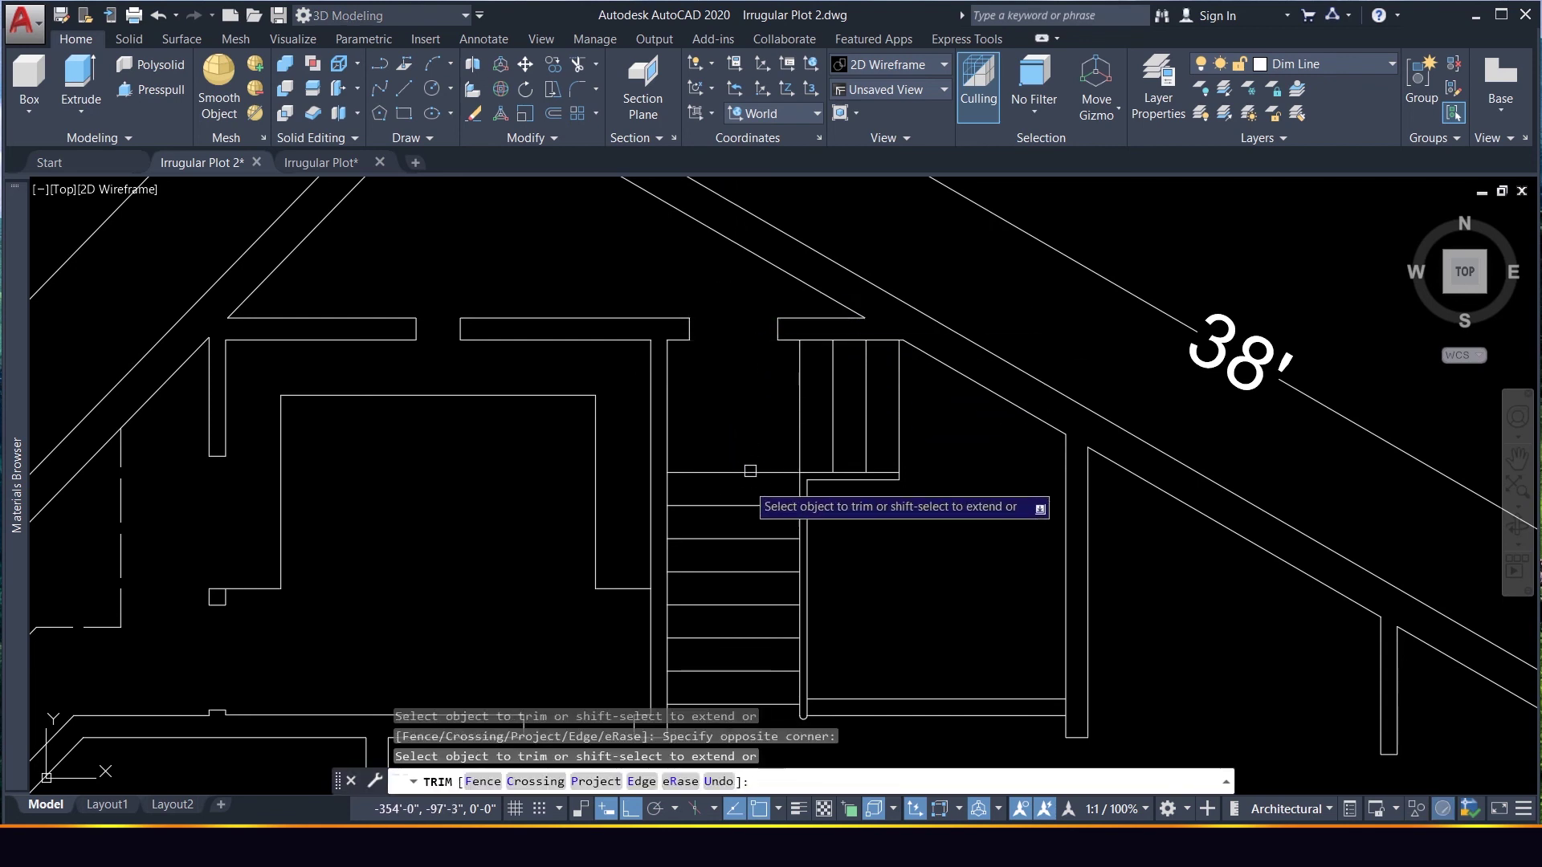
pyautogui.press('Escape')
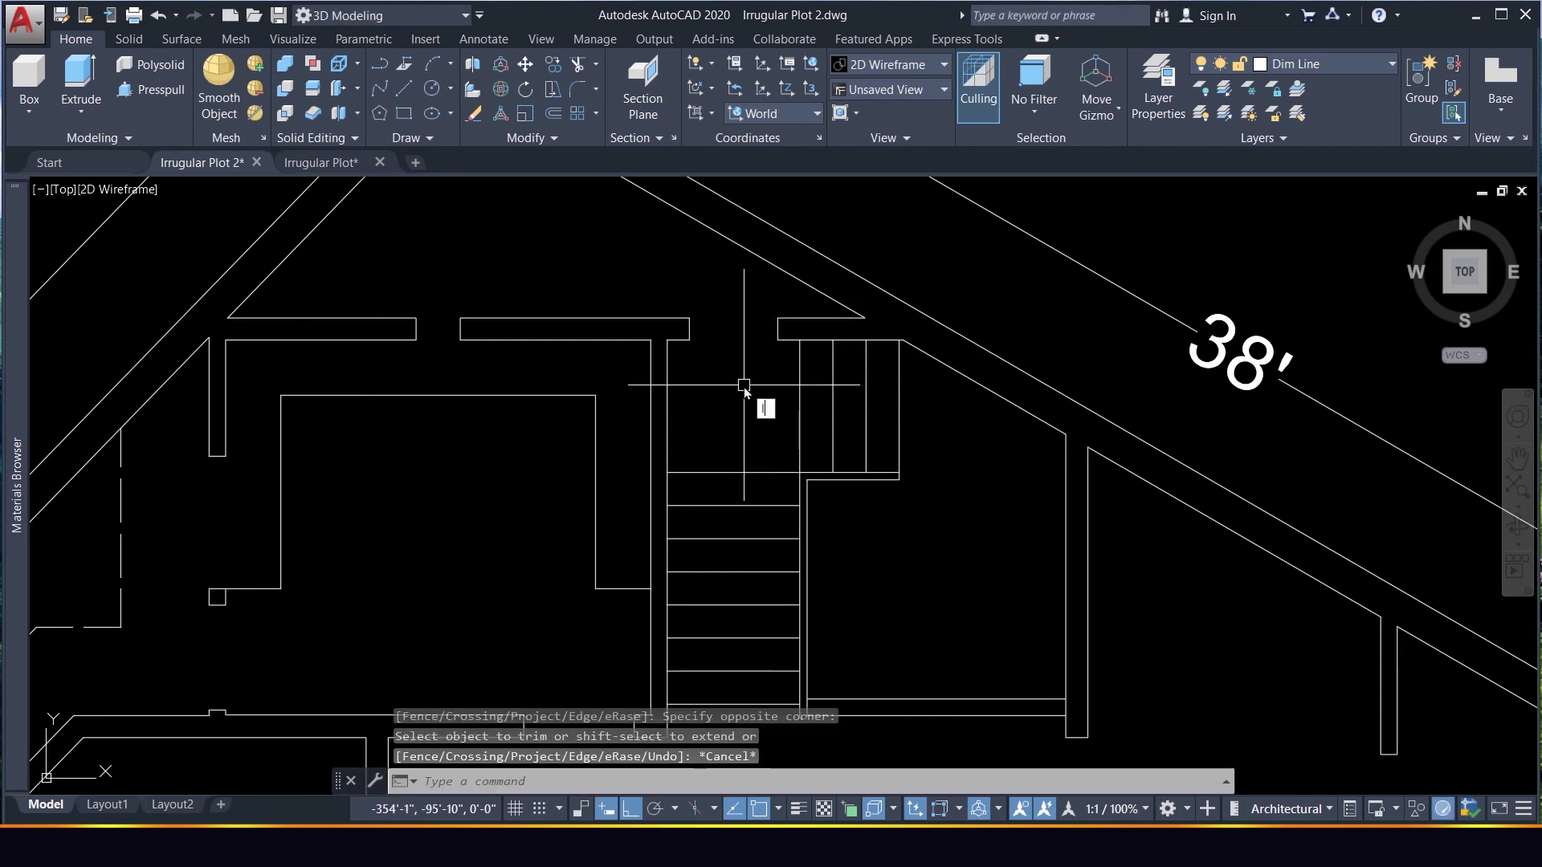
# Measure the width of the opening in the stairwell's north wall from its east jamb
pyautogui.write('l')
pyautogui.press('BackSpace')
pyautogui.write('dist')
pyautogui.press('Return')
pyautogui.click(778, 337)
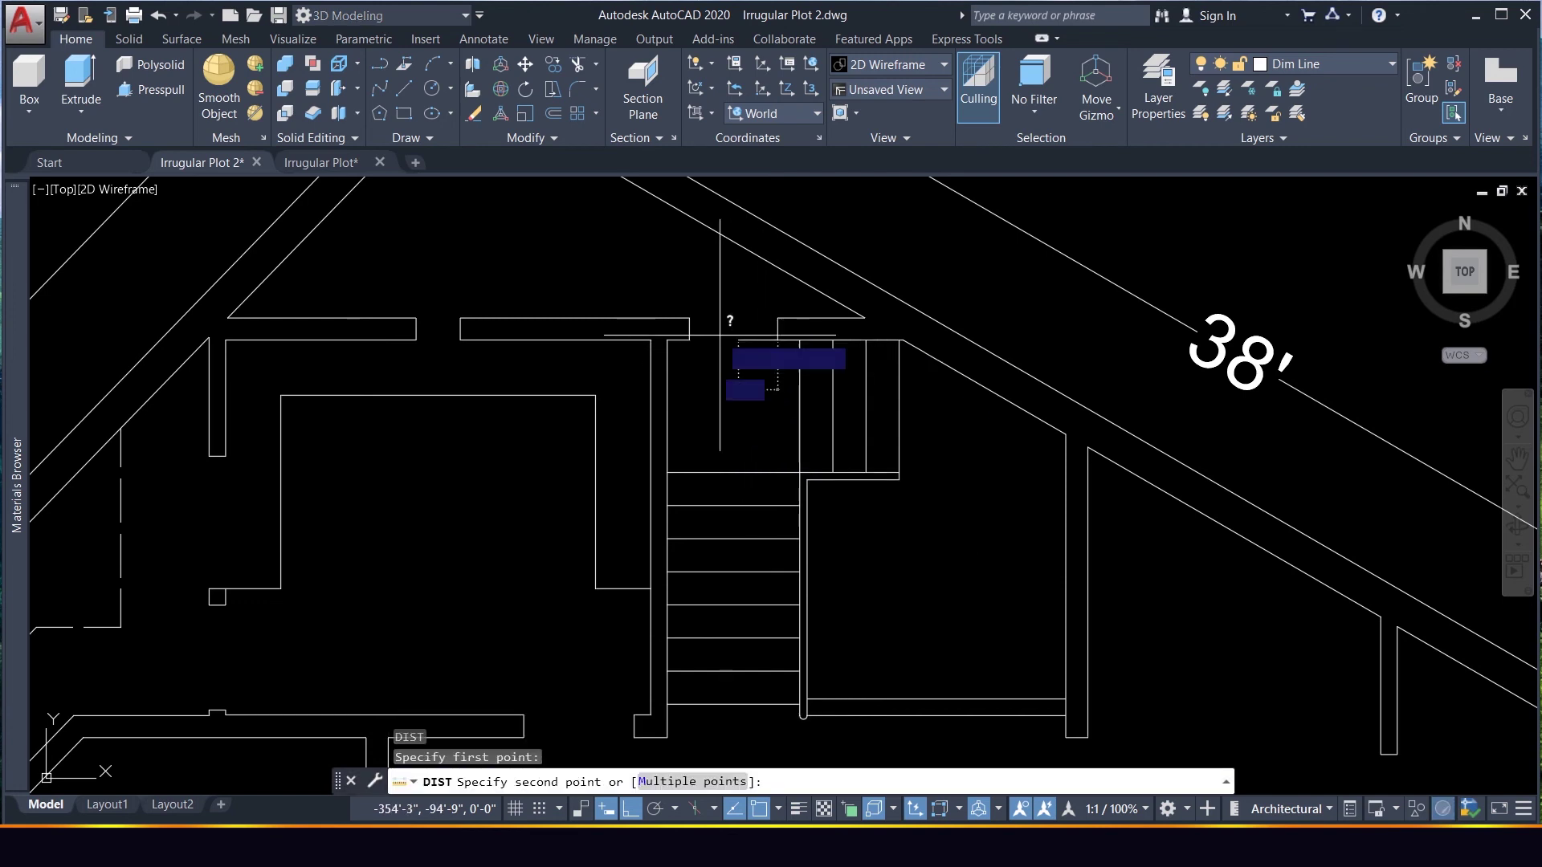
pyautogui.press('Escape')
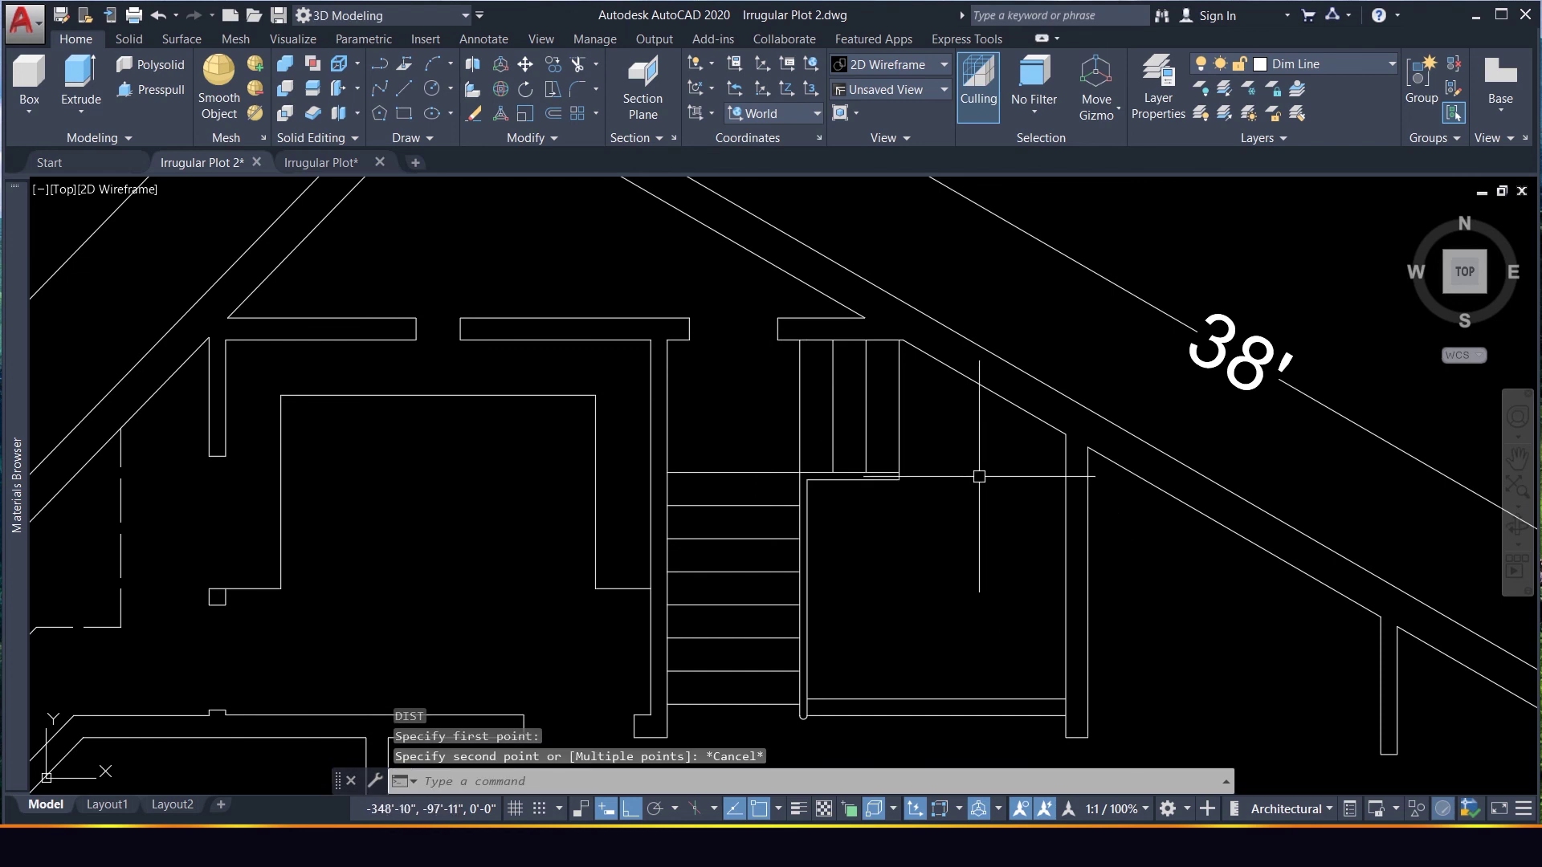
pyautogui.scroll(-2, 982, 476)
pyautogui.scroll(-2, 965, 515)
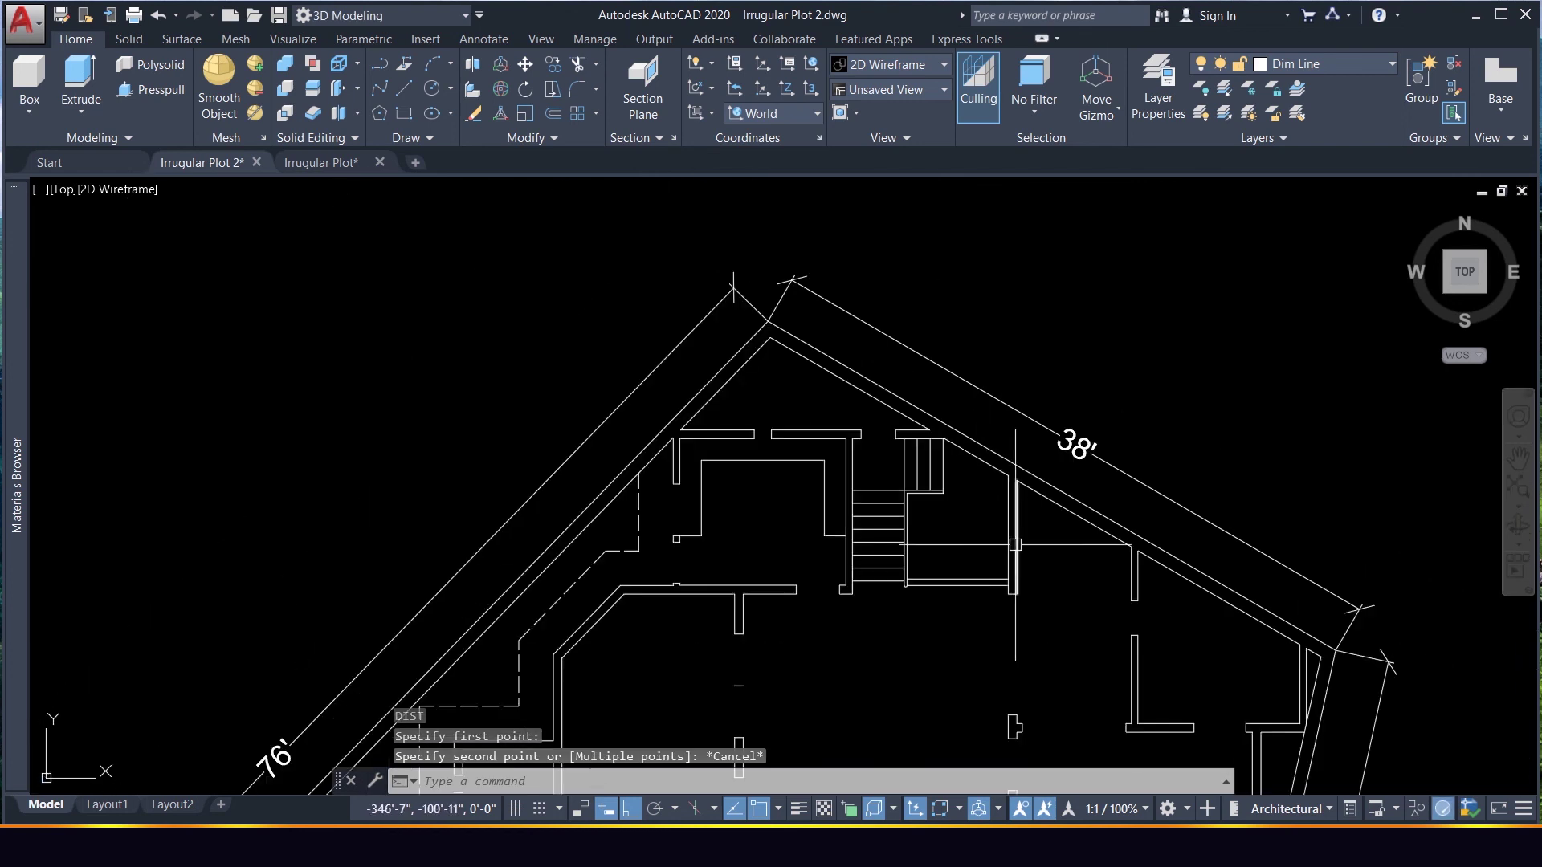
# Trim the east wall's inner line between the two south wall lines of the room beside the stairs
pyautogui.scroll(2, 1044, 499)
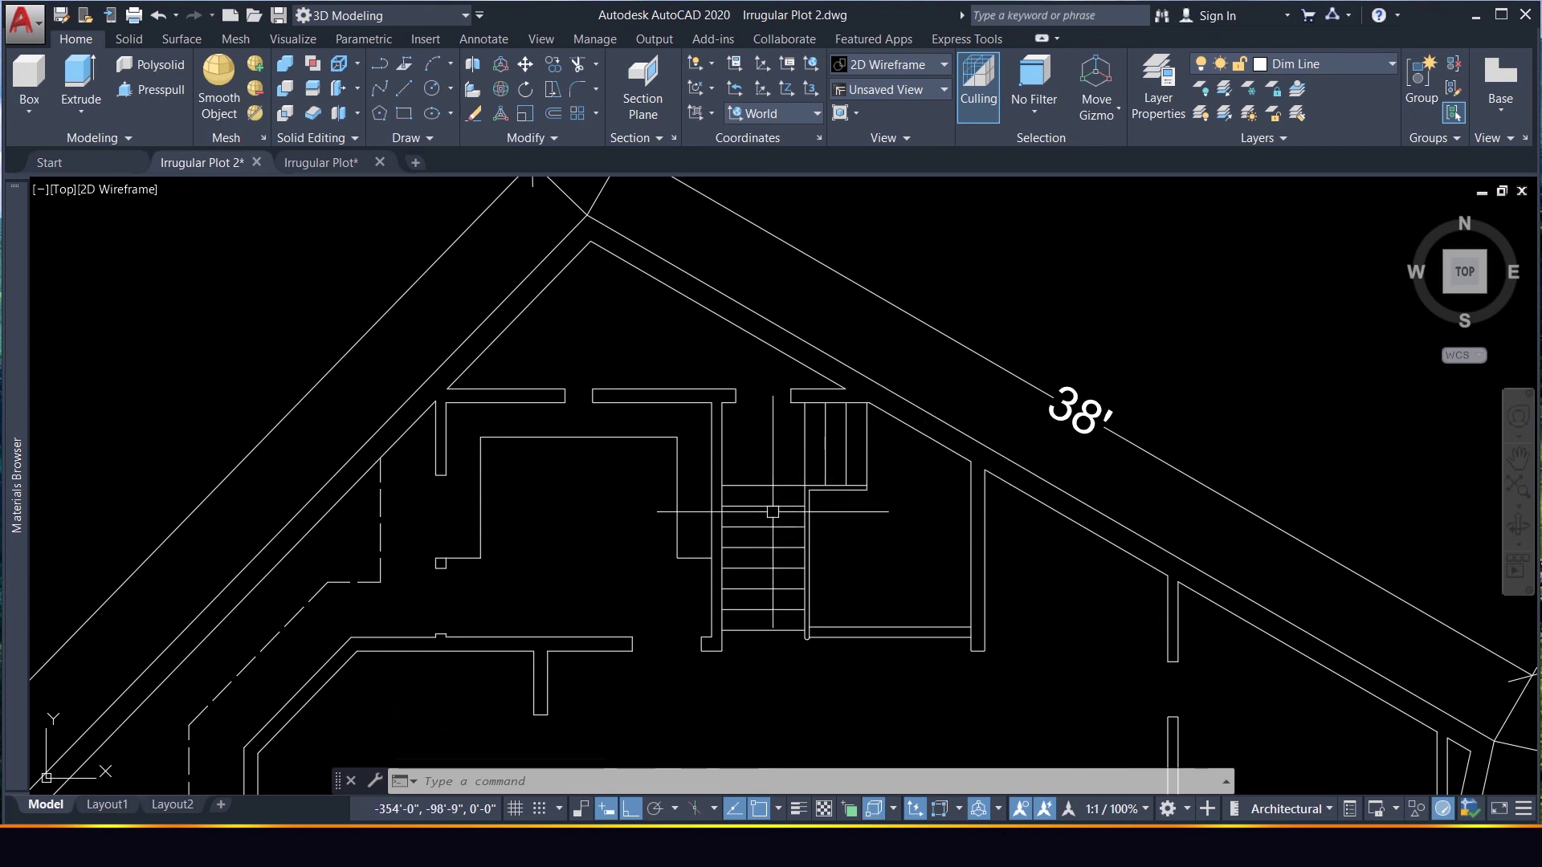
pyautogui.scroll(-2, 924, 510)
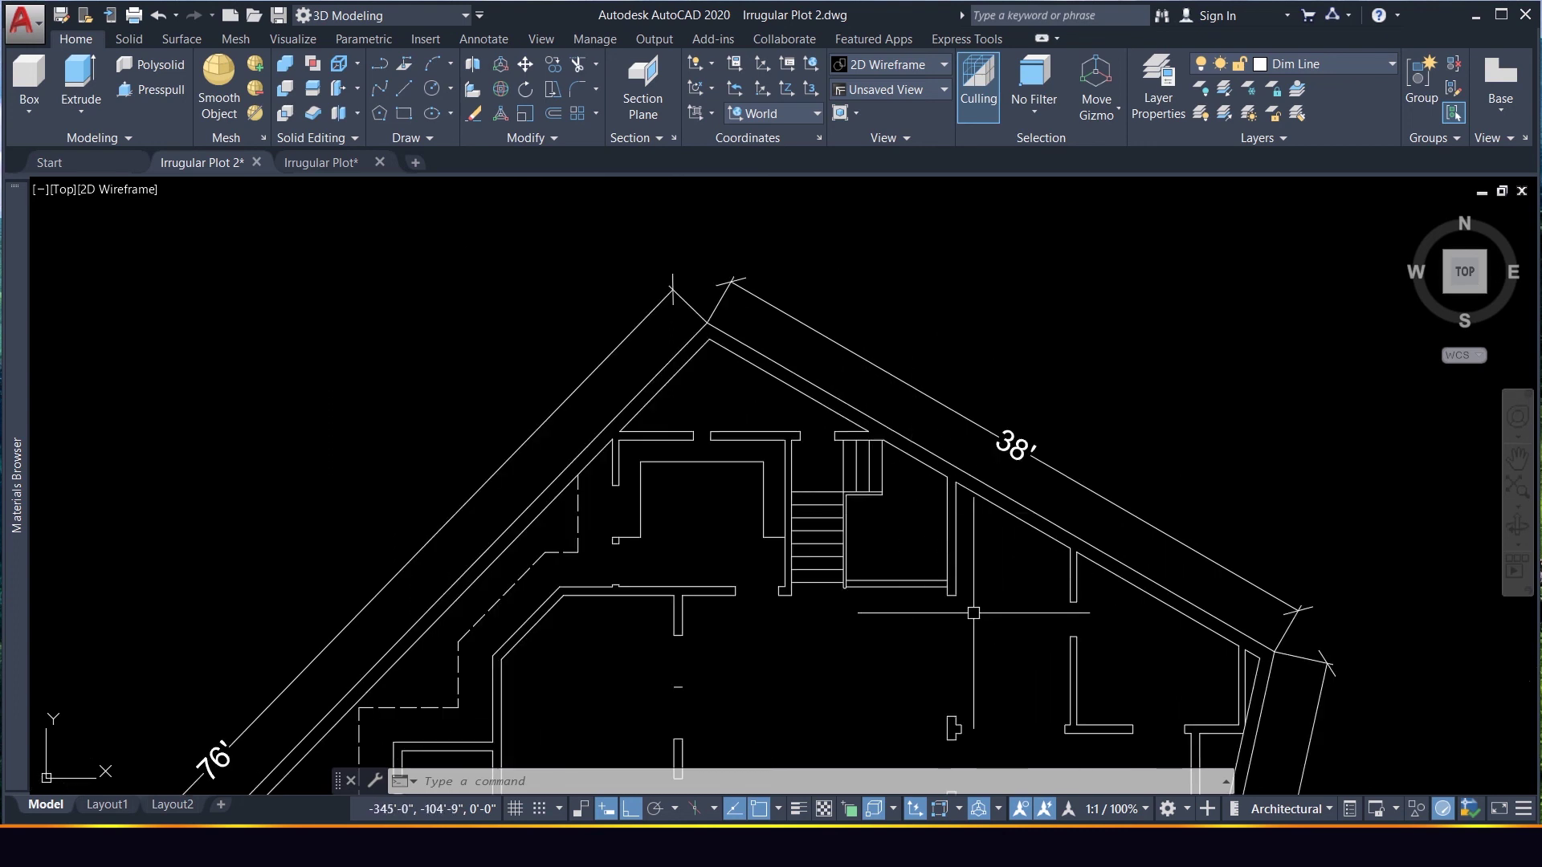
pyautogui.scroll(4, 973, 613)
pyautogui.scroll(2, 968, 568)
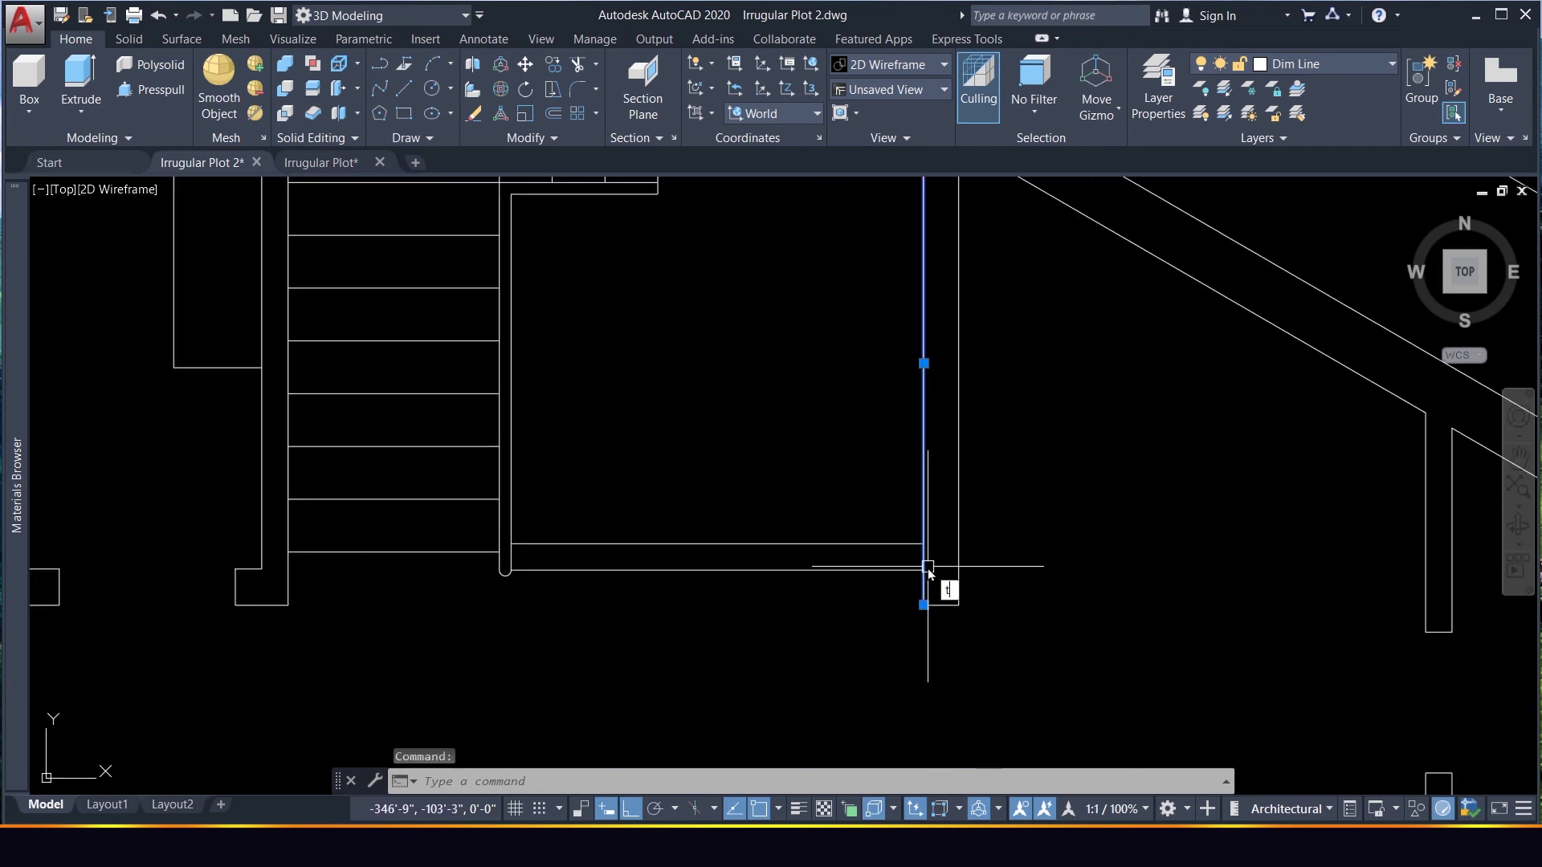
pyautogui.press('Return')
pyautogui.press('Escape')
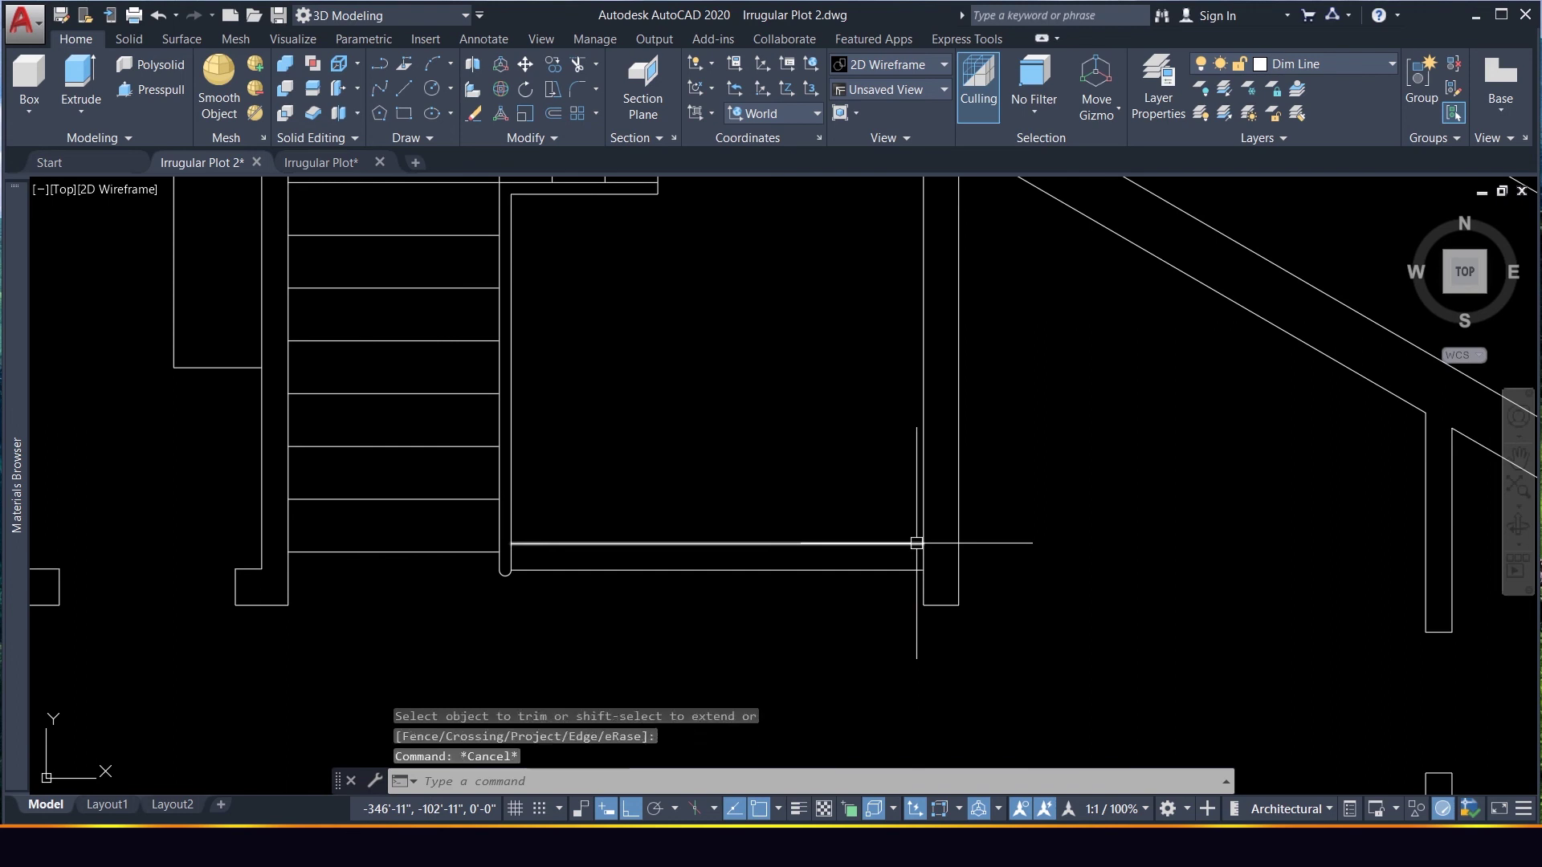
pyautogui.write('tr')
pyautogui.press('Return')
pyautogui.press('Return')
pyautogui.click(924, 558)
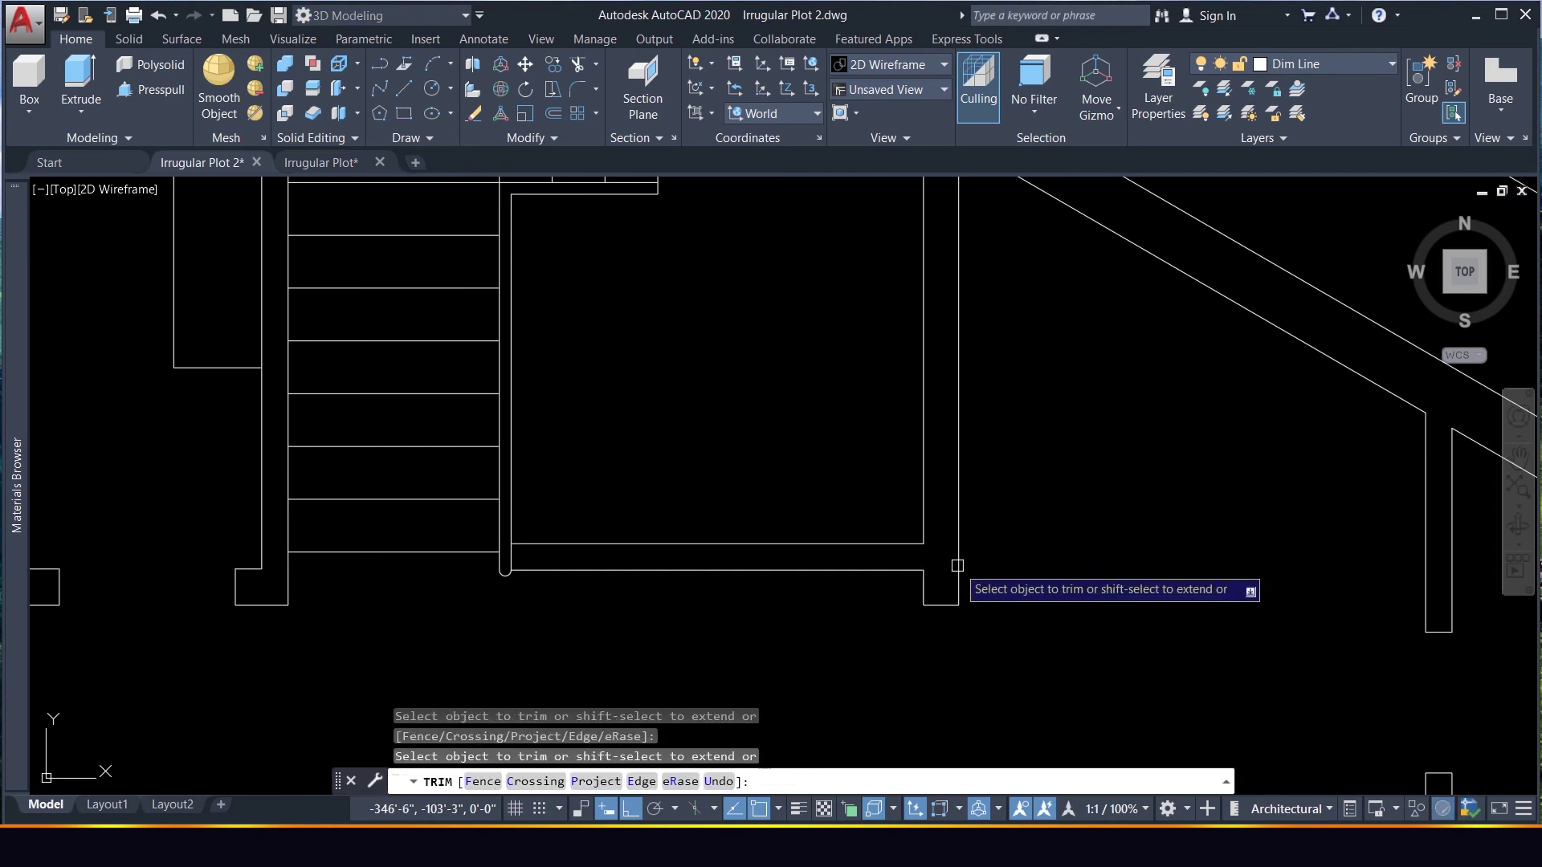
pyautogui.press('Escape')
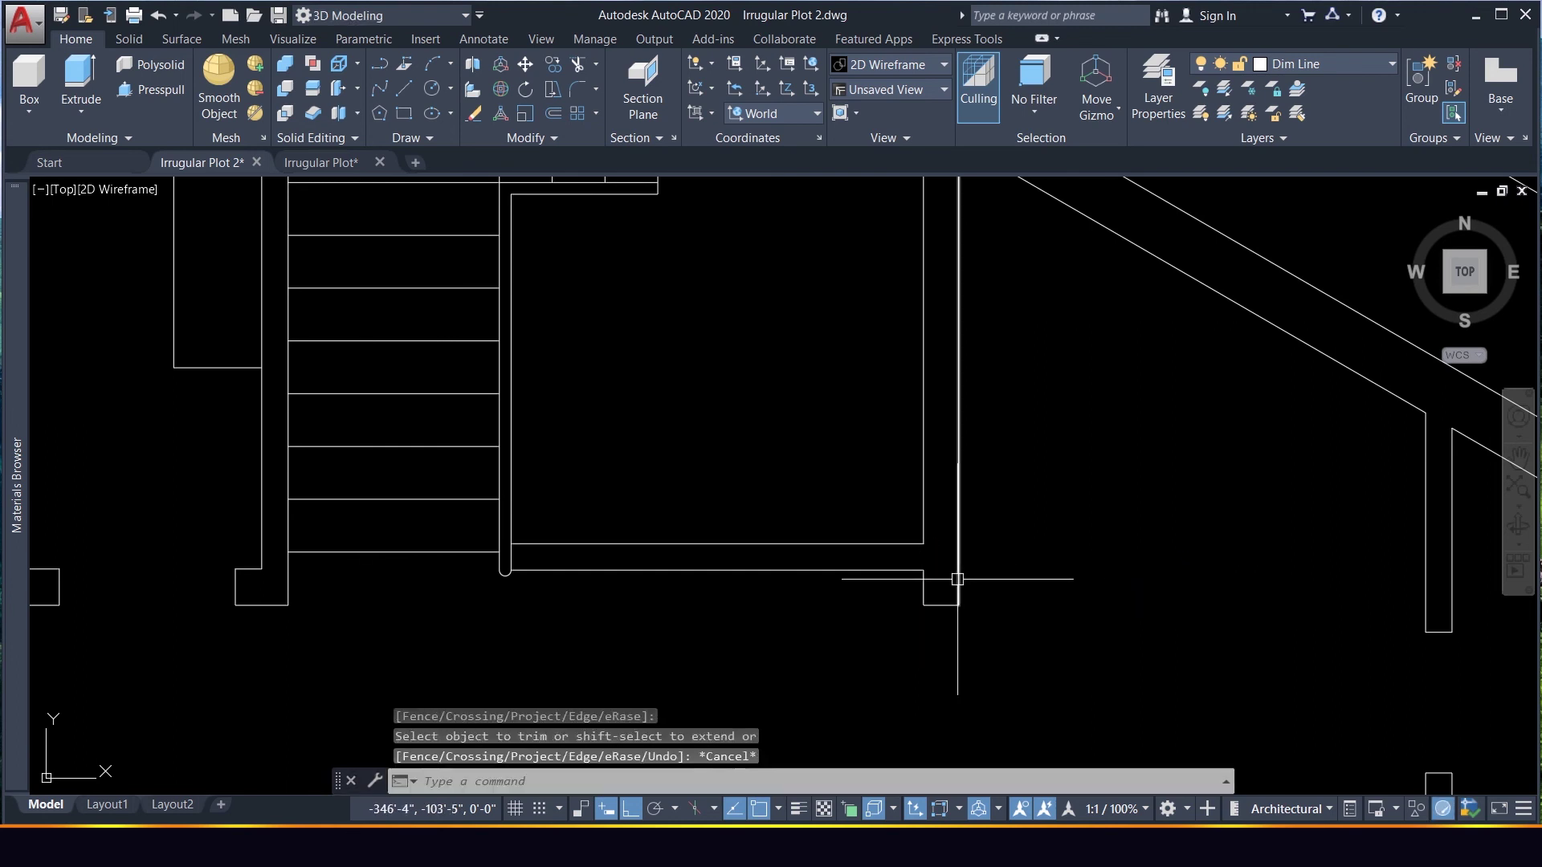
# Draw a line closing the east end of the south wall in the room beside the stairs
pyautogui.write('l')
pyautogui.press('Return')
pyautogui.click(924, 543)
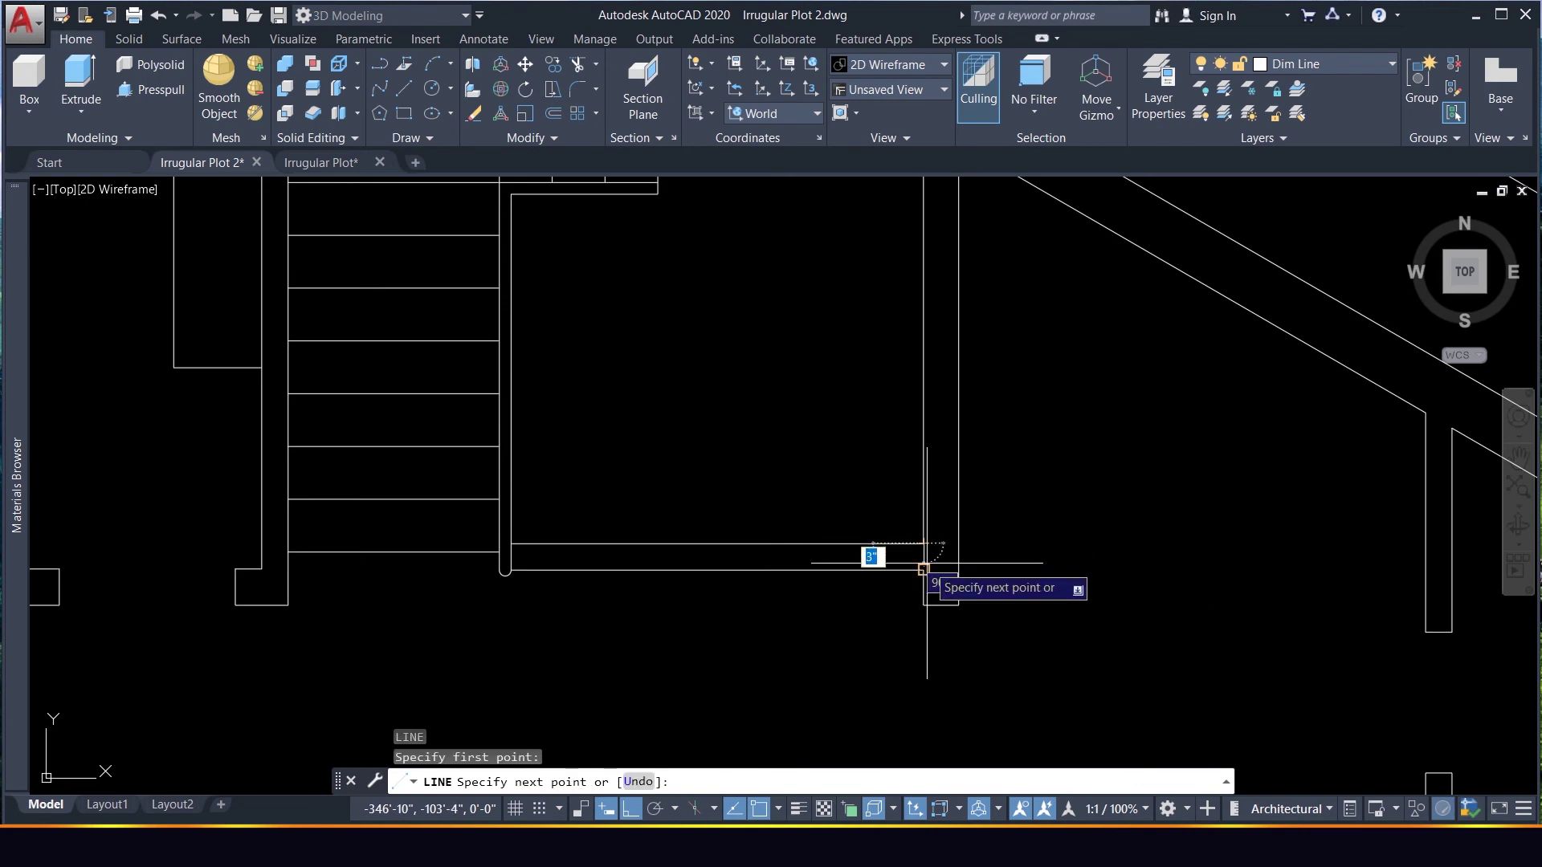
pyautogui.click(924, 569)
pyautogui.press('Return')
# Try to move the new jamb line 6" to the west along the south wall, and undo the move
pyautogui.click(895, 516)
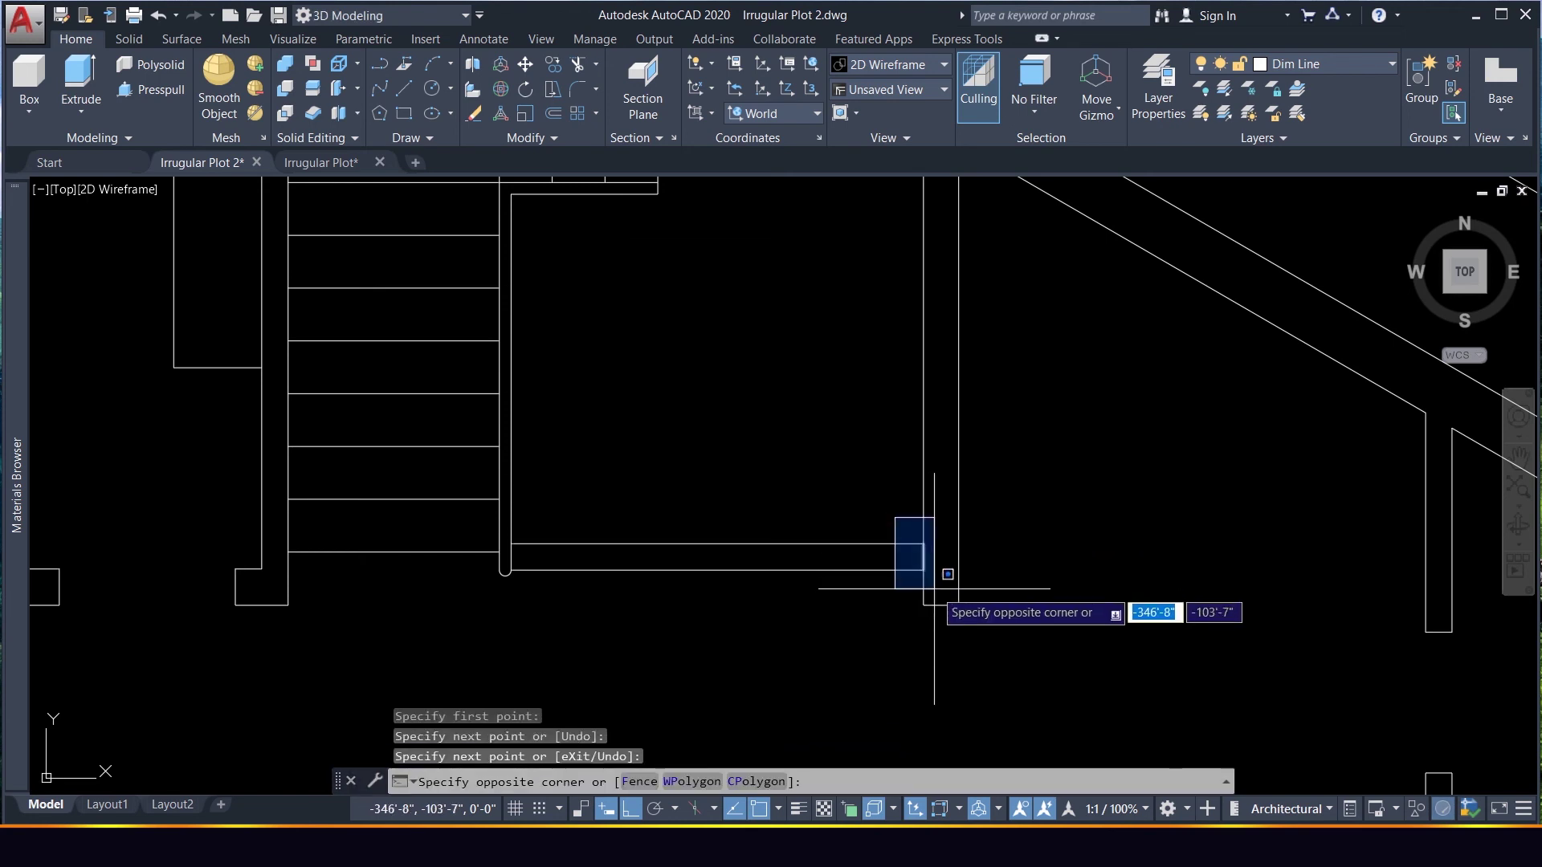
pyautogui.click(938, 592)
pyautogui.write('m')
pyautogui.press('Return')
pyautogui.click(1214, 643)
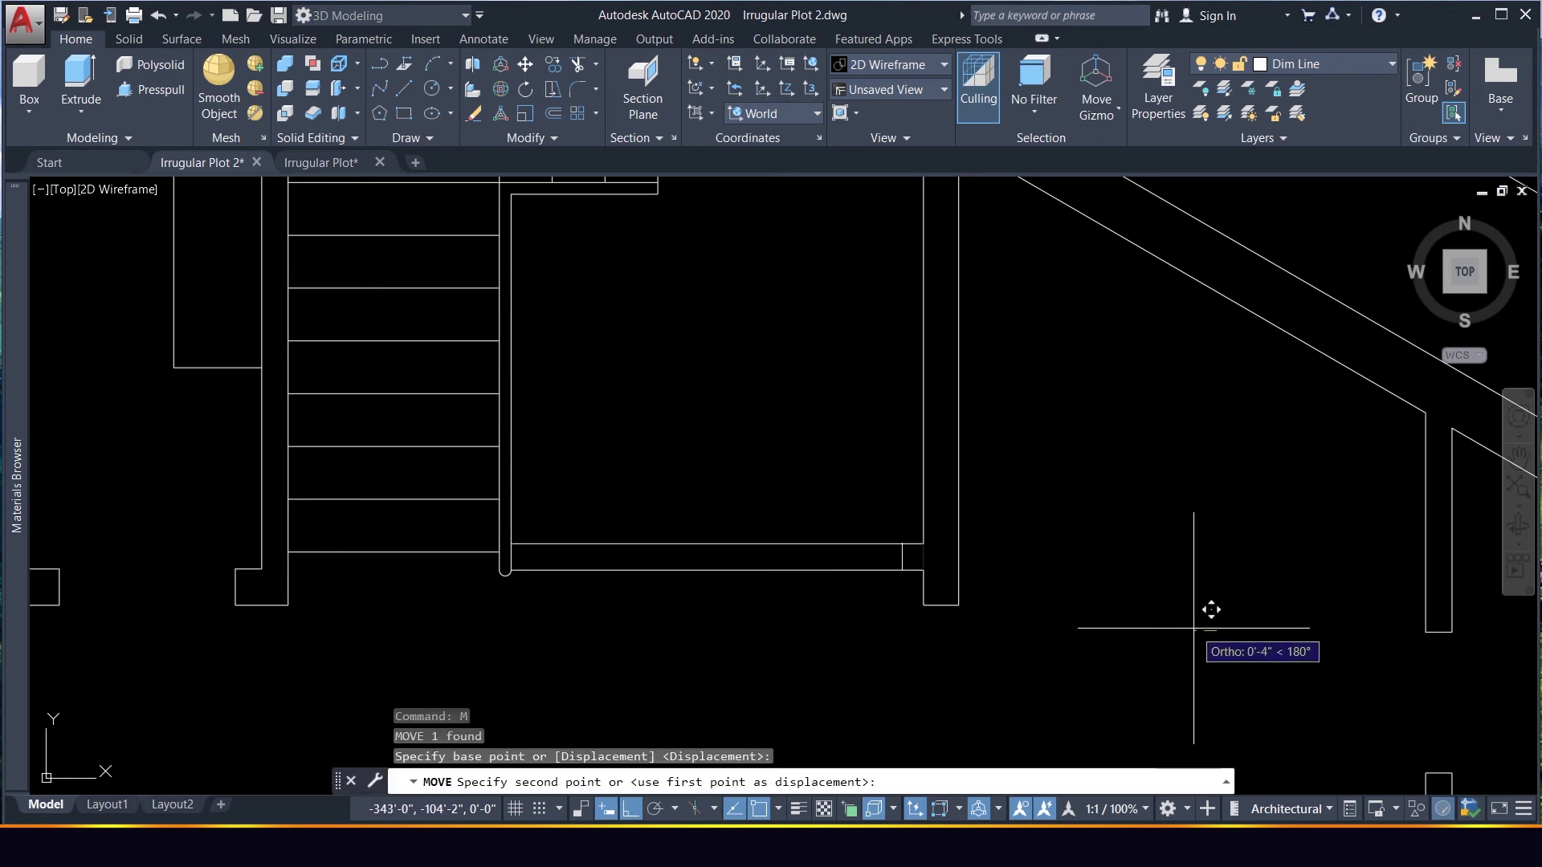
pyautogui.write('6')
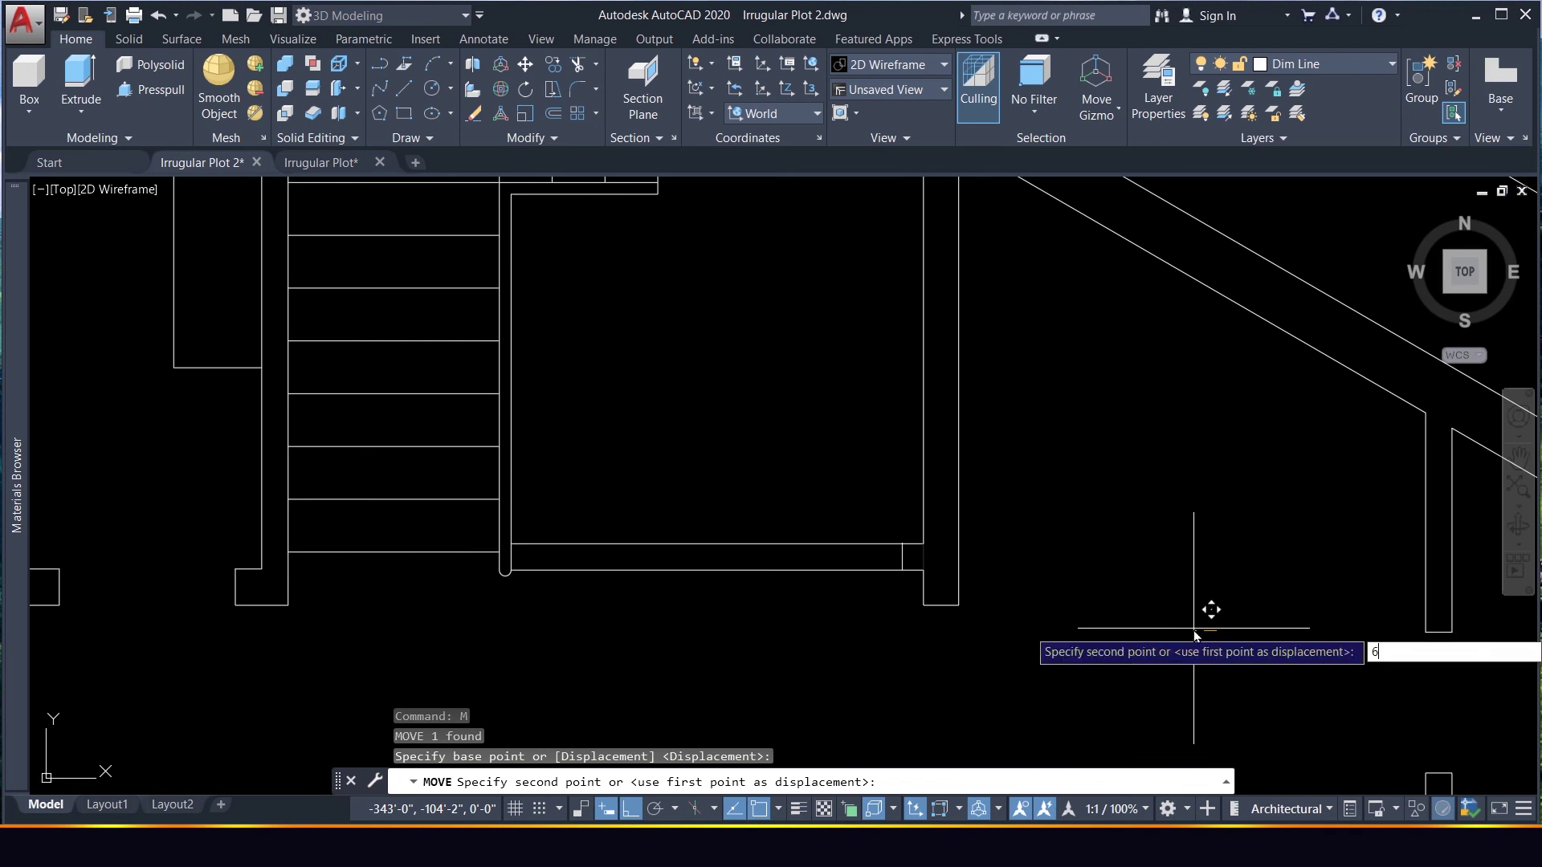
pyautogui.press('Return')
pyautogui.hotkey('ctrl', 'z')
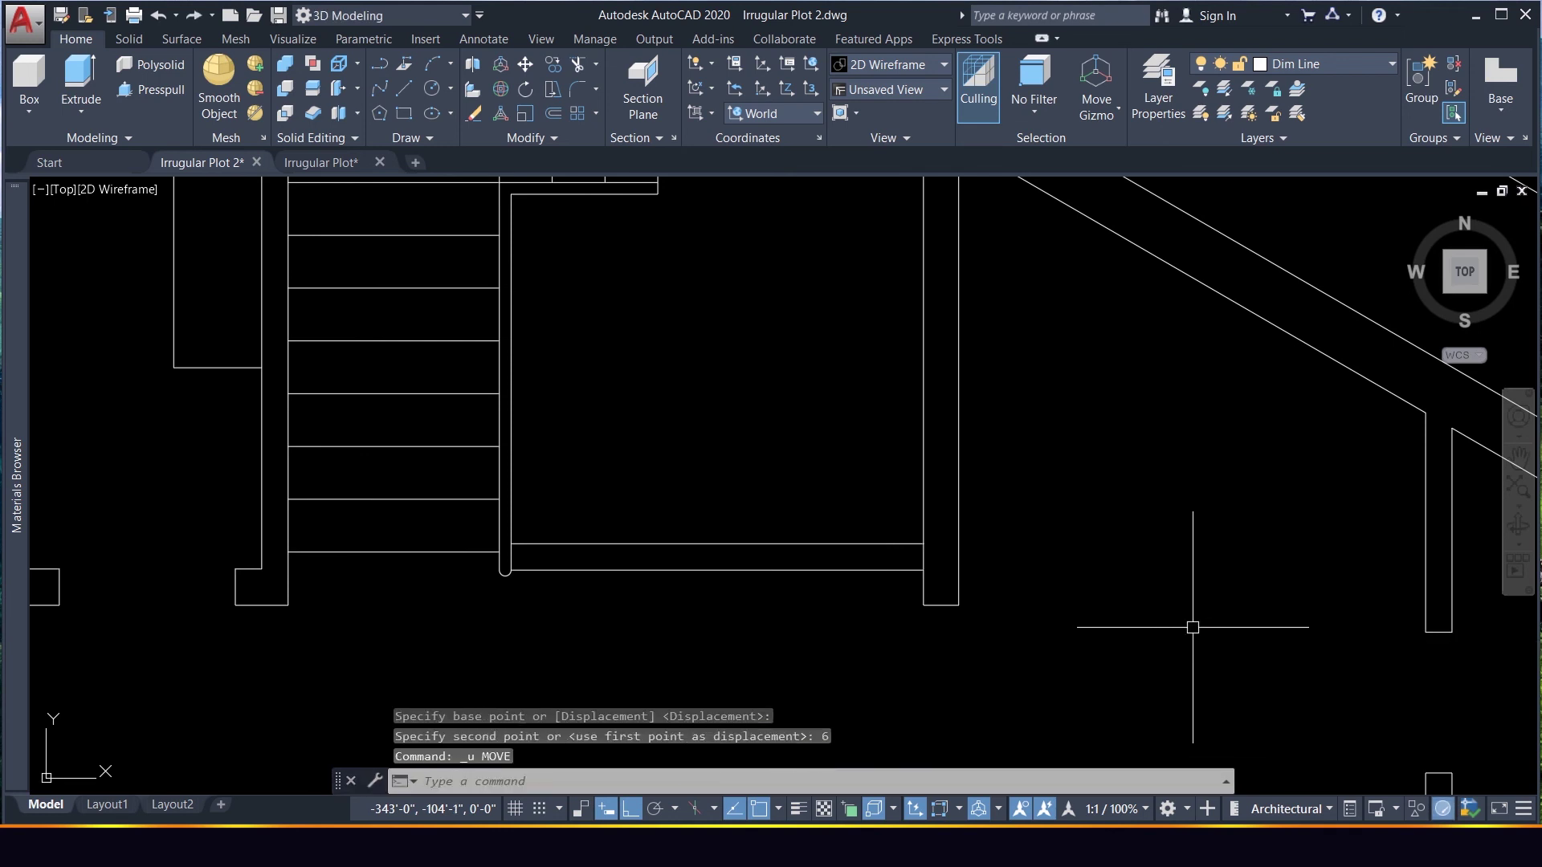
# Move the jamb line at the south wall's east end 4.5" to the west
pyautogui.click(828, 487)
pyautogui.click(1062, 587)
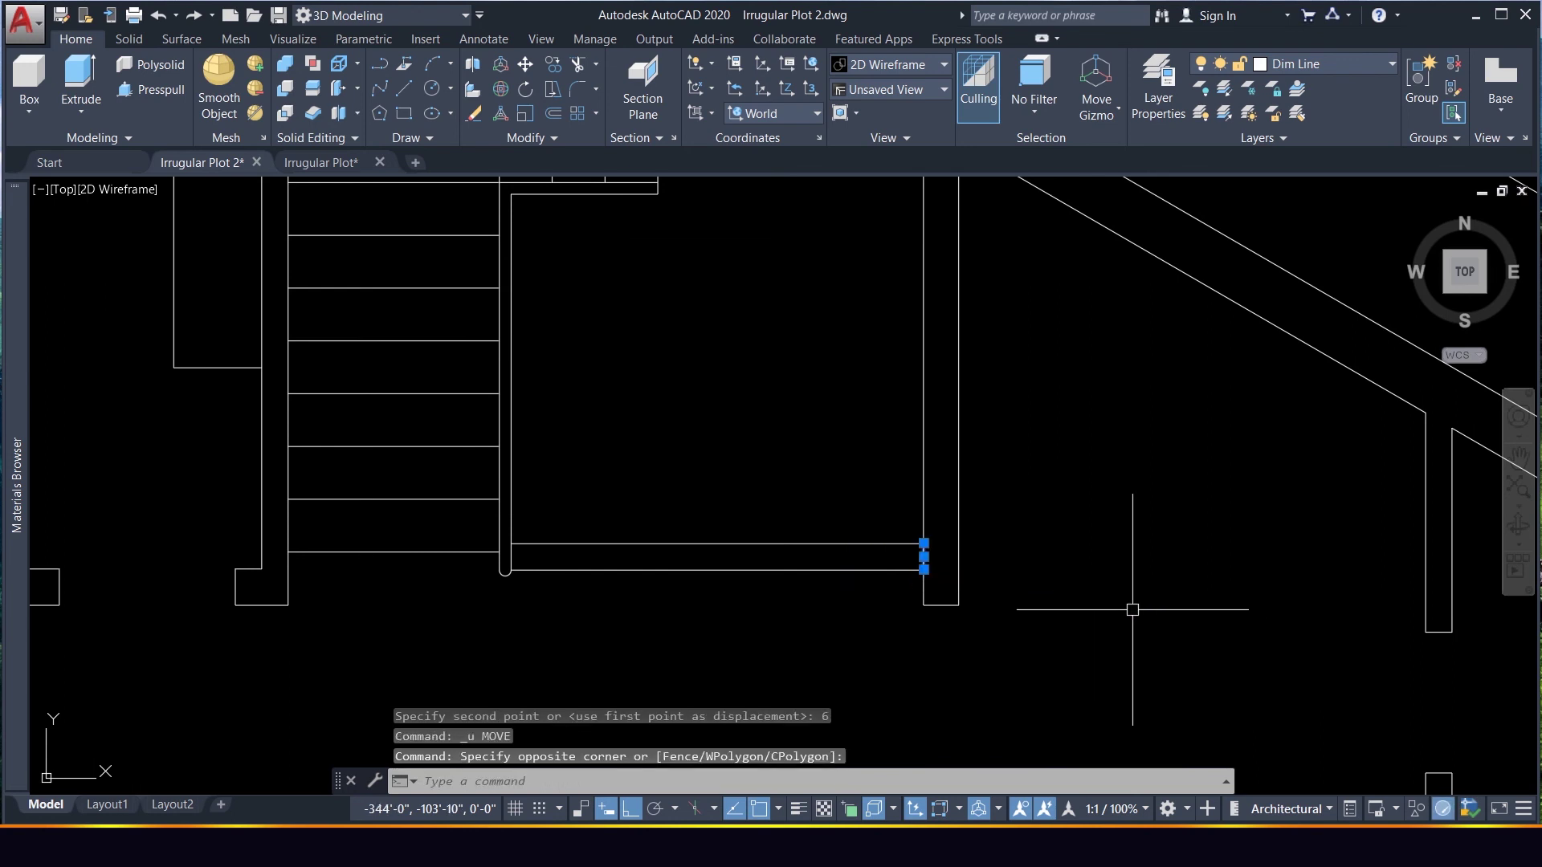
pyautogui.write('m')
pyautogui.press('Return')
pyautogui.click(1201, 600)
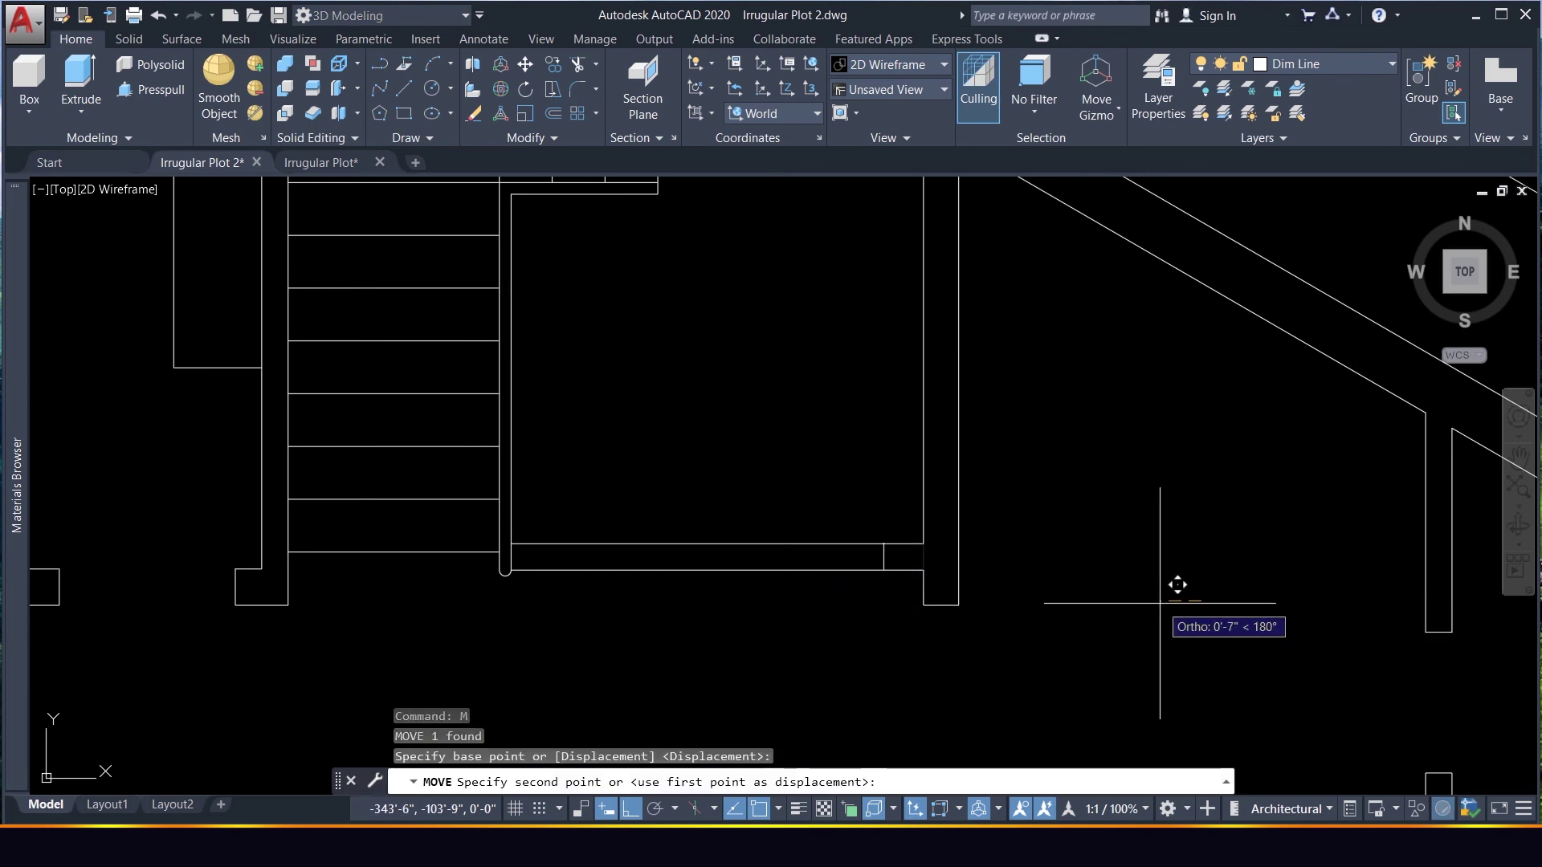
pyautogui.write('4.5')
pyautogui.press('Return')
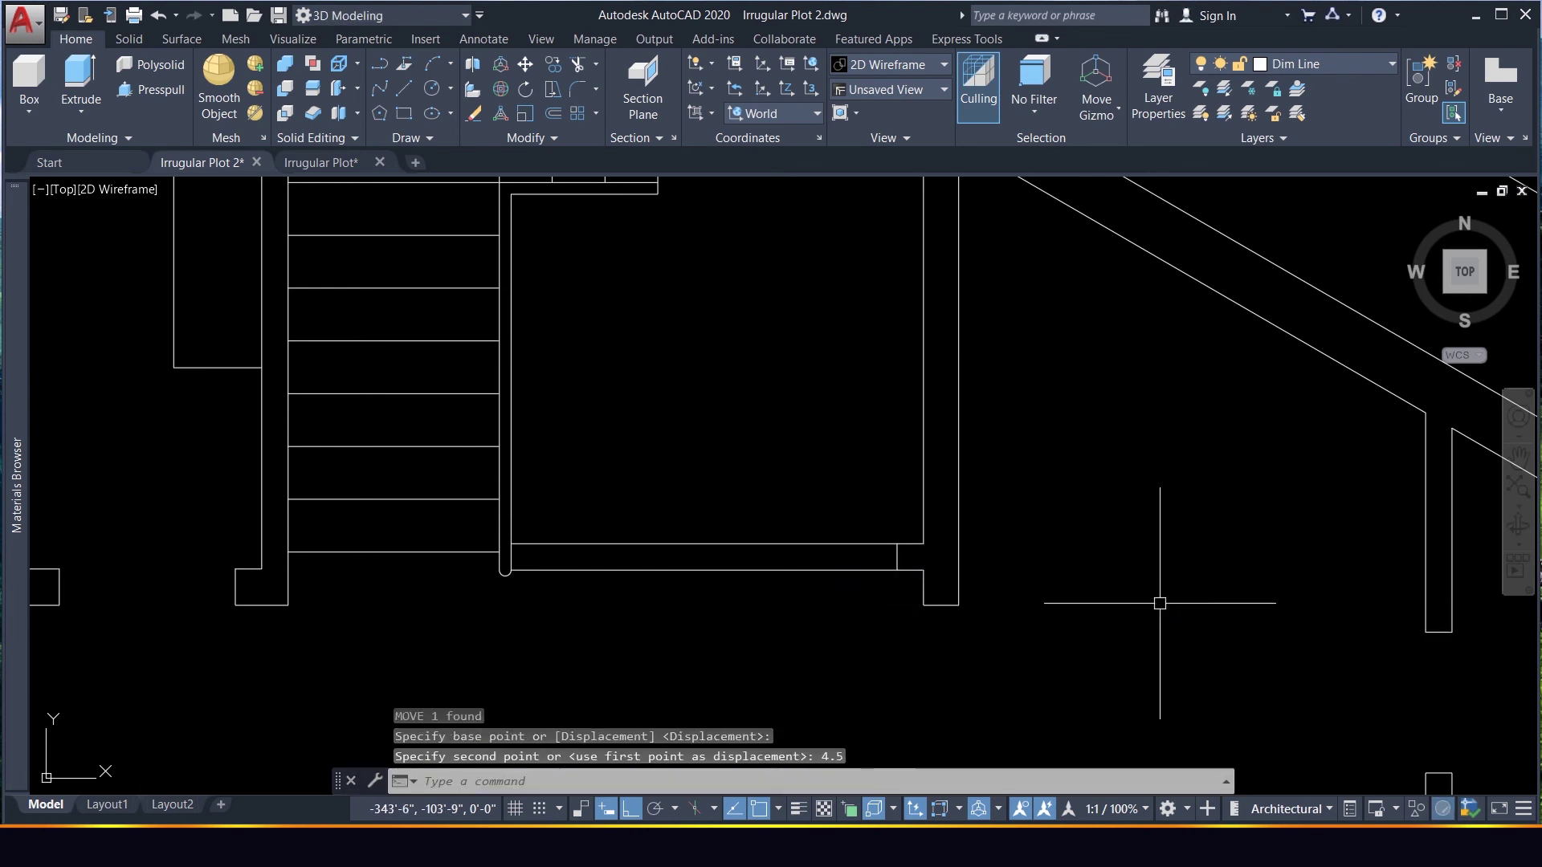
# Offset the jamb line 30" to the west to mark the other side of the door opening
pyautogui.click(858, 504)
pyautogui.click(921, 586)
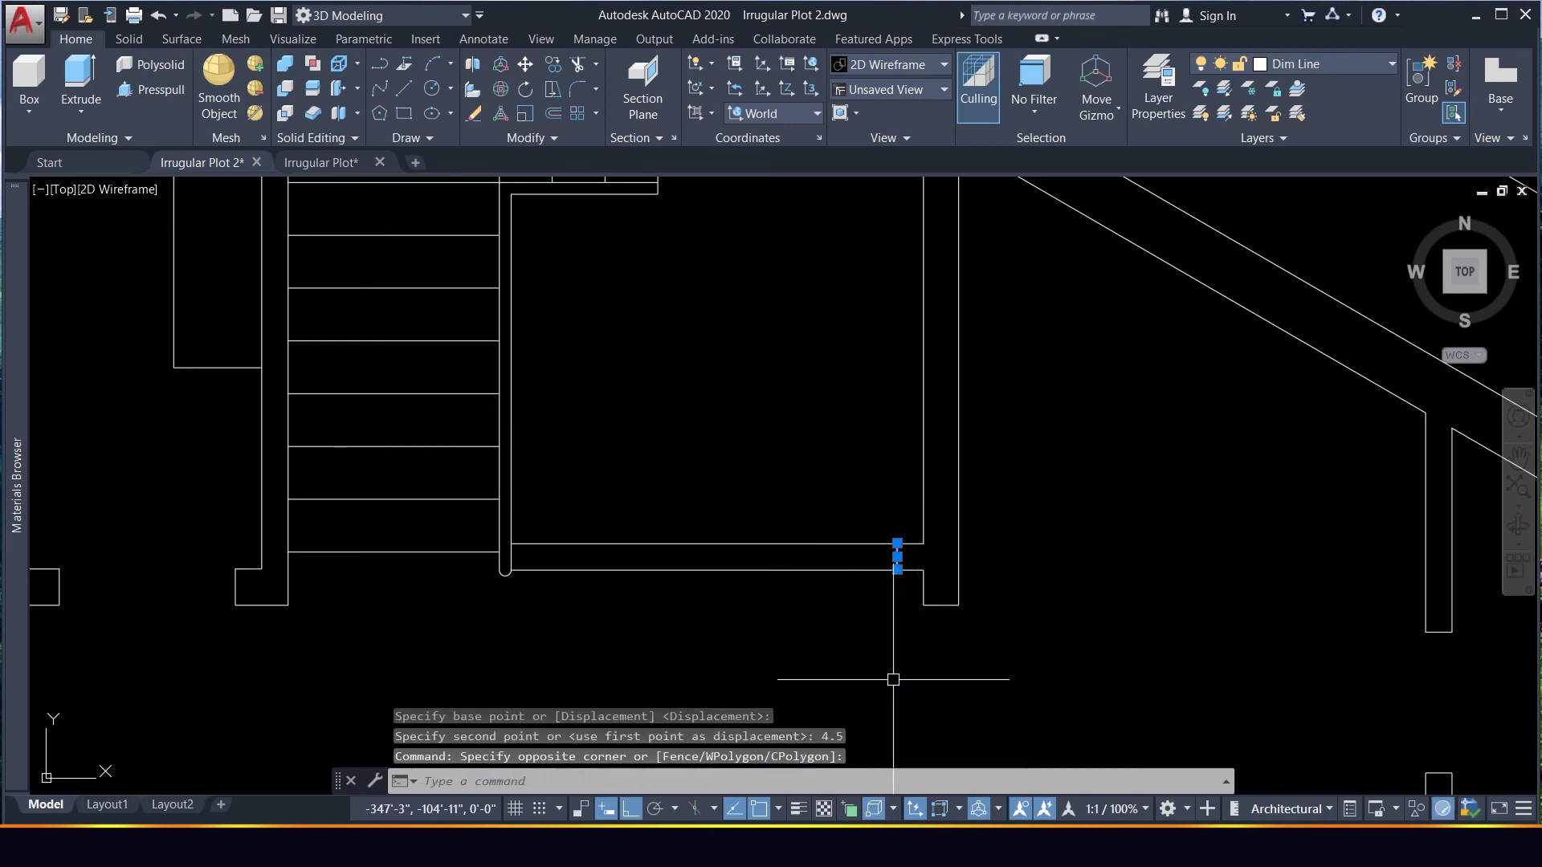
pyautogui.press('Return')
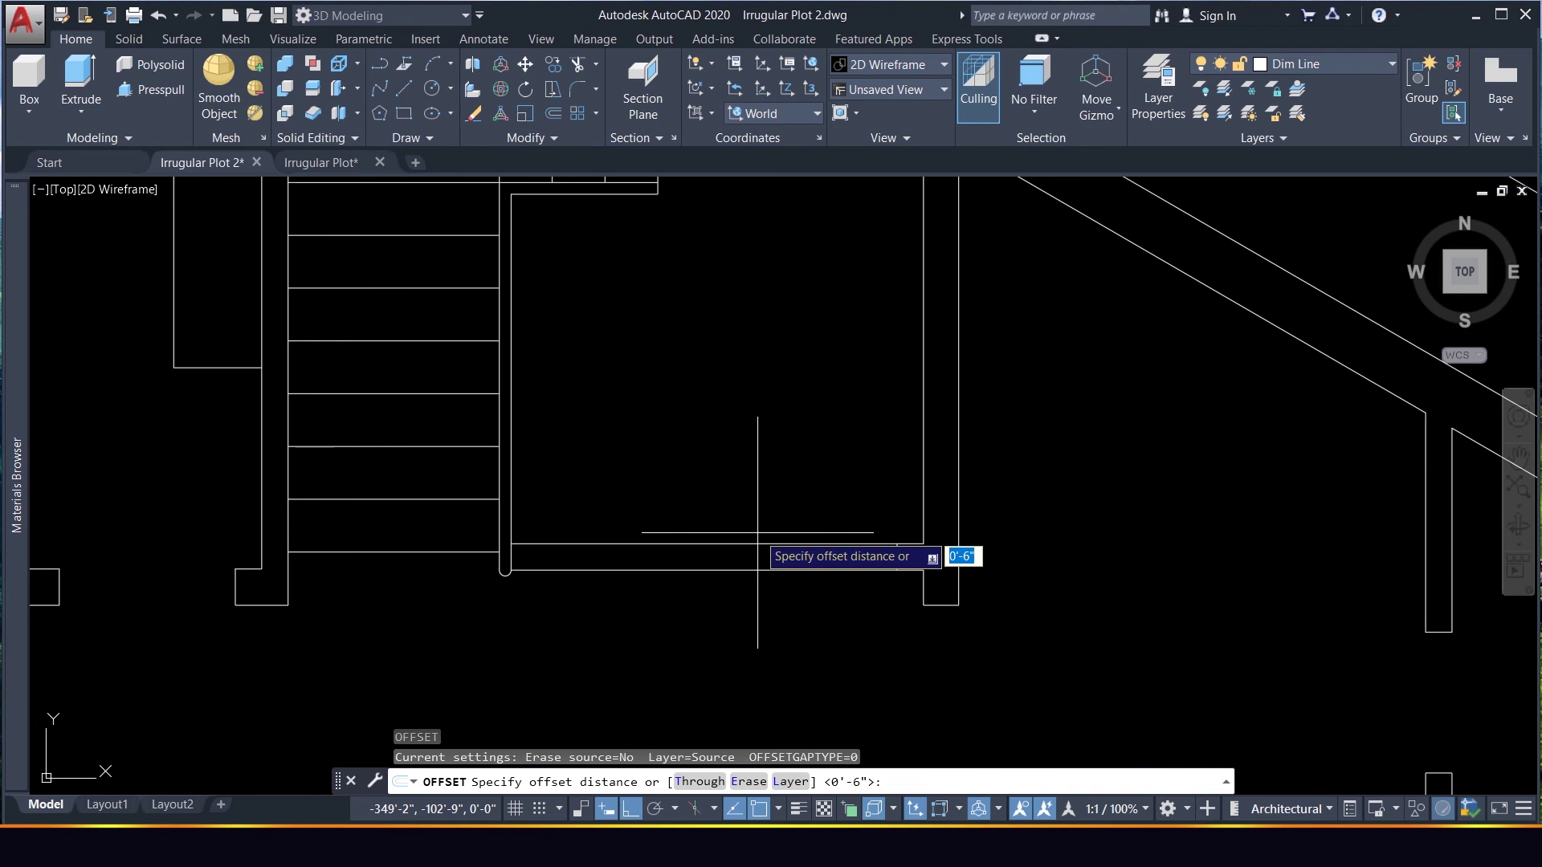
pyautogui.write('30')
pyautogui.press('Return')
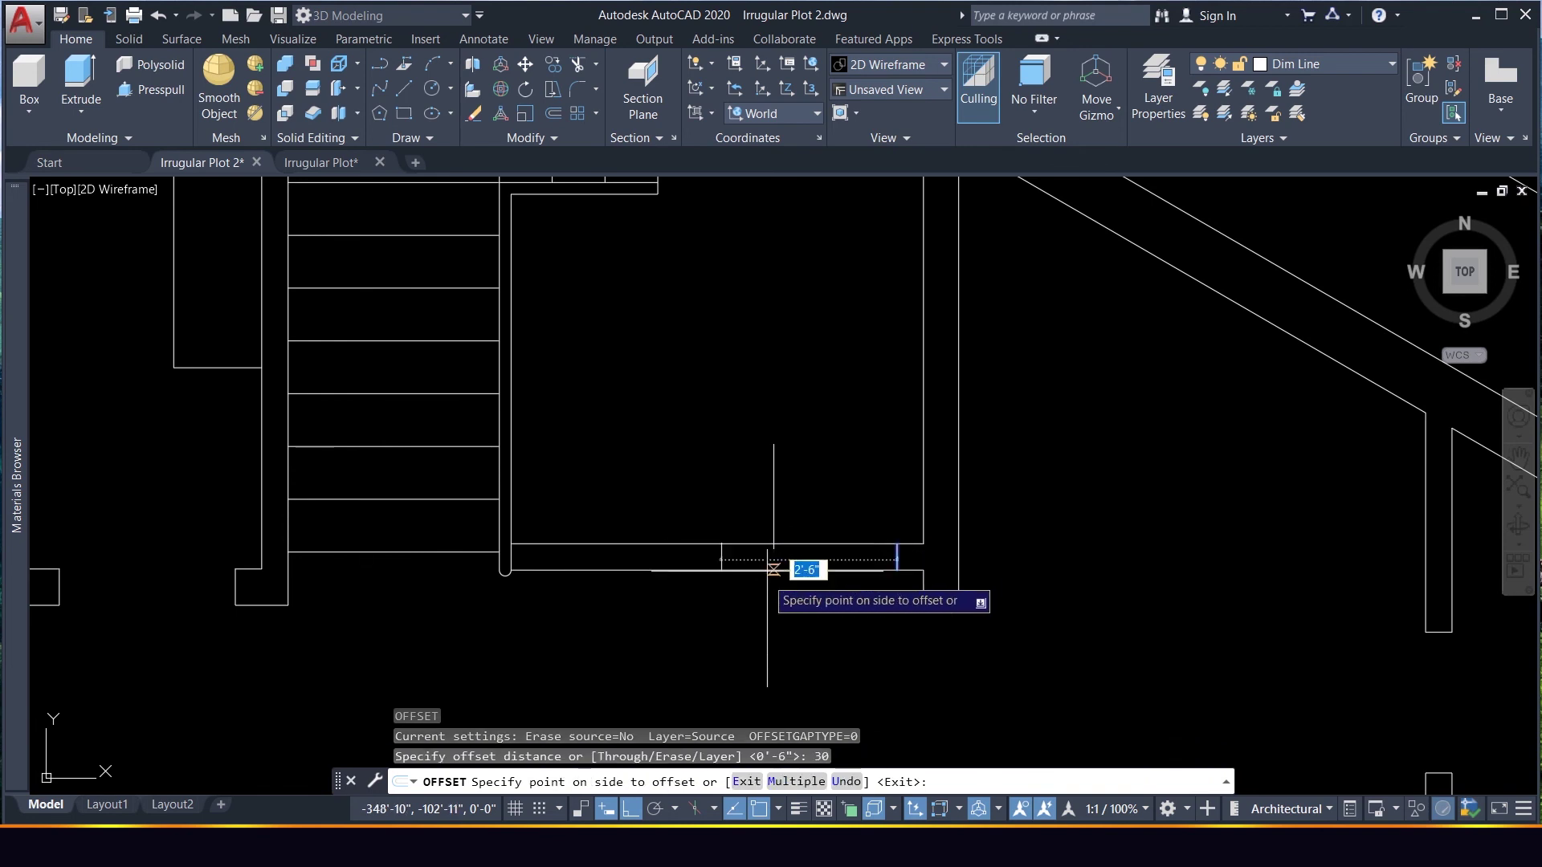
pyautogui.click(811, 594)
pyautogui.press('Escape')
pyautogui.write('tr')
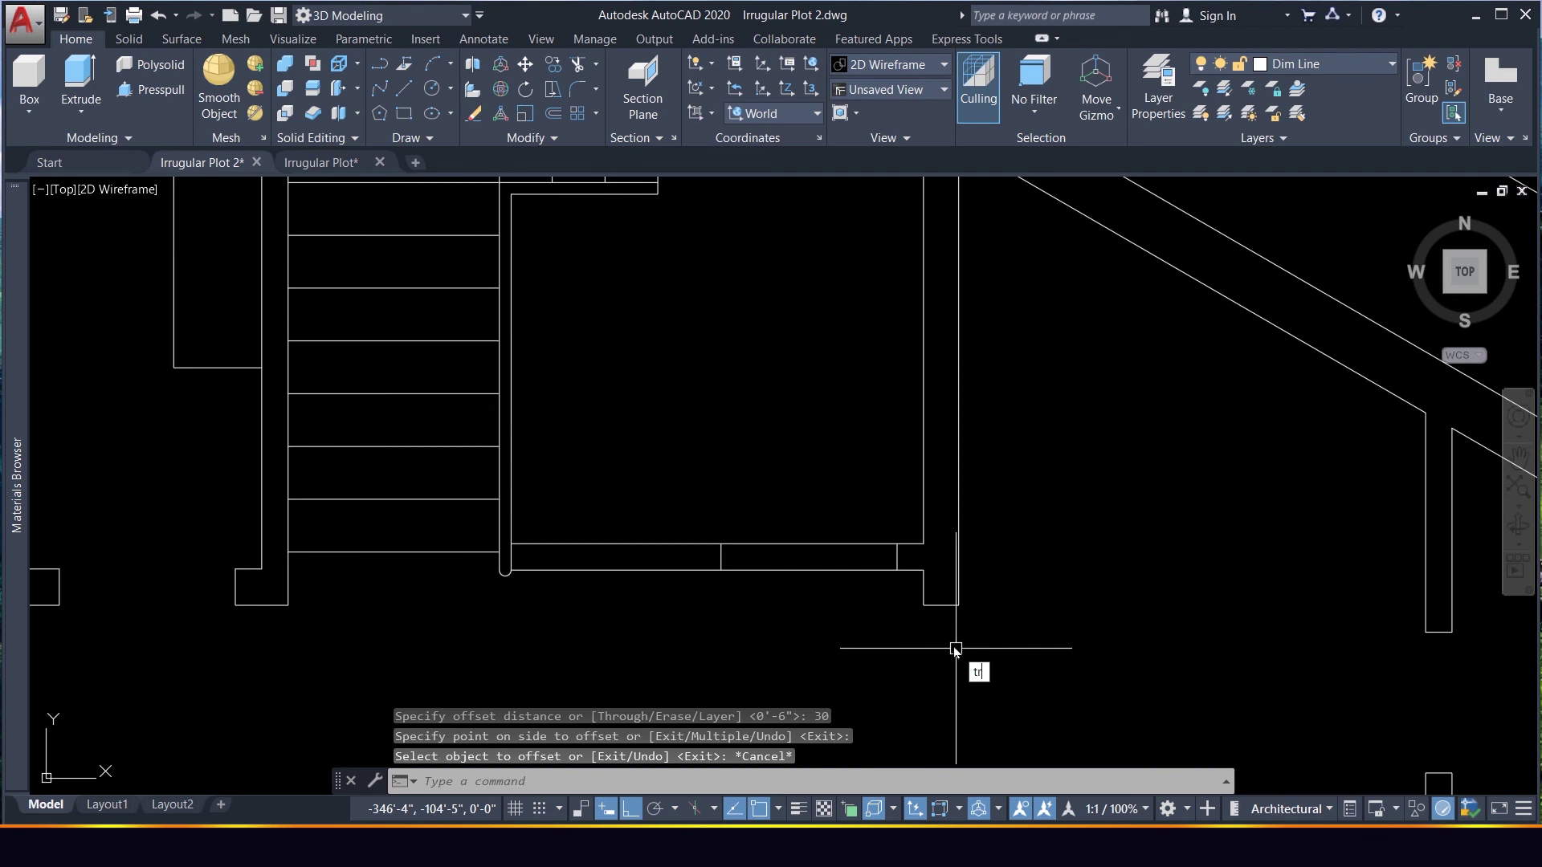
pyautogui.press('Return')
pyautogui.click(854, 613)
pyautogui.click(796, 470)
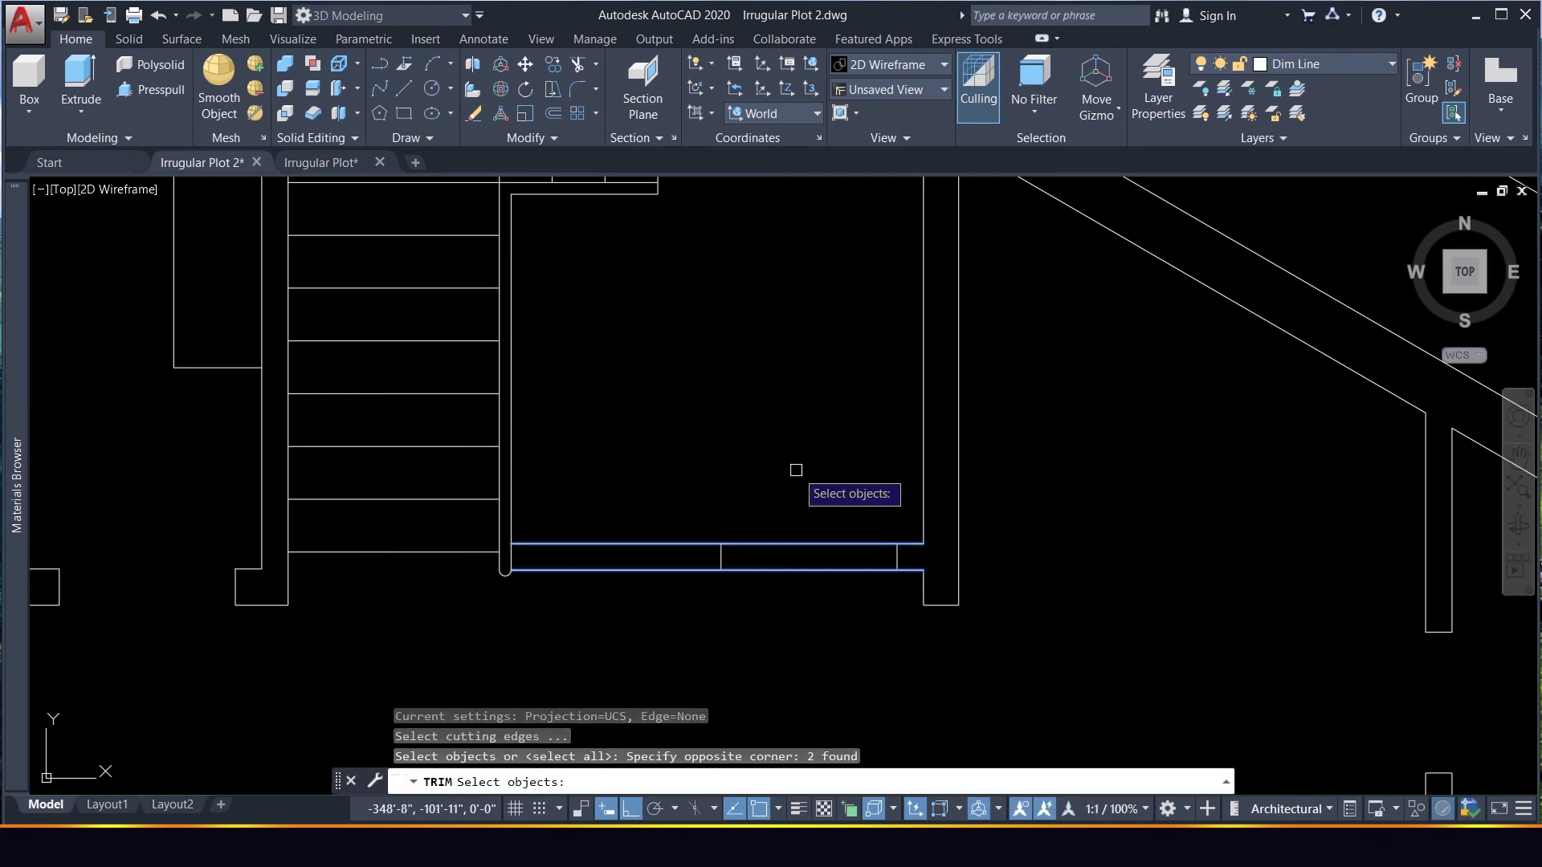
pyautogui.press('Escape')
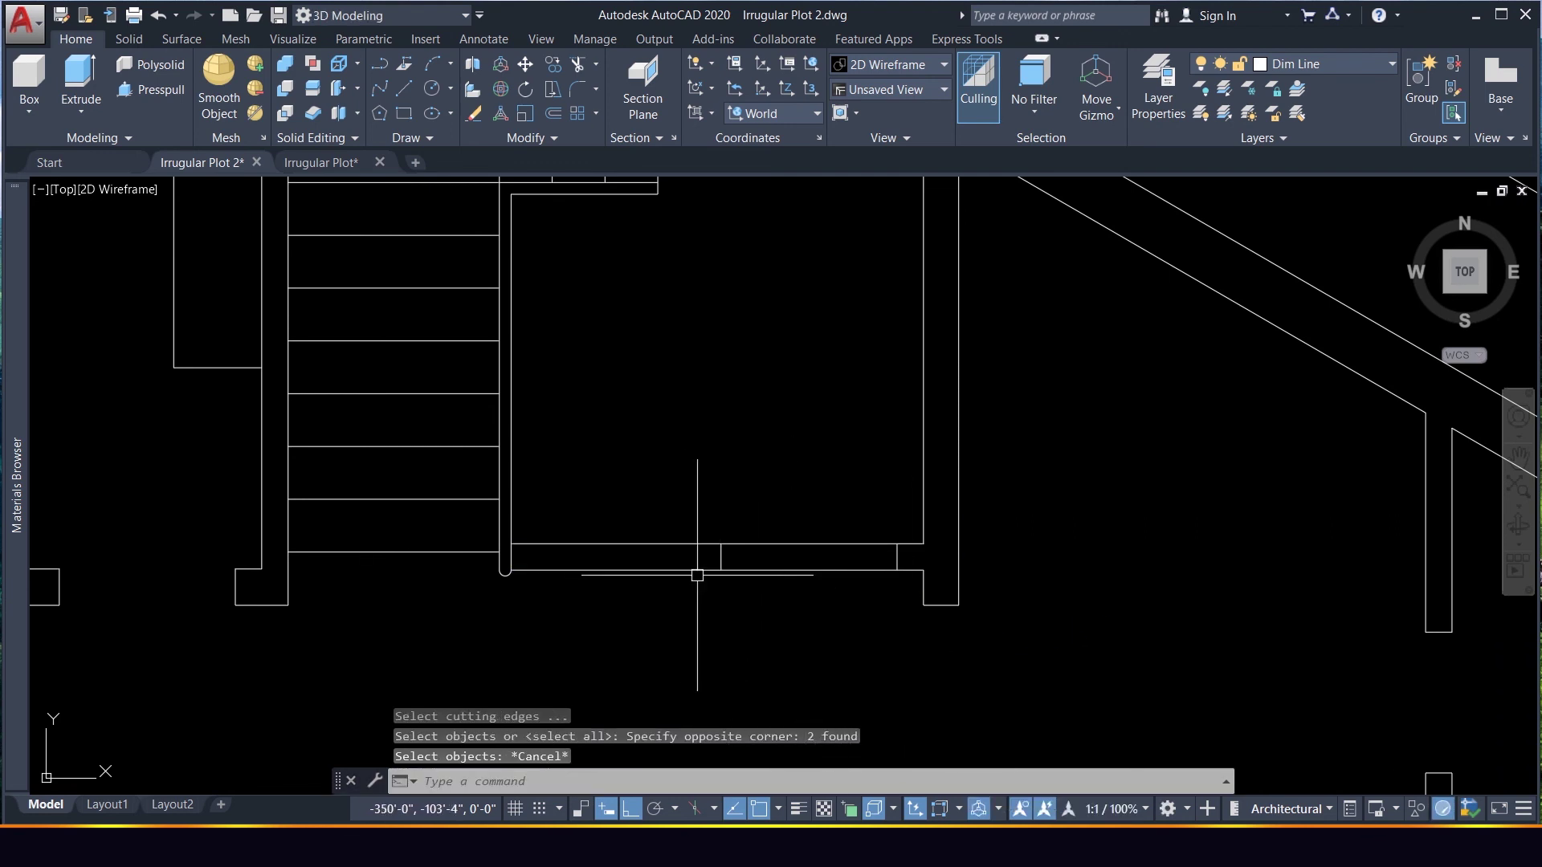
# Trim both south wall lines between the two jambs to cut the door opening beside the stairs
pyautogui.write('t')
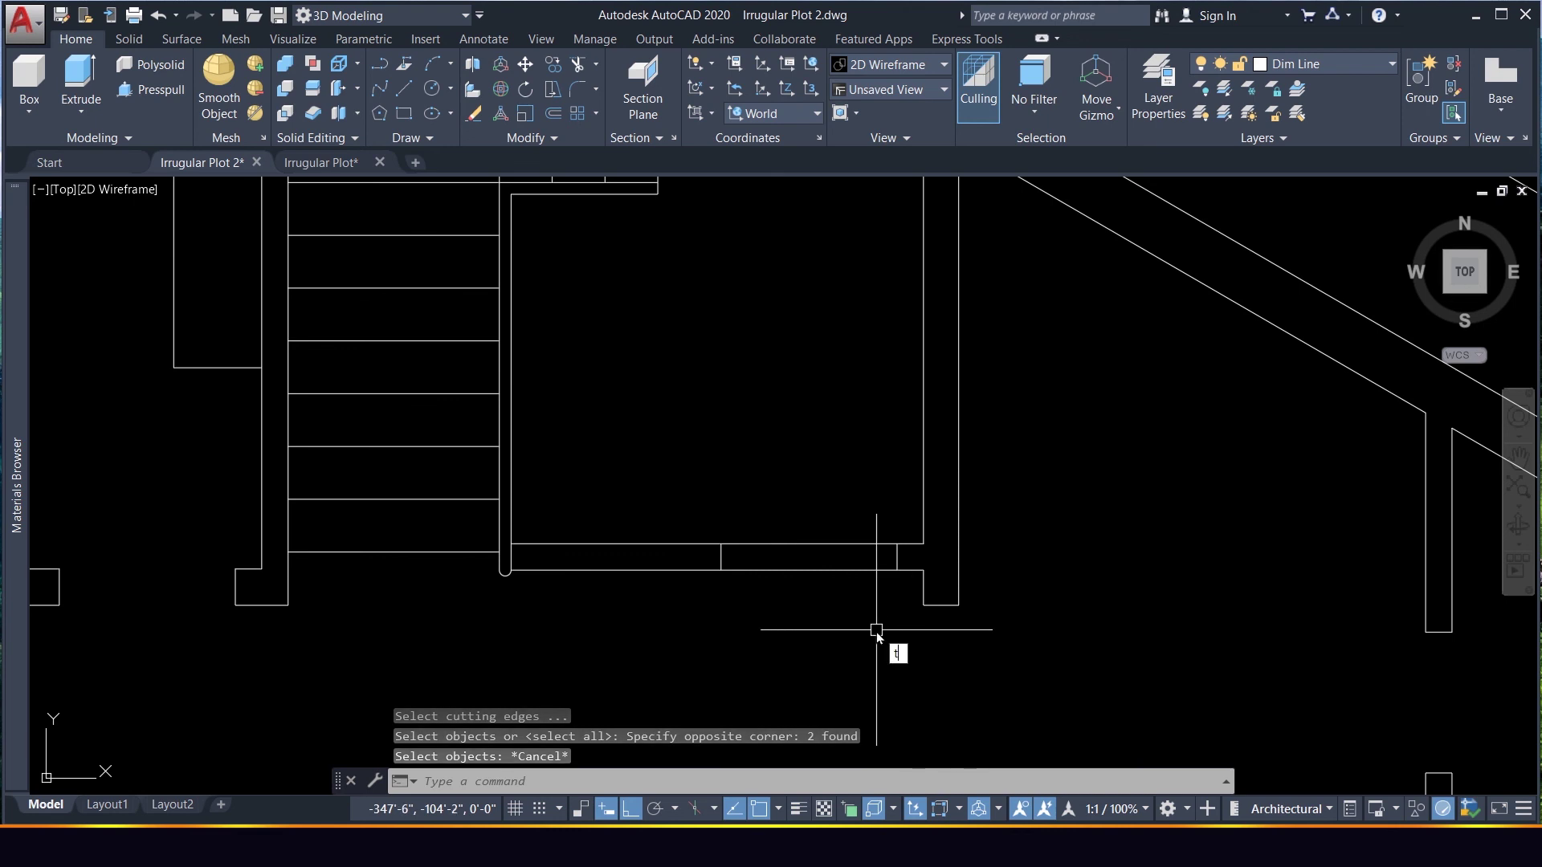
pyautogui.press('Return')
pyautogui.click(912, 623)
pyautogui.click(636, 474)
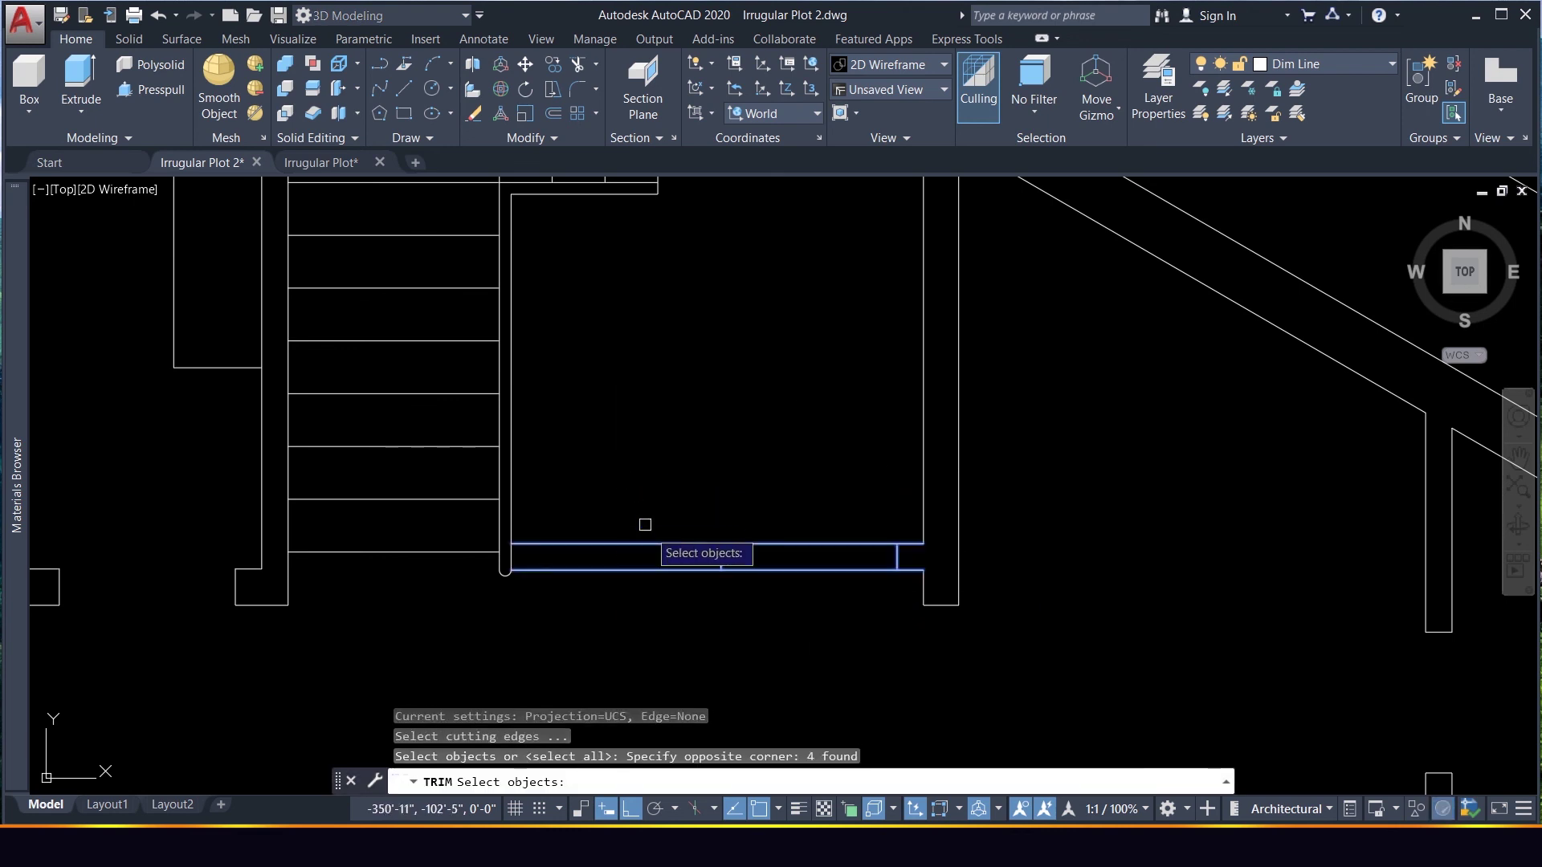
pyautogui.press('Return')
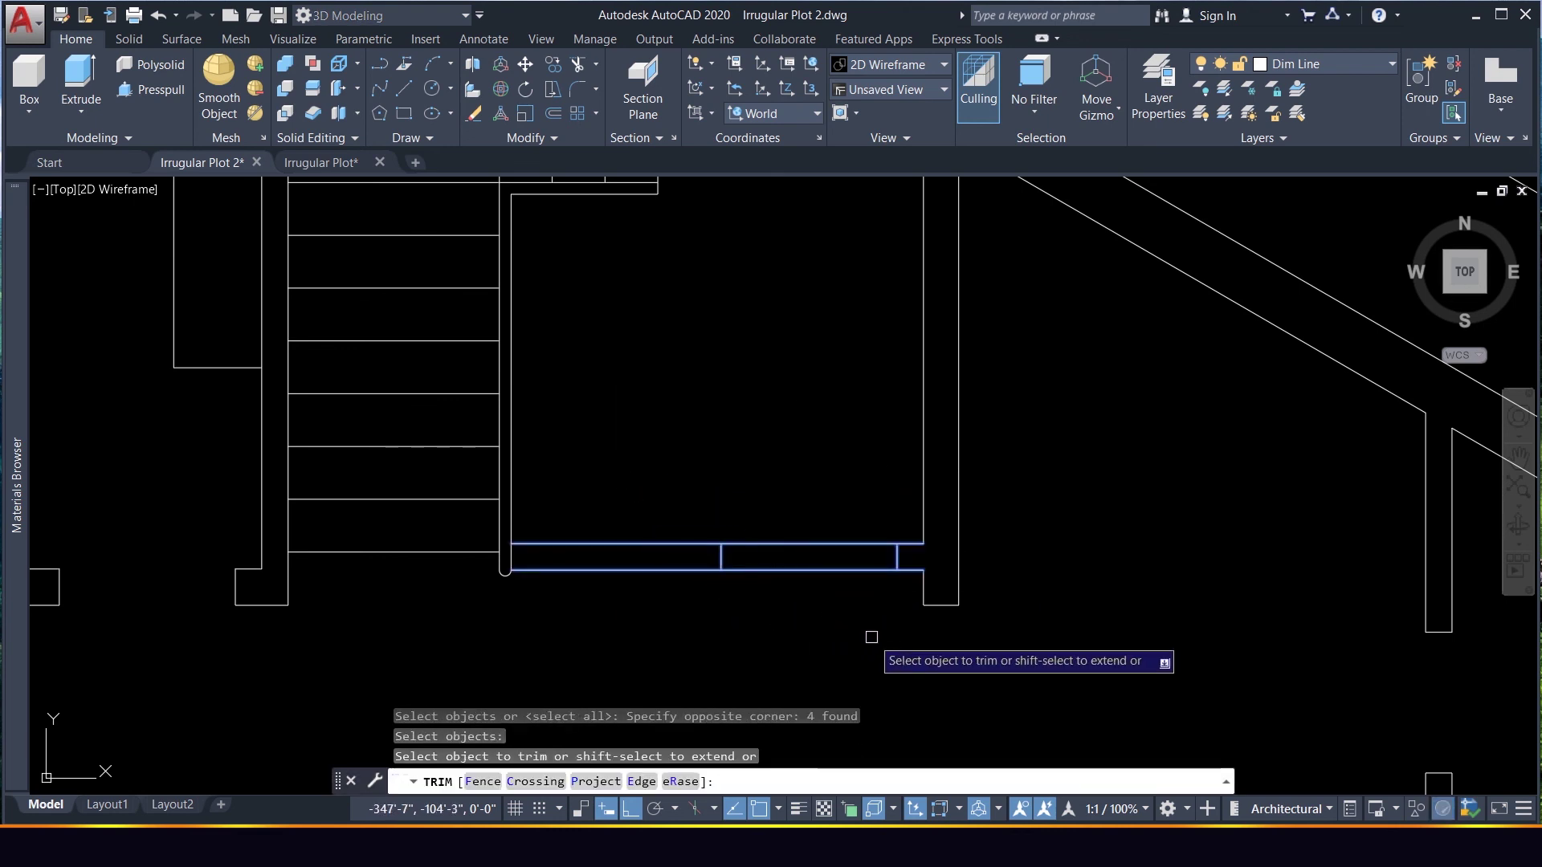
pyautogui.click(872, 636)
pyautogui.click(793, 490)
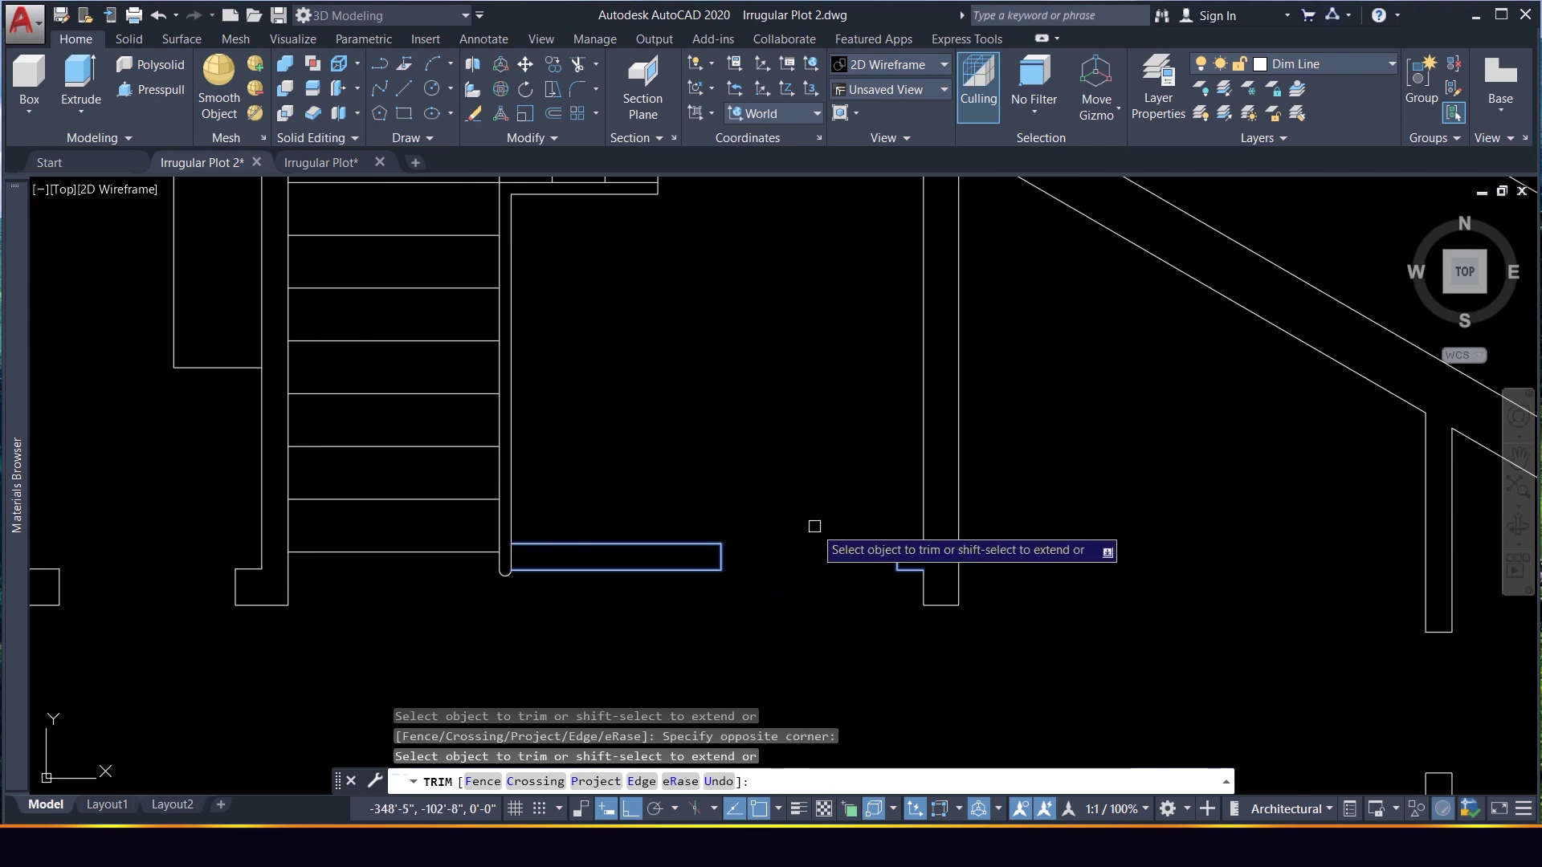
pyautogui.press('Escape')
# Draw a line straight across the east wall of the room beside the stairs, from the midpoint of its inner face
pyautogui.scroll(-2, 812, 522)
pyautogui.scroll(-3, 814, 524)
pyautogui.scroll(3, 974, 533)
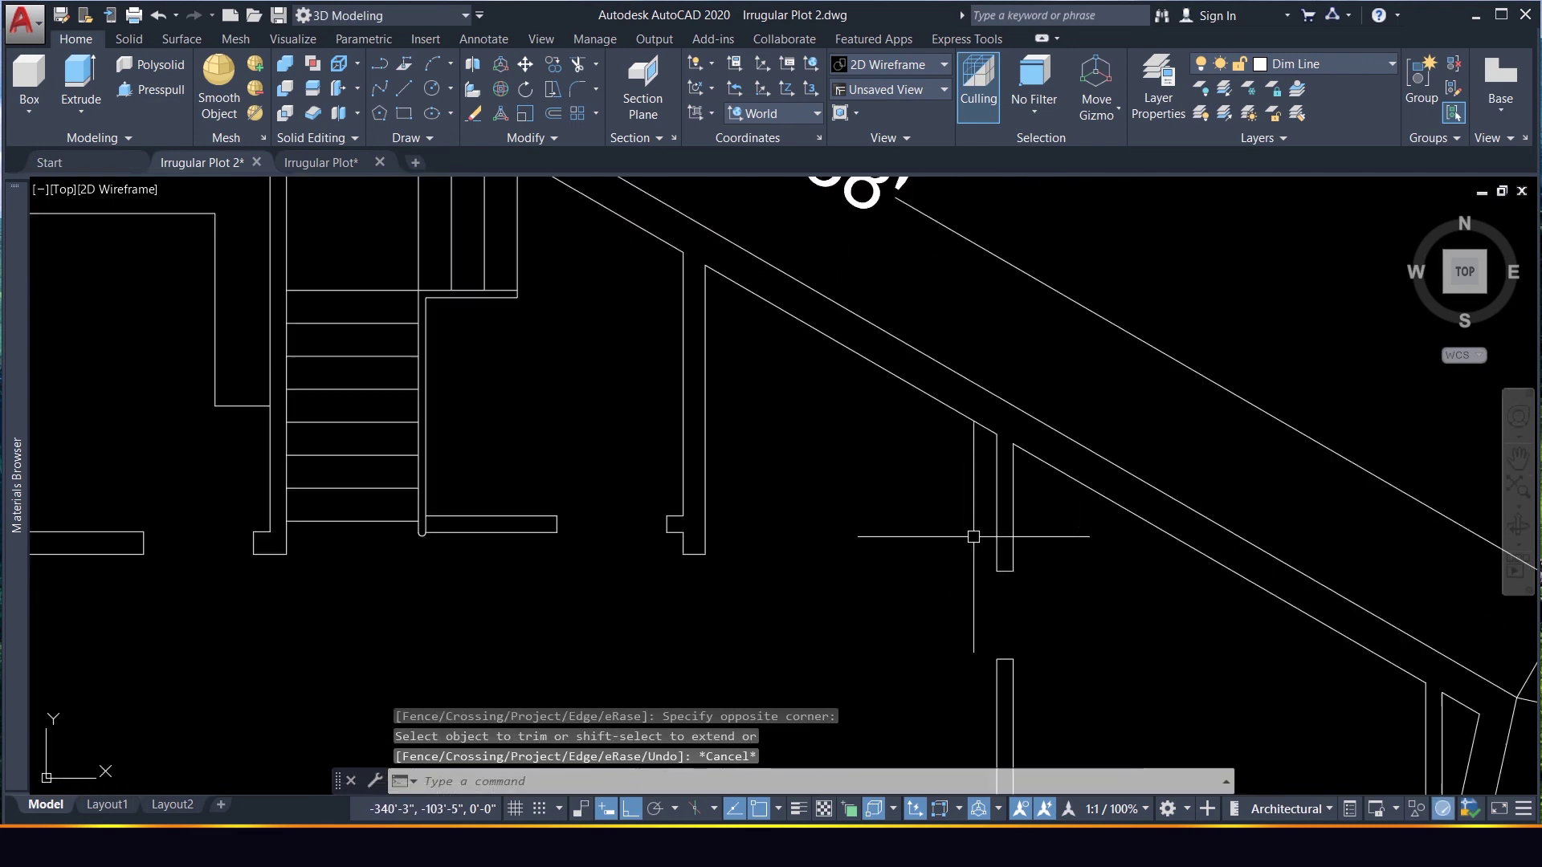
pyautogui.scroll(-3, 778, 421)
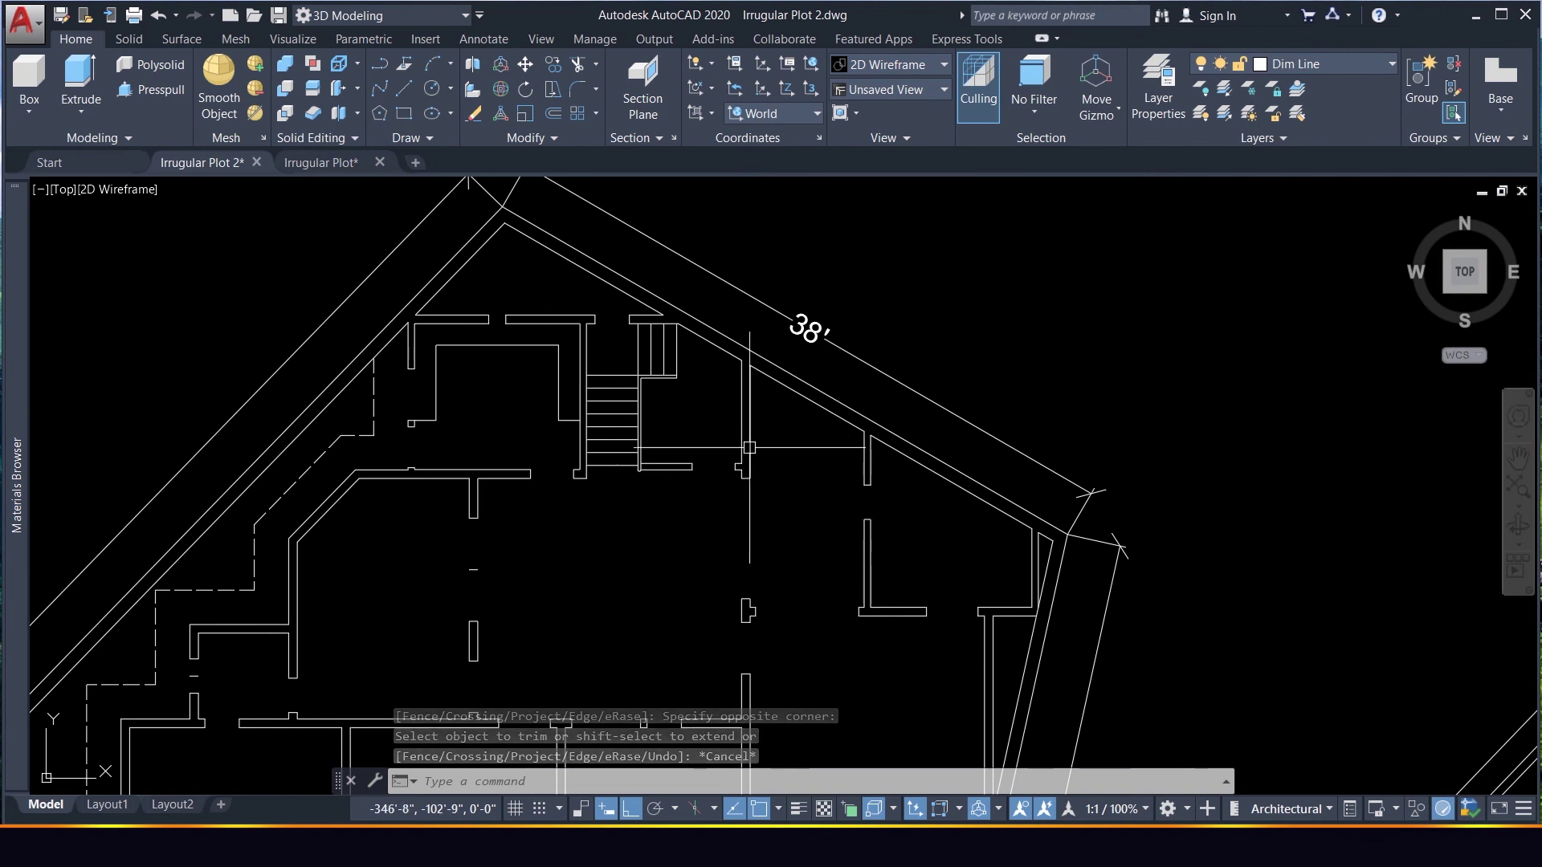
pyautogui.scroll(3, 779, 401)
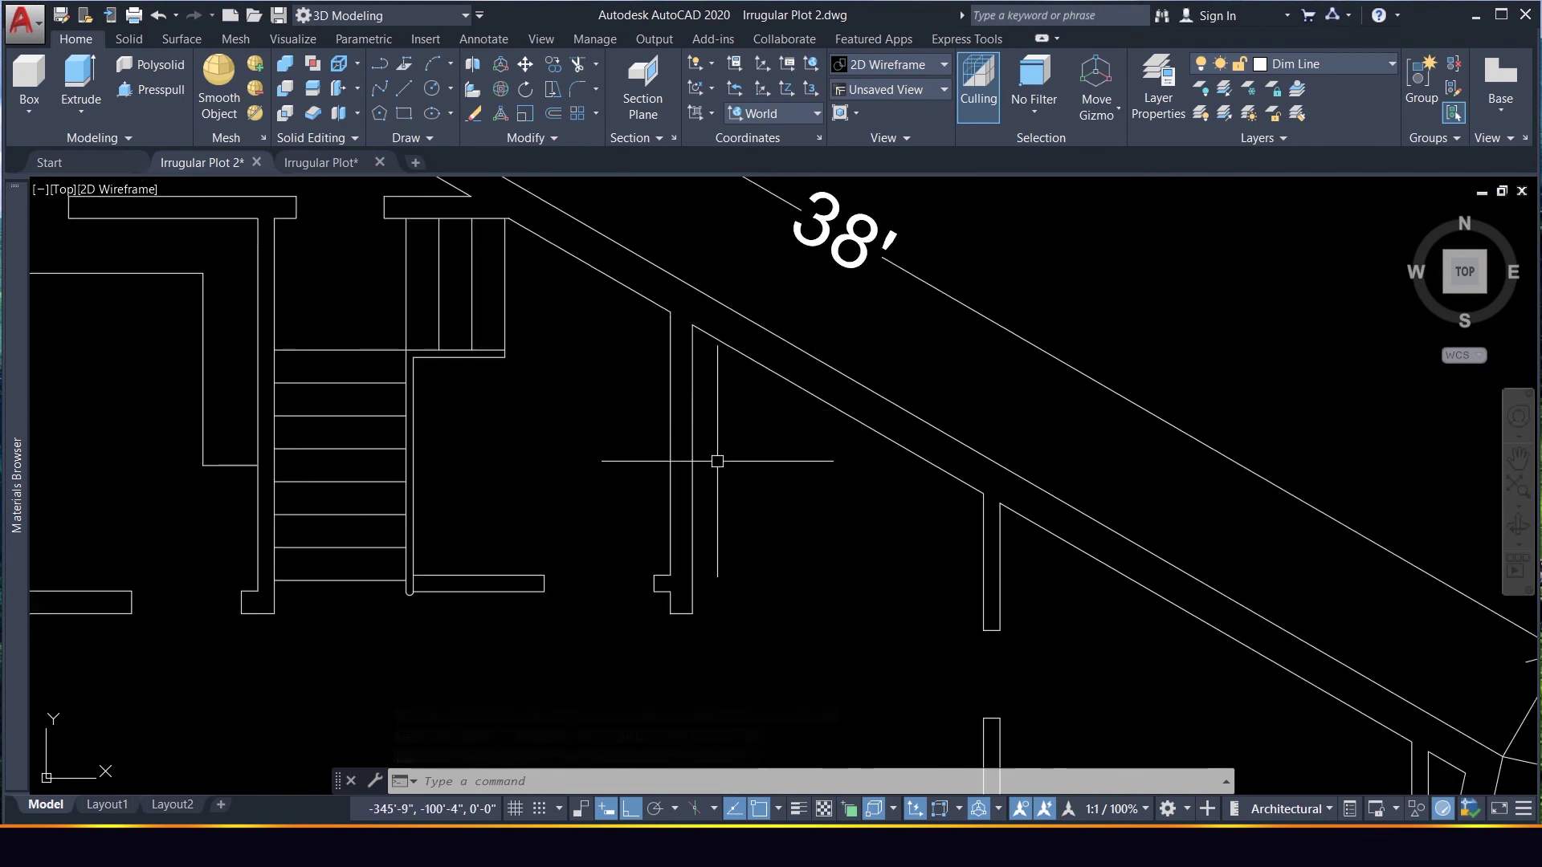
pyautogui.write('l')
pyautogui.press('Return')
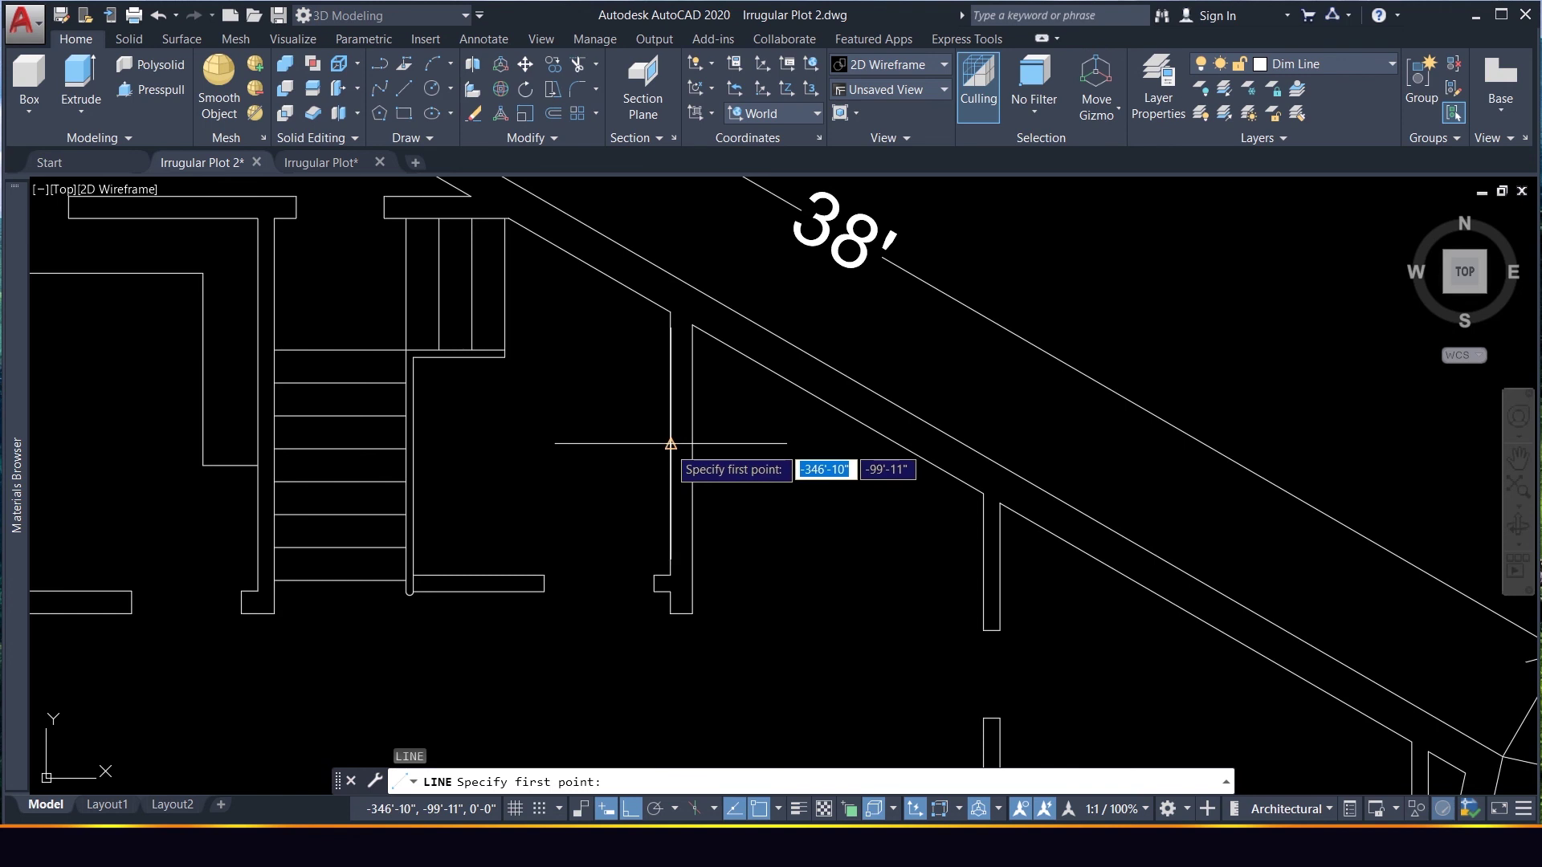
pyautogui.click(670, 443)
pyautogui.click(692, 444)
pyautogui.press('Escape')
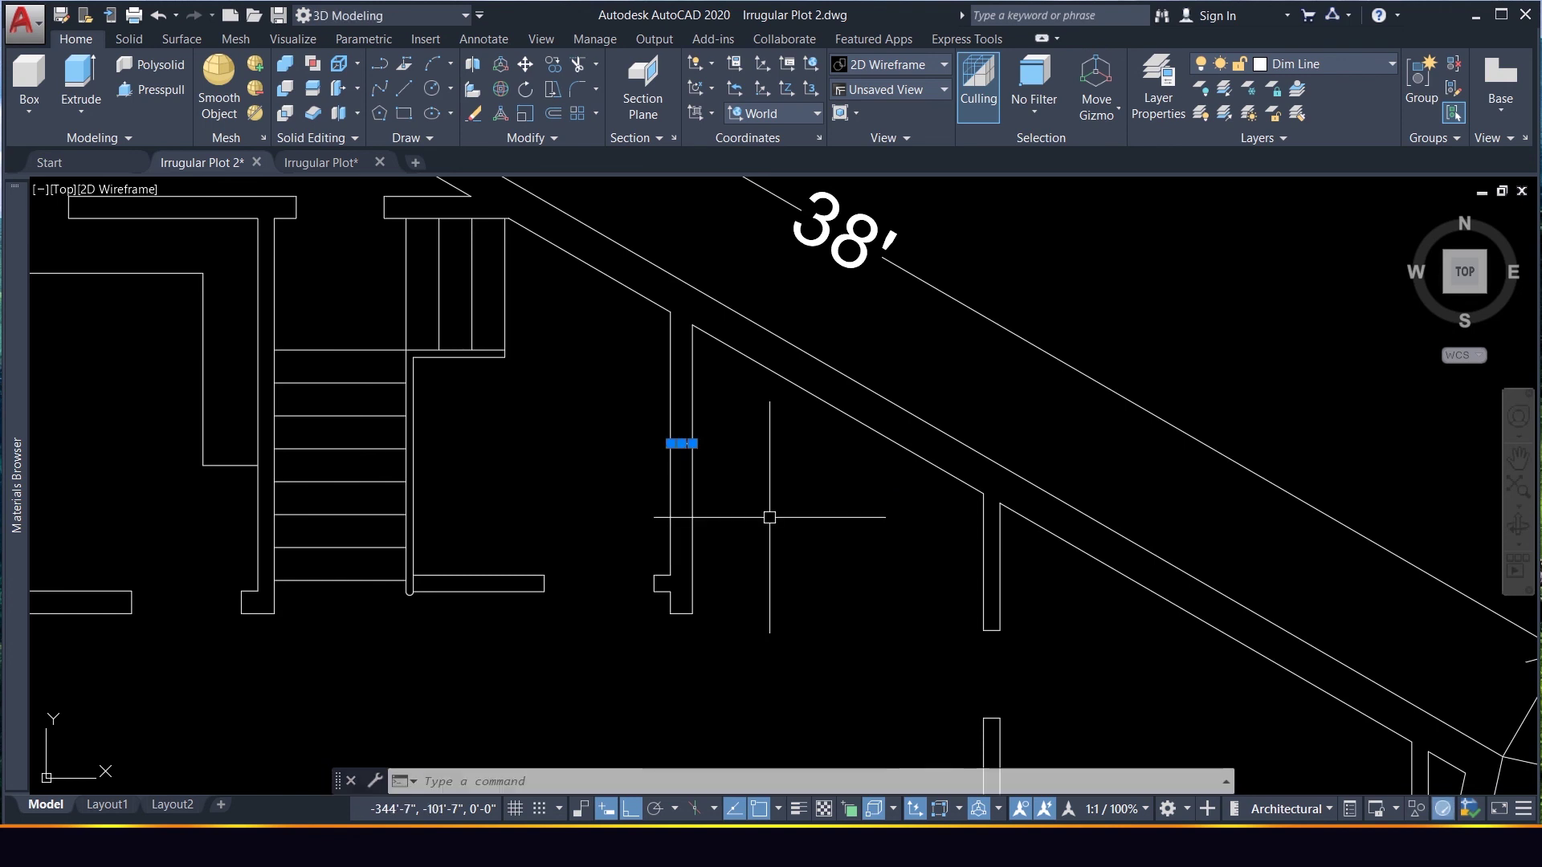
# Erase the line drawn across the middle of the east wall in the room beside the stairs
pyautogui.click(665, 400)
pyautogui.click(716, 484)
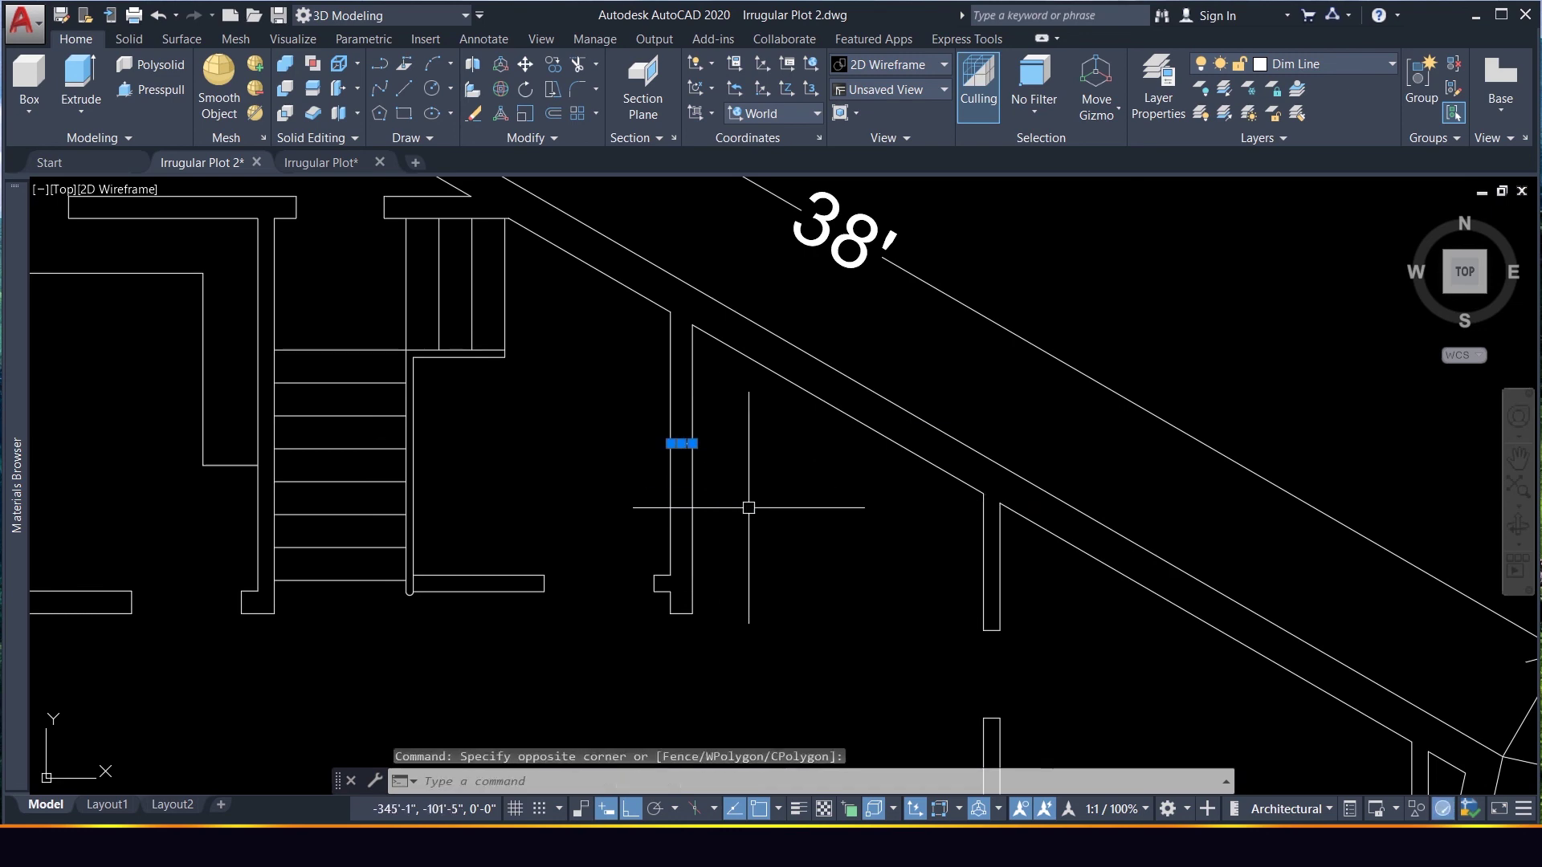
pyautogui.press('Delete')
# Examine the door and window openings across the whole floor plan against the GROUND FLOOR reference plan beside it
pyautogui.scroll(-4, 748, 502)
pyautogui.scroll(-2, 748, 491)
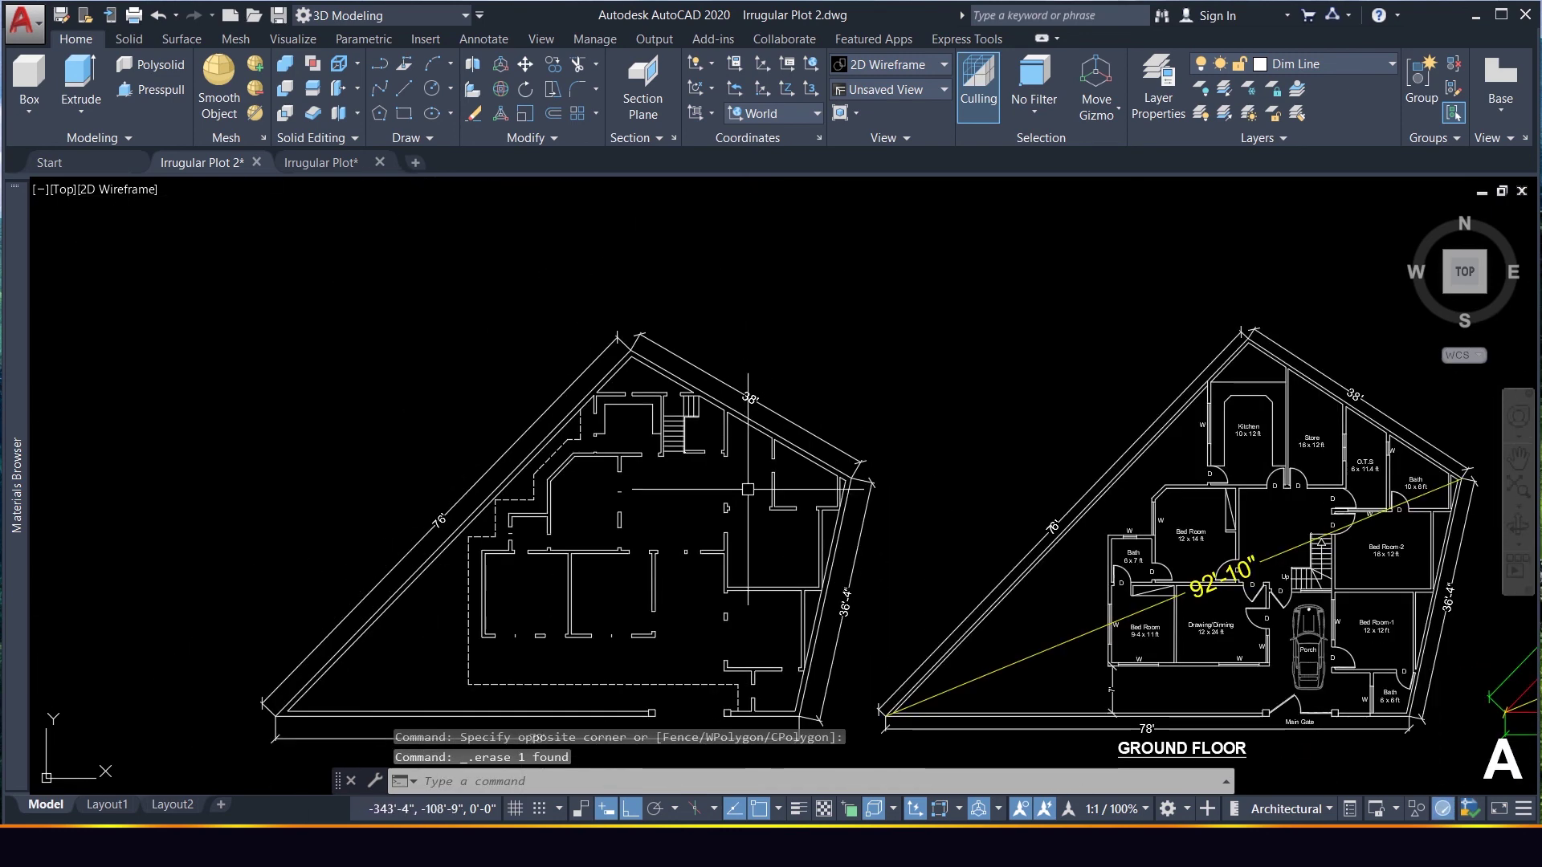
pyautogui.scroll(3, 748, 489)
pyautogui.scroll(-3, 667, 643)
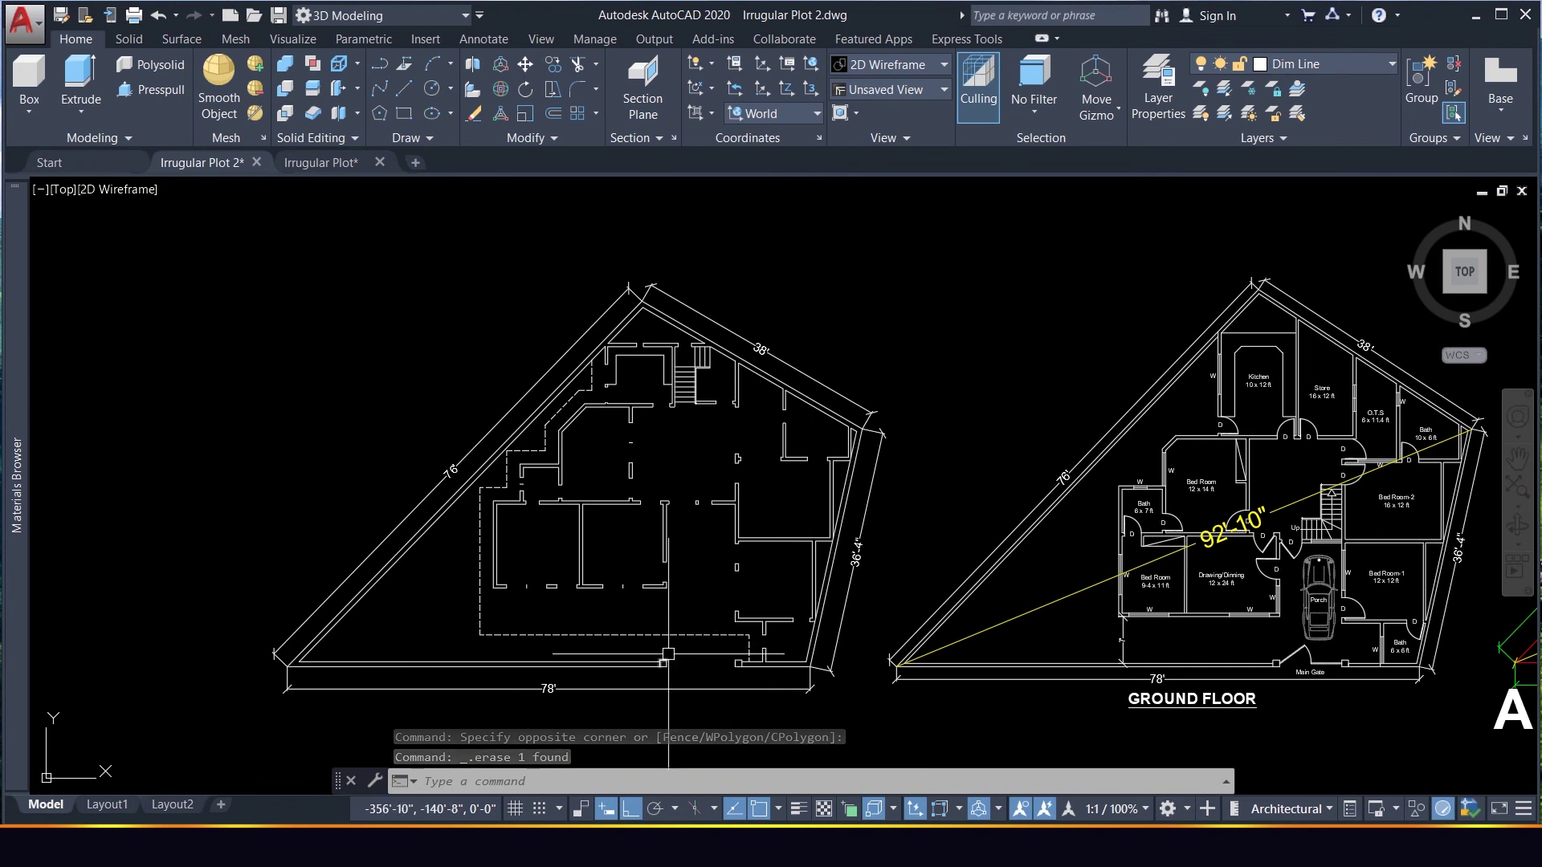
pyautogui.scroll(2, 526, 614)
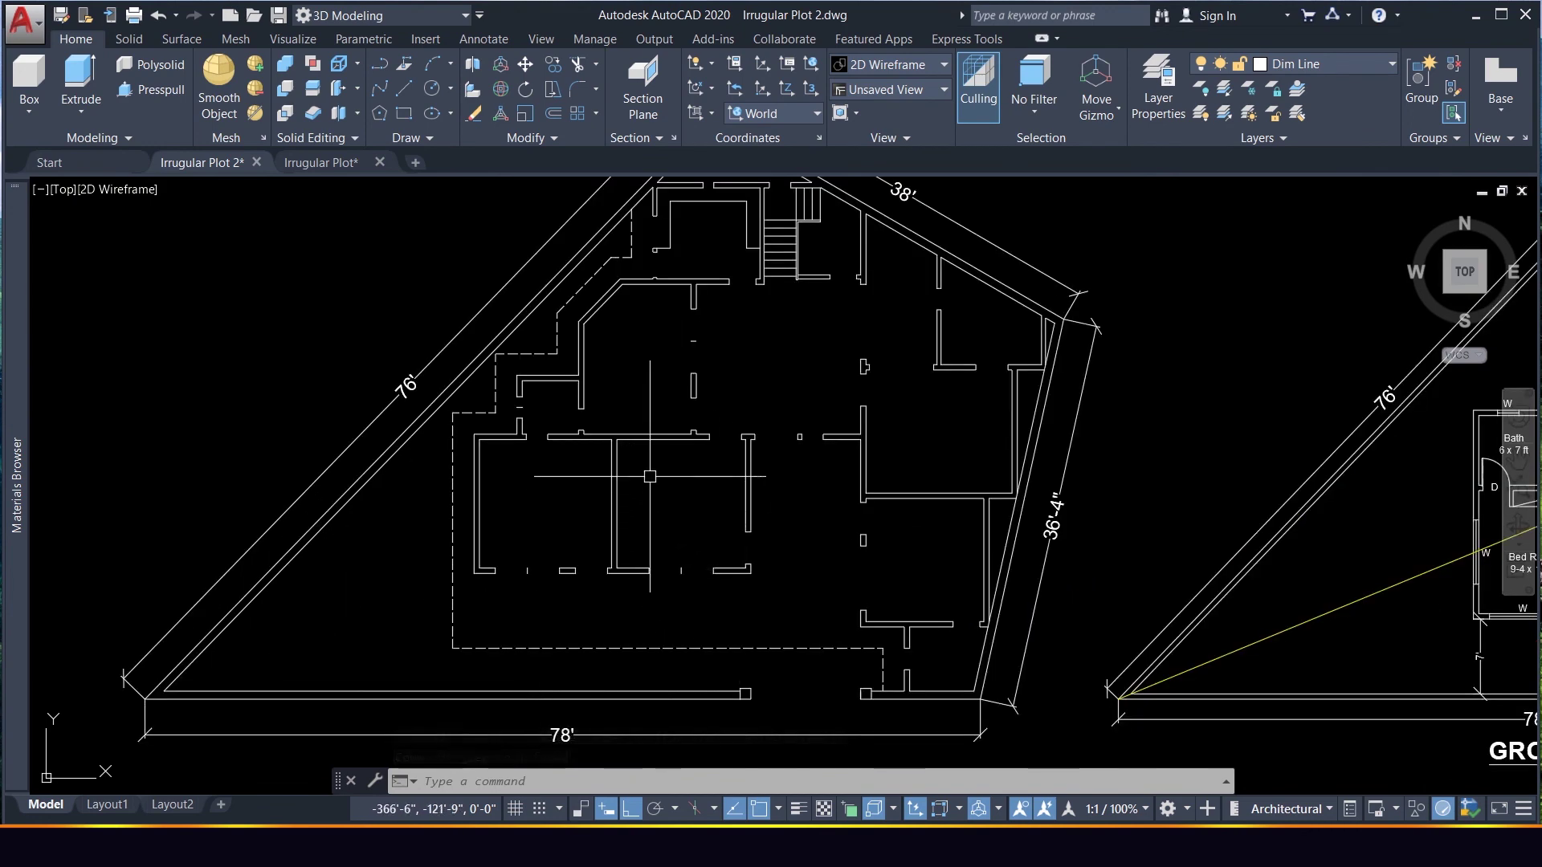
pyautogui.scroll(-2, 747, 579)
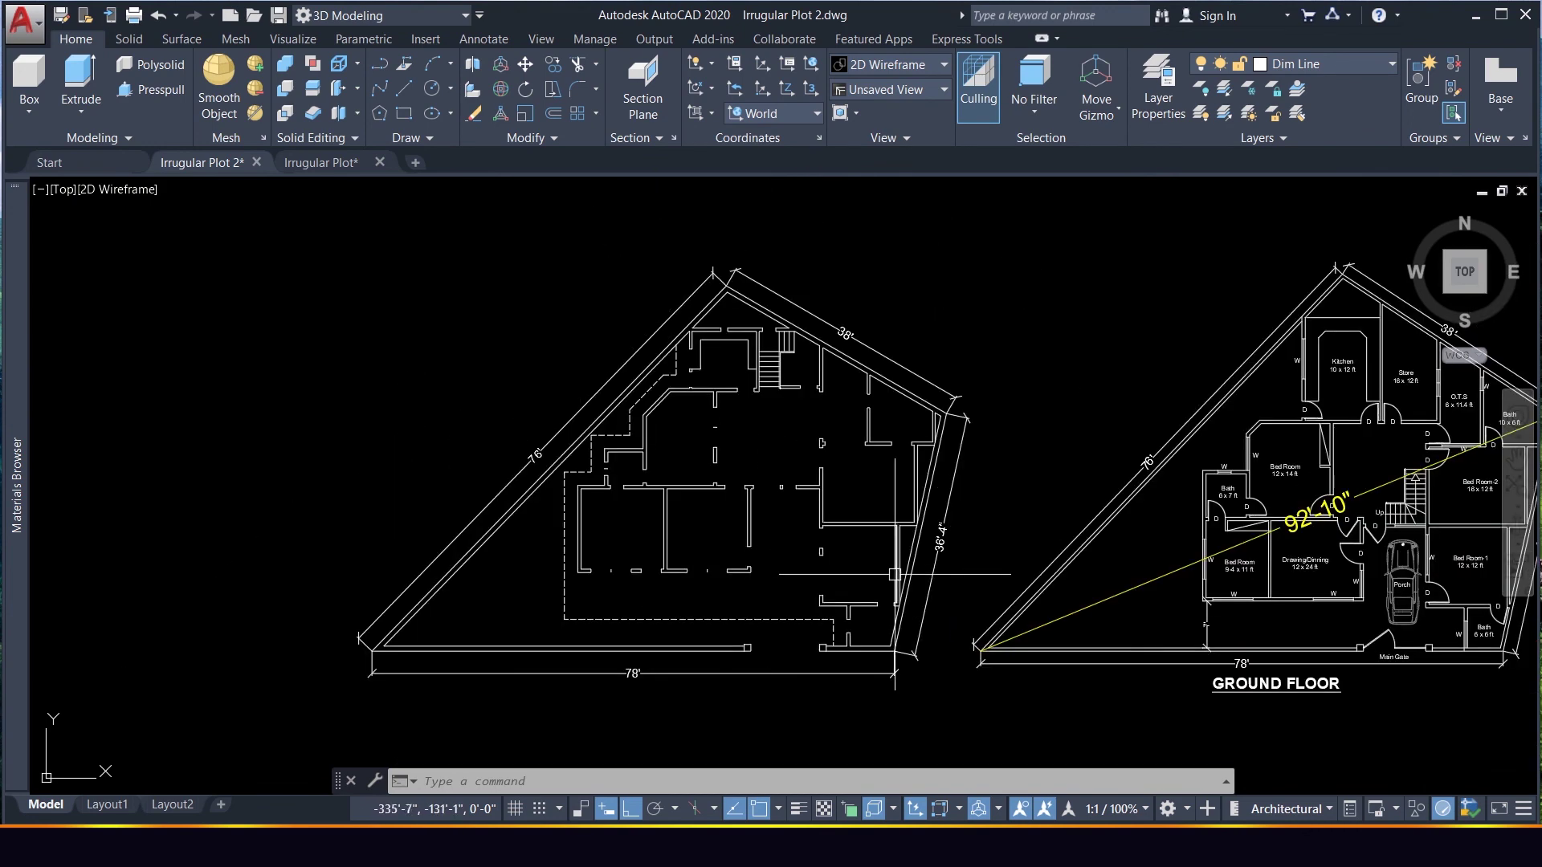
pyautogui.scroll(3, 895, 574)
pyautogui.scroll(-3, 945, 617)
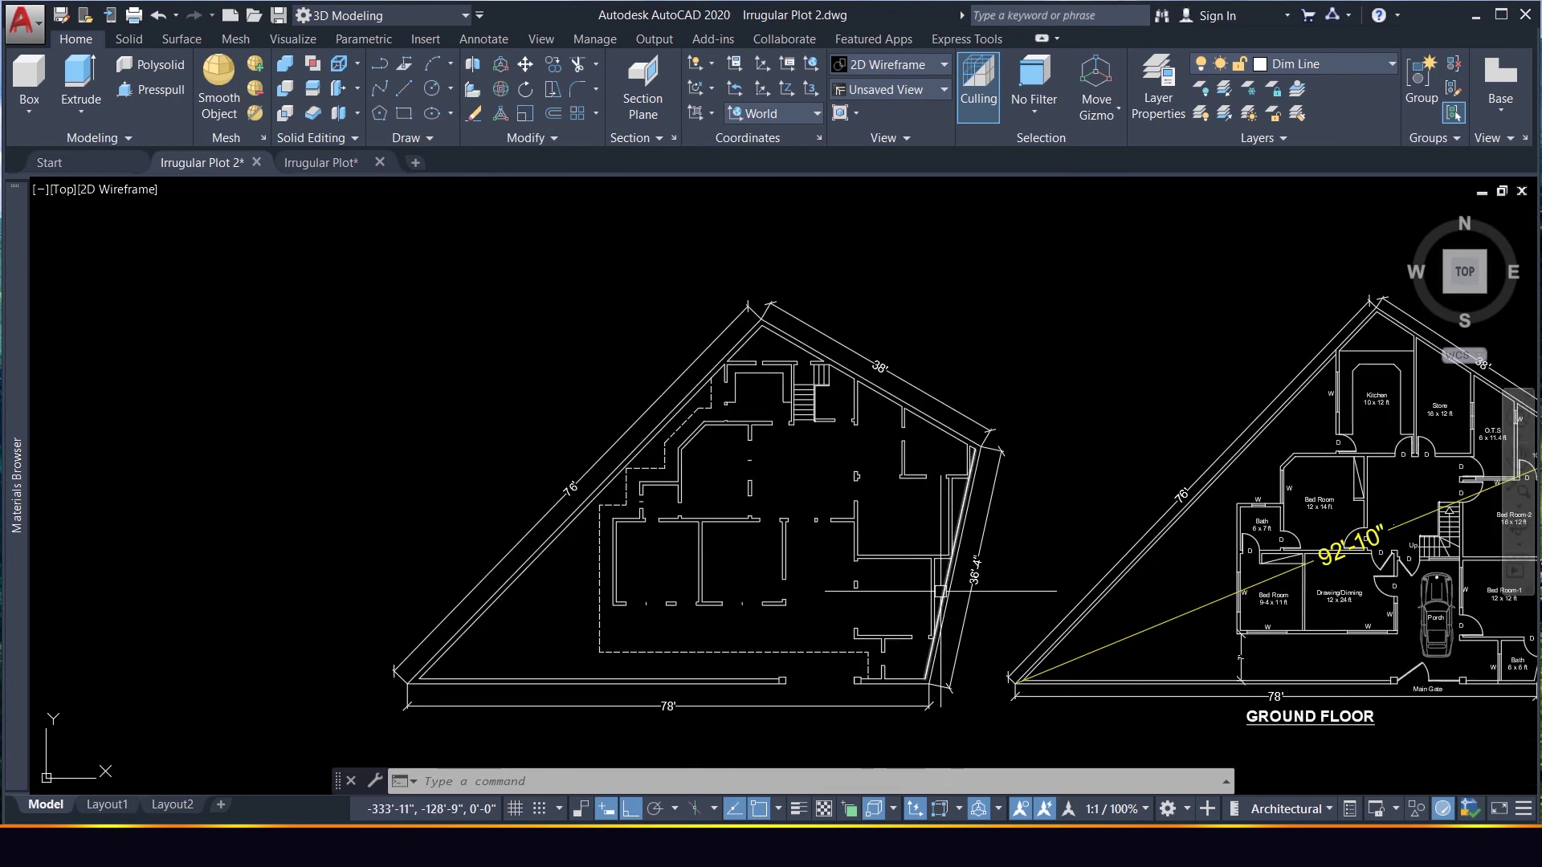
# Look over the new floor plan's south and east sides again, and view the other irregular plot drawings in the file
pyautogui.scroll(2, 941, 591)
pyautogui.scroll(-4, 940, 595)
pyautogui.scroll(3, 940, 619)
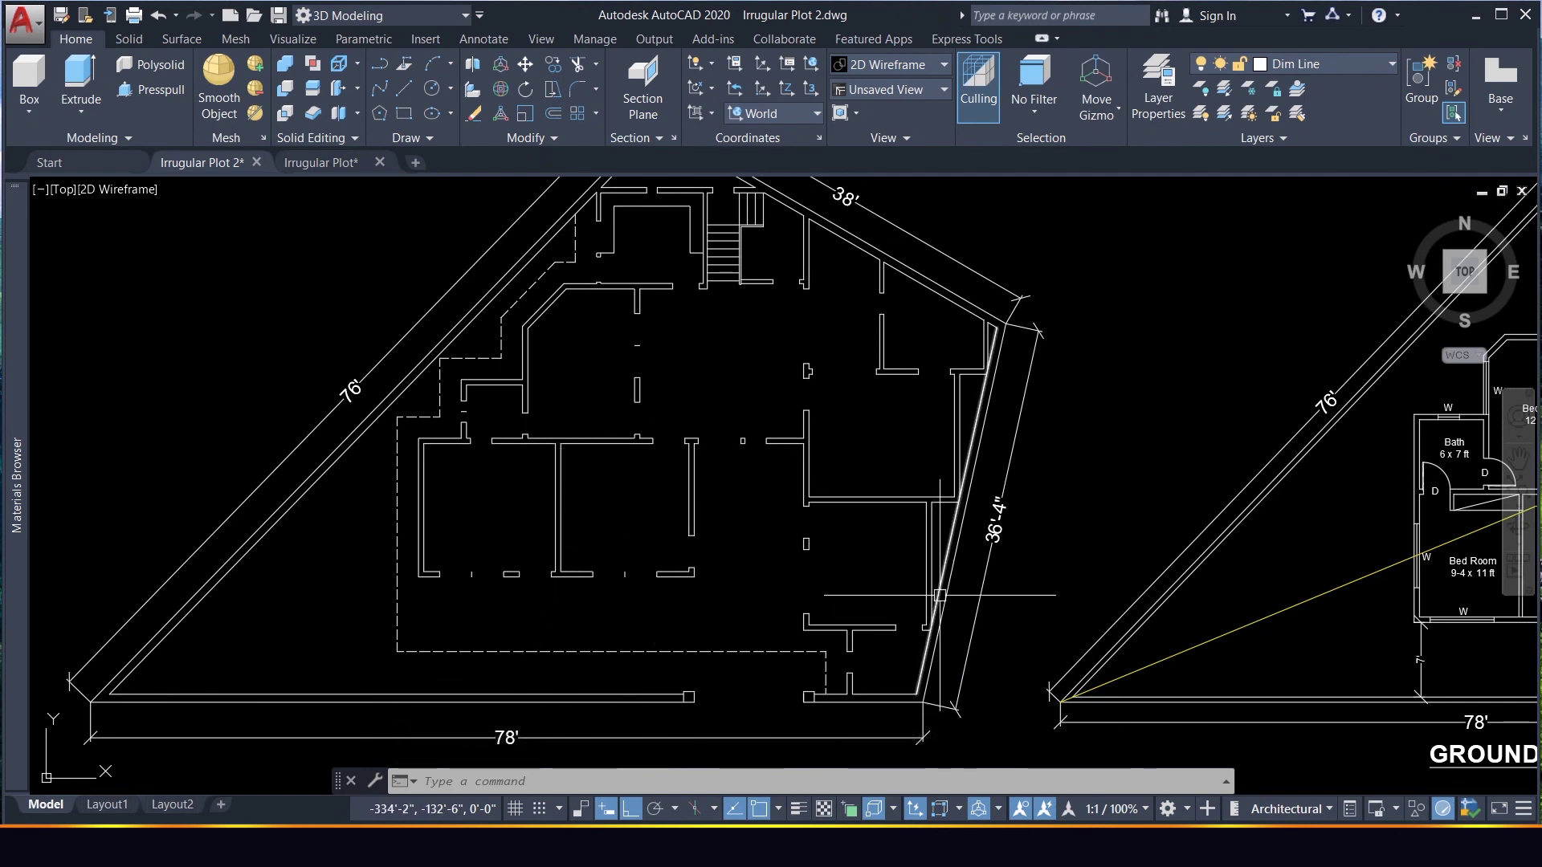
pyautogui.scroll(2, 928, 578)
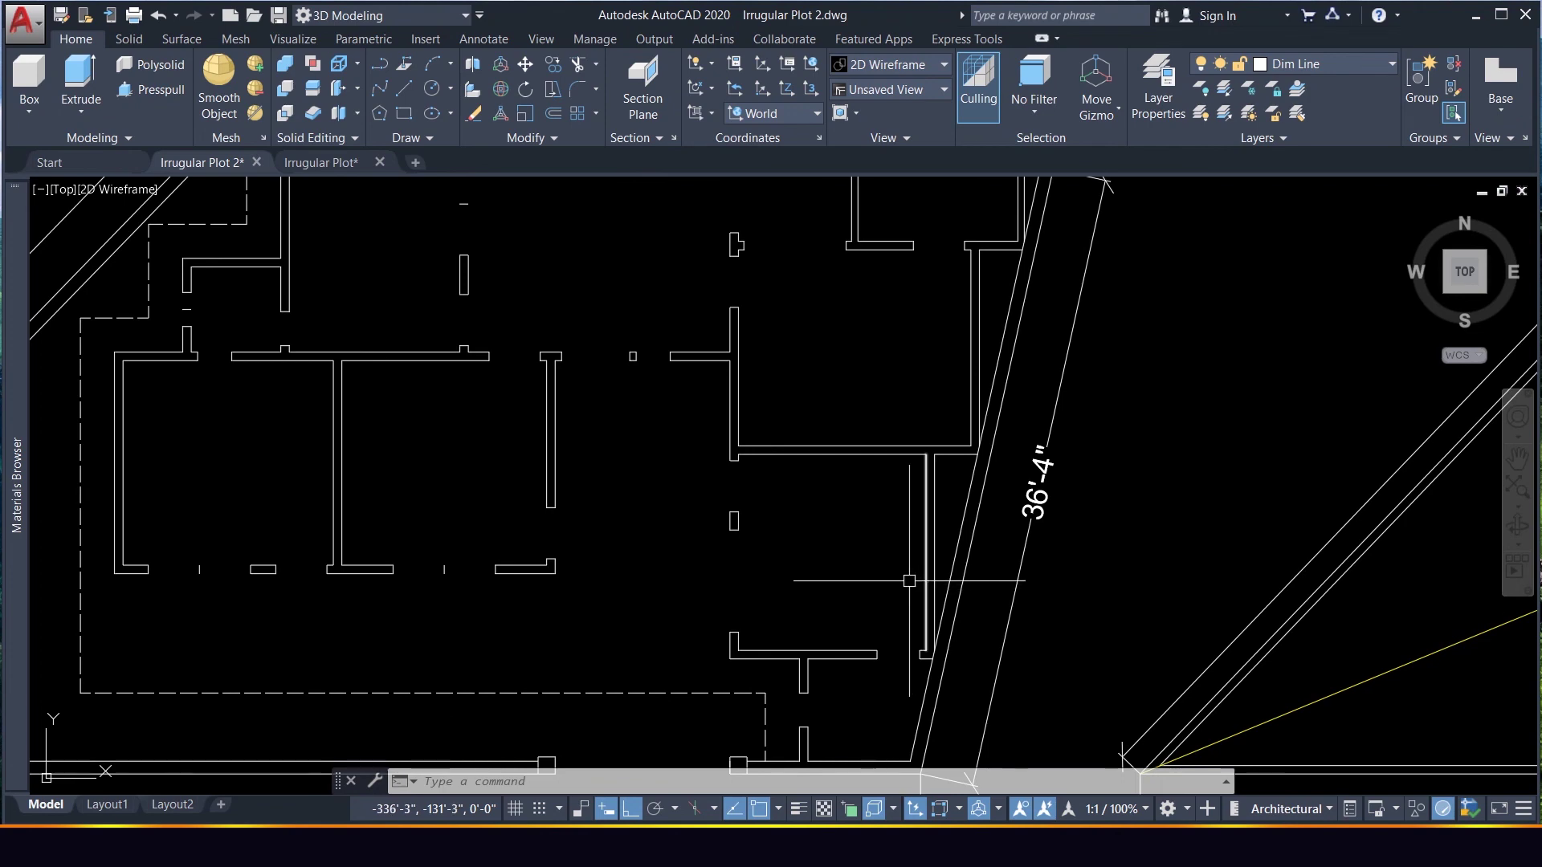
pyautogui.scroll(-4, 850, 521)
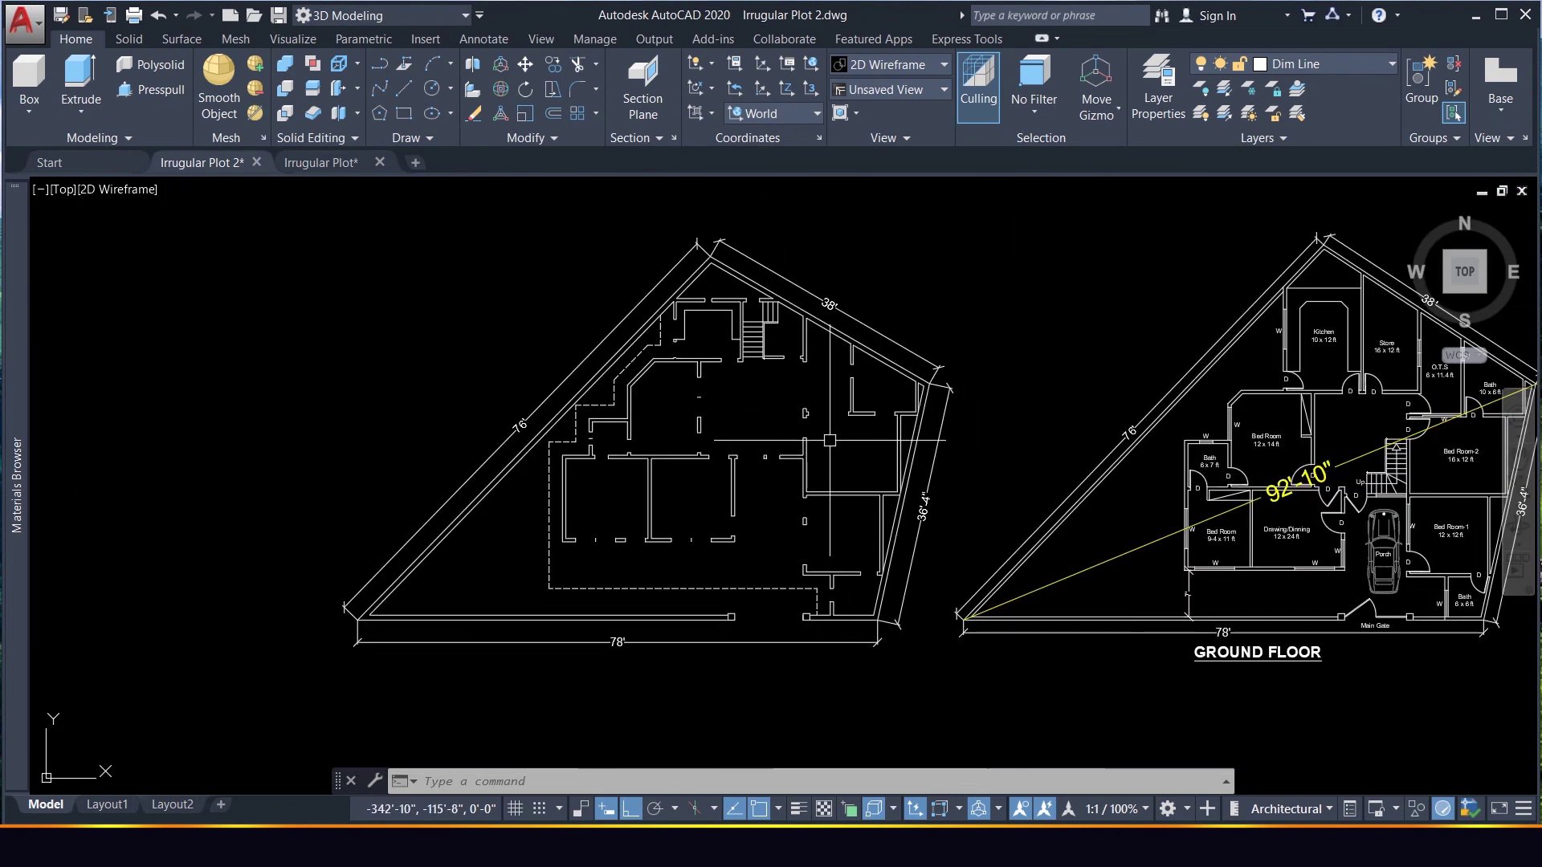
pyautogui.scroll(2, 665, 659)
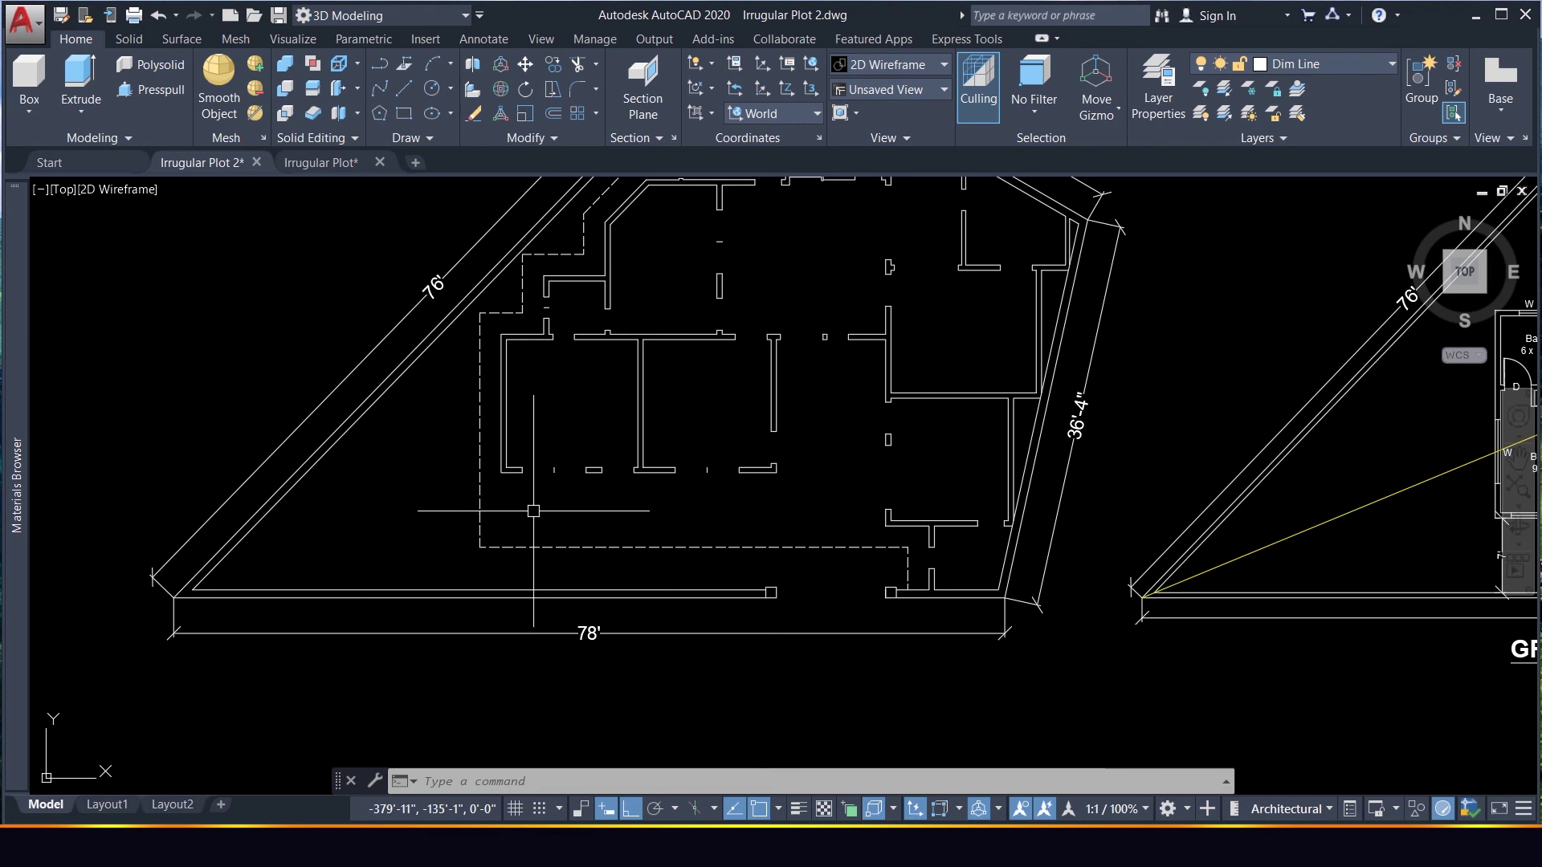
pyautogui.scroll(-2, 643, 559)
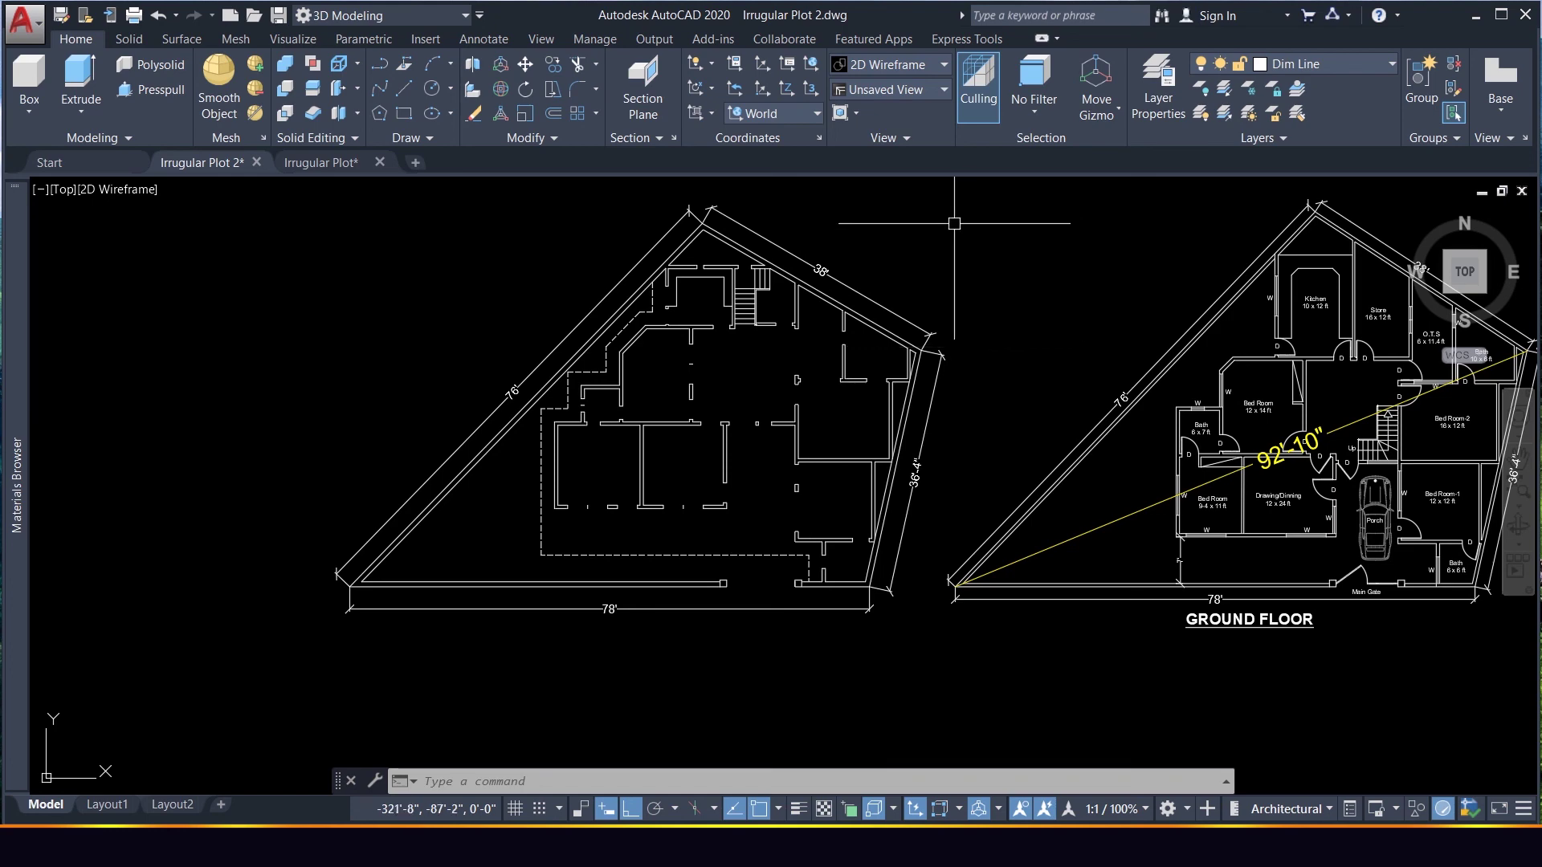
pyautogui.scroll(-15, 798, 468)
pyautogui.scroll(2, 885, 507)
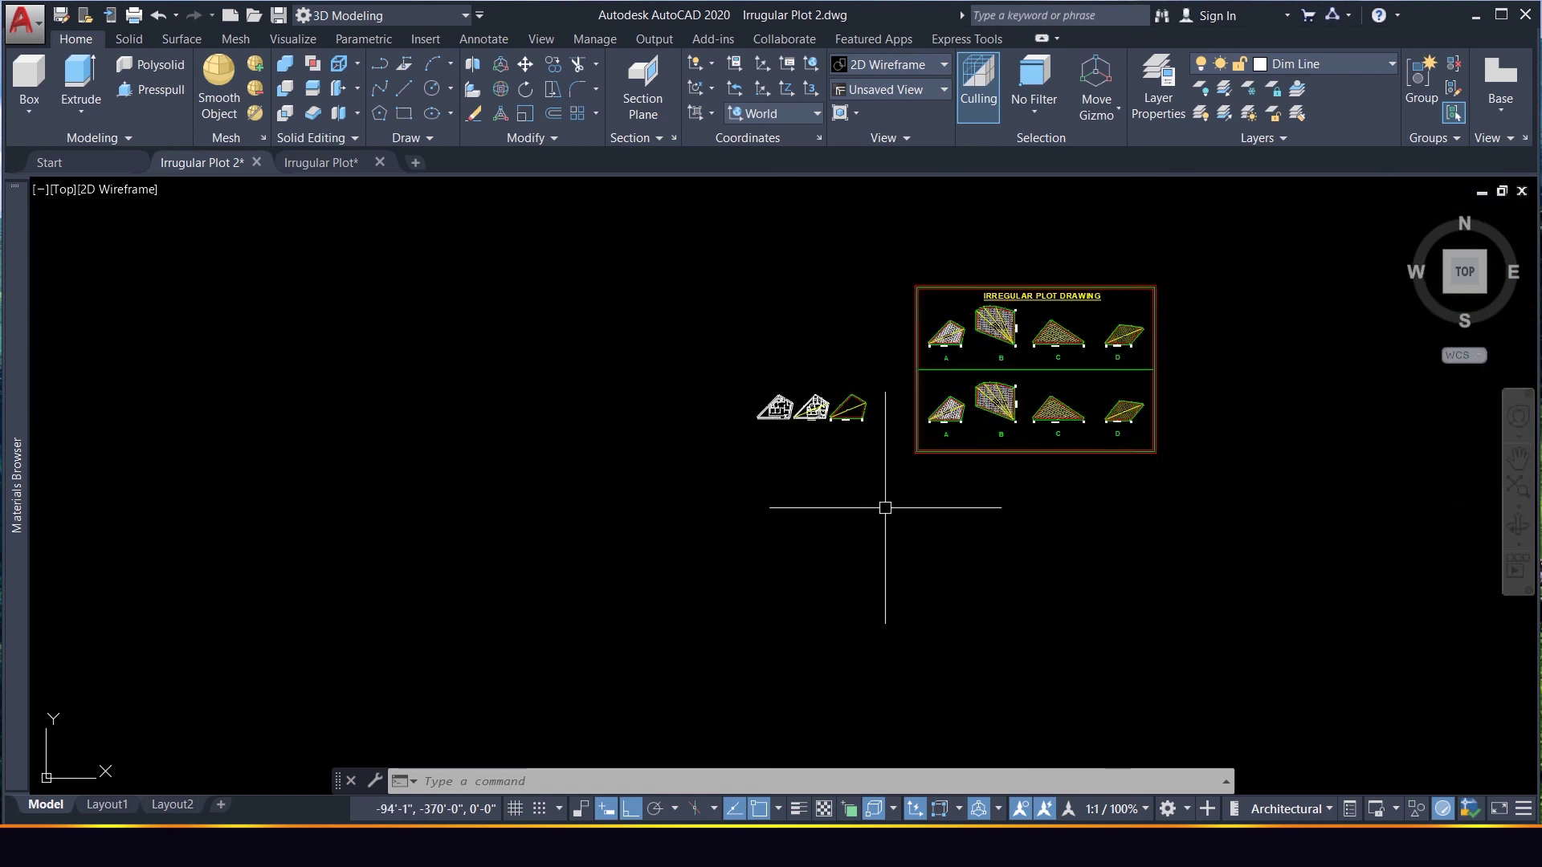
pyautogui.scroll(4, 833, 399)
pyautogui.scroll(-6, 826, 303)
pyautogui.scroll(6, 799, 439)
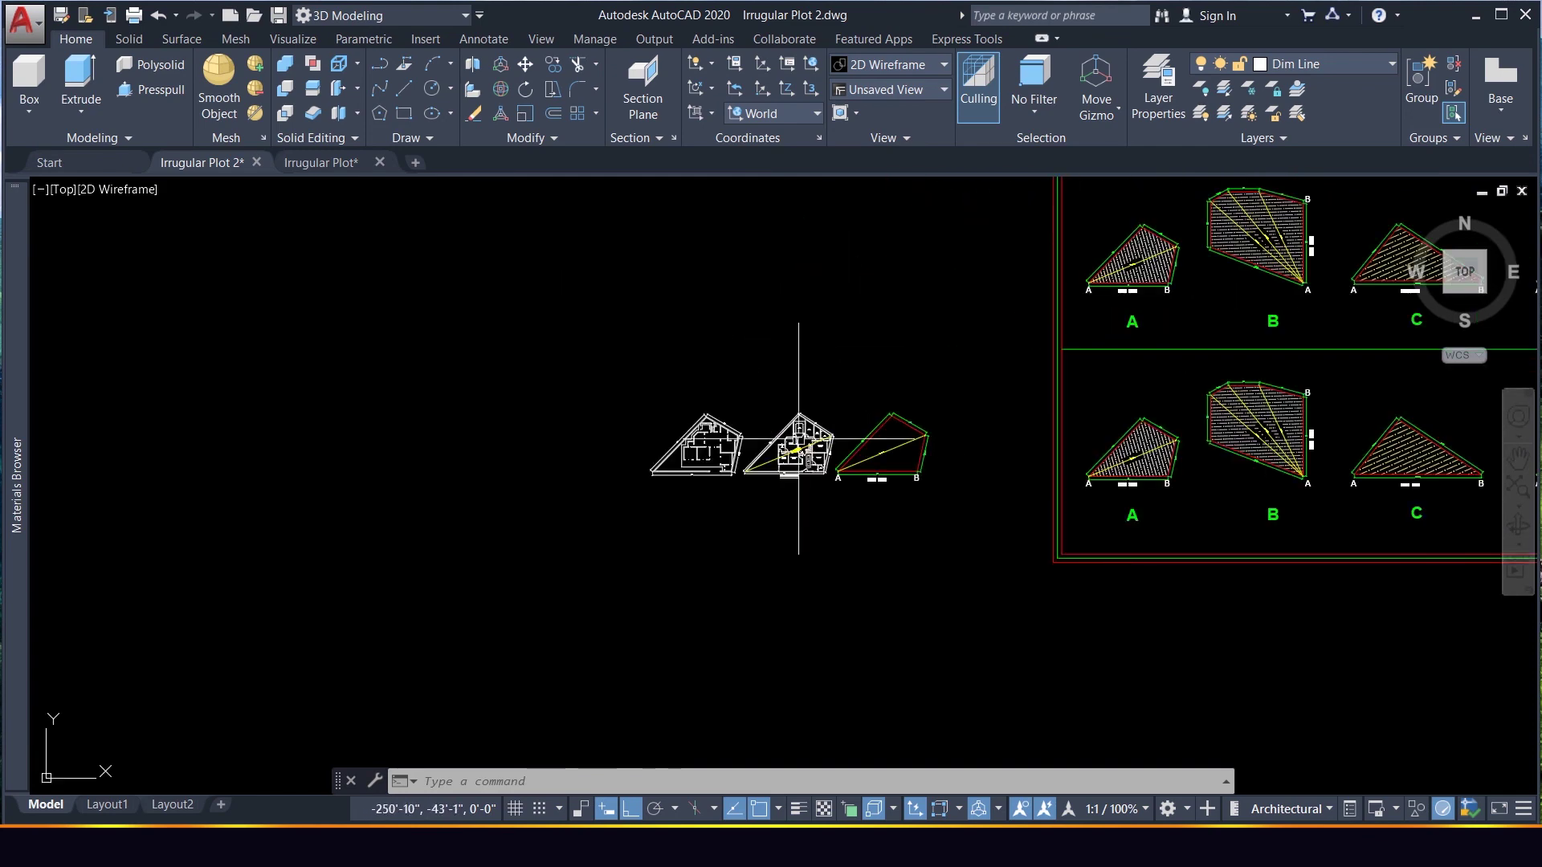
# Copy the car with its Porch label from the GROUND FLOOR reference plan horizontally into the porch of the new floor plan
pyautogui.scroll(10, 798, 438)
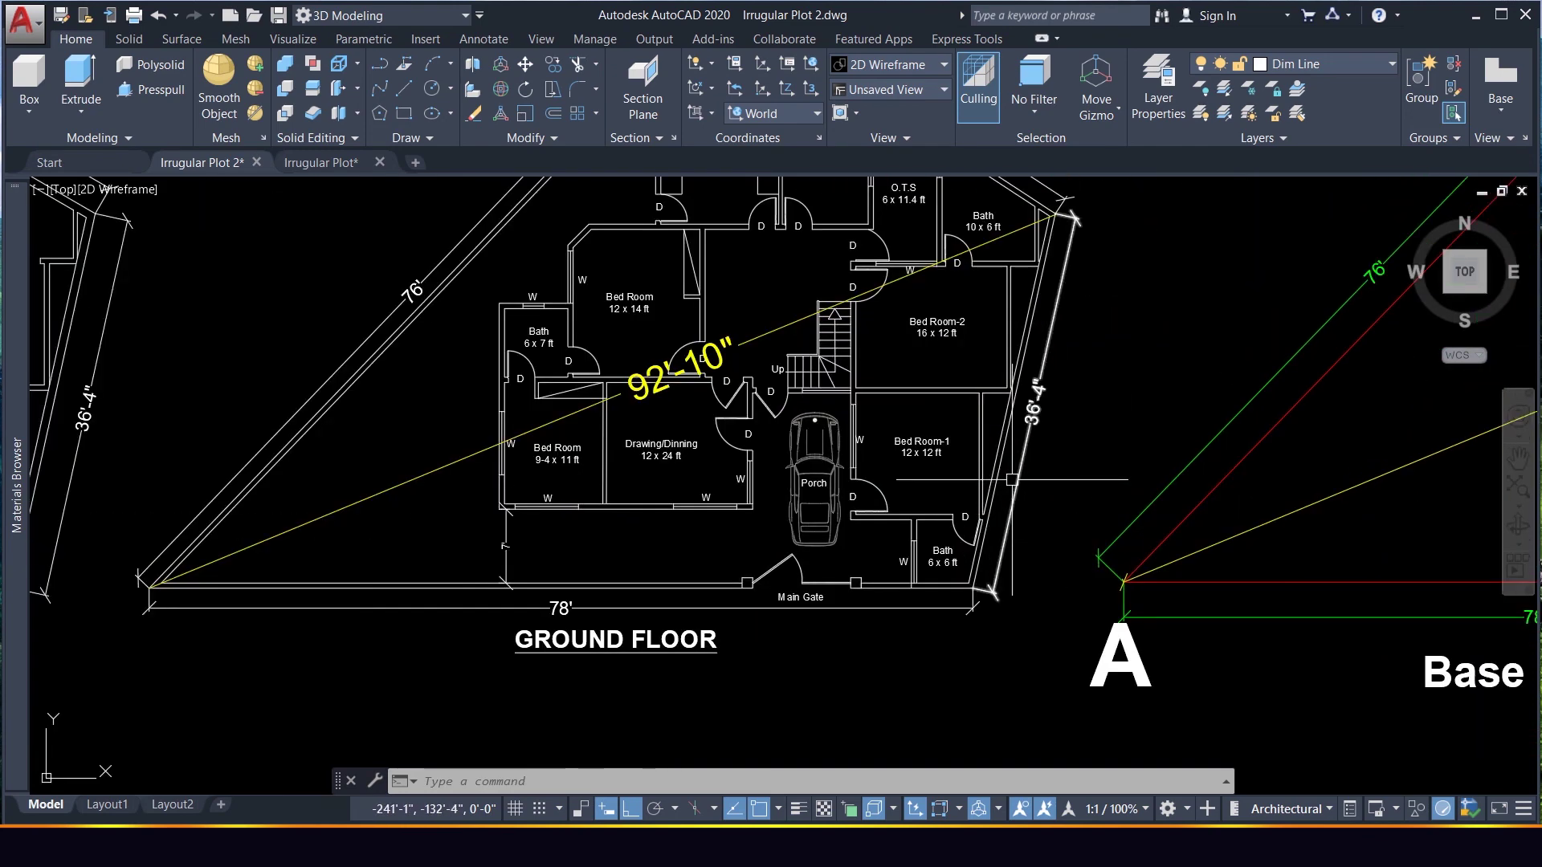
pyautogui.scroll(-2, 1012, 479)
pyautogui.scroll(4, 872, 496)
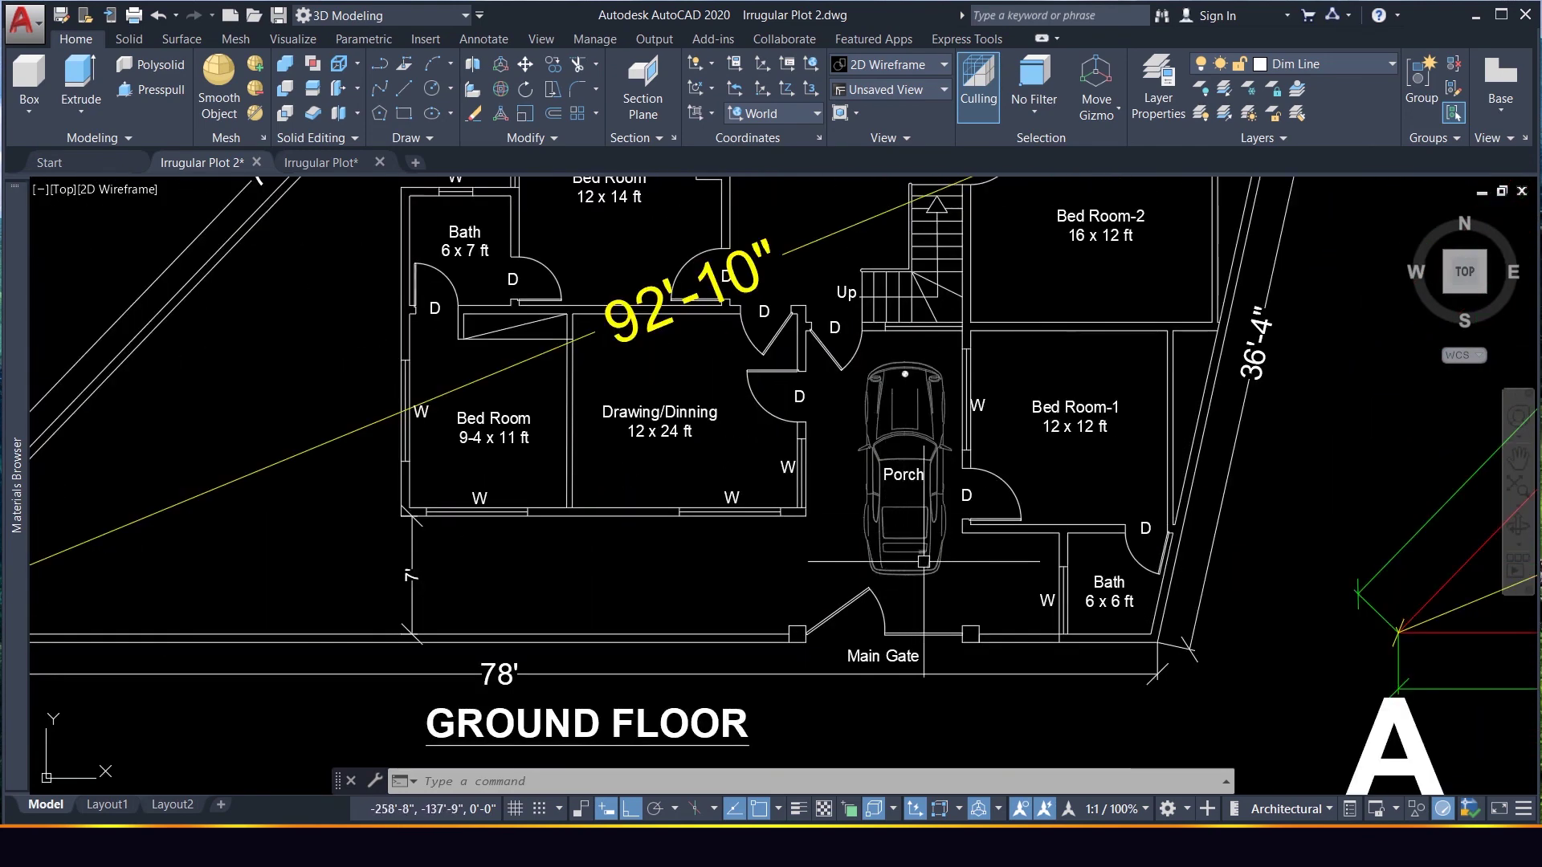
pyautogui.click(948, 591)
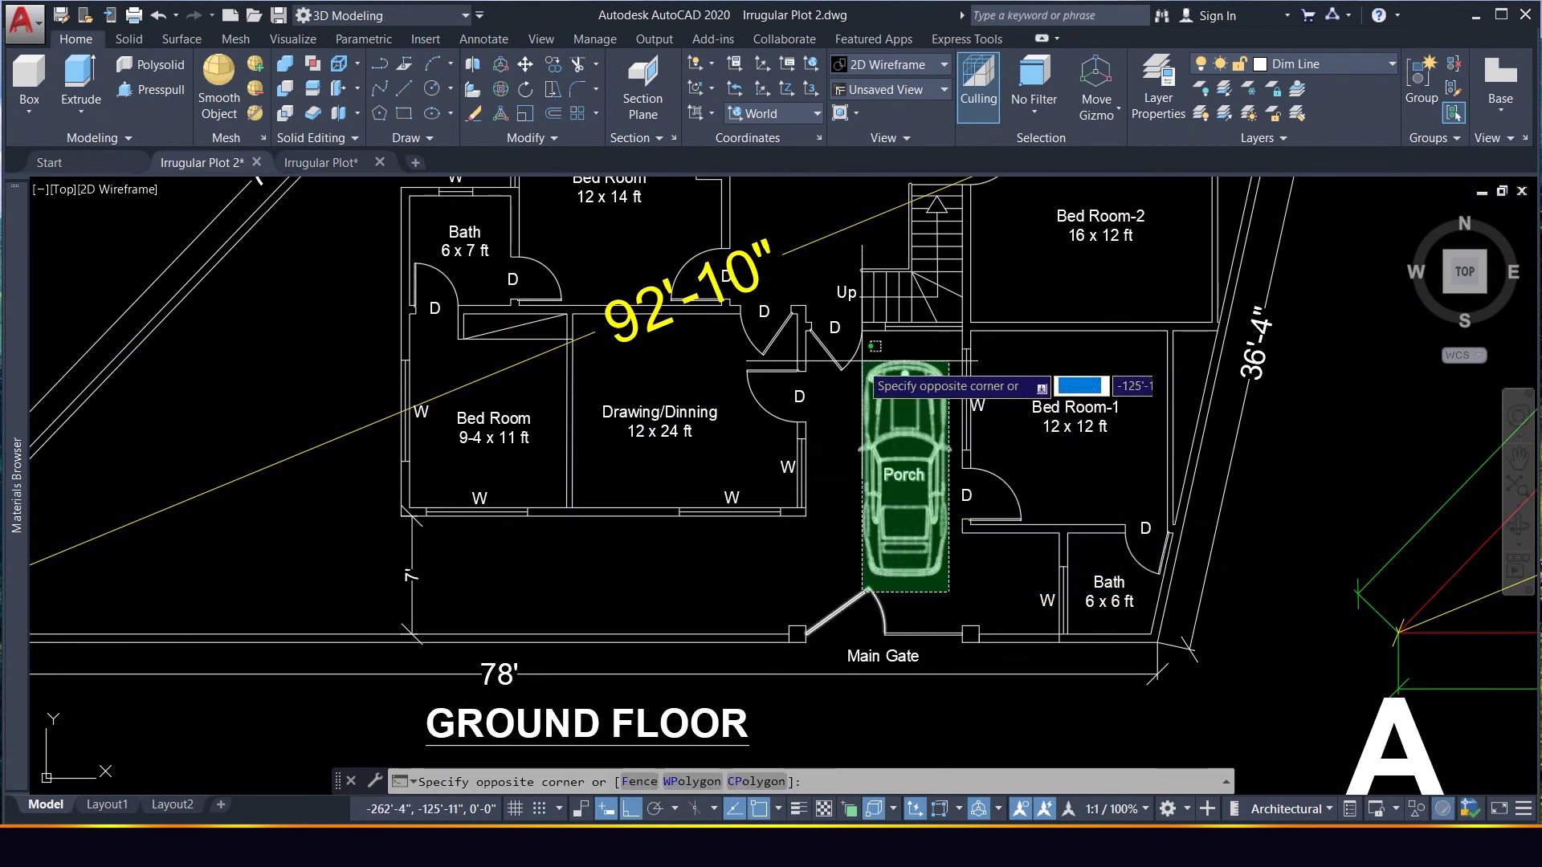
pyautogui.click(876, 346)
pyautogui.scroll(-5, 1029, 427)
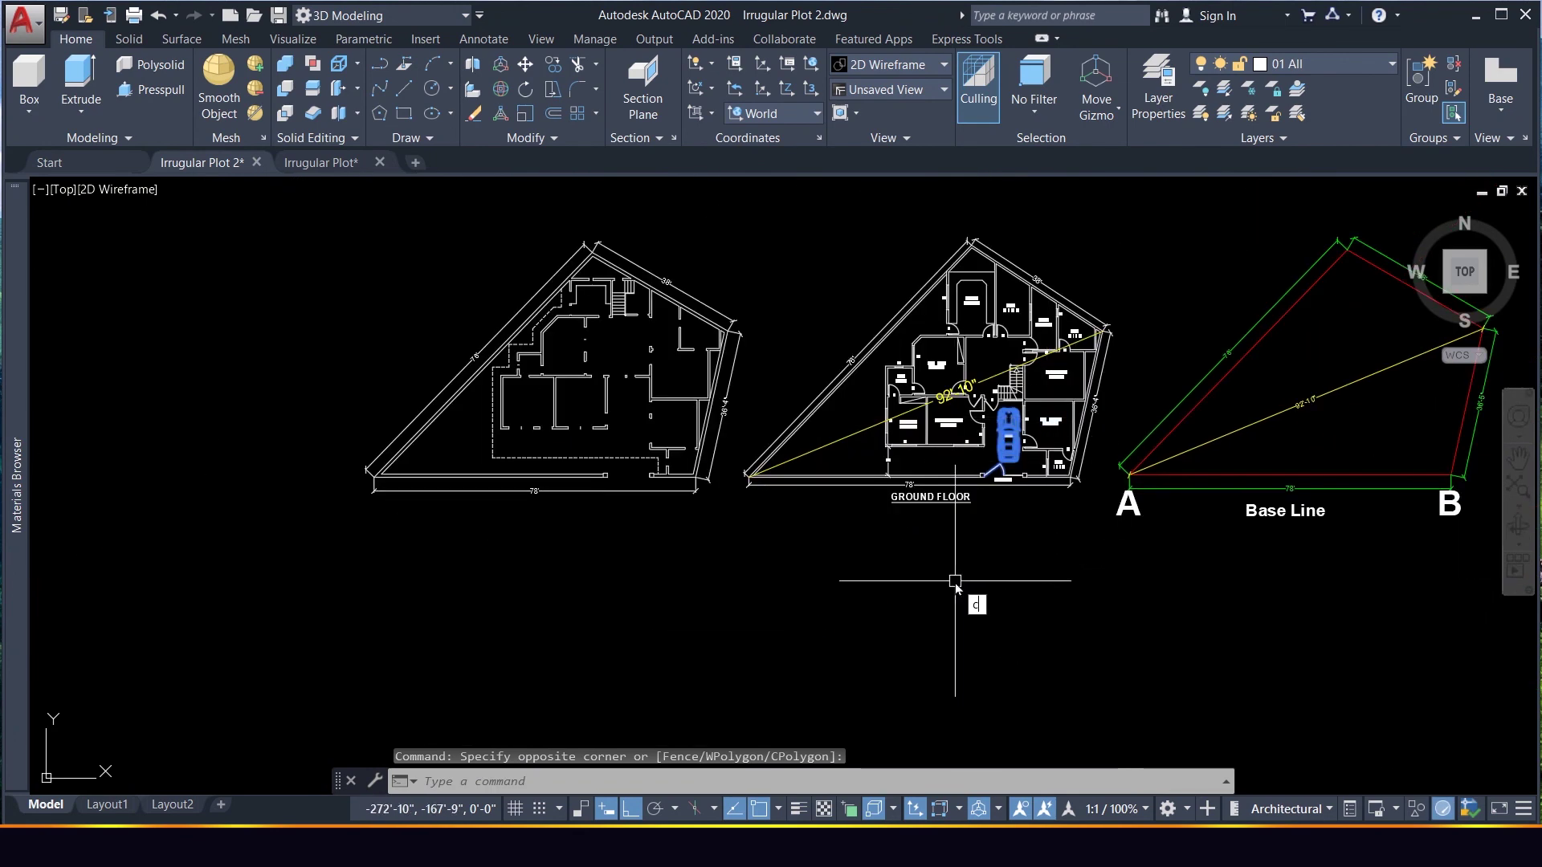
pyautogui.write('o')
pyautogui.press('Return')
pyautogui.click(1021, 605)
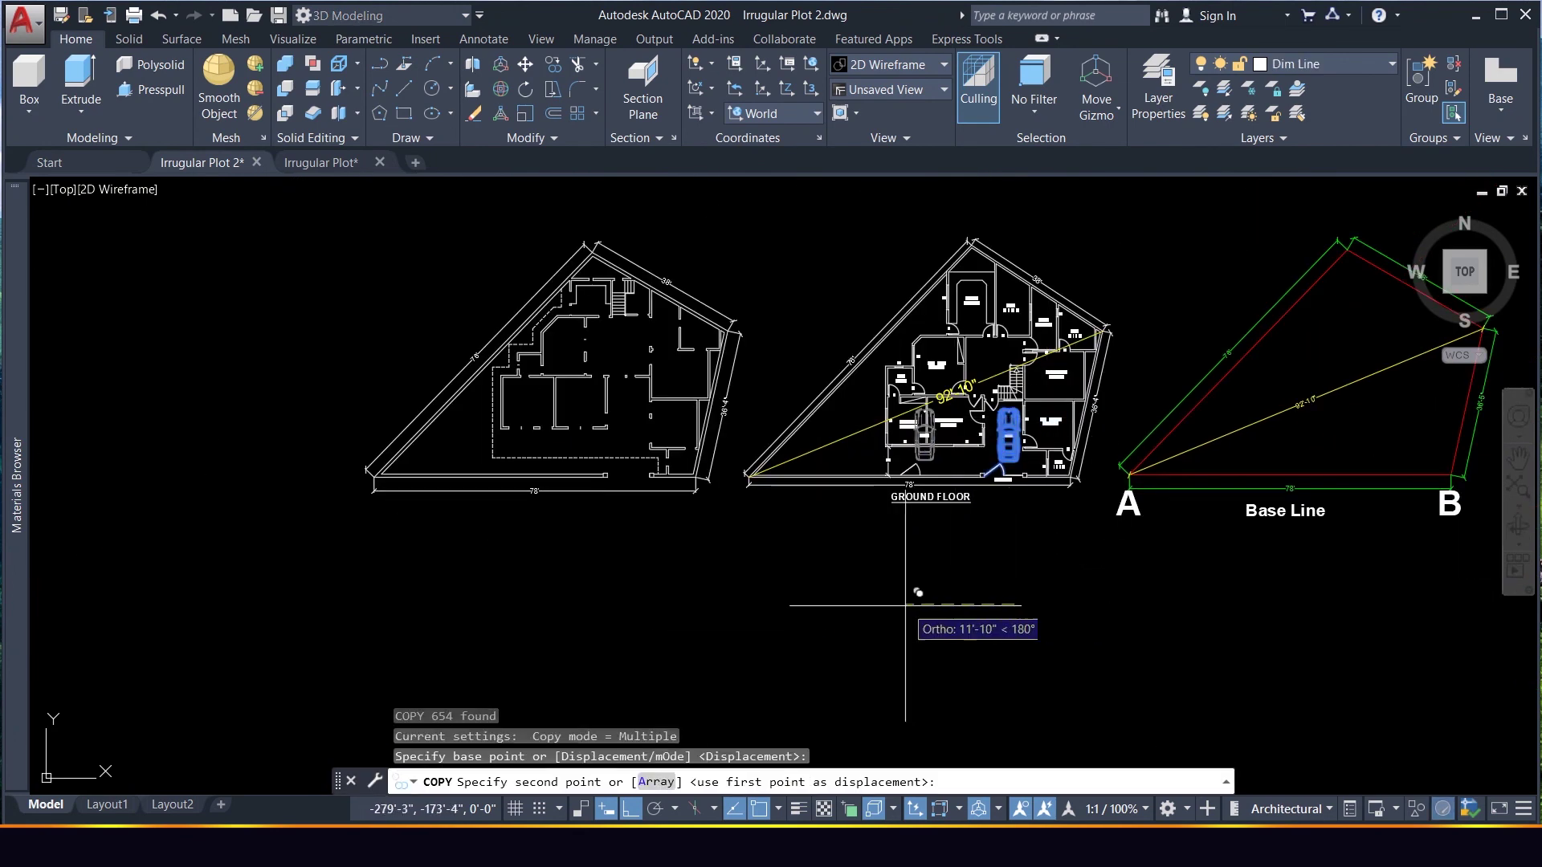
pyautogui.click(635, 565)
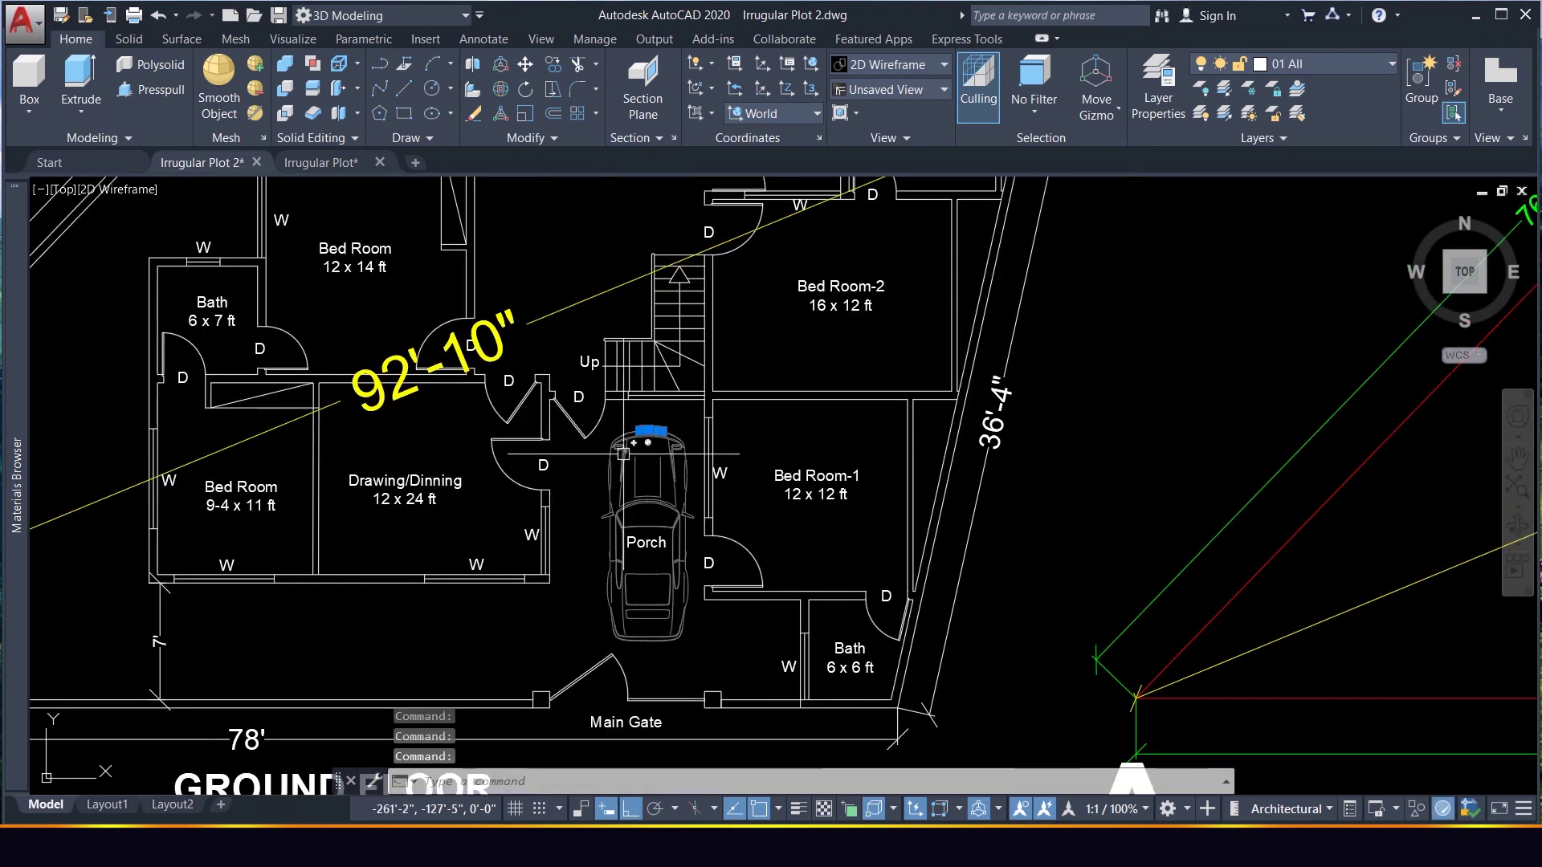
# Select the whole car in the GROUND FLOOR plan without the main gate and copy it horizontally to empty space west of the new plan
pyautogui.press('Escape')
pyautogui.click(695, 492)
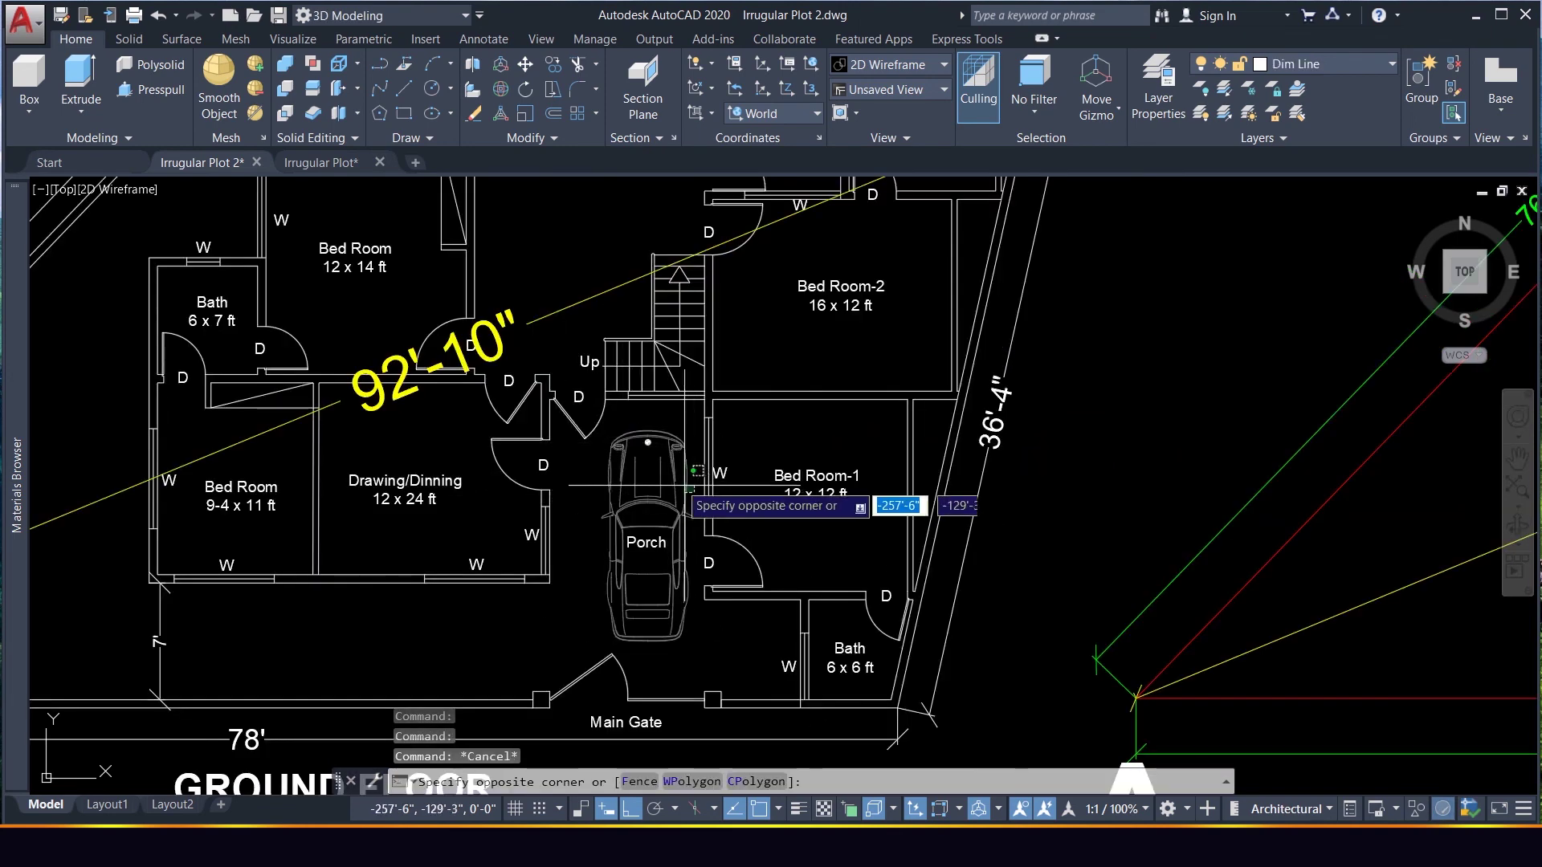
pyautogui.click(611, 433)
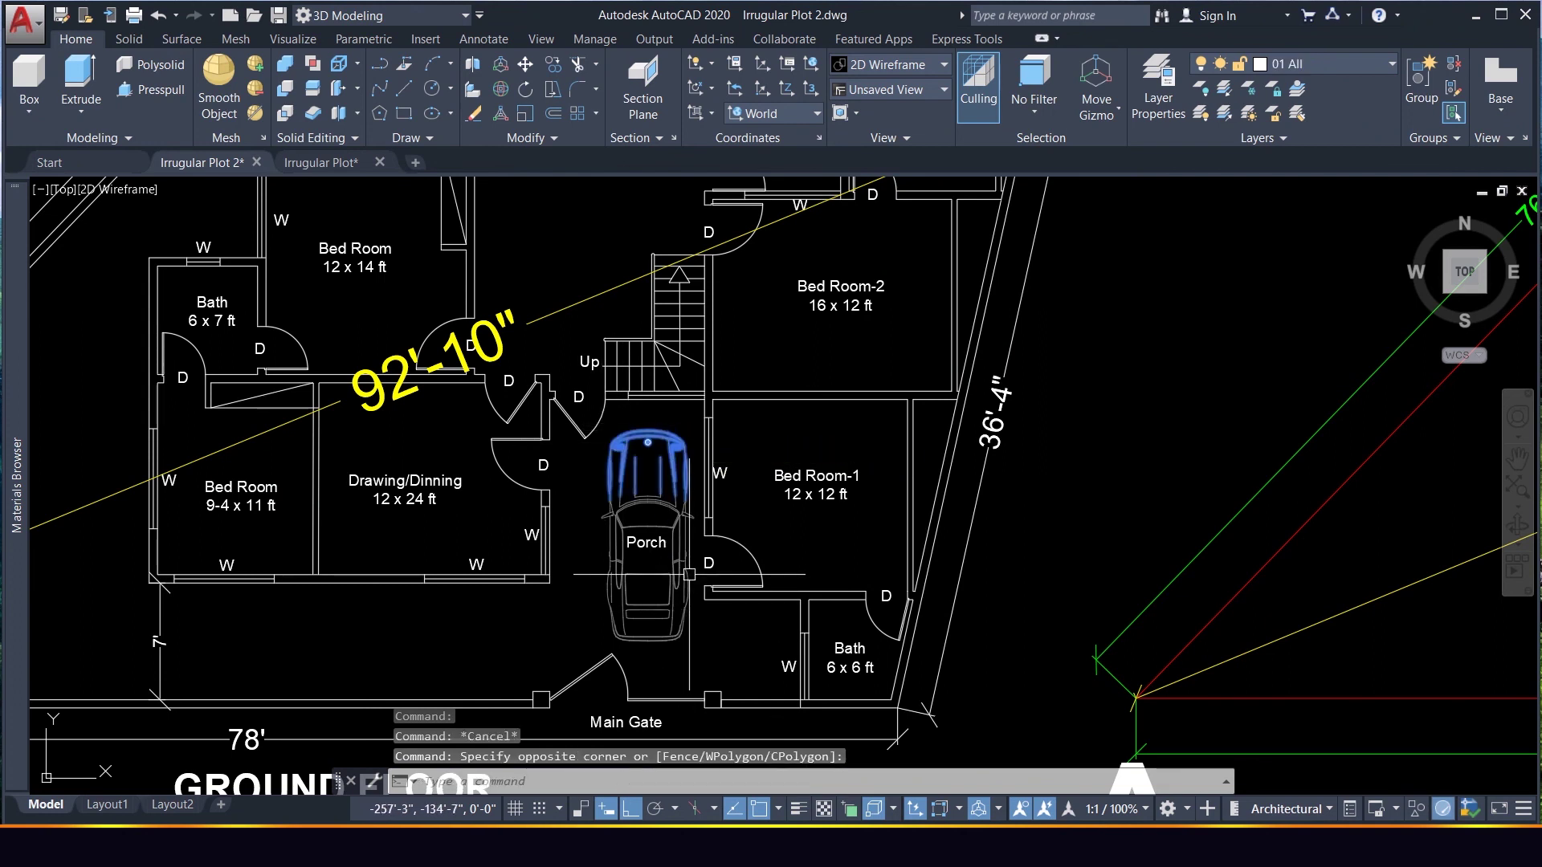
pyautogui.click(695, 568)
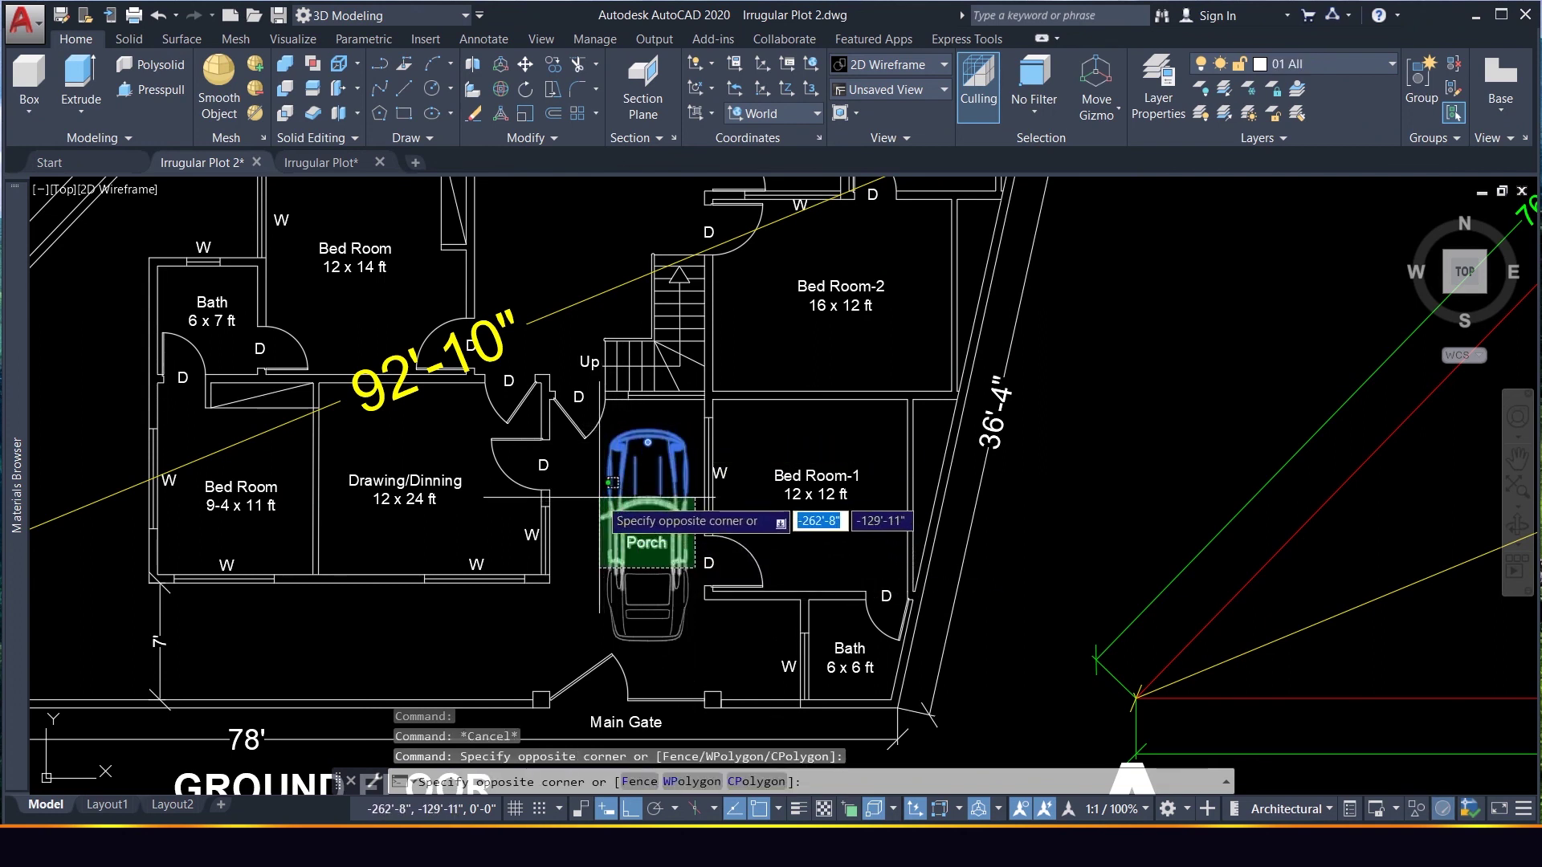
pyautogui.click(630, 518)
pyautogui.click(695, 649)
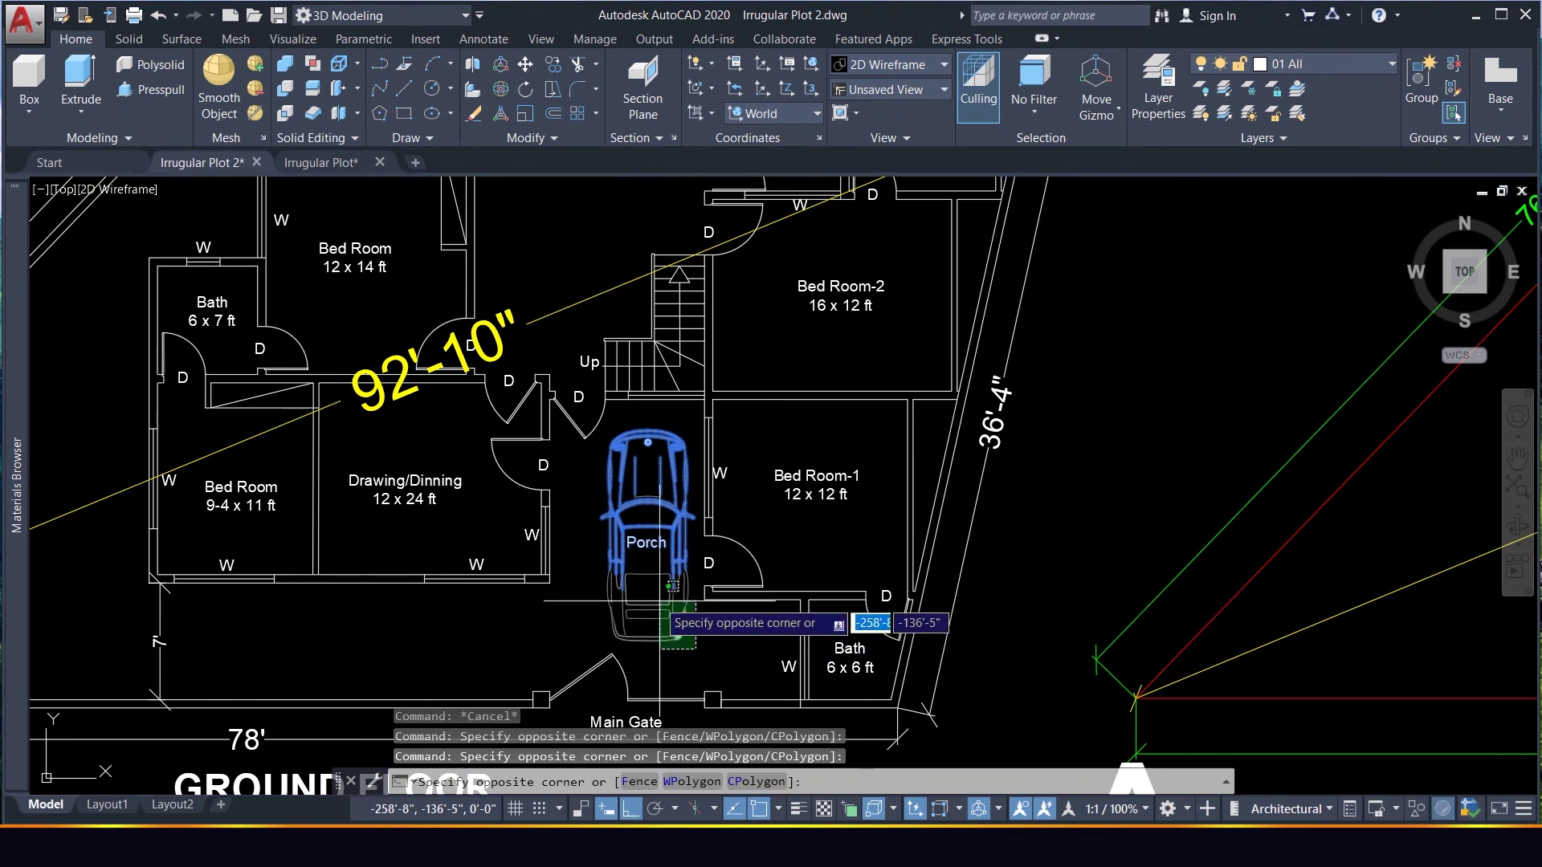
pyautogui.click(600, 545)
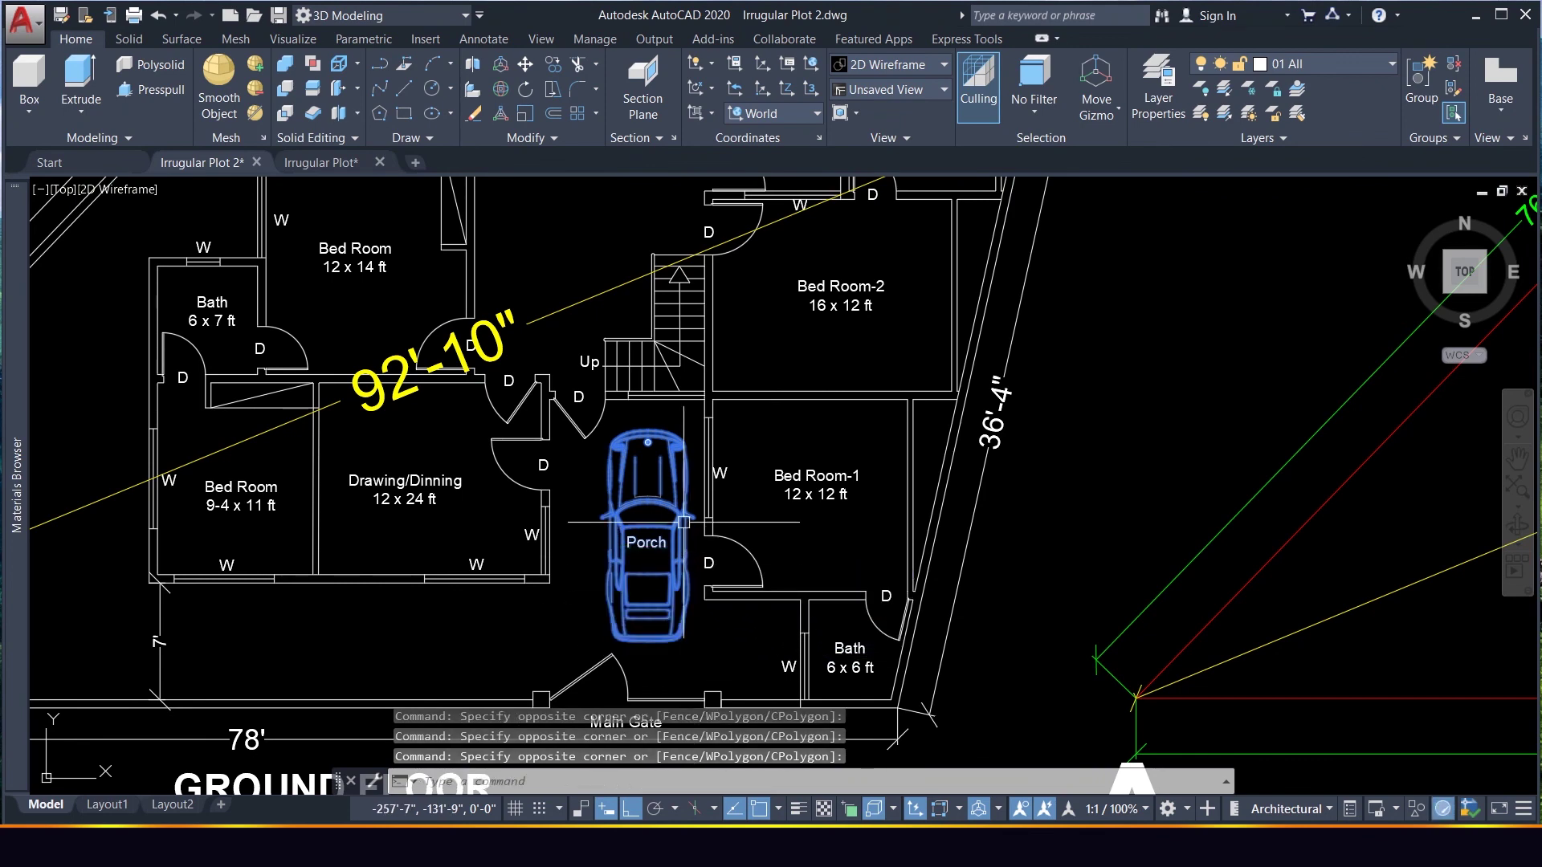
pyautogui.scroll(-4, 711, 562)
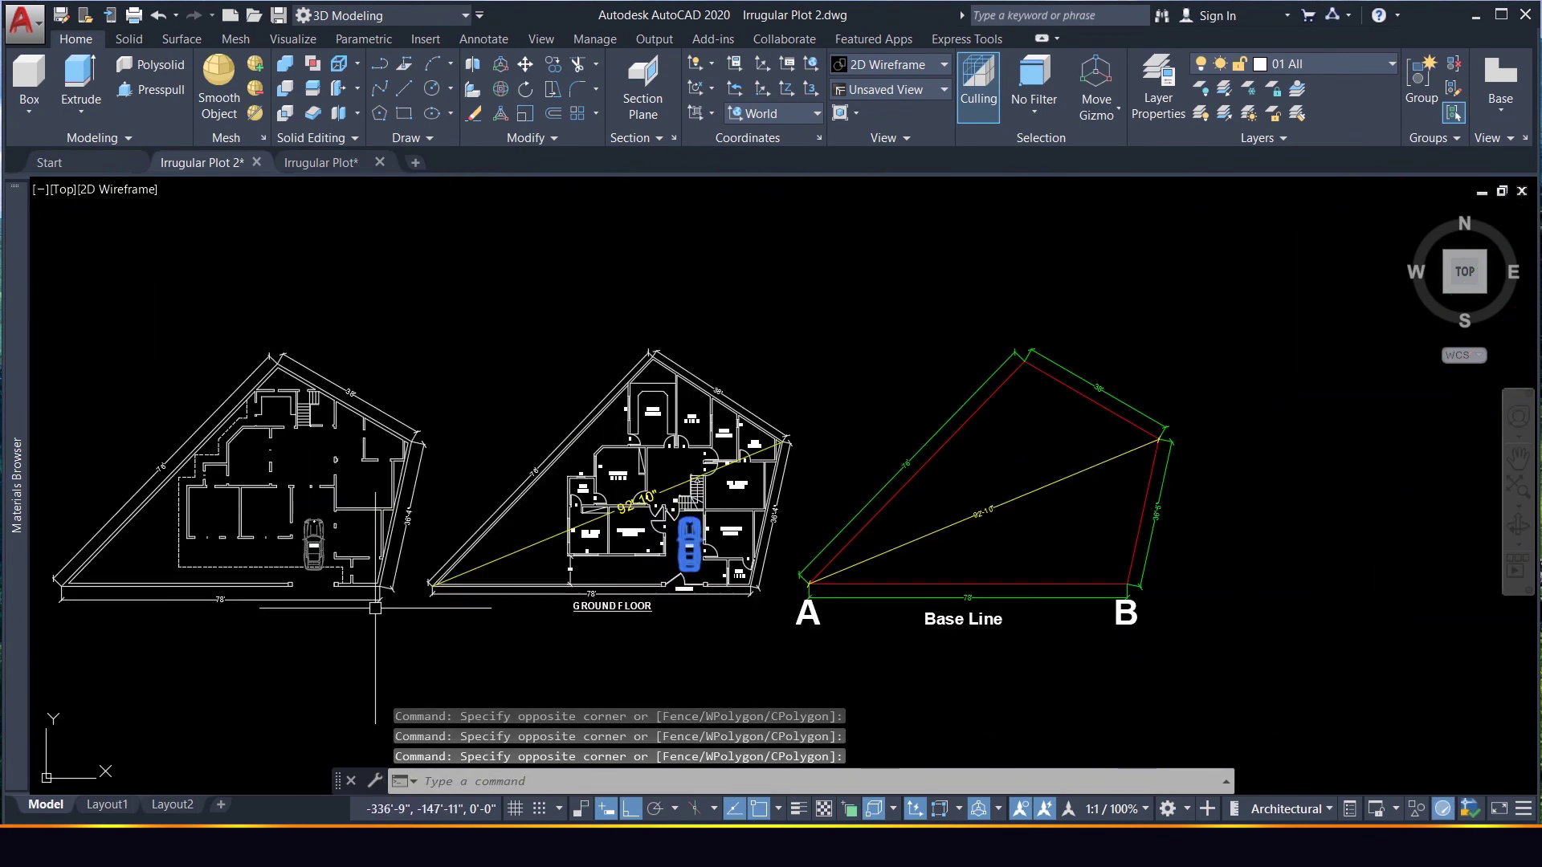
pyautogui.write('Co')
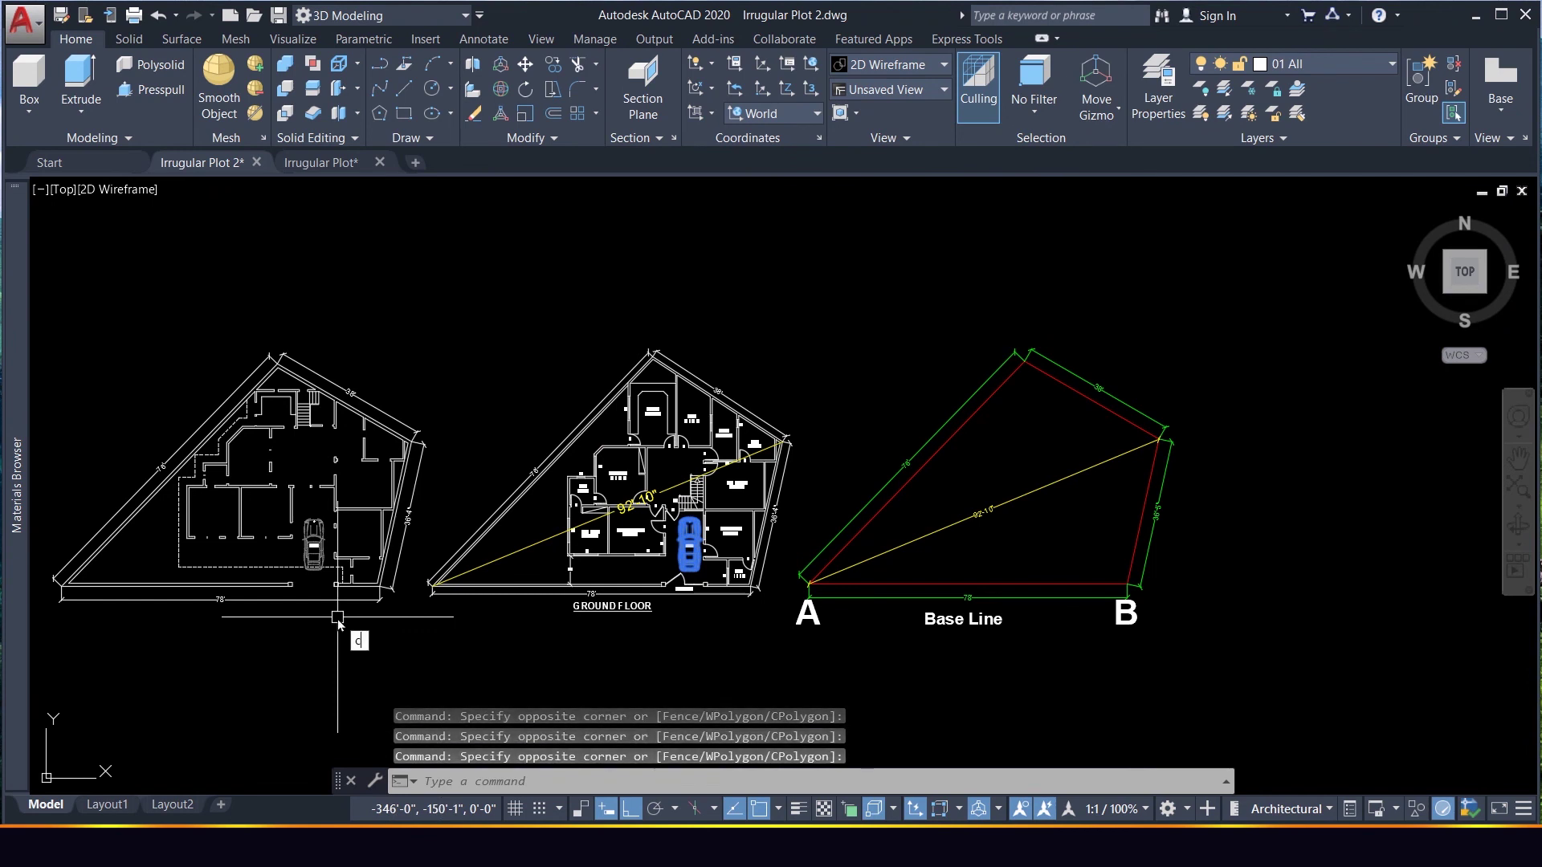
pyautogui.press('Return')
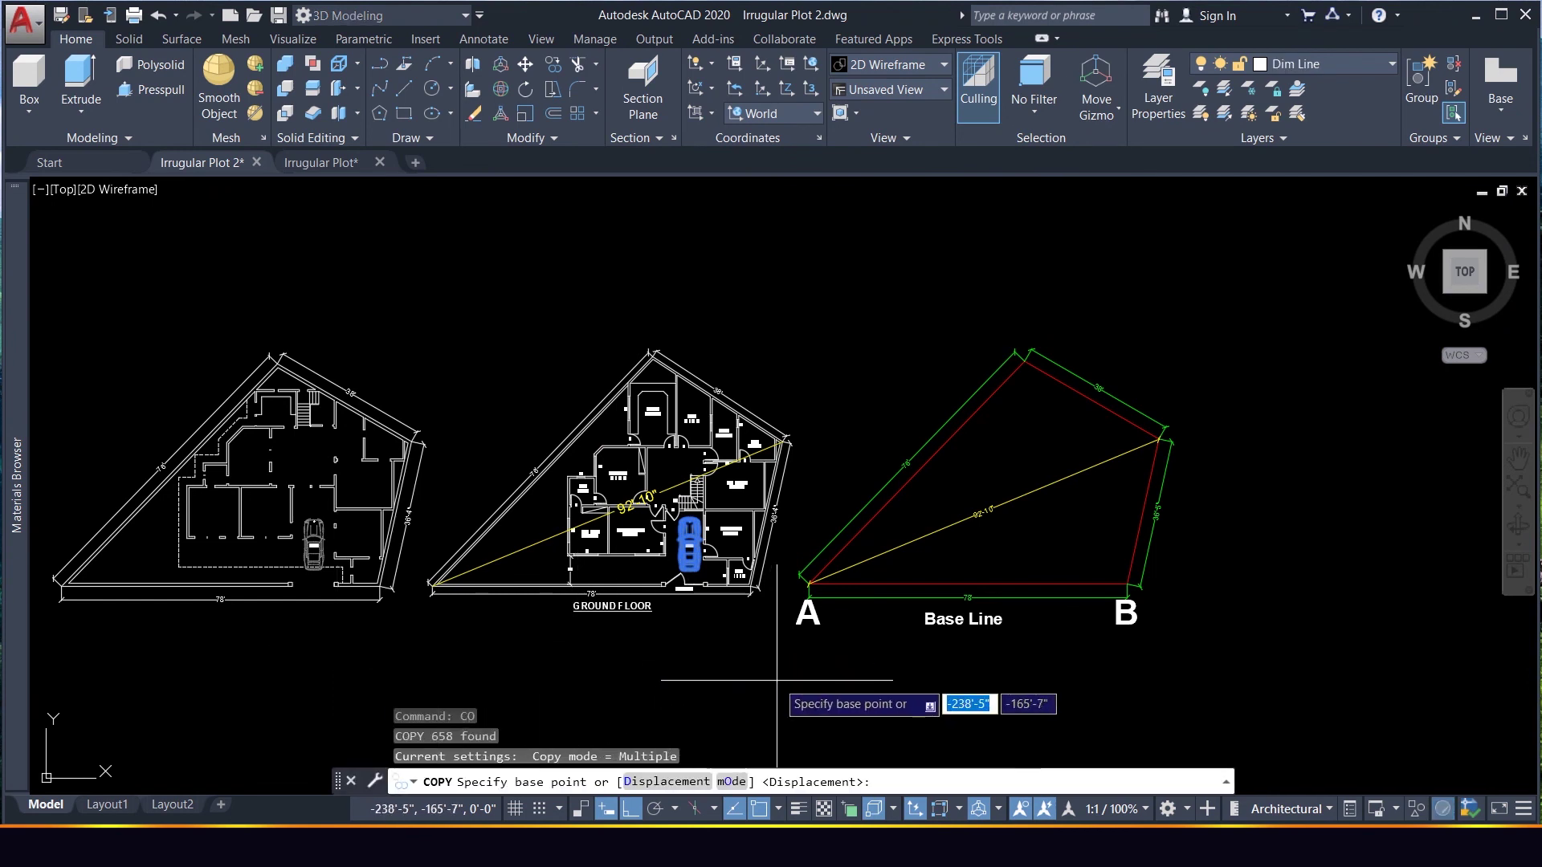
pyautogui.click(776, 679)
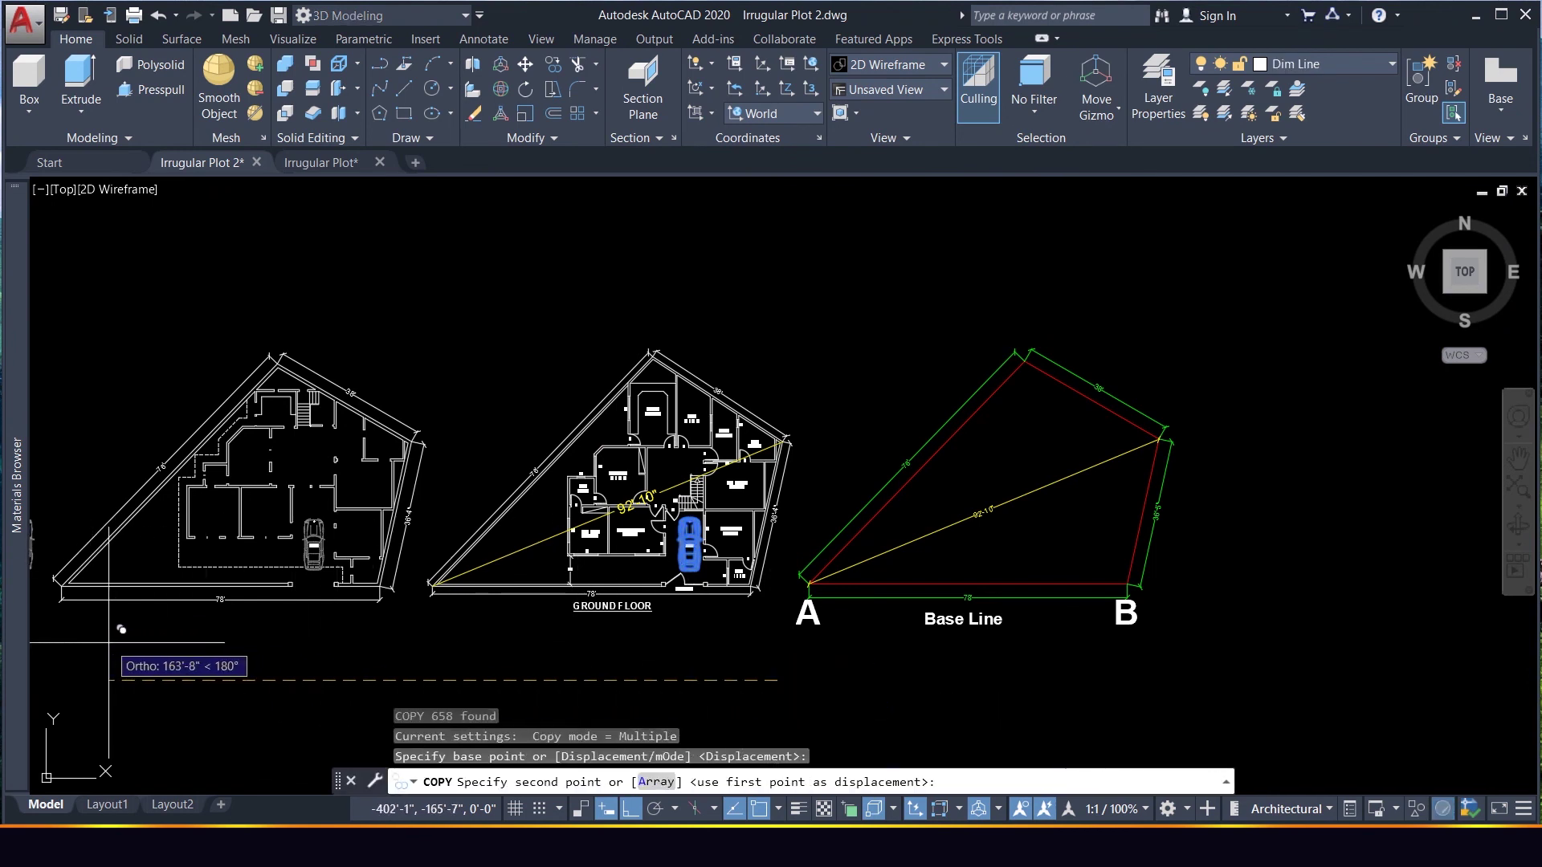
pyautogui.click(347, 695)
pyautogui.scroll(-4, 360, 682)
pyautogui.scroll(2, 289, 647)
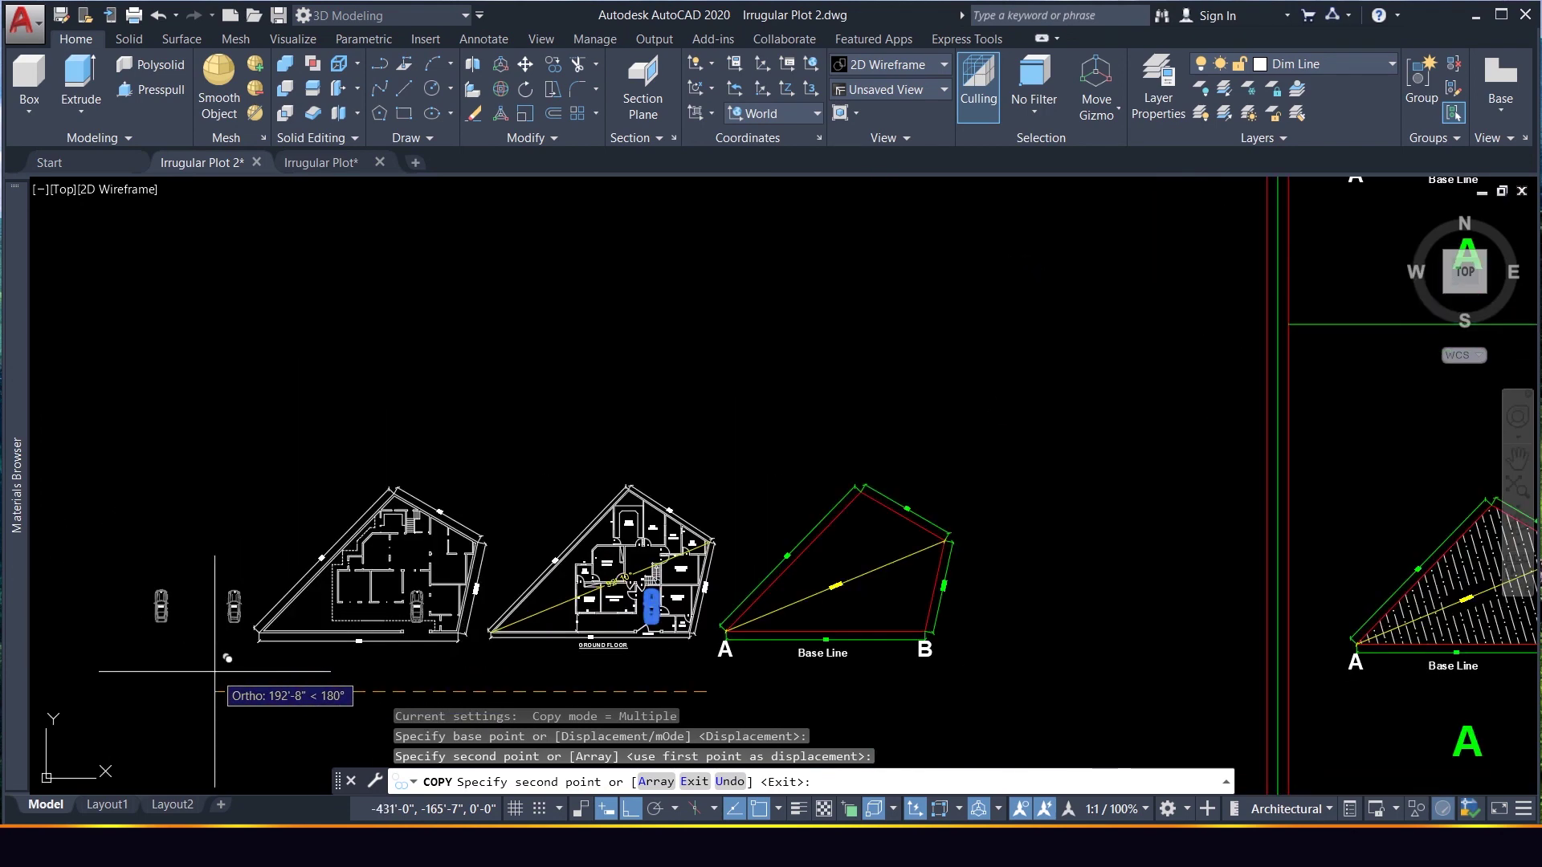
pyautogui.press('Escape')
# Erase the car and Porch label copied inside the new floor plan's porch
pyautogui.scroll(4, 310, 650)
pyautogui.scroll(2, 409, 490)
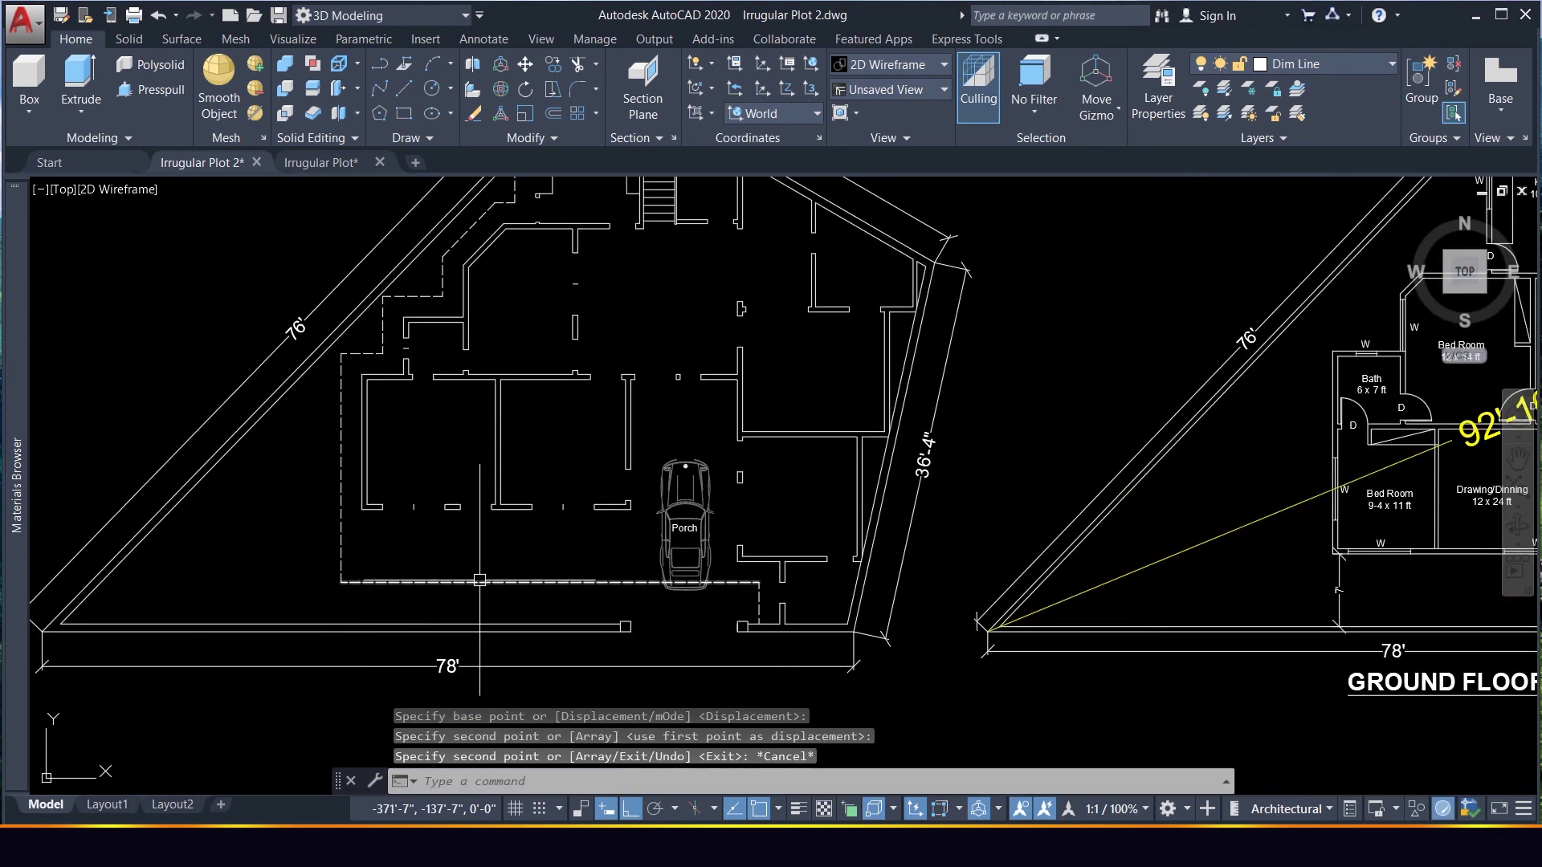
pyautogui.scroll(4, 643, 449)
pyautogui.click(673, 286)
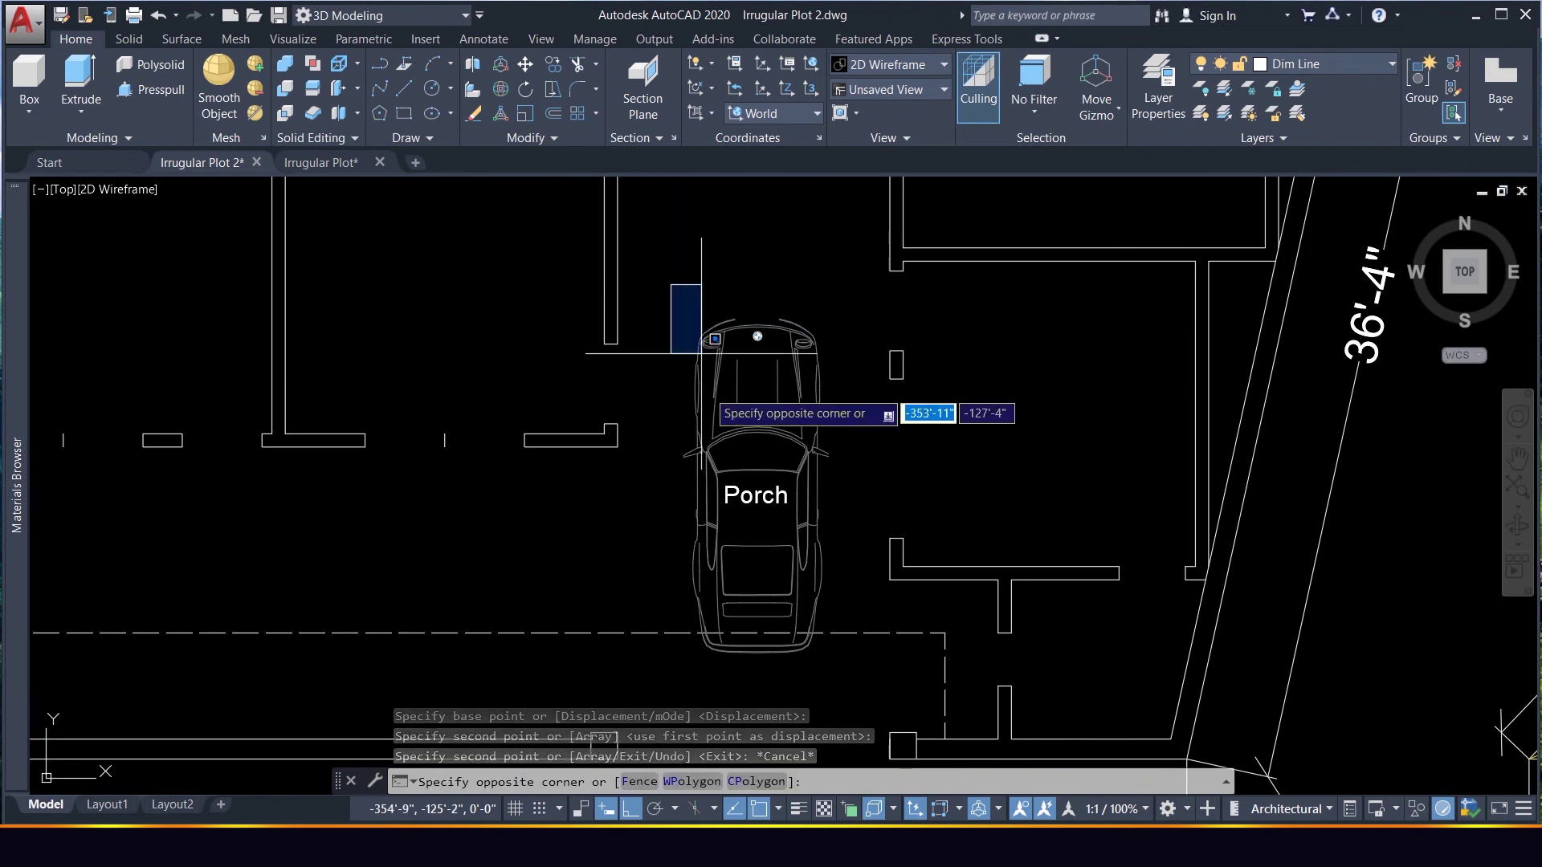
pyautogui.click(836, 719)
pyautogui.press('Delete')
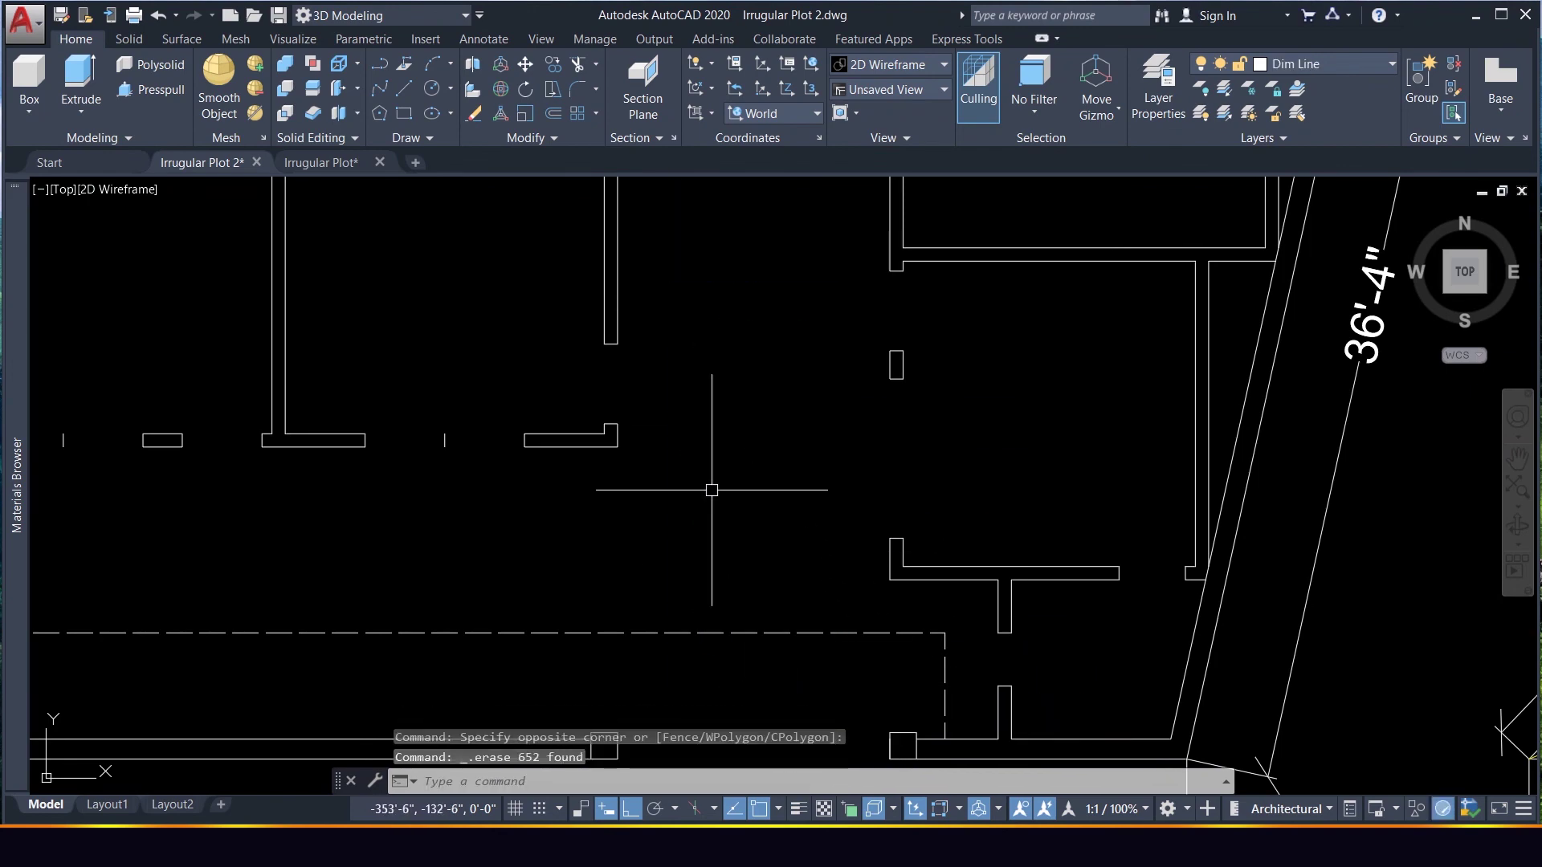
pyautogui.scroll(-5, 712, 488)
pyautogui.scroll(-2, 587, 447)
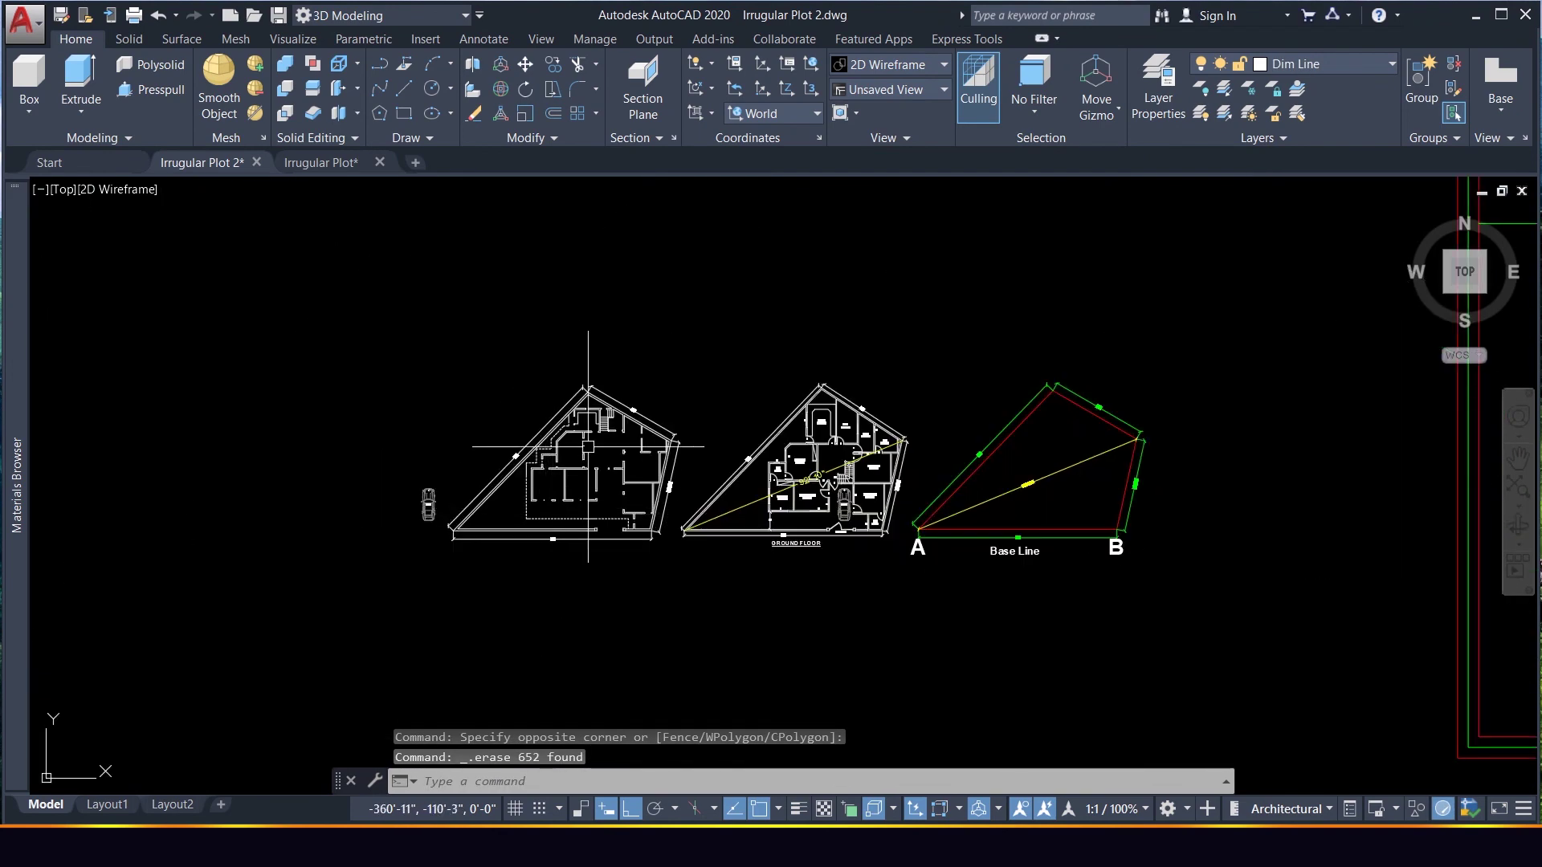